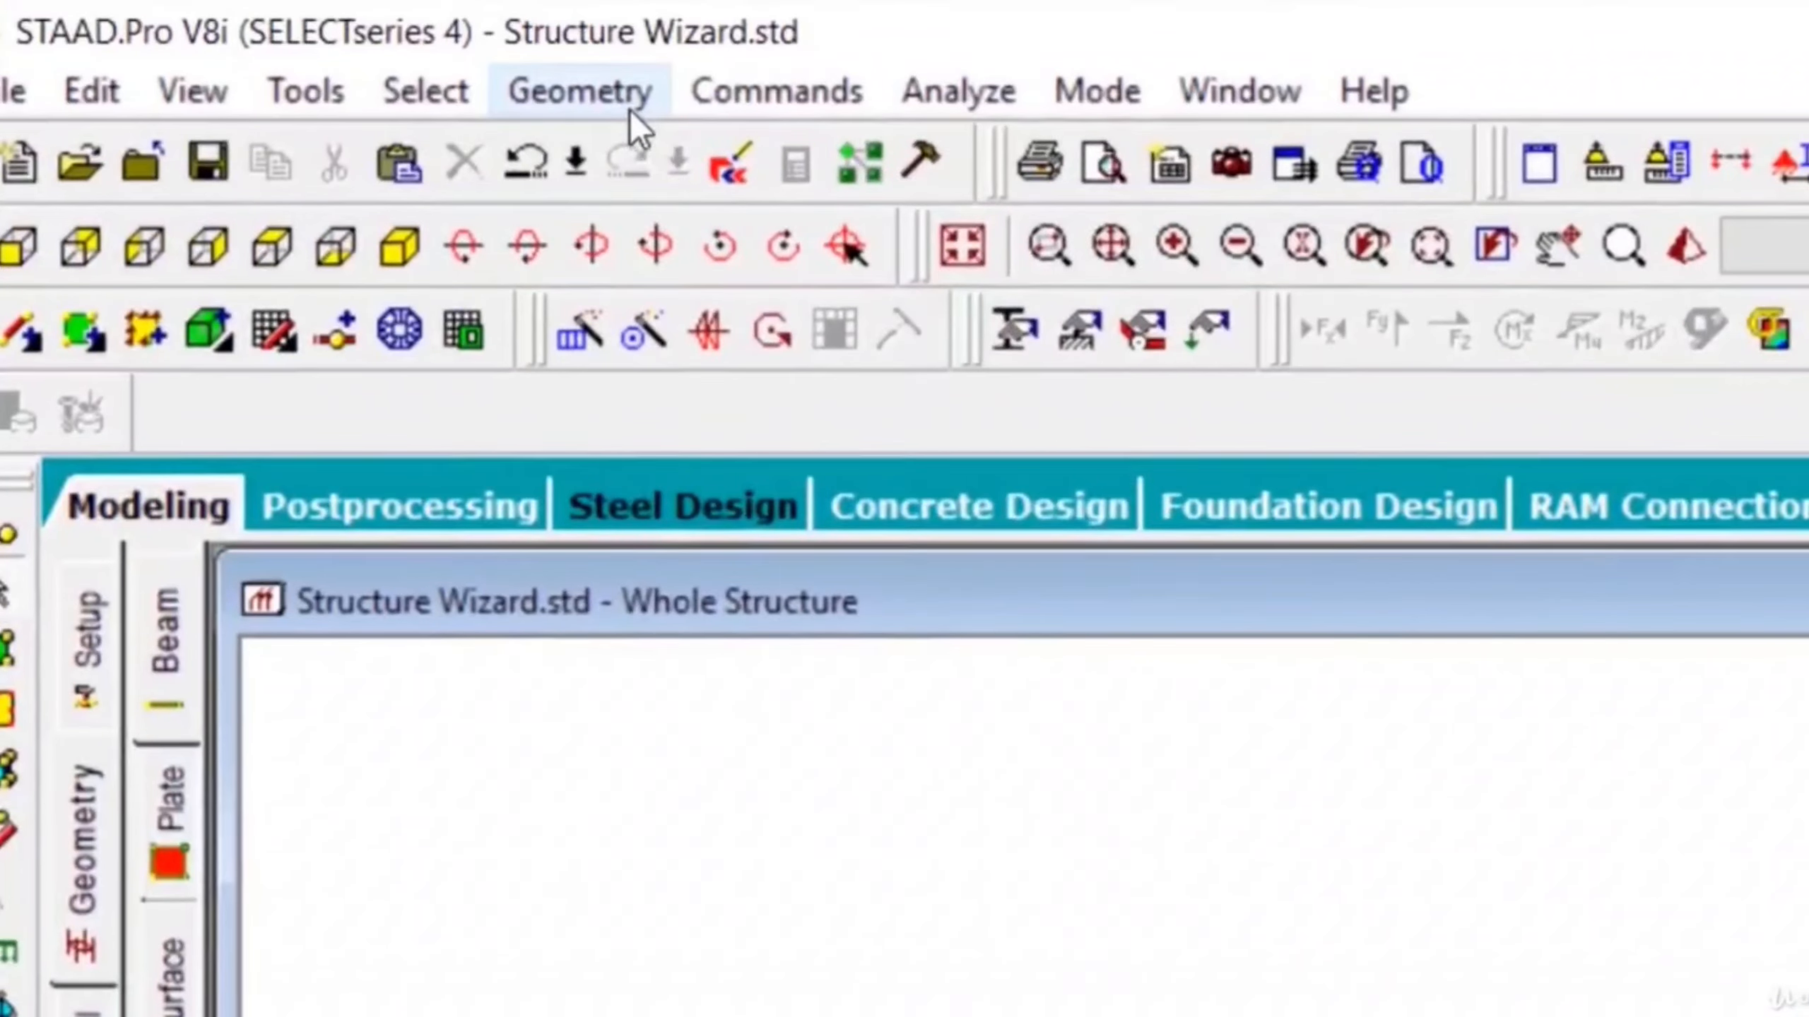
- Launch the Structure Wizard and switch its model type to Frame Models
left_click(602, 91)
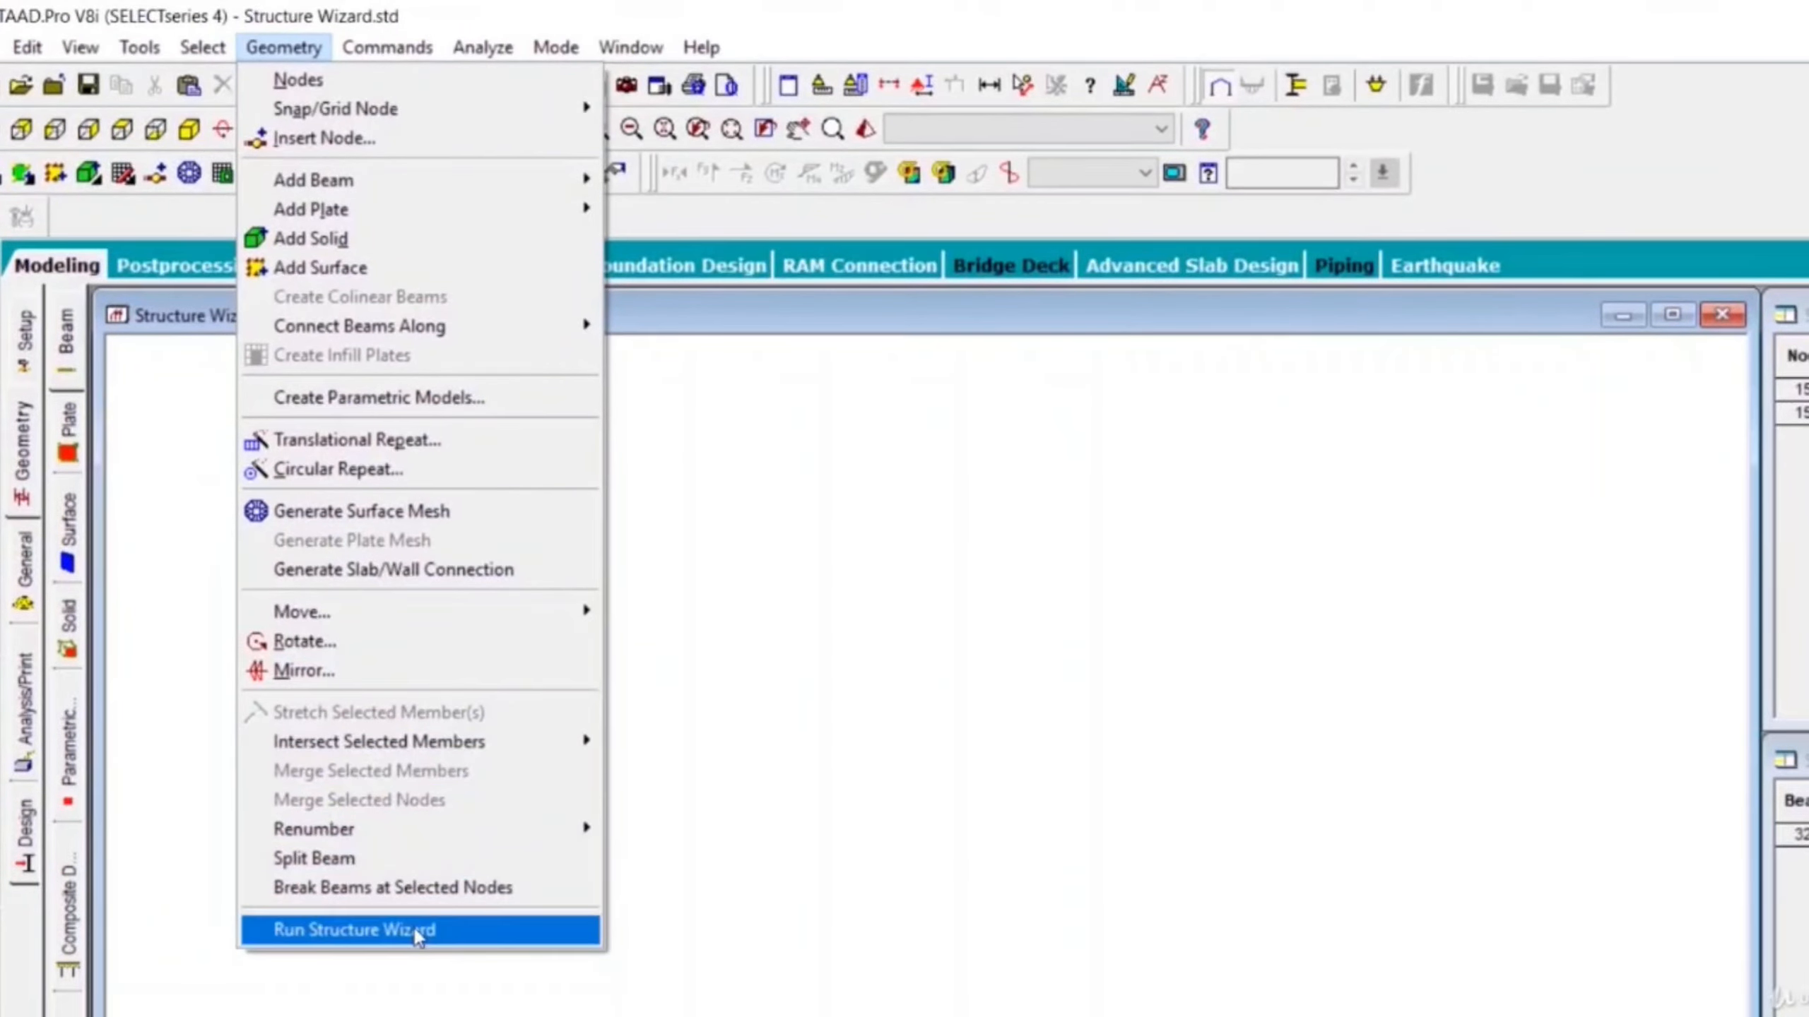
left_click(456, 1016)
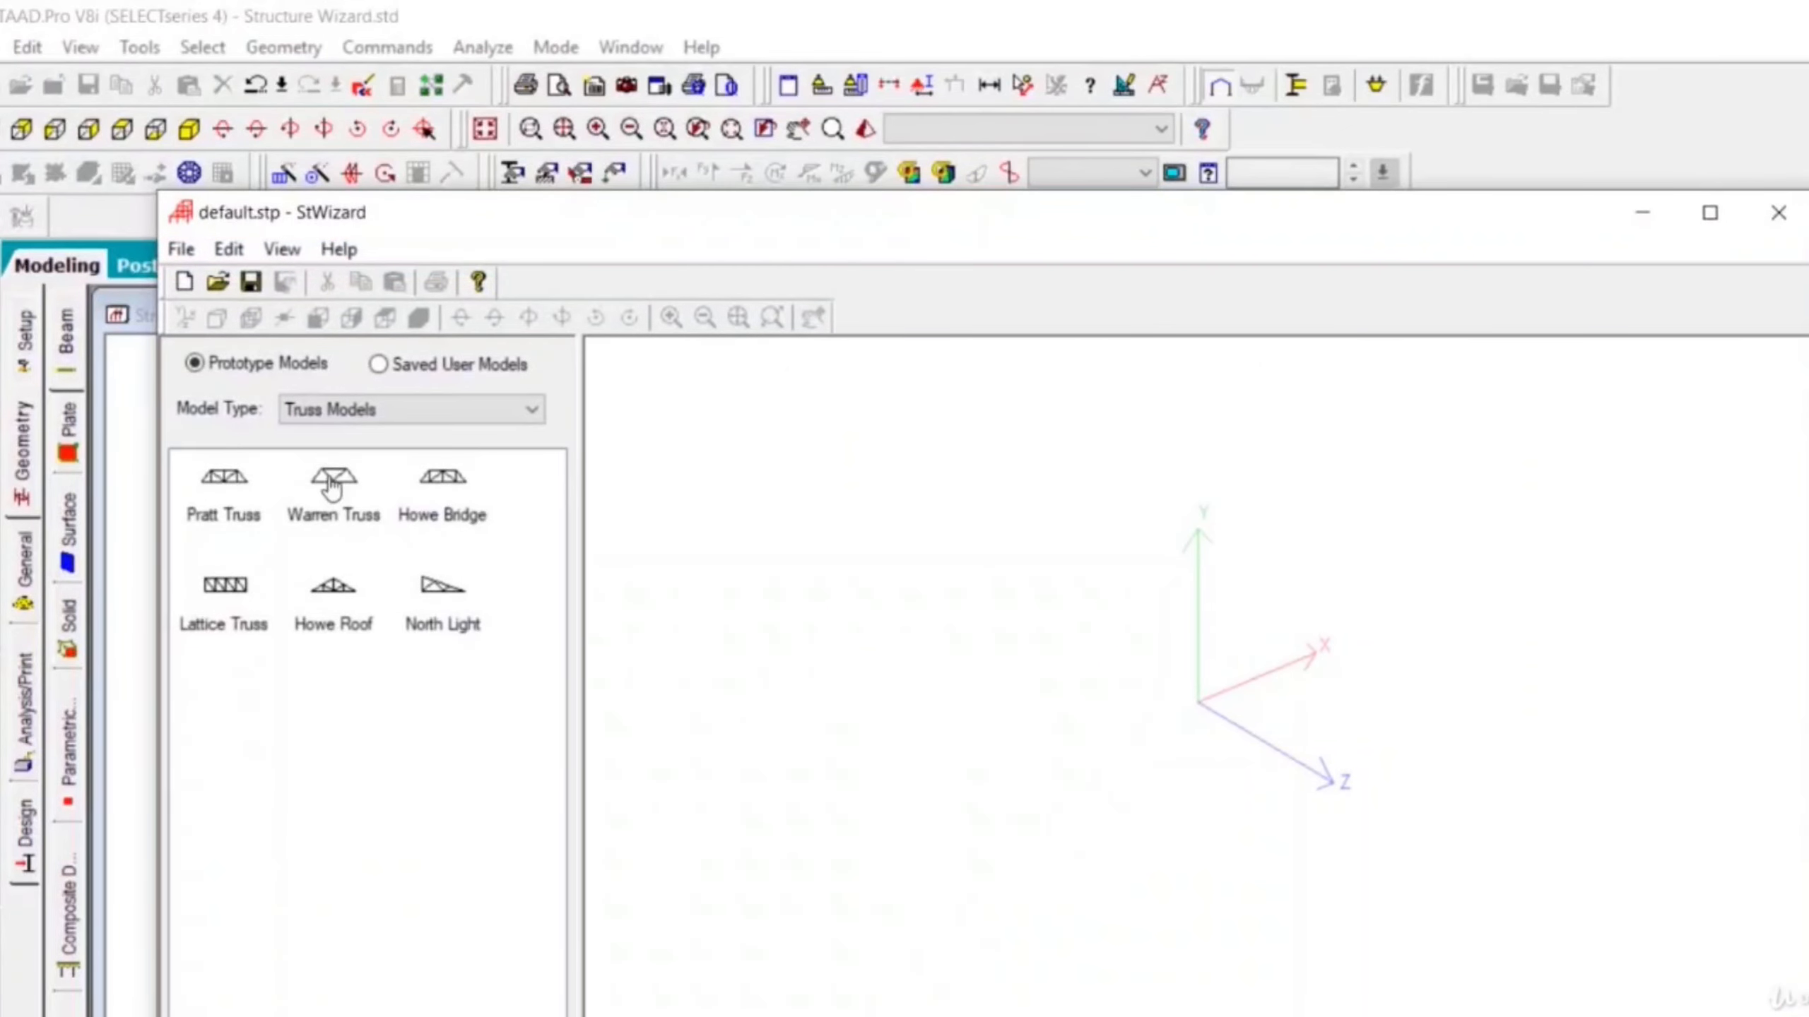
left_click(401, 417)
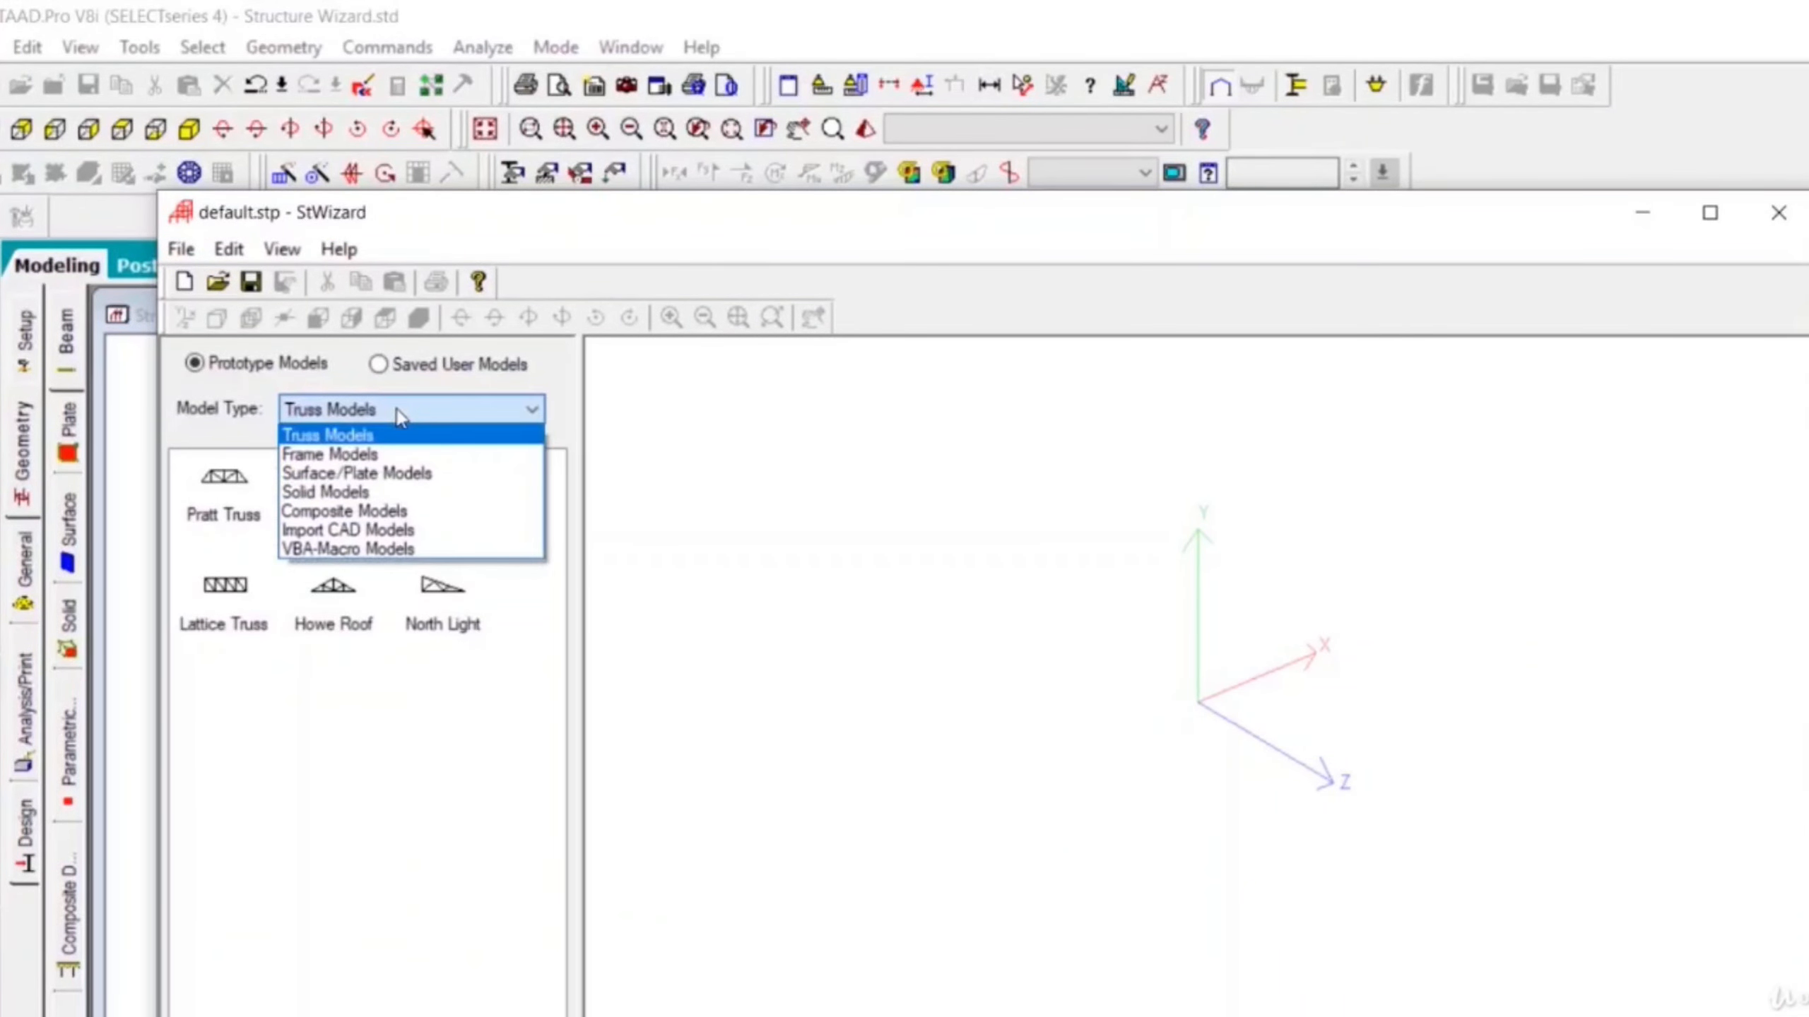
left_click(388, 454)
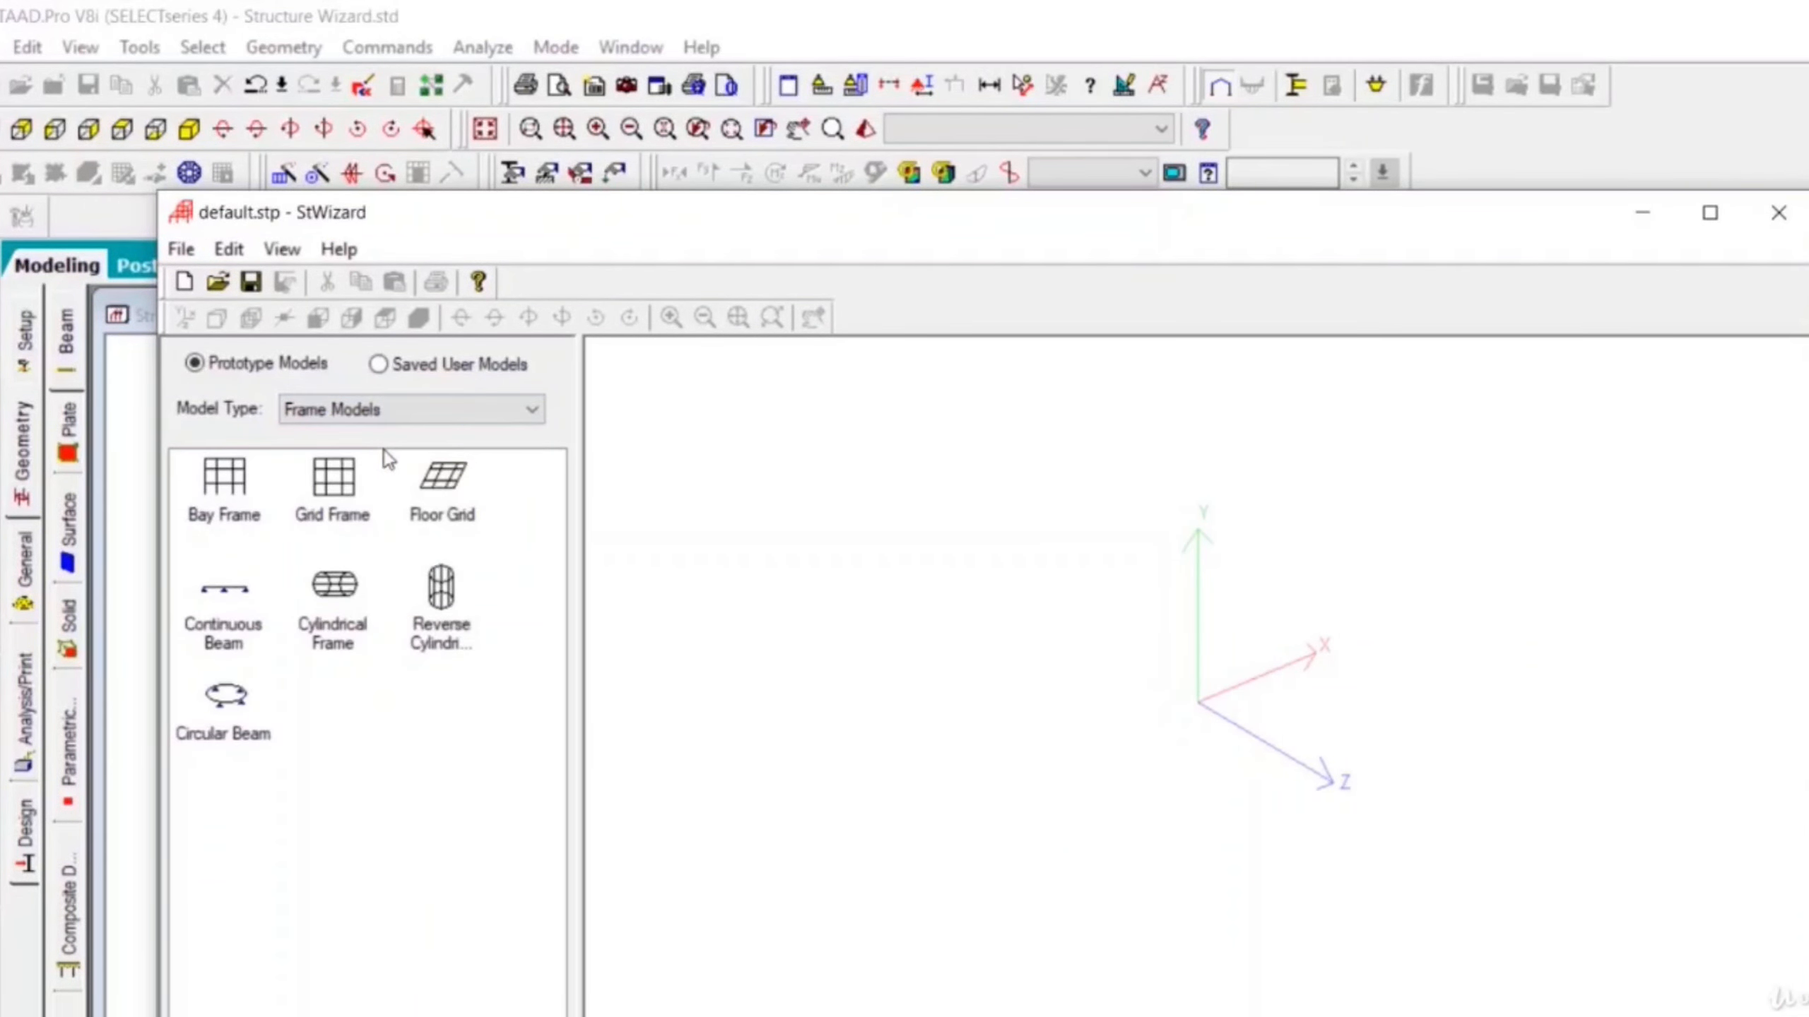
- Generate a Bay Frame of 12 m length, 15 m height and 12 m width with 4, 5 and 4 bays
double_click(227, 503)
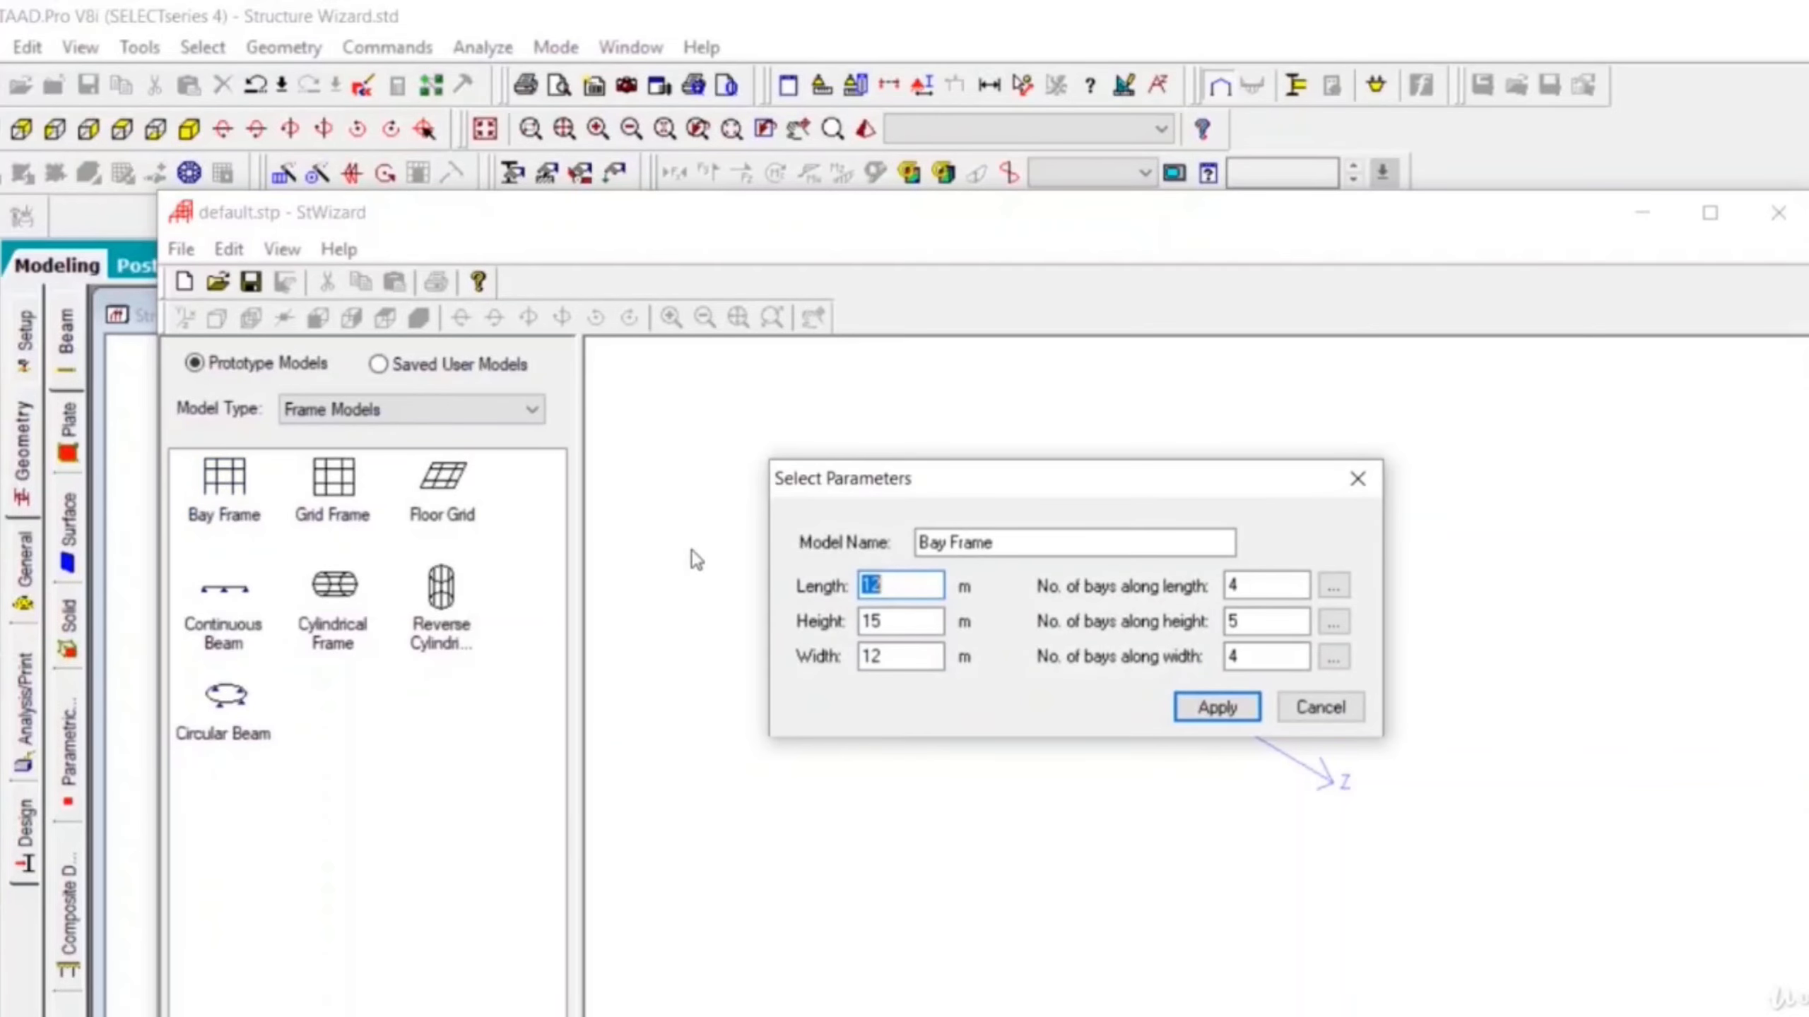
left_click(1213, 708)
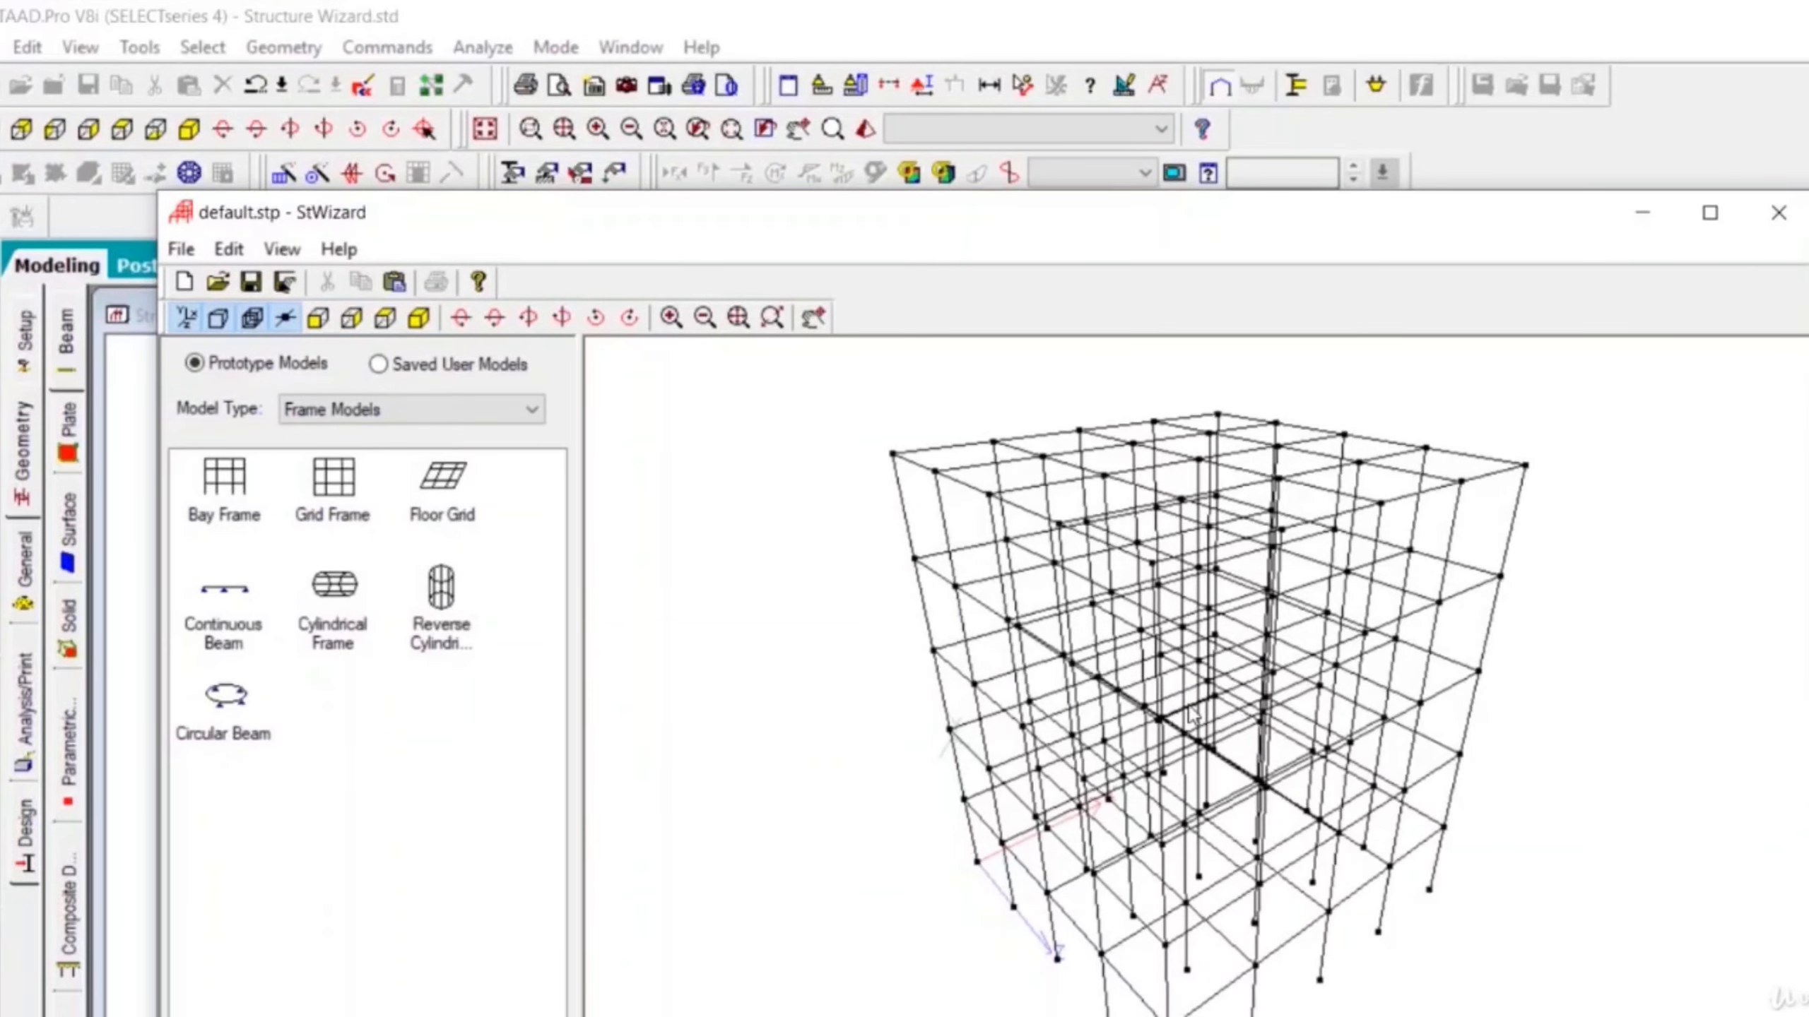
- Close the wizard and transfer the prototype into the model, moved by X, Y and Z of 0 m
left_click(1756, 222)
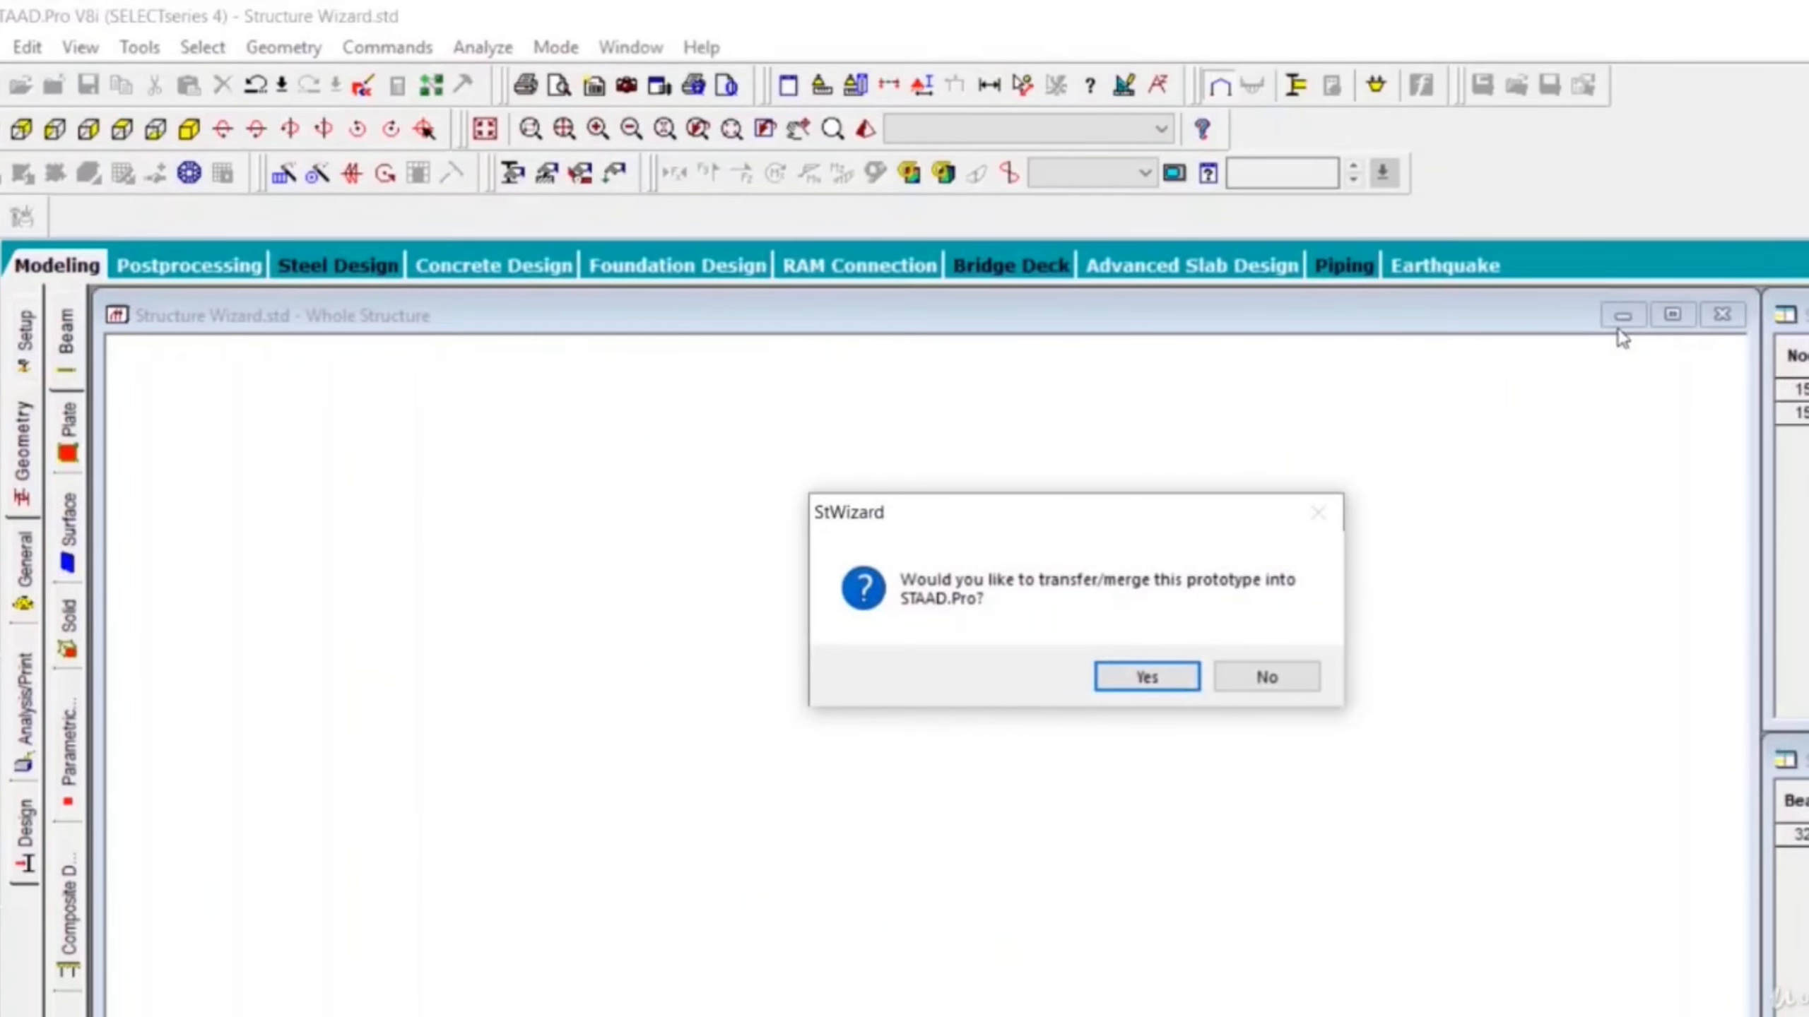
left_click(1164, 677)
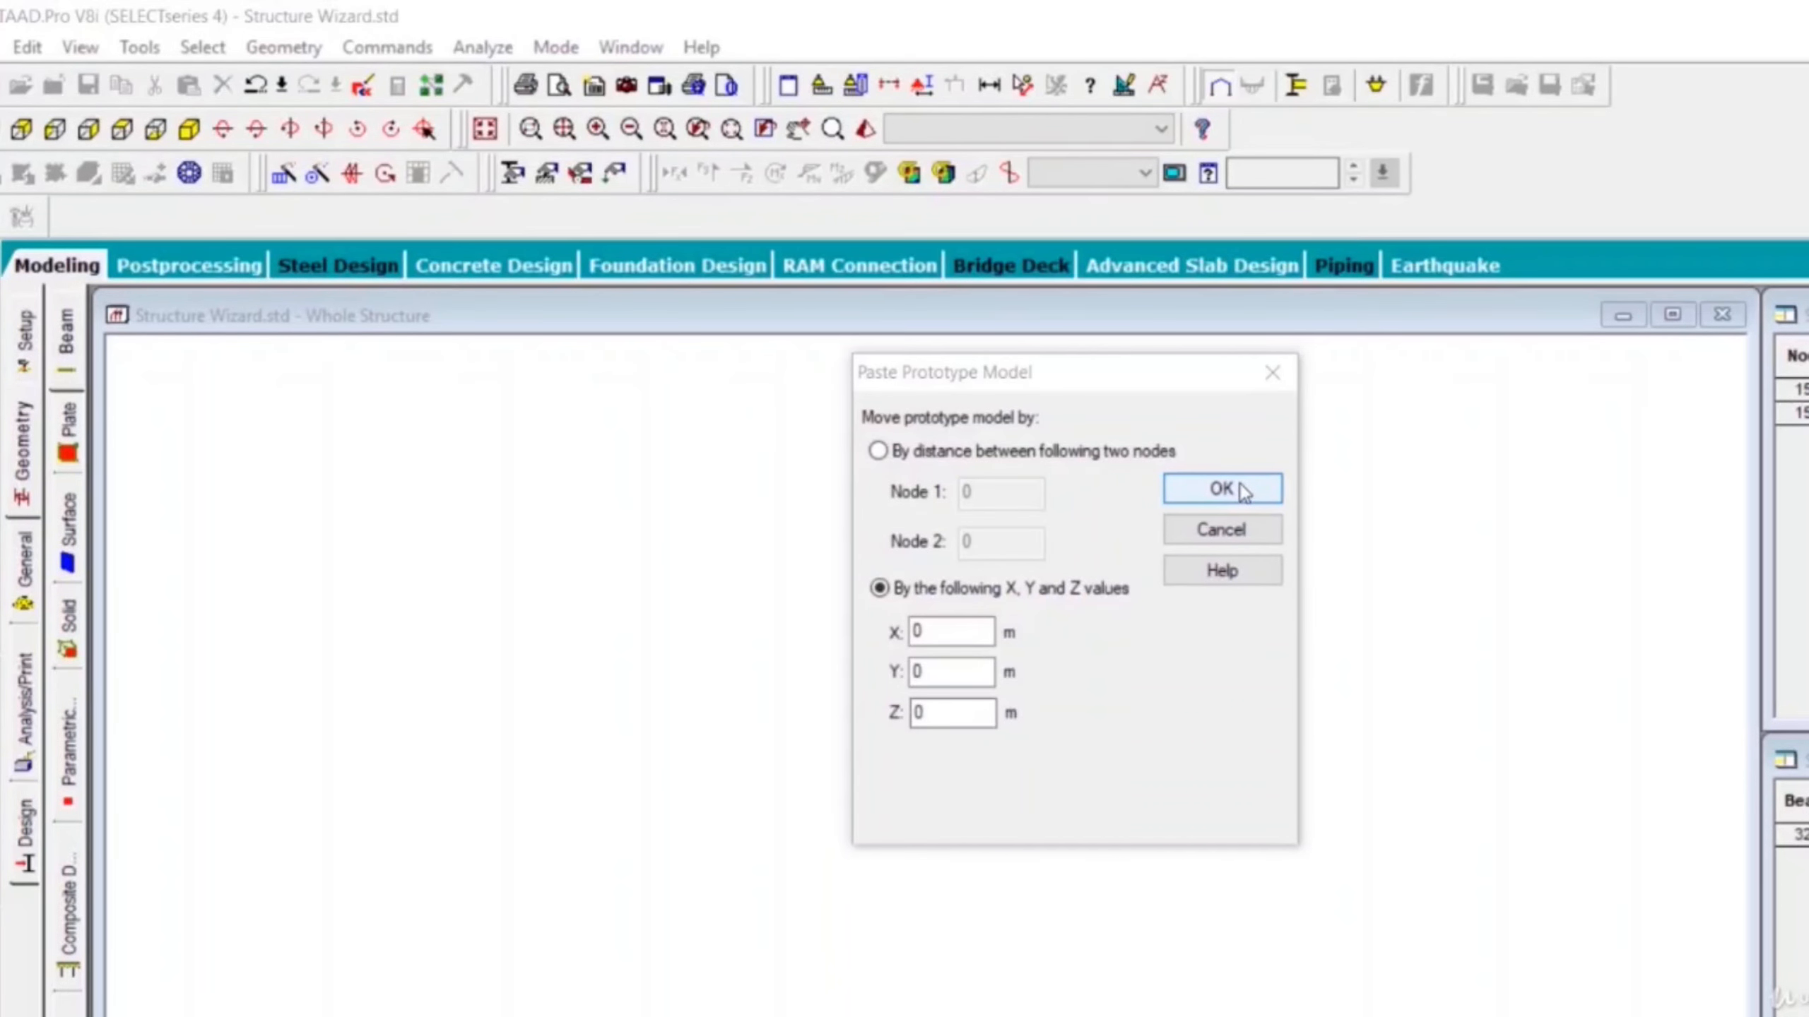
left_click(1220, 489)
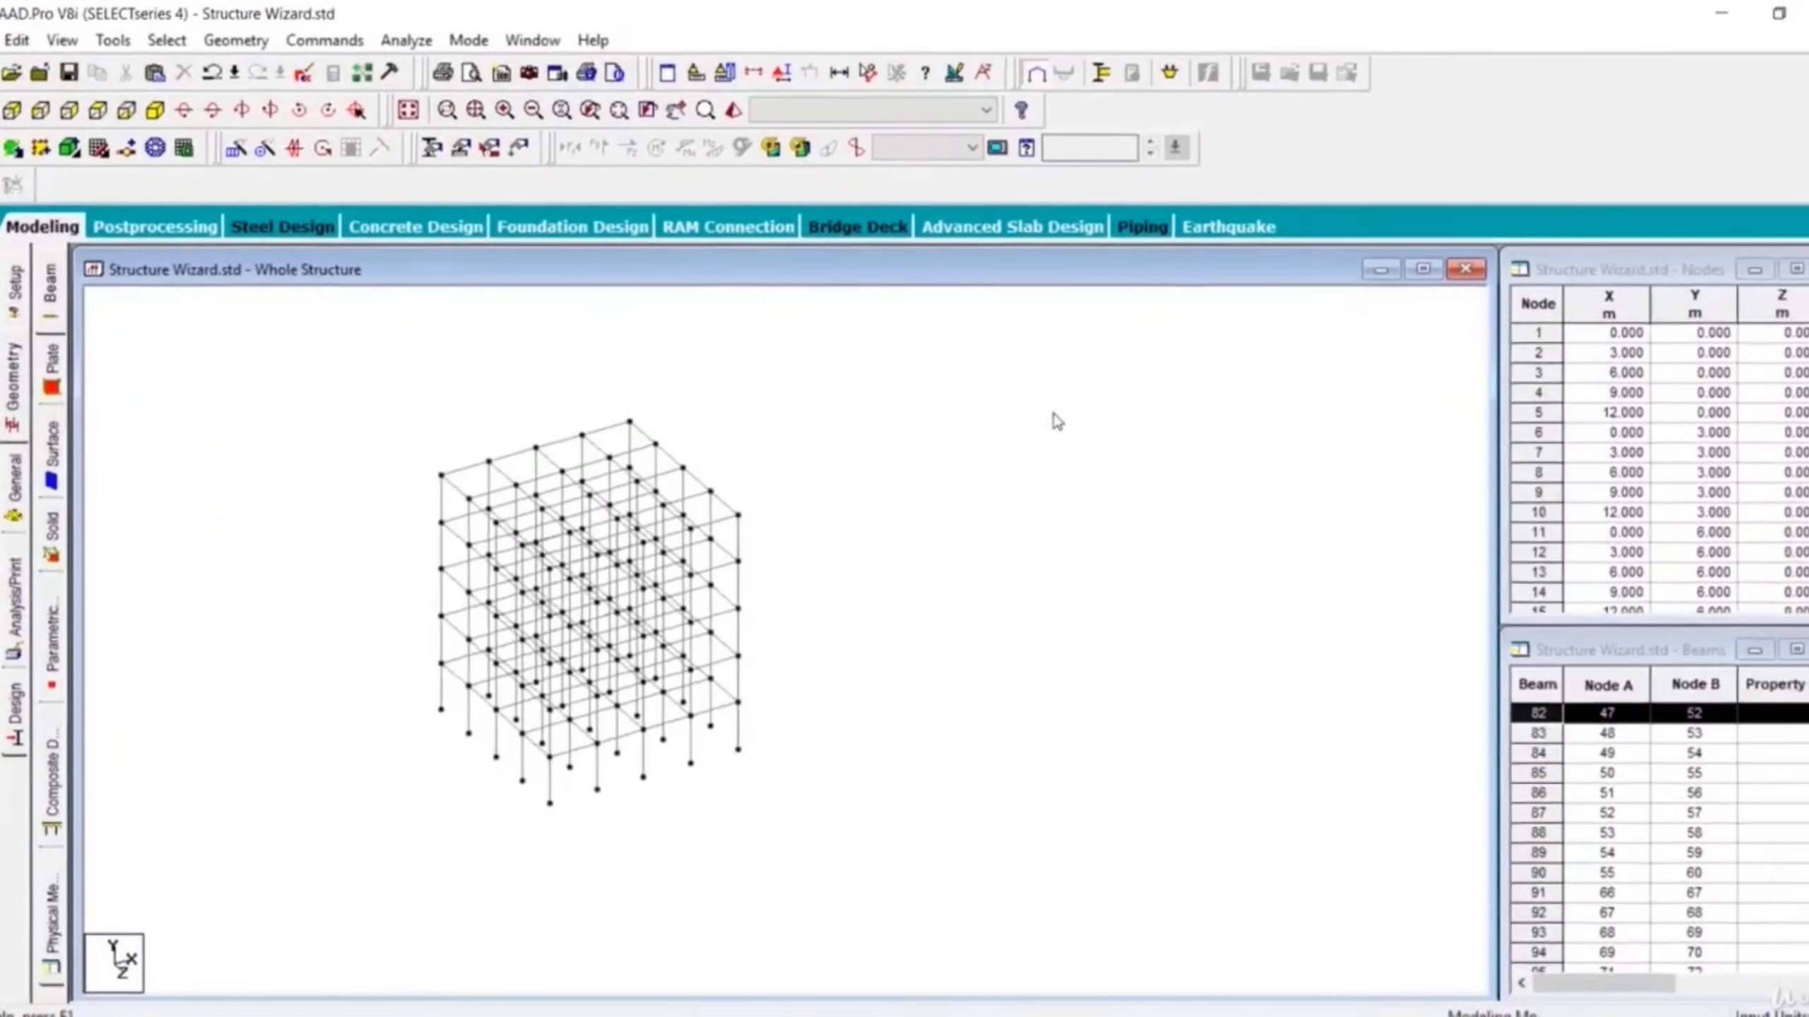
middle_click_drag(425, 723, 547, 717)
scroll(548, 693, "up", 3)
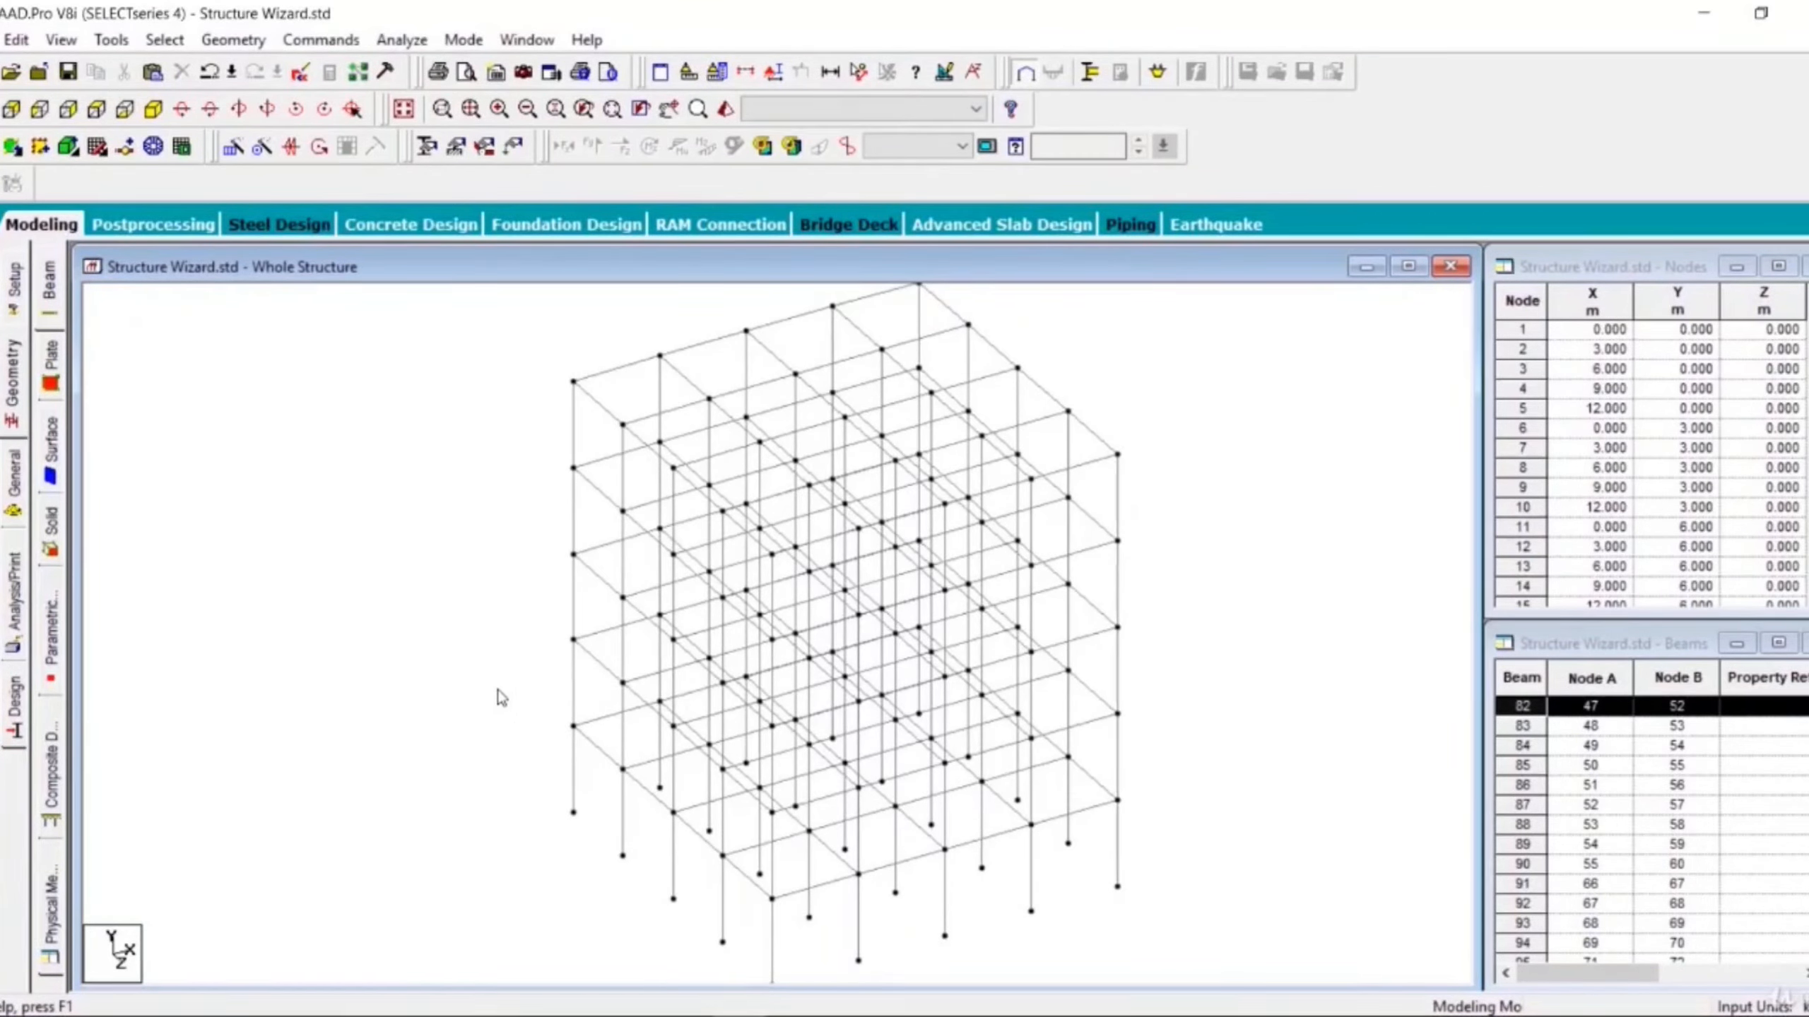
left_click(499, 649)
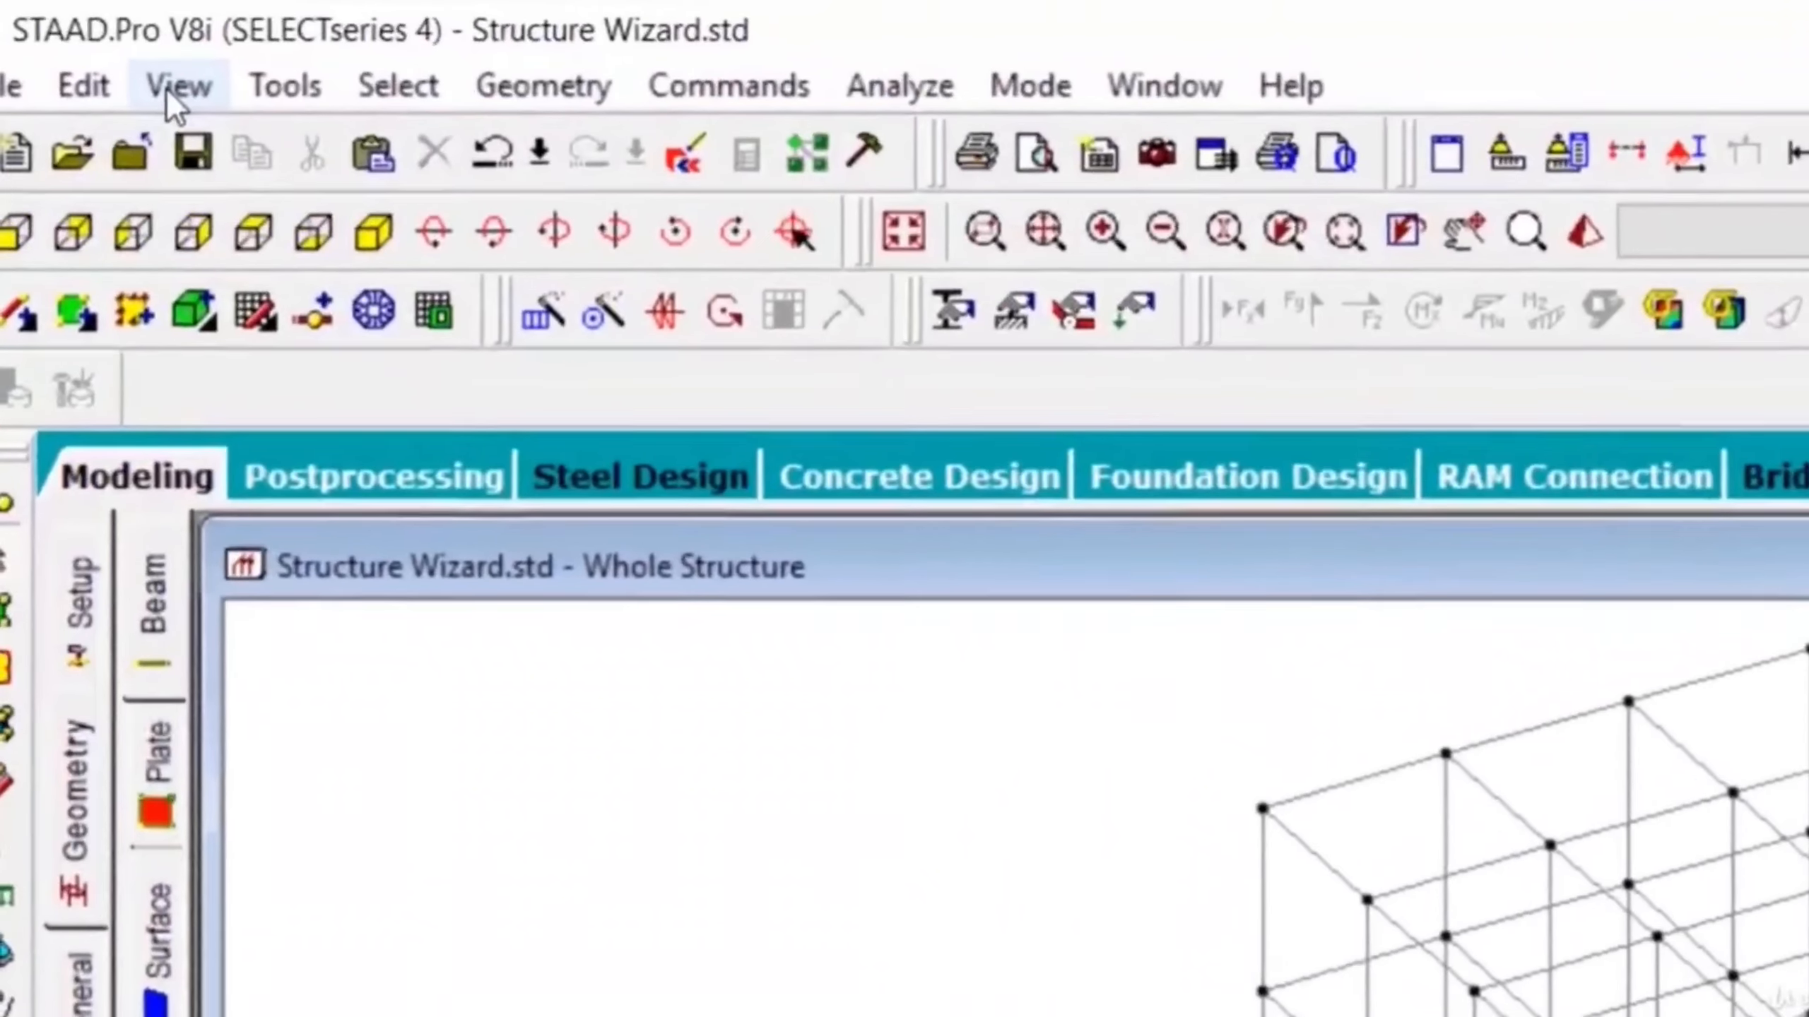
left_click(168, 91)
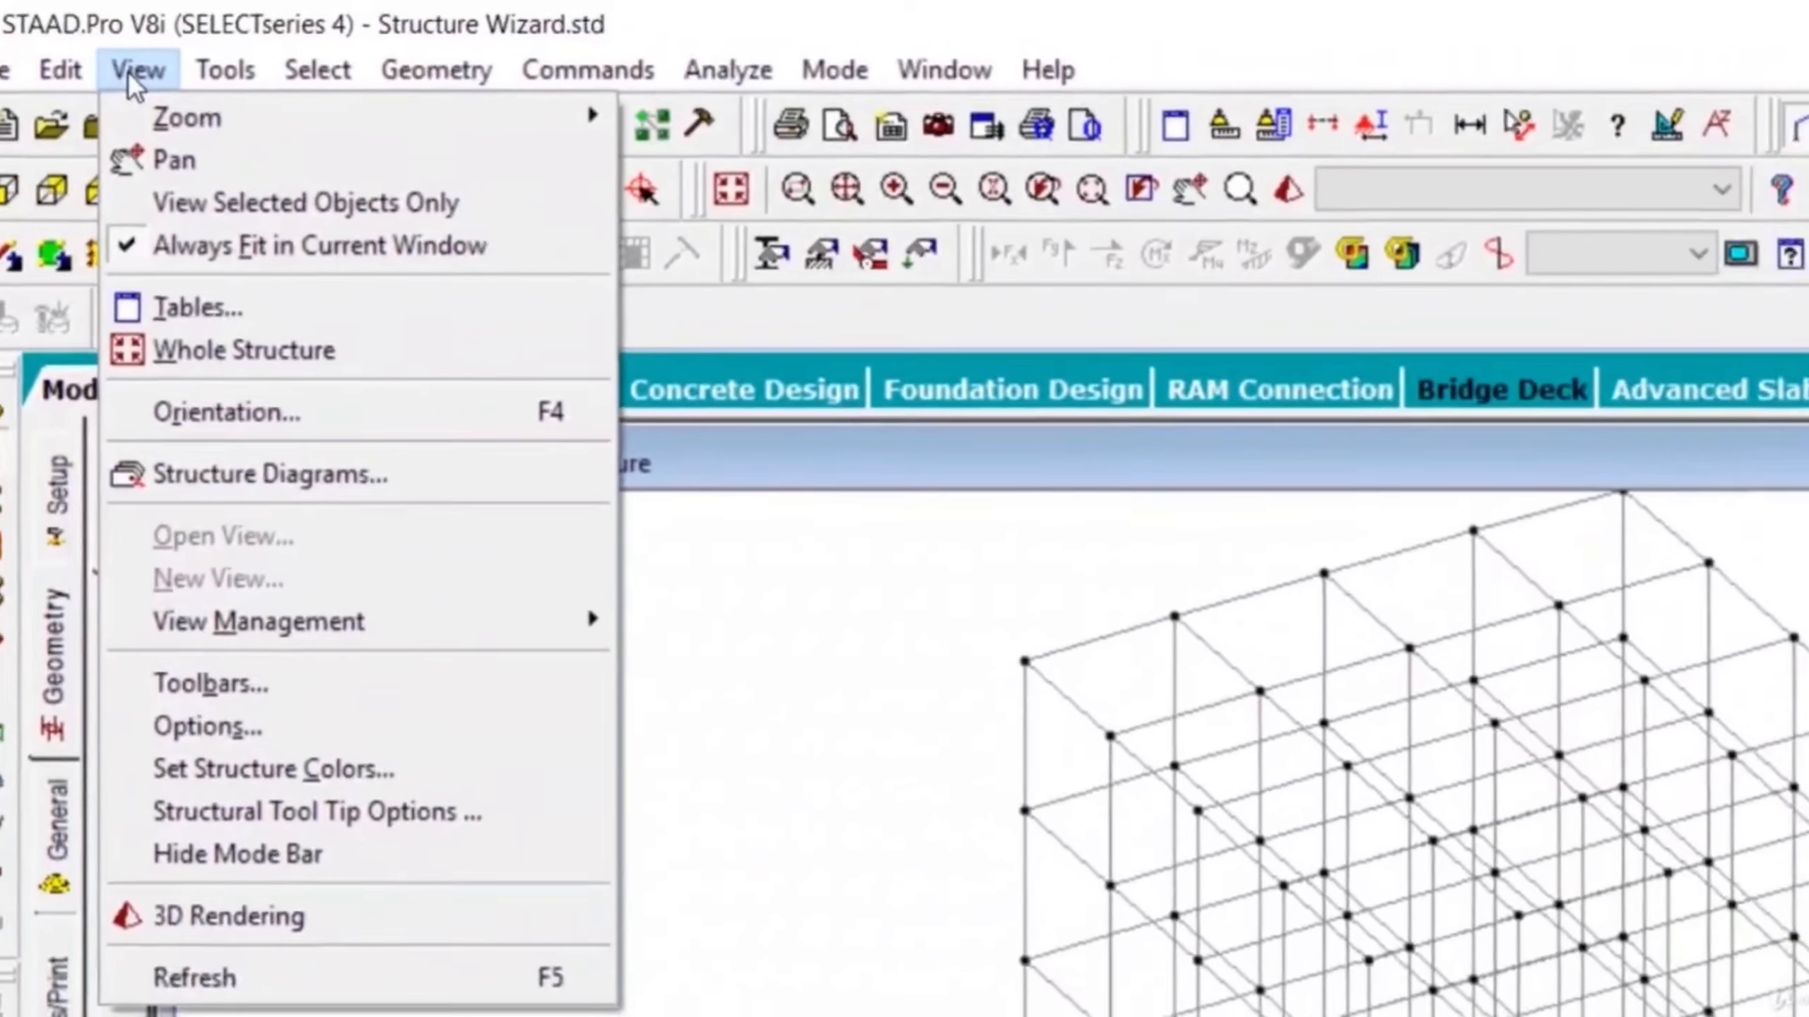
left_click(129, 74)
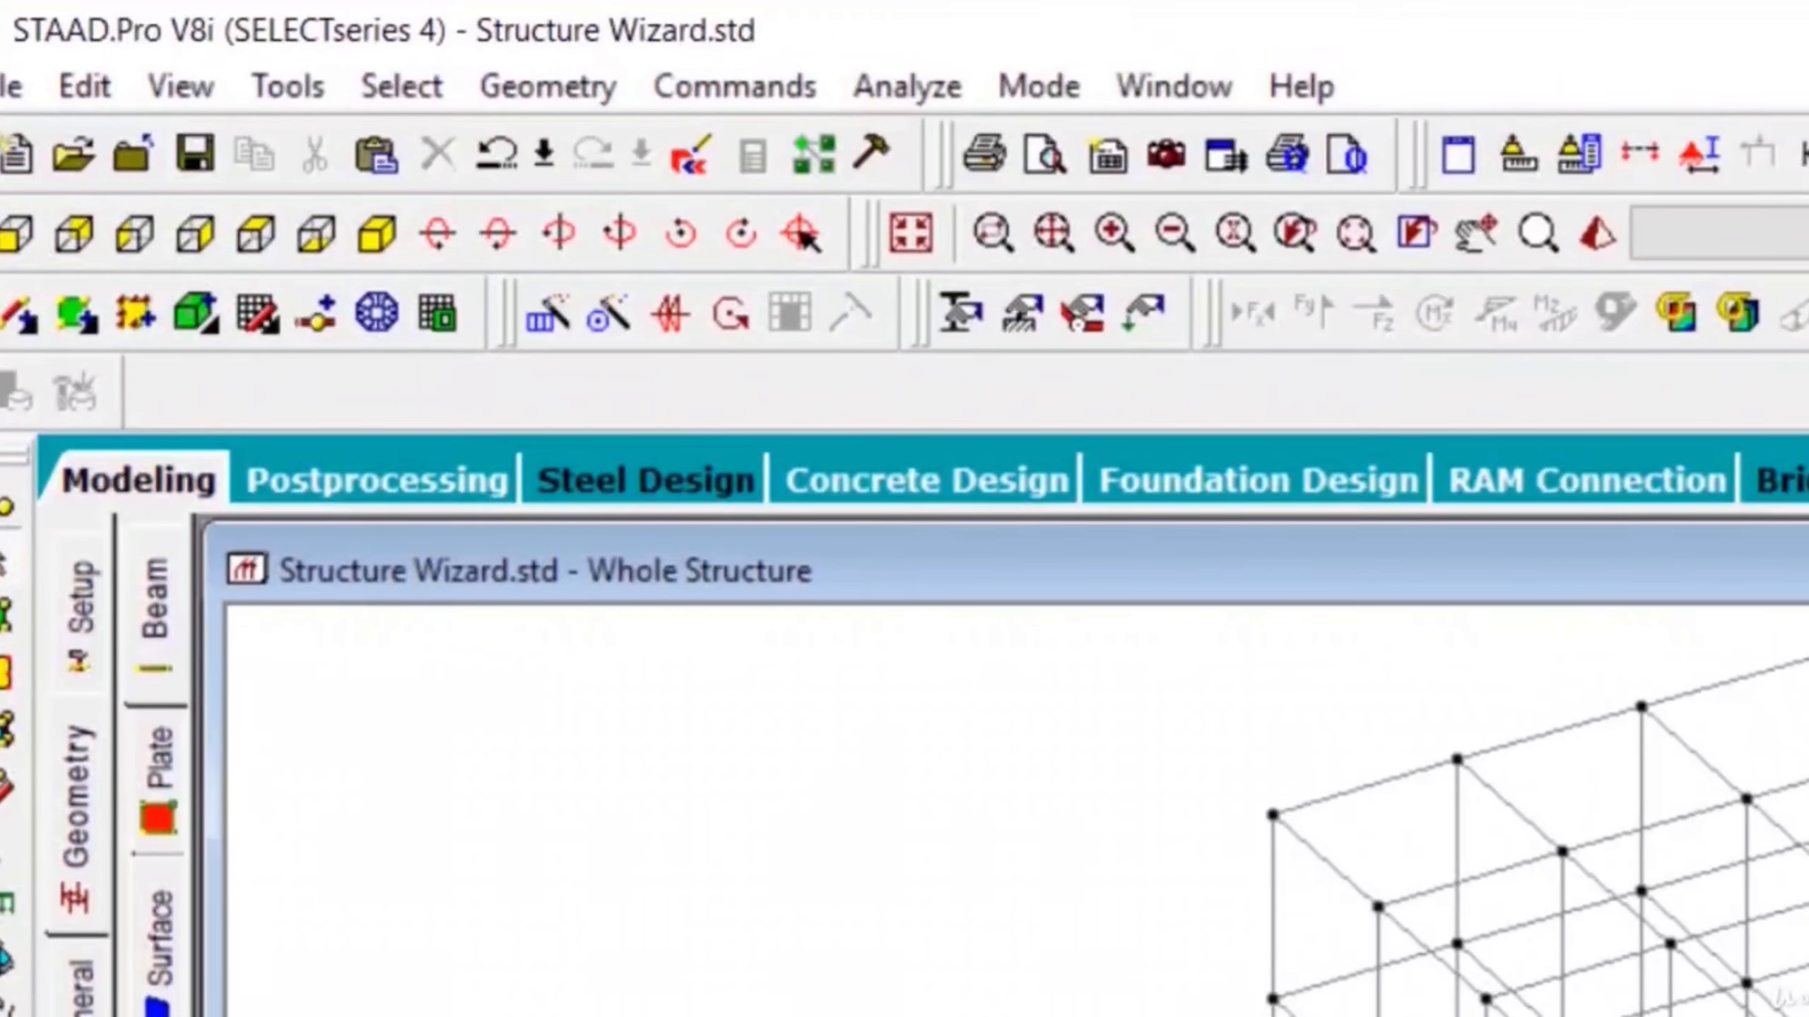
- Window-select the top-level beams in front view, then return to an isometric view of the frame
left_click(10, 231)
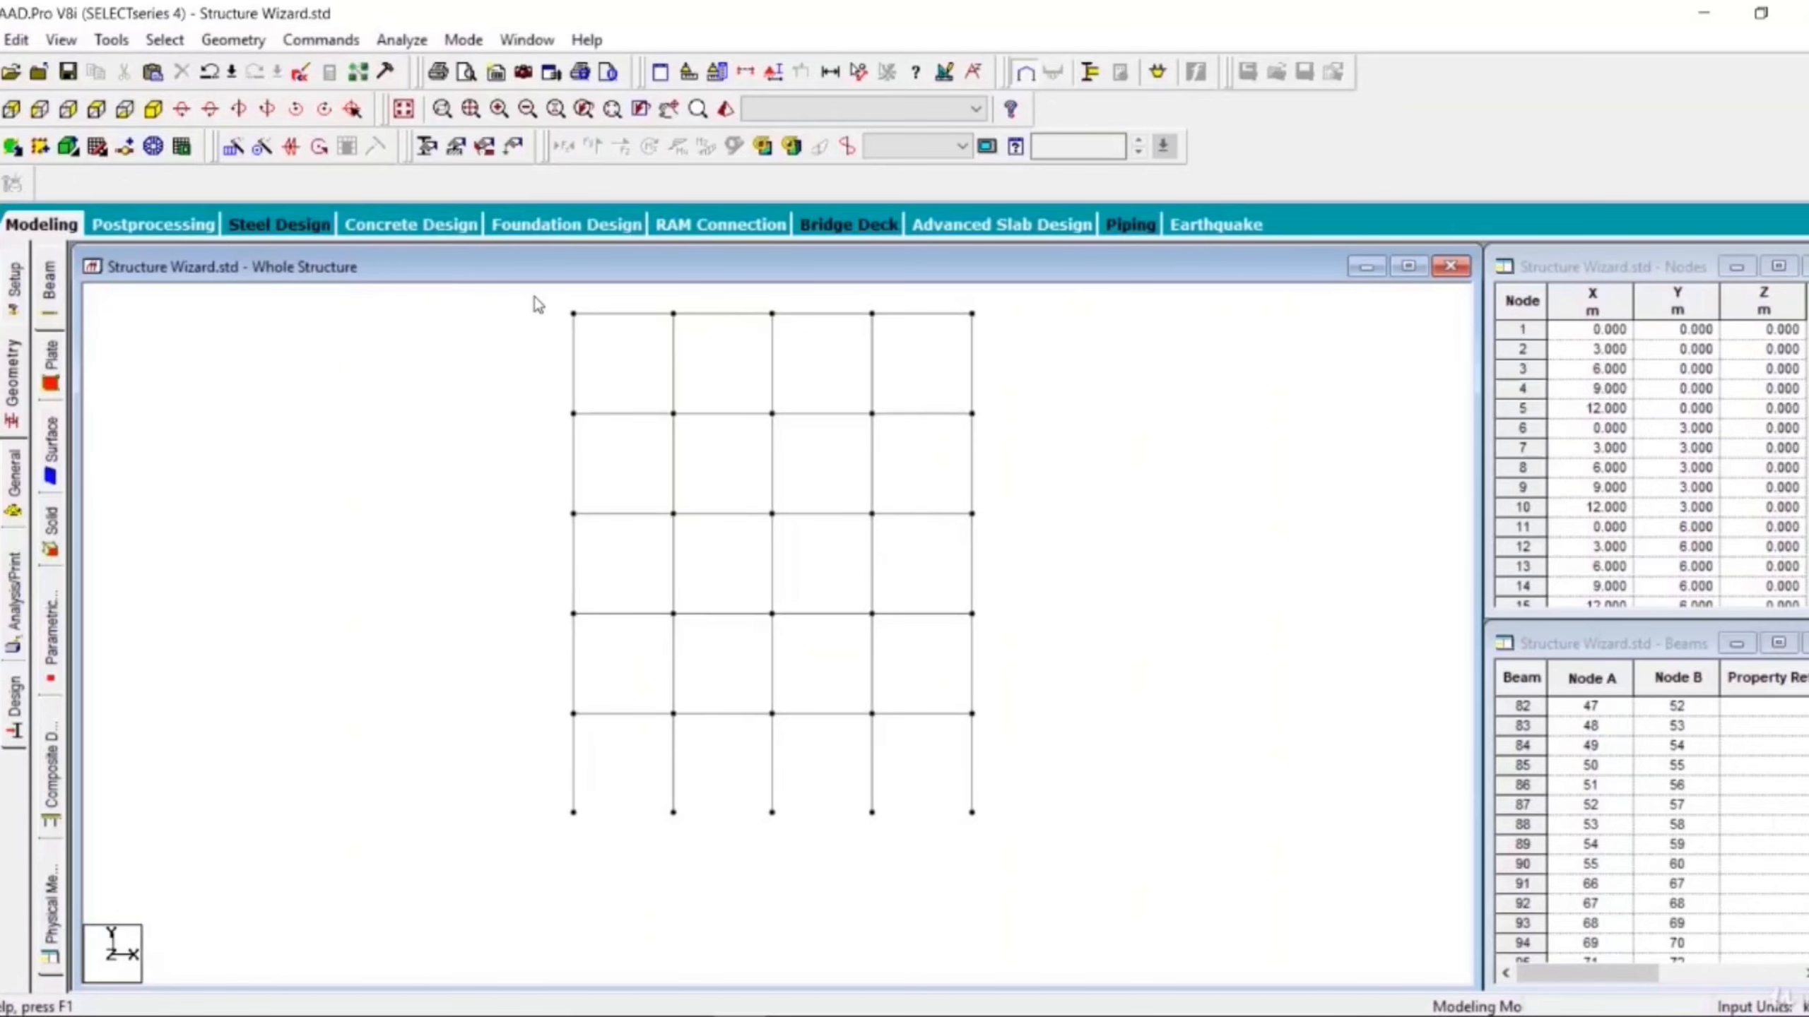
left_click_drag(533, 297, 1025, 362)
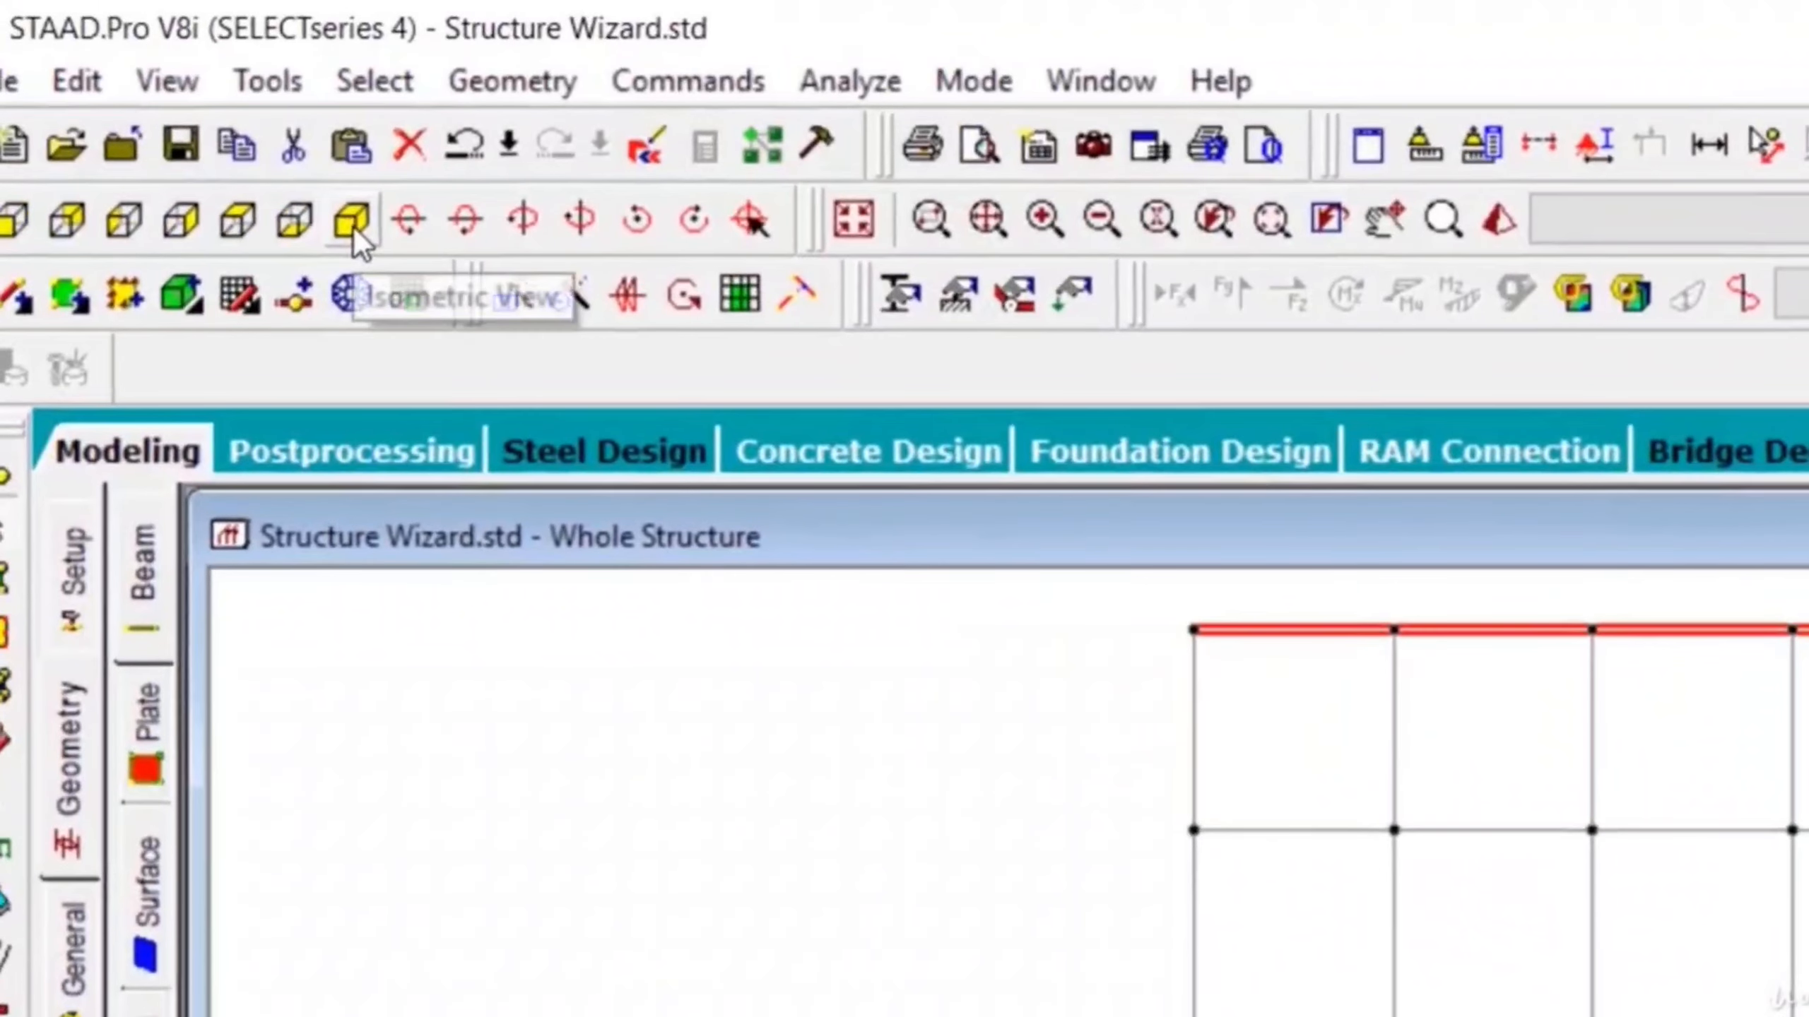
left_click(354, 227)
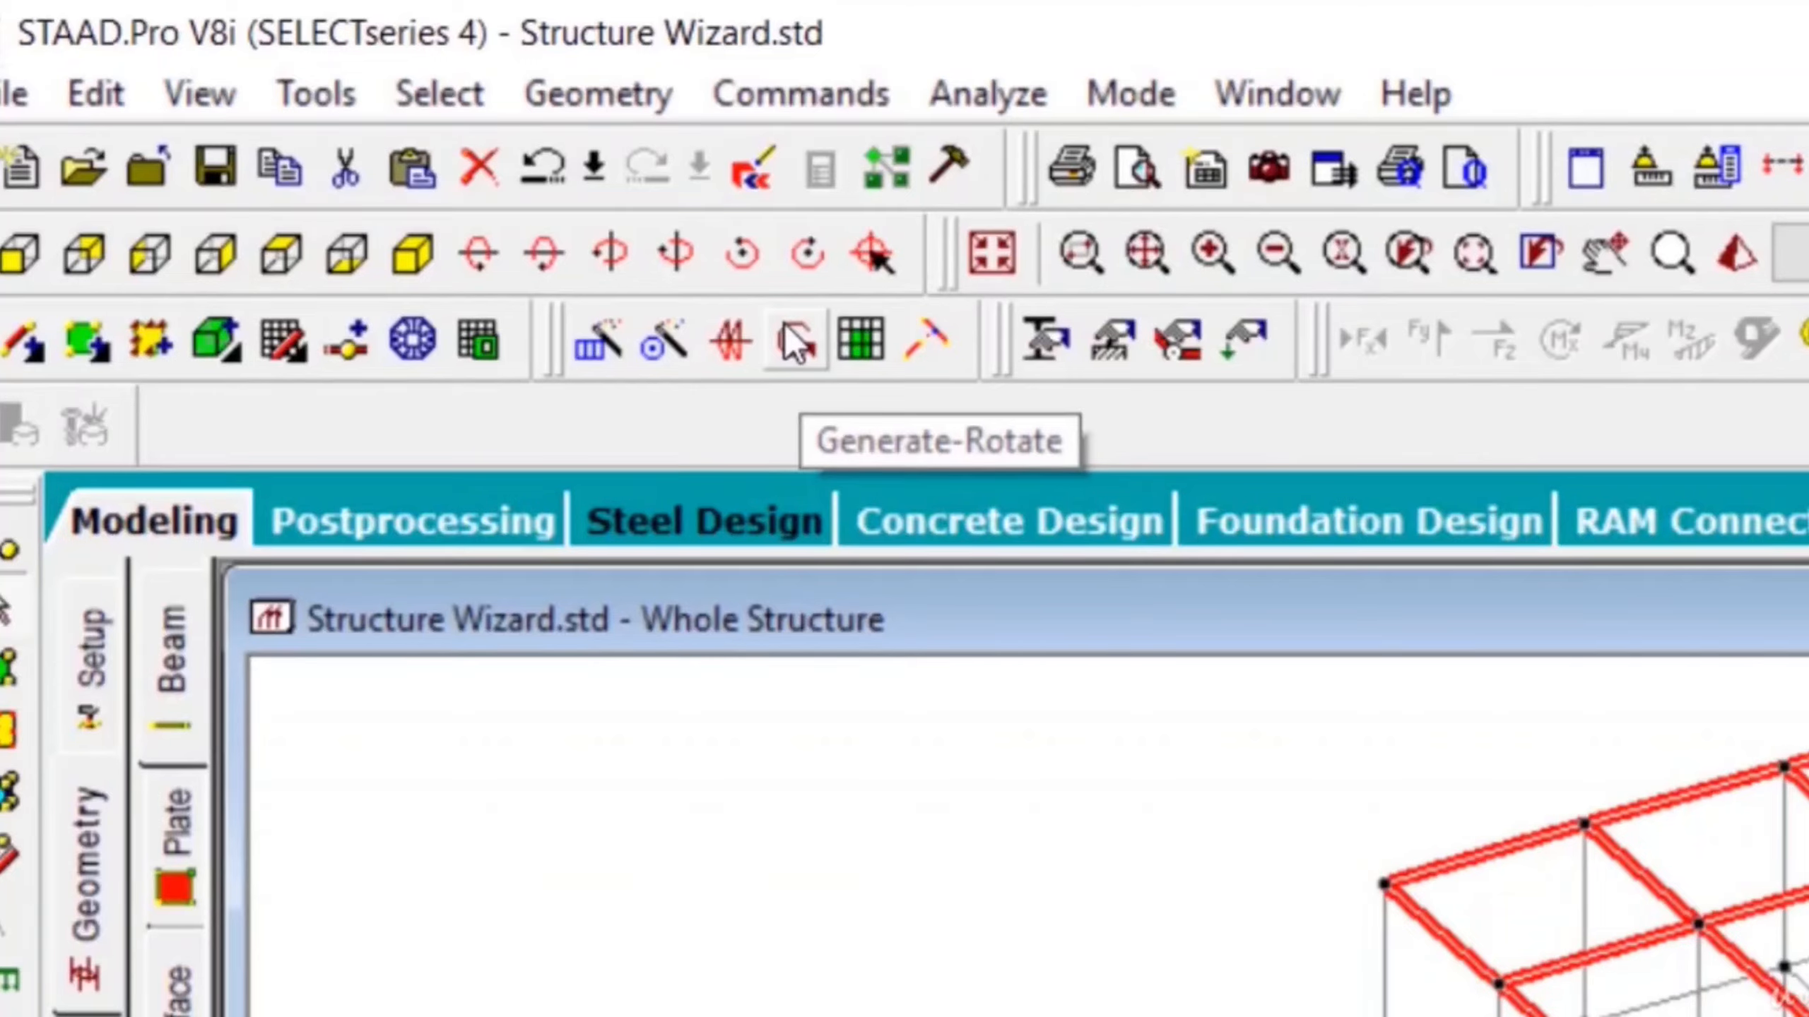
left_click(478, 256)
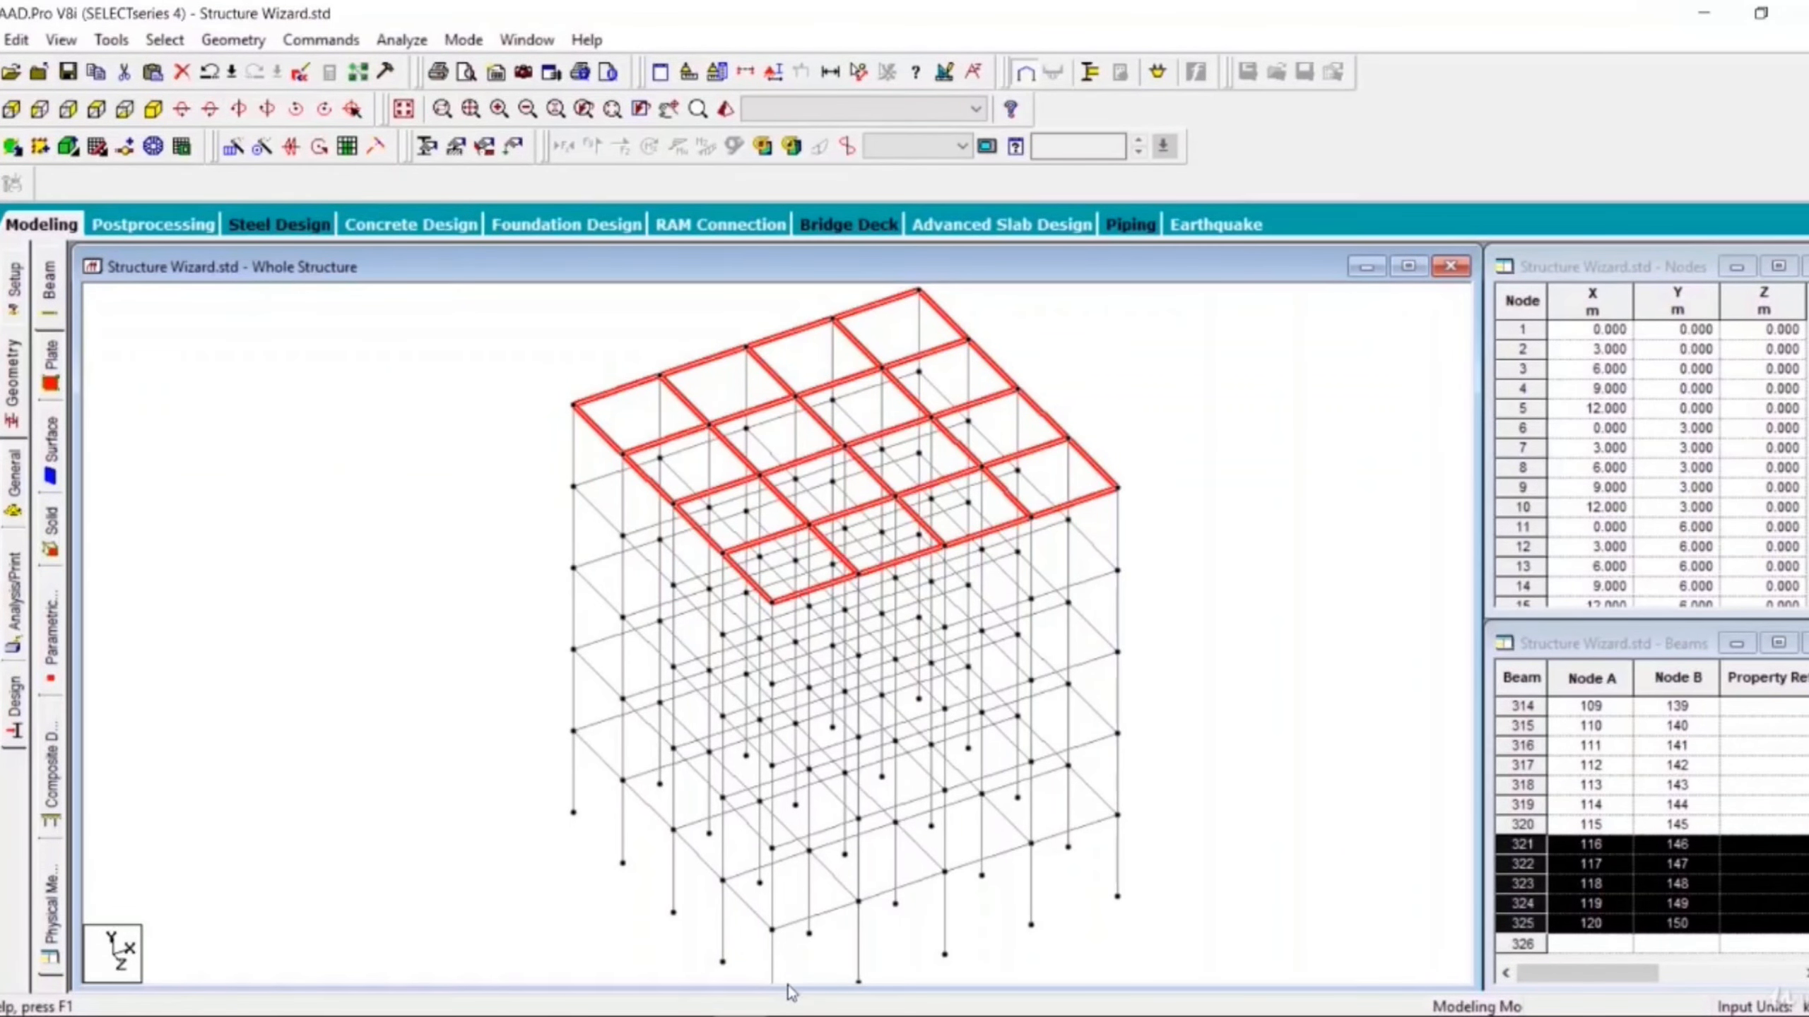
- Switch to SketchBook Pro and clear the existing sketch from the canvas
left_click(794, 1015)
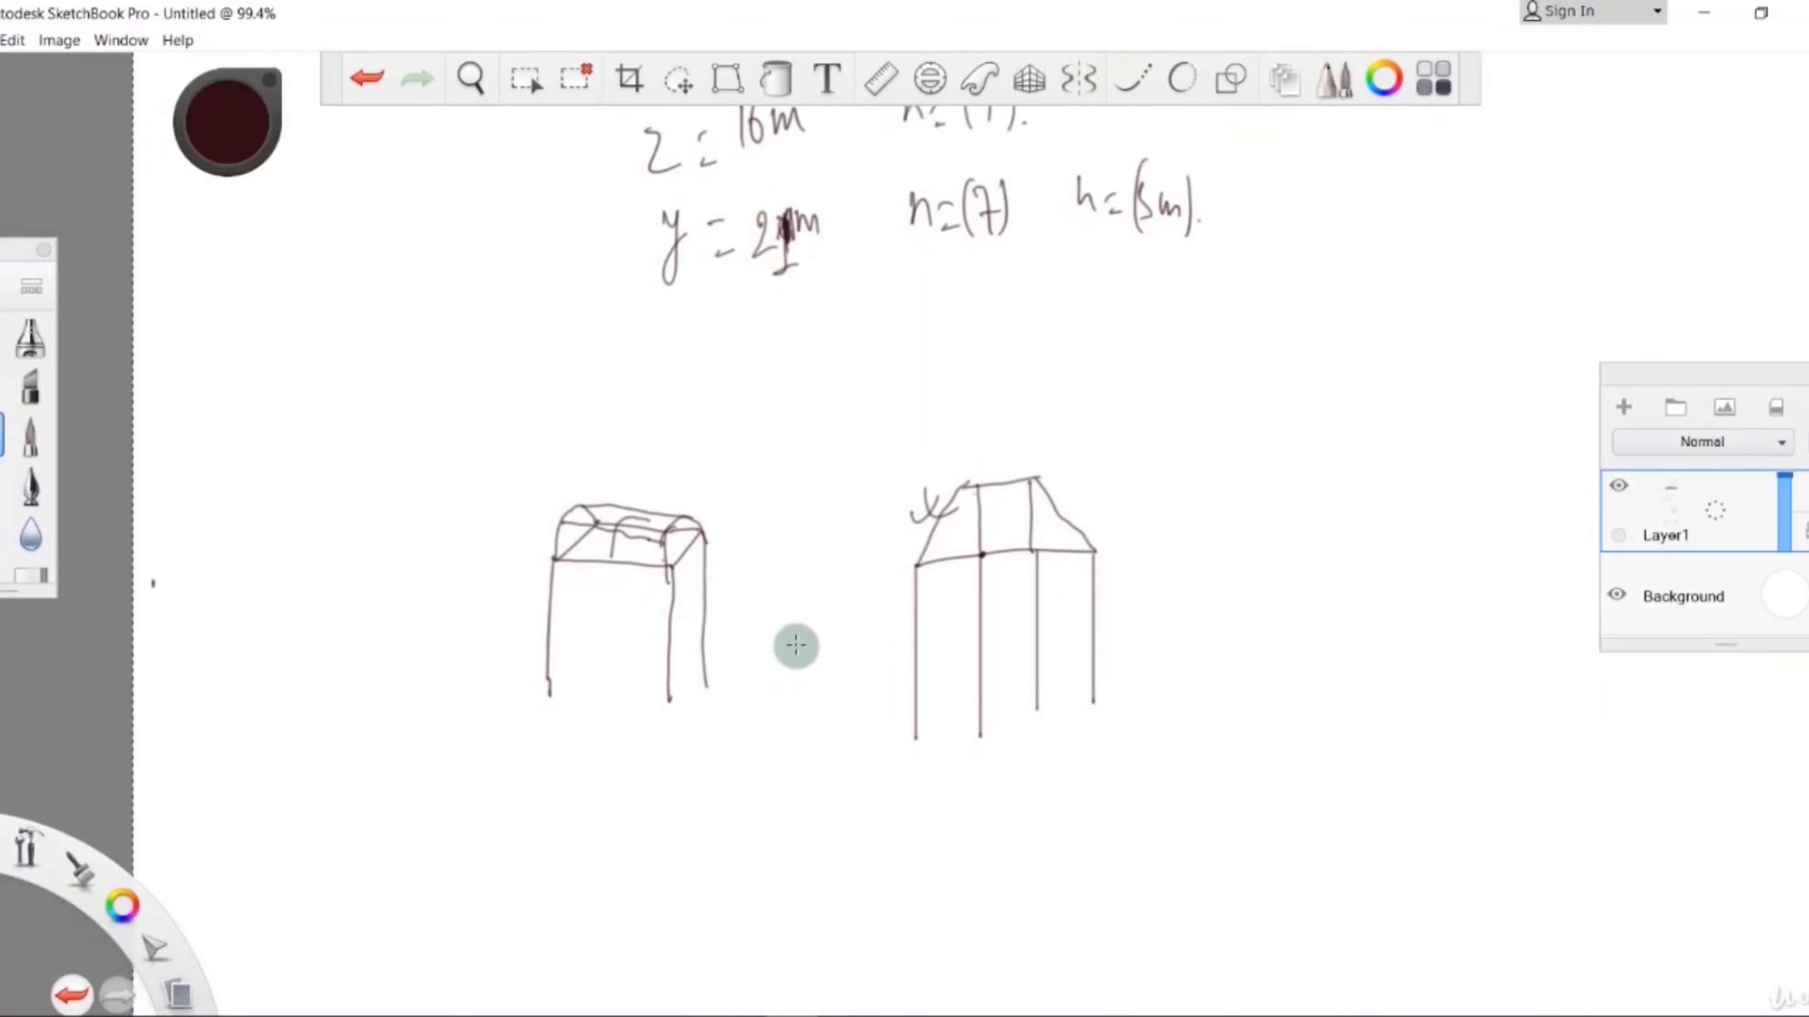
key("Delete")
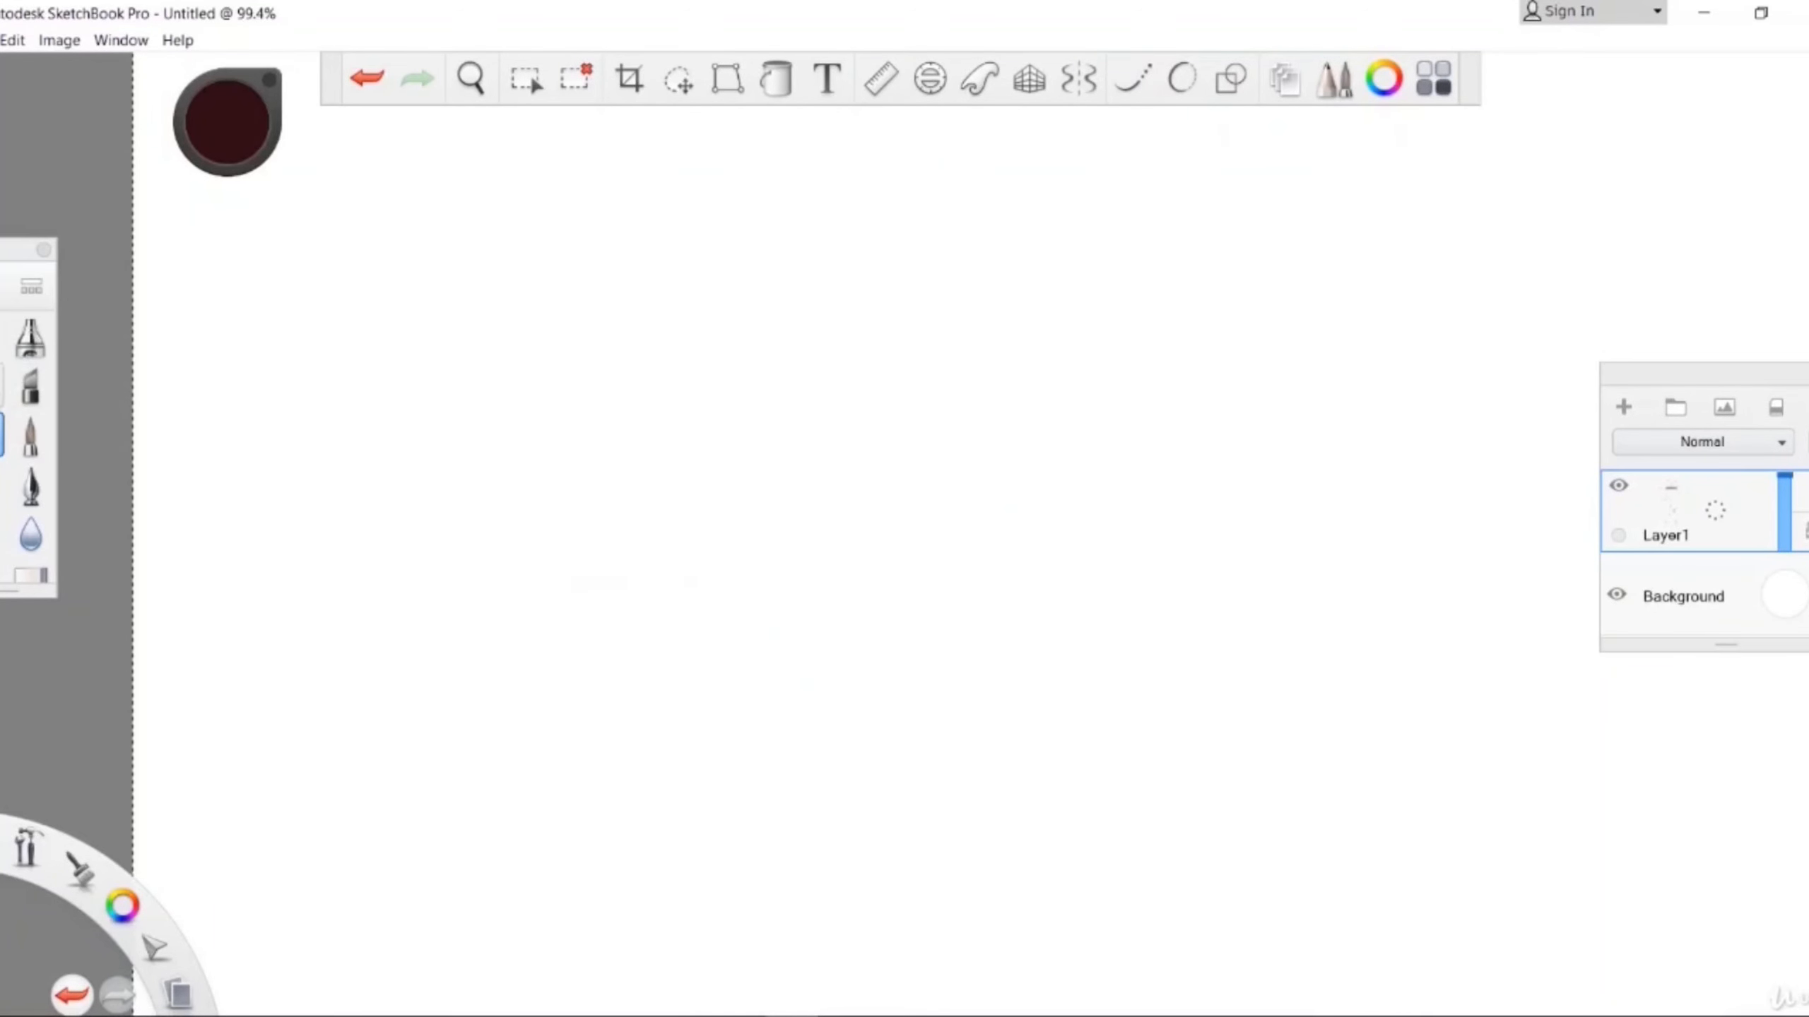
left_click(576, 77)
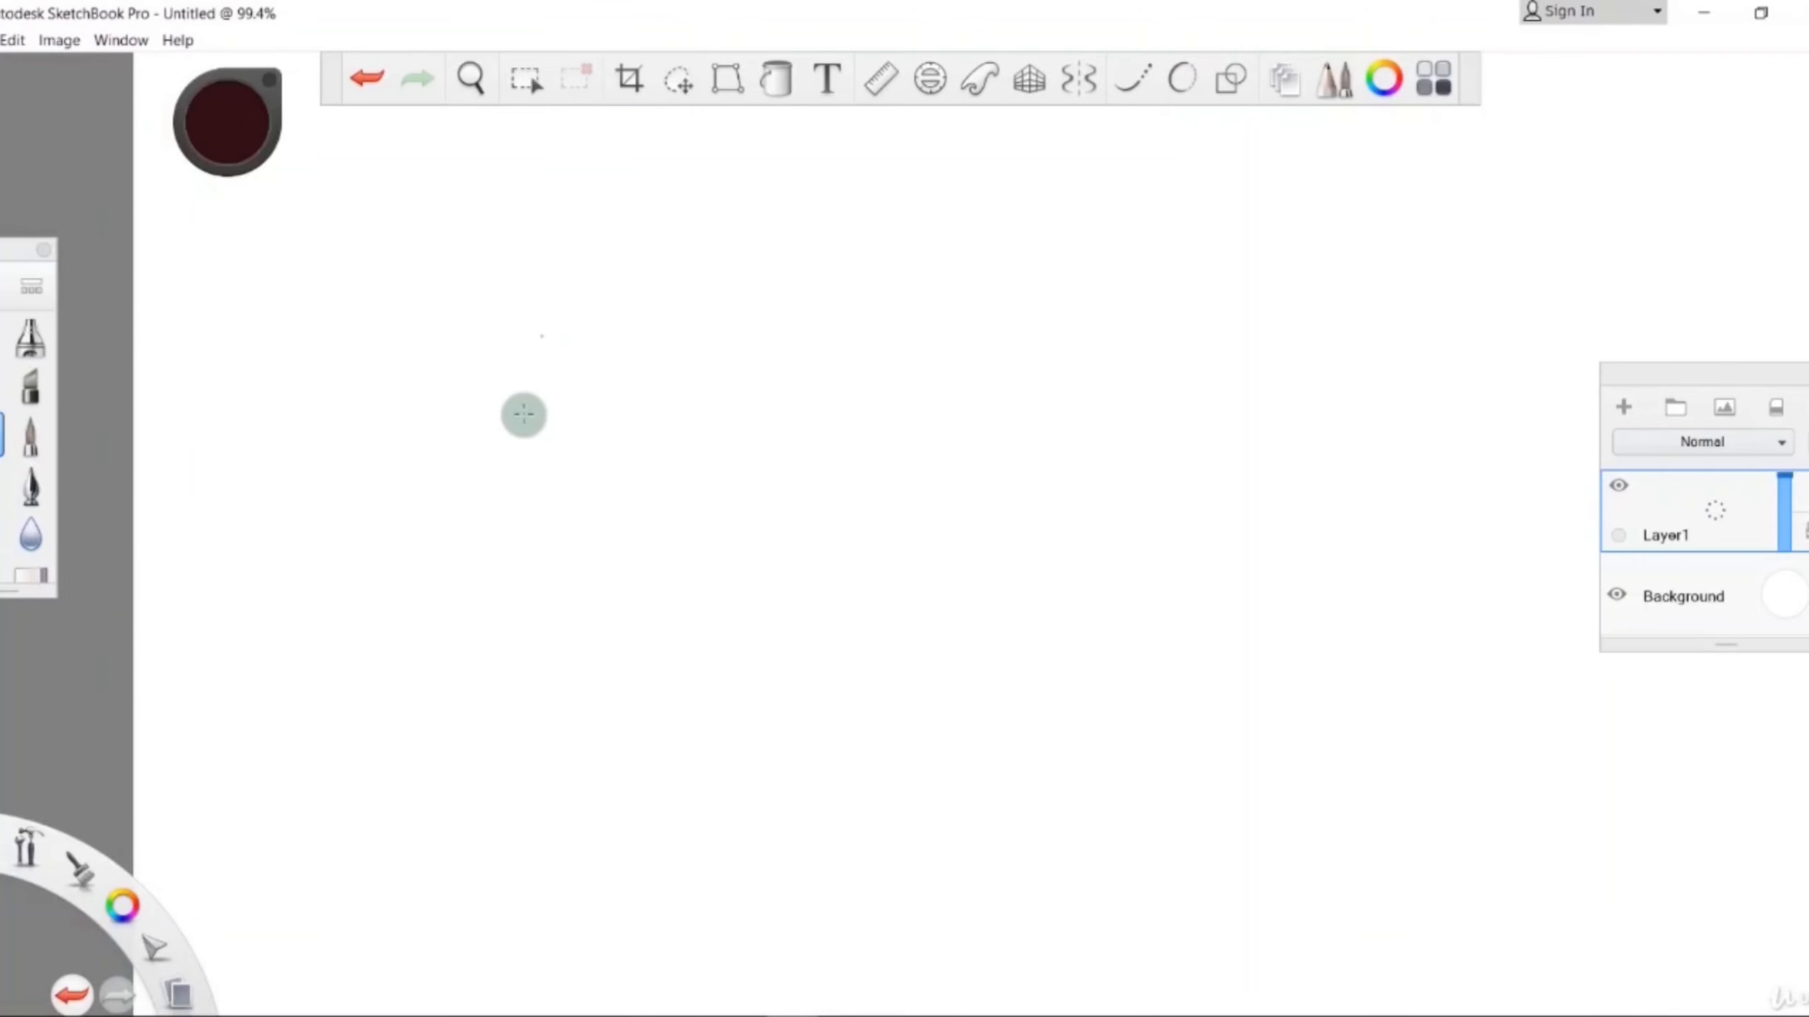
scroll(542, 426, "down", 6)
scroll(559, 362, "down", 5)
scroll(579, 187, "up", 2)
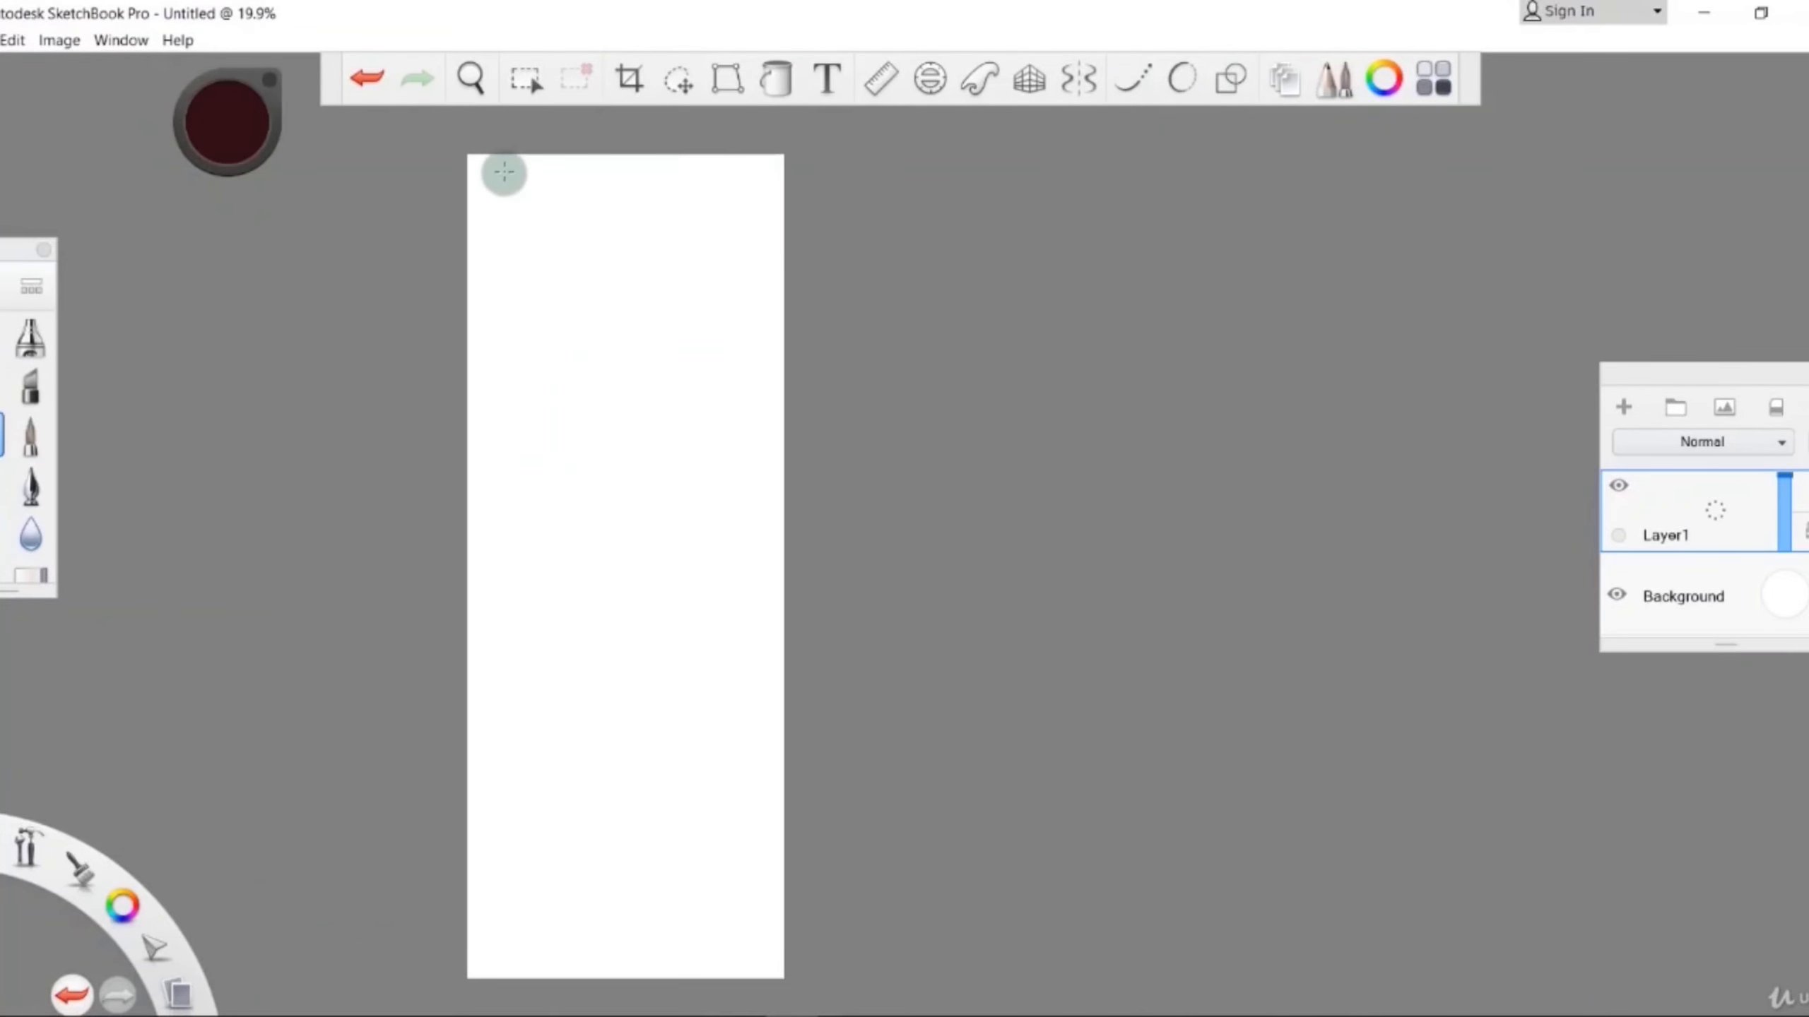
scroll(504, 172, "up", 10)
scroll(605, 162, "down", 3)
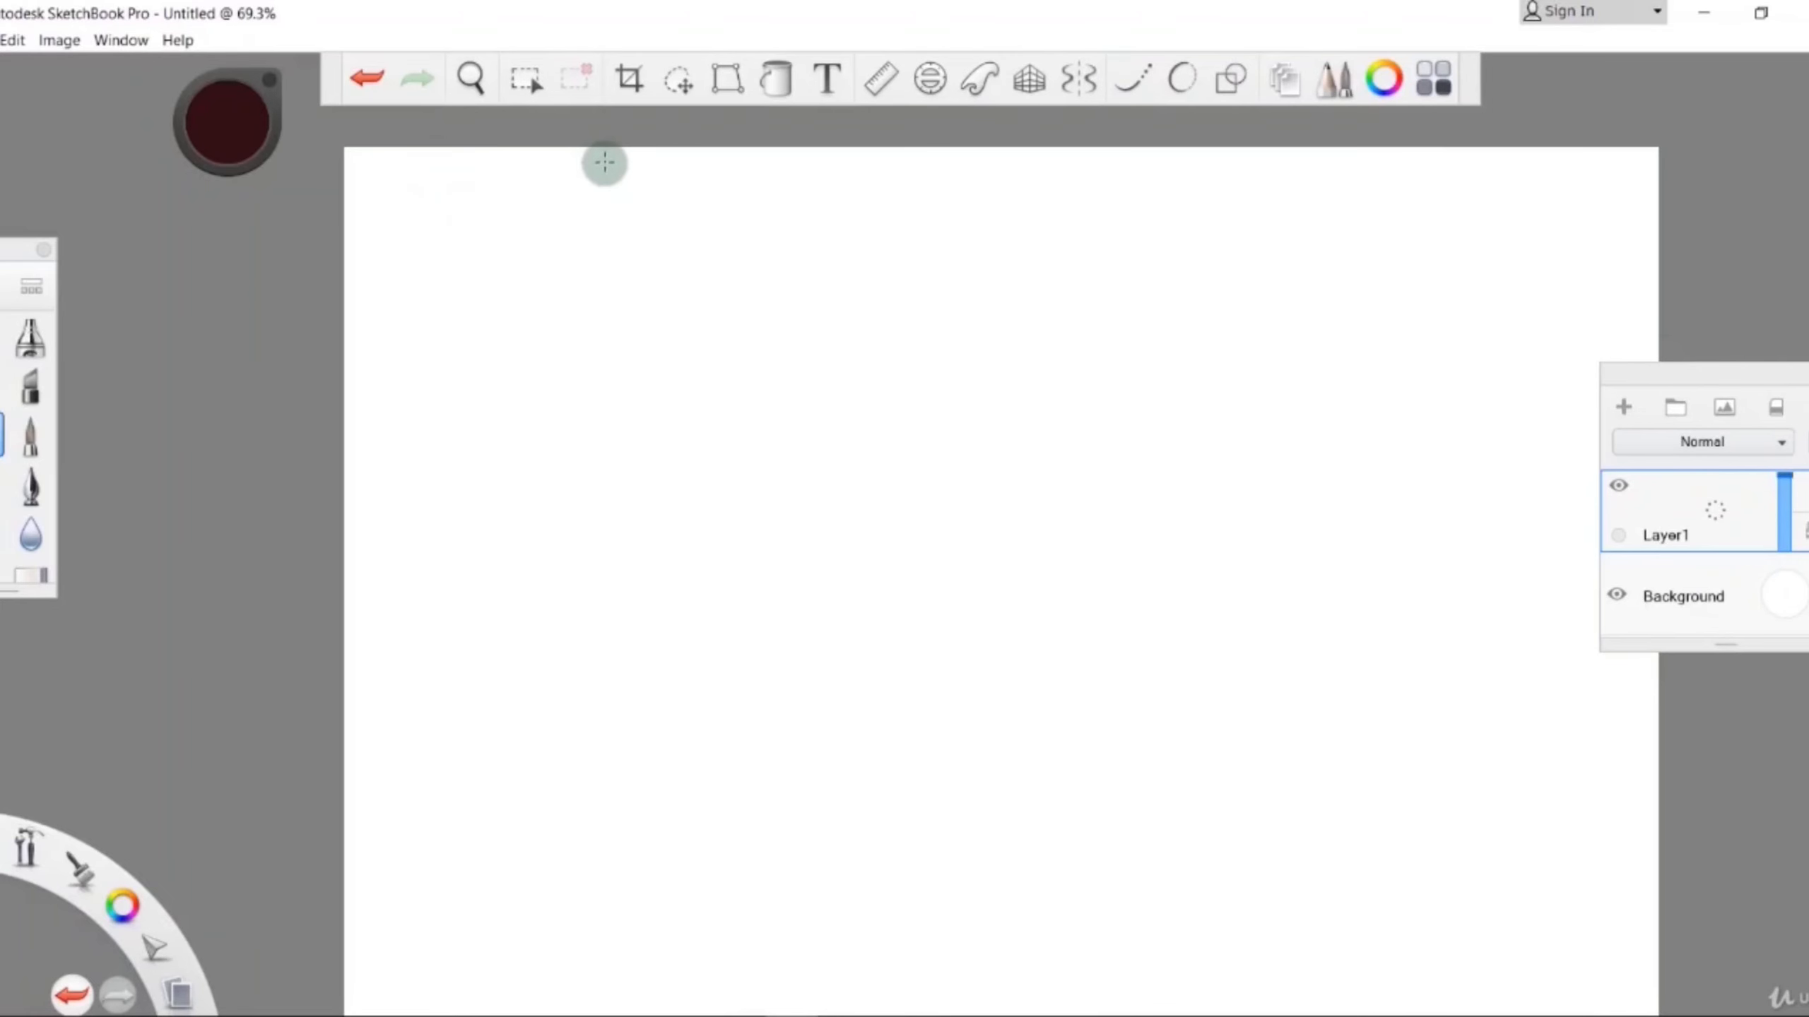
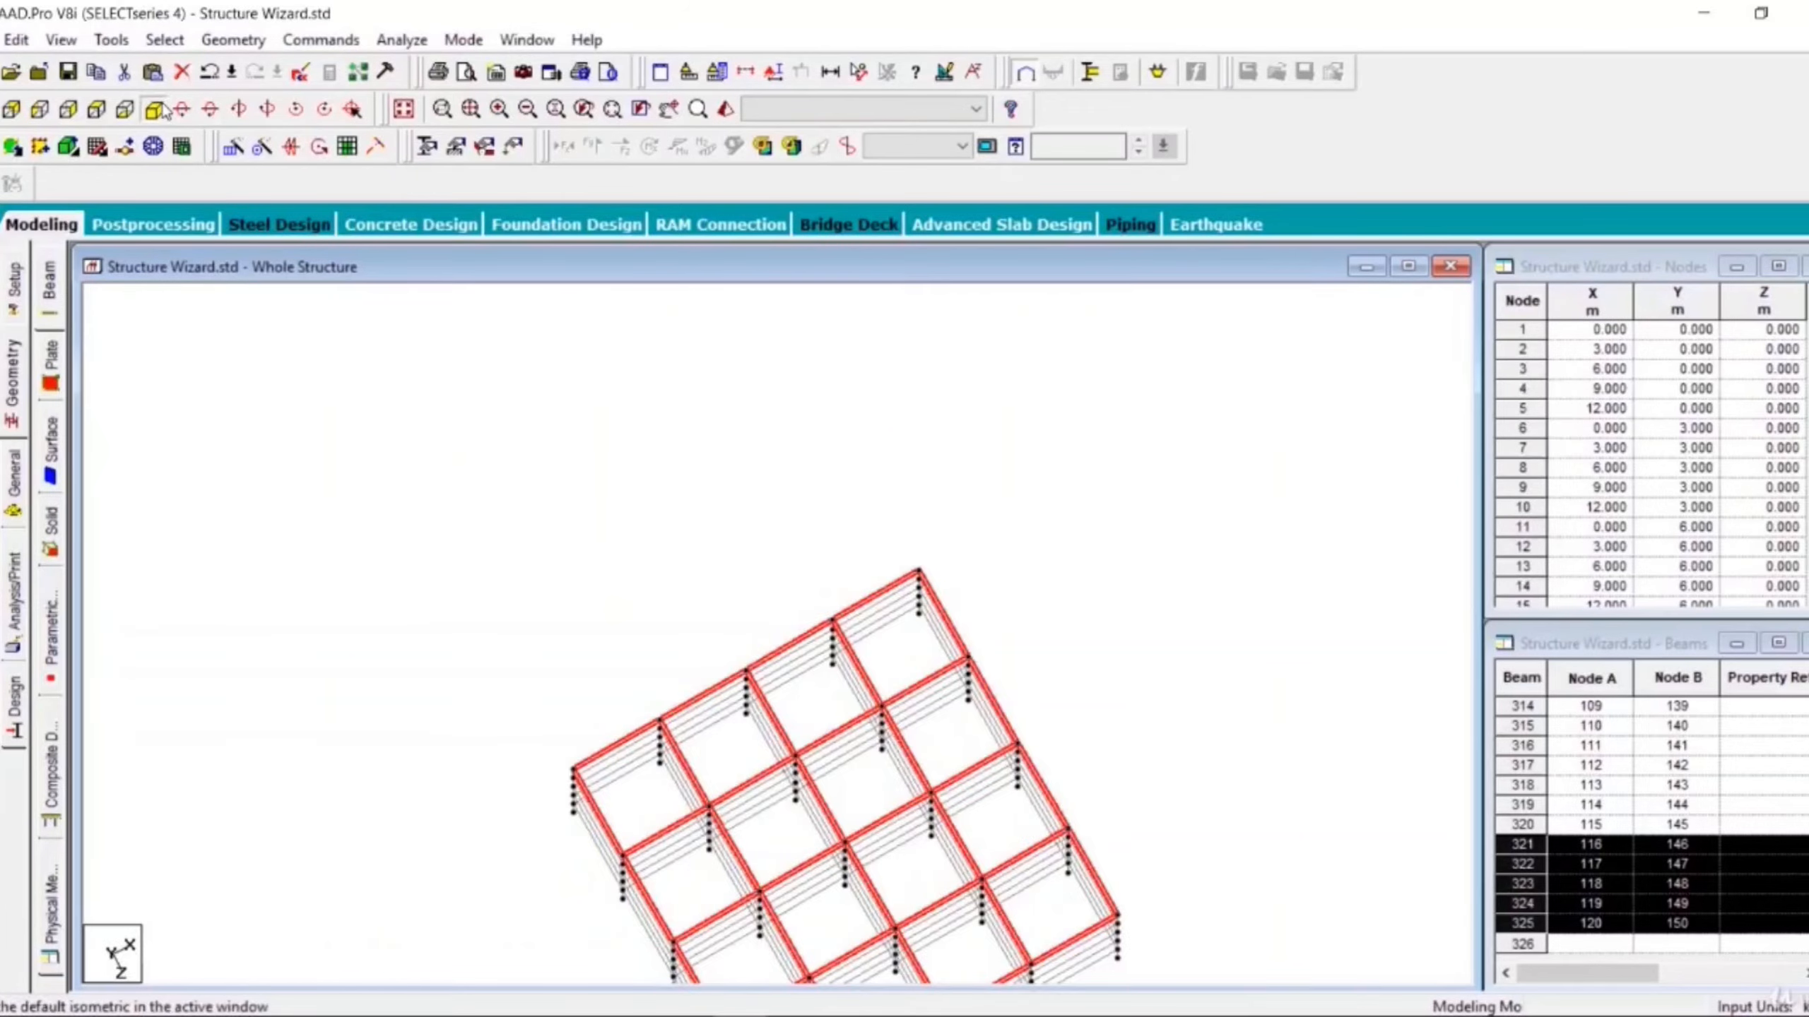
- Reset the frame to the isometric view and clear the current beam selection
left_click(154, 109)
left_click(393, 495)
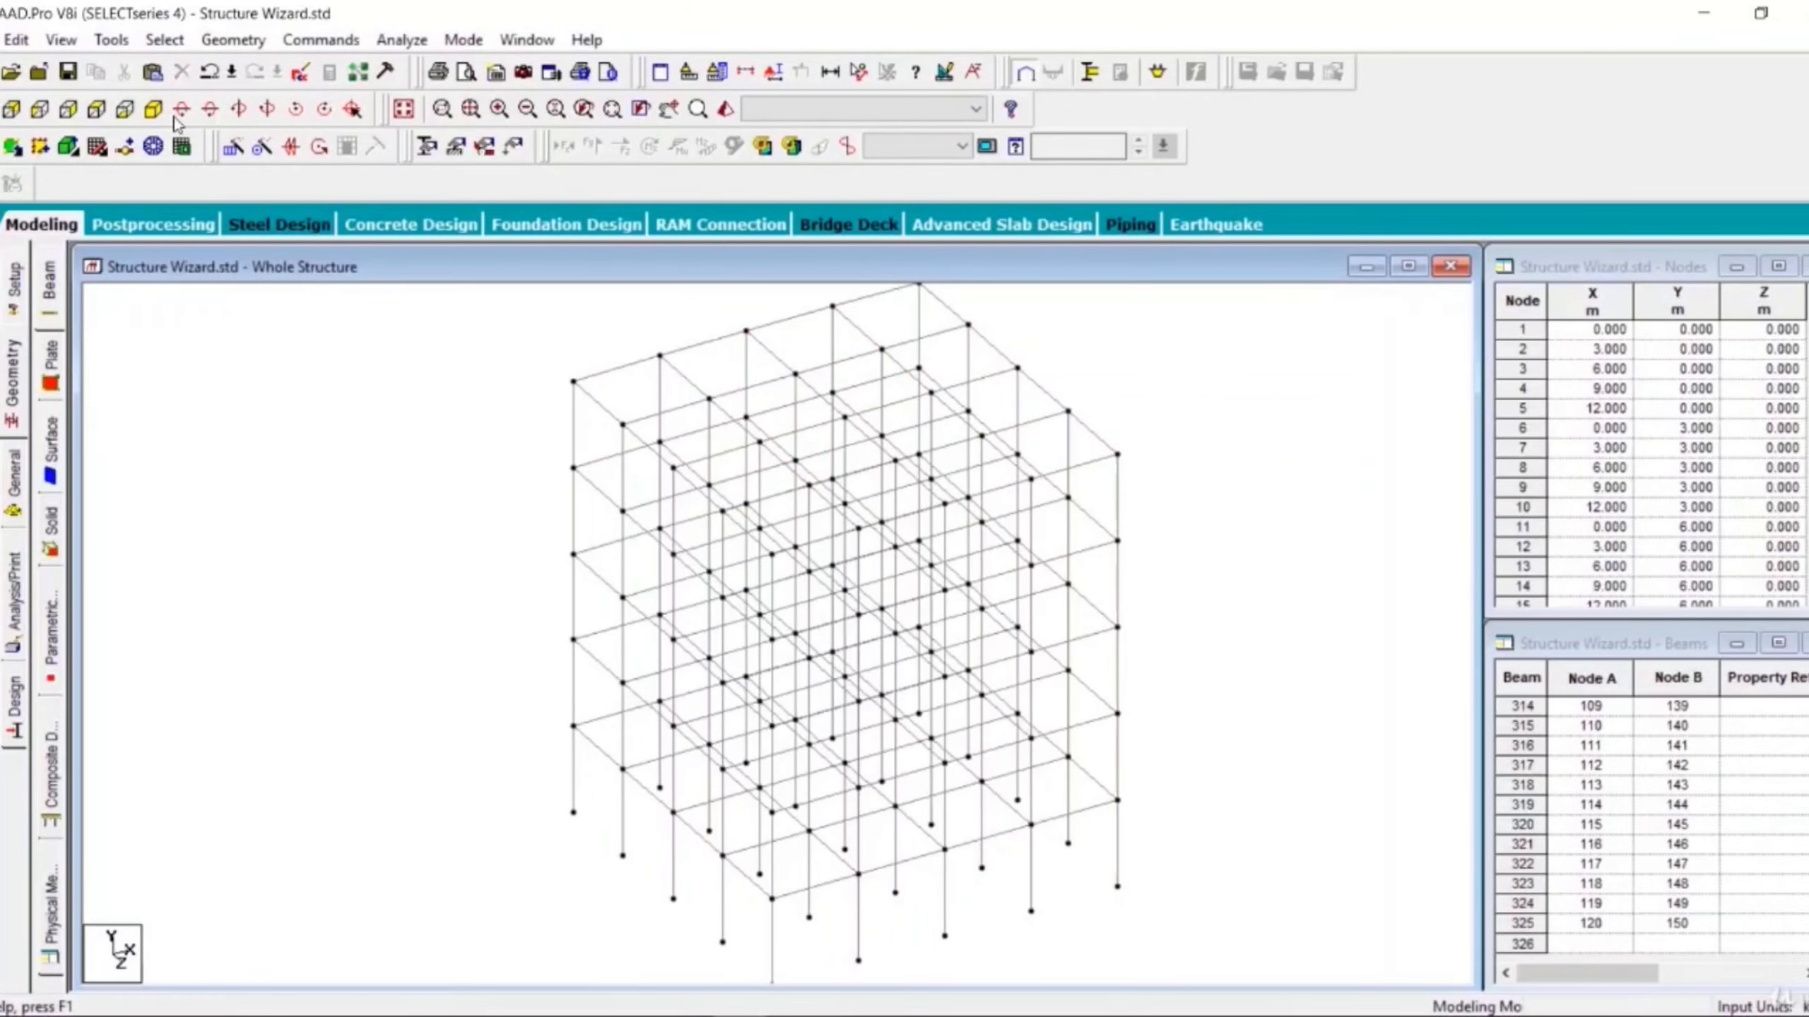
- Rotate the view upward step by step to examine the frame from above
left_click(181, 111)
left_click(181, 111)
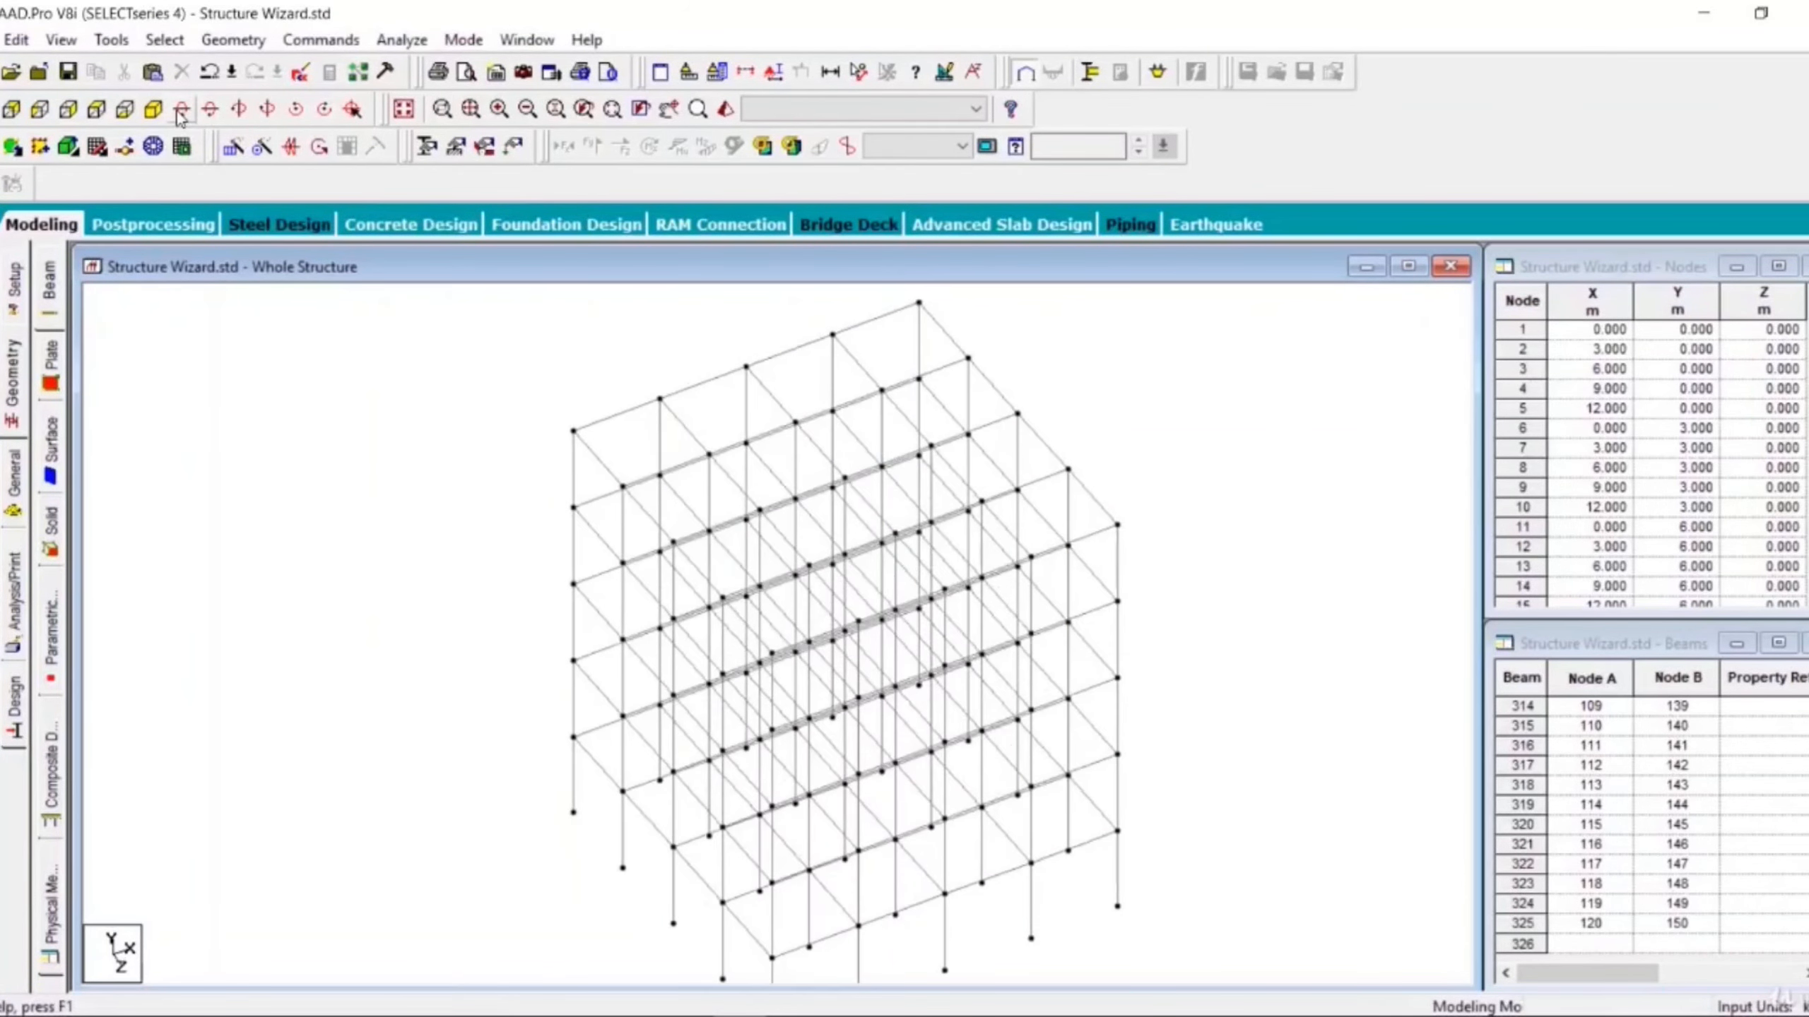
left_click(181, 110)
left_click(181, 111)
left_click(180, 111)
left_click(181, 111)
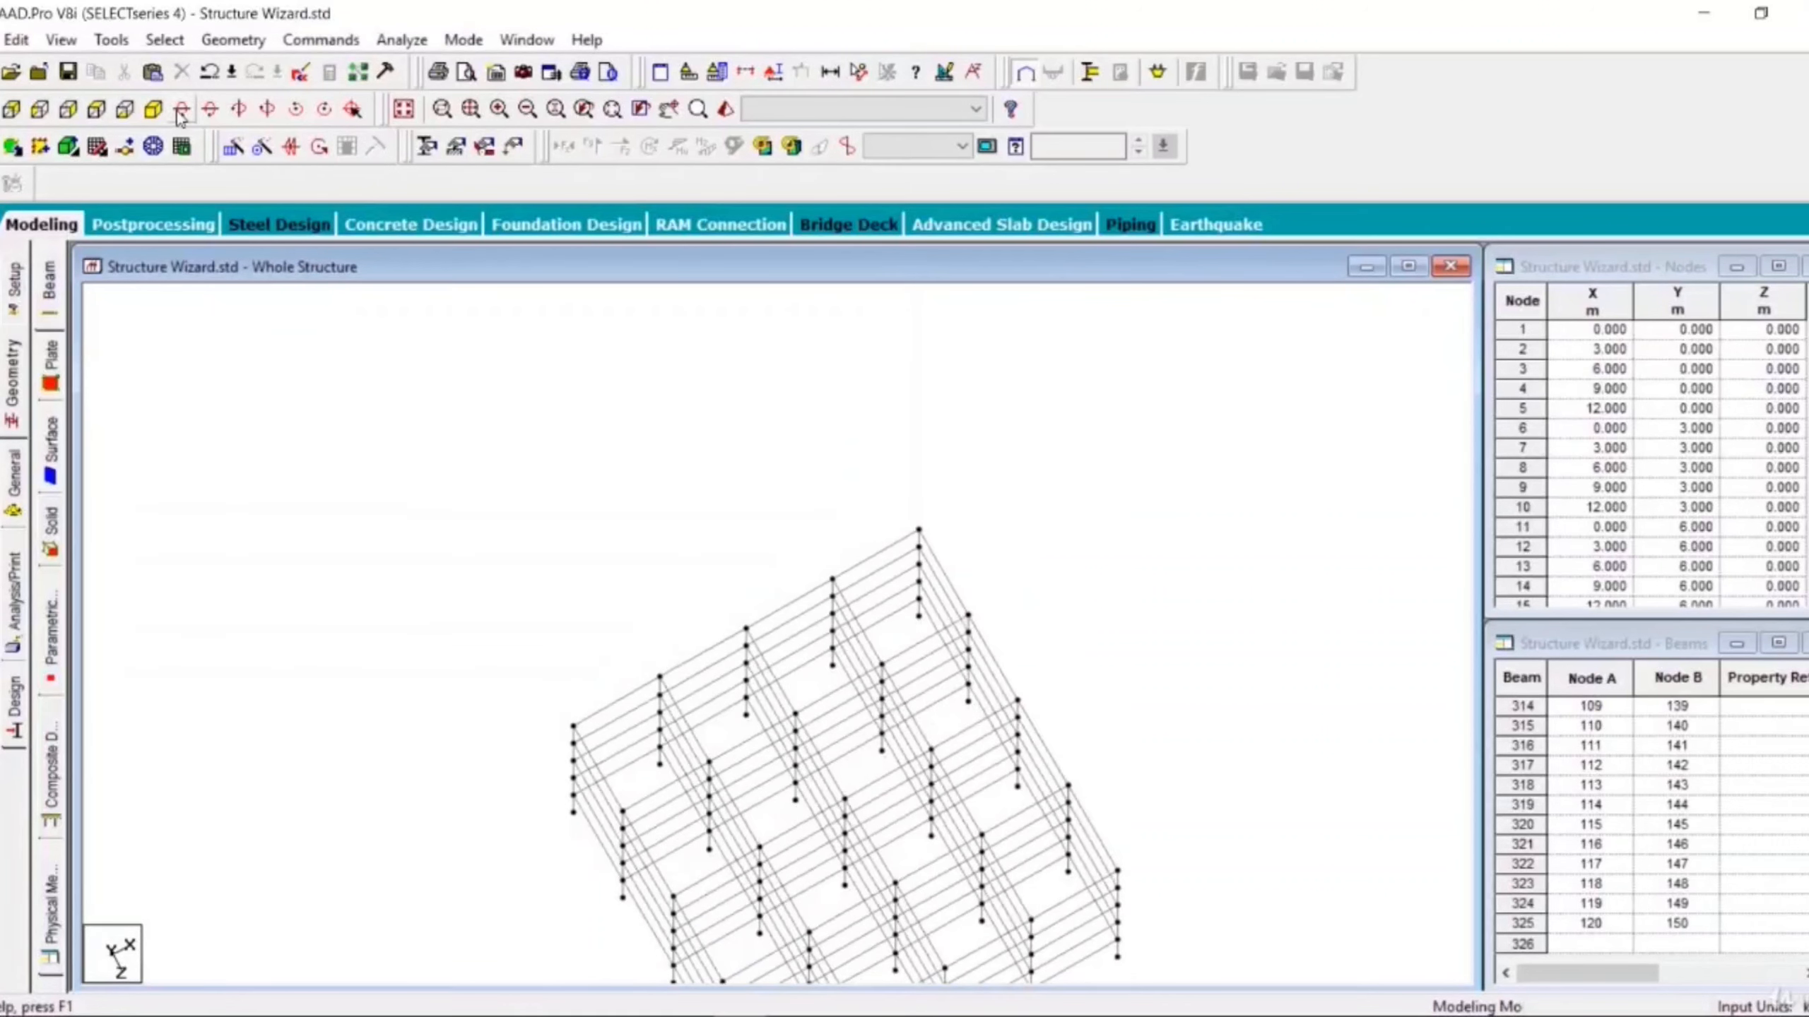
left_click(181, 111)
left_click(181, 111)
left_click(181, 111)
left_click(180, 111)
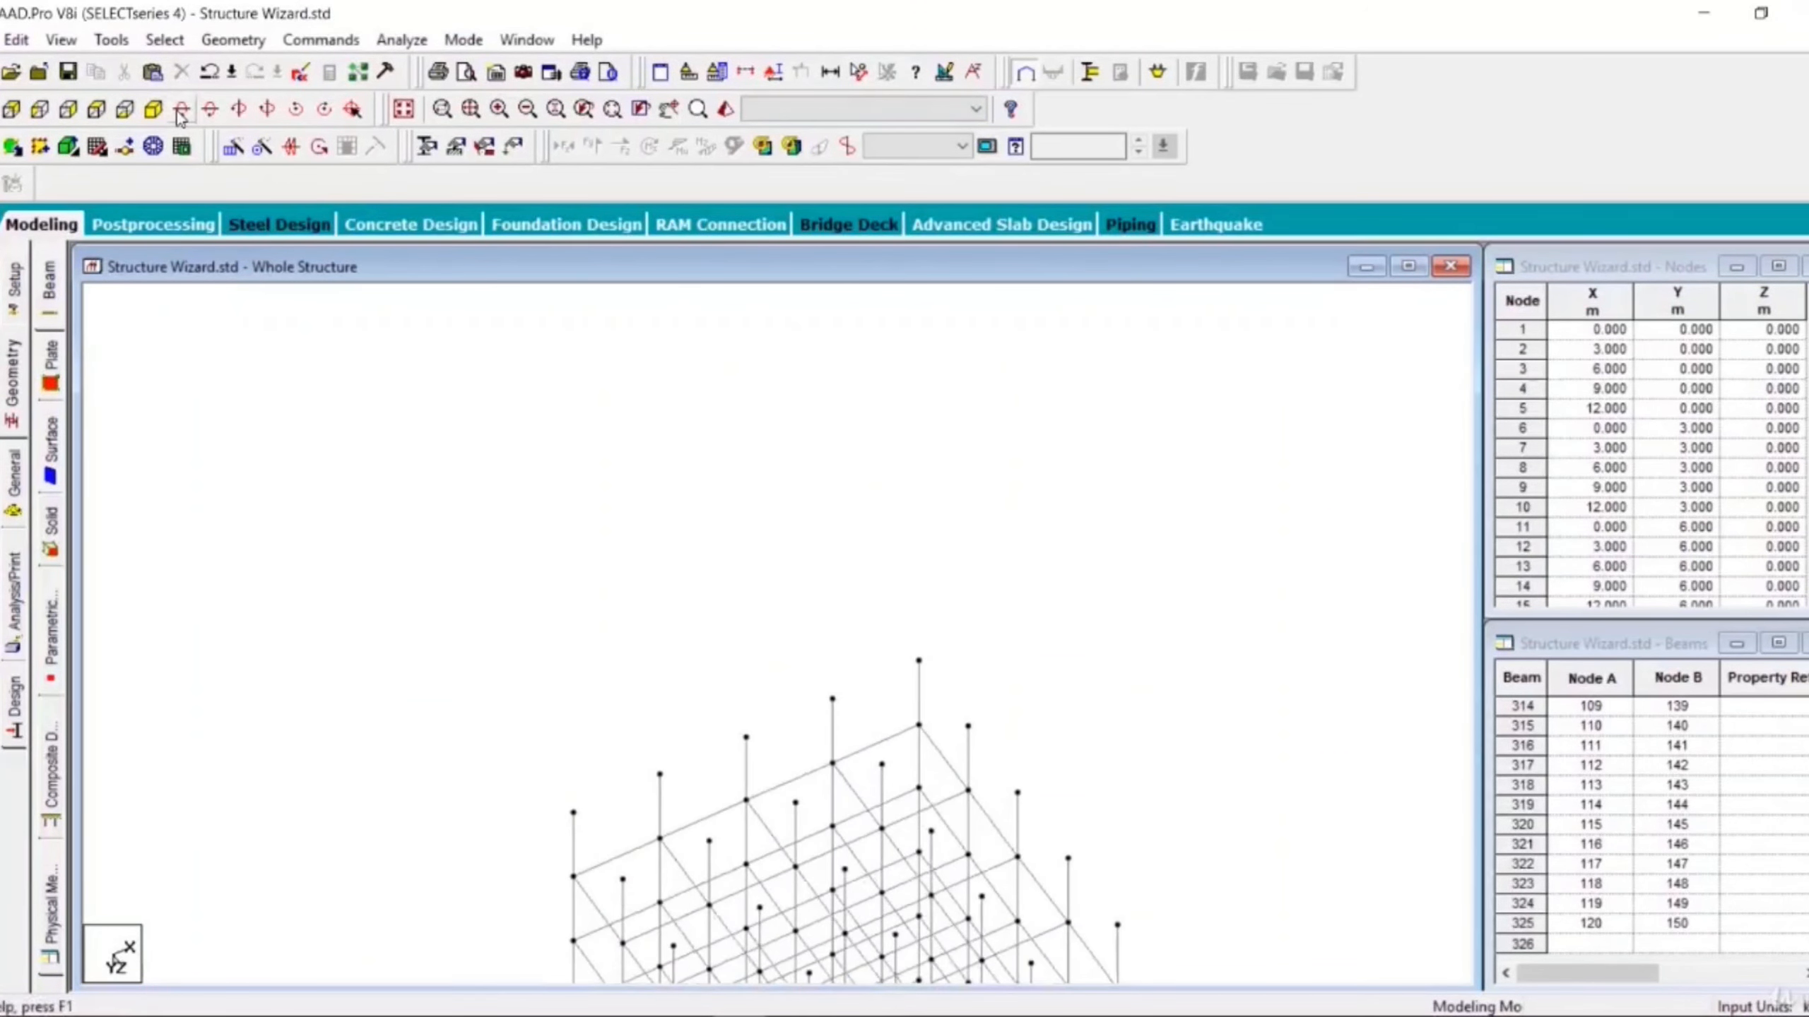
- Zoom out on the frame and accept saving the file
scroll(466, 432, "down", 5)
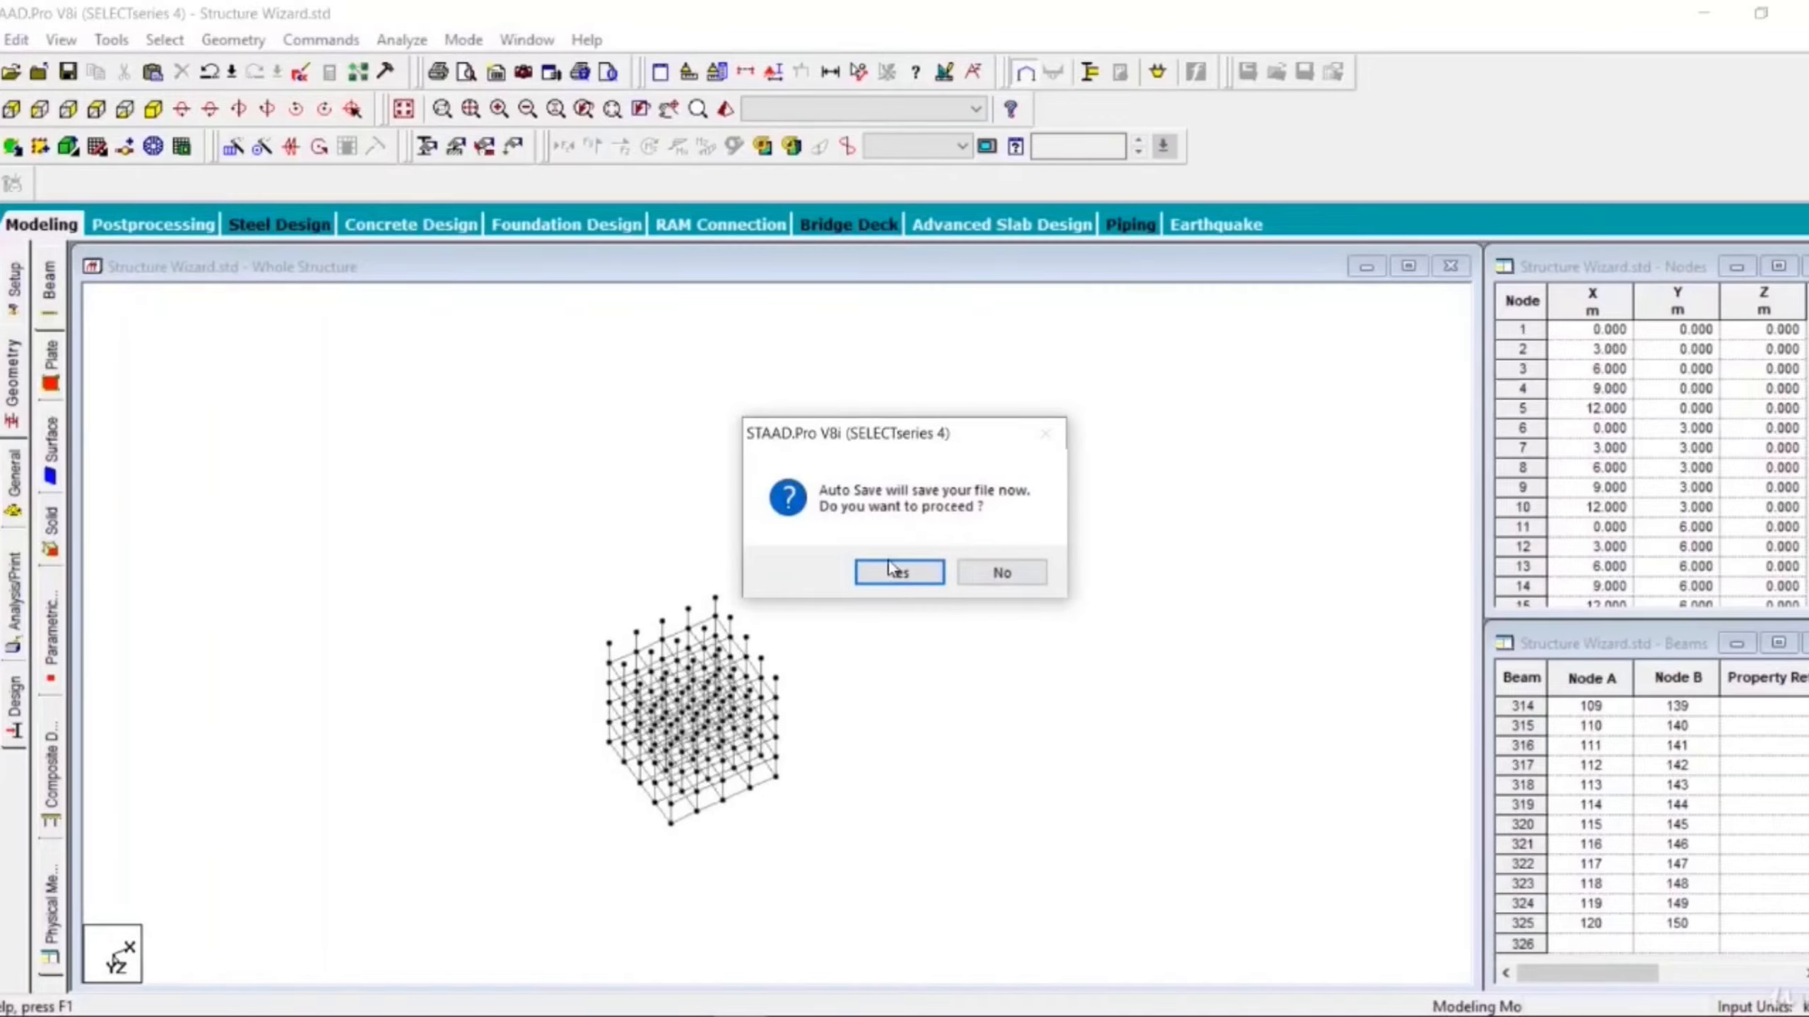
left_click(881, 579)
left_click(719, 559)
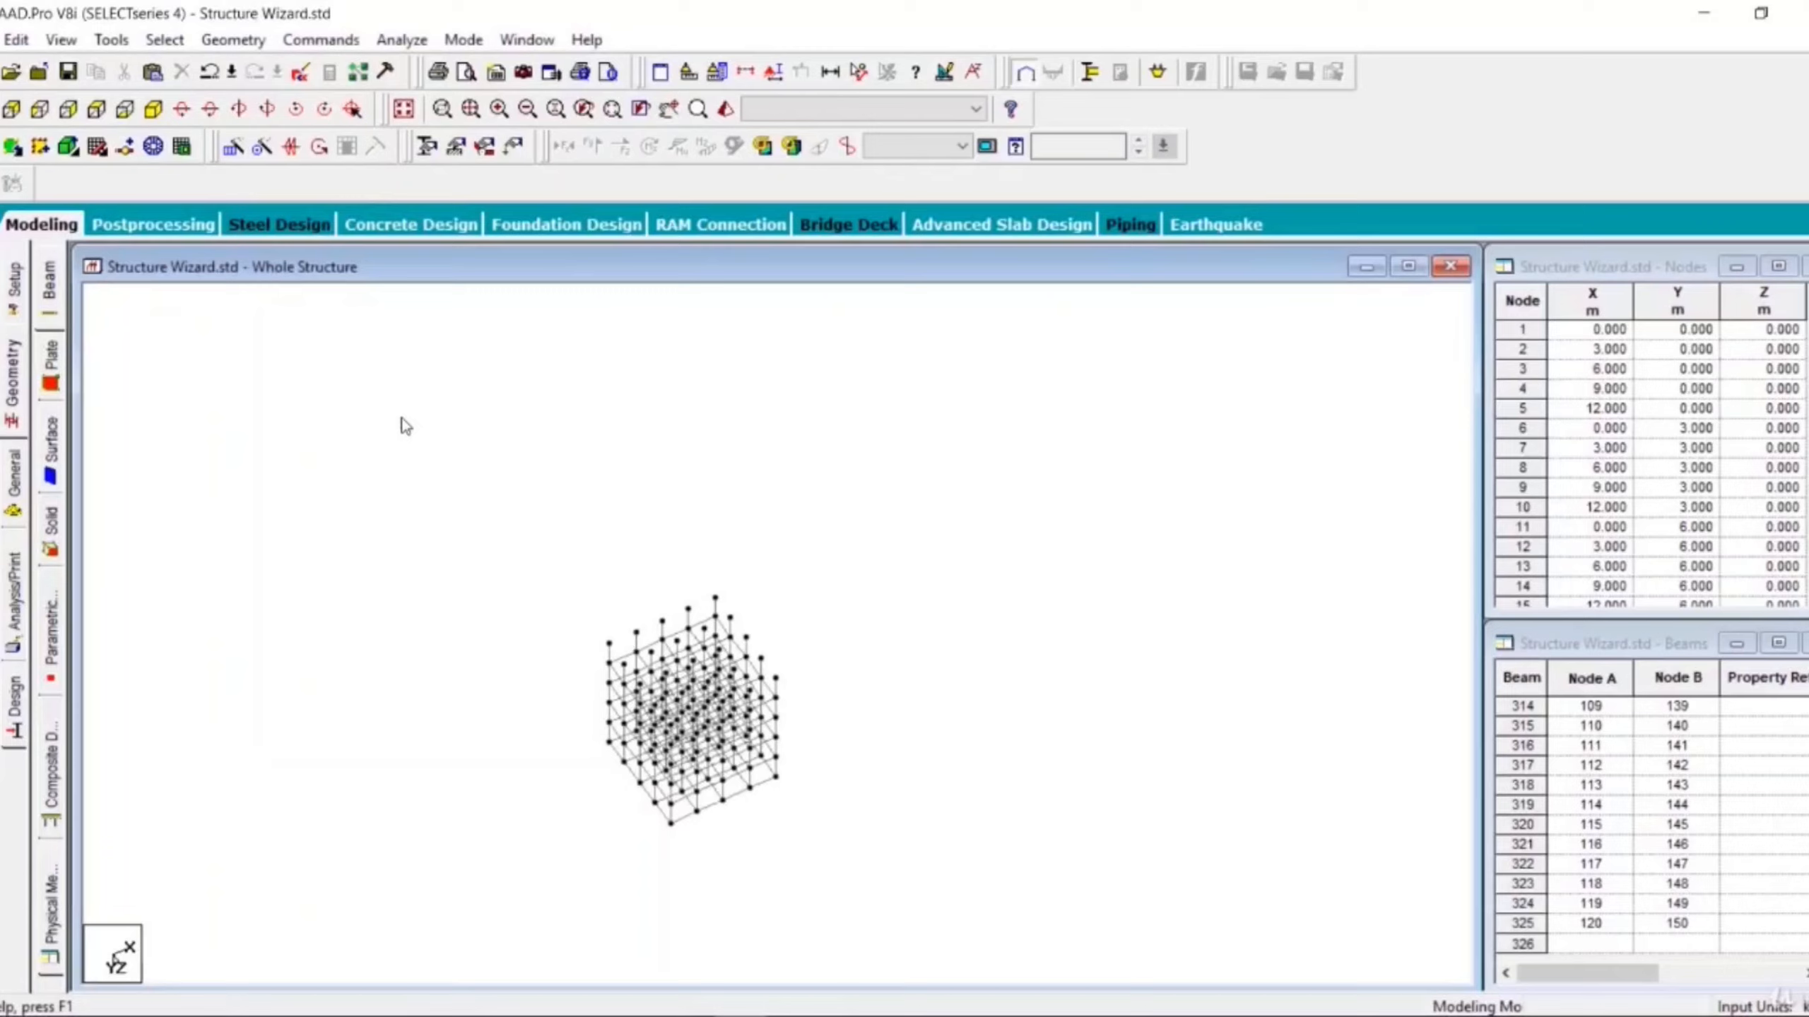
- Rotate the zoomed-out frame upward through several more steps
left_click(182, 106)
left_click(182, 105)
left_click(183, 103)
left_click(183, 103)
left_click(182, 104)
left_click(182, 102)
left_click(182, 102)
left_click(182, 102)
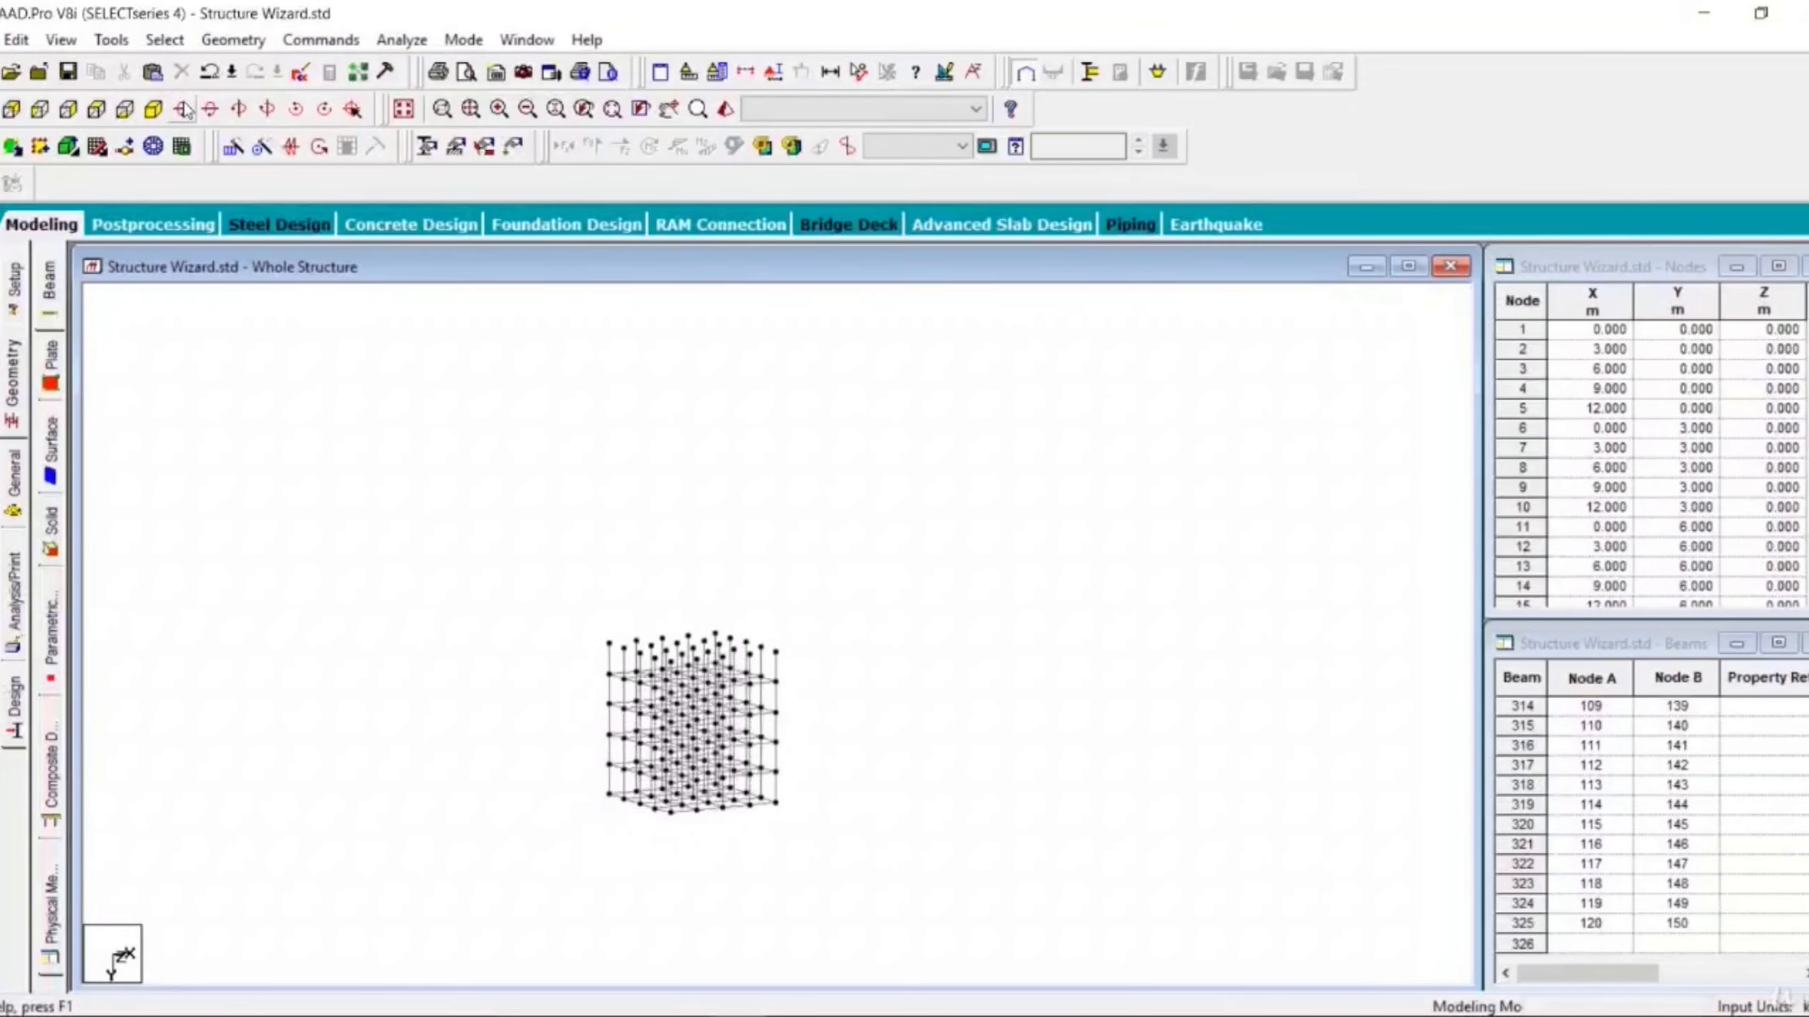
left_click(183, 108)
left_click(183, 107)
left_click(183, 107)
left_click(183, 108)
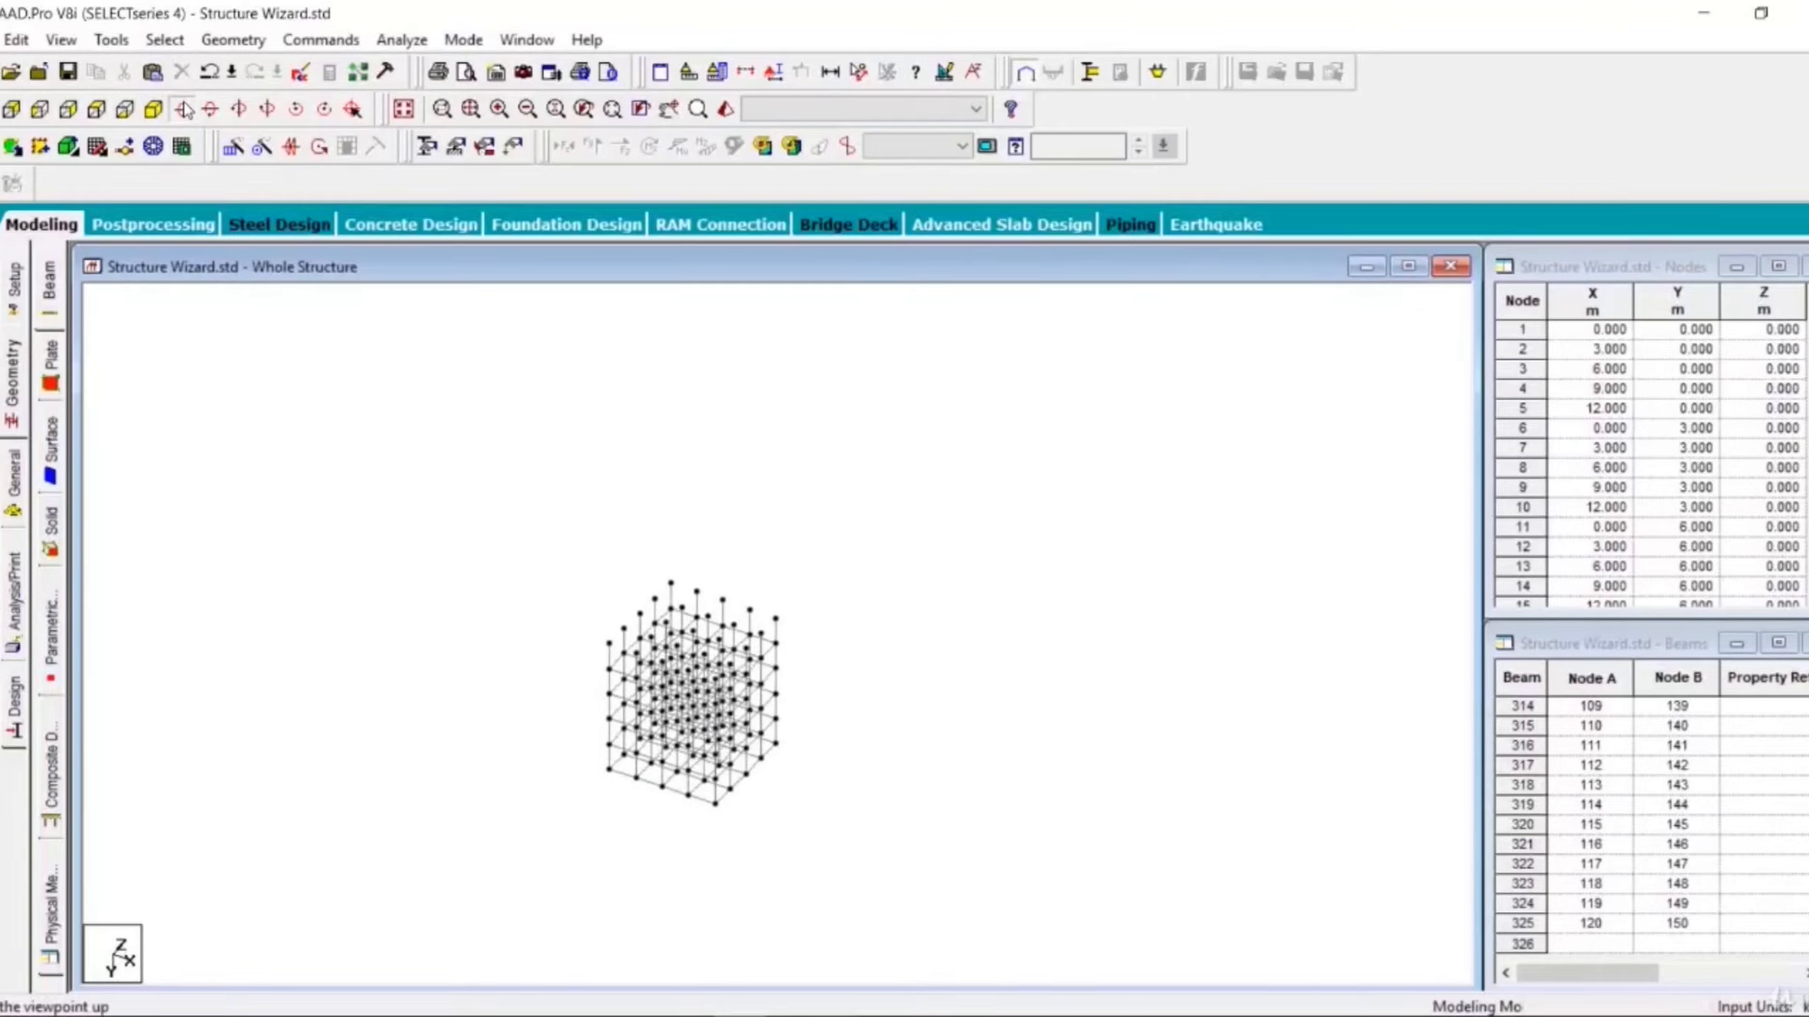
left_click(184, 108)
- Return to the isometric view and enlarge the frame in the drawing window
scroll(598, 620, "up", 3)
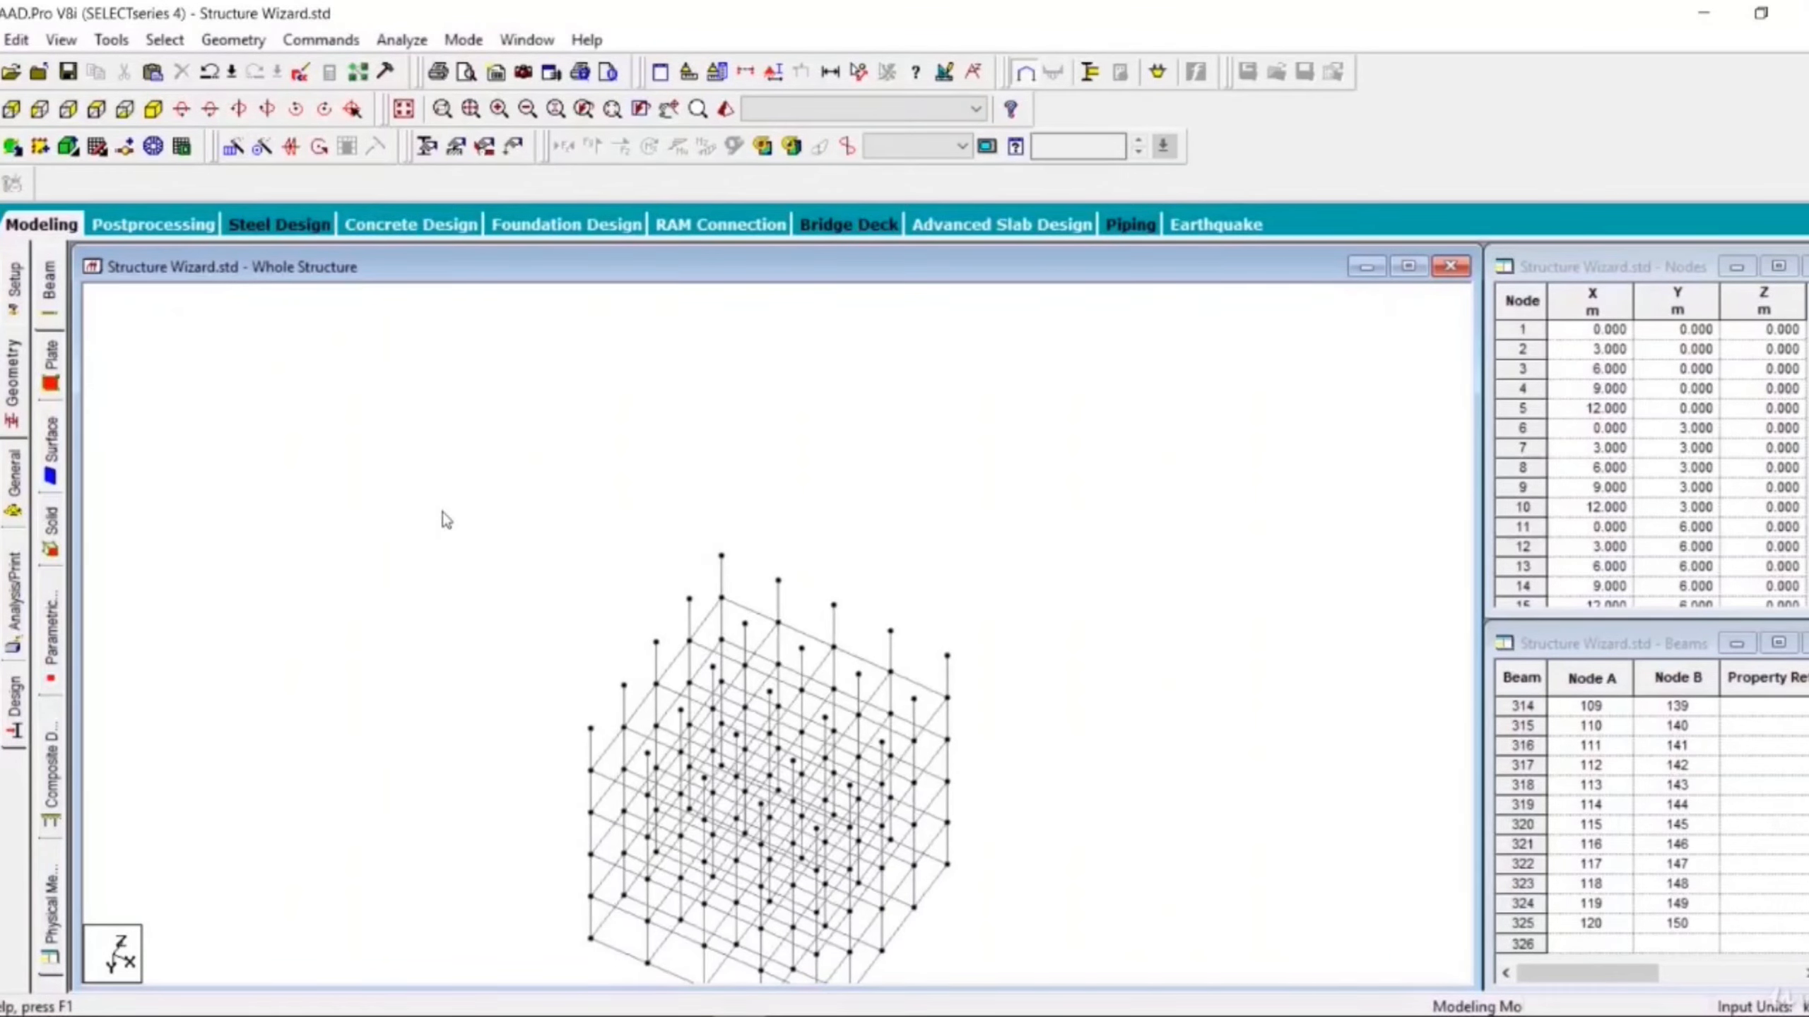
scroll(442, 512, "down", 3)
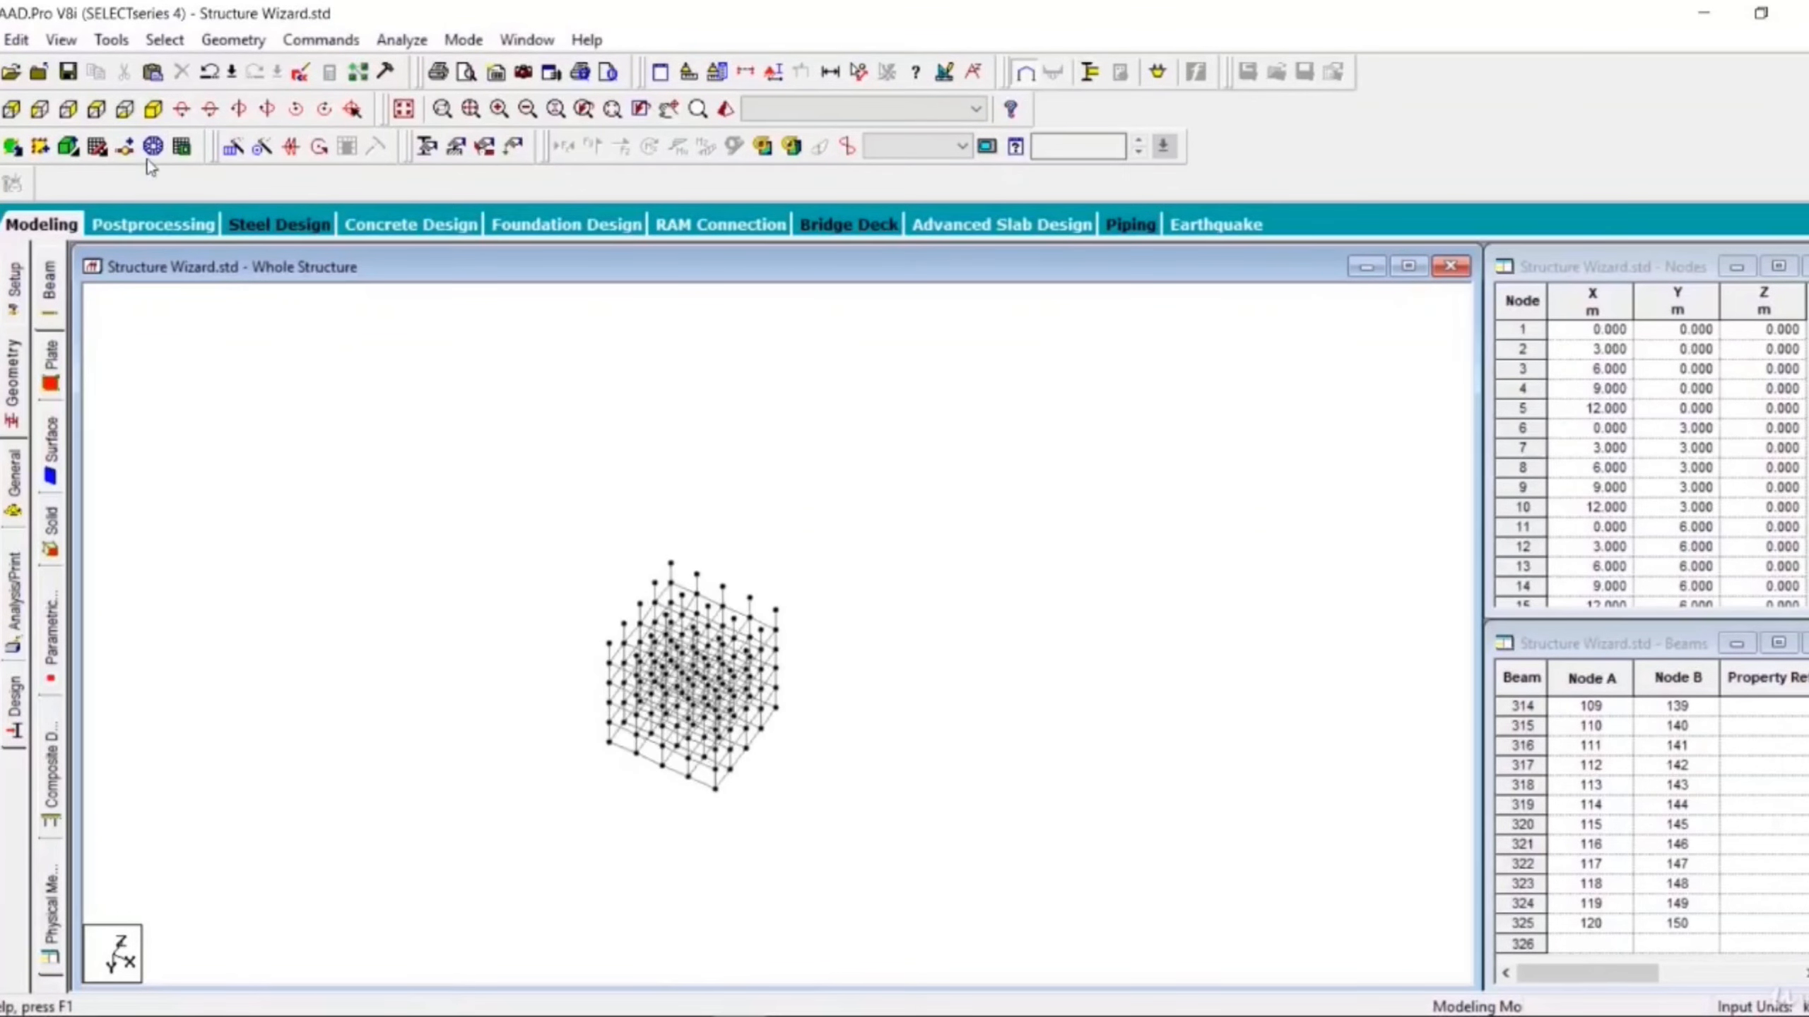
left_click(153, 109)
scroll(627, 503, "up", 3)
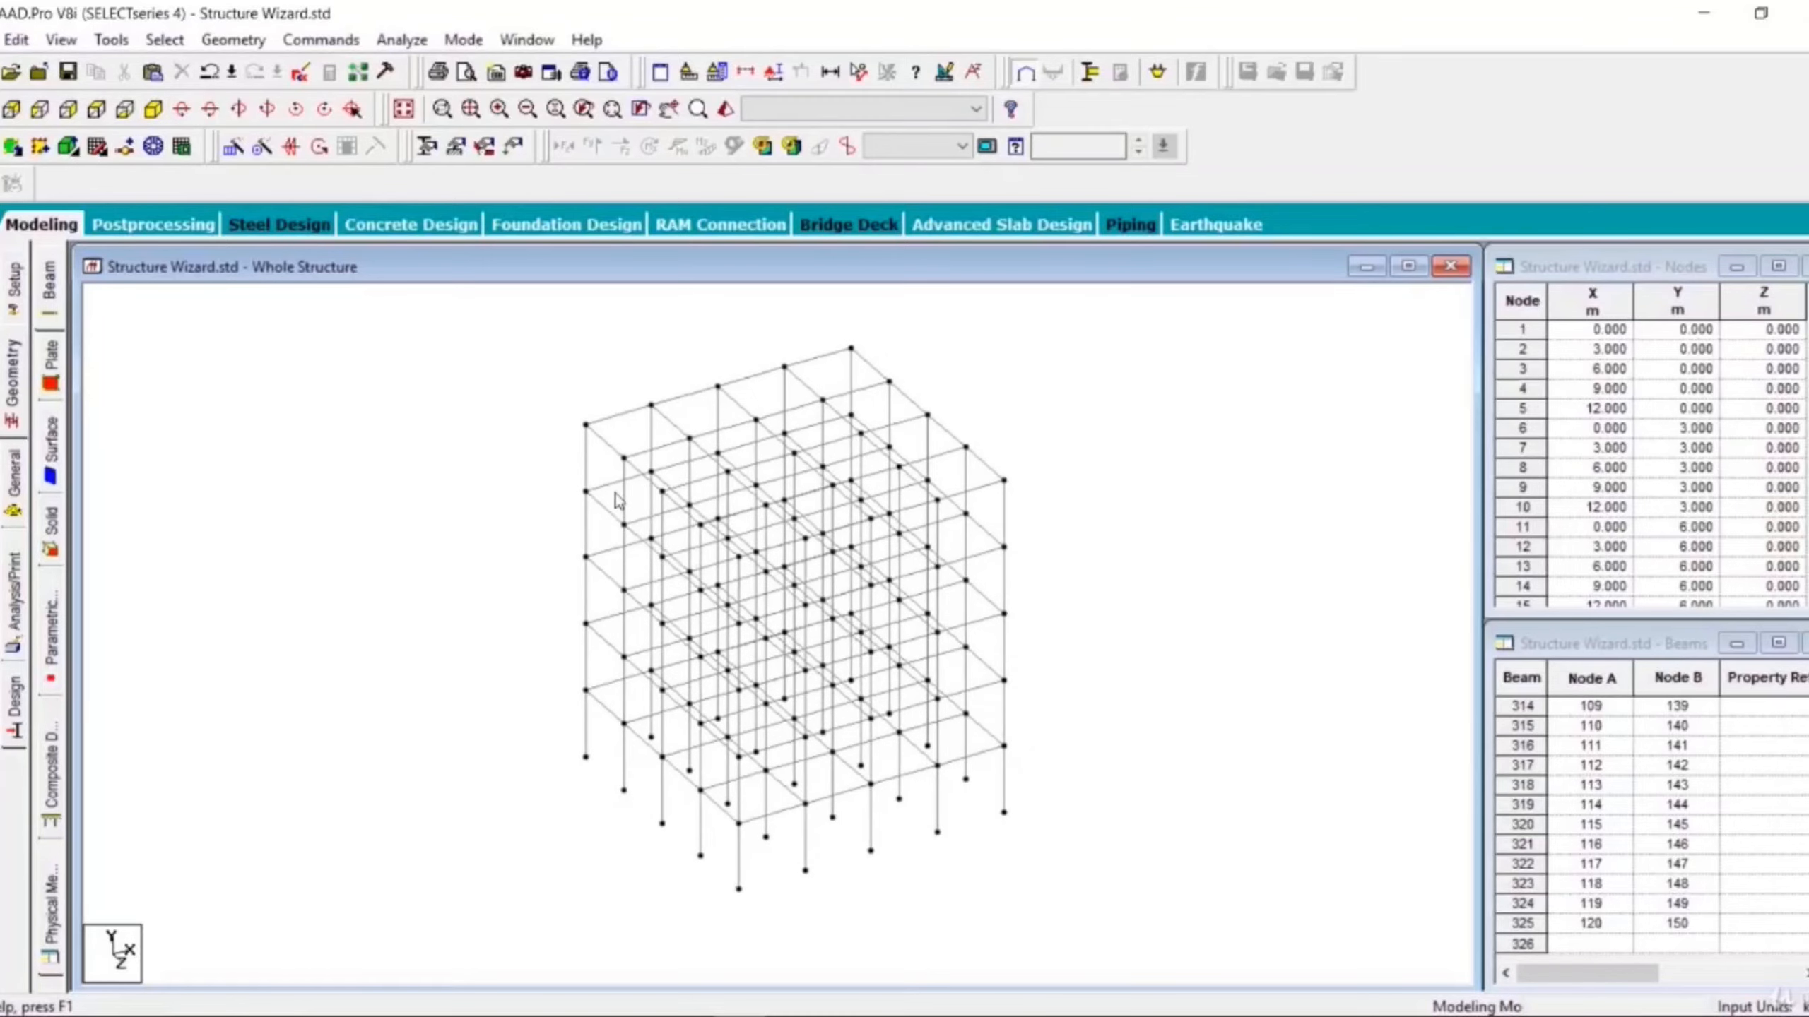
scroll(615, 493, "up", 1)
middle_click_drag(616, 493, 507, 560)
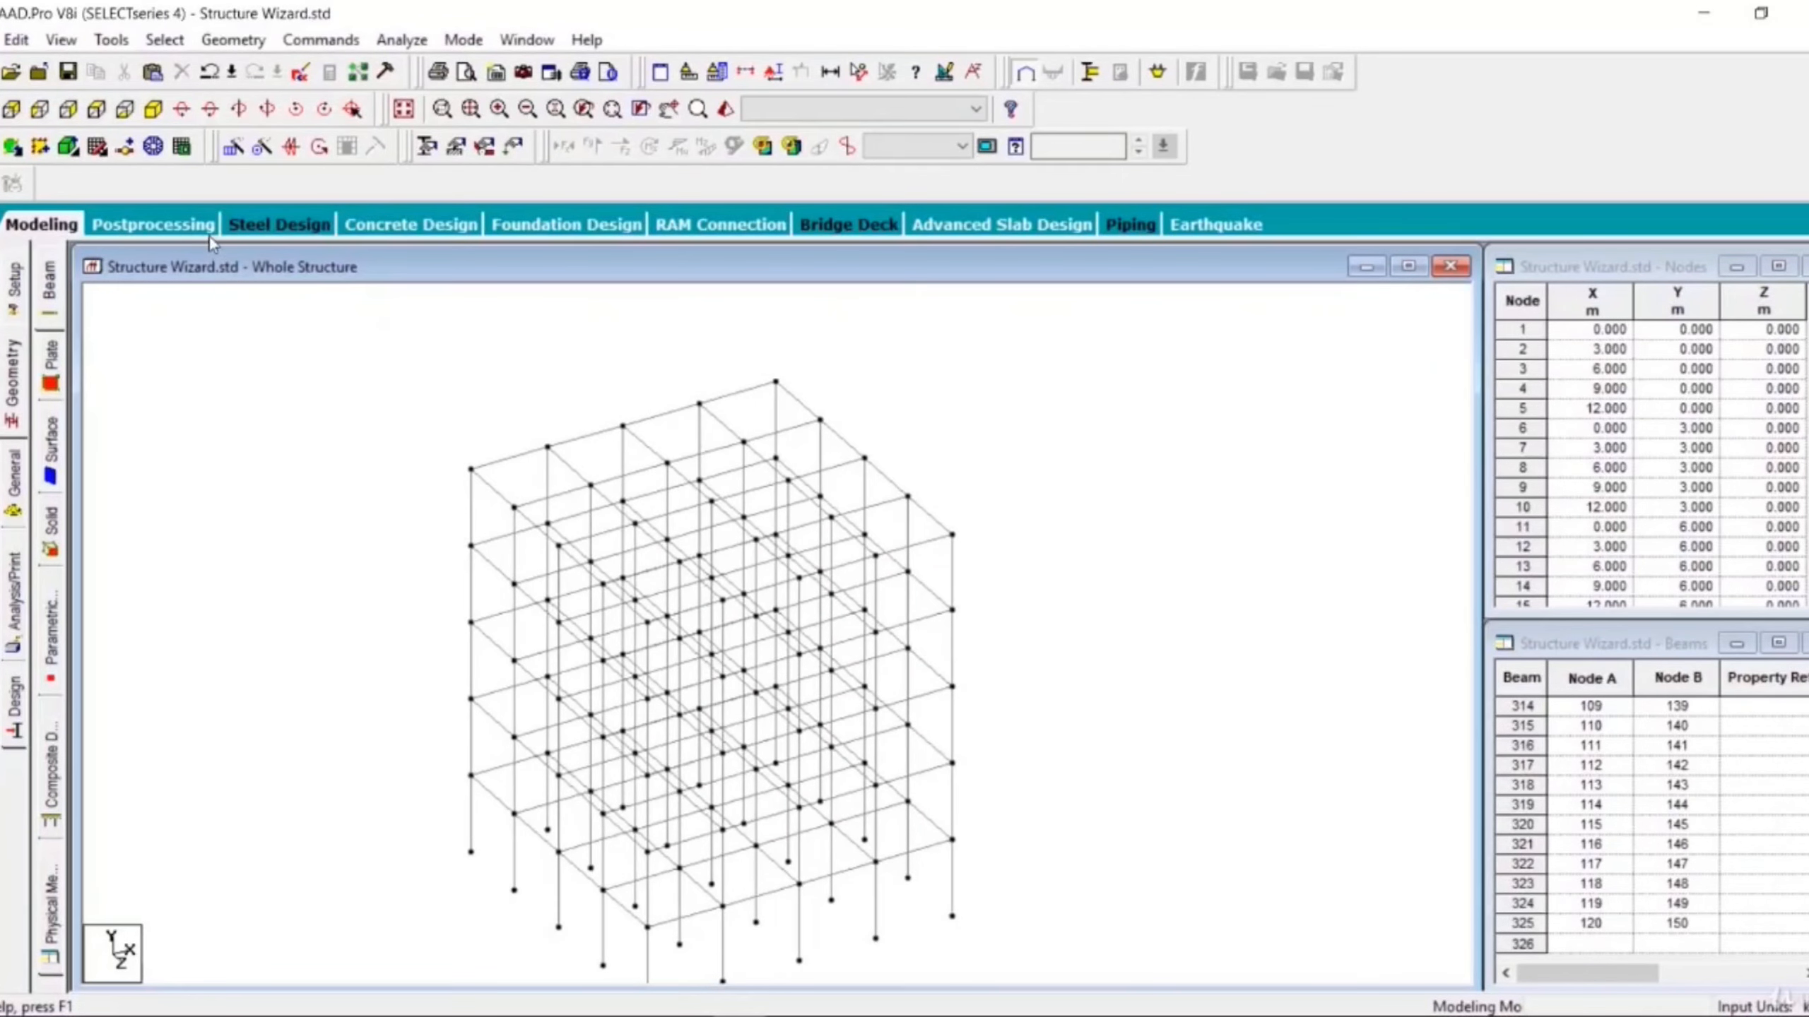
- Rotate the view downward step by step around the frame
left_click(212, 115)
left_click(212, 115)
left_click(212, 115)
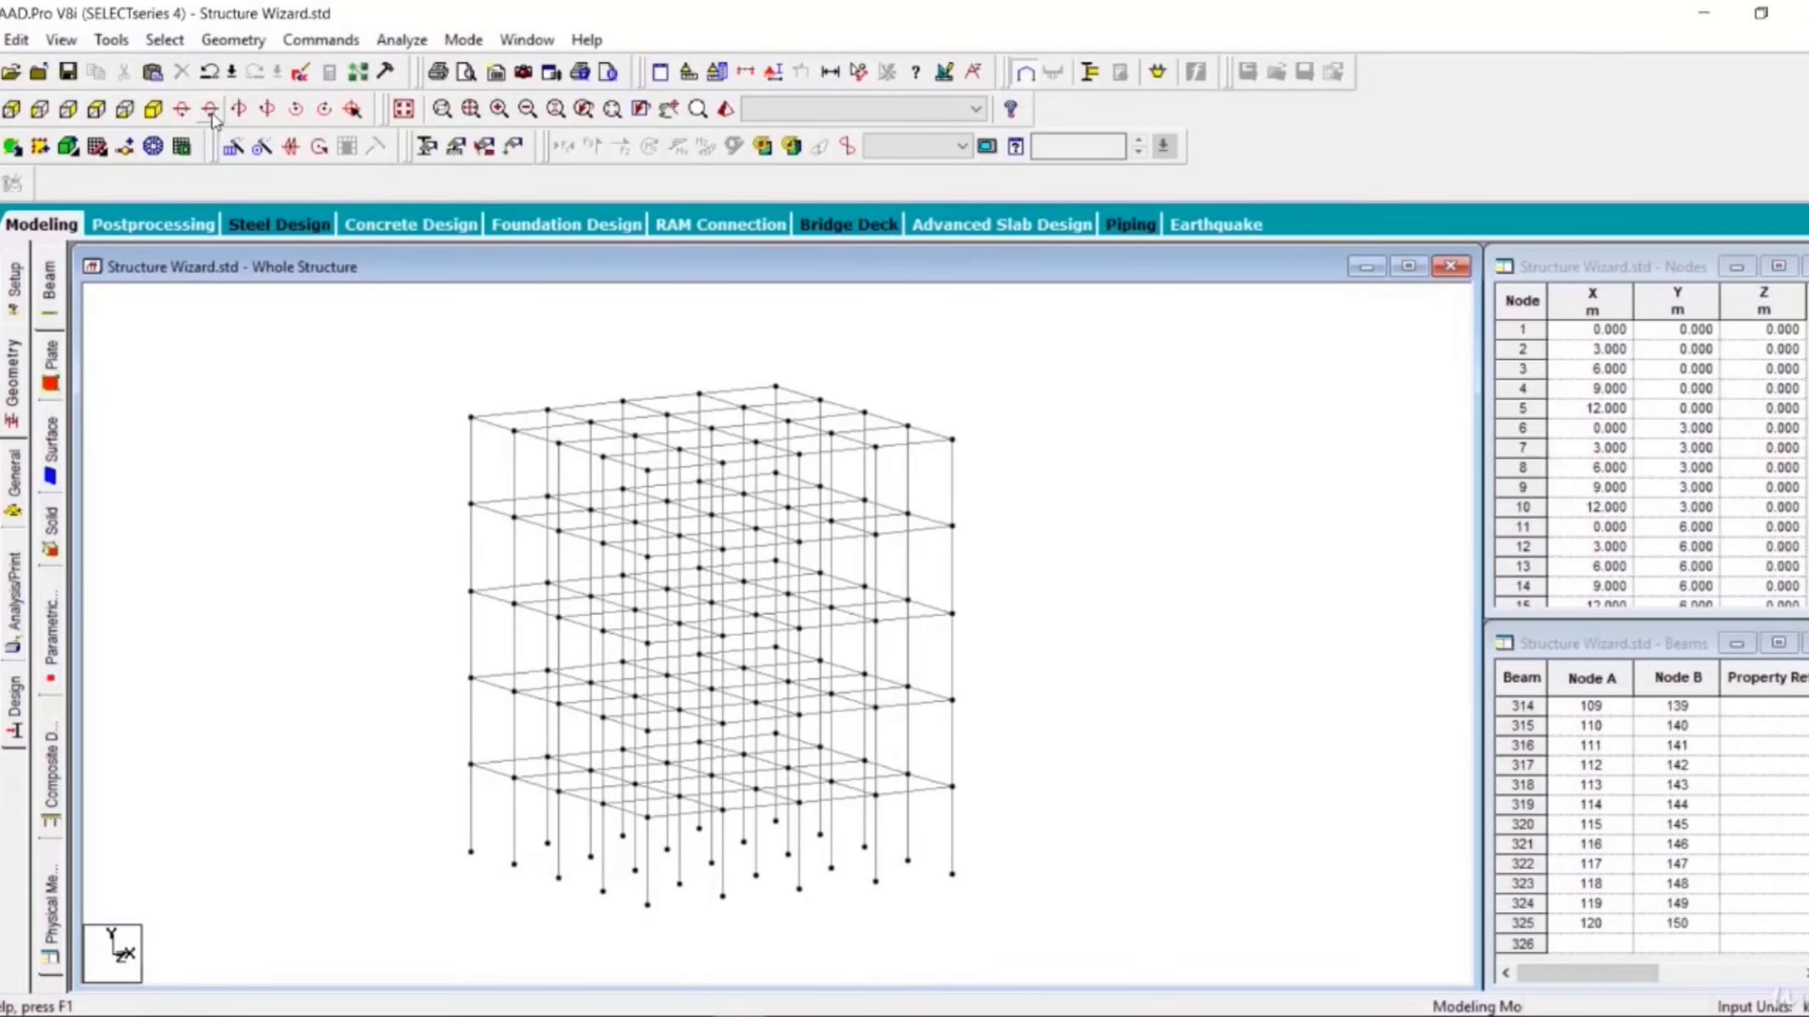
left_click(212, 115)
left_click(212, 115)
left_click(212, 116)
left_click(212, 116)
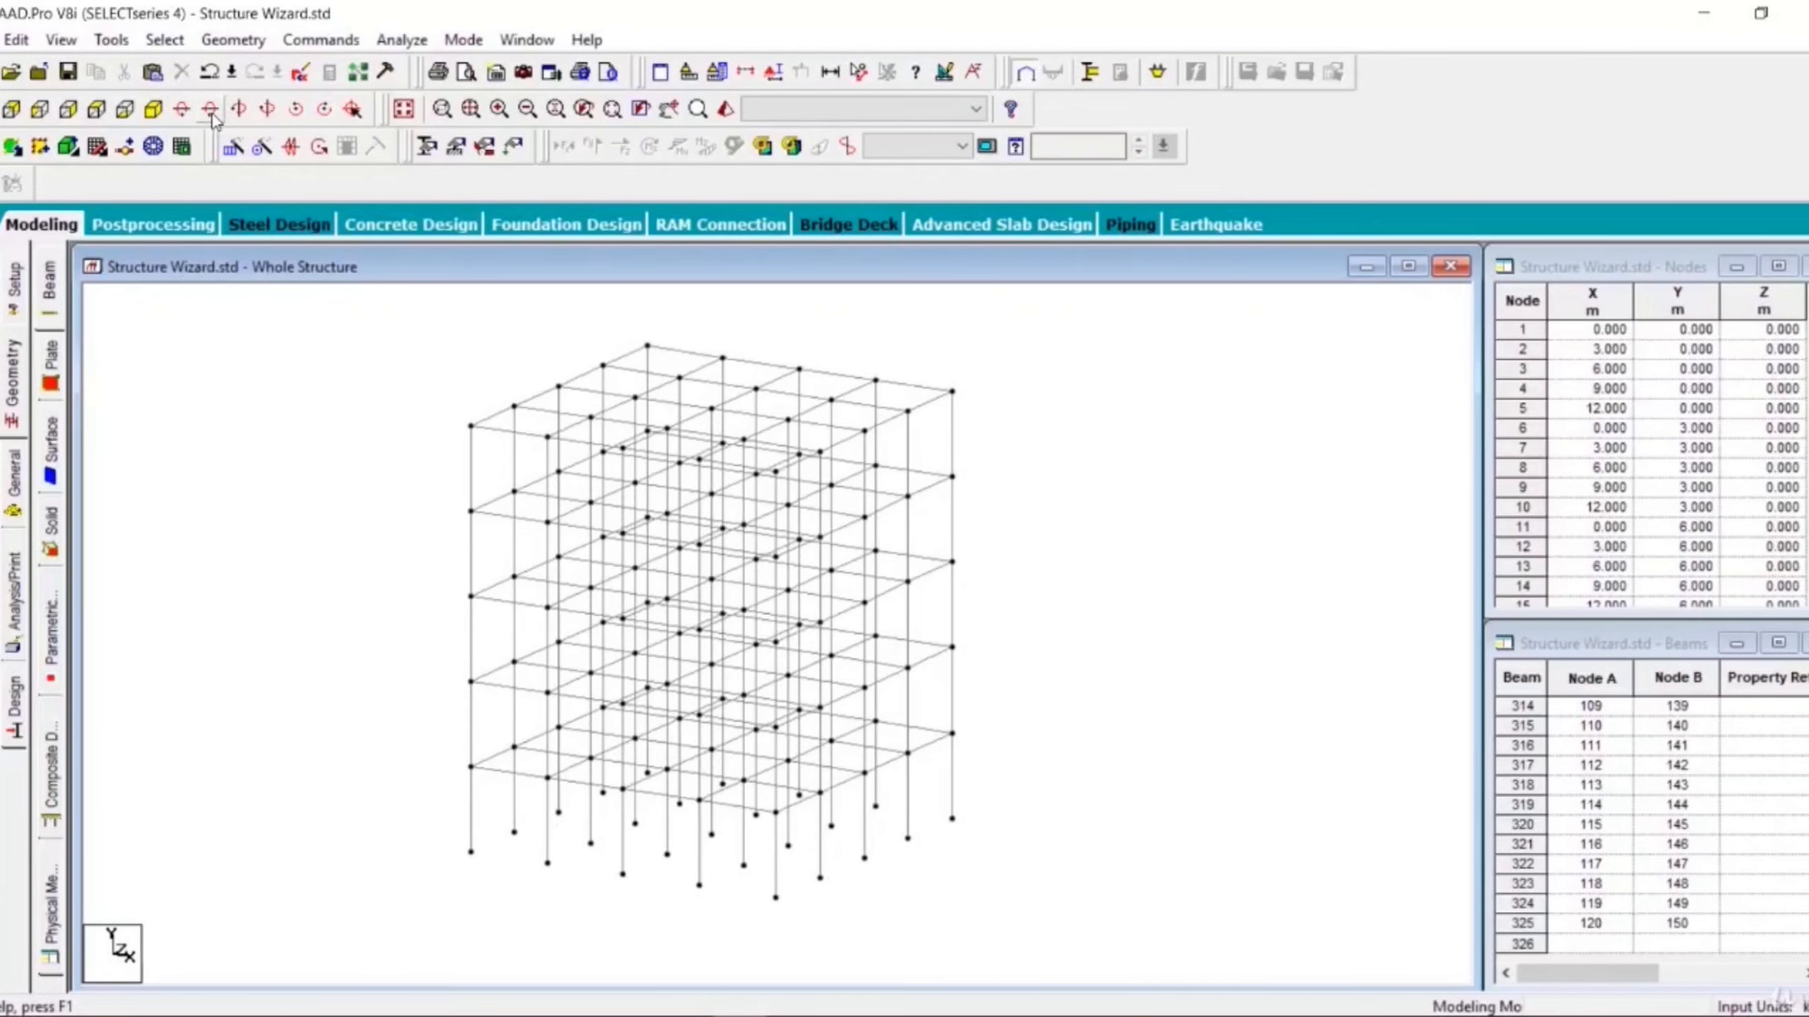
left_click(212, 115)
left_click(212, 115)
left_click(212, 115)
left_click(212, 115)
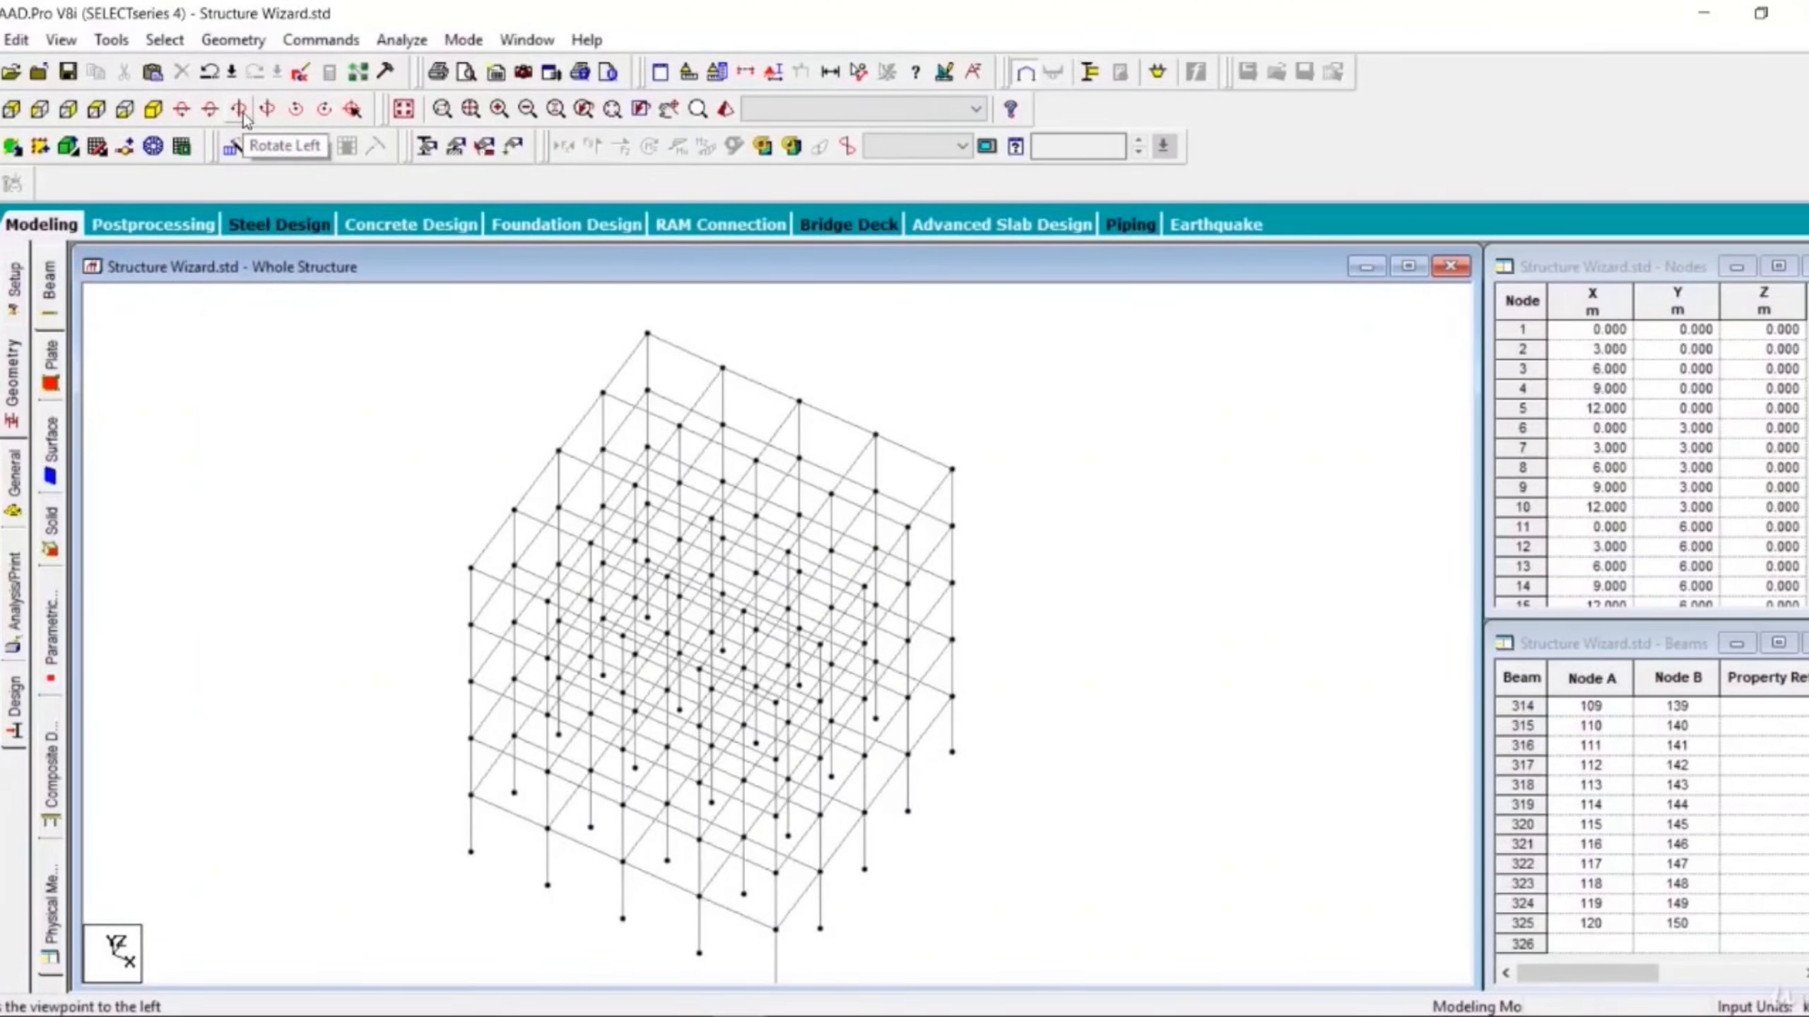
- Rotate the view to the left, then restore the isometric view and zoom out
left_click(240, 110)
left_click(240, 110)
left_click(240, 111)
left_click(240, 110)
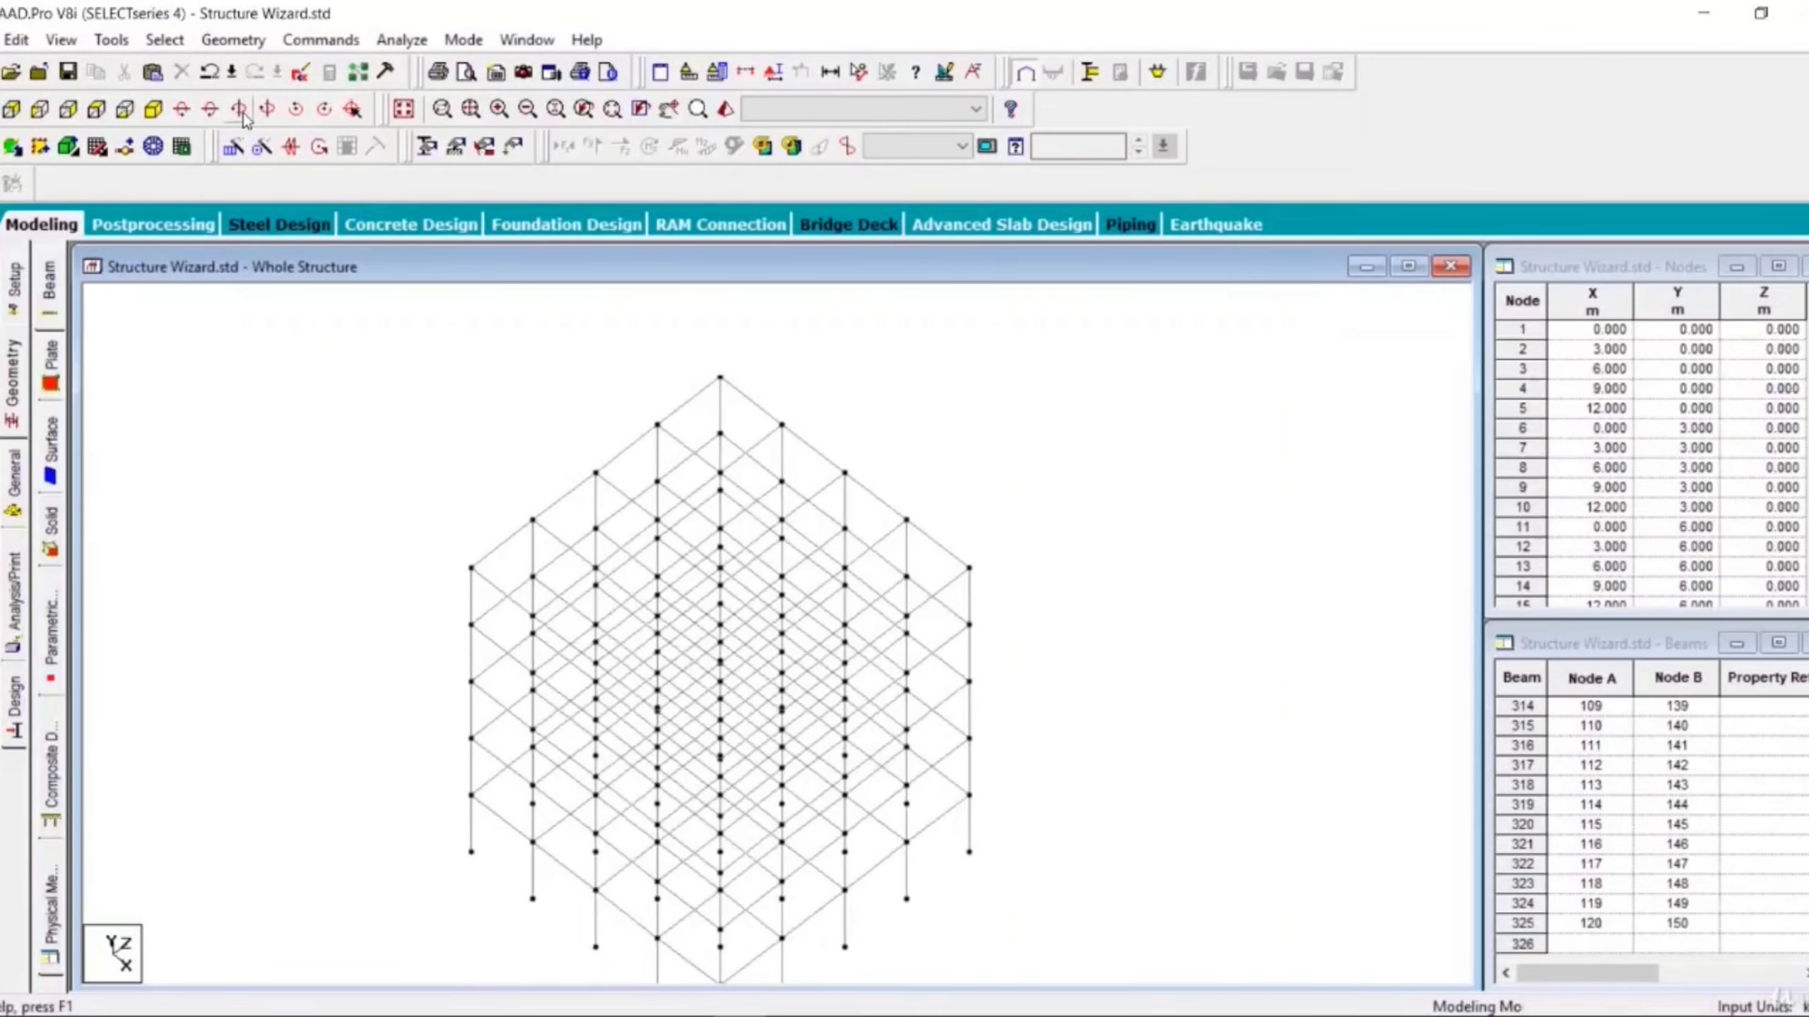
left_click(240, 110)
left_click(240, 110)
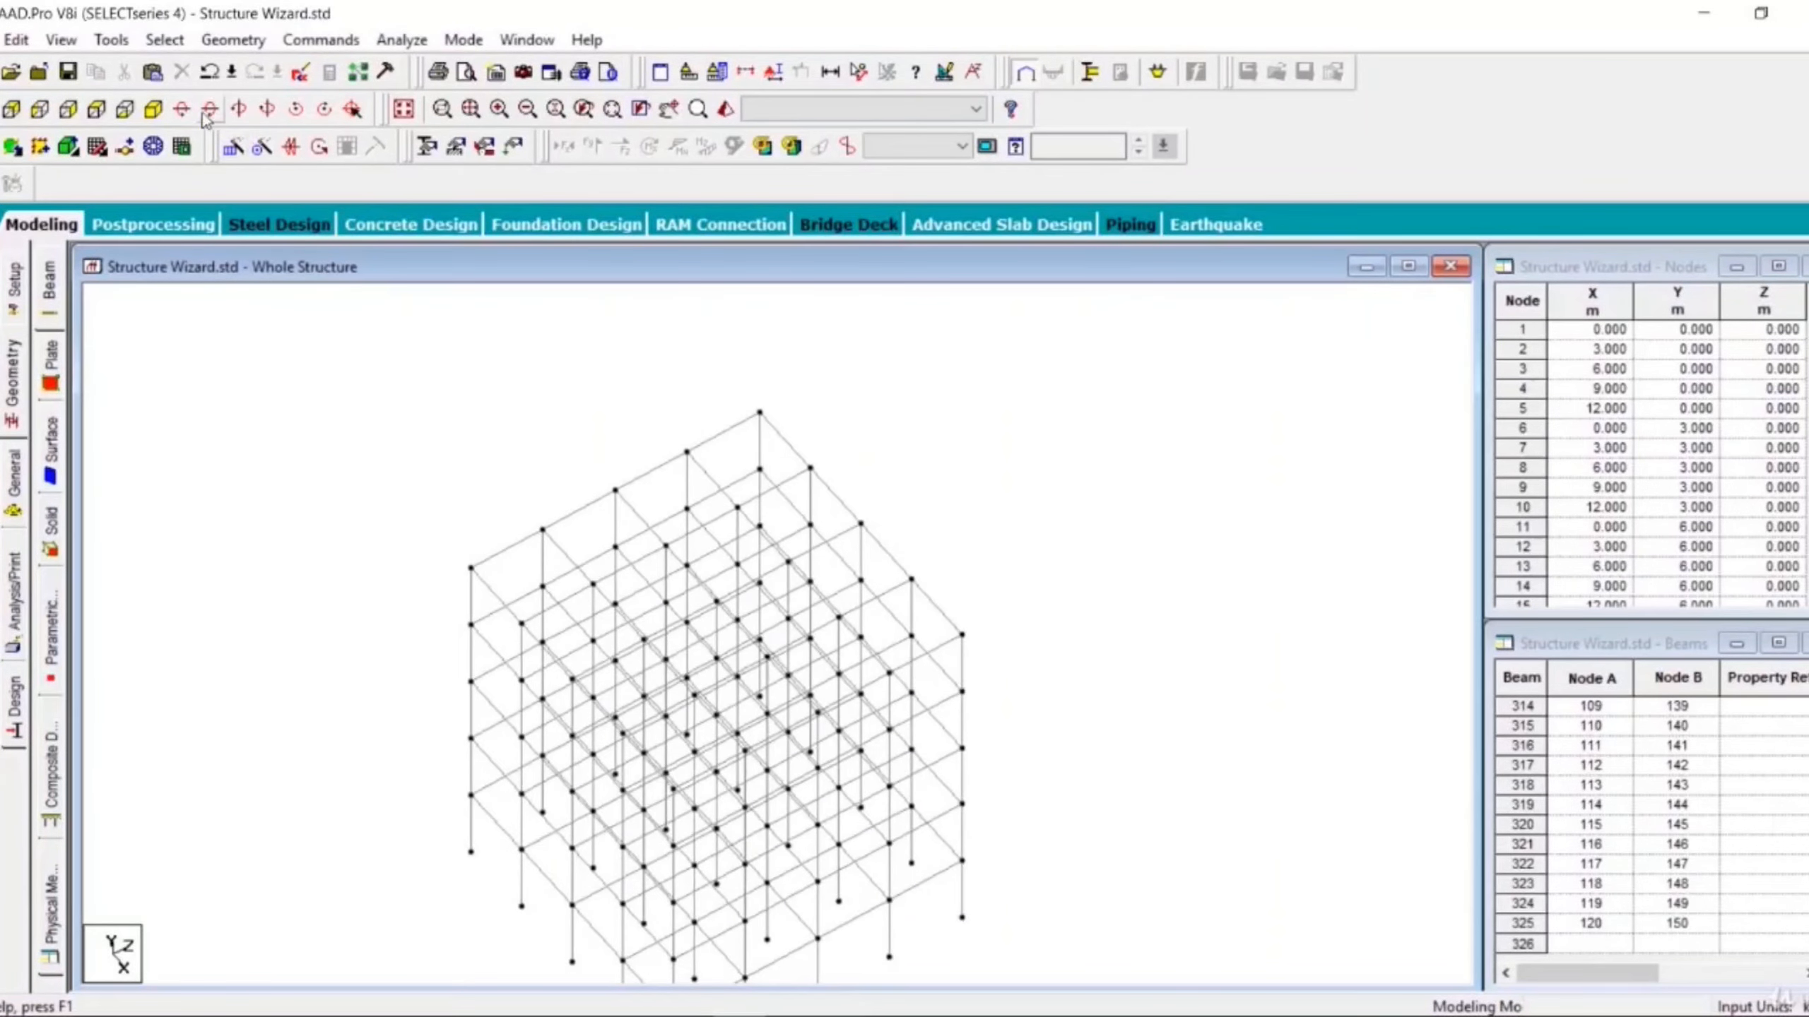
left_click(154, 111)
scroll(325, 430, "down", 1)
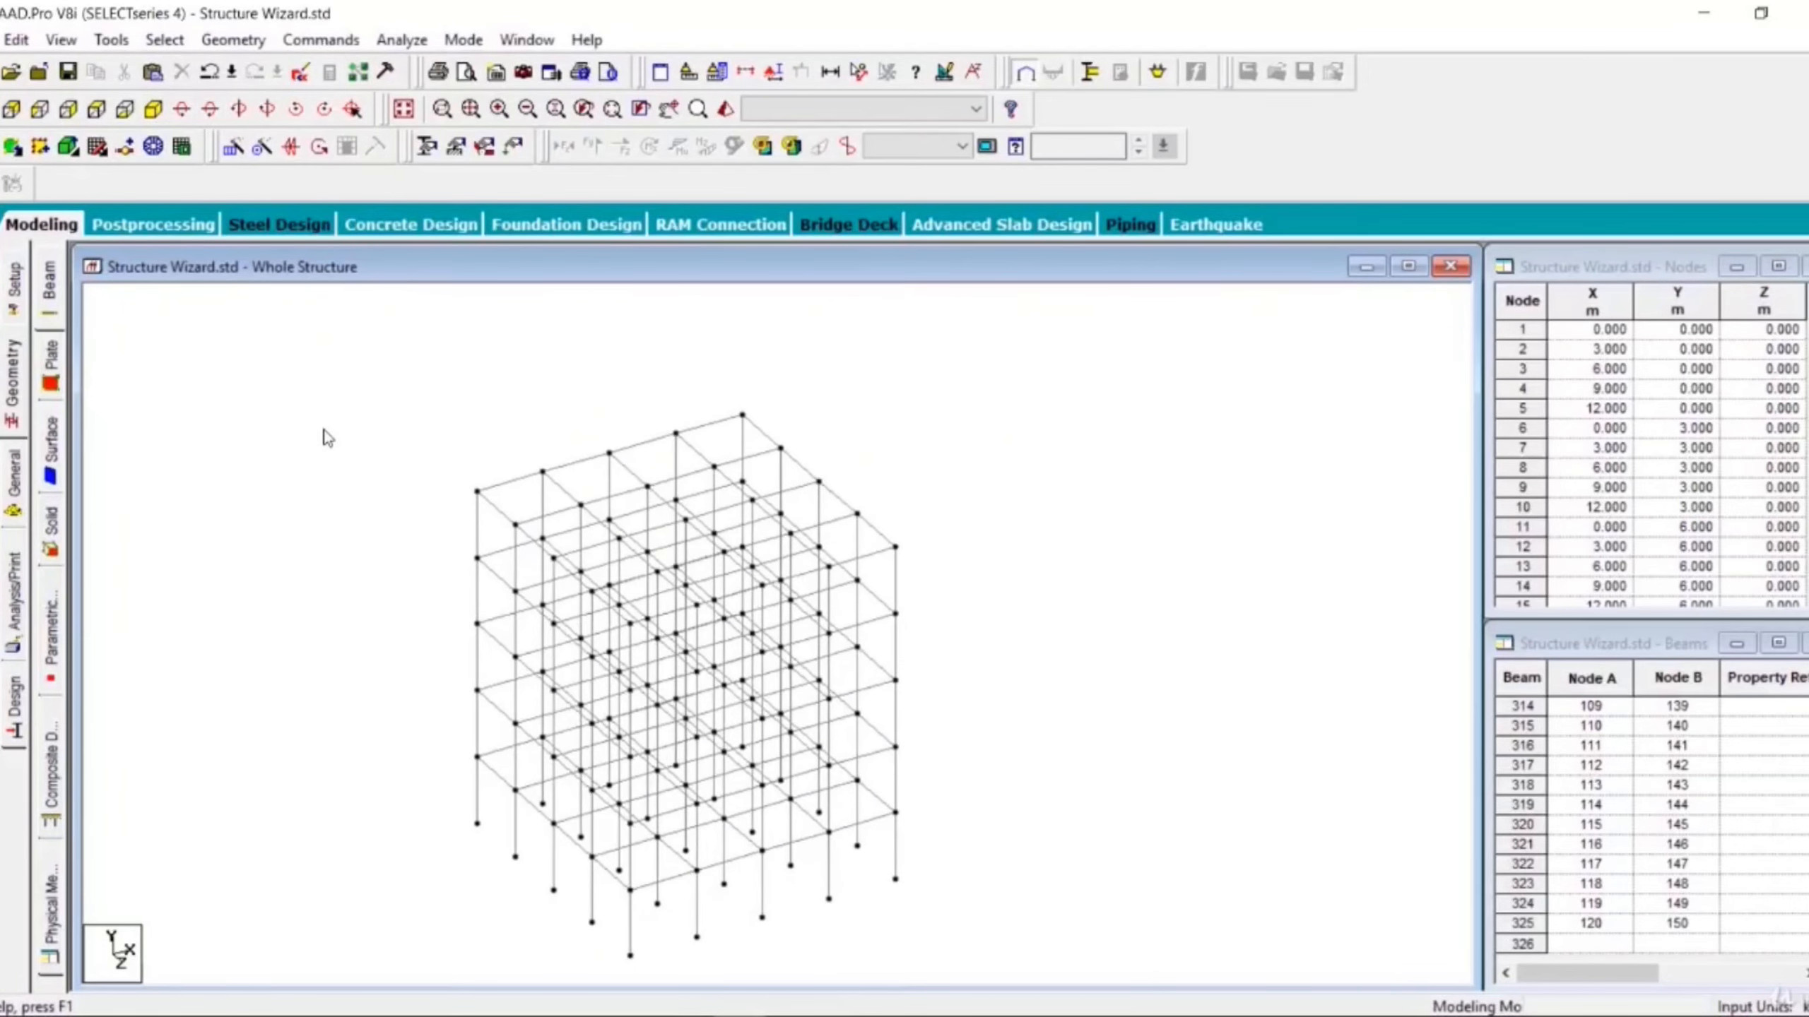
- Rotate the view to the right step by step
left_click(268, 111)
left_click(268, 111)
left_click(268, 111)
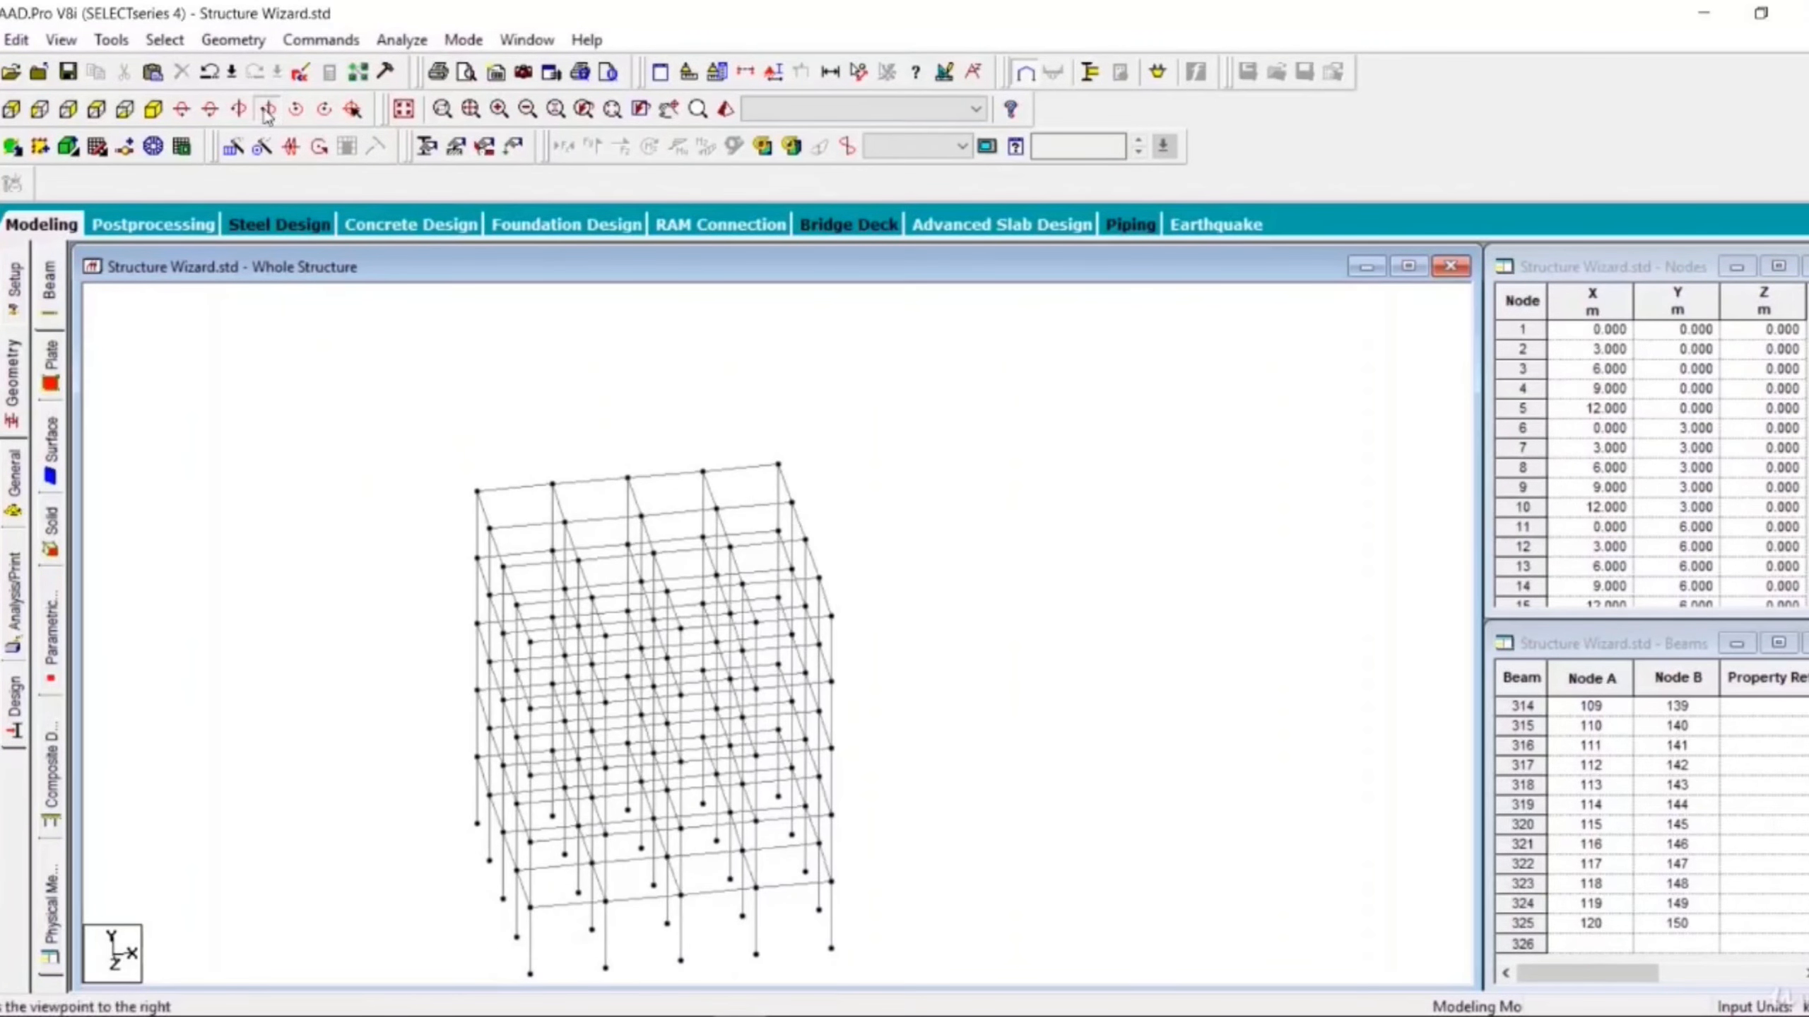
left_click(268, 111)
left_click(268, 111)
left_click(268, 111)
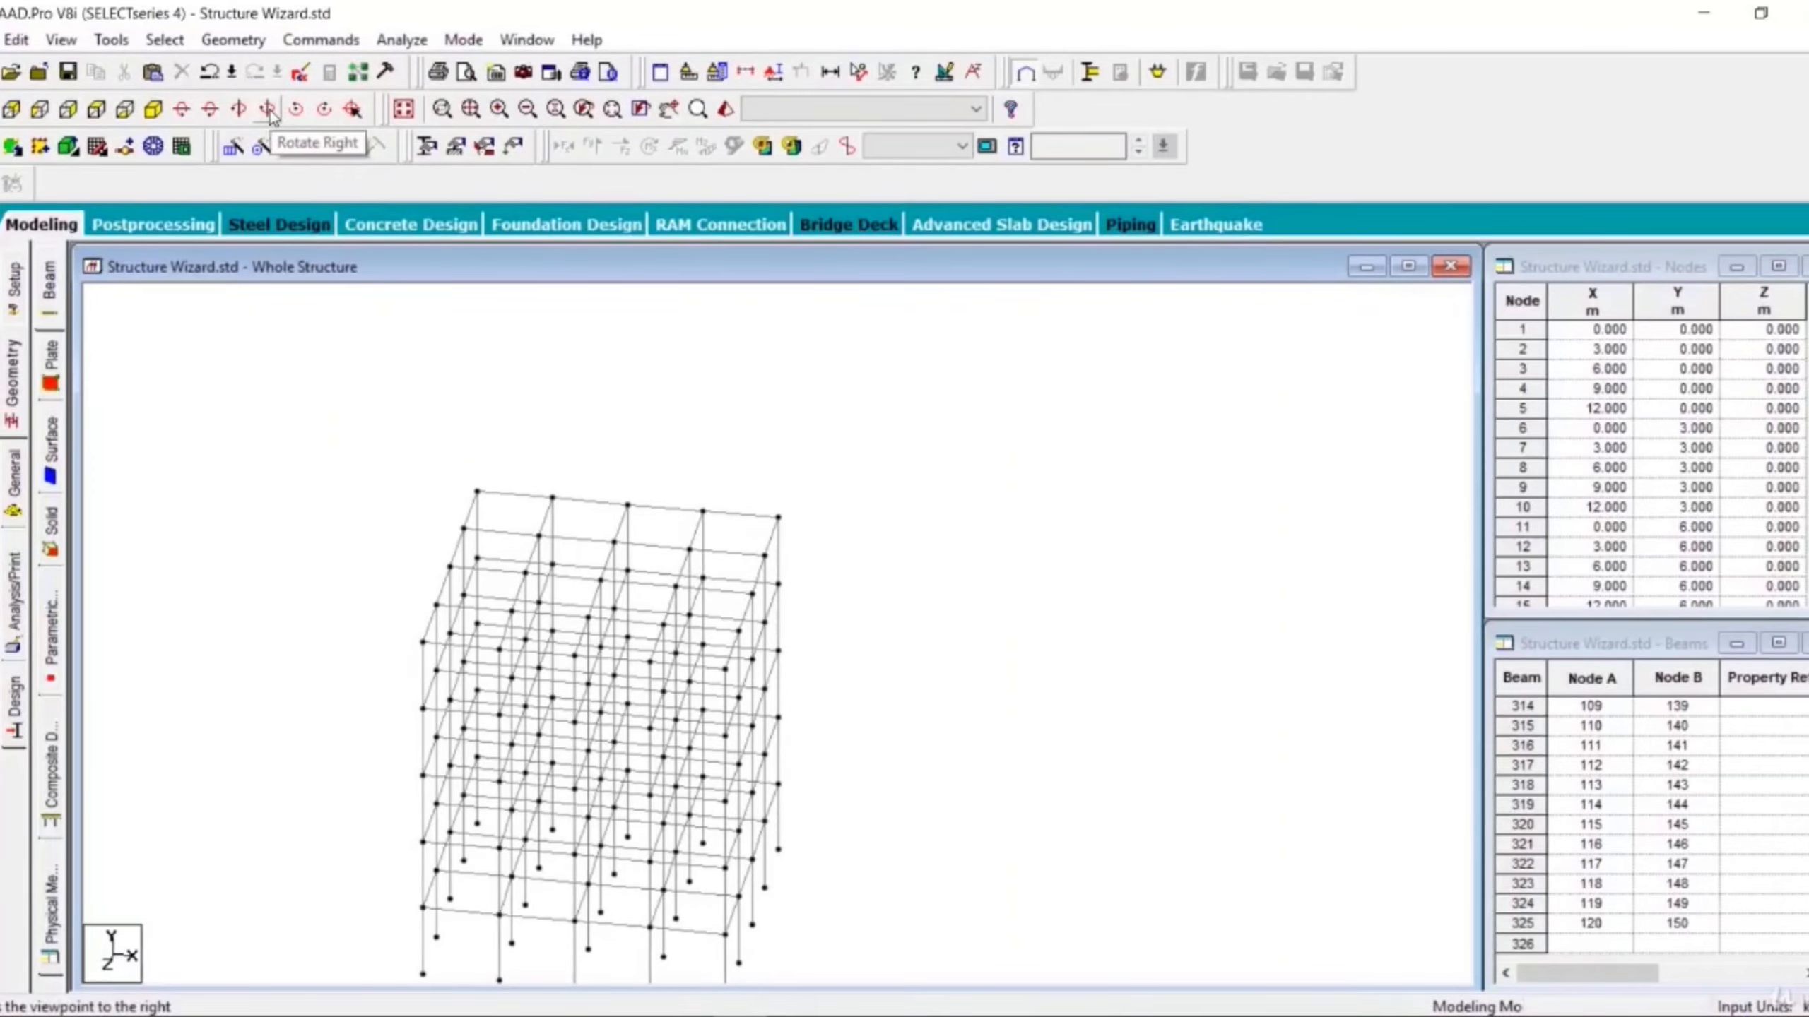
left_click(268, 111)
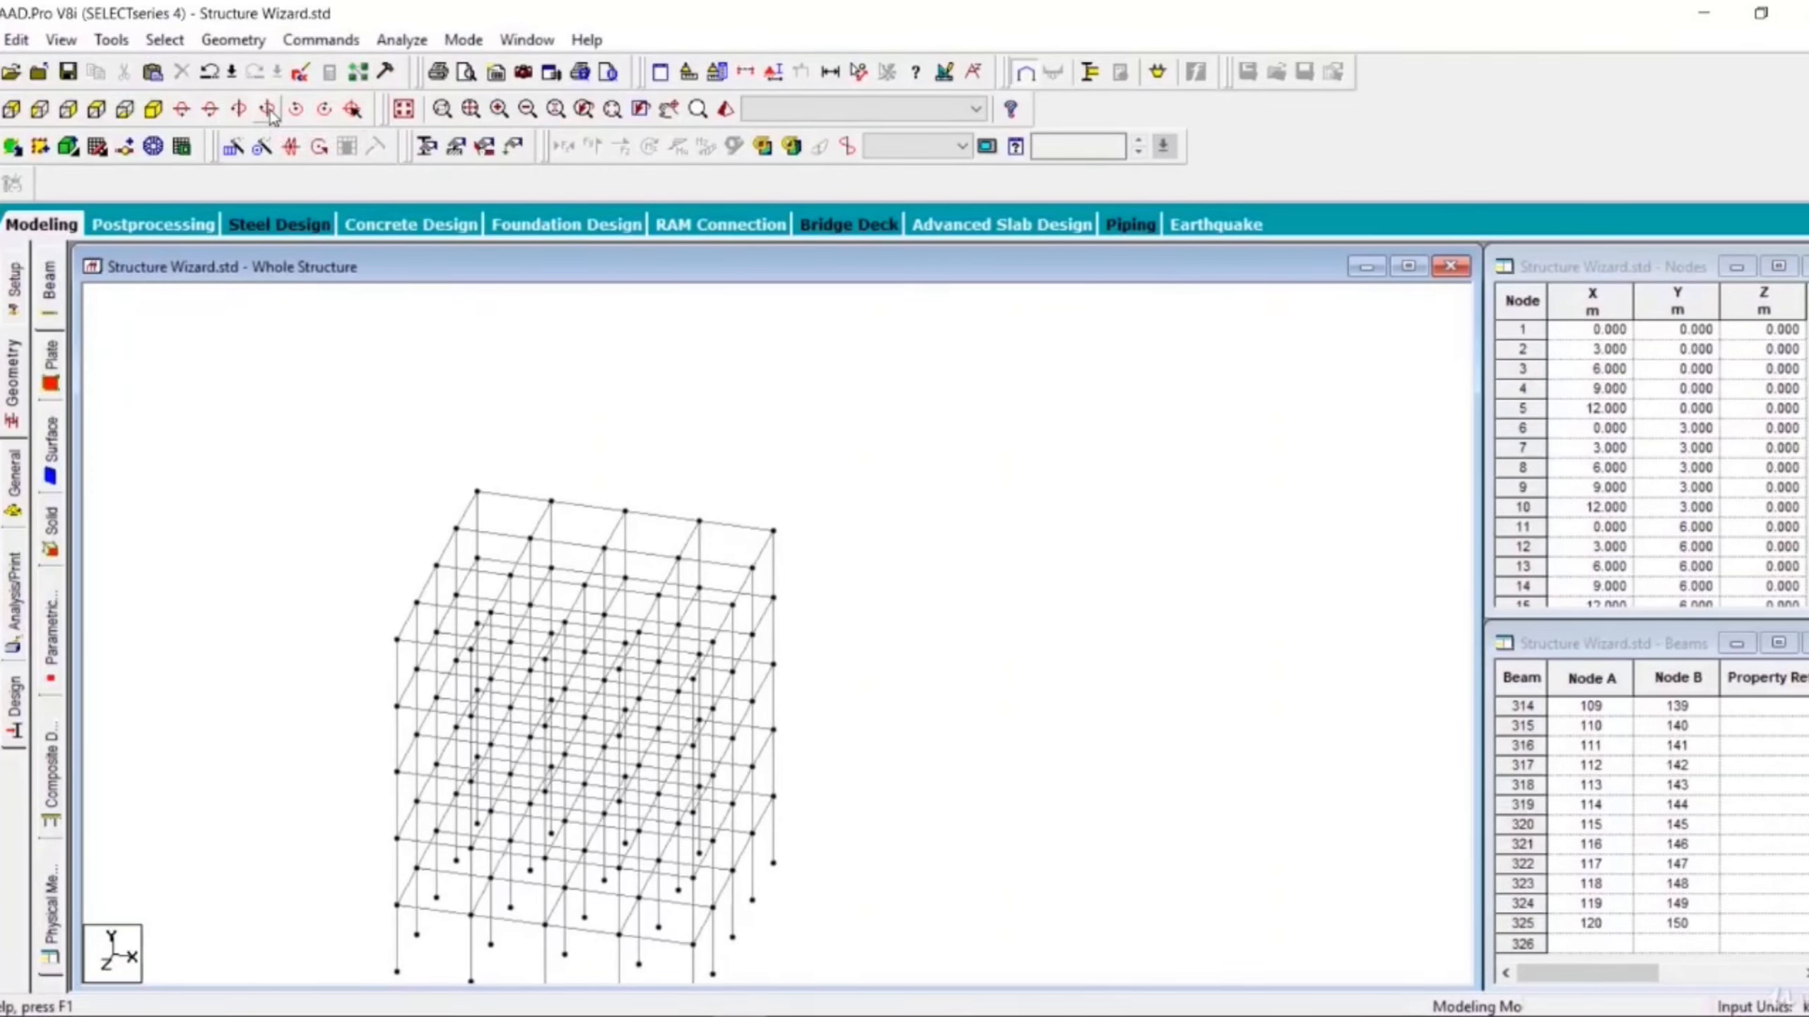
- Rotate the view back to the left through several steps
left_click(251, 113)
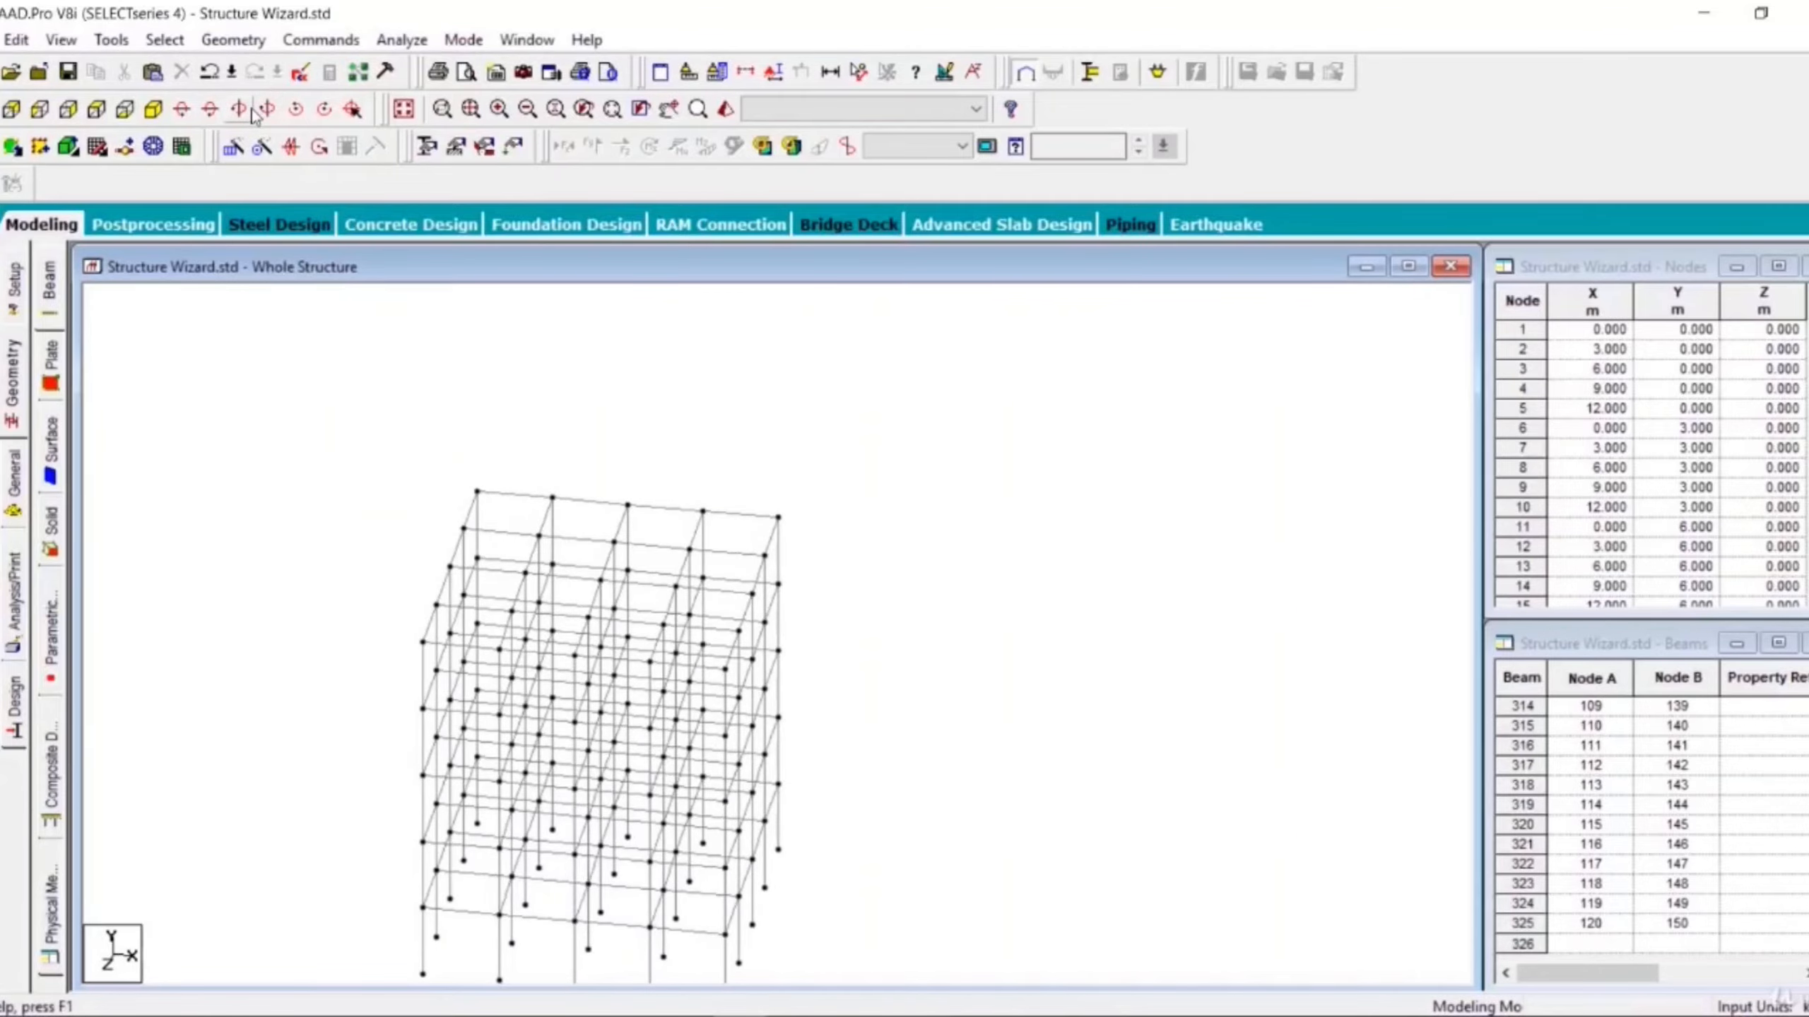
left_click(251, 113)
left_click(252, 114)
left_click(252, 114)
left_click(252, 114)
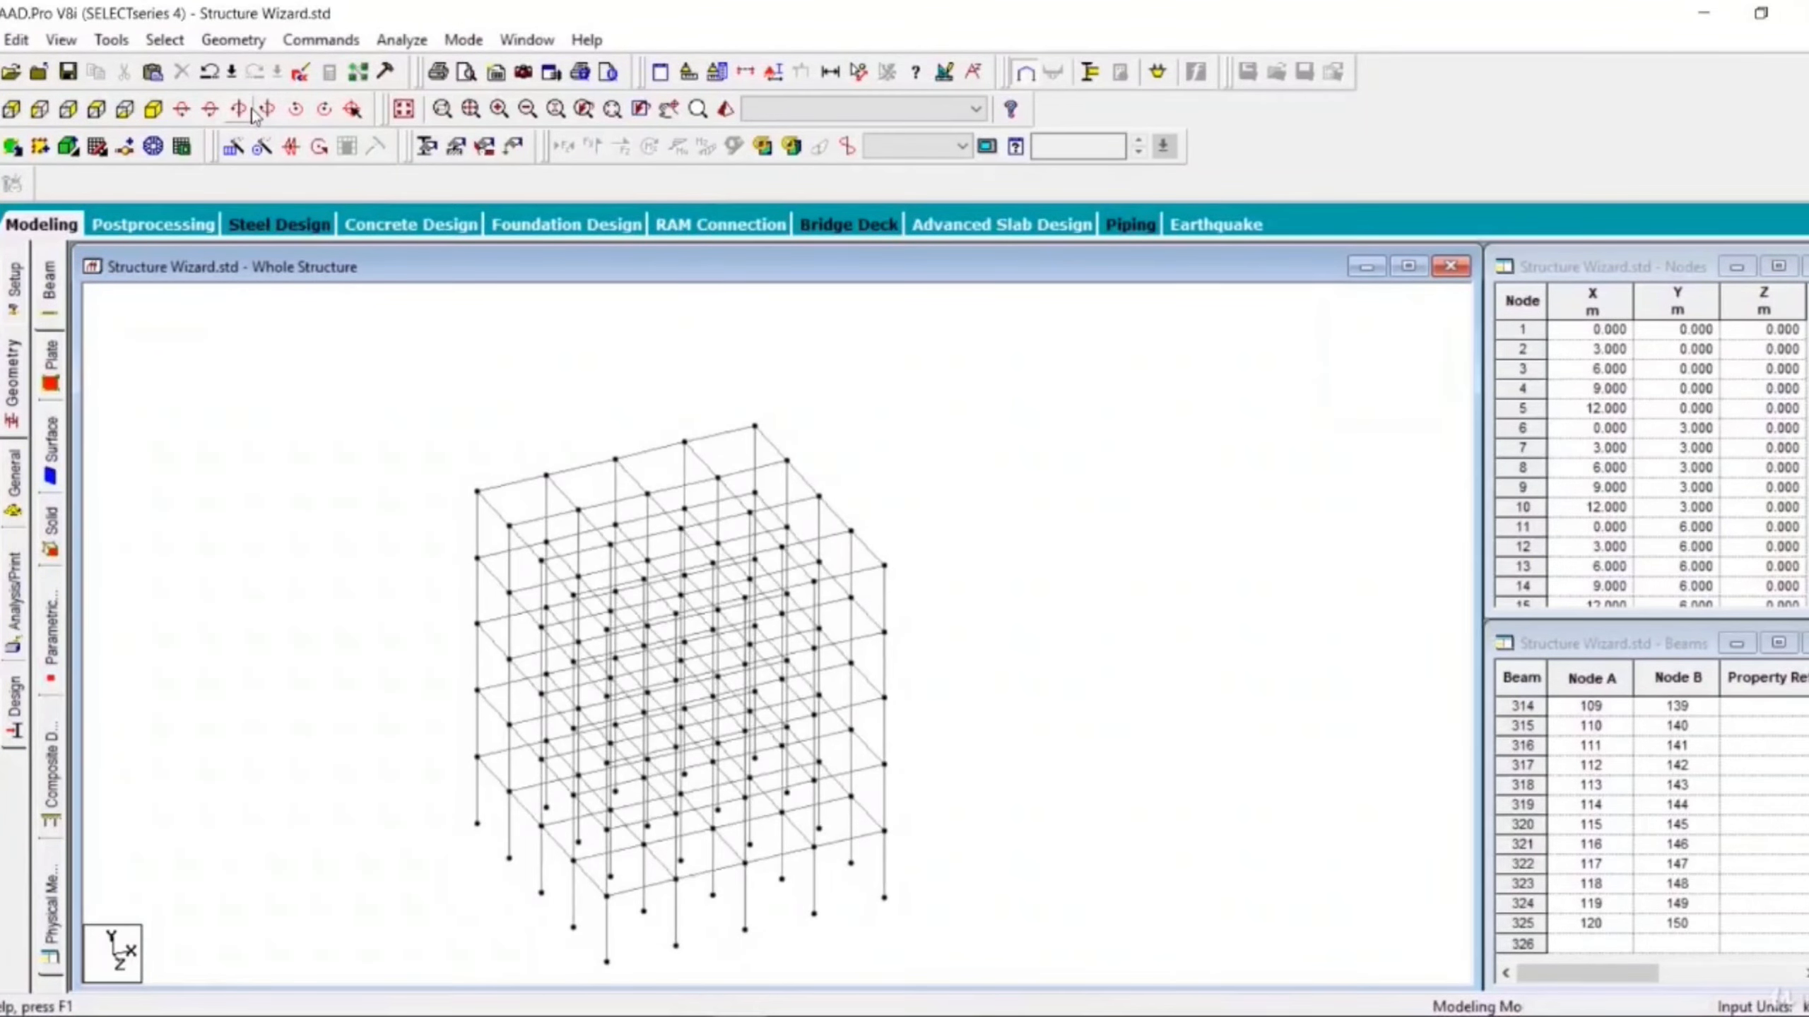
left_click(252, 114)
left_click(252, 114)
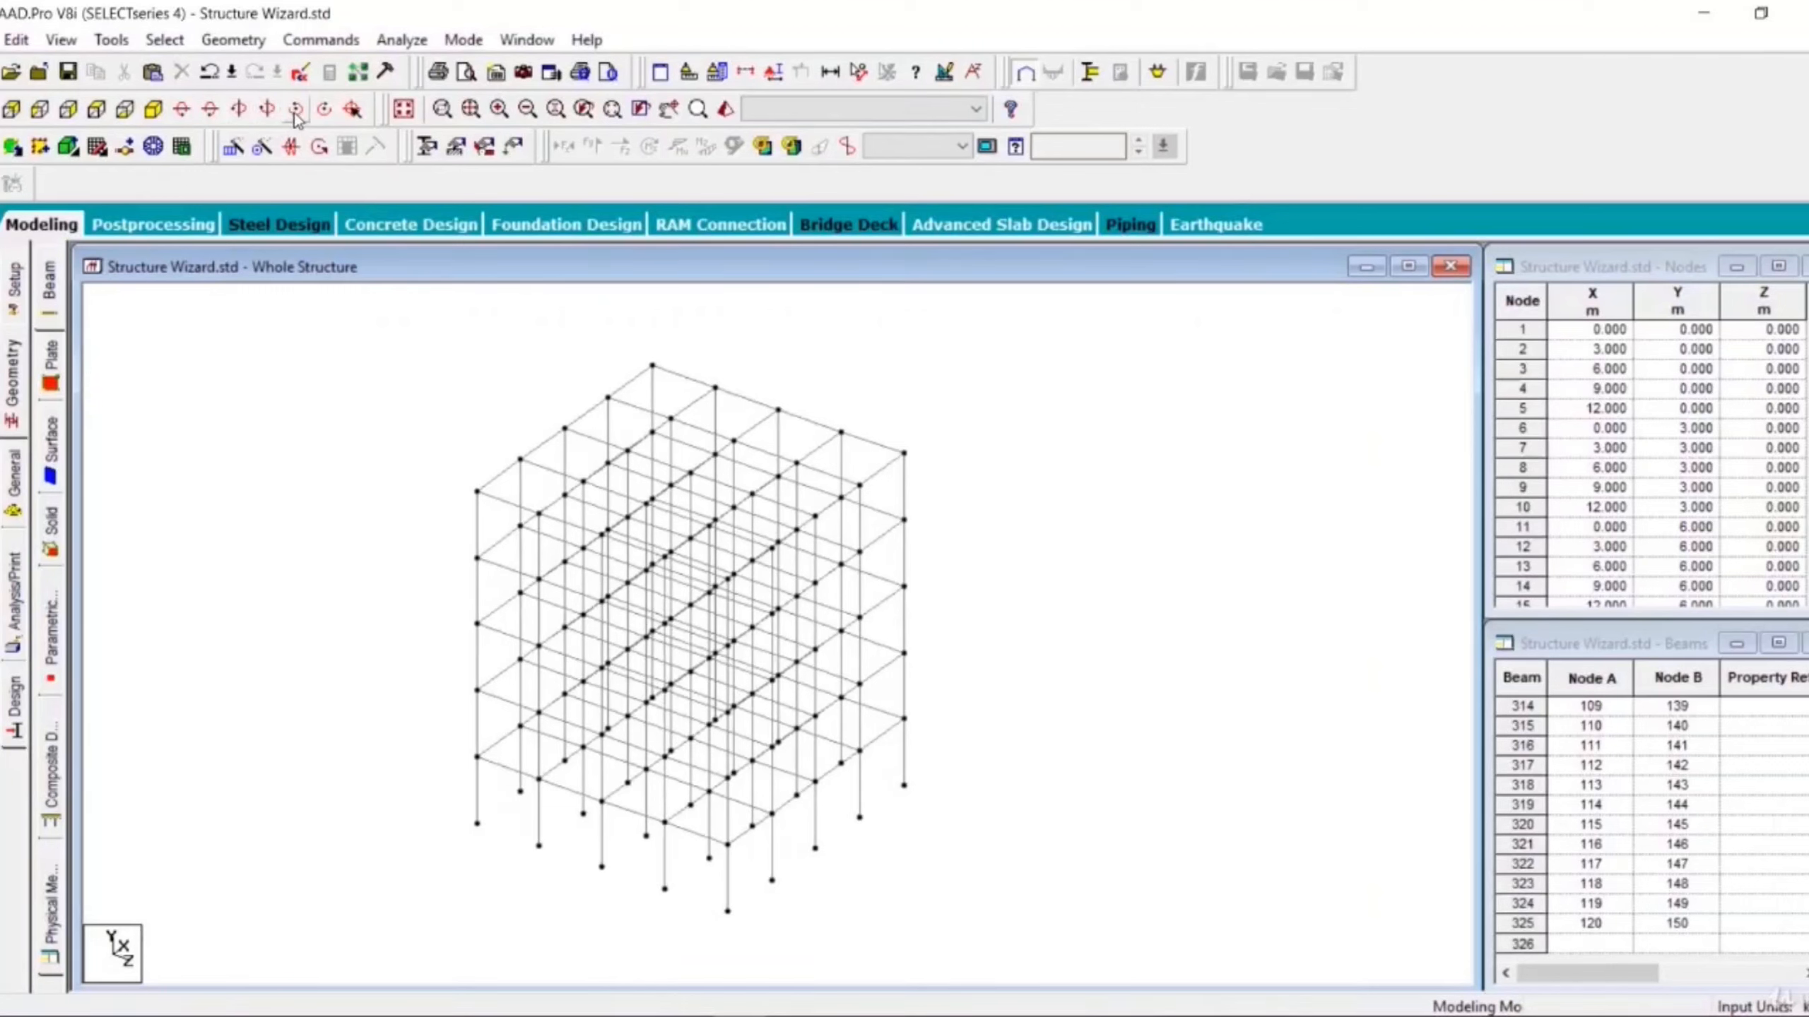
- Restore the isometric view and fit the whole structure in the window
left_click(153, 109)
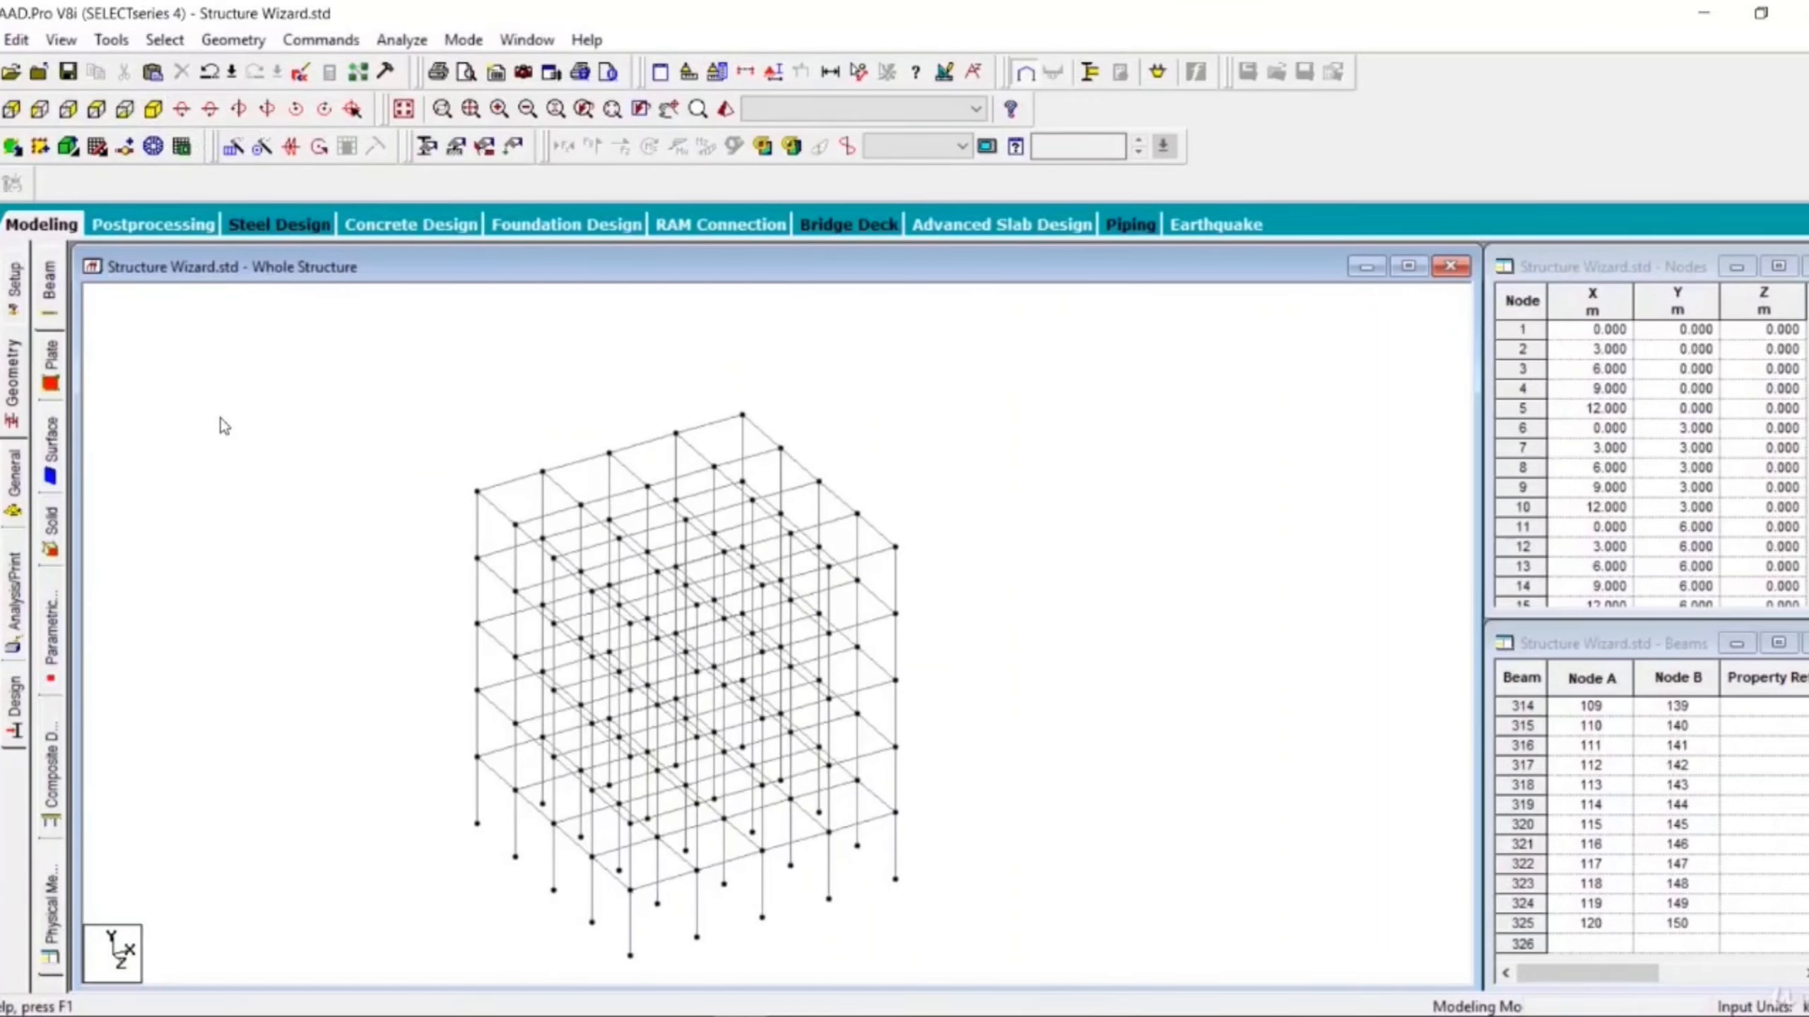
left_click(403, 112)
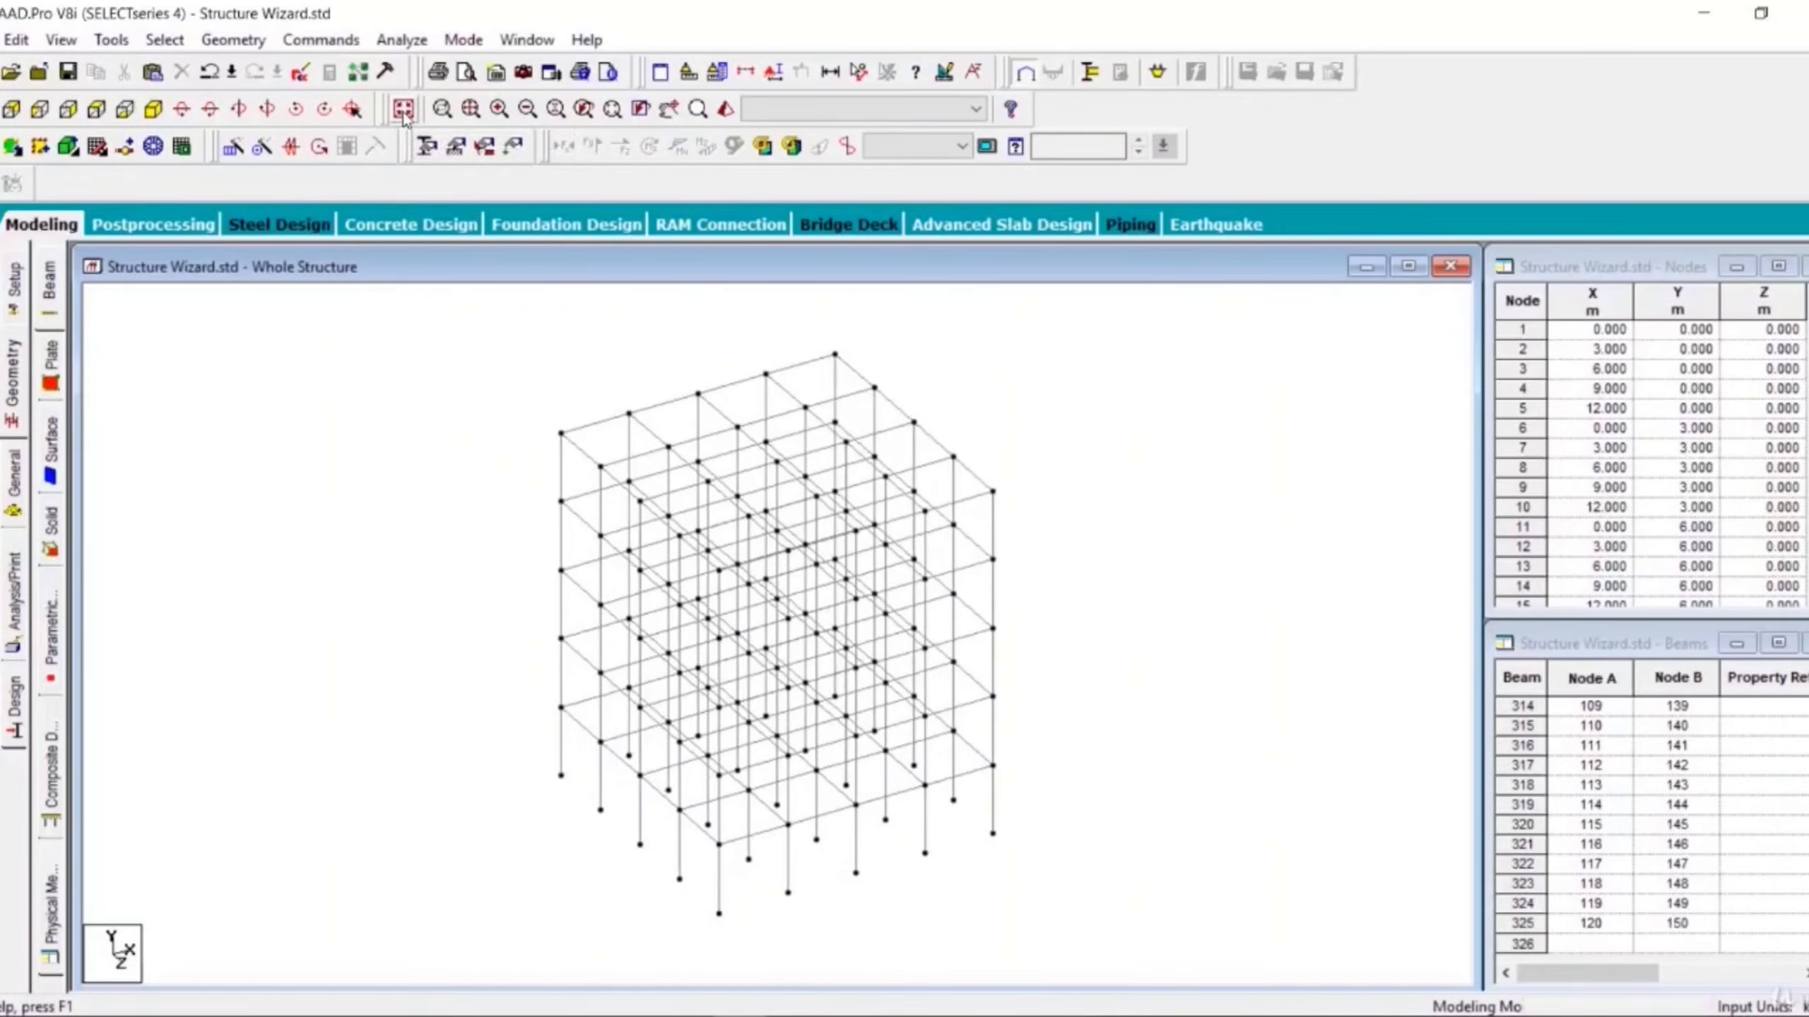
middle_click_drag(528, 480, 533, 525)
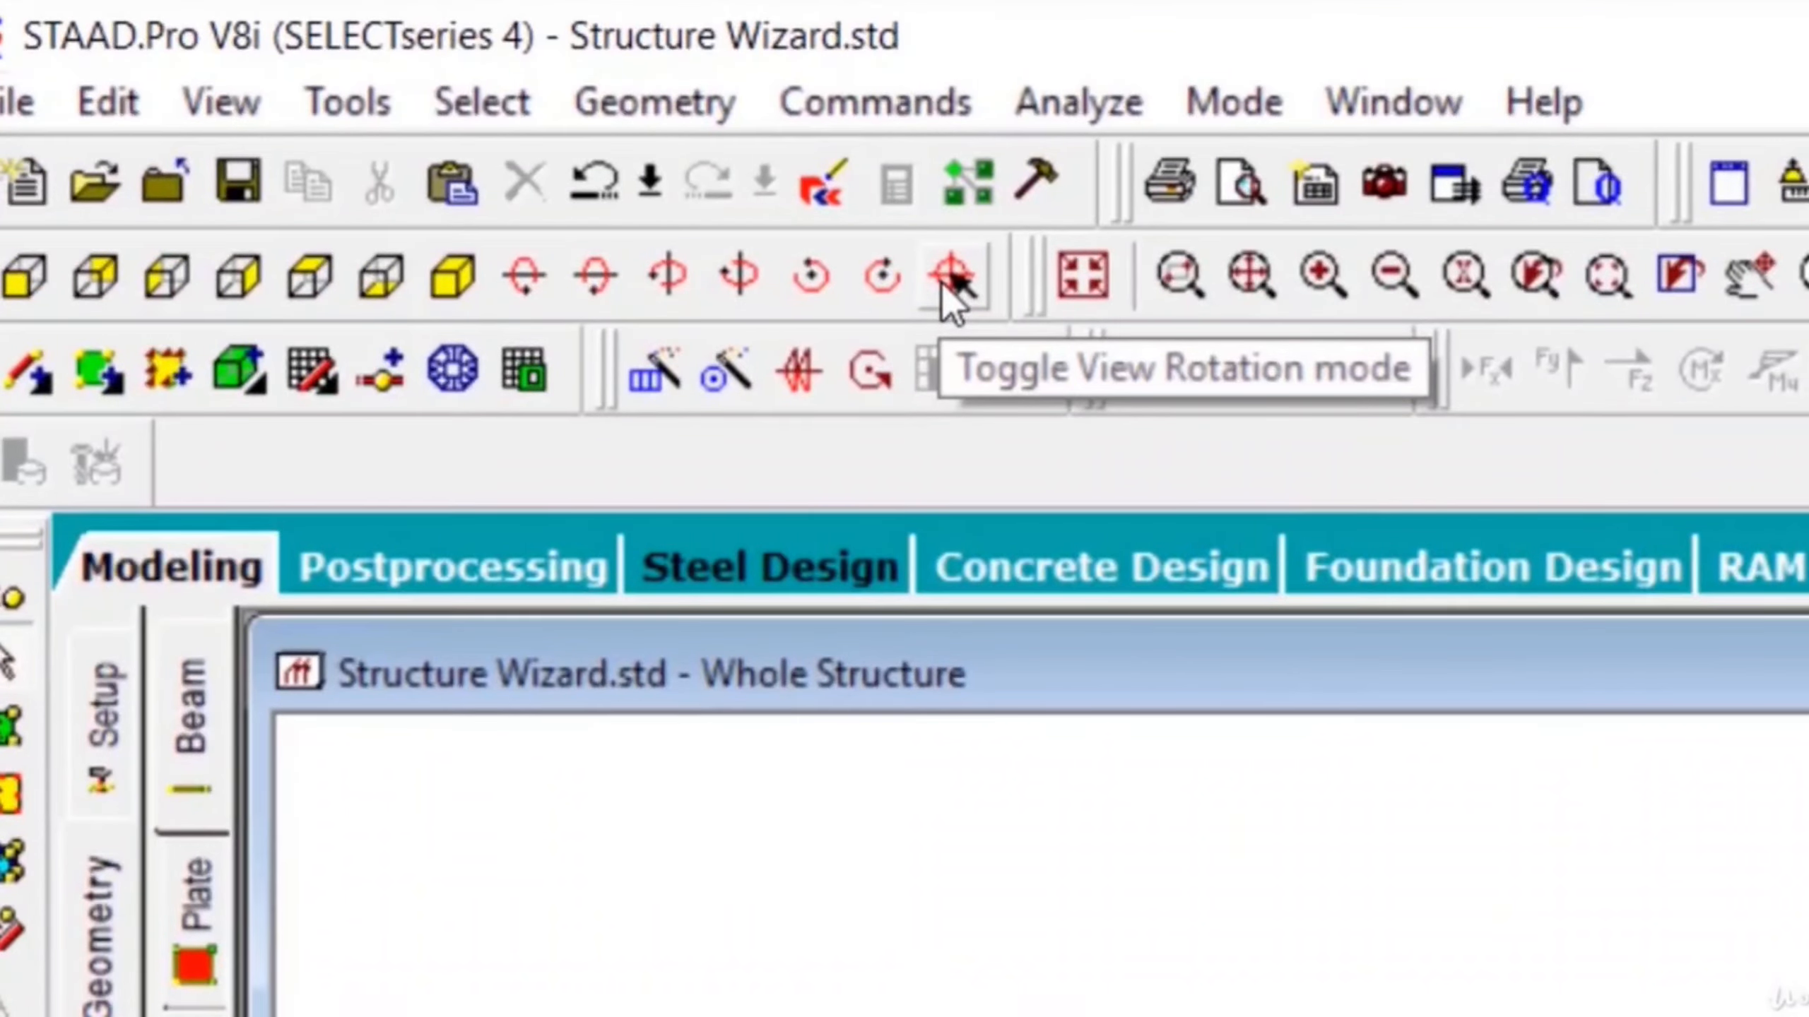
- Turn on view rotation mode and set the top corner node of the frame as the rotation centre
left_click(942, 283)
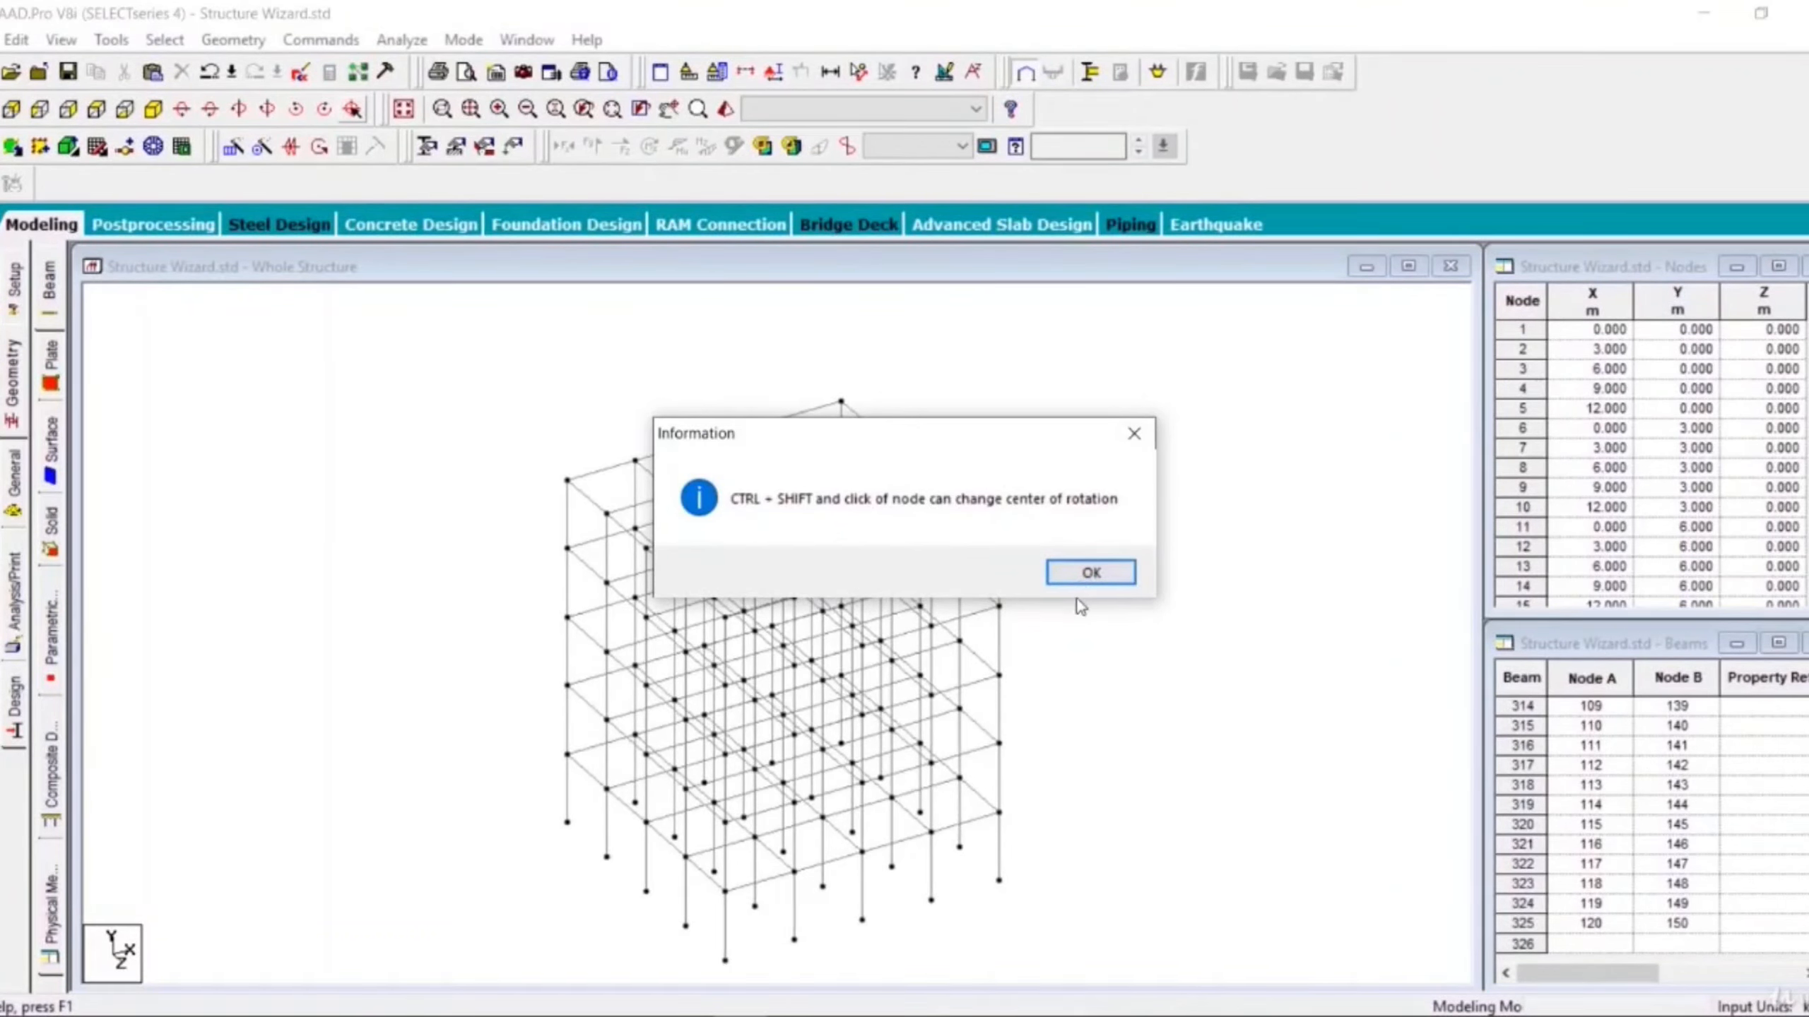
left_click(1091, 572)
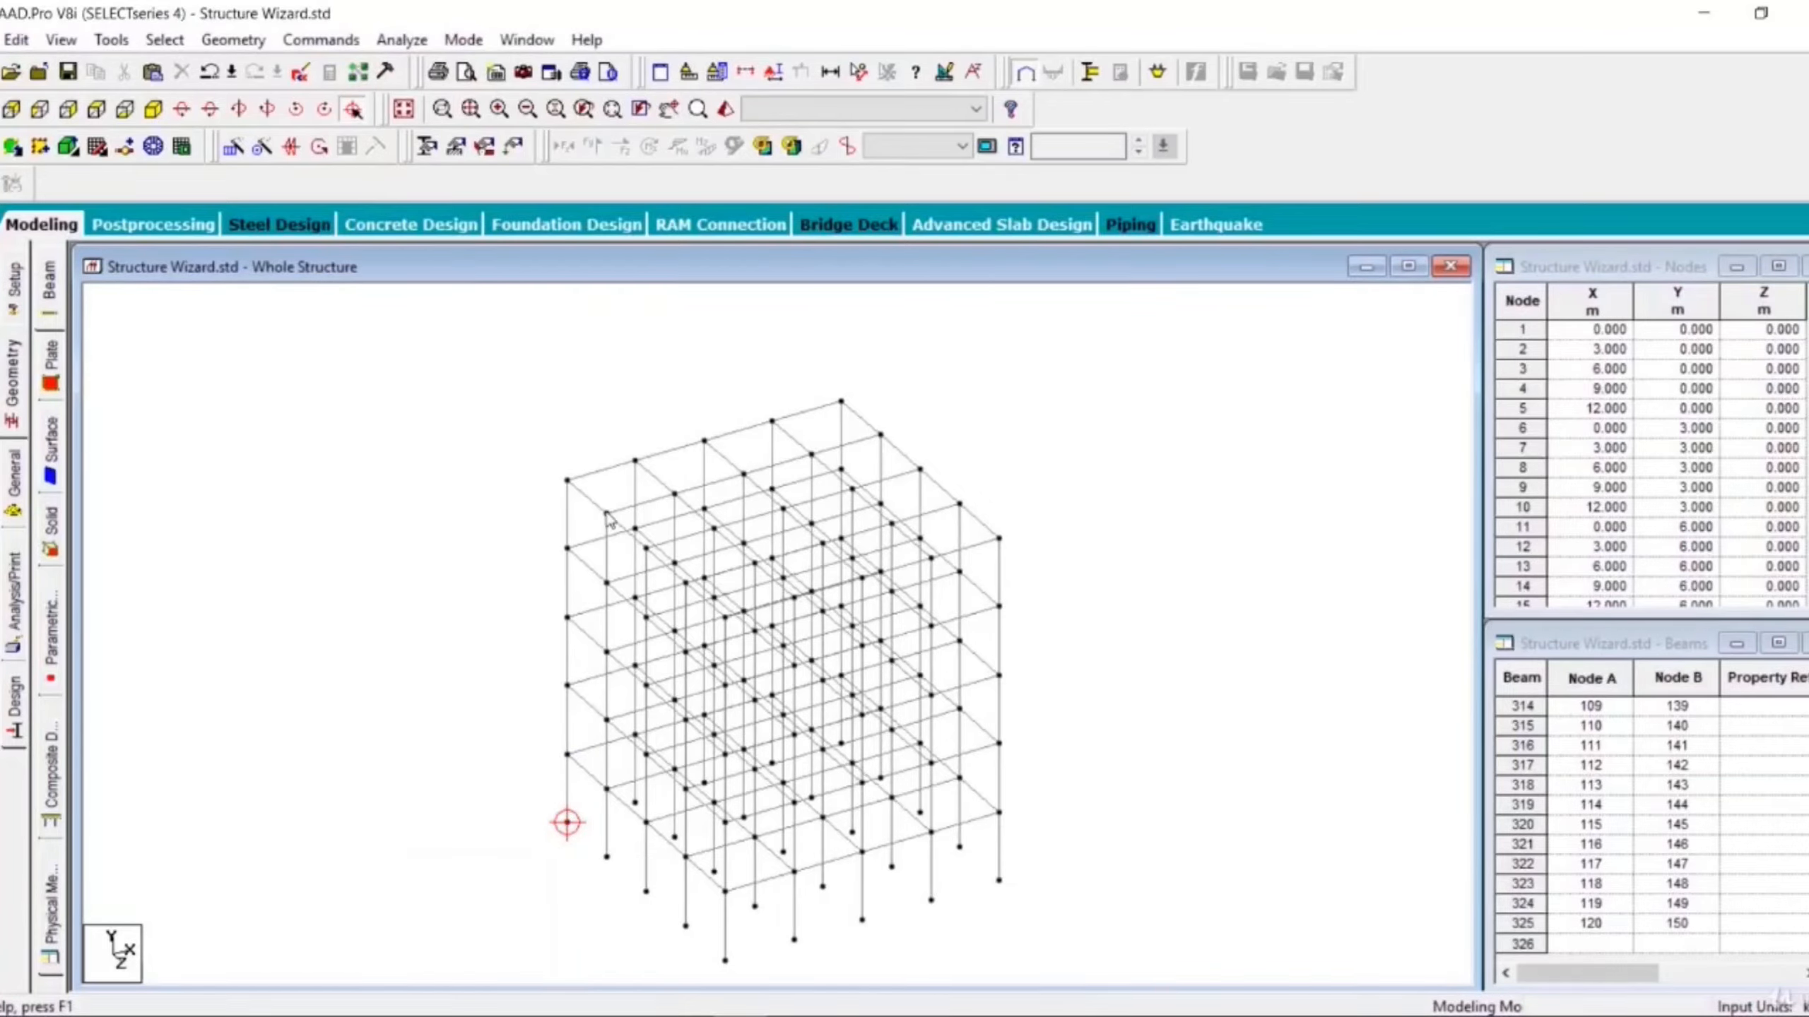
key("ctrl+shift")
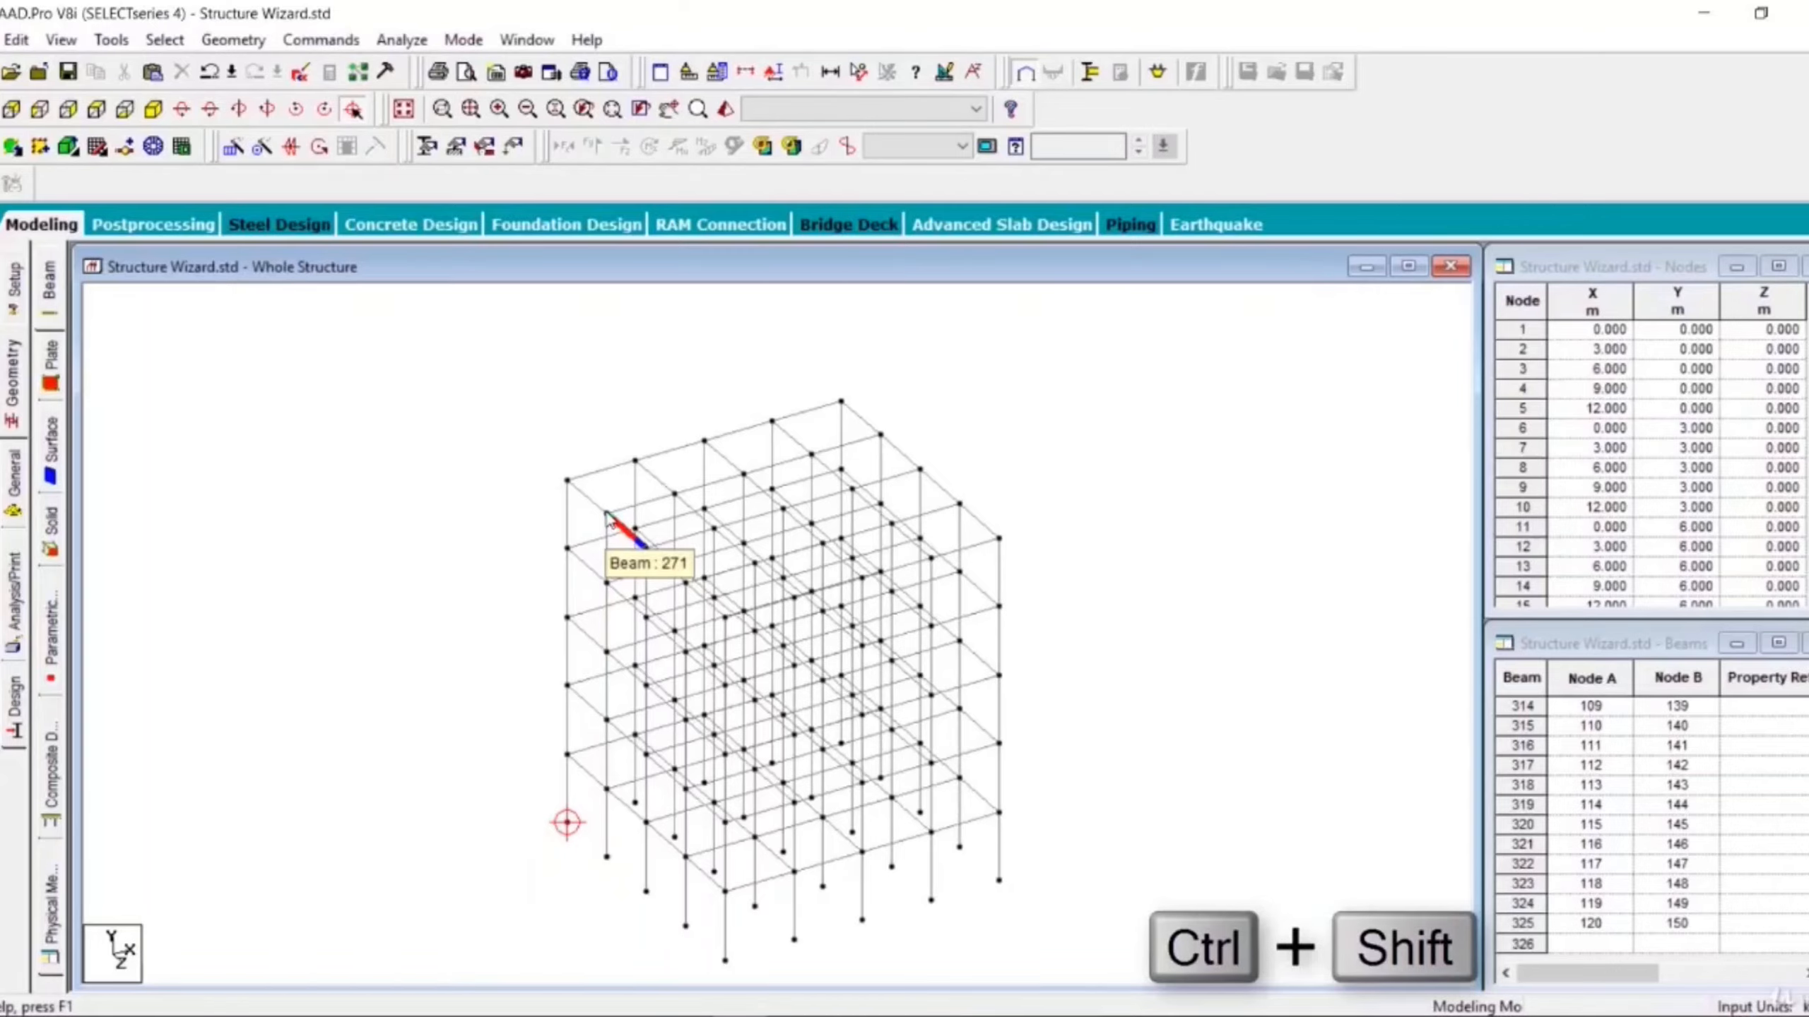
left_click(634, 462)
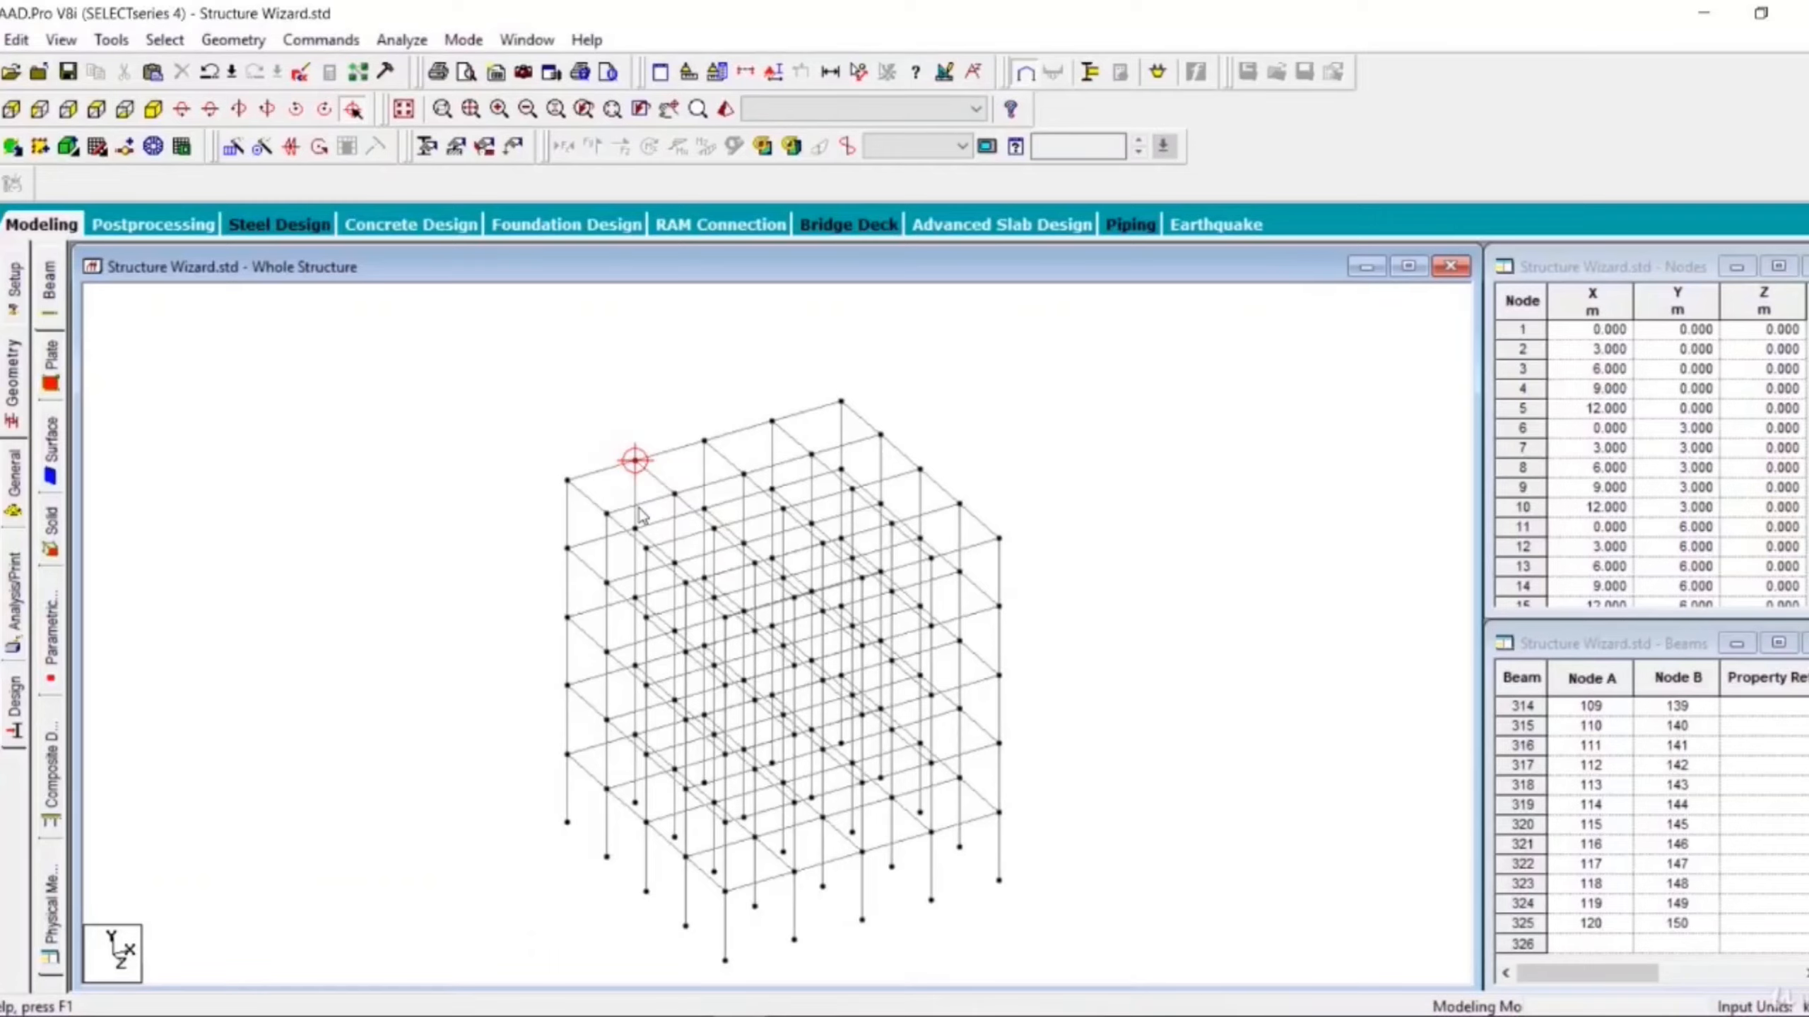
- Rotate the view to the left about the new rotation centre
left_click(240, 110)
left_click(241, 109)
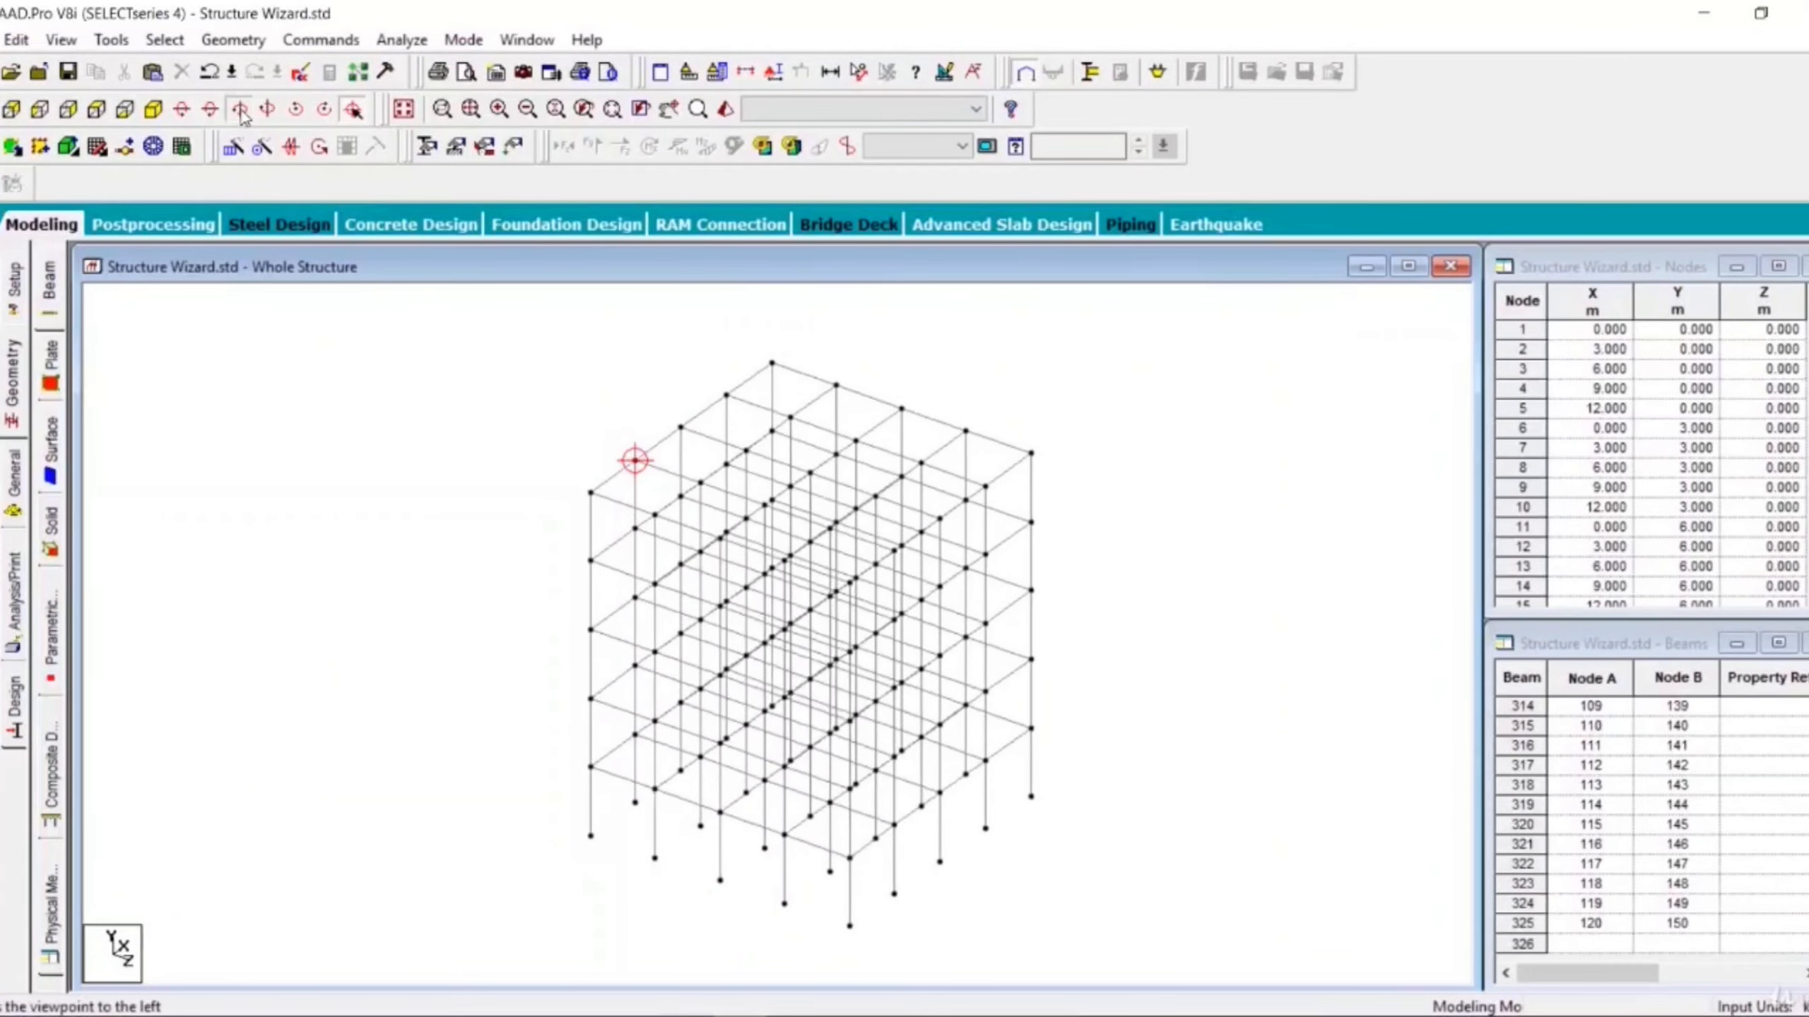
left_click(241, 109)
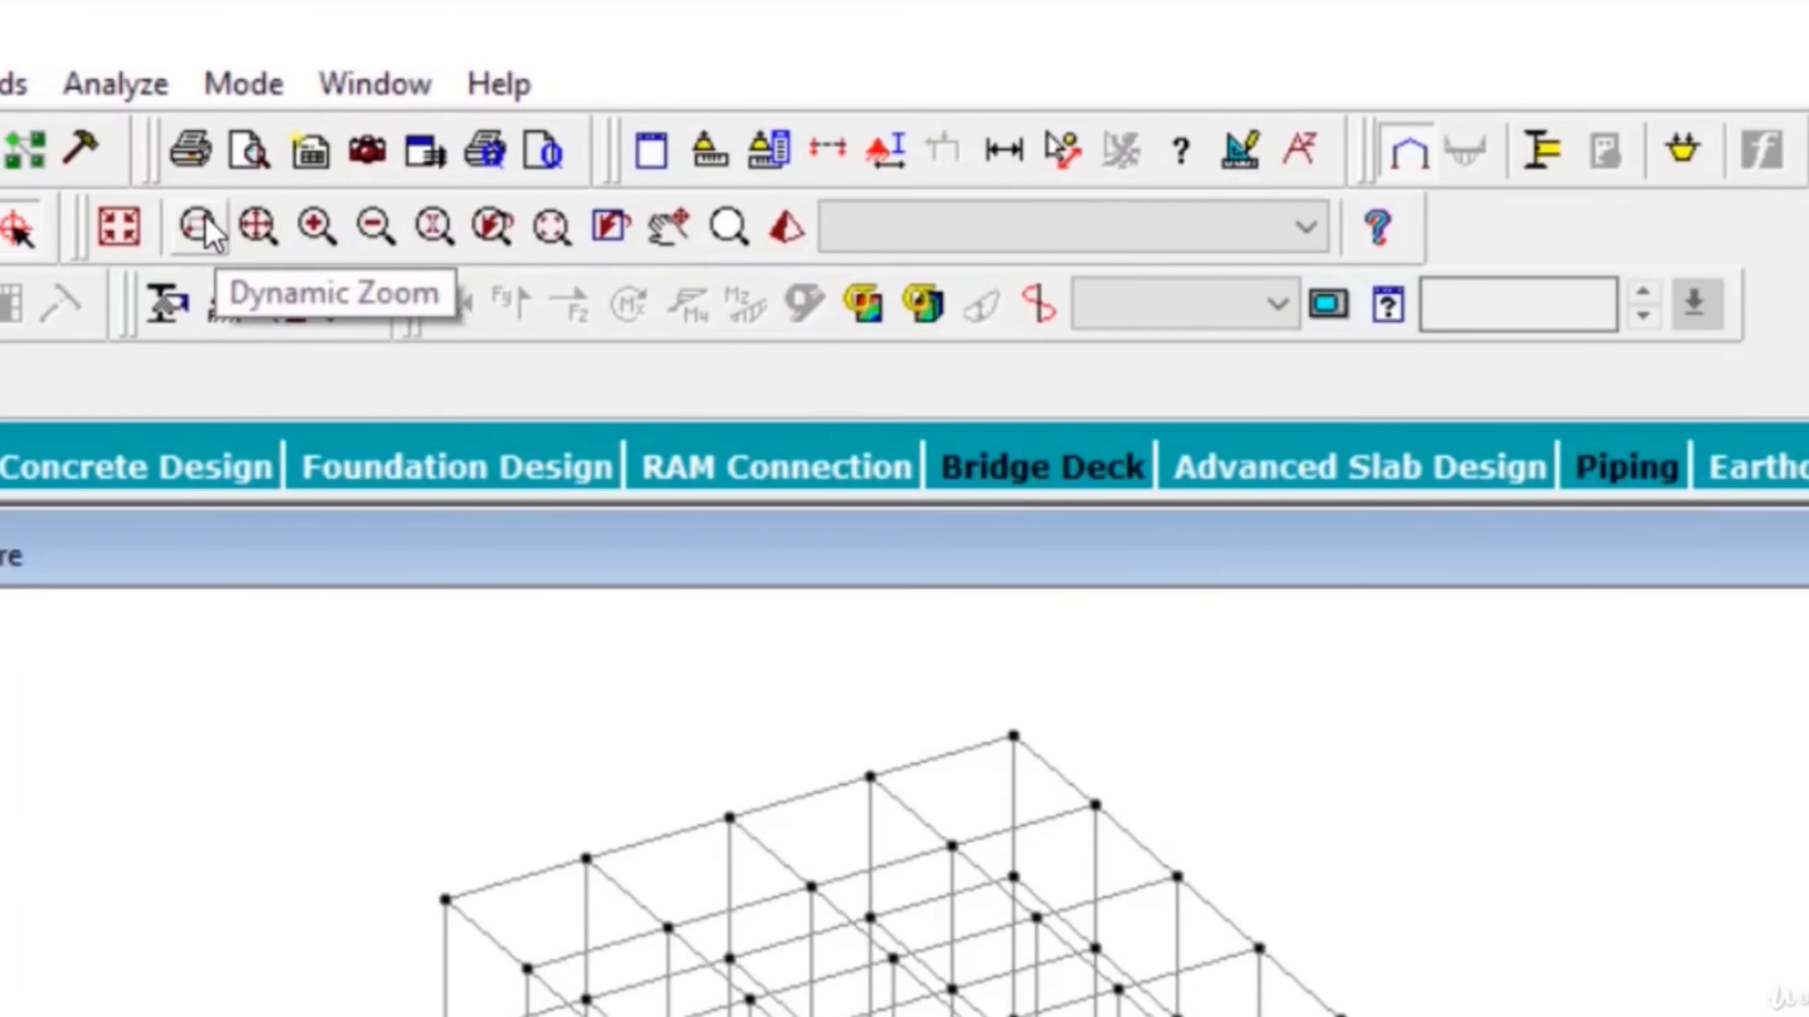
- Zoom into a marked area around the frame's top corner in a separate zoom window
left_click(199, 237)
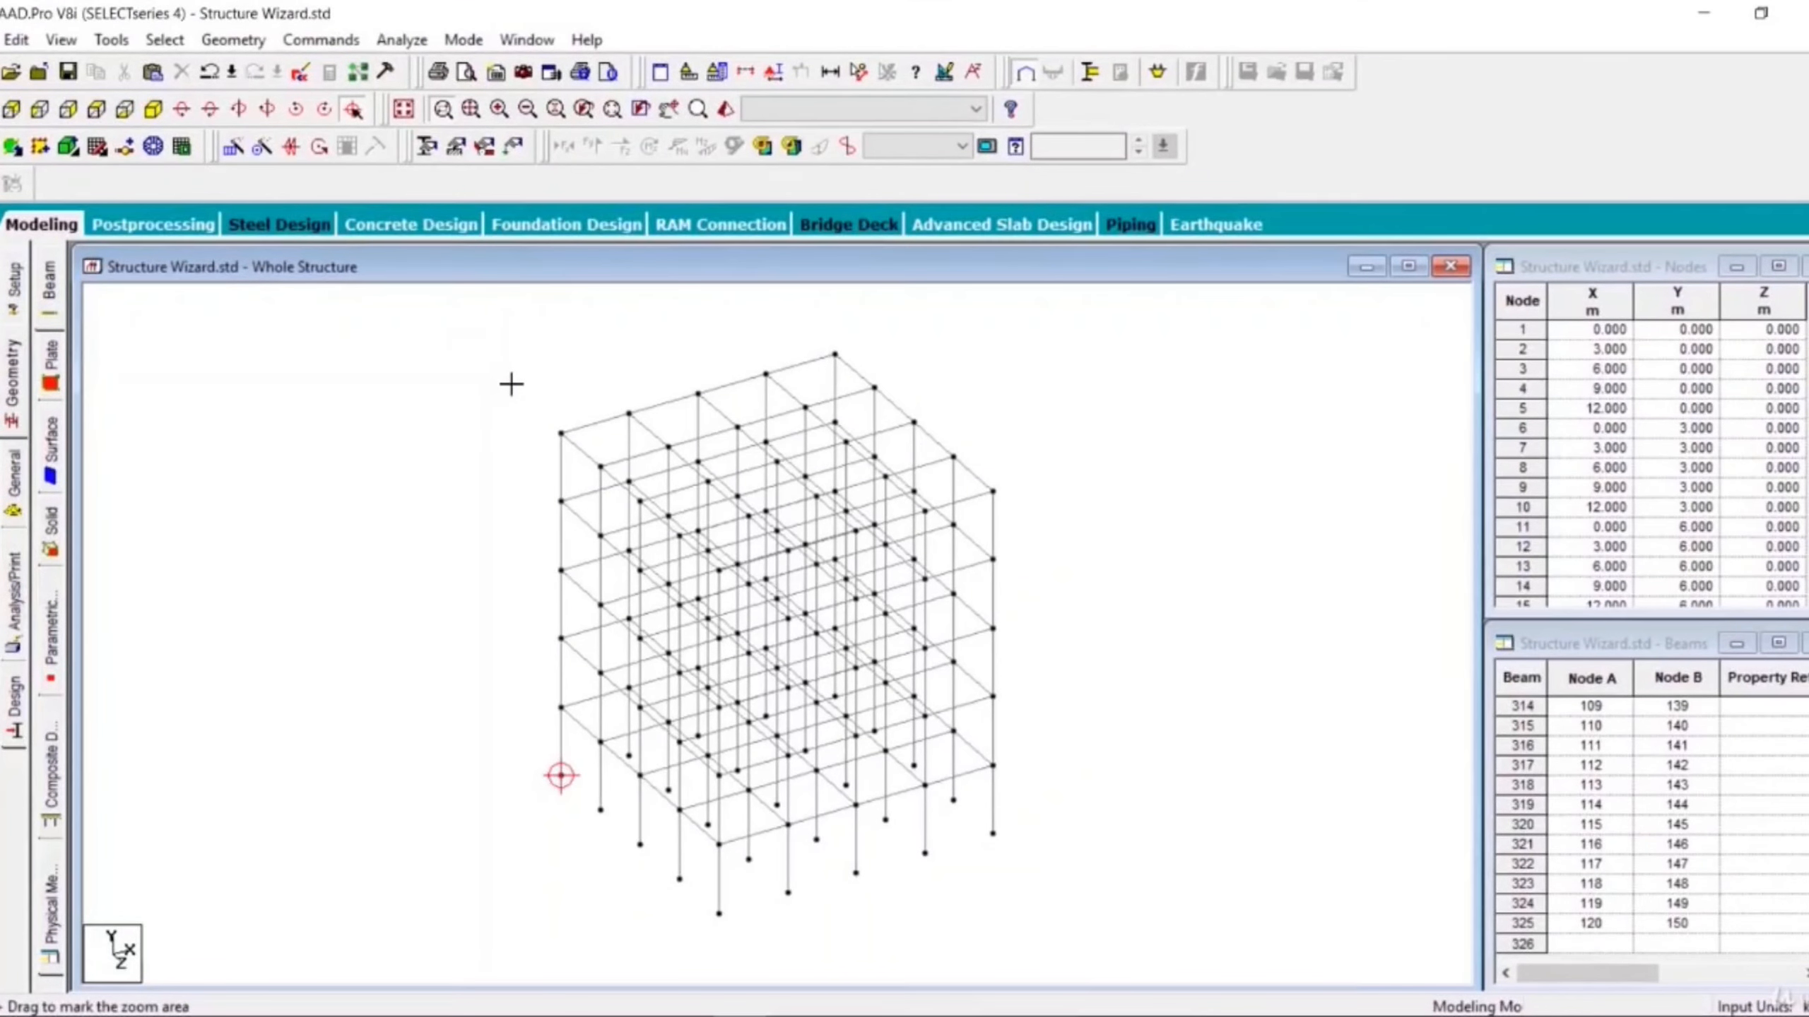
scroll(561, 457, "up", 4)
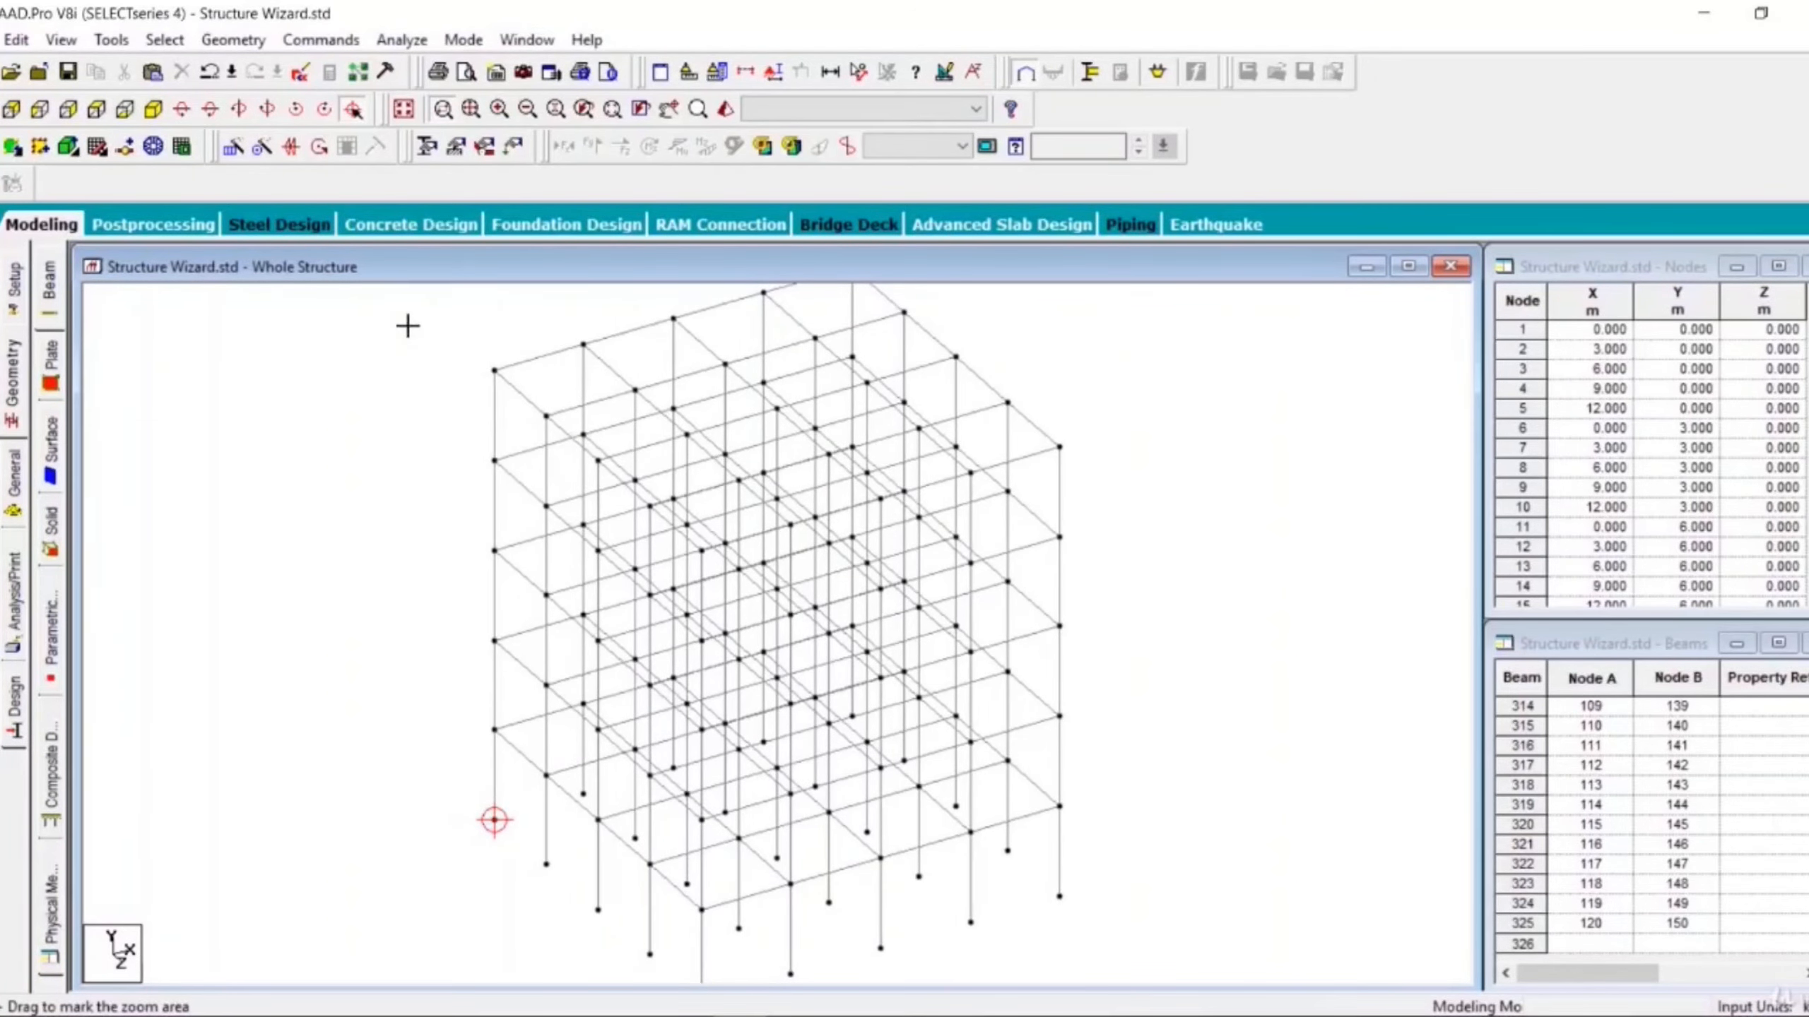
left_click_drag(408, 327, 546, 426)
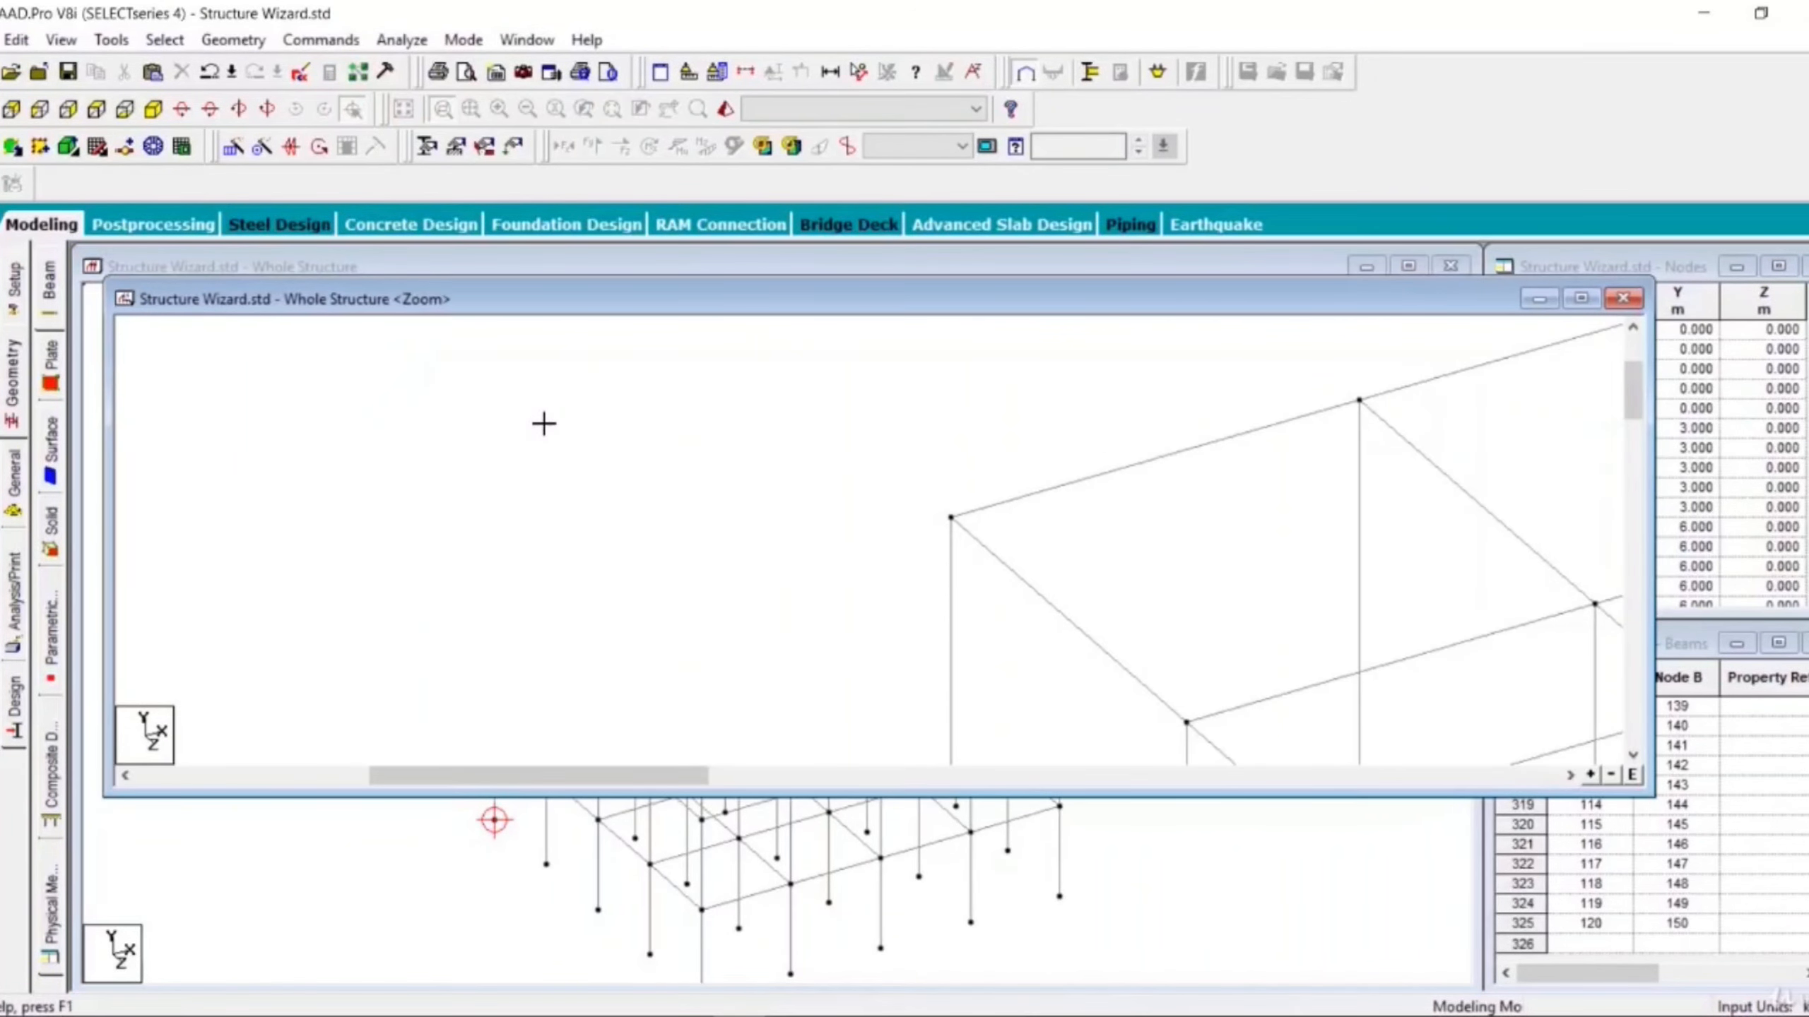
- Close the separate zoom window and return to the full view of the structure
scroll(920, 502, "down", 3)
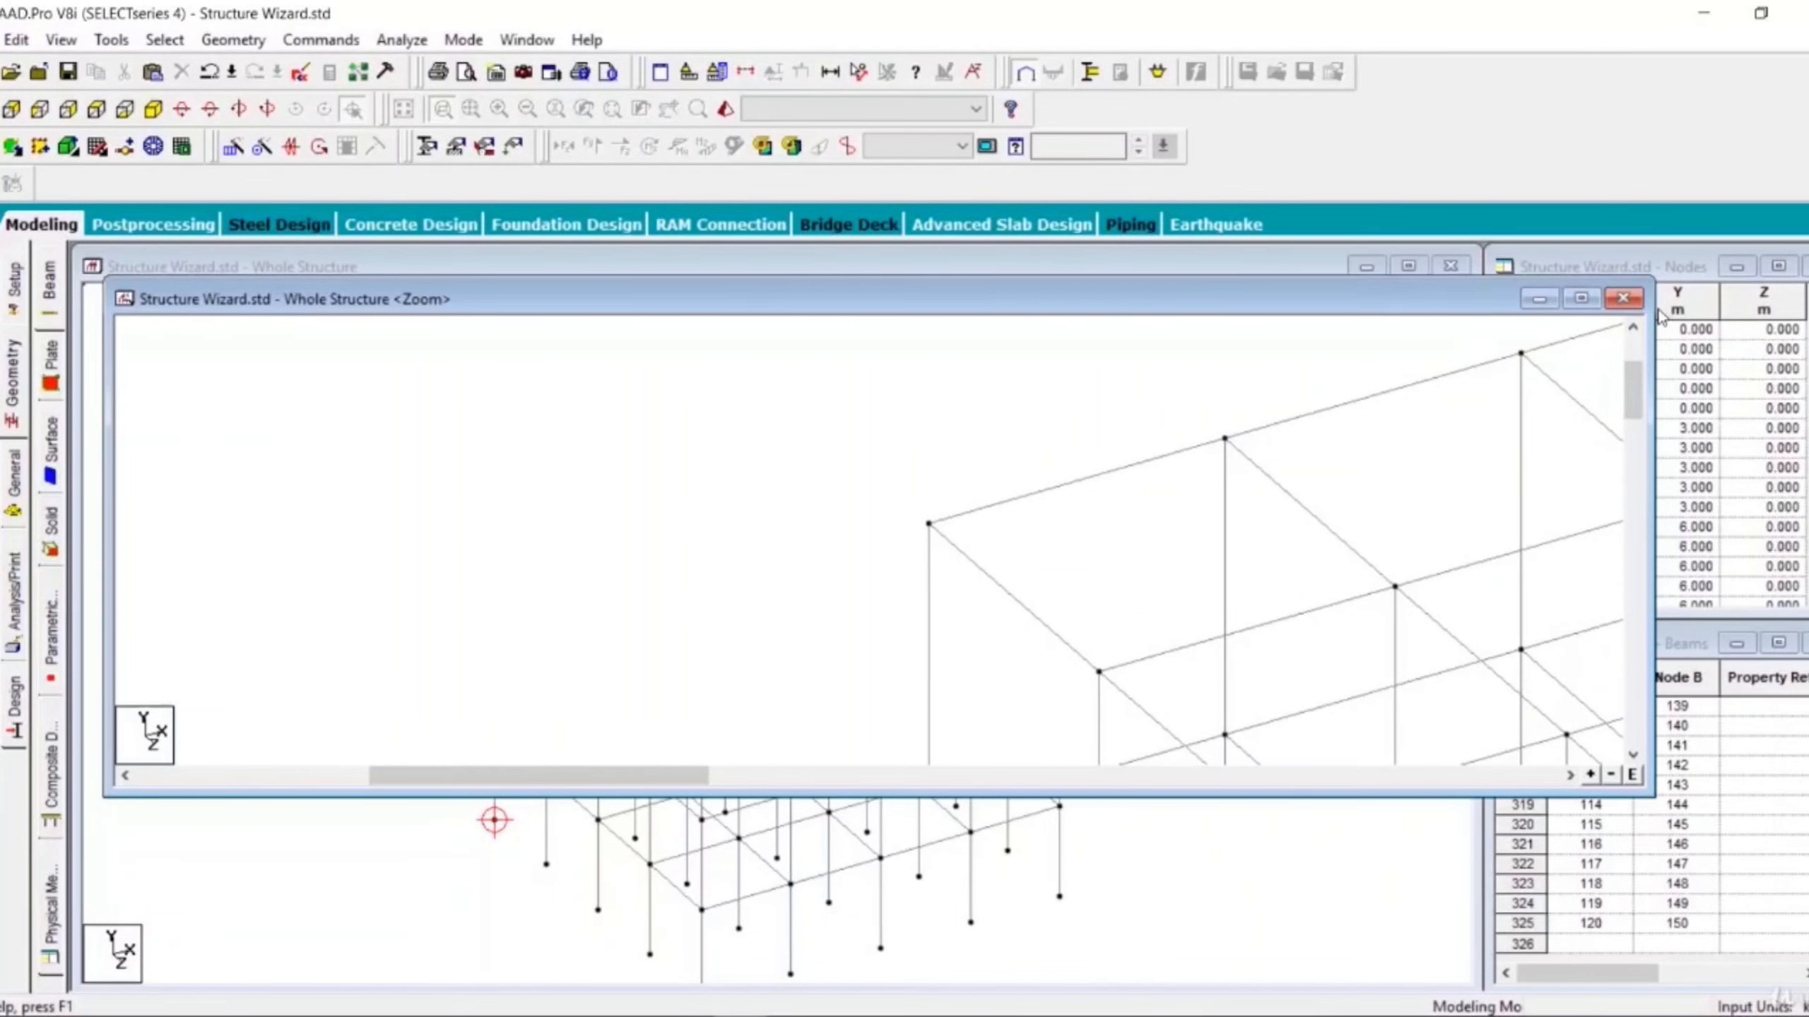
left_click(1627, 301)
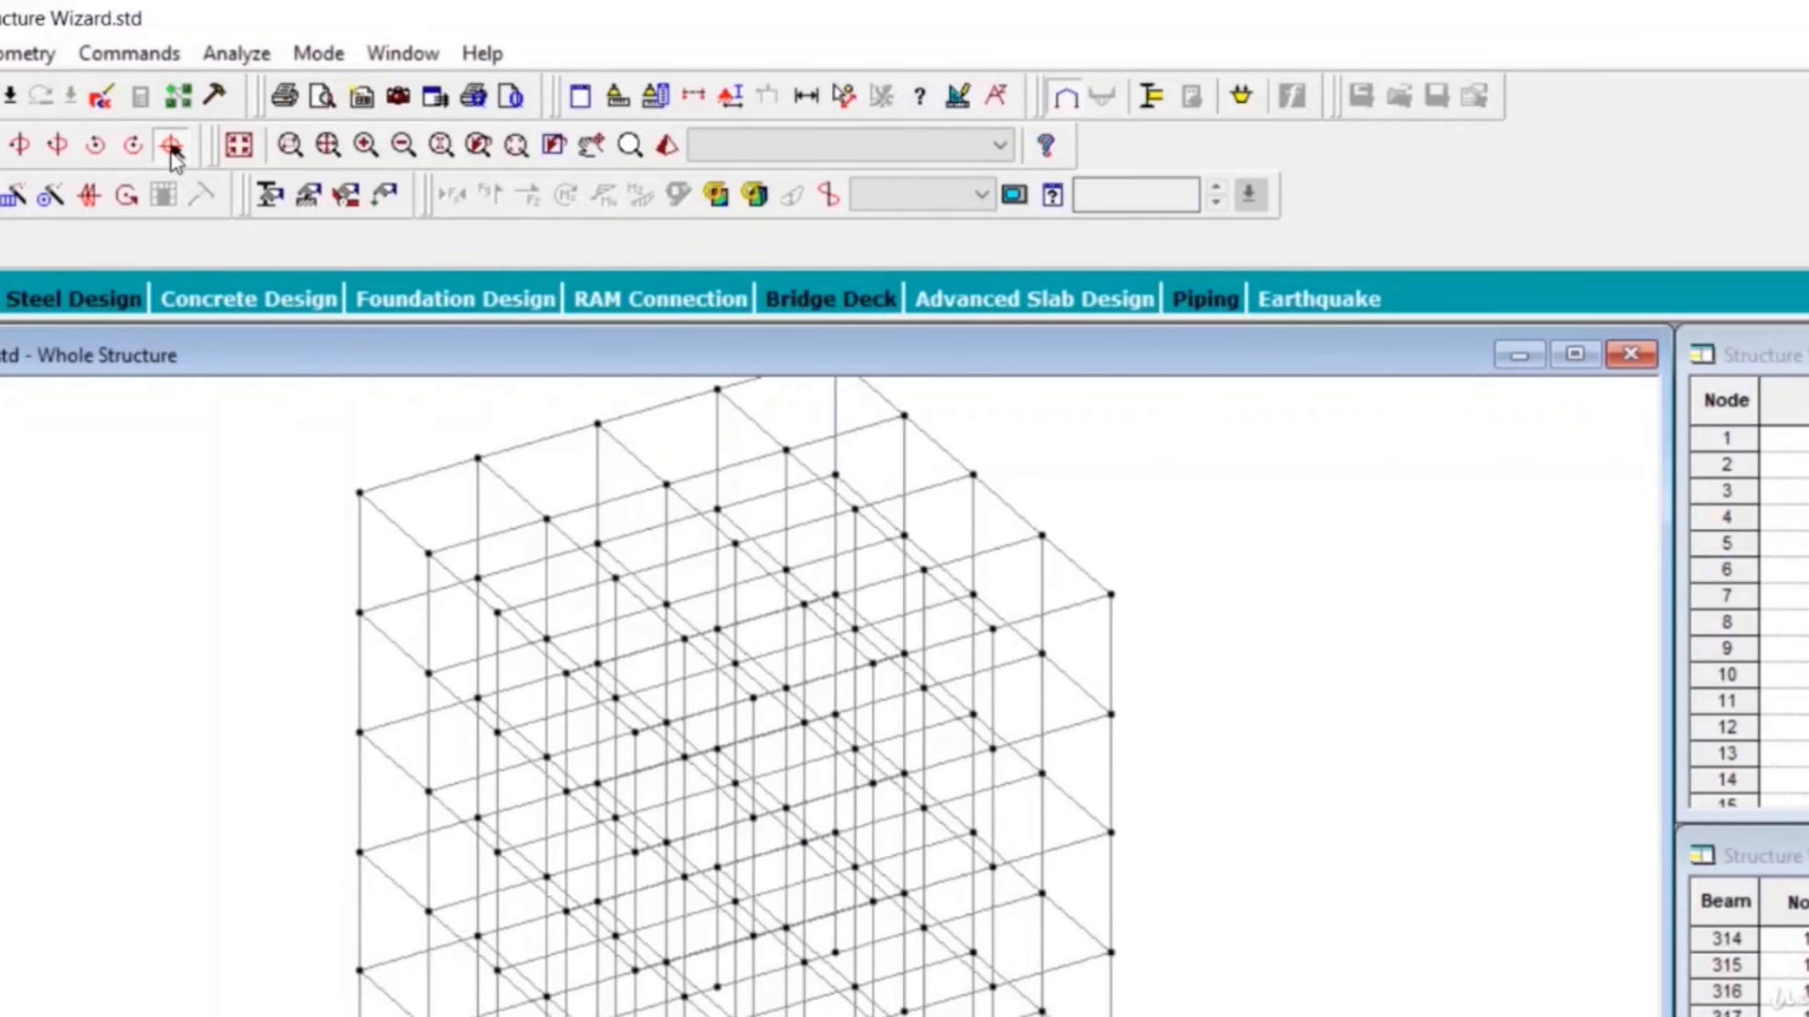
left_click(169, 146)
- Zoom in on the frame, fit it to the window extents, then zoom in and out one step each
scroll(696, 944, "down", 4)
scroll(696, 944, "up", 5)
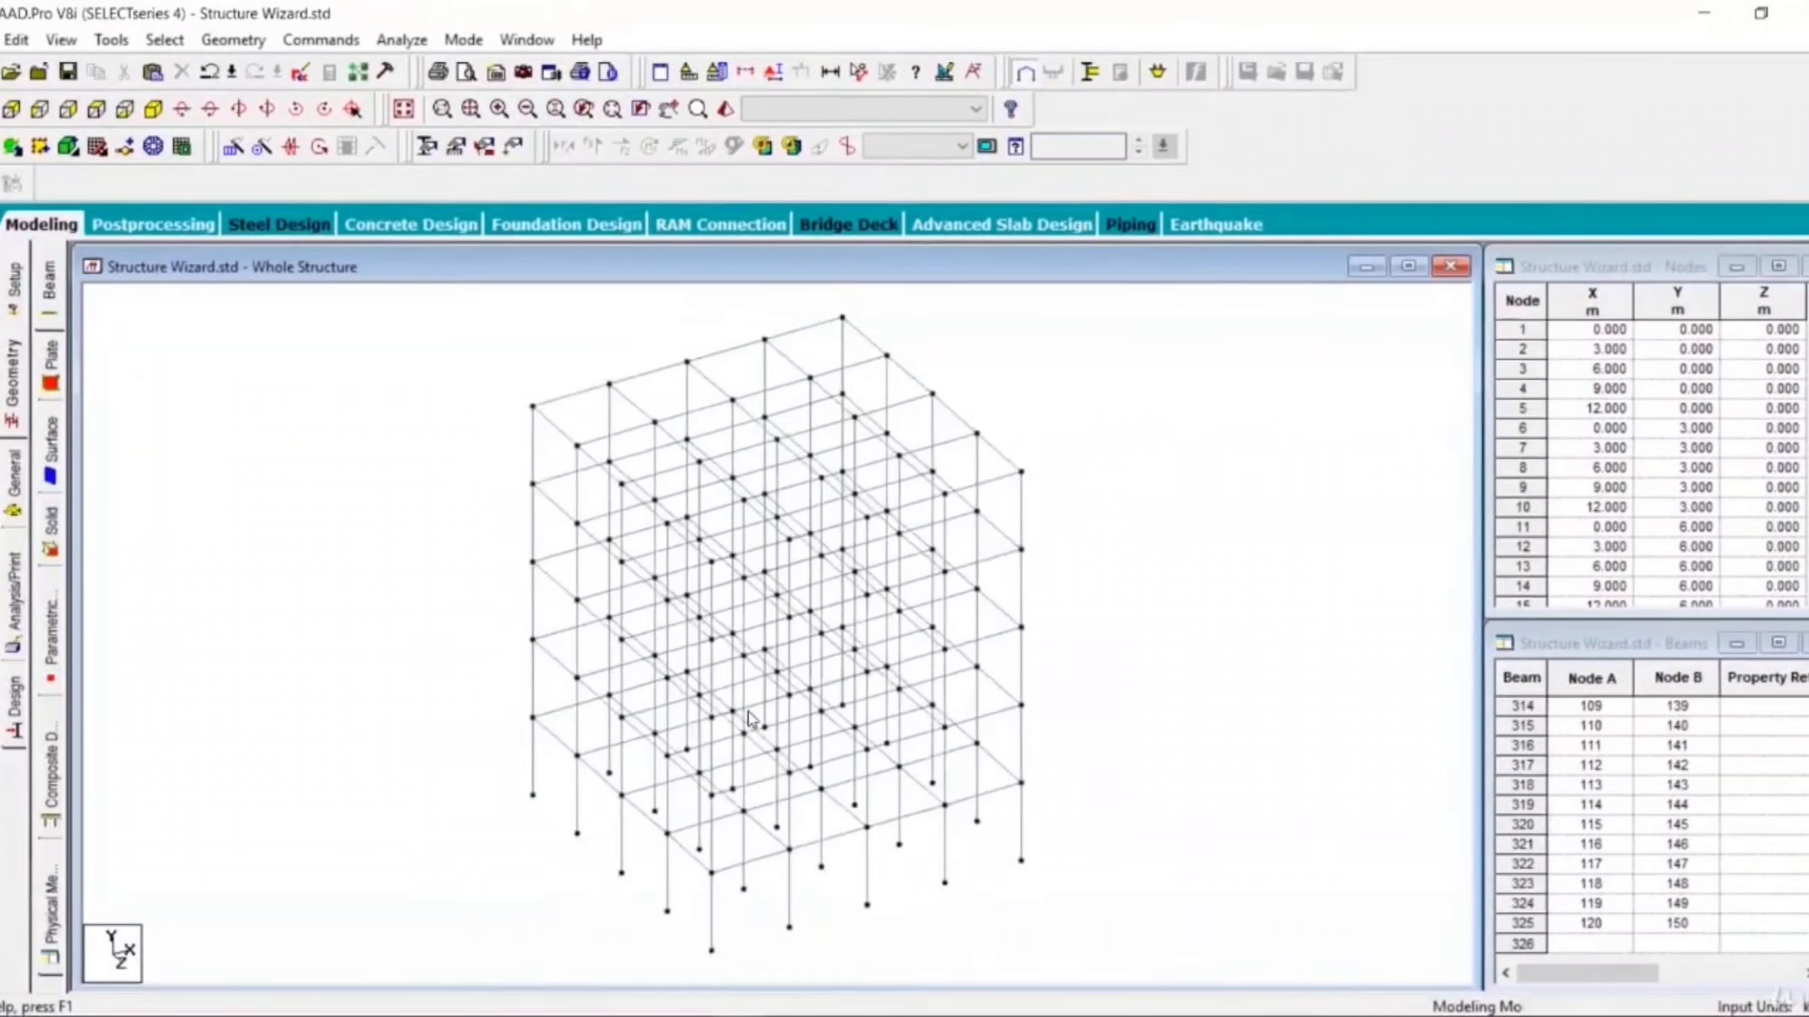
scroll(754, 719, "up", 6)
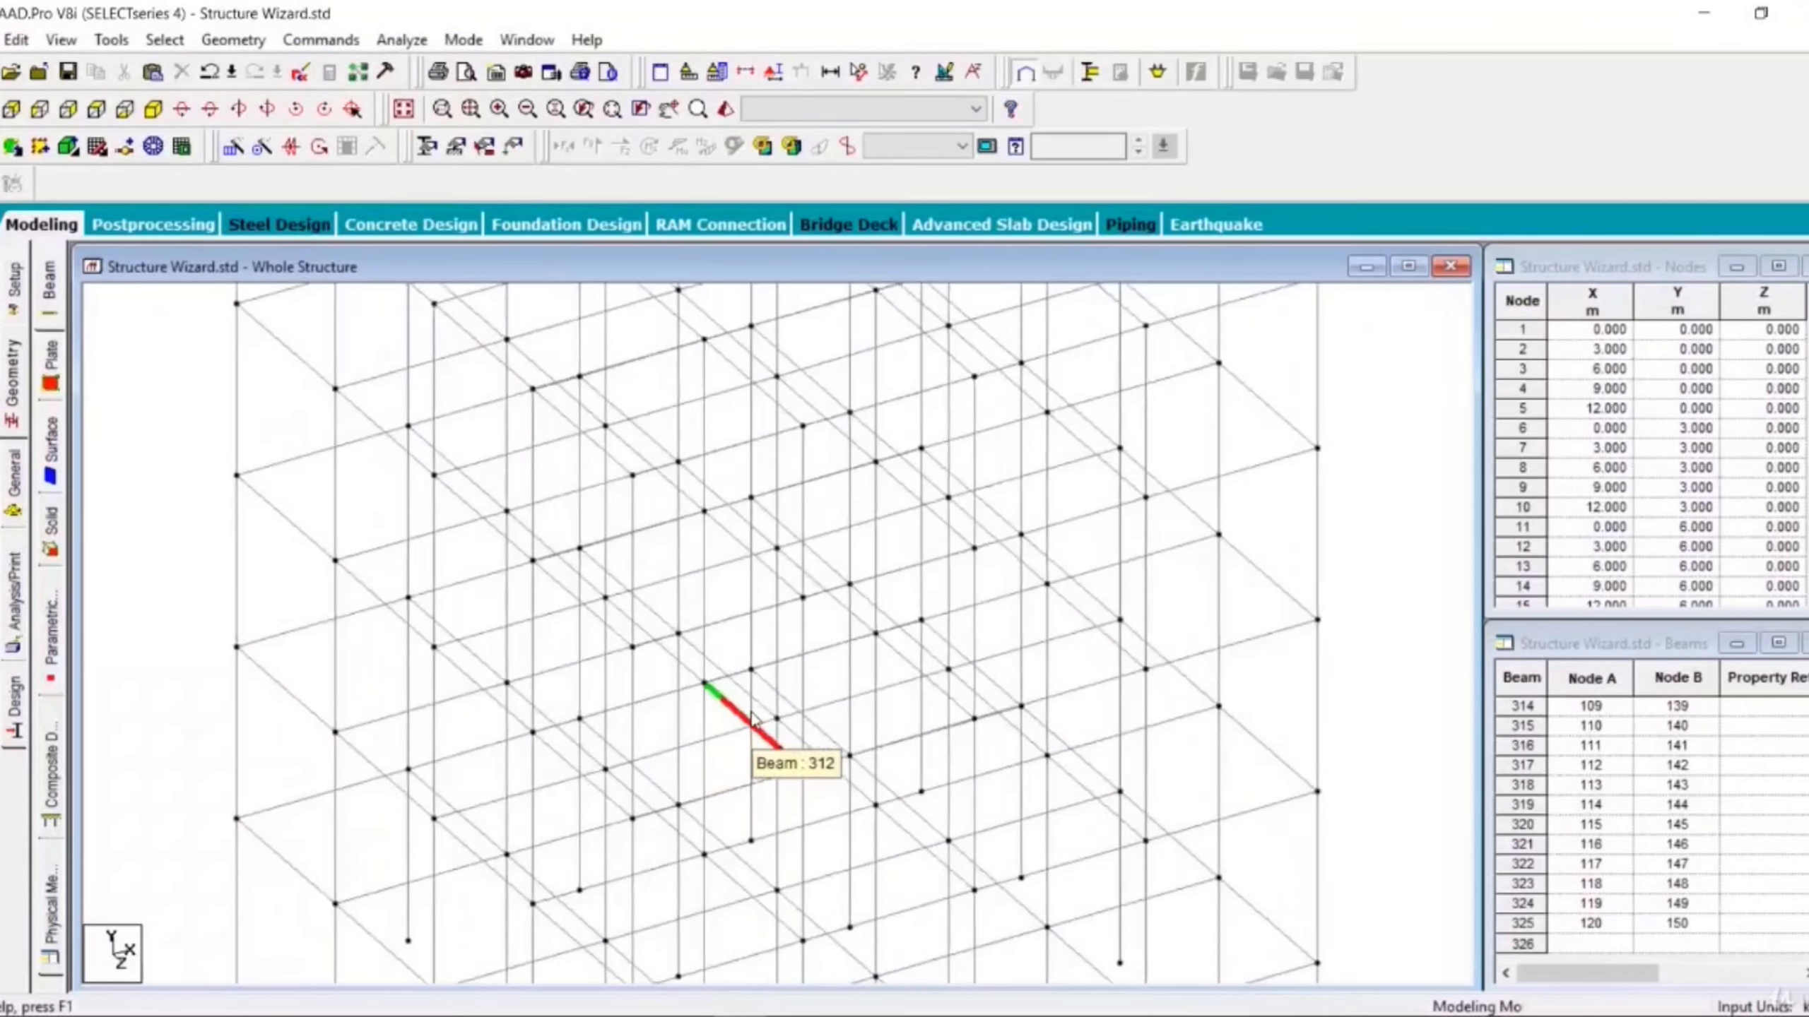
scroll(756, 719, "up", 3)
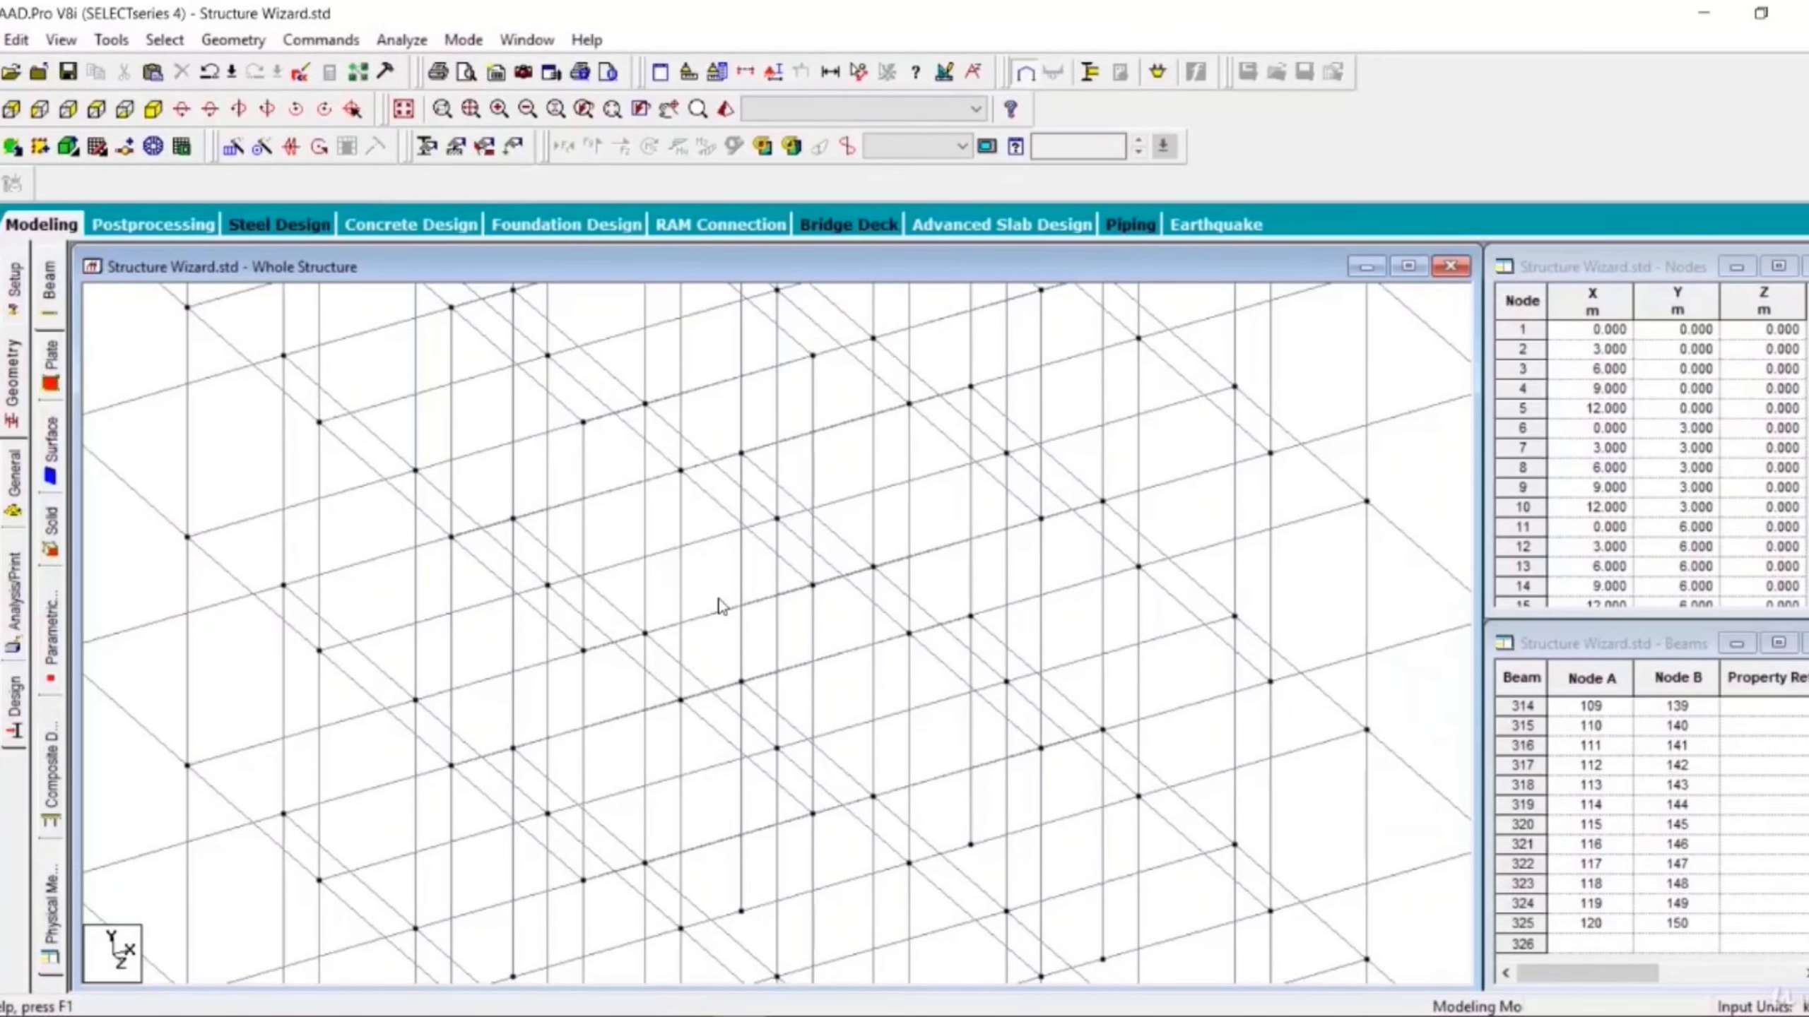
left_click(471, 113)
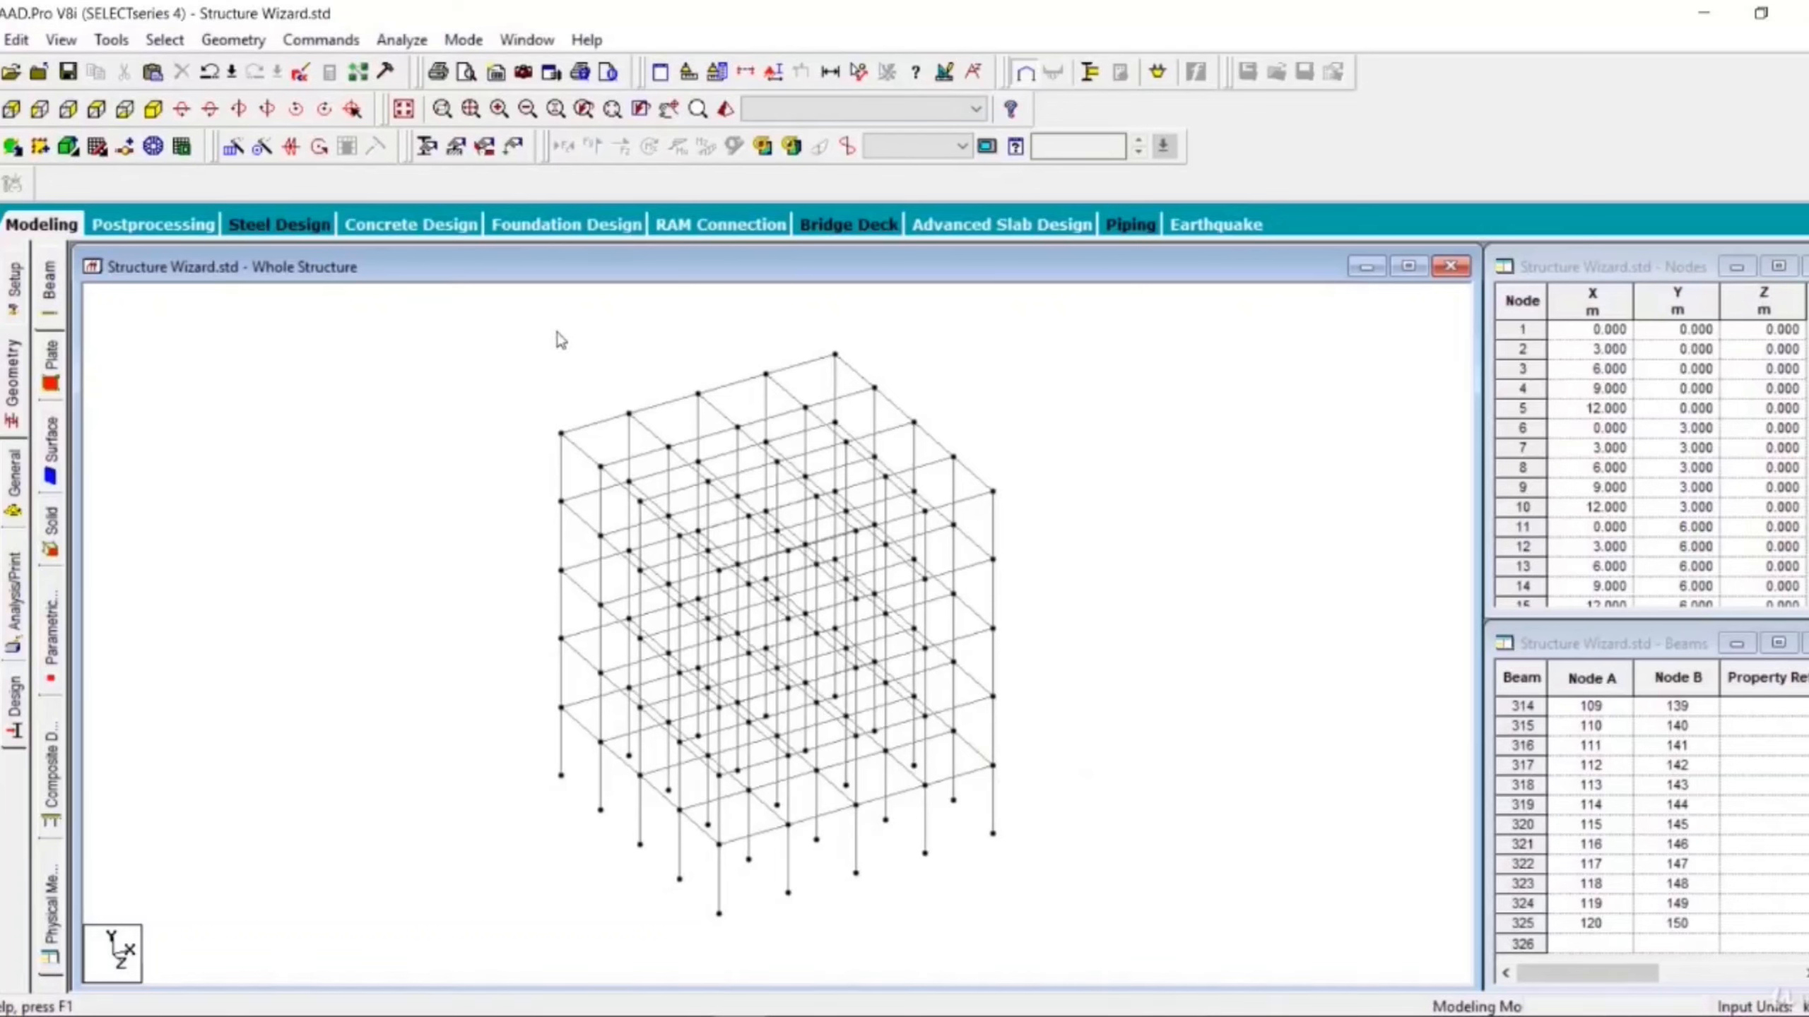
left_click(498, 112)
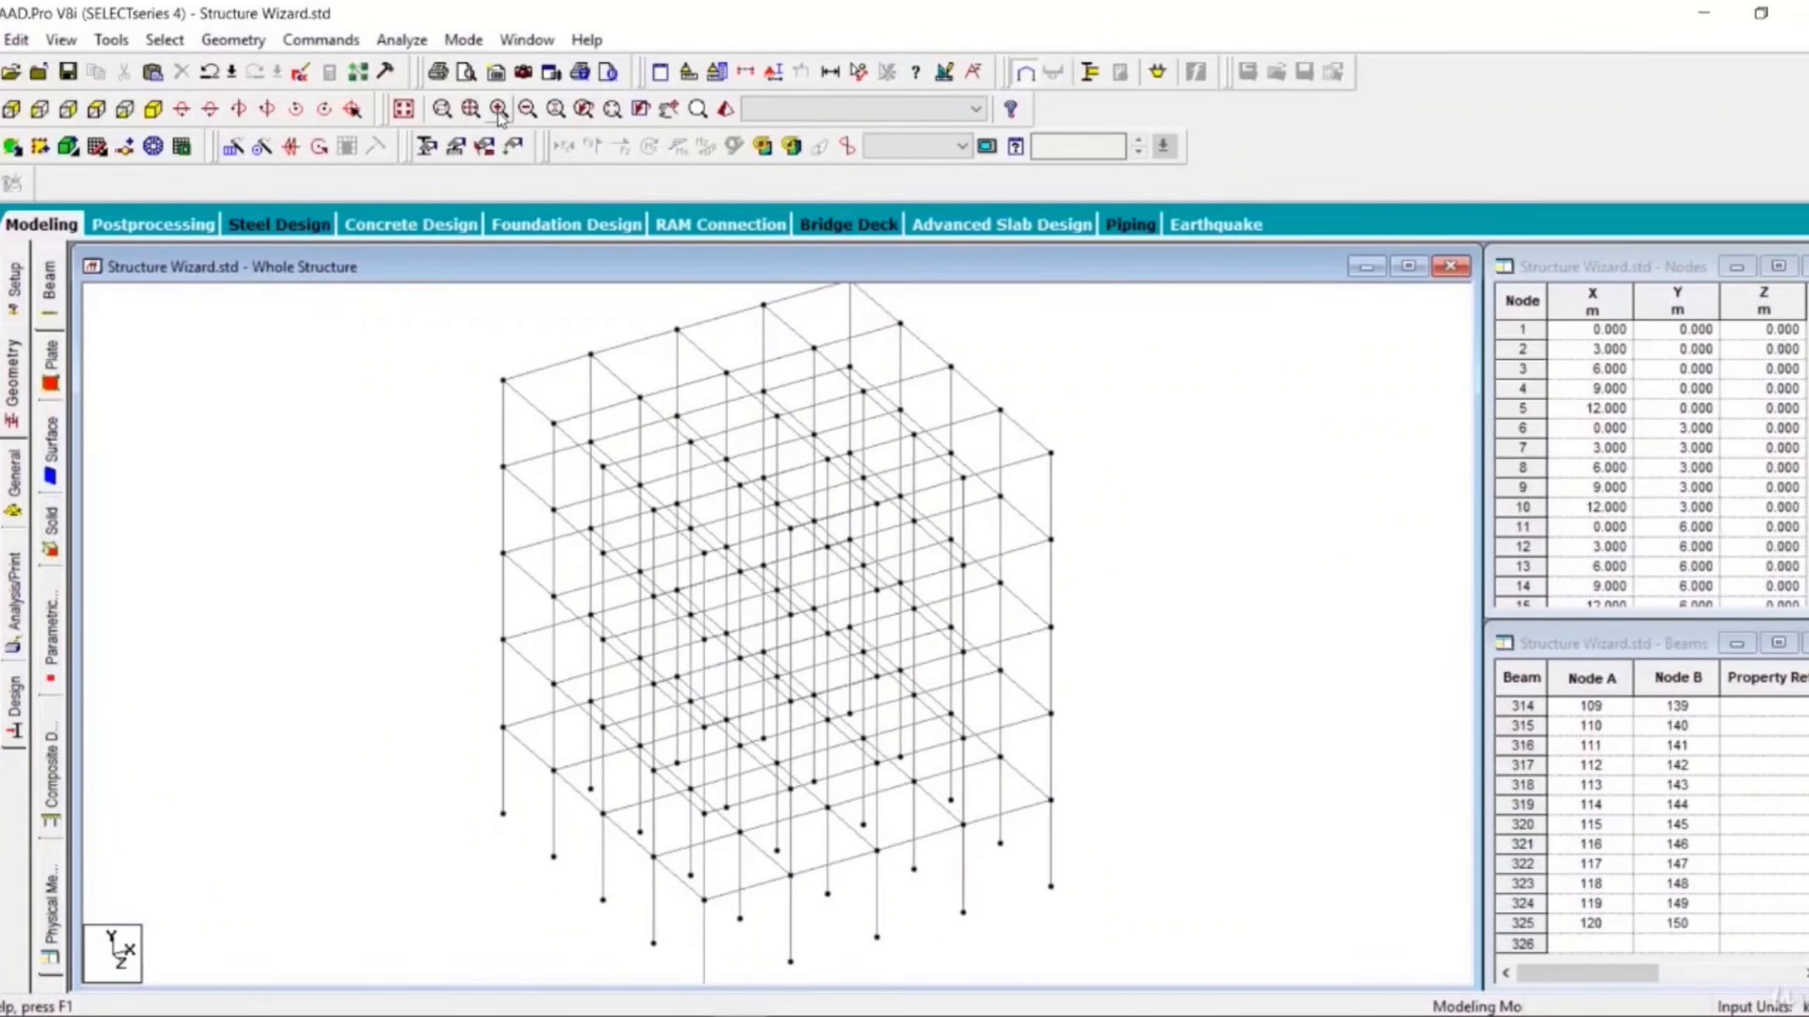
left_click(533, 111)
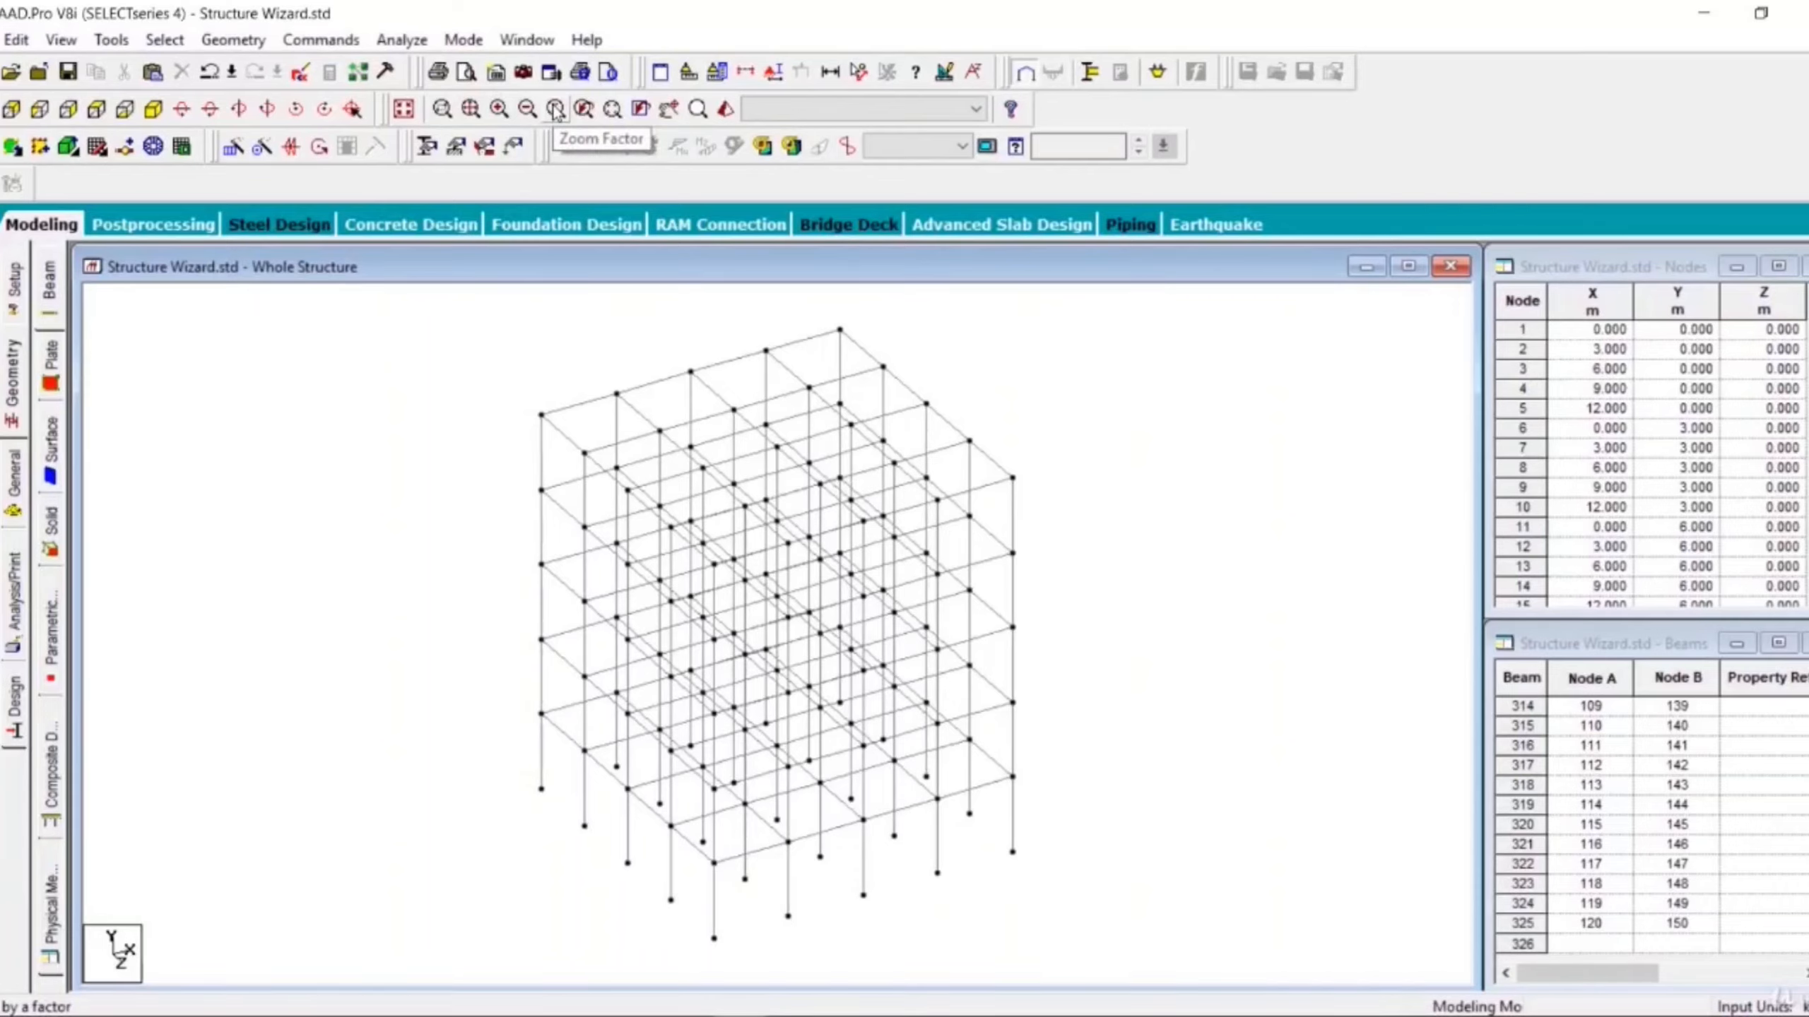
- Zoom the view by a factor of 2, then return to the previous zoom state
left_click(556, 111)
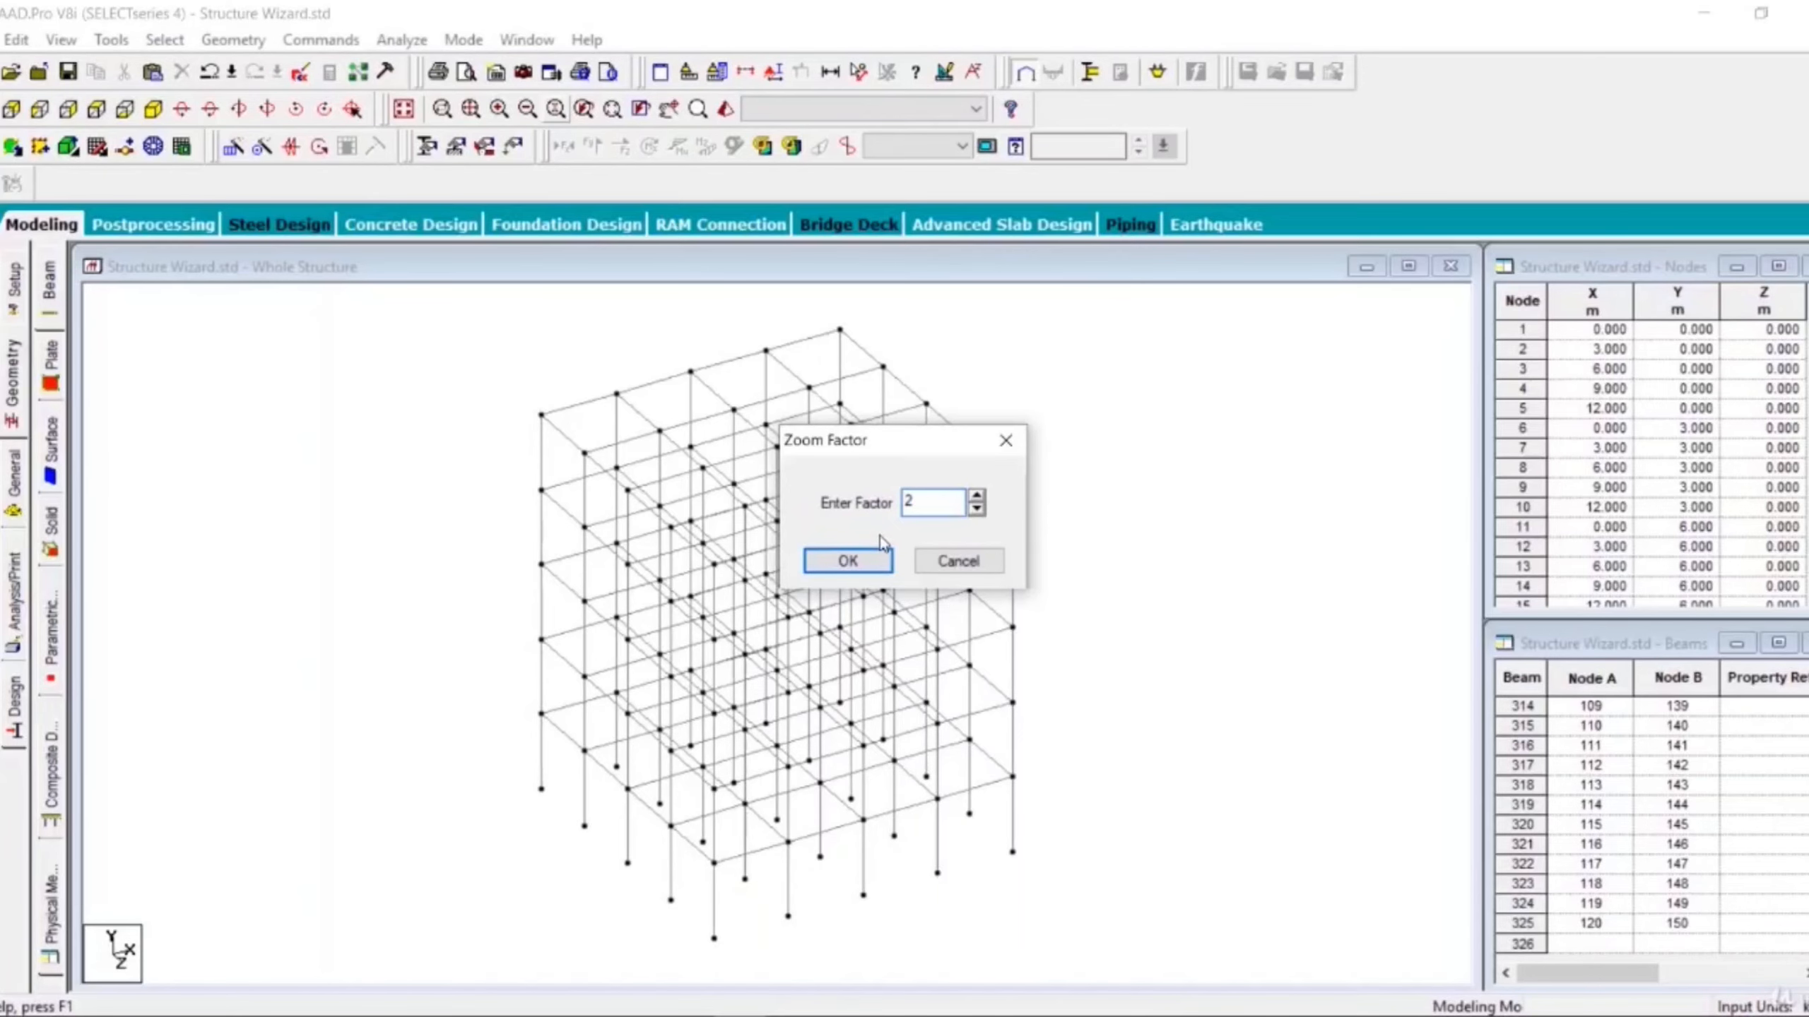
left_click(850, 561)
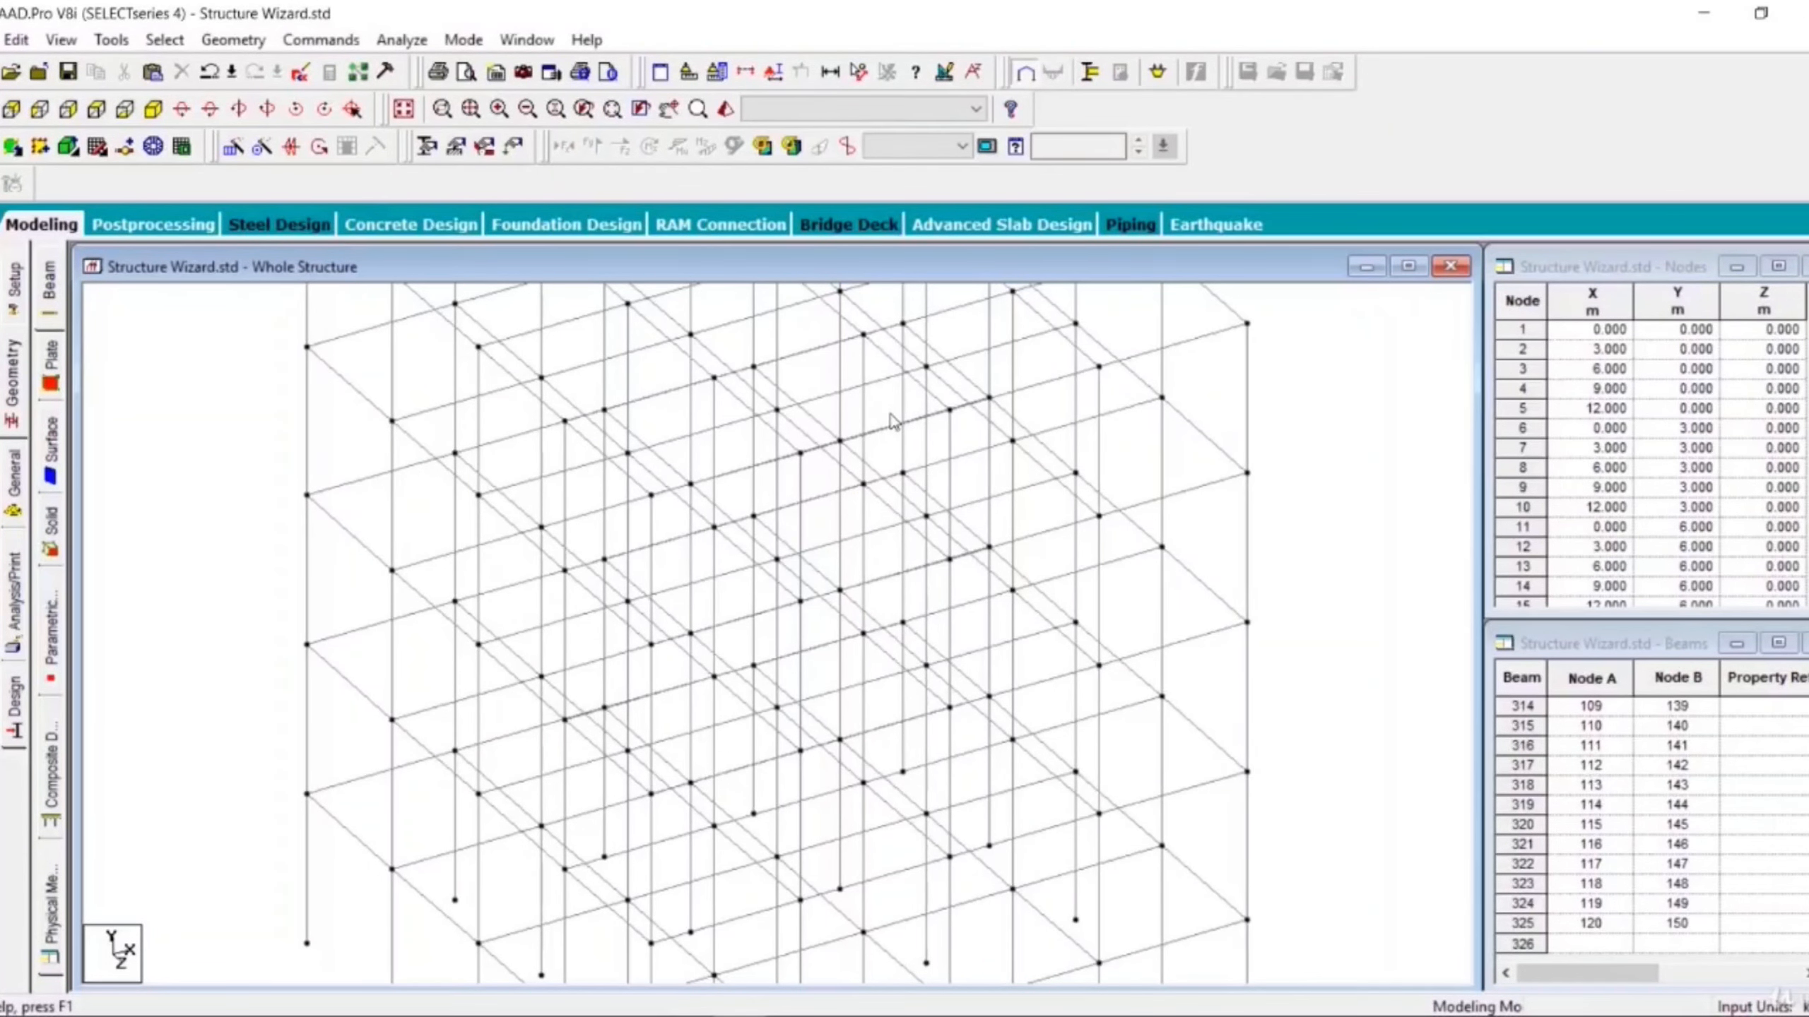
left_click(584, 113)
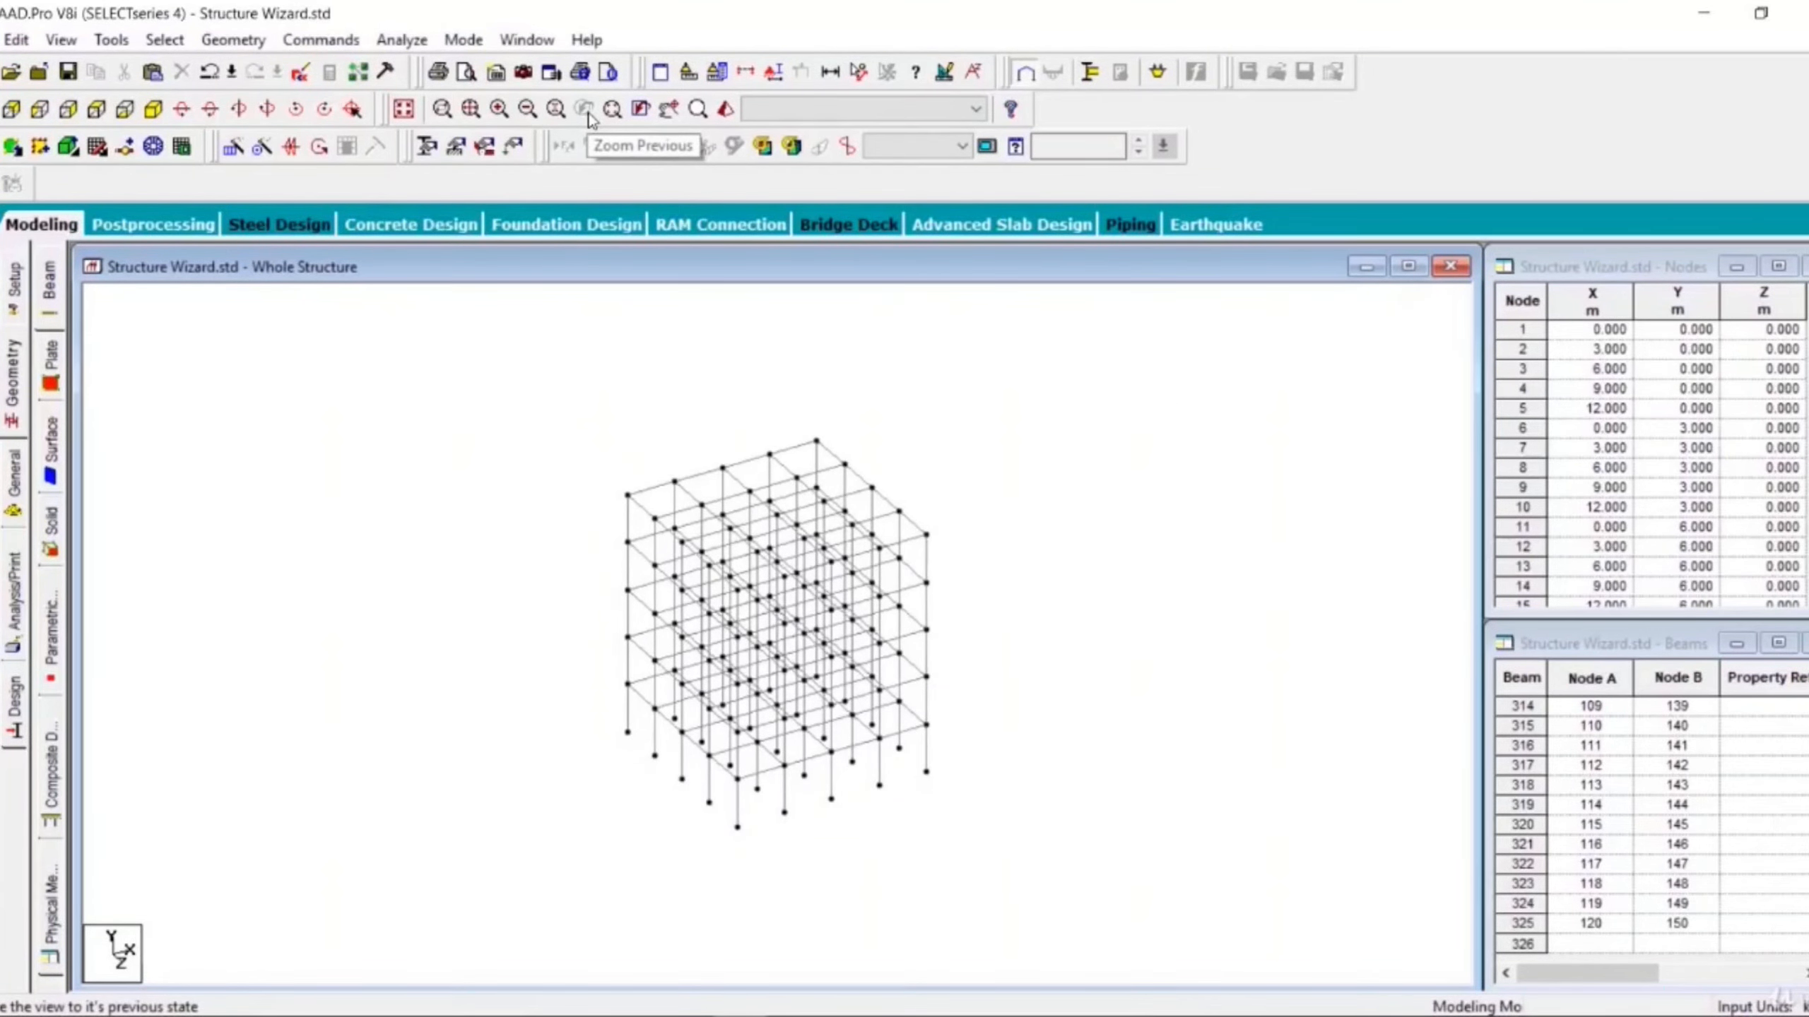
- Zoom toward the frame's top corner, select three top beams there, clear the selection and restore the previous selection
scroll(753, 491, "up", 2)
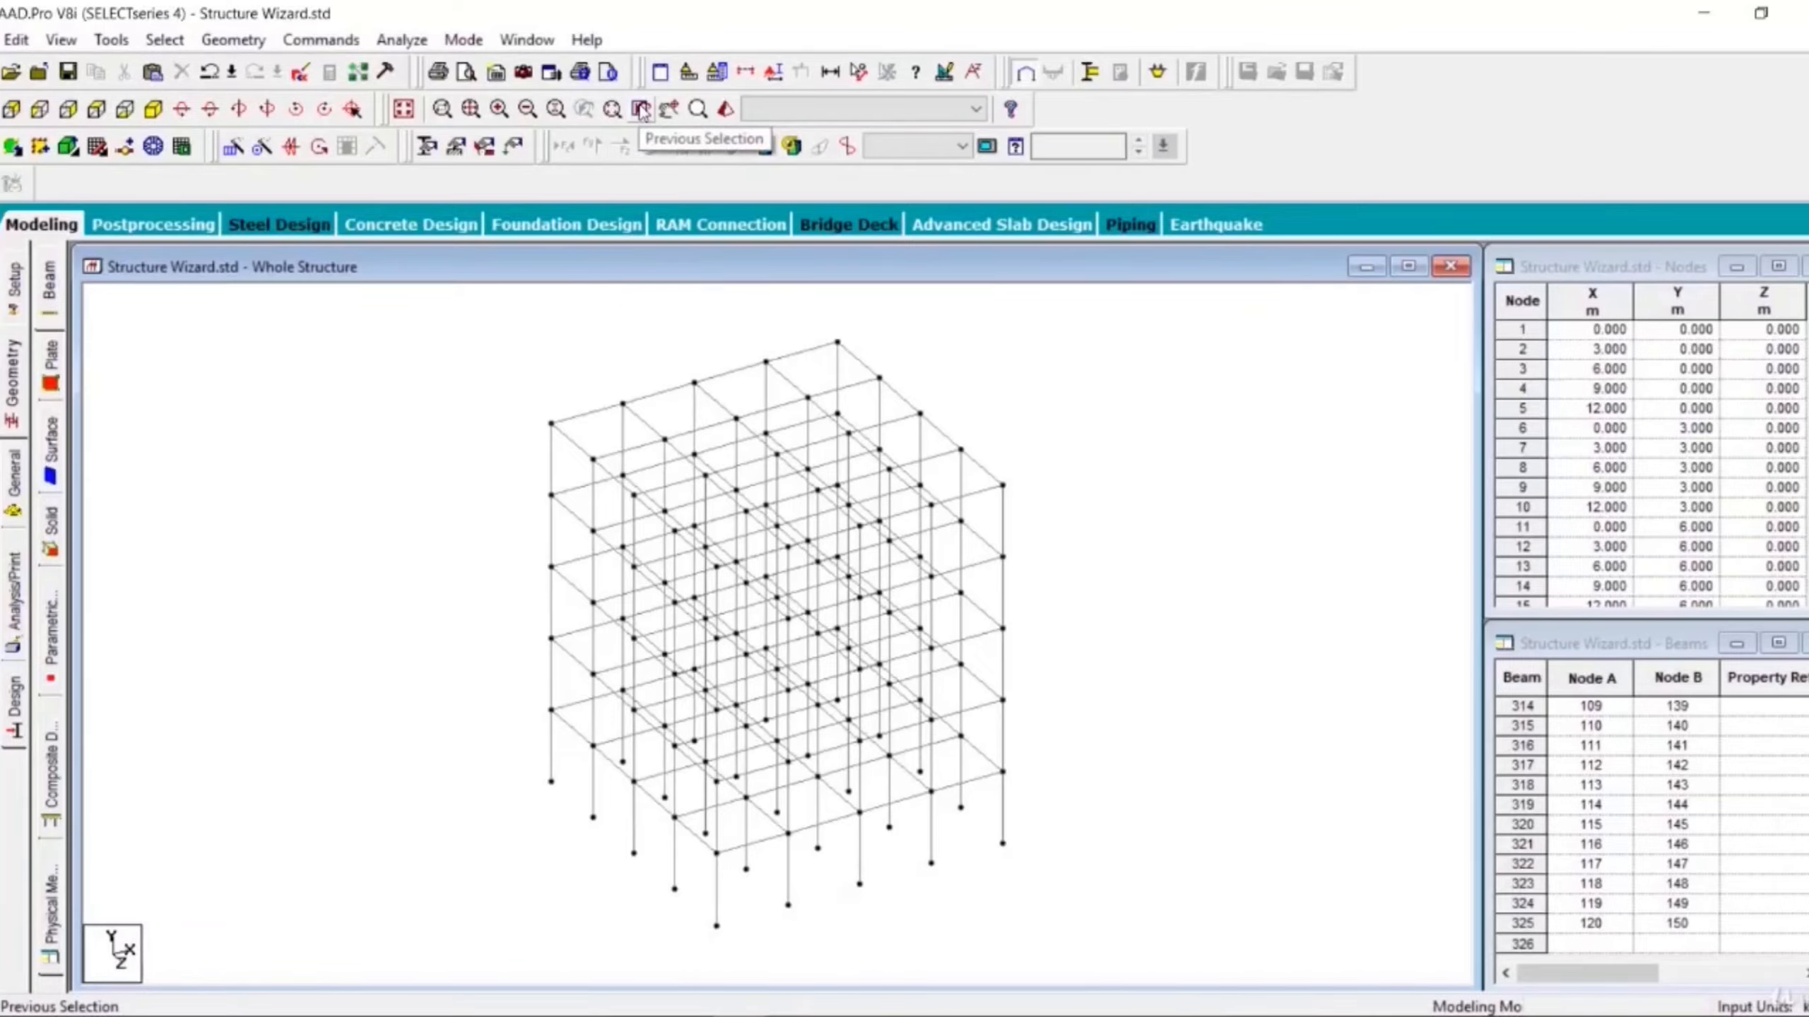
scroll(513, 506, "up", 5)
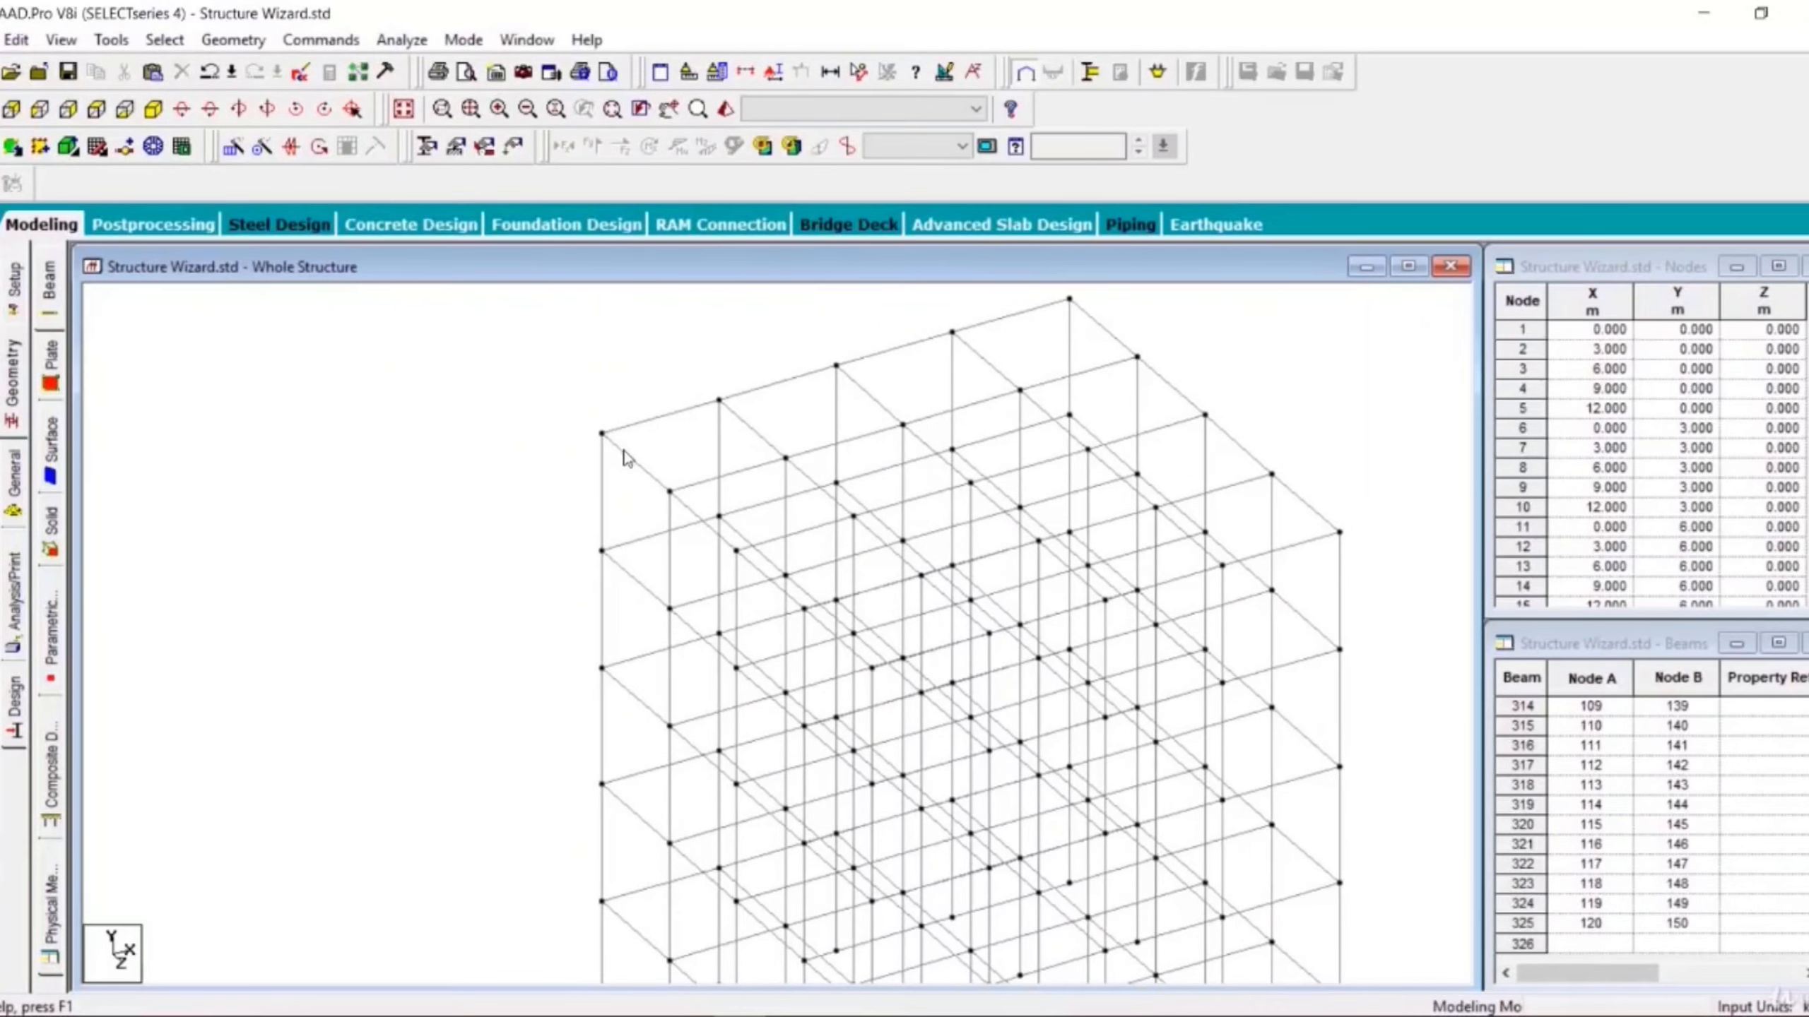
left_click(626, 455)
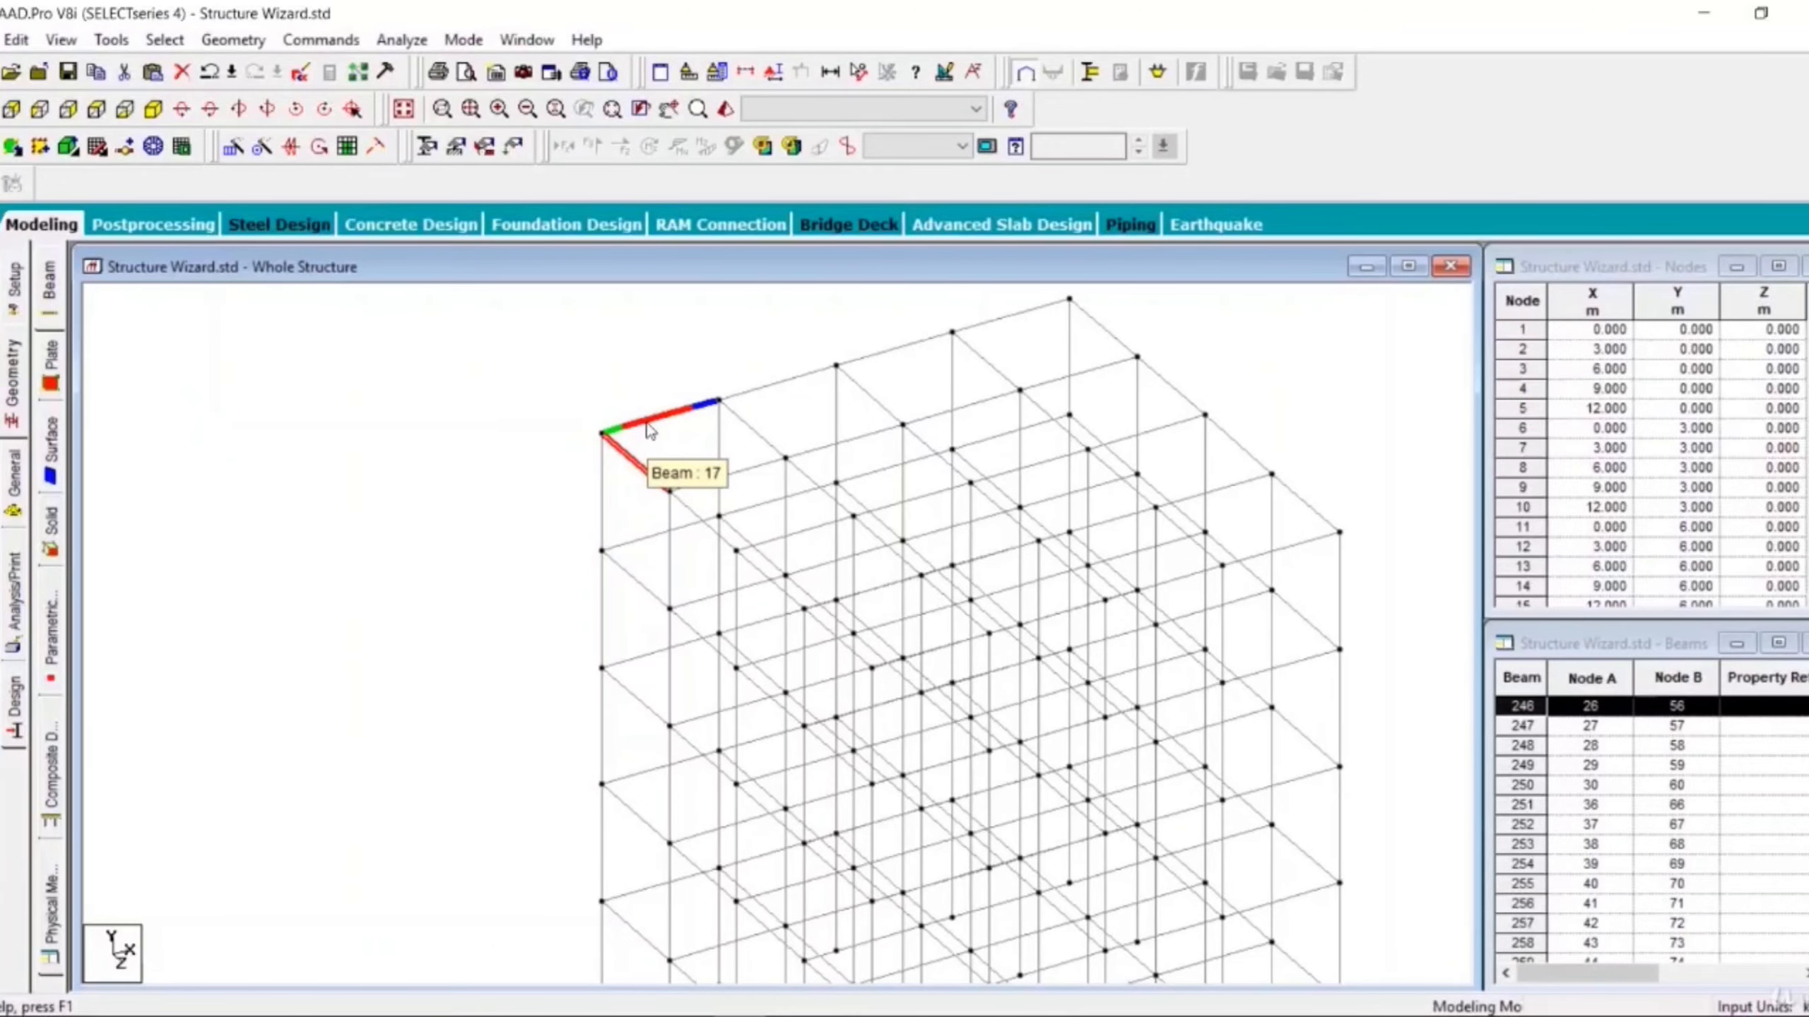
left_click(648, 426, "ctrl")
left_click(783, 383, "ctrl")
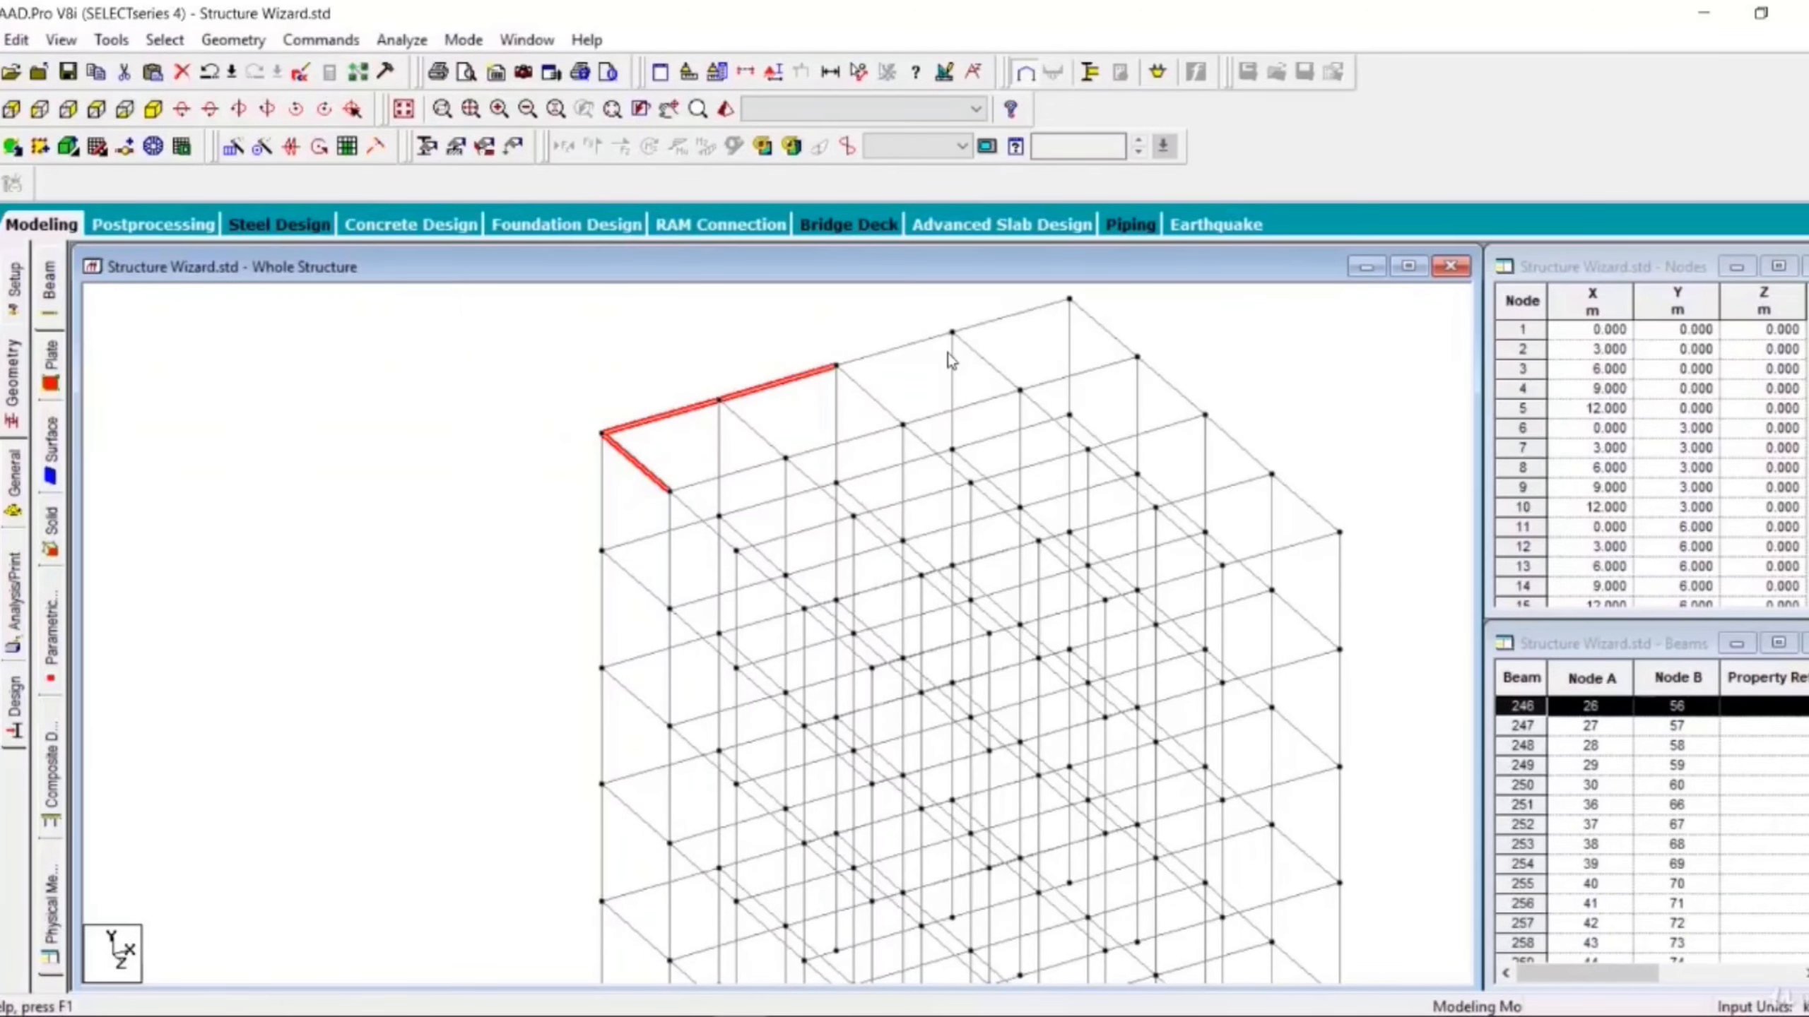
left_click(903, 352, "ctrl")
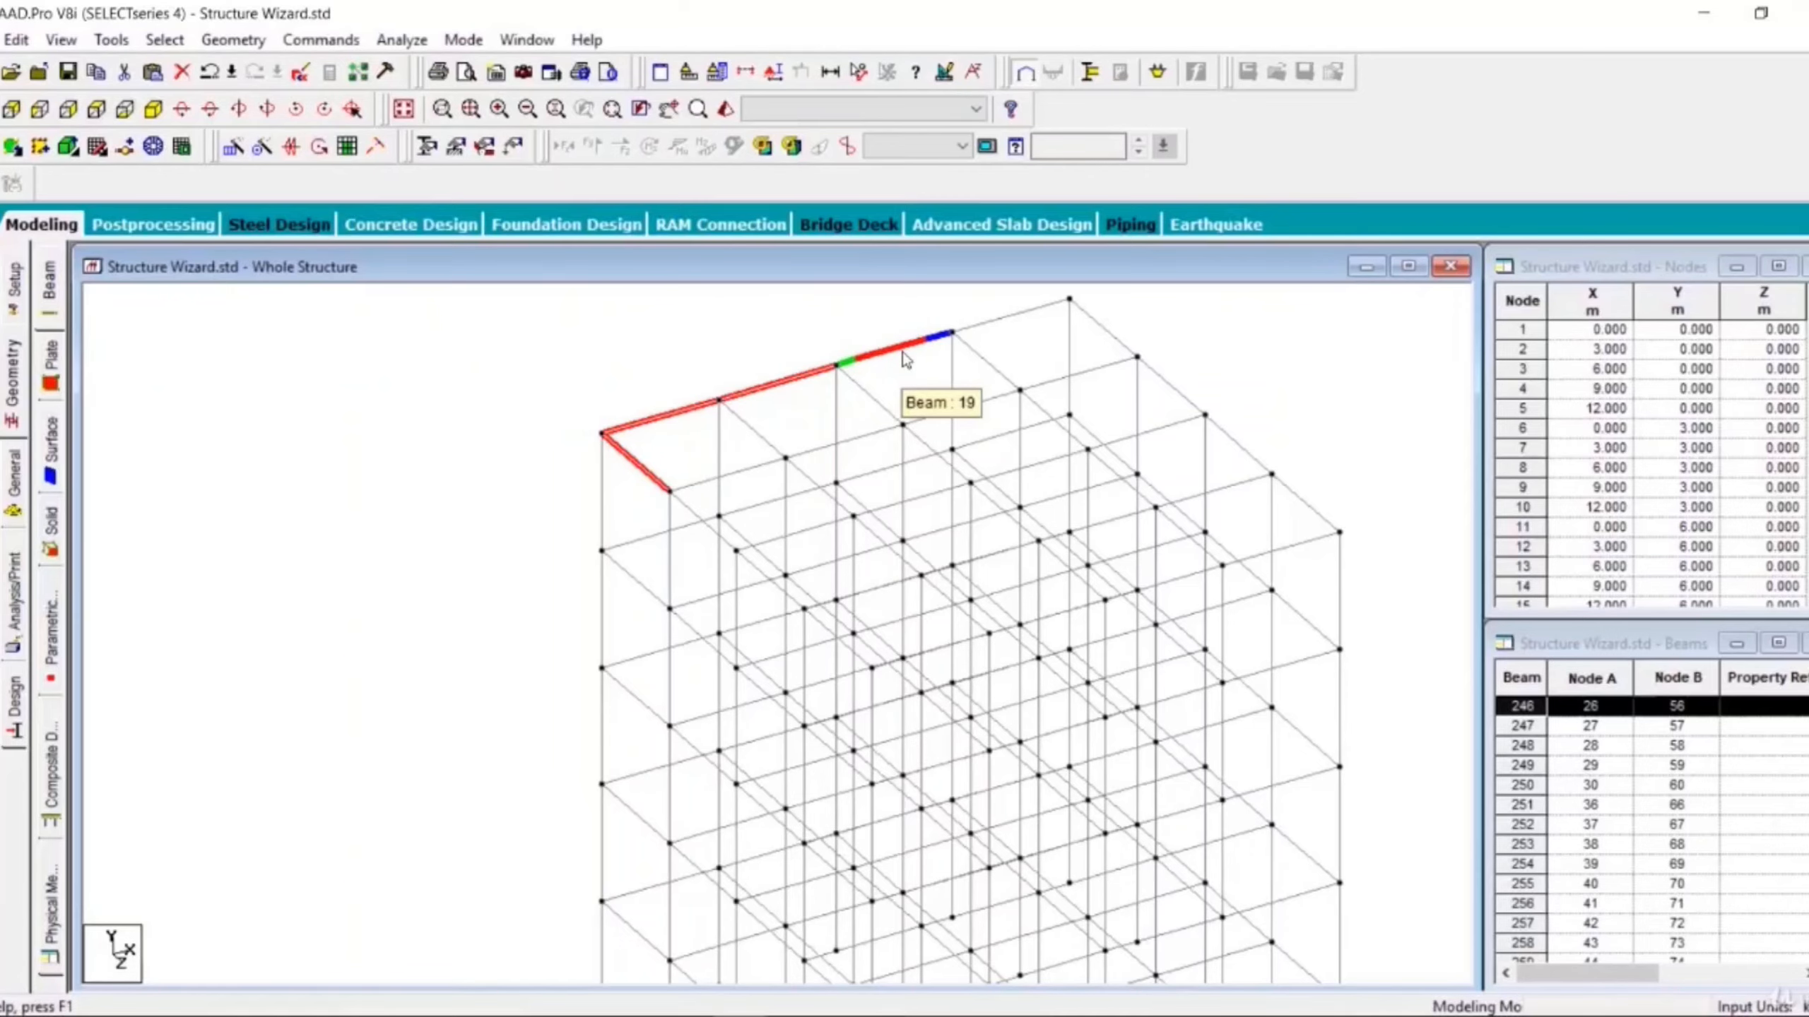
left_click(334, 412)
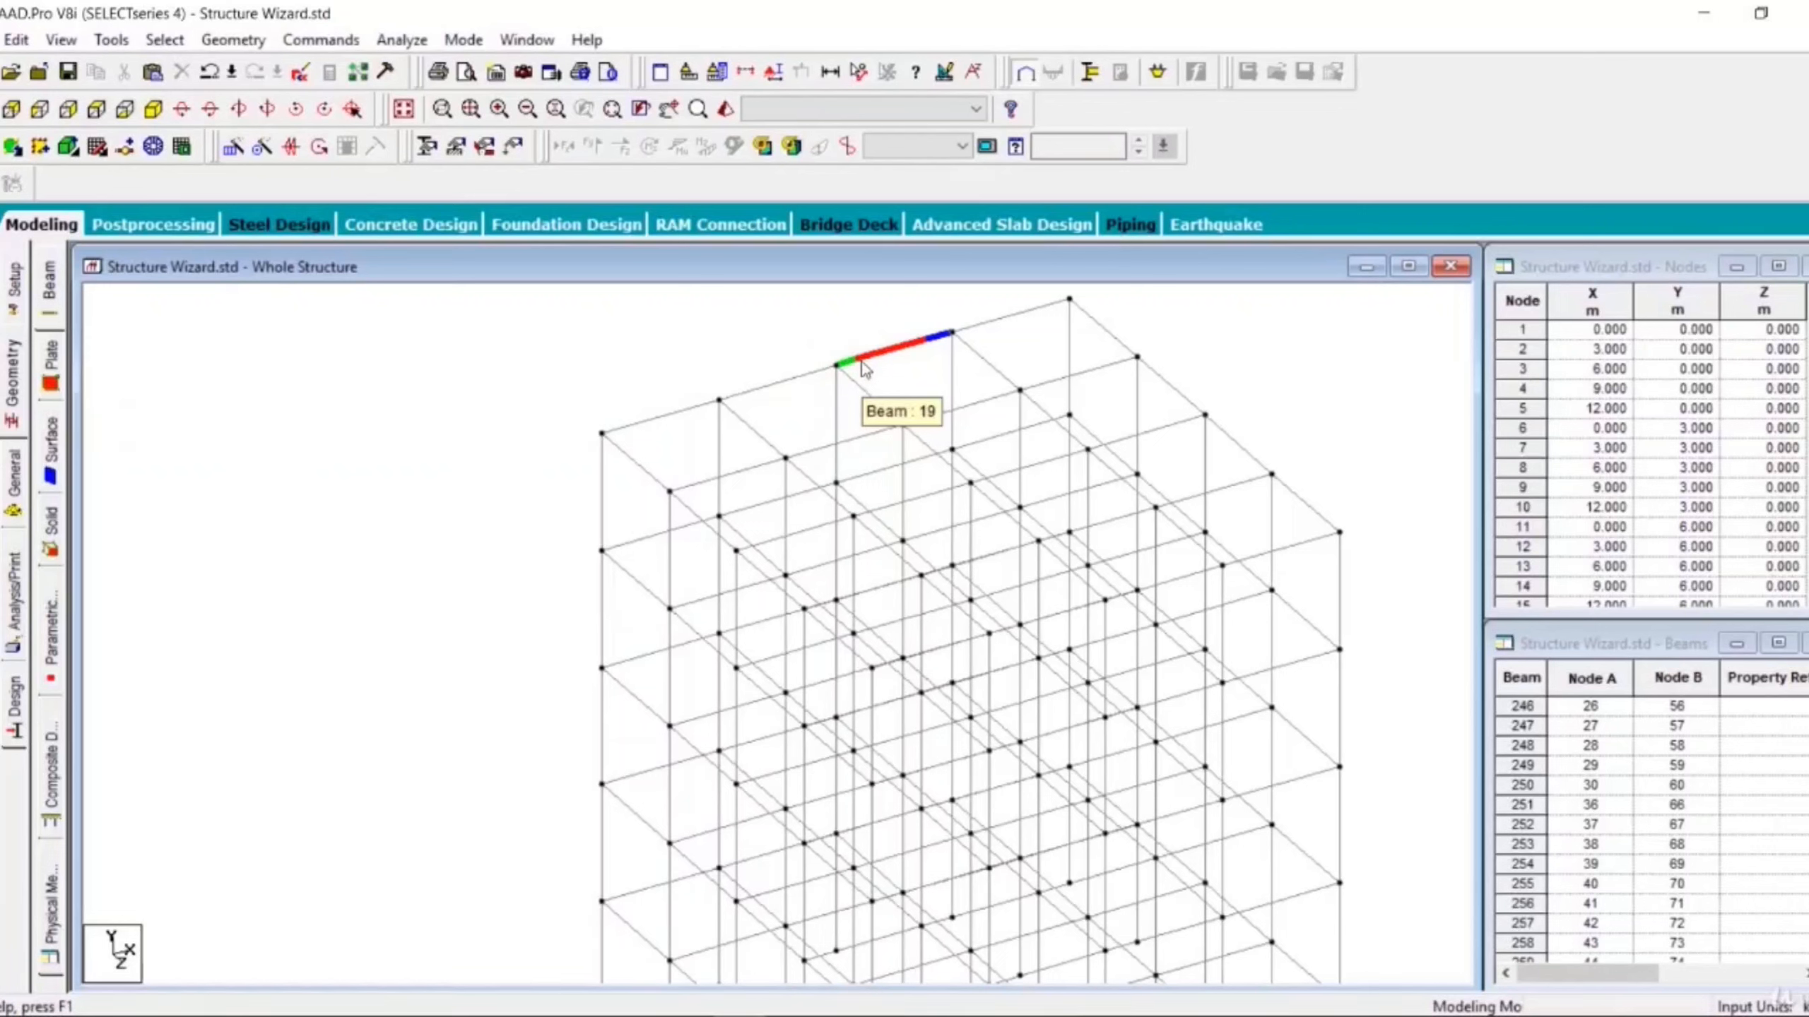
left_click(641, 110)
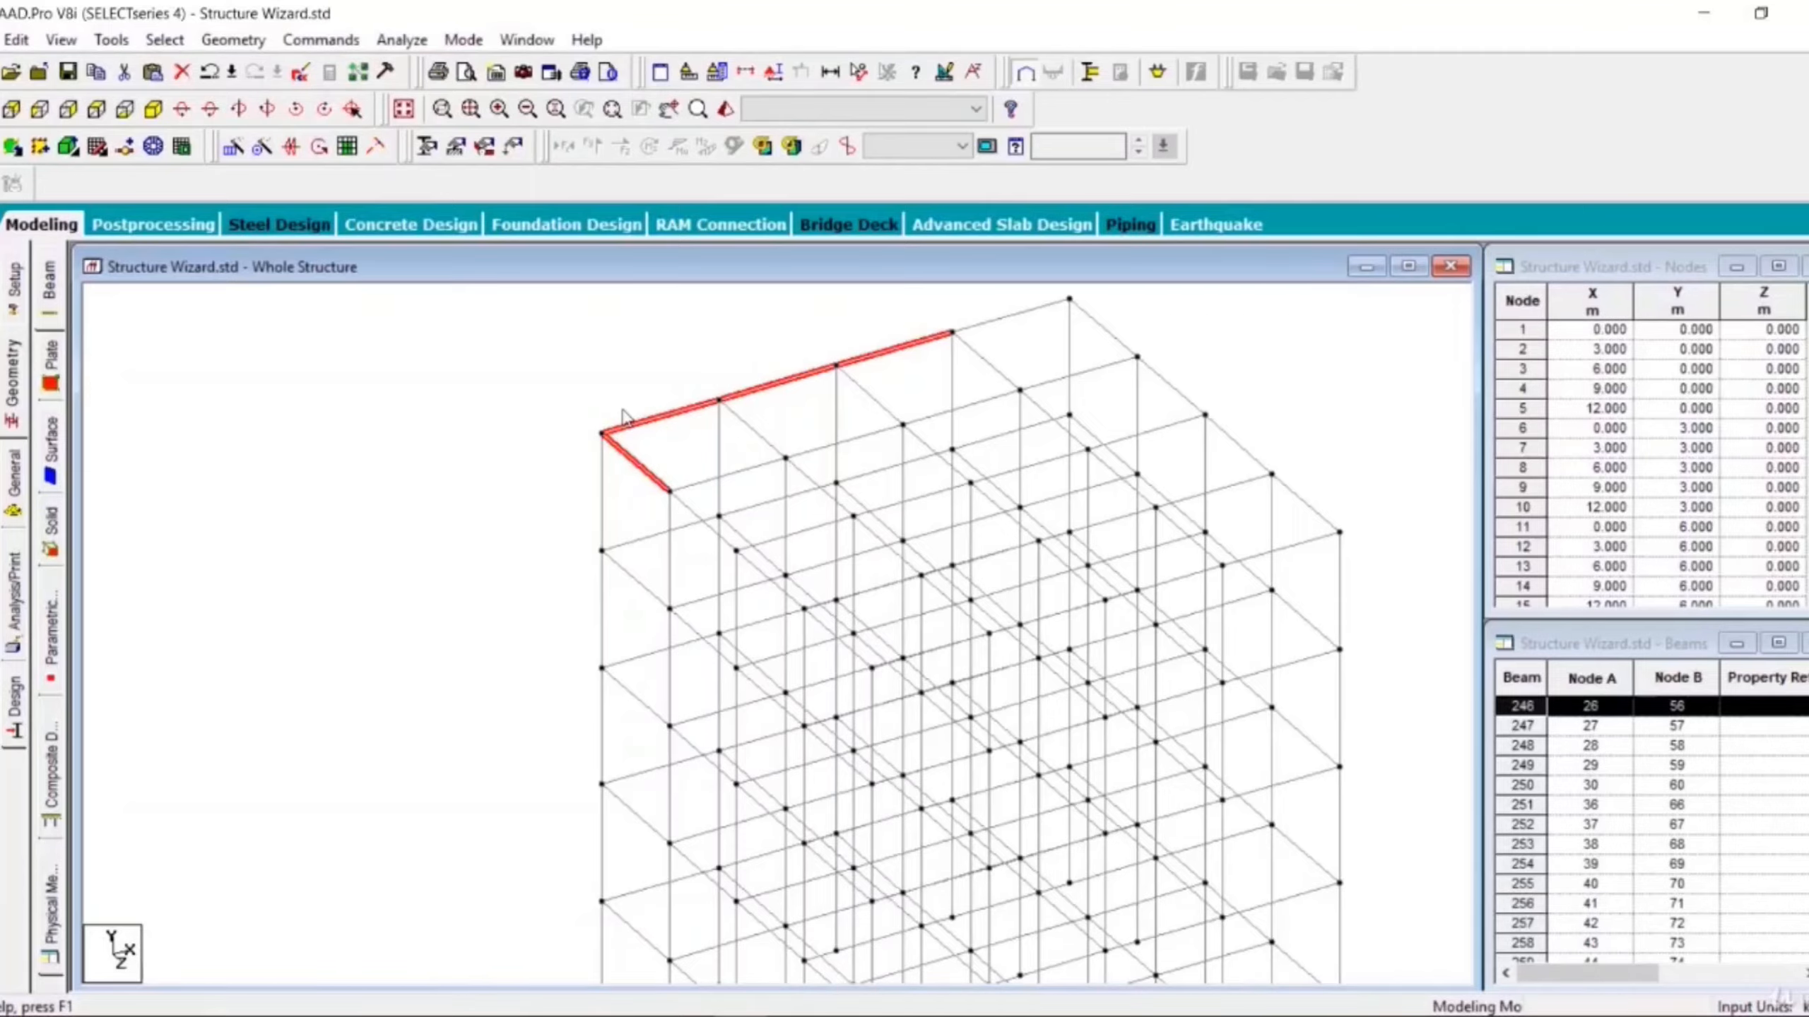
- Pan the view across the frame with the Pan tool
left_click(668, 110)
left_click_drag(852, 592, 758, 576)
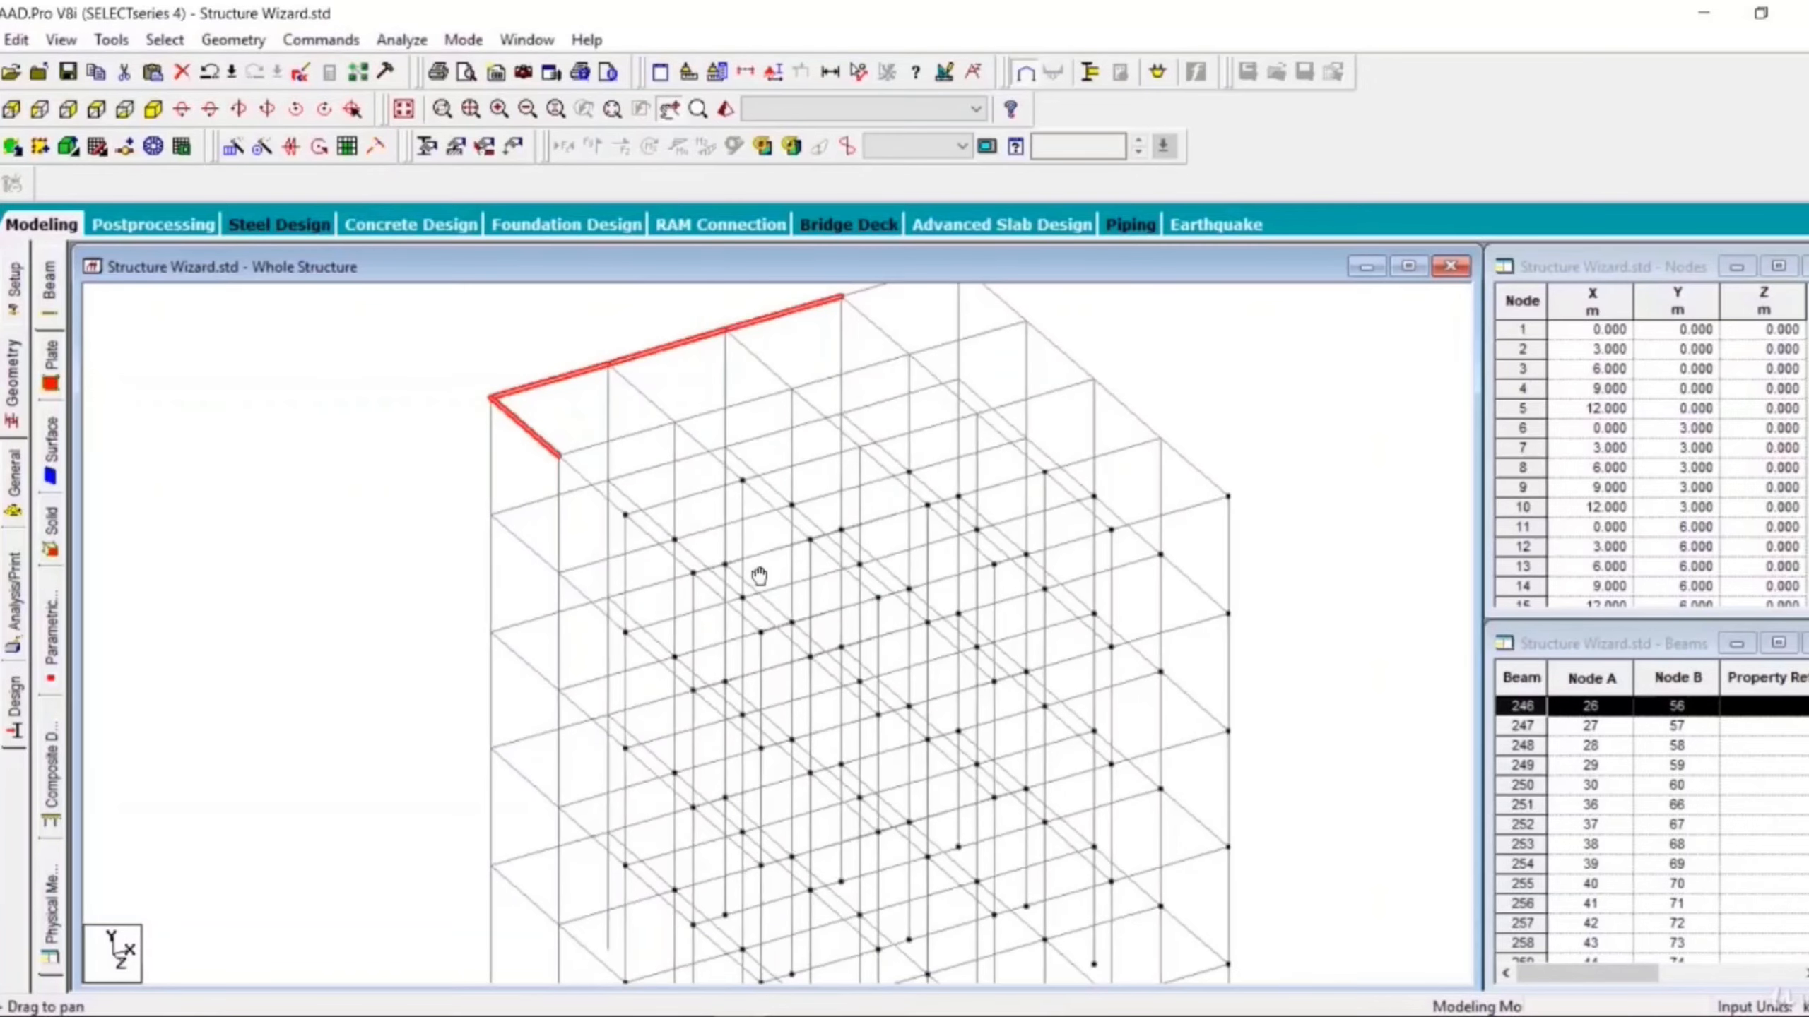
scroll(539, 438, "up", 4)
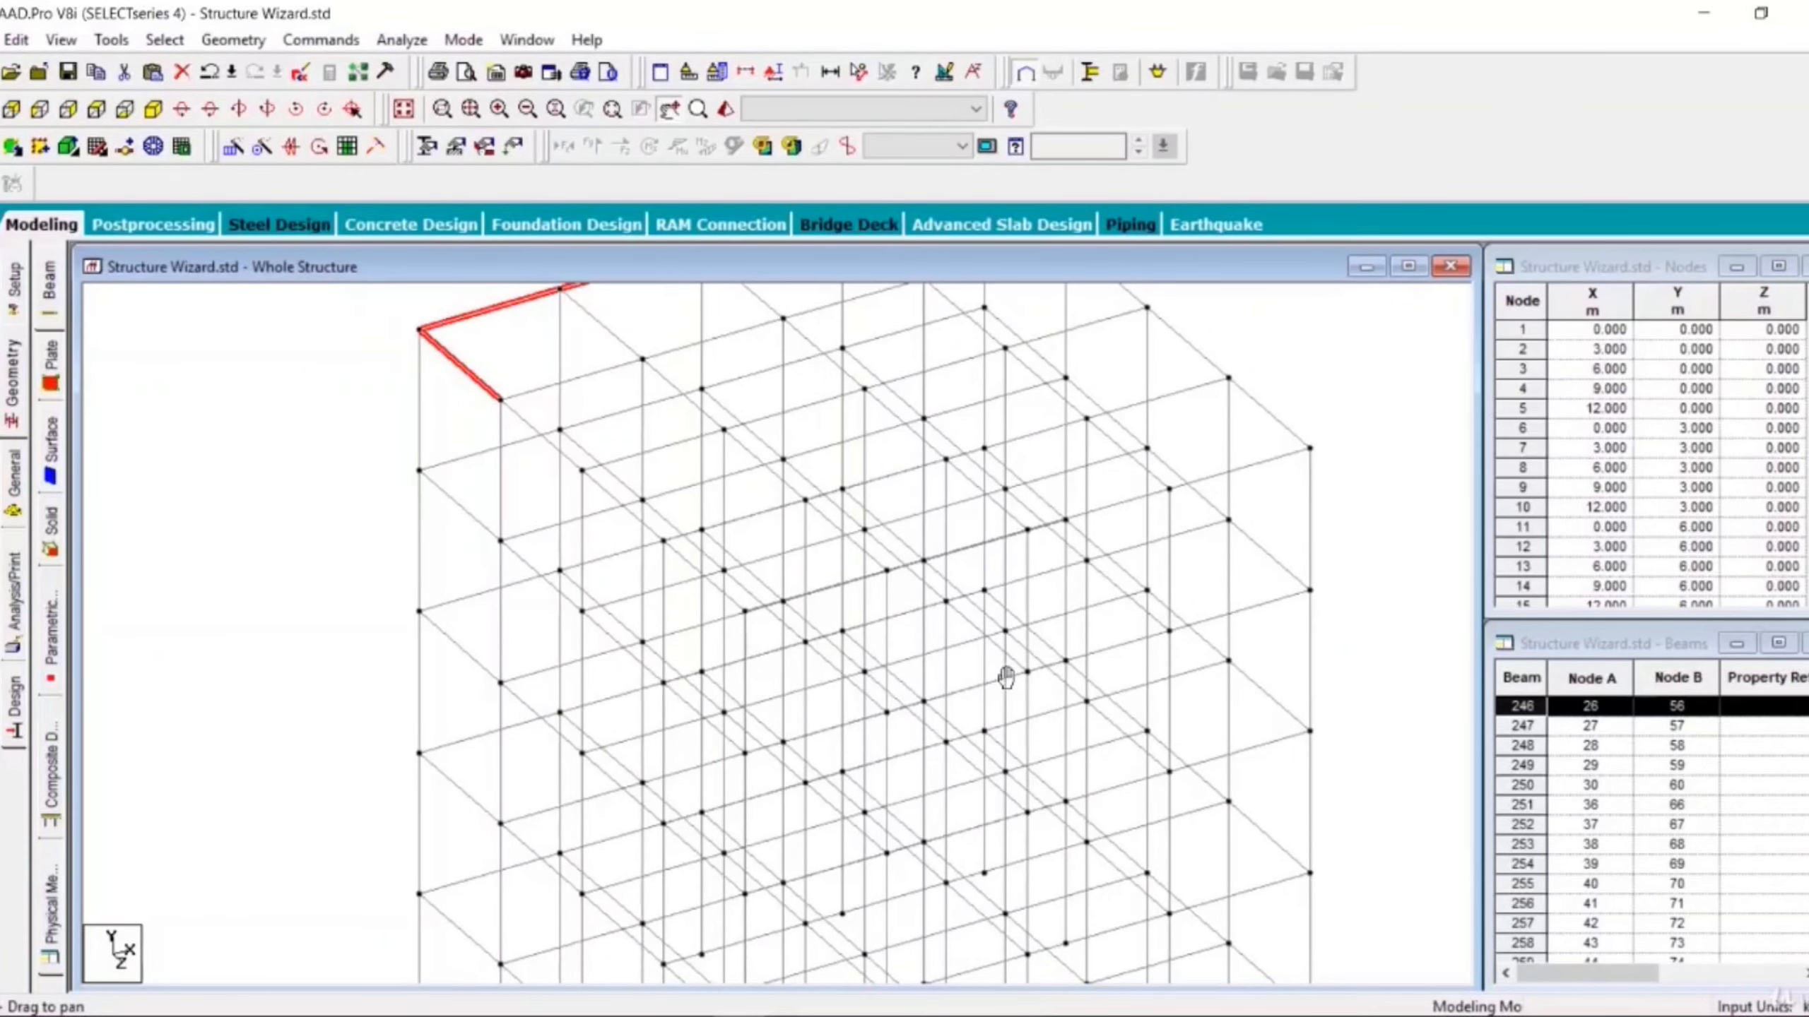
left_click_drag(1031, 619, 638, 611)
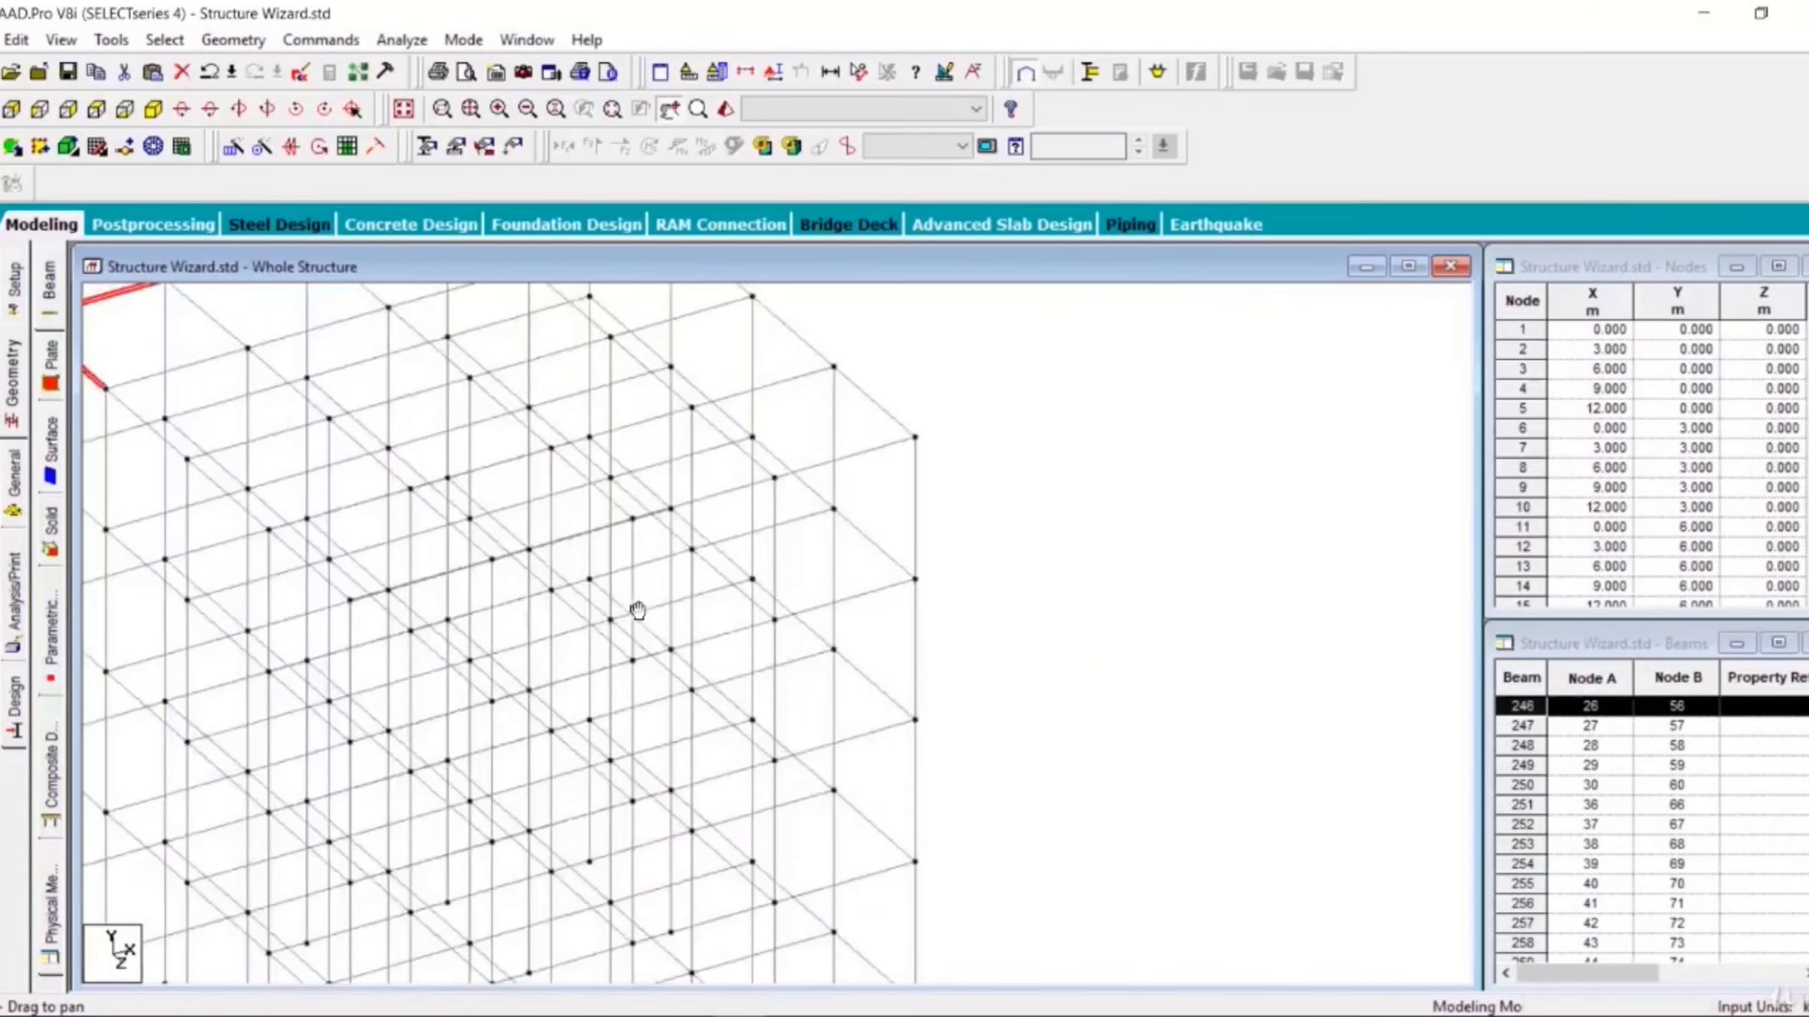
left_click_drag(553, 557, 851, 574)
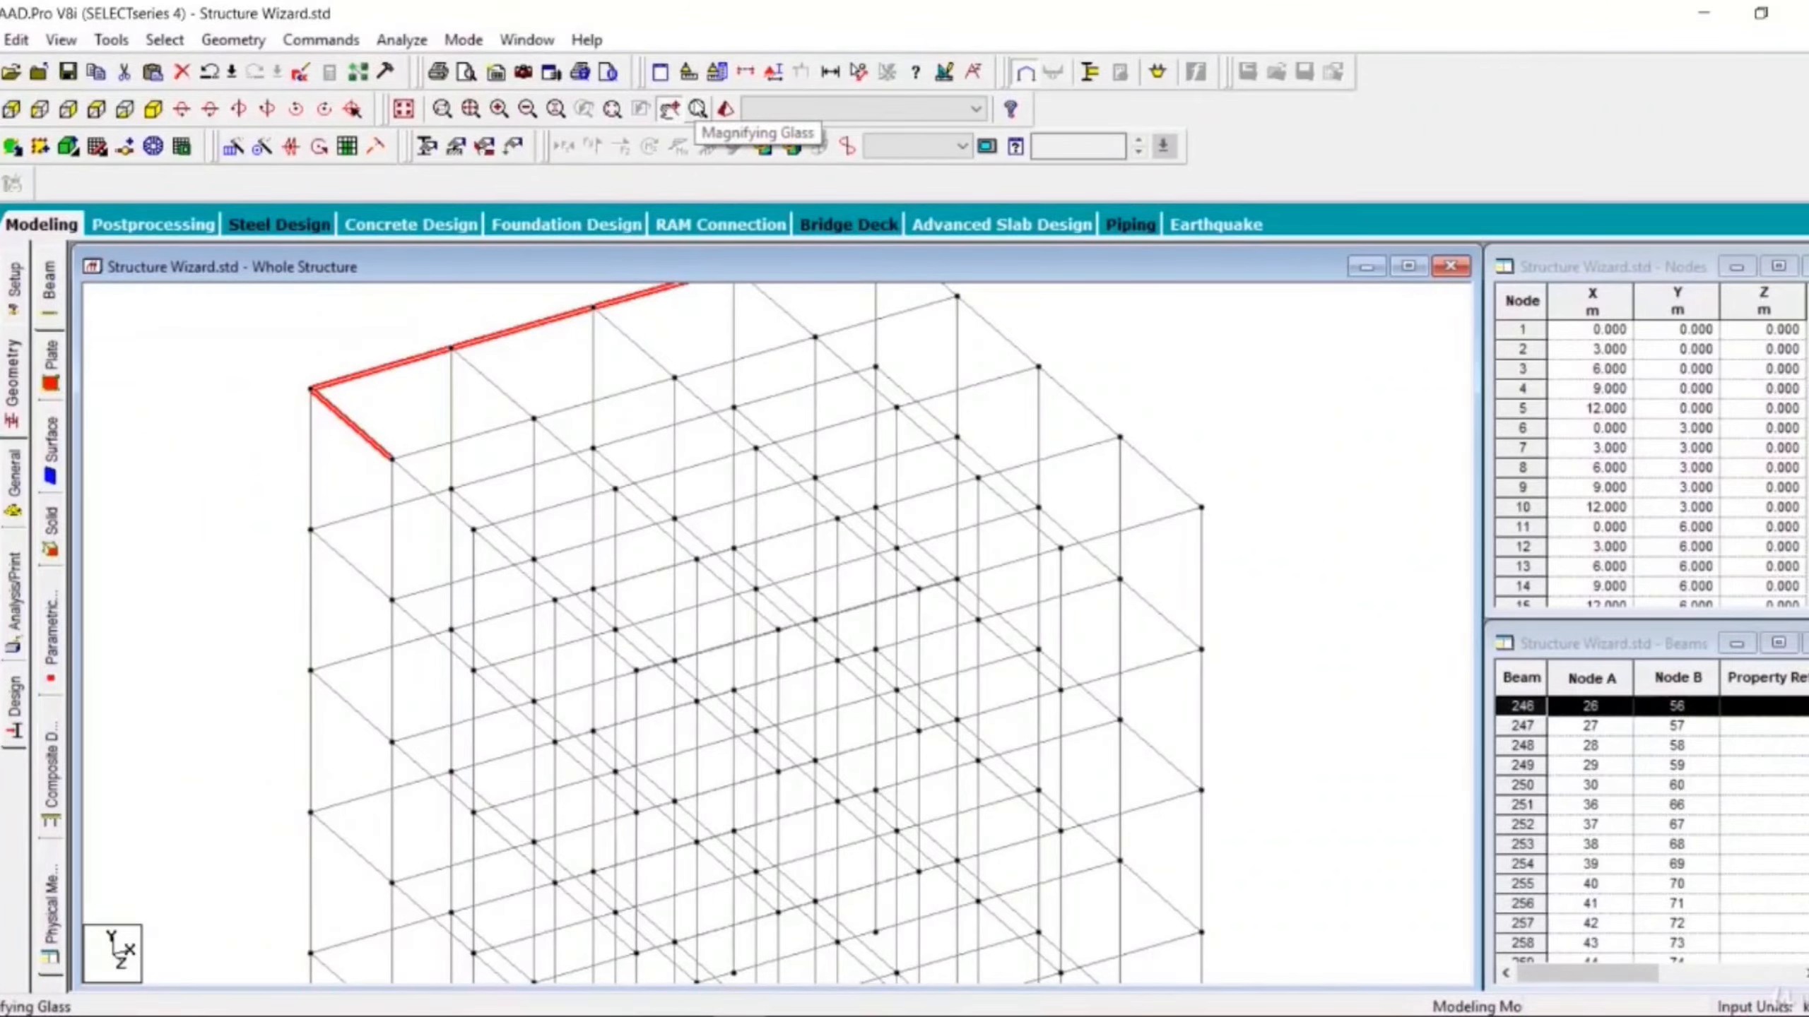
- Set the magnifying glass to size 300, coefficient 3 and circular shape, then magnify the frame's left columns
left_click(698, 108)
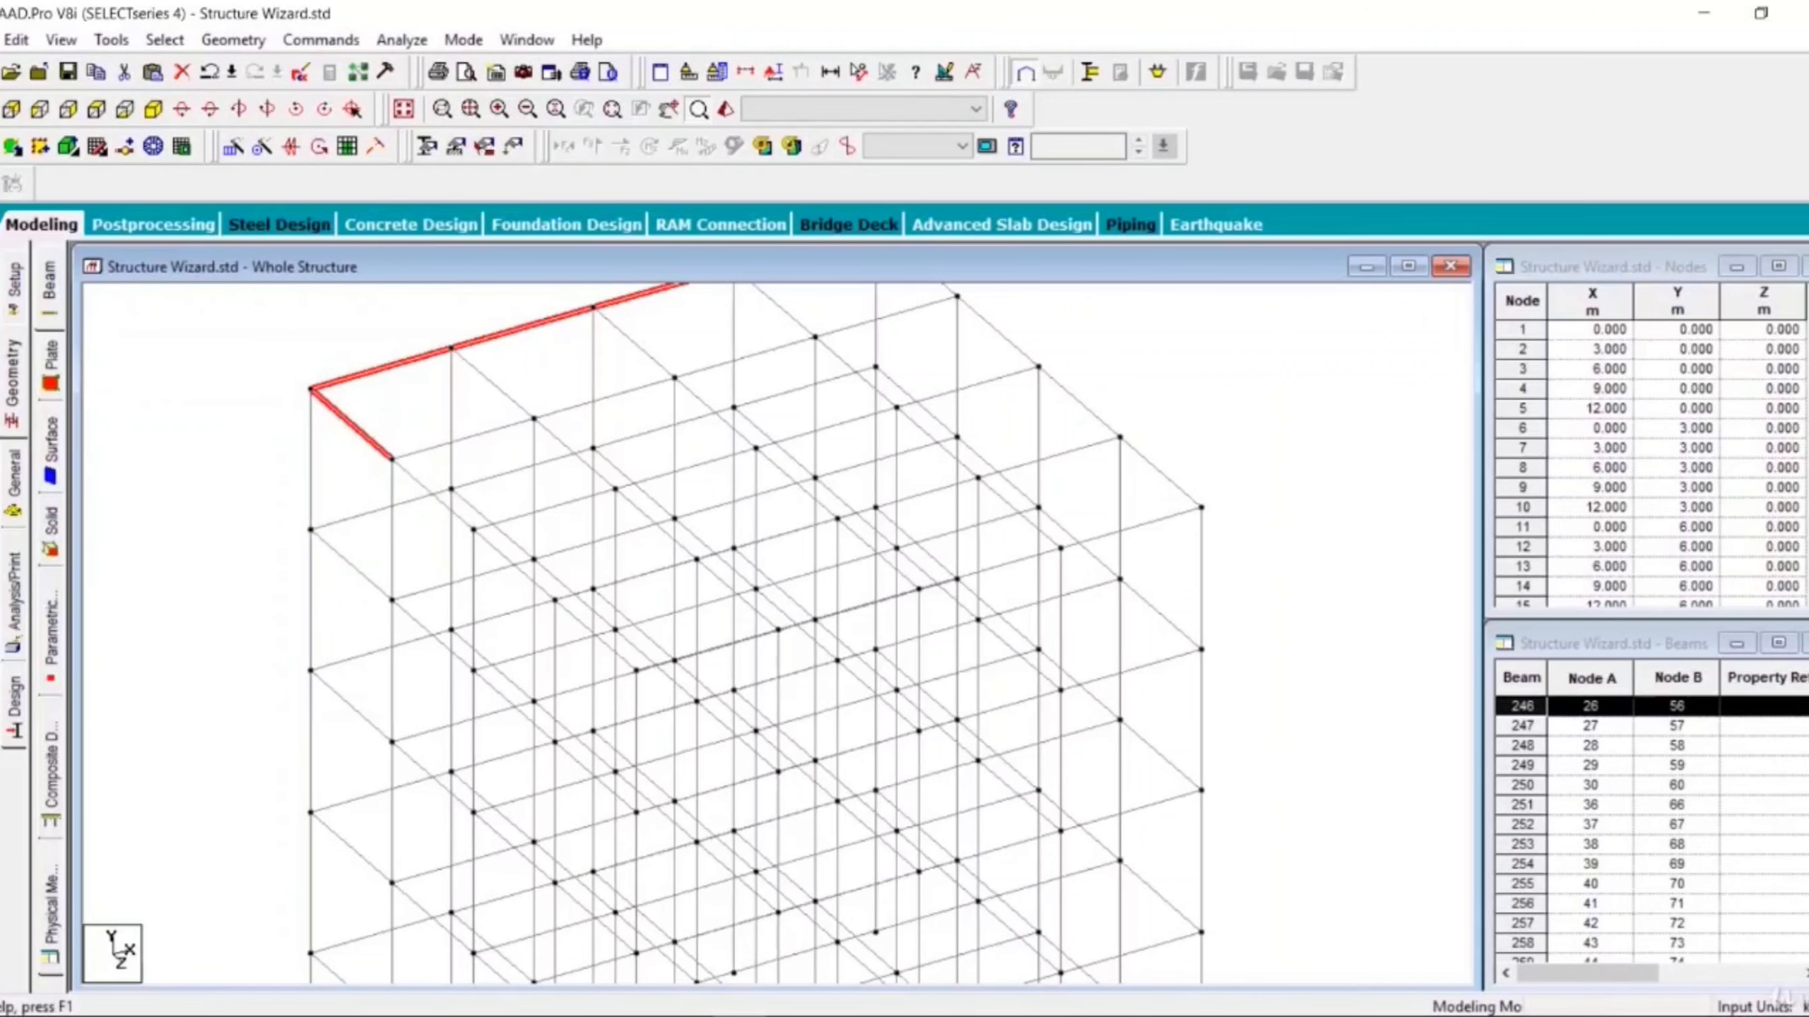
right_click(321, 534)
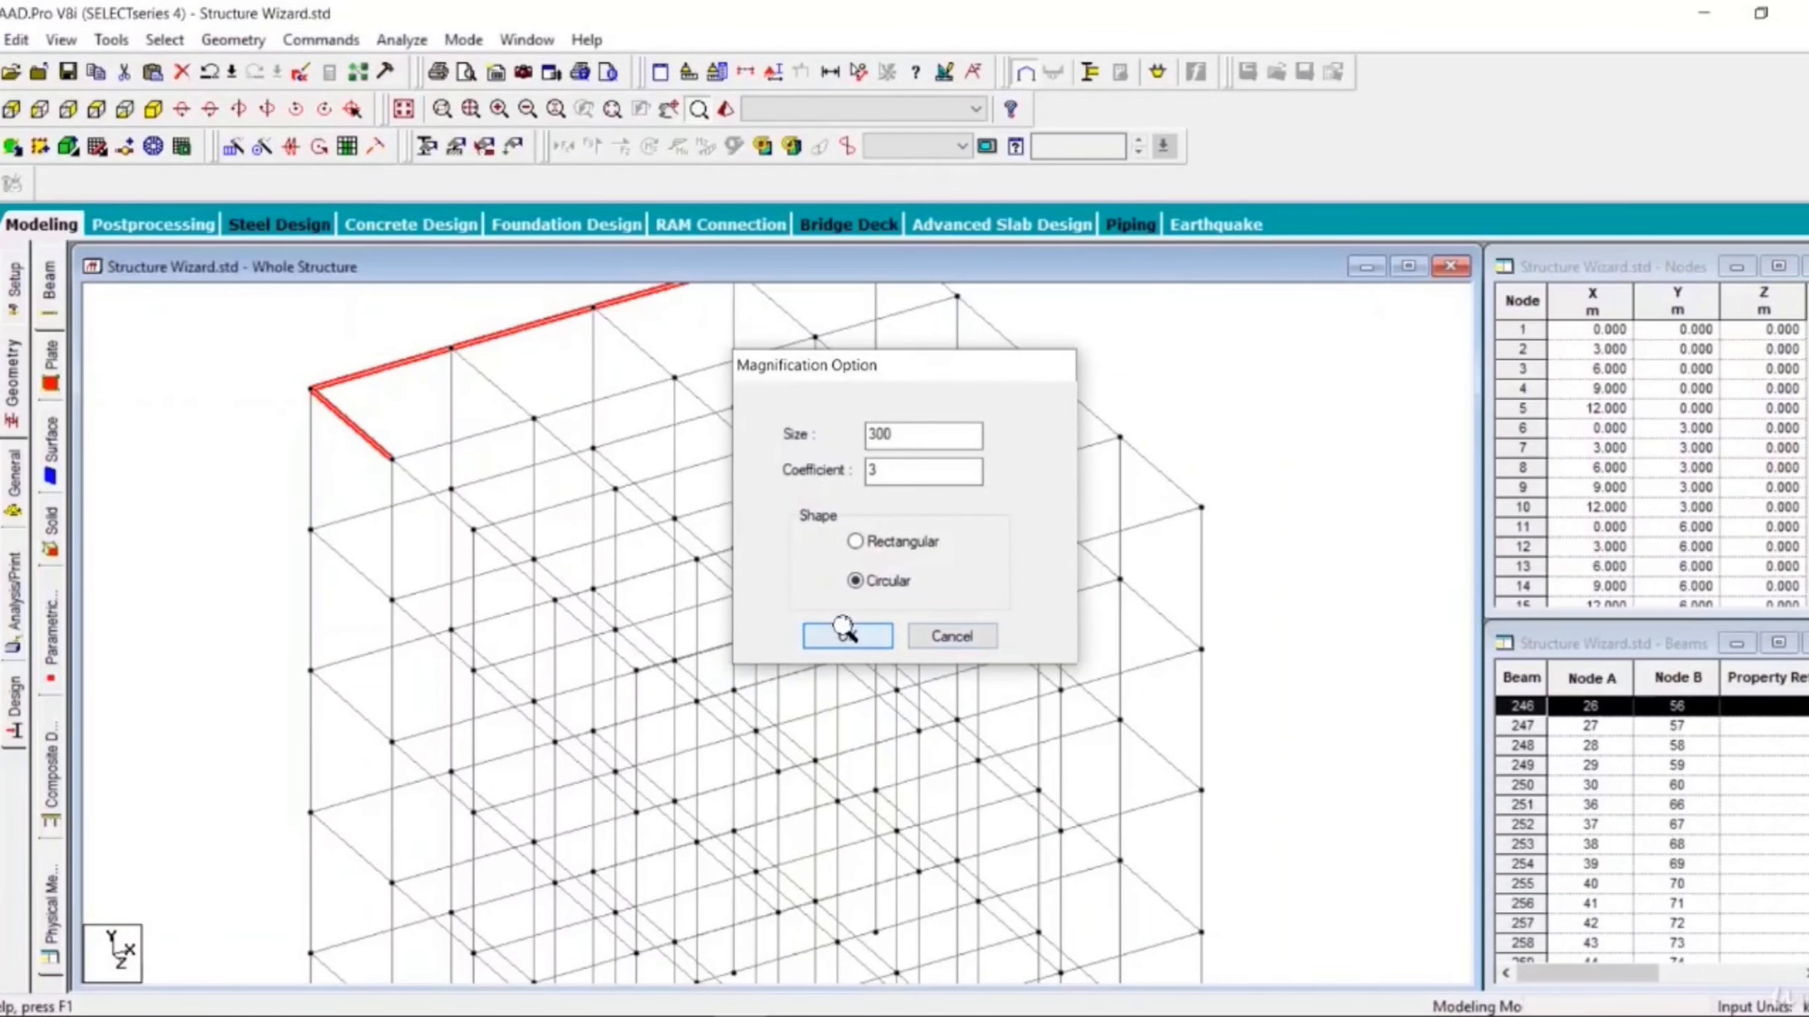
left_click(829, 637)
left_click(311, 535)
mouse_move(312, 535)
left_mouse_down()
mouse_move(344, 576)
mouse_move(417, 587)
mouse_move(339, 514)
left_mouse_up()
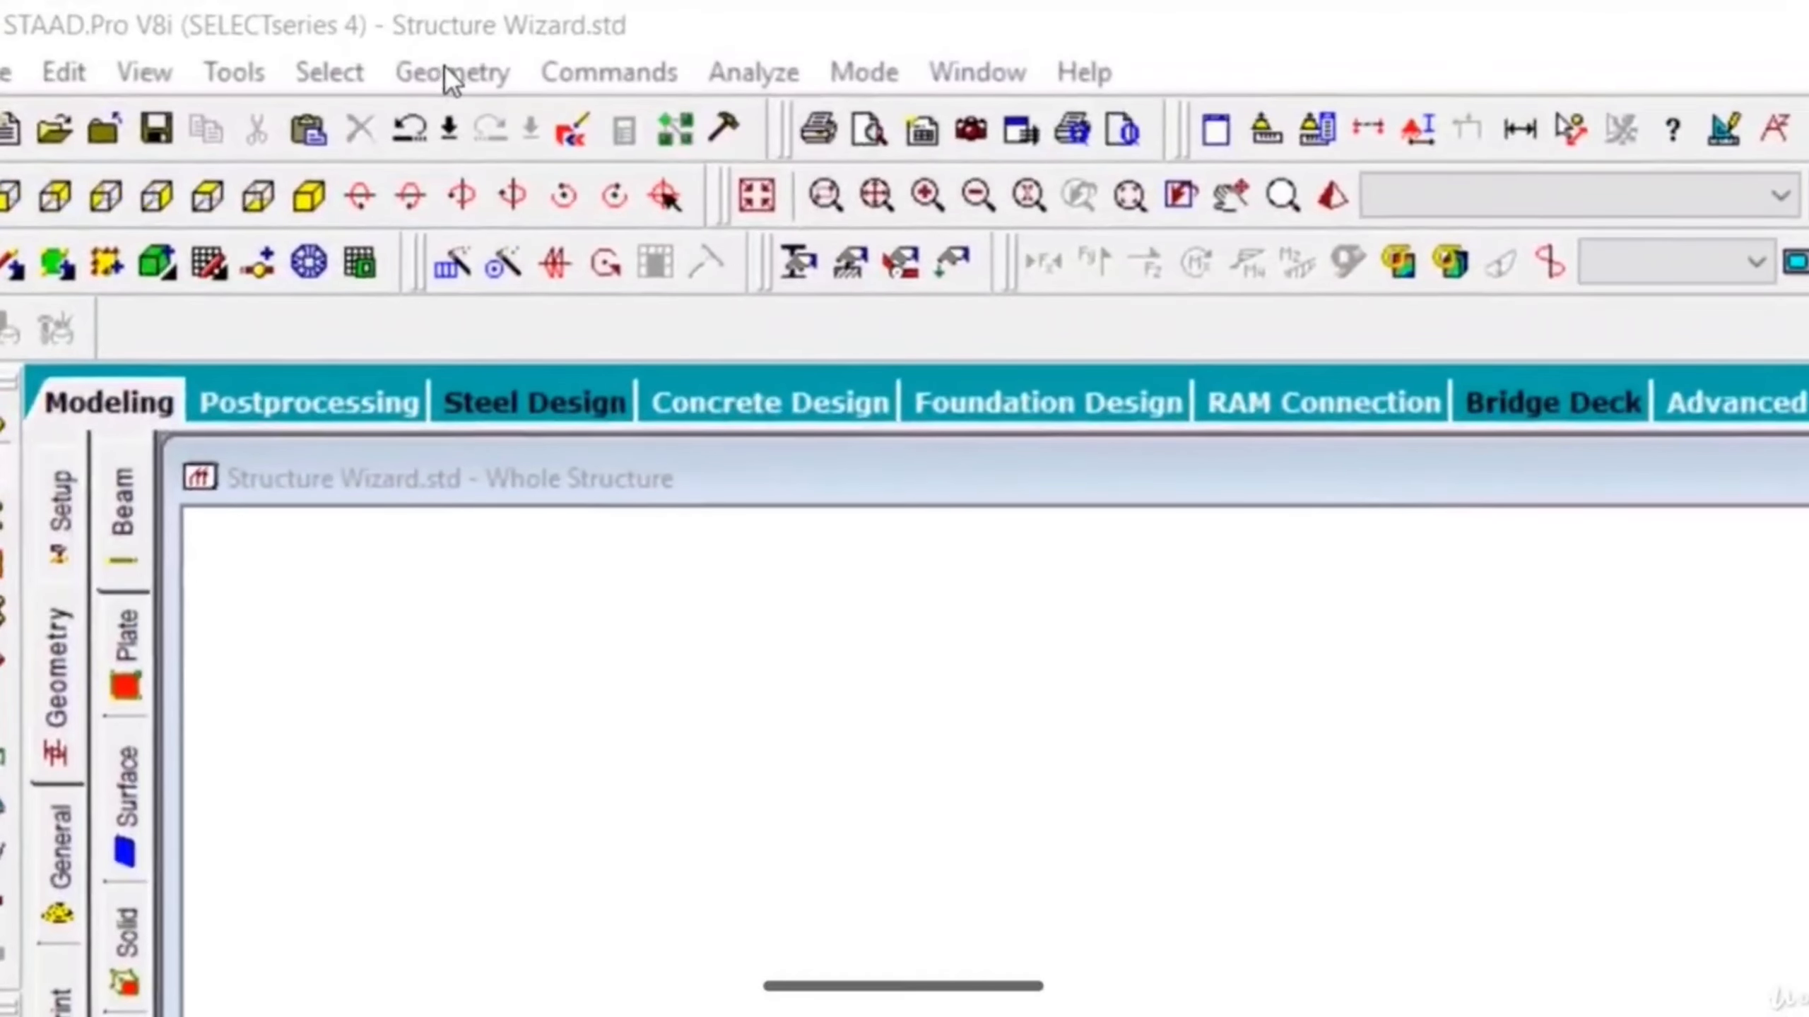
- Run the Structure Wizard and apply a Bay Frame with length 12 m, height 15 m, width 12 m and 4, 5, 4 bays
left_click(234, 37)
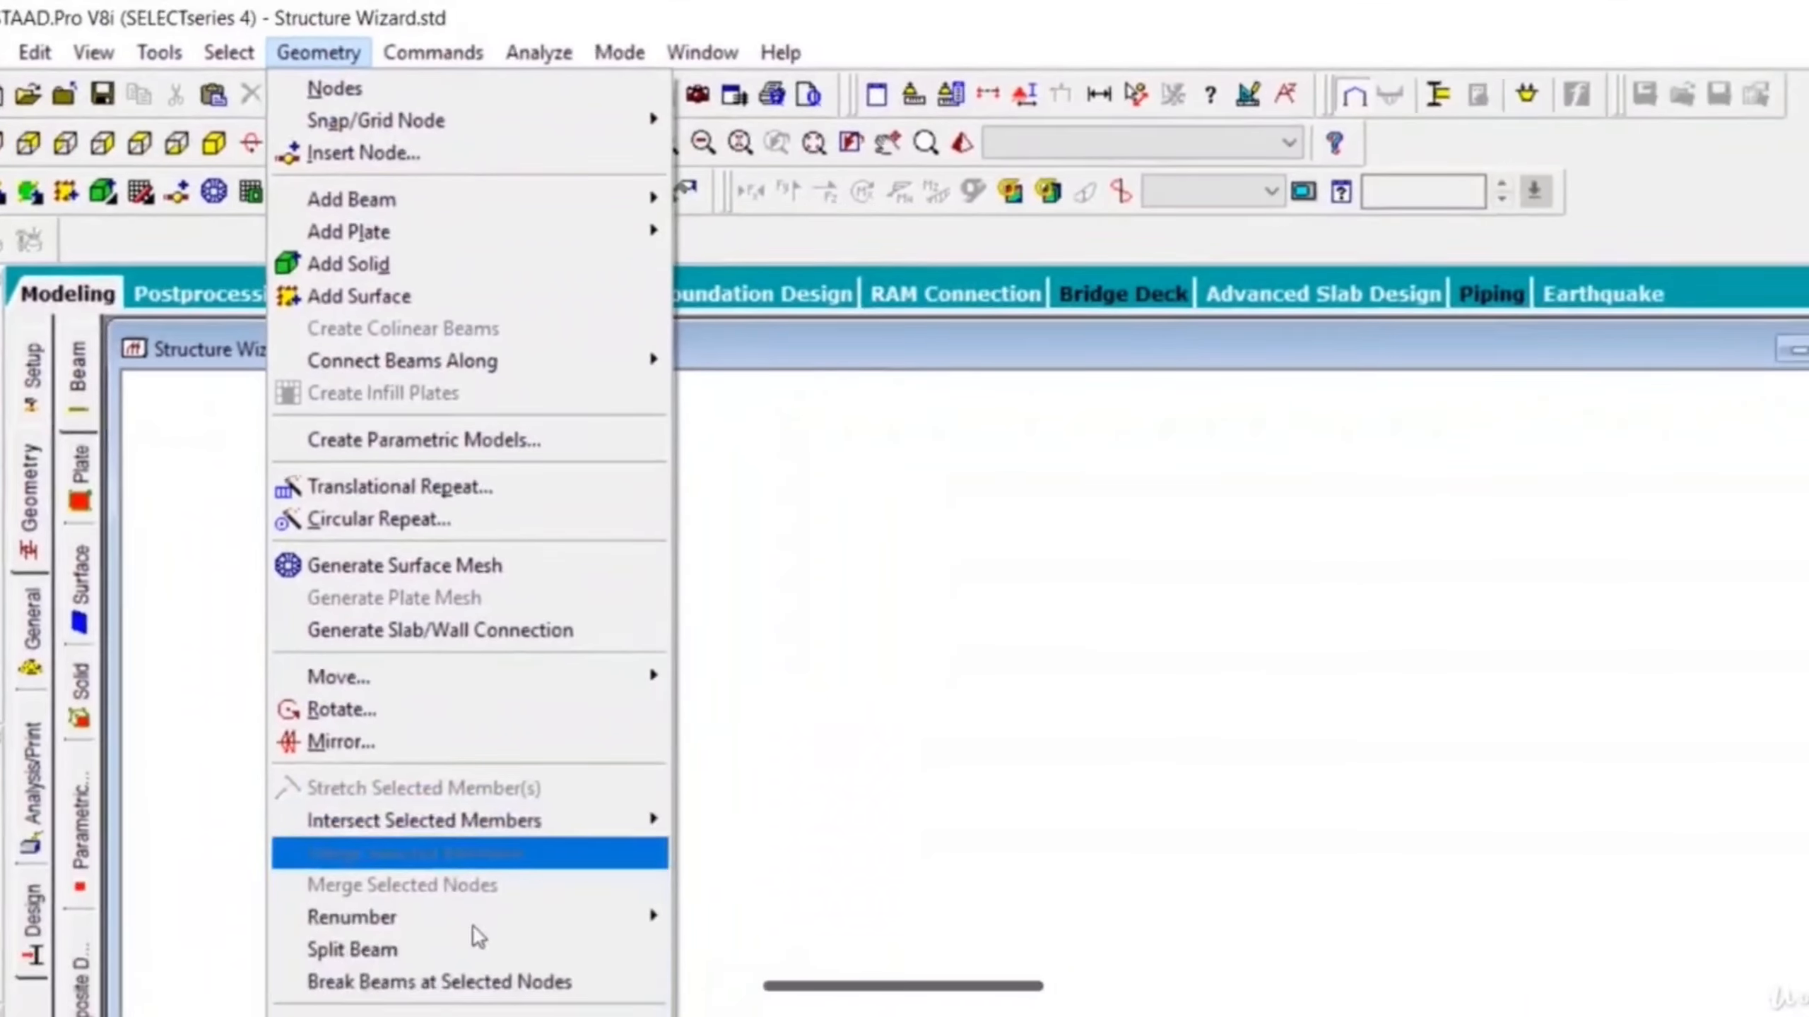
left_click(466, 987)
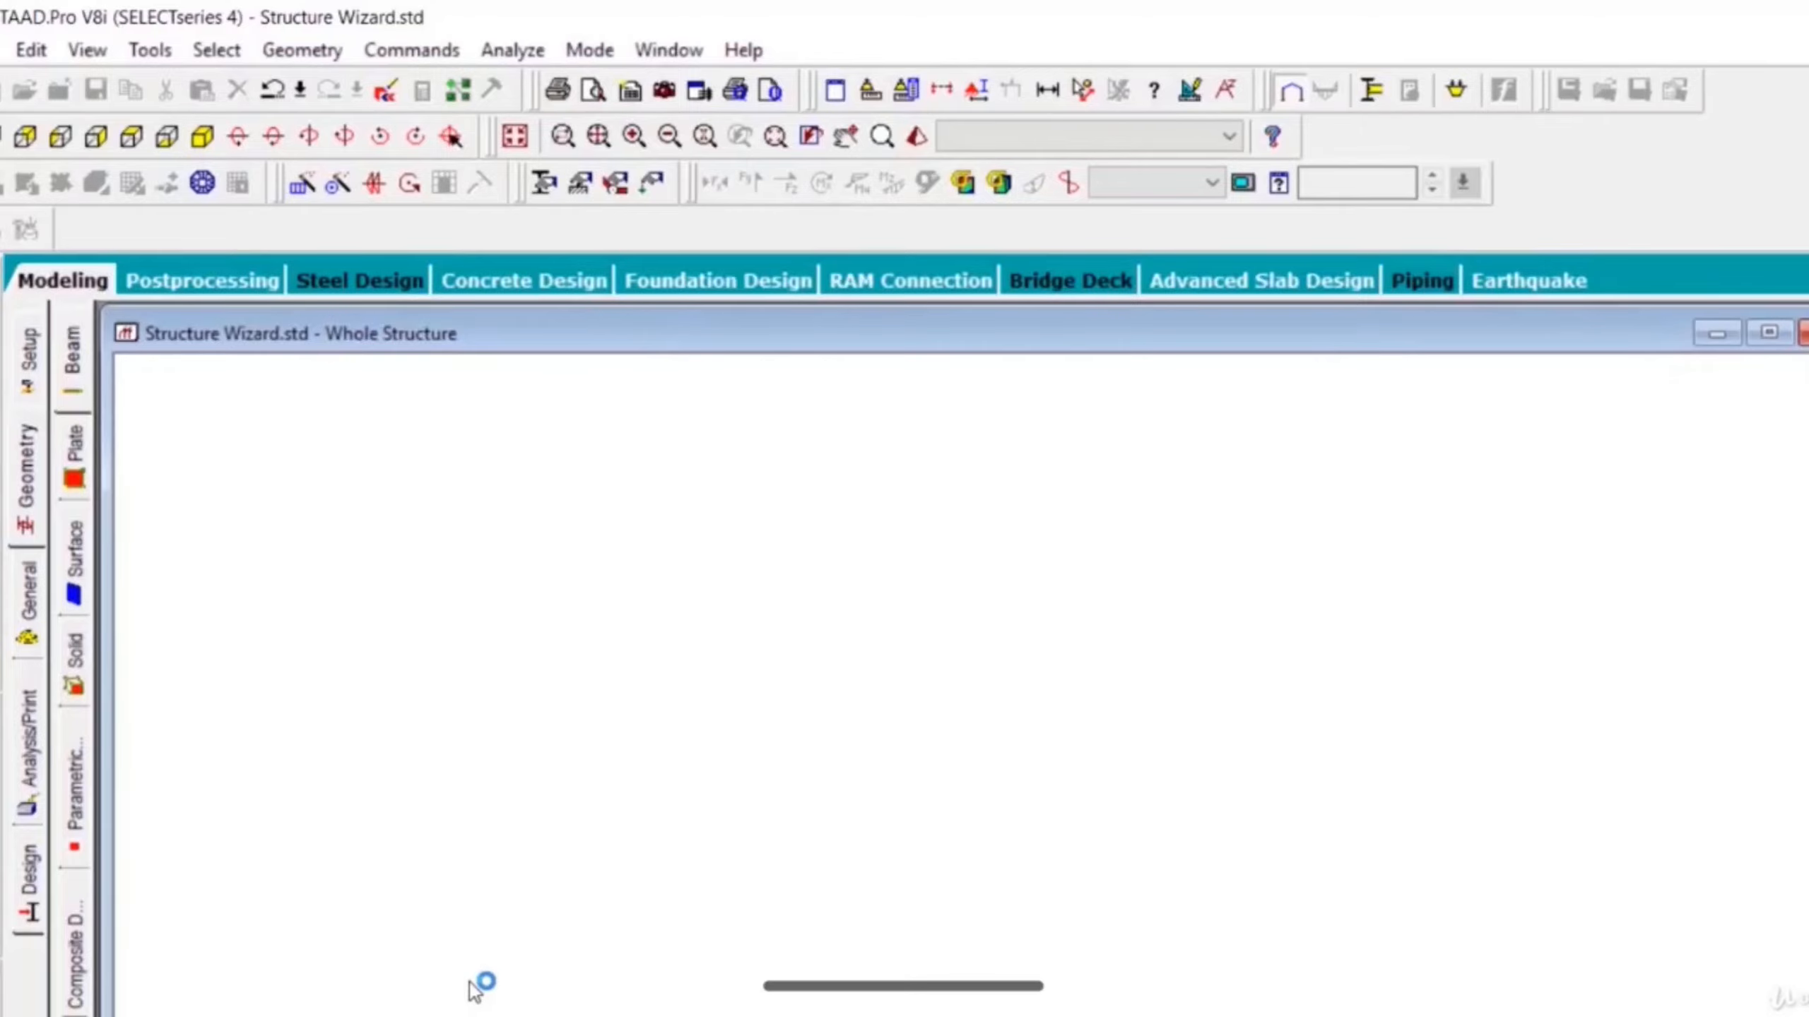
left_click(377, 356)
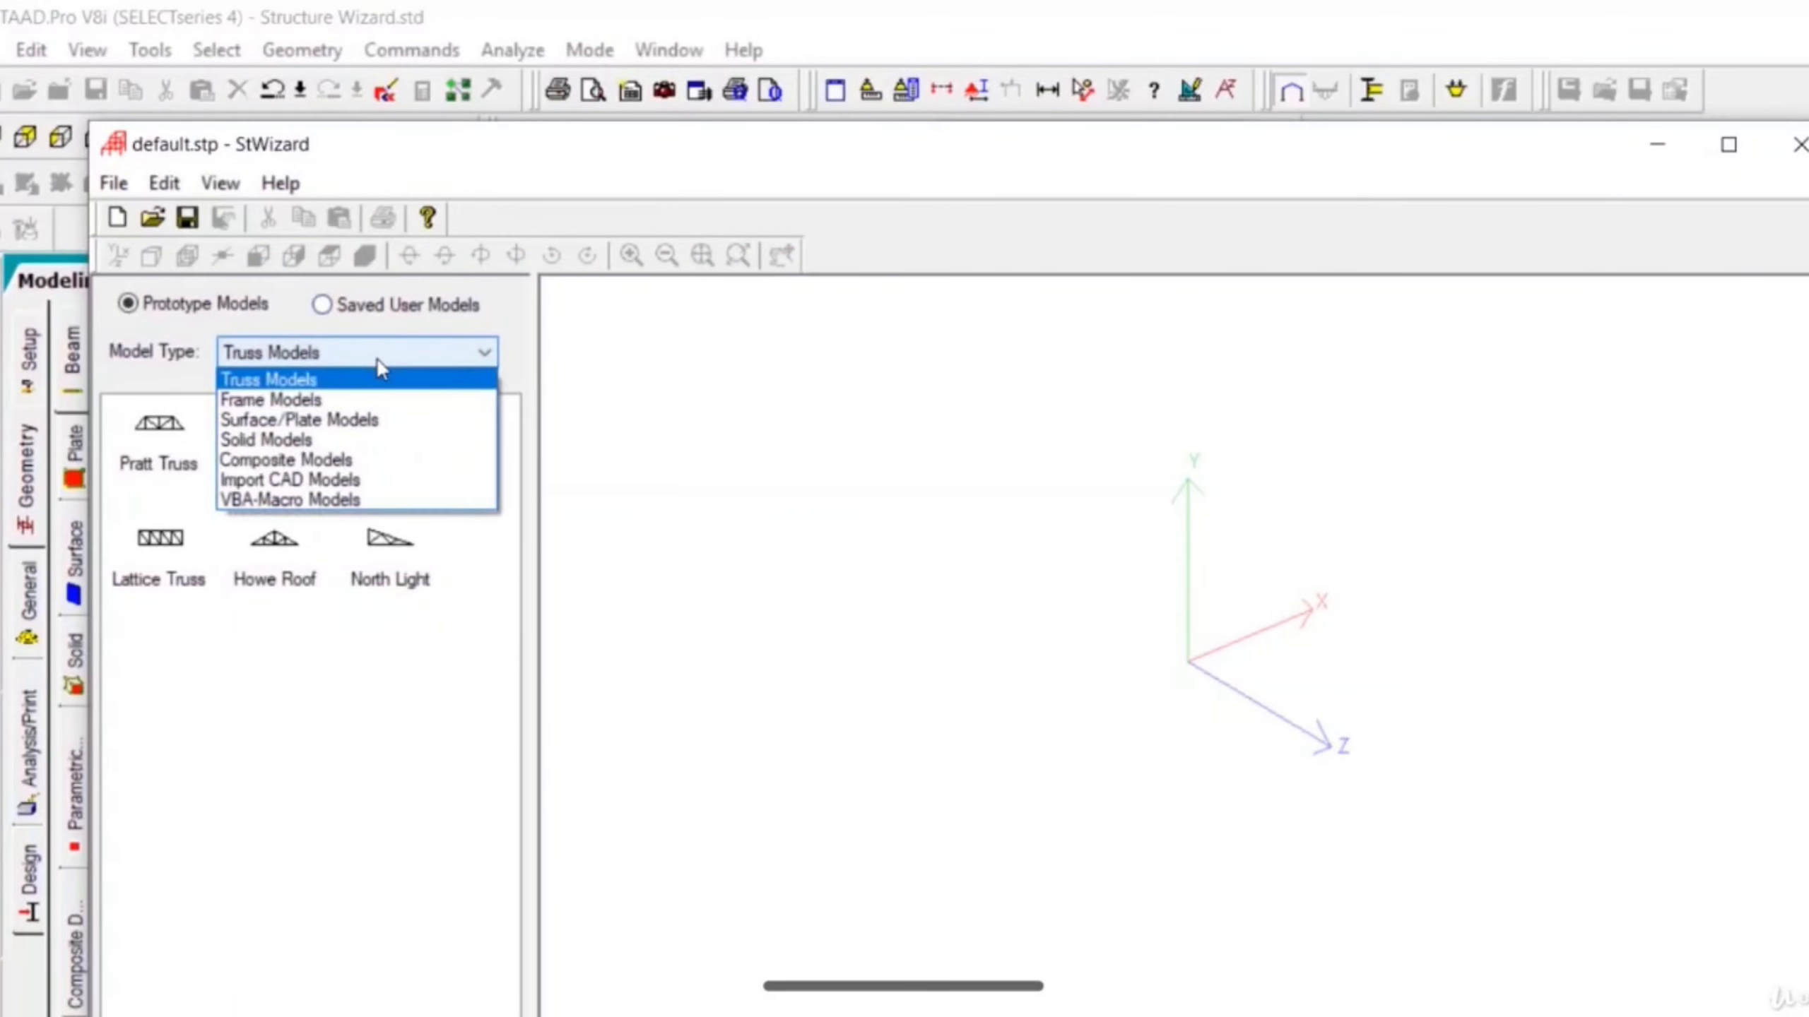
left_click(373, 398)
left_click(375, 409)
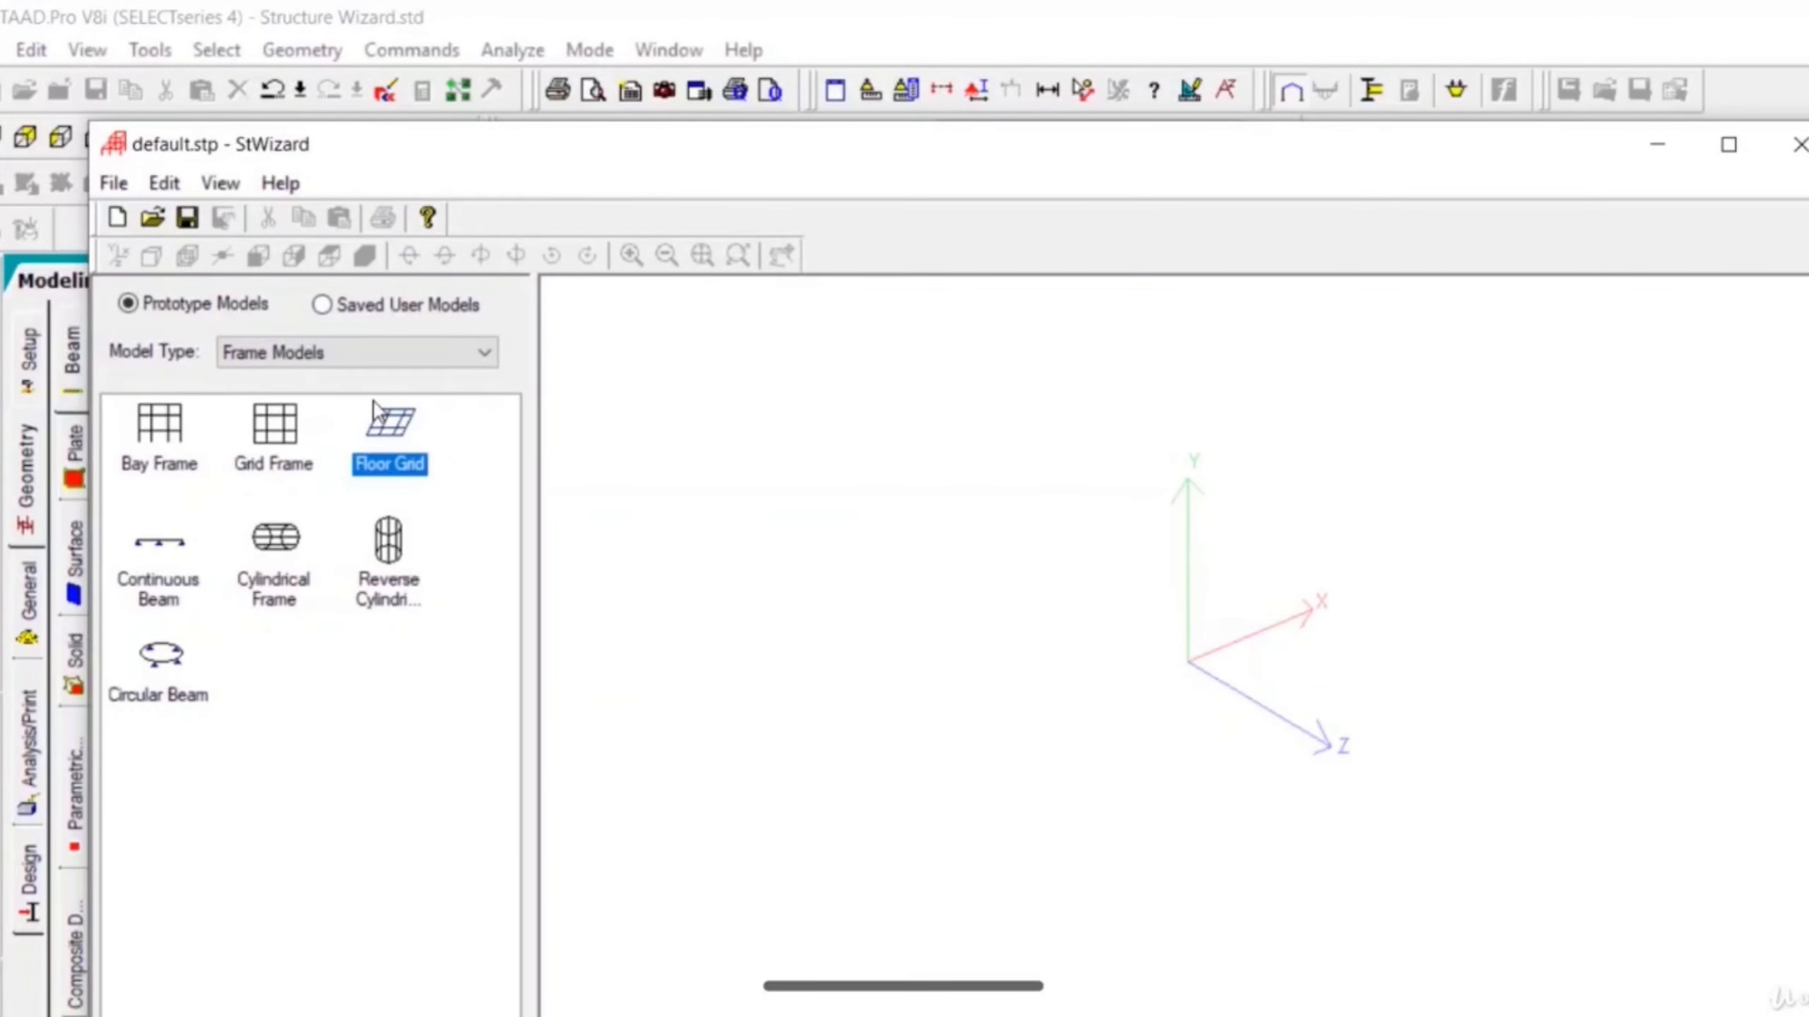
left_click(162, 436)
double_click(164, 438)
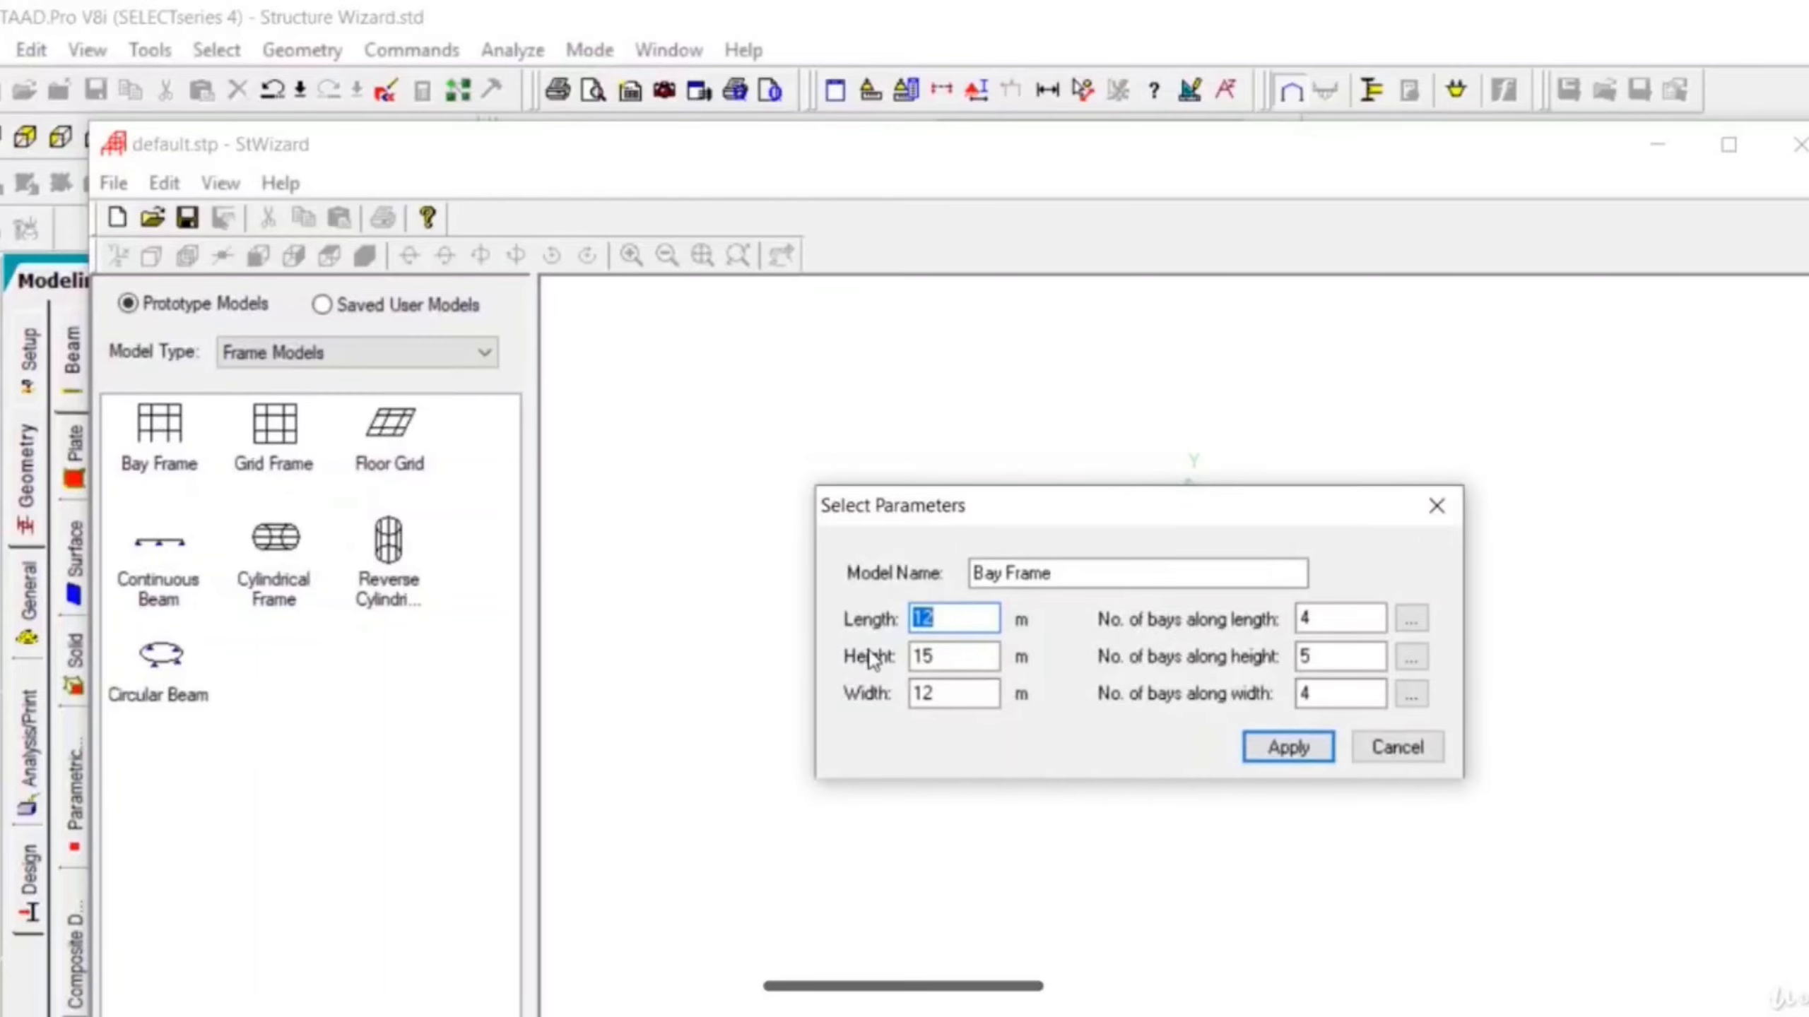
left_click(1321, 750)
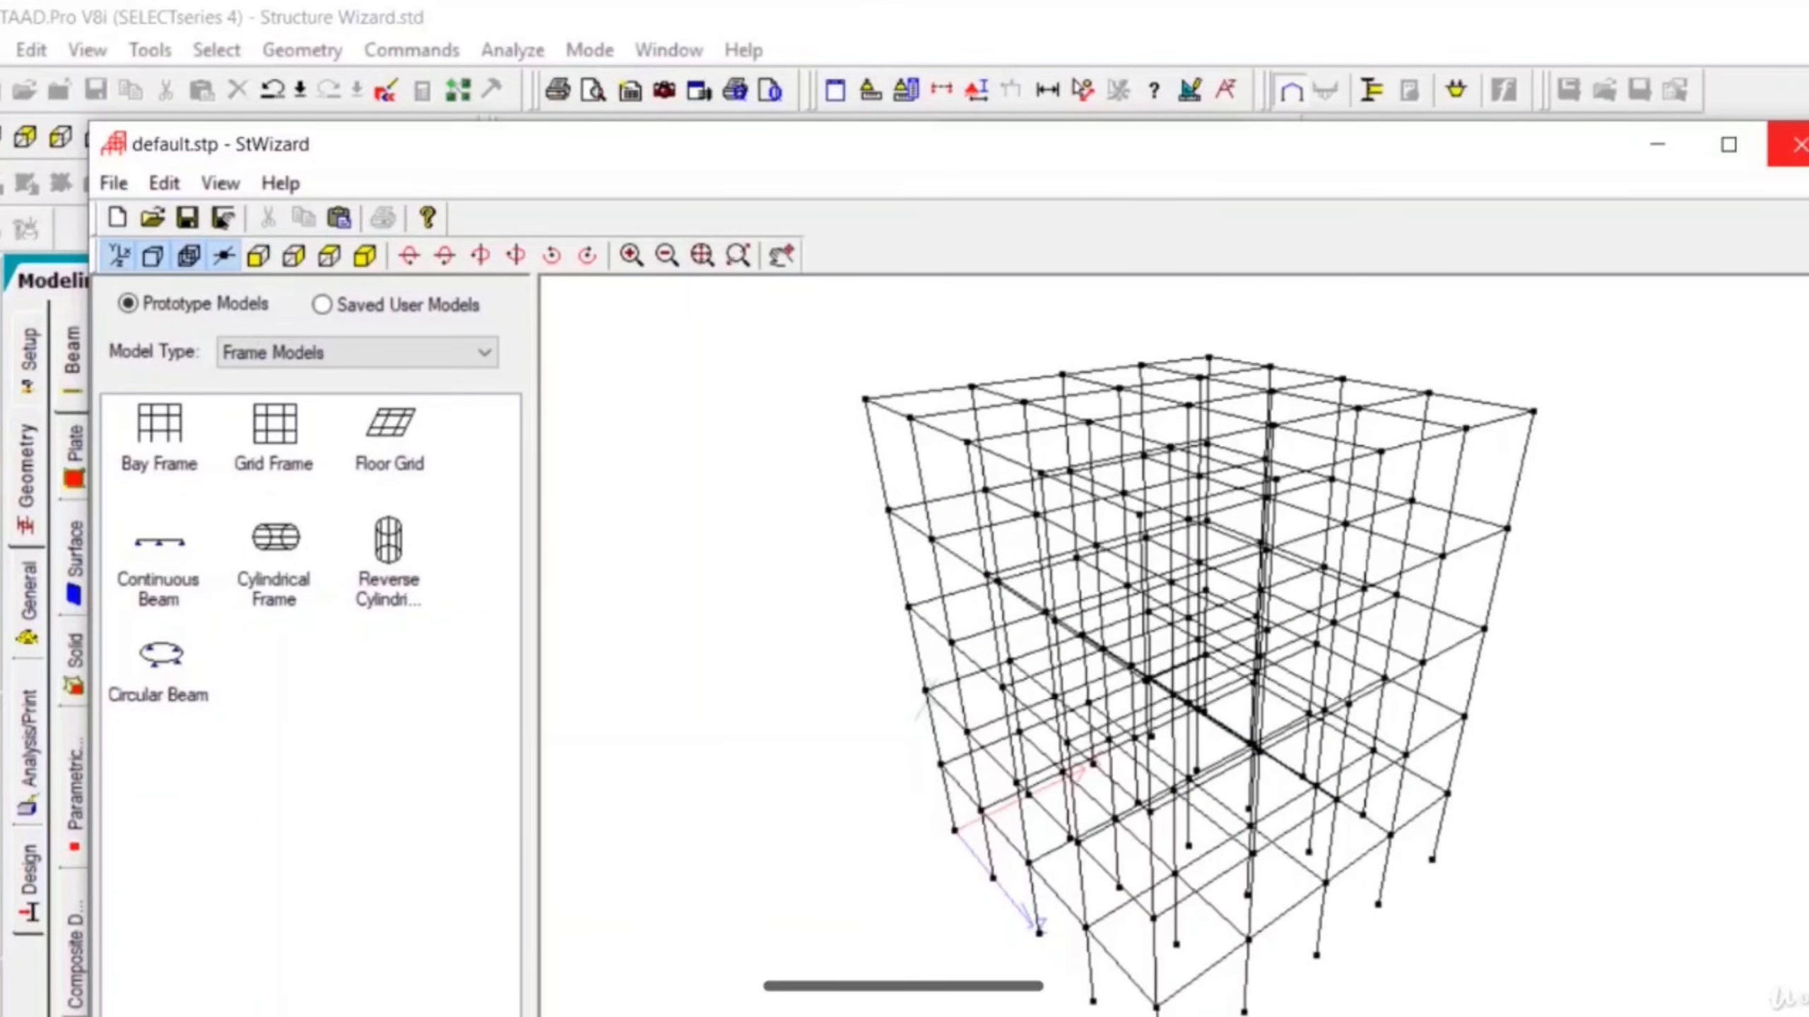
- Close the wizard, transfer the prototype into STAAD.Pro and paste it at X, Y, Z of 0 m
left_click(1796, 145)
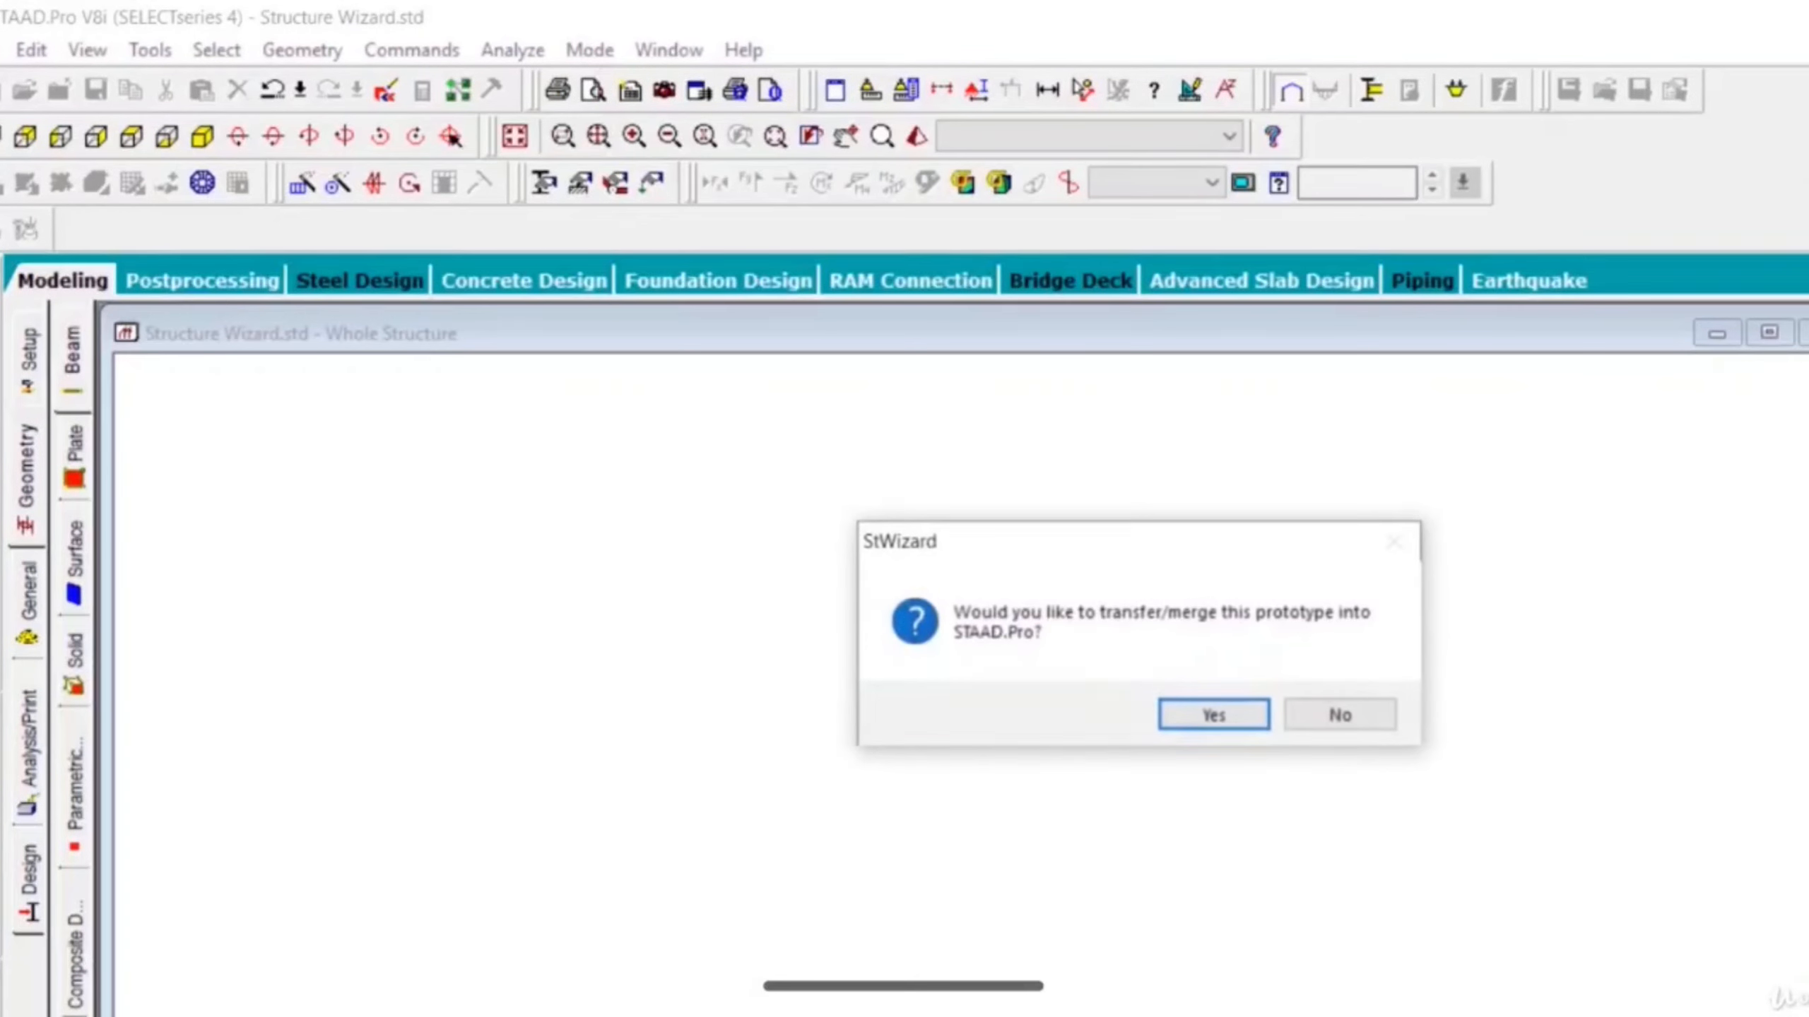
left_click(1232, 712)
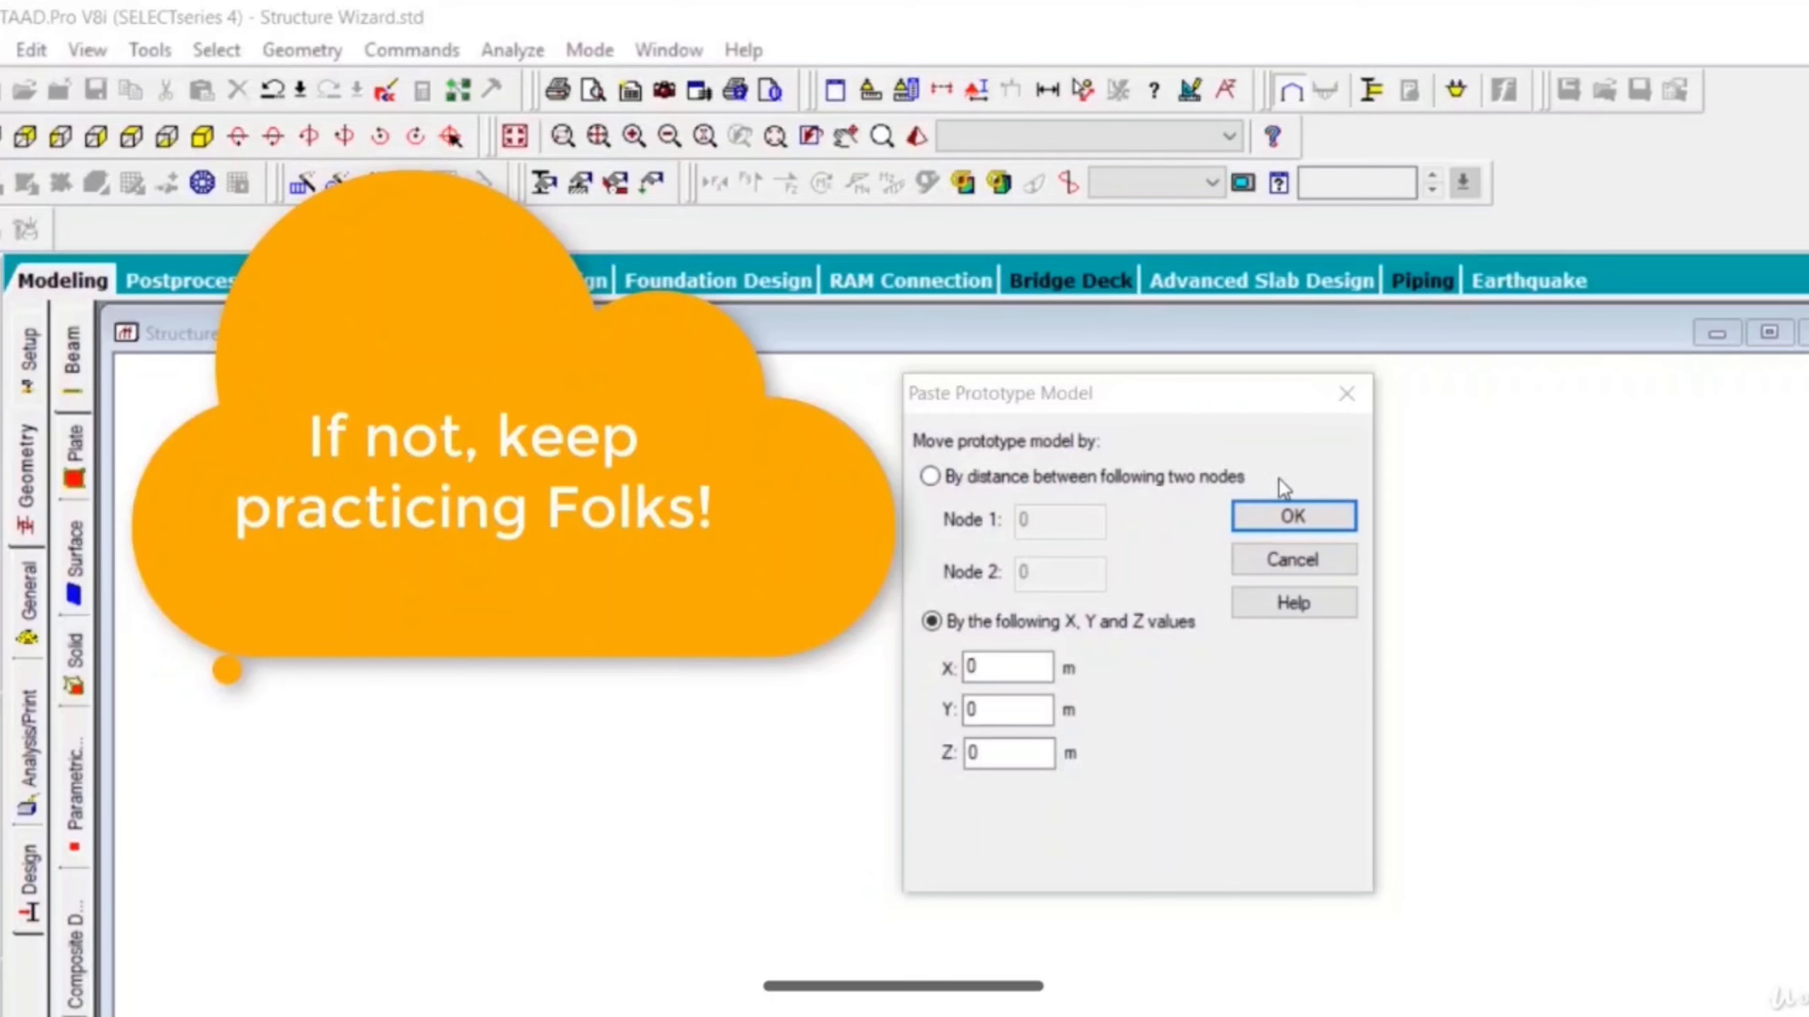
left_click(1293, 517)
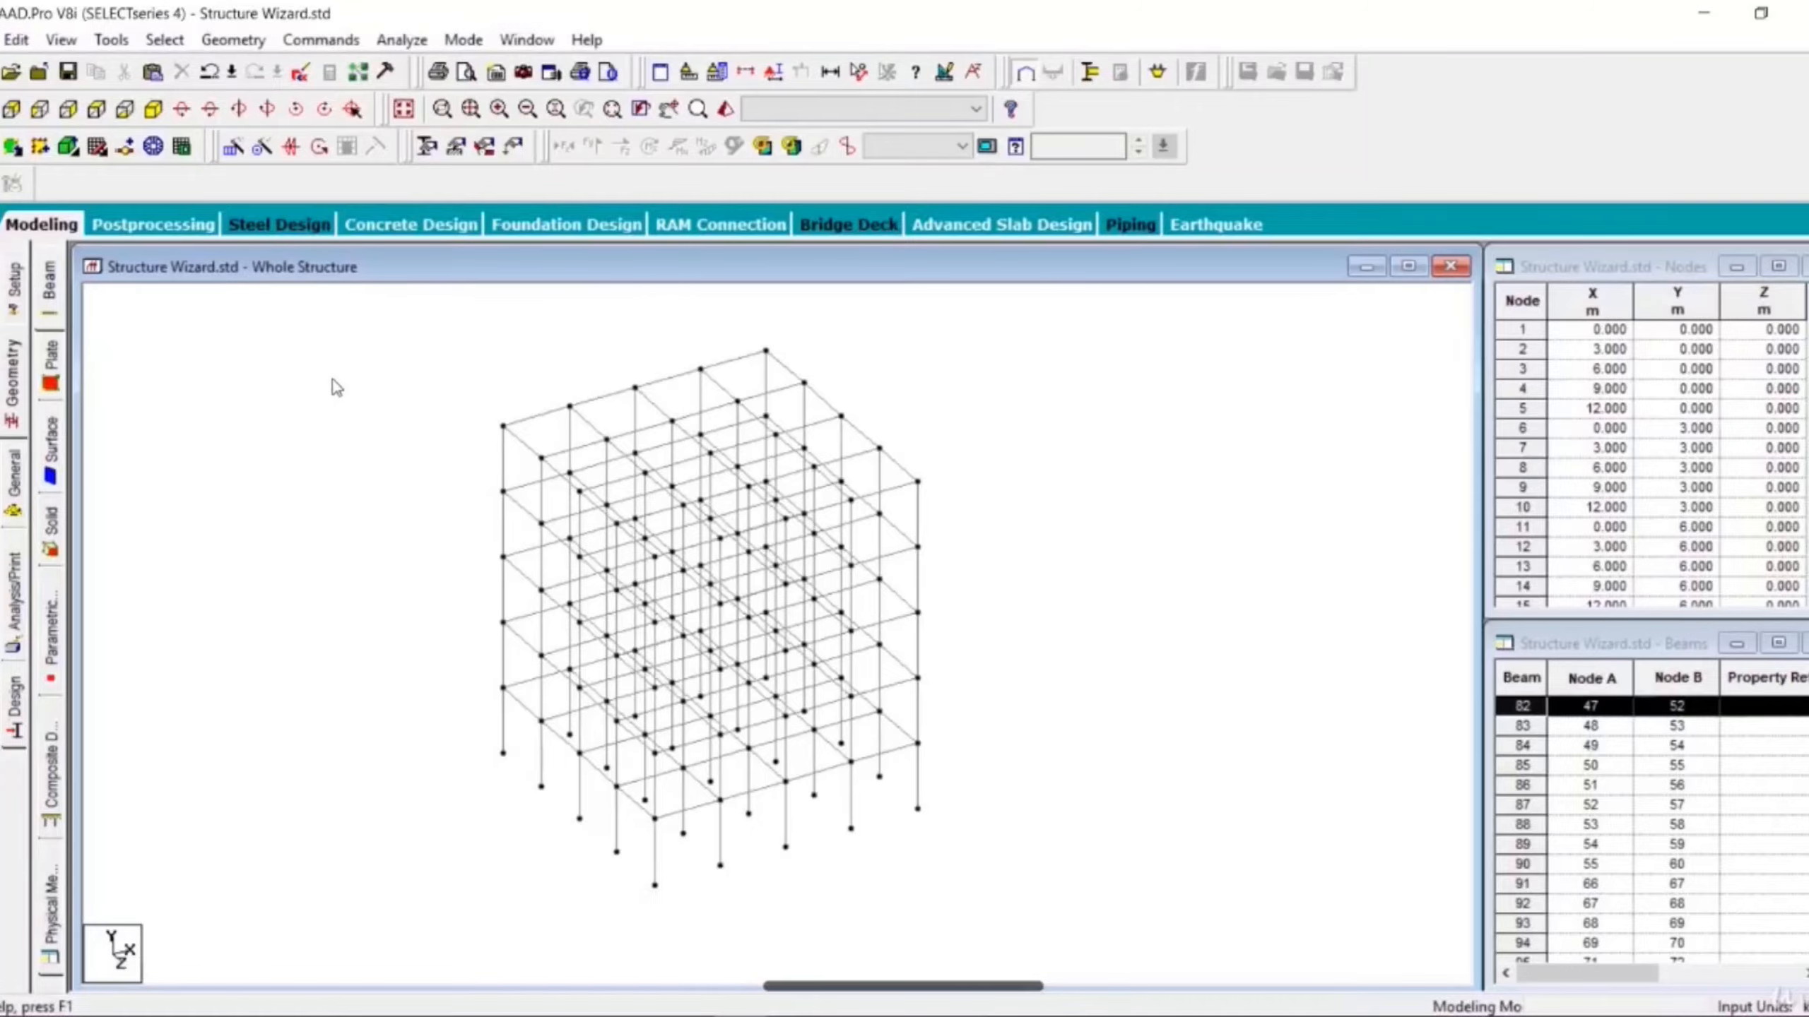
- Open the General property page for the whole structure
left_click(13, 488)
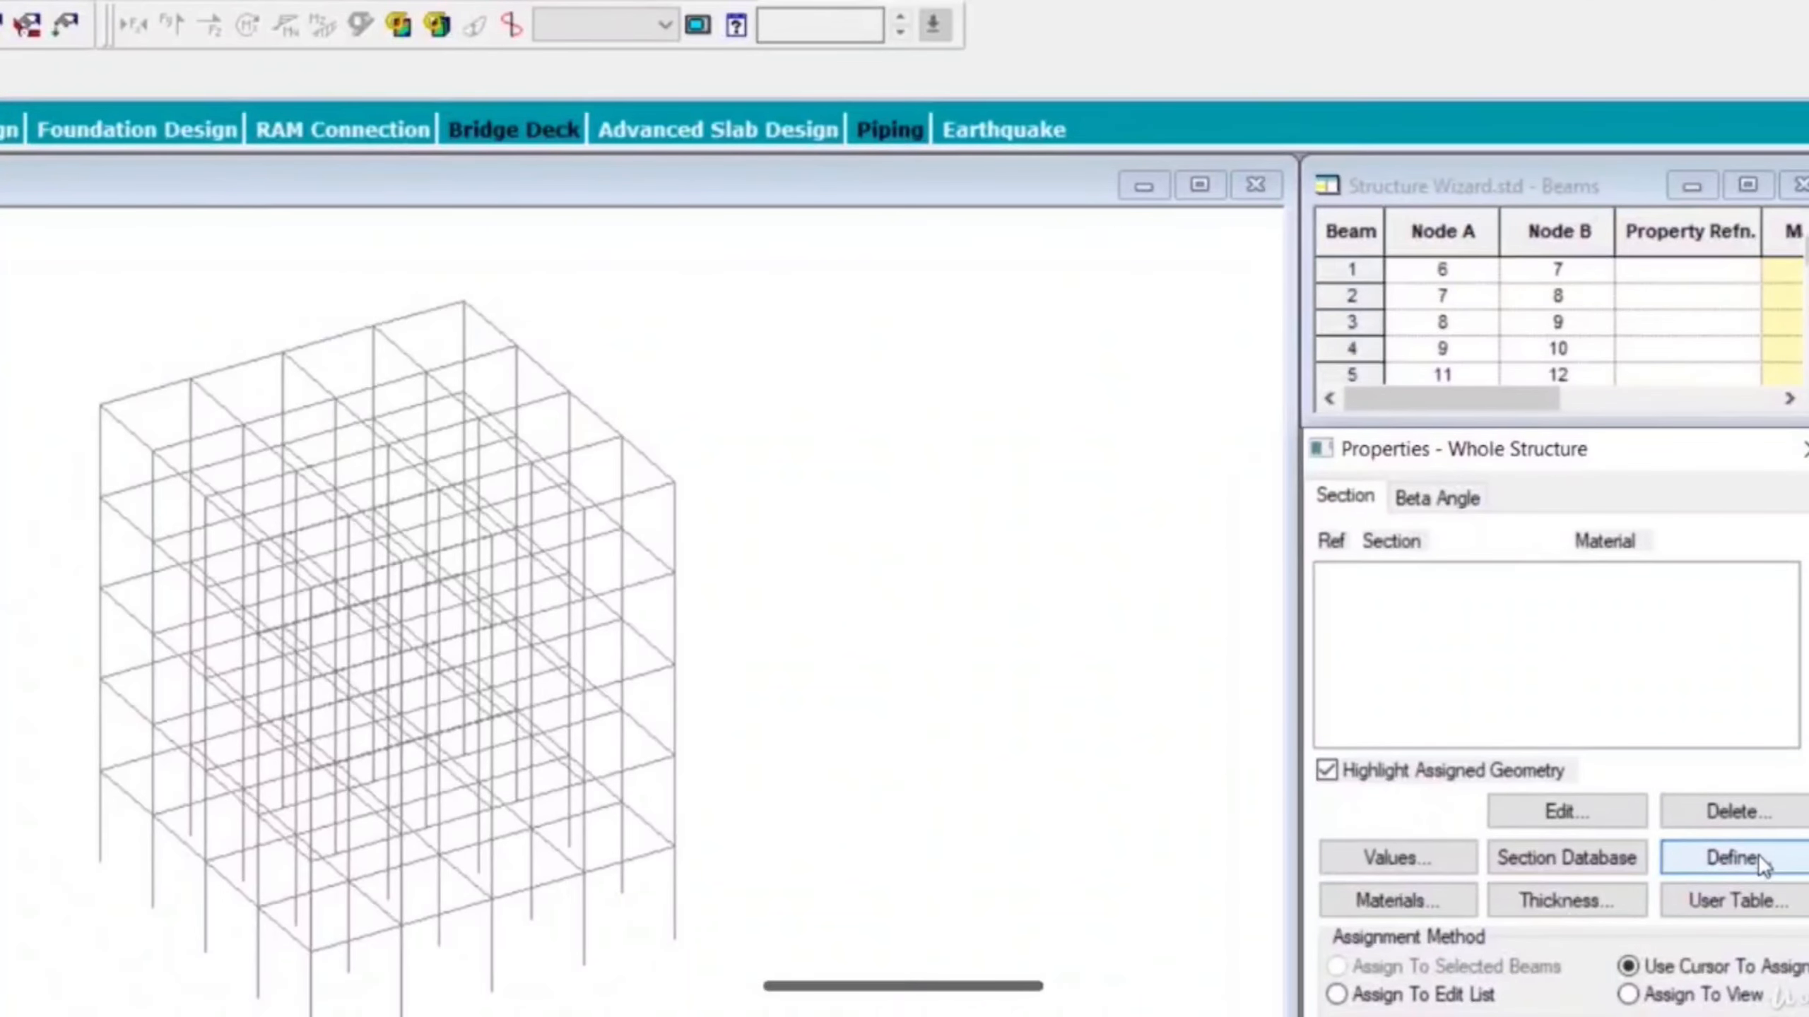
- Define a circular concrete section with diameter YD of 0.5 m and add it to the section list
left_click(1758, 854)
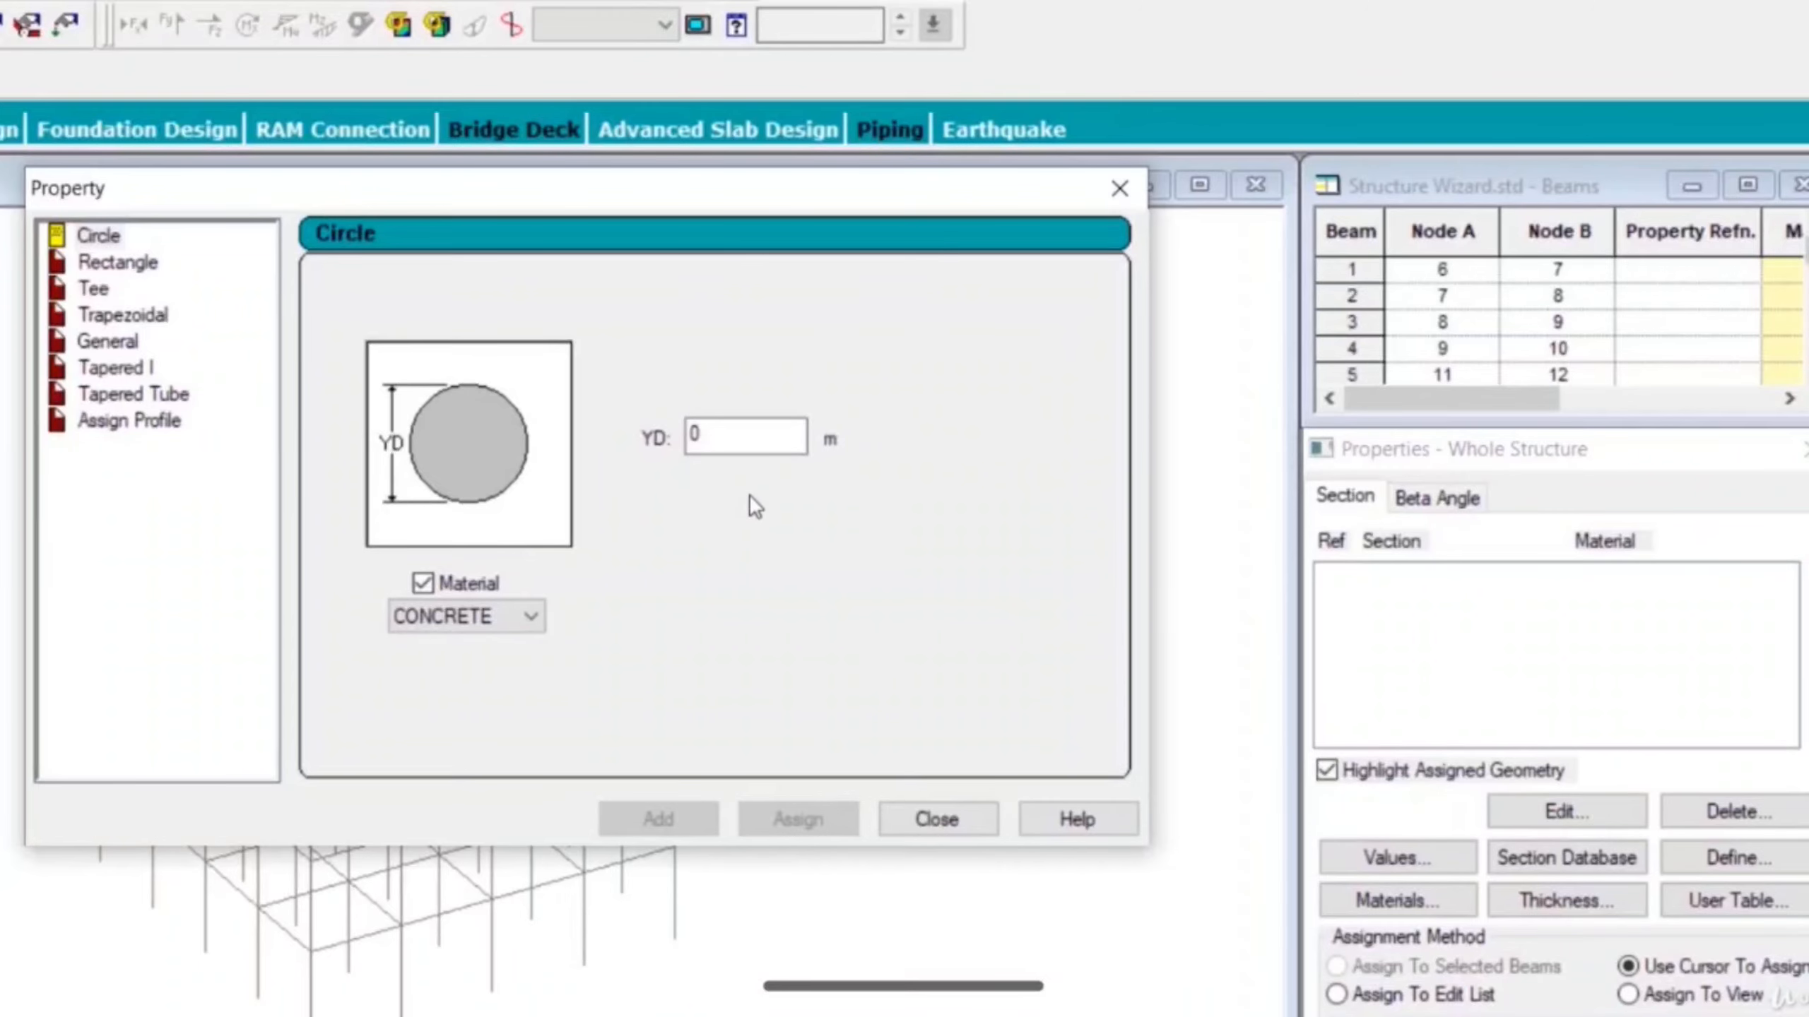
left_click_drag(735, 428, 643, 437)
type("0.5")
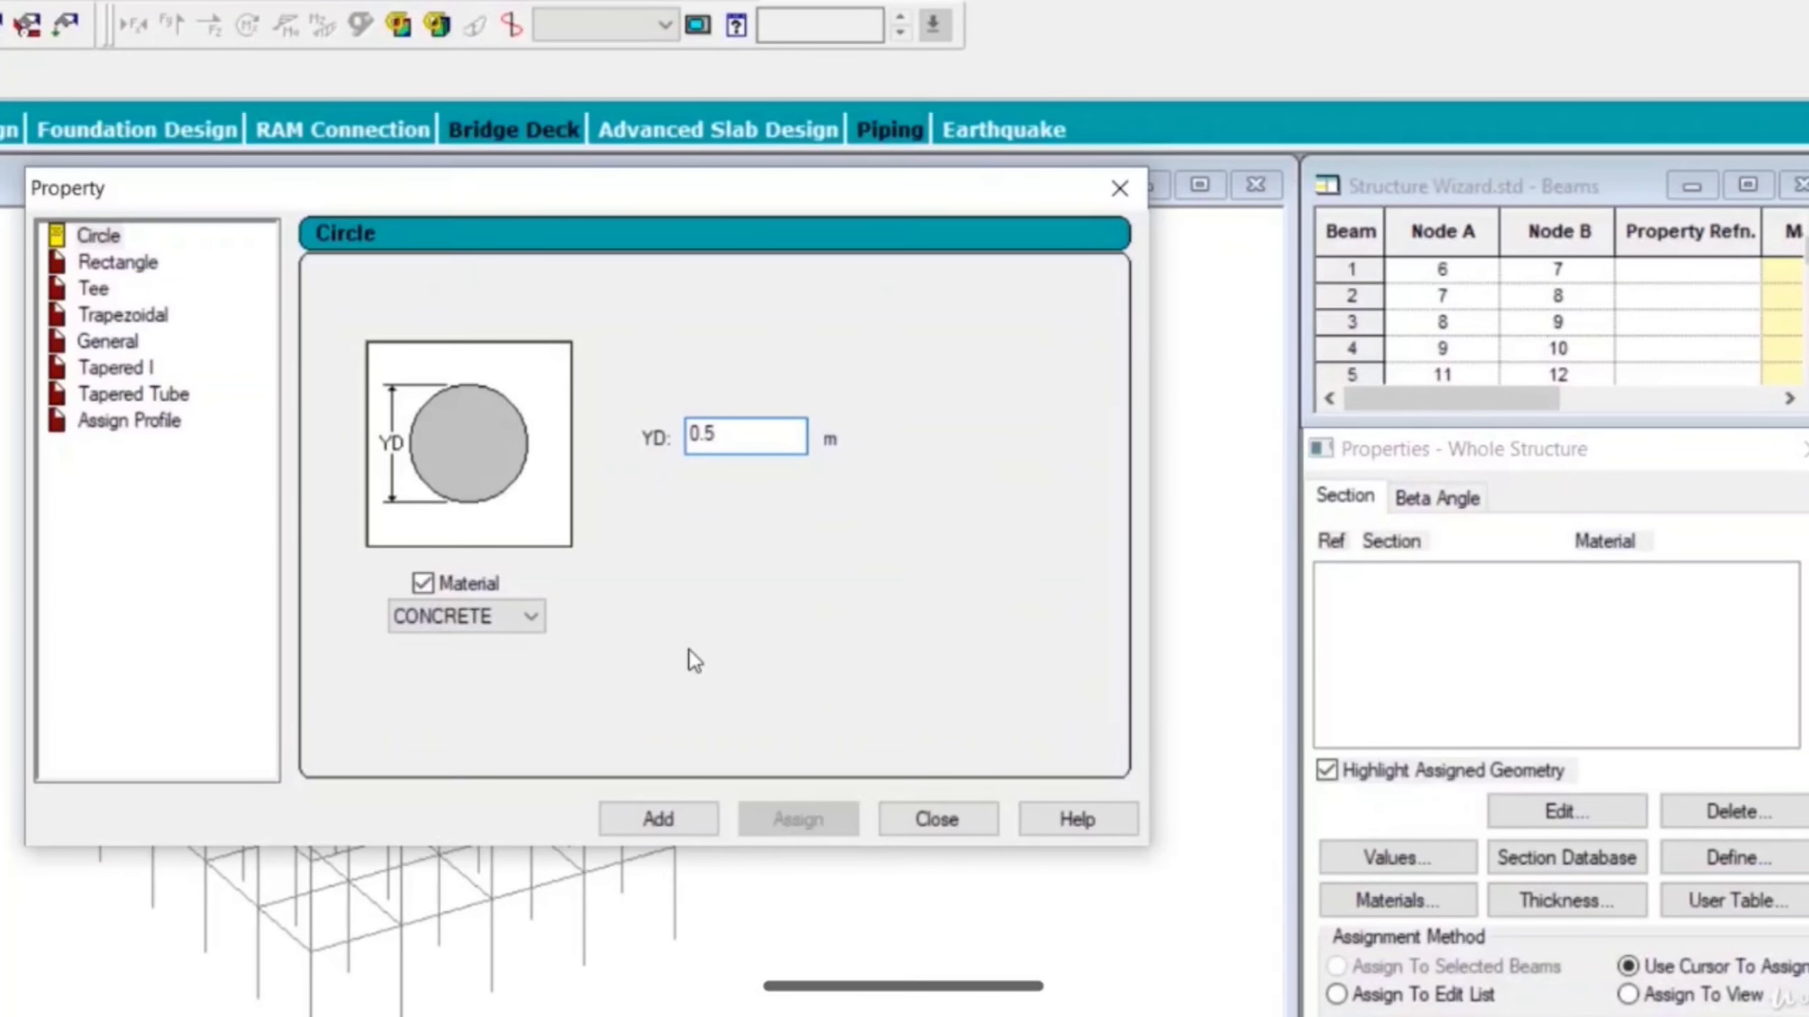
left_click(686, 820)
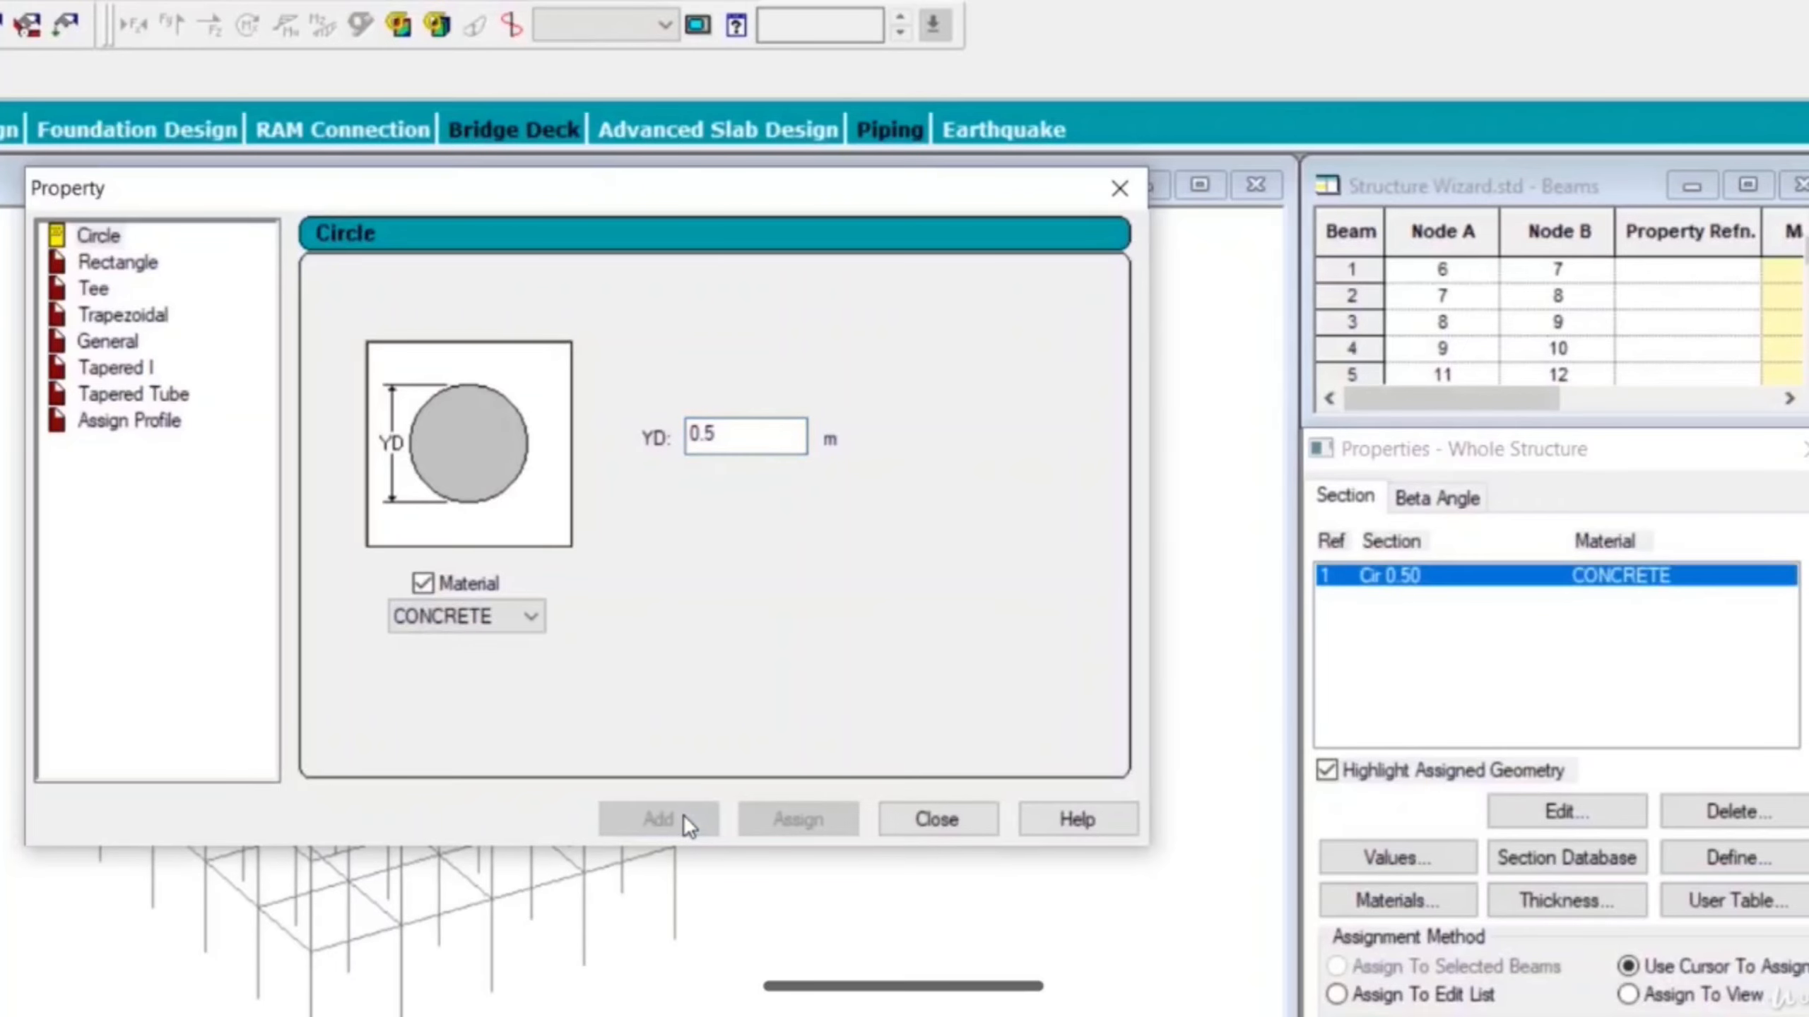
- Define a rectangular concrete section with YD 0.35 m and ZD 0.23 m, add it, and close the dialog
left_click(113, 270)
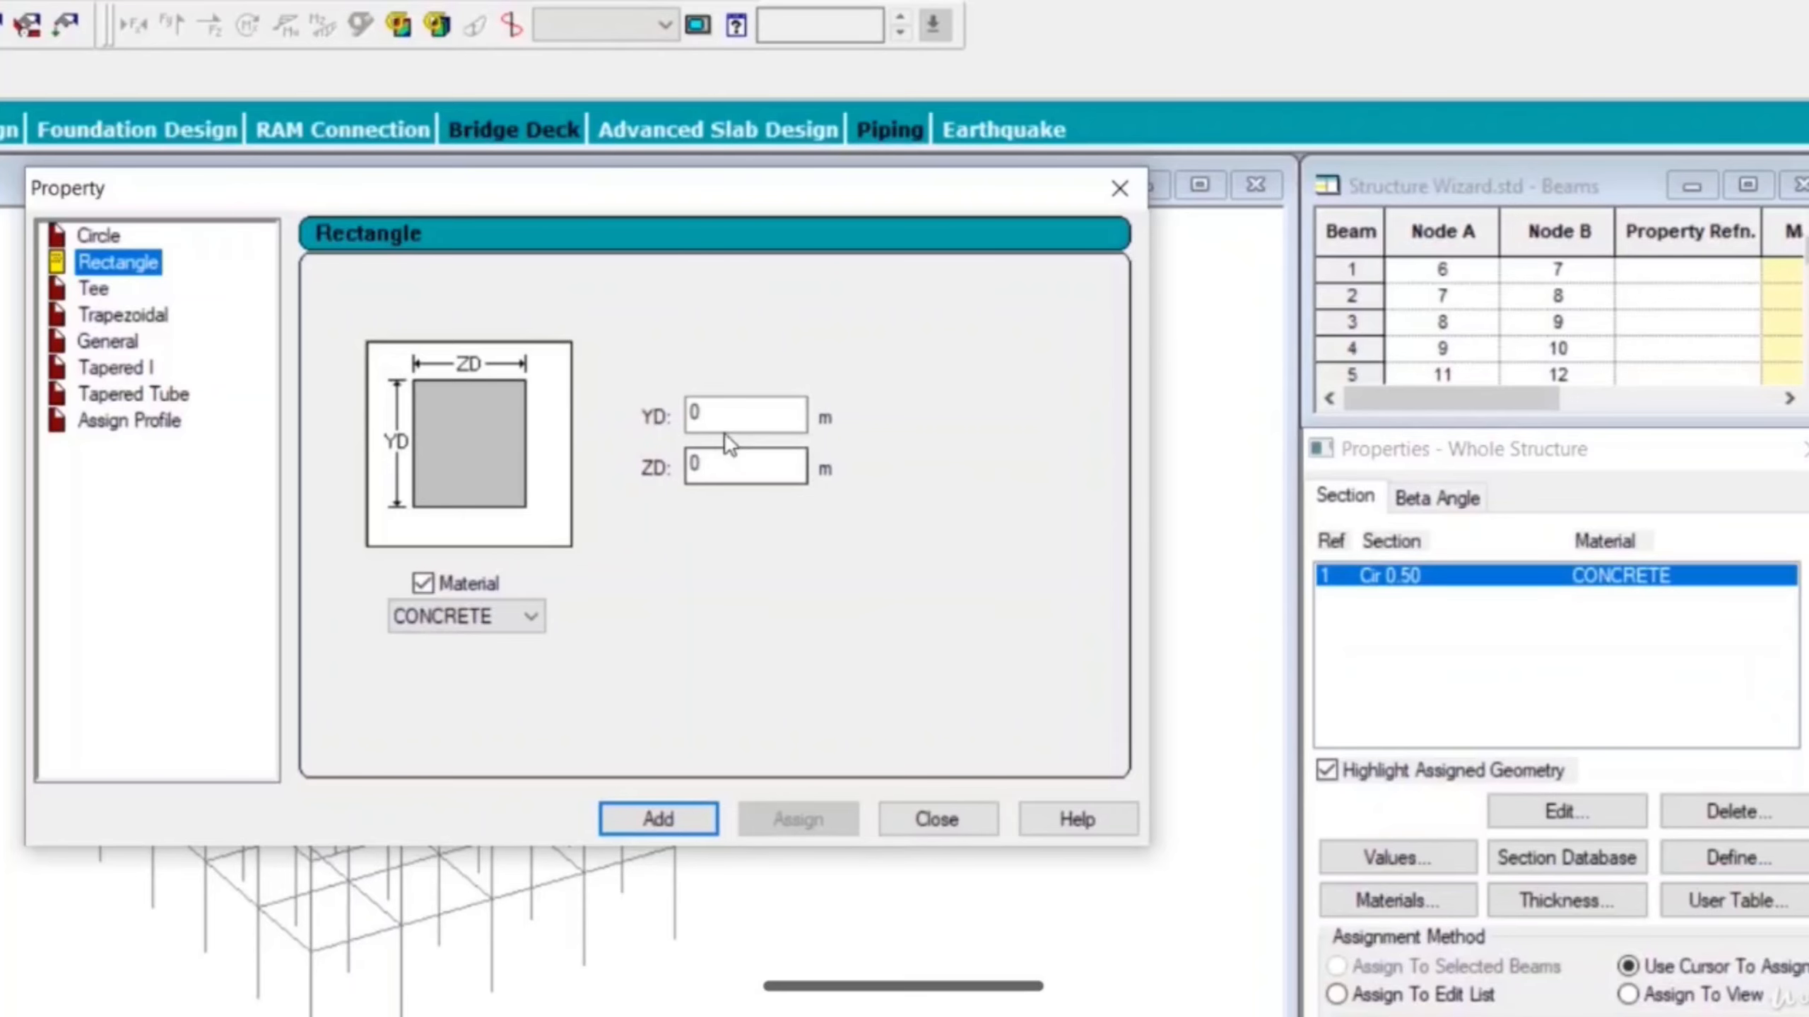
left_click(794, 415)
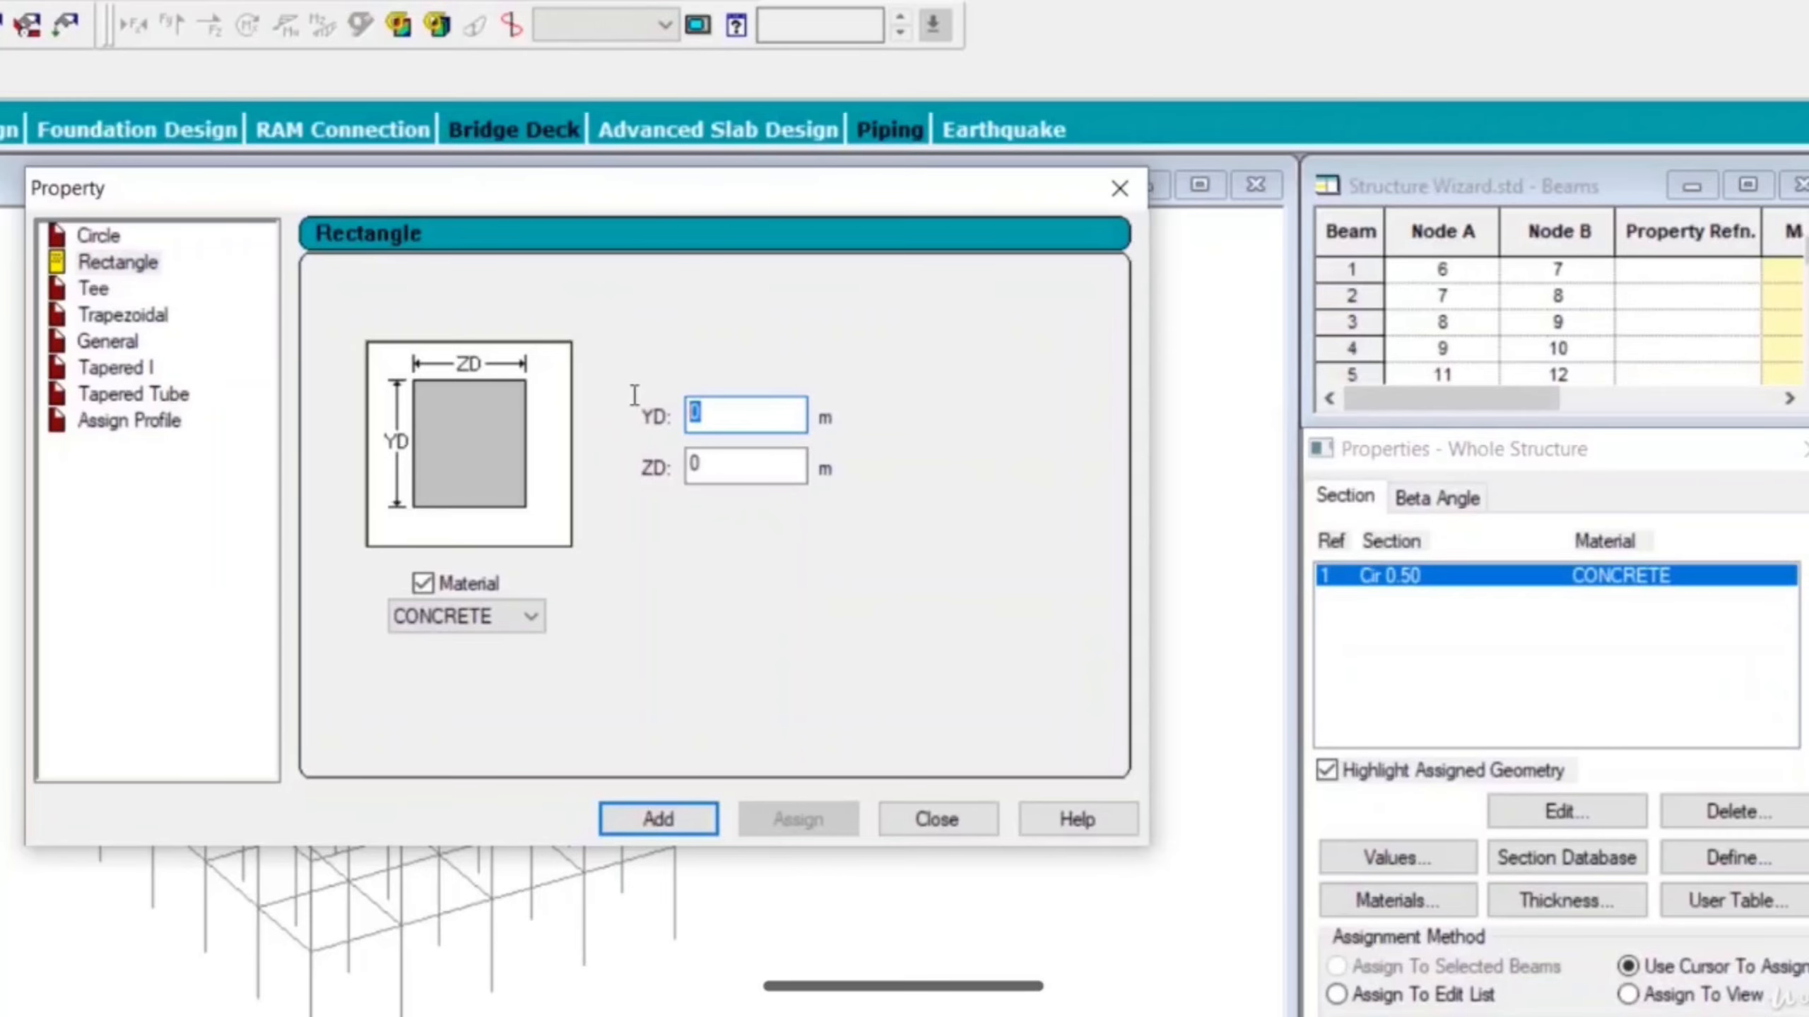
type("0.35")
key("Tab")
type("0.23")
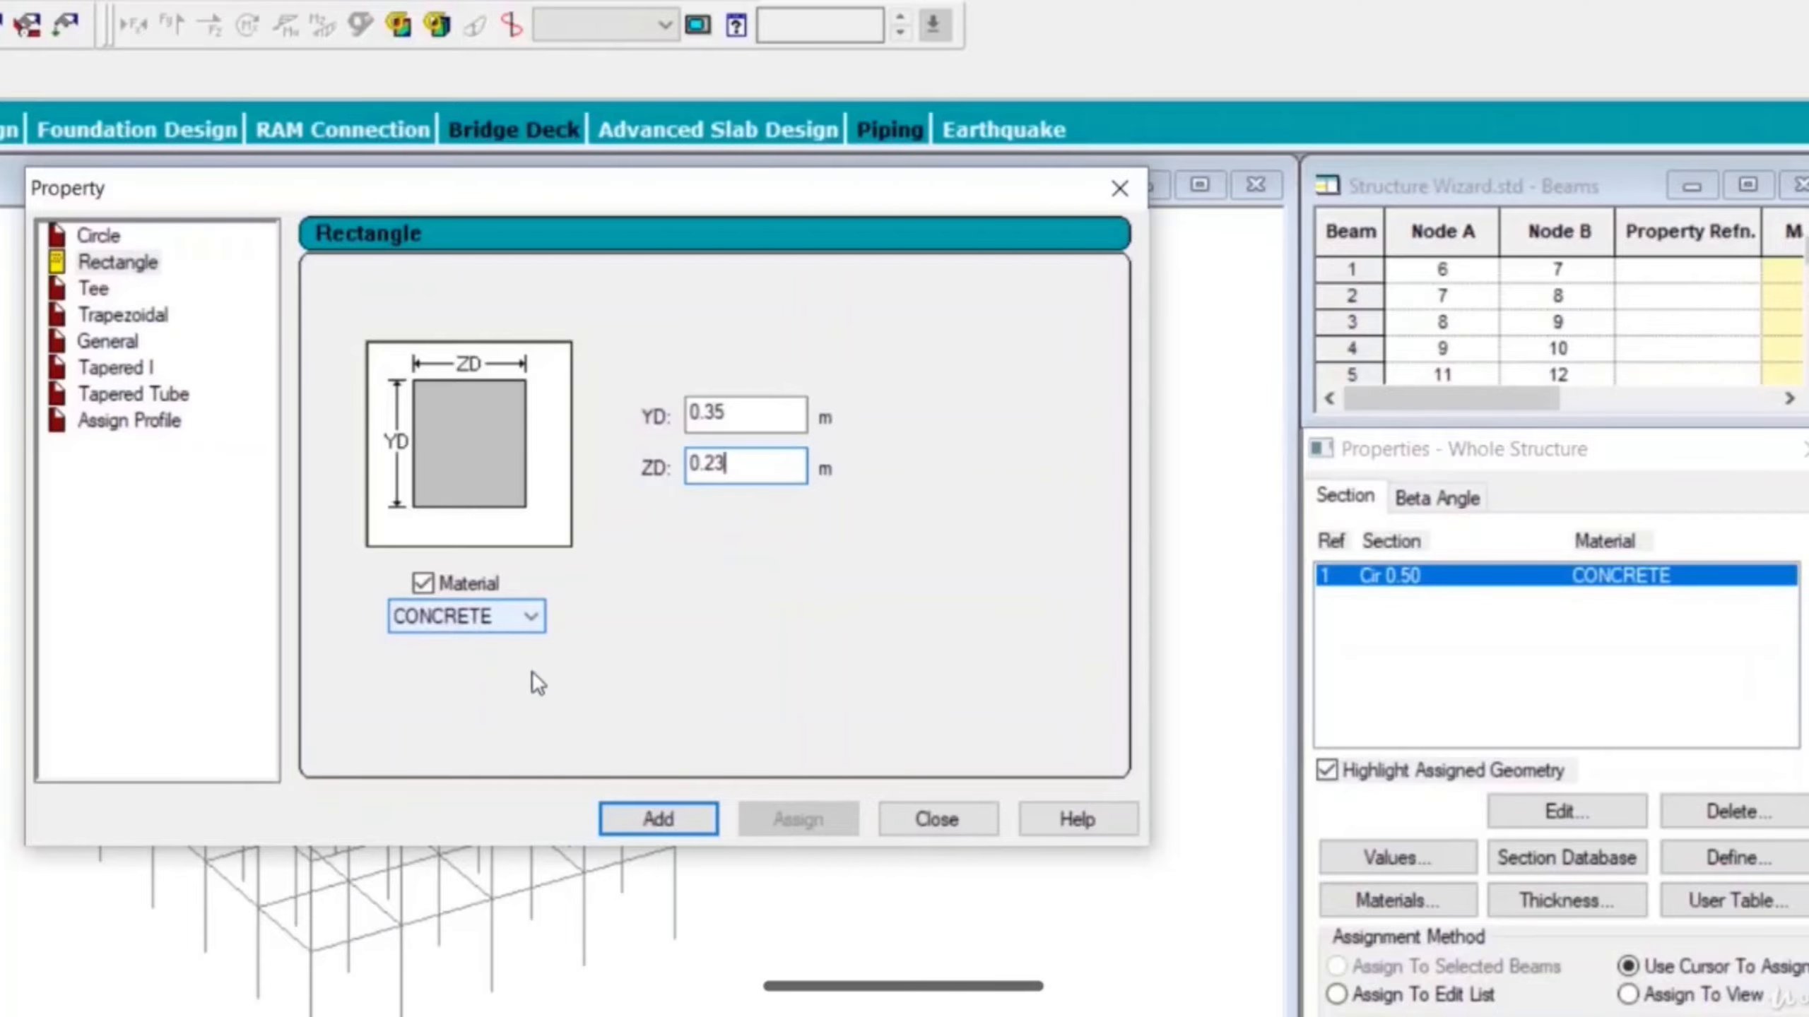
left_click(673, 826)
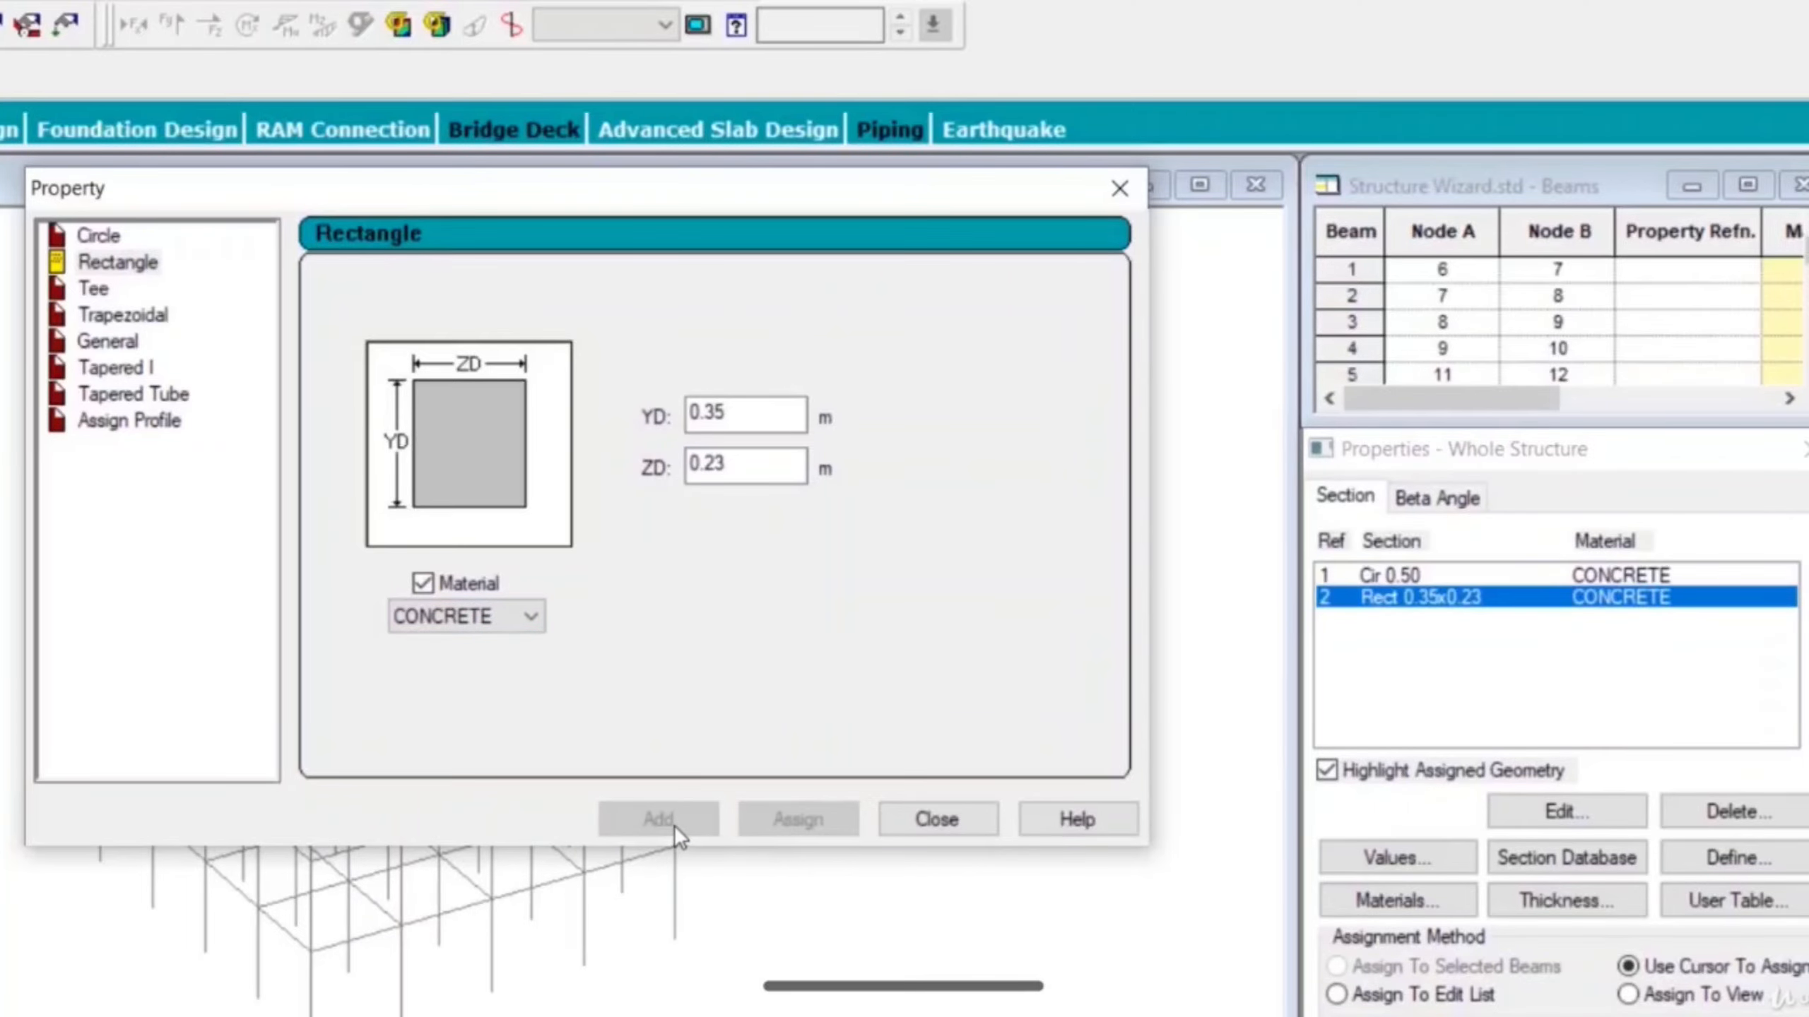
left_click(955, 821)
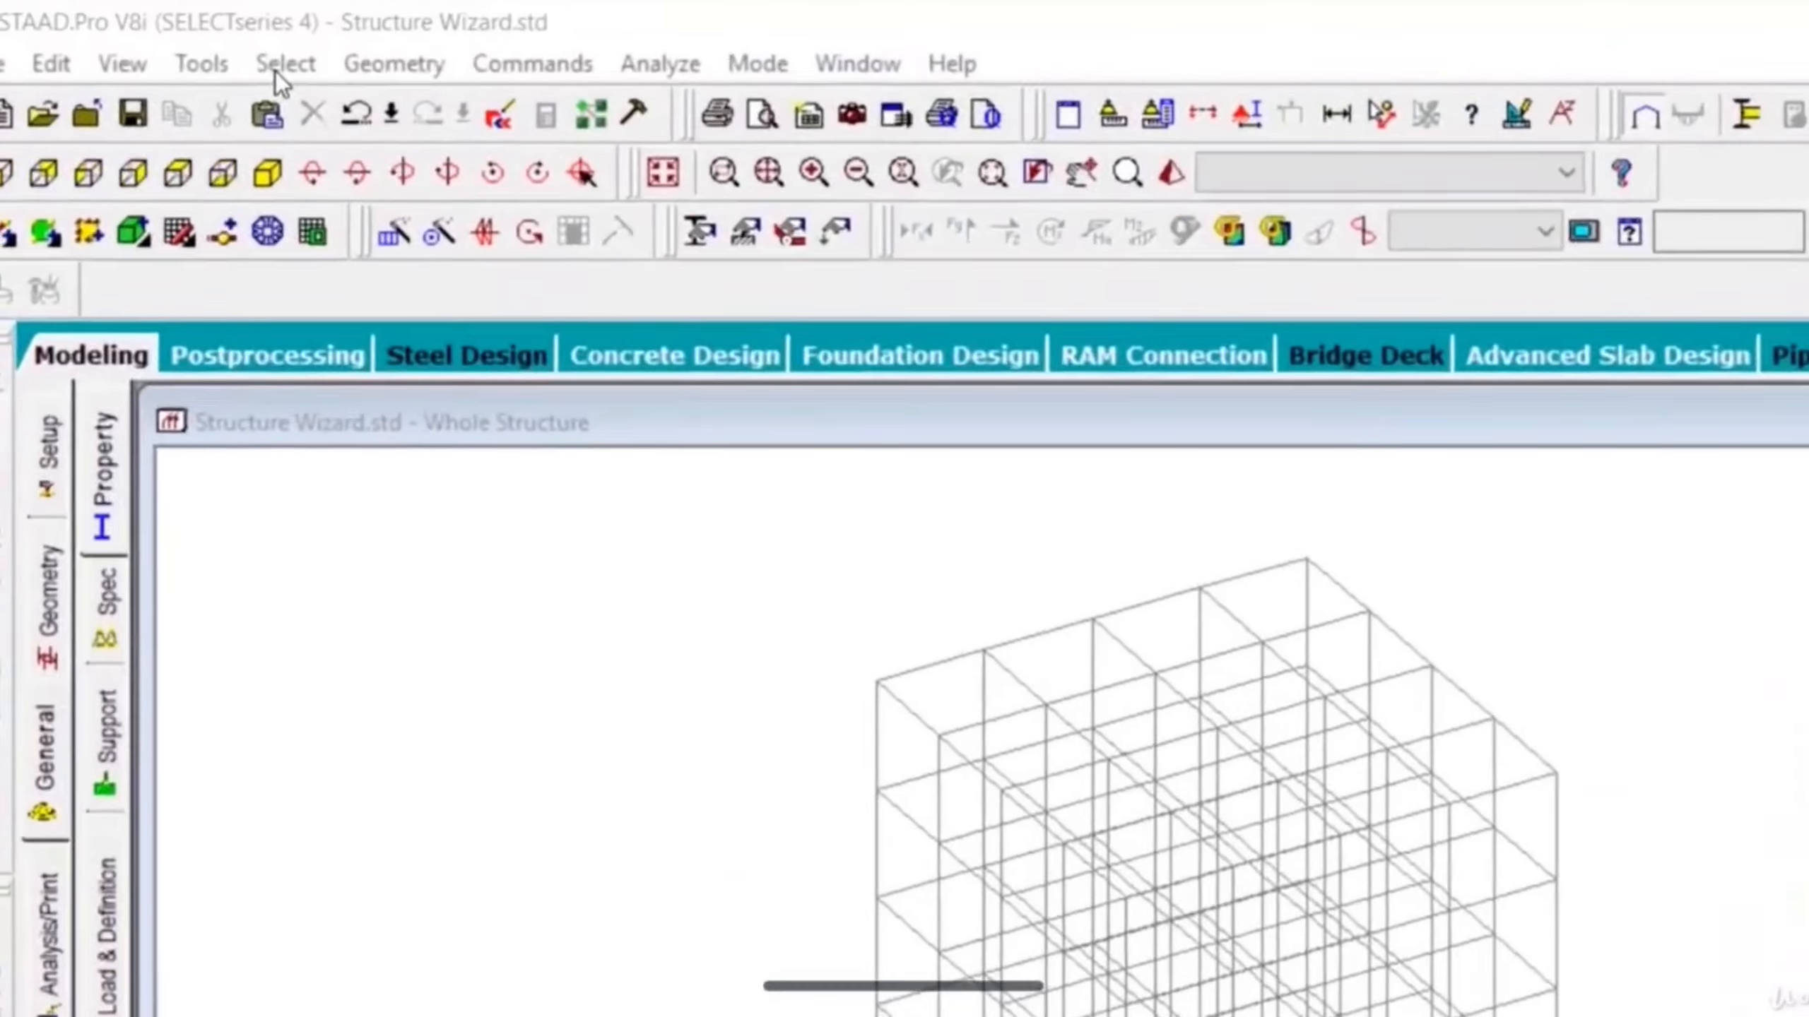
- Select all beams parallel to X and to Z, i.e. every horizontal beam of the frame
left_click(163, 40)
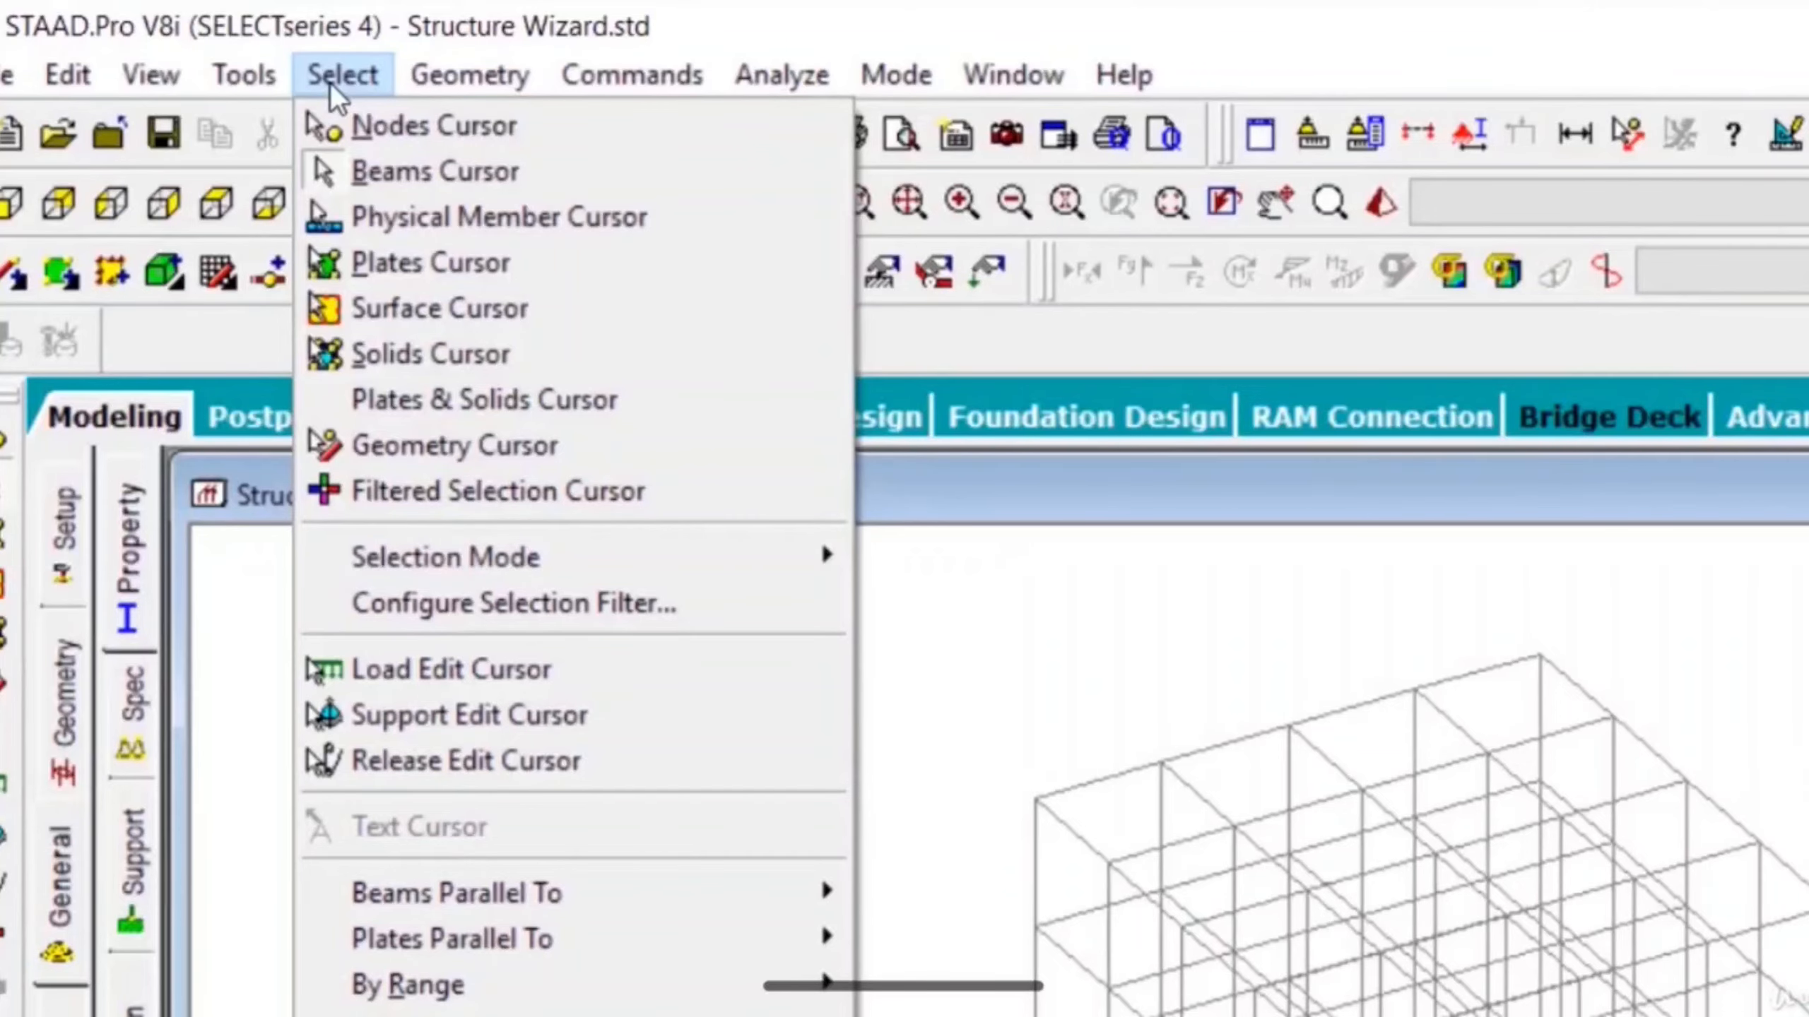
mouse_move(590, 913)
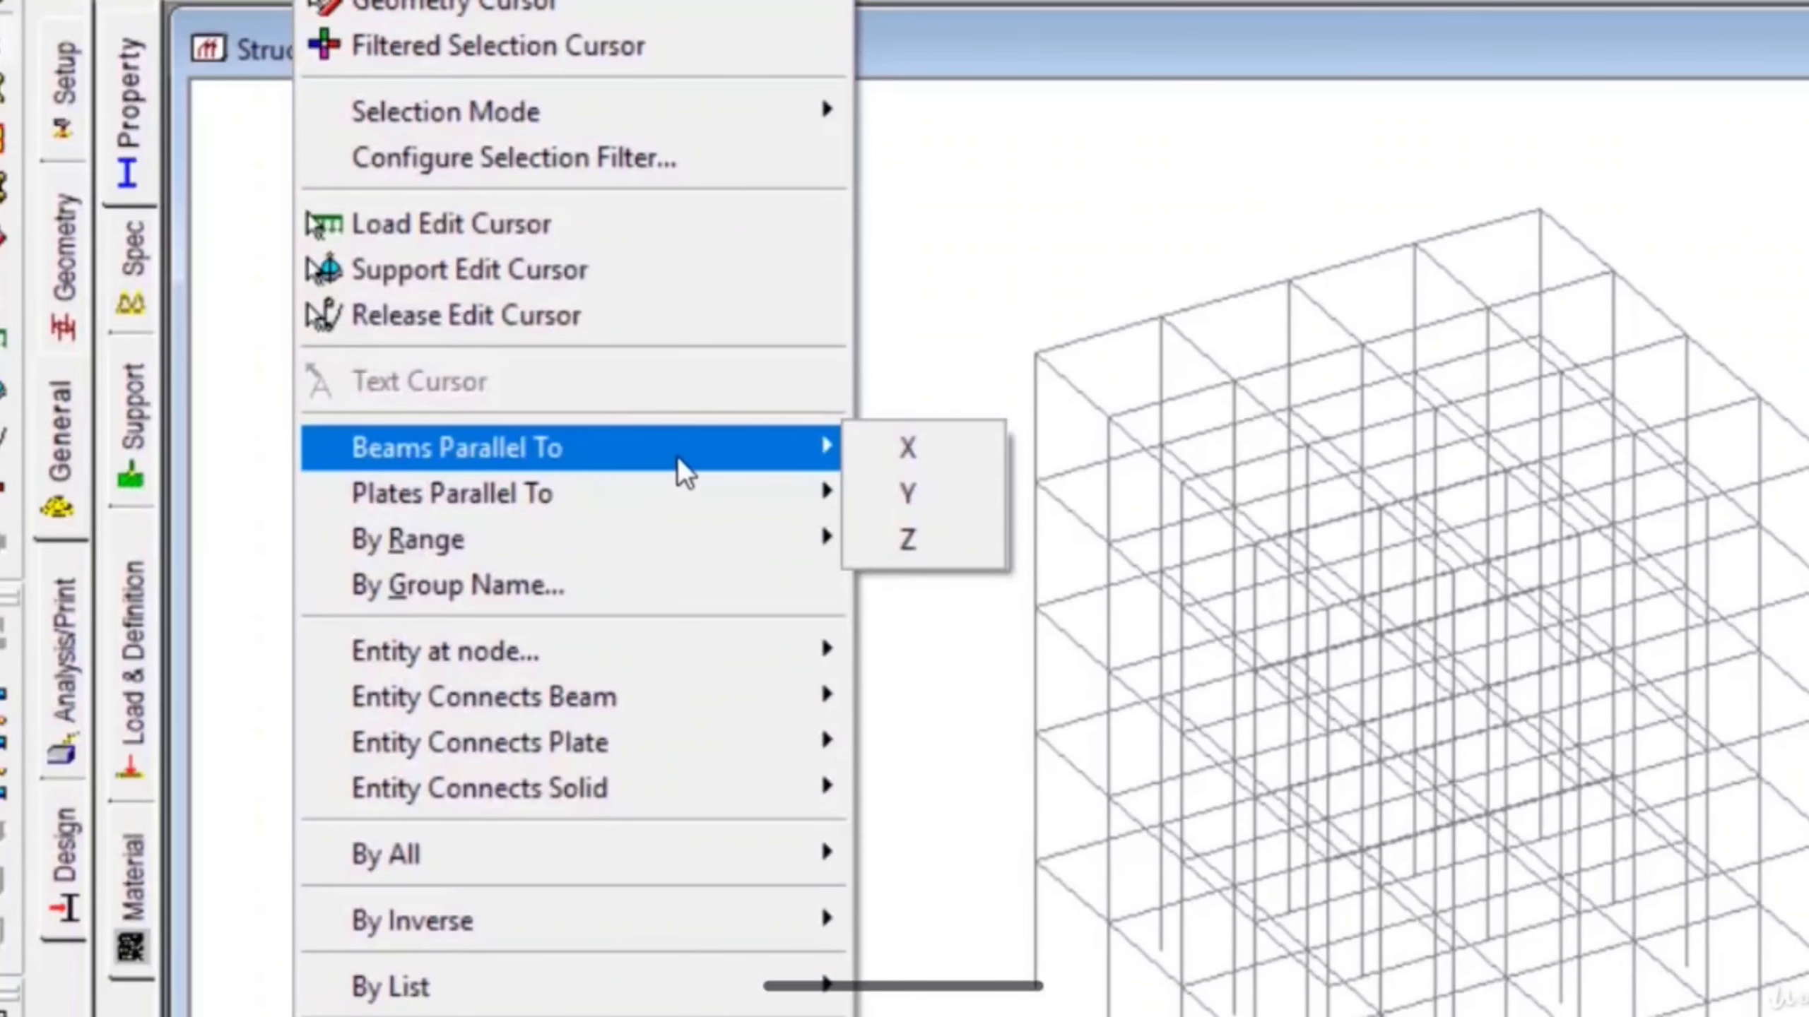
left_click(912, 446)
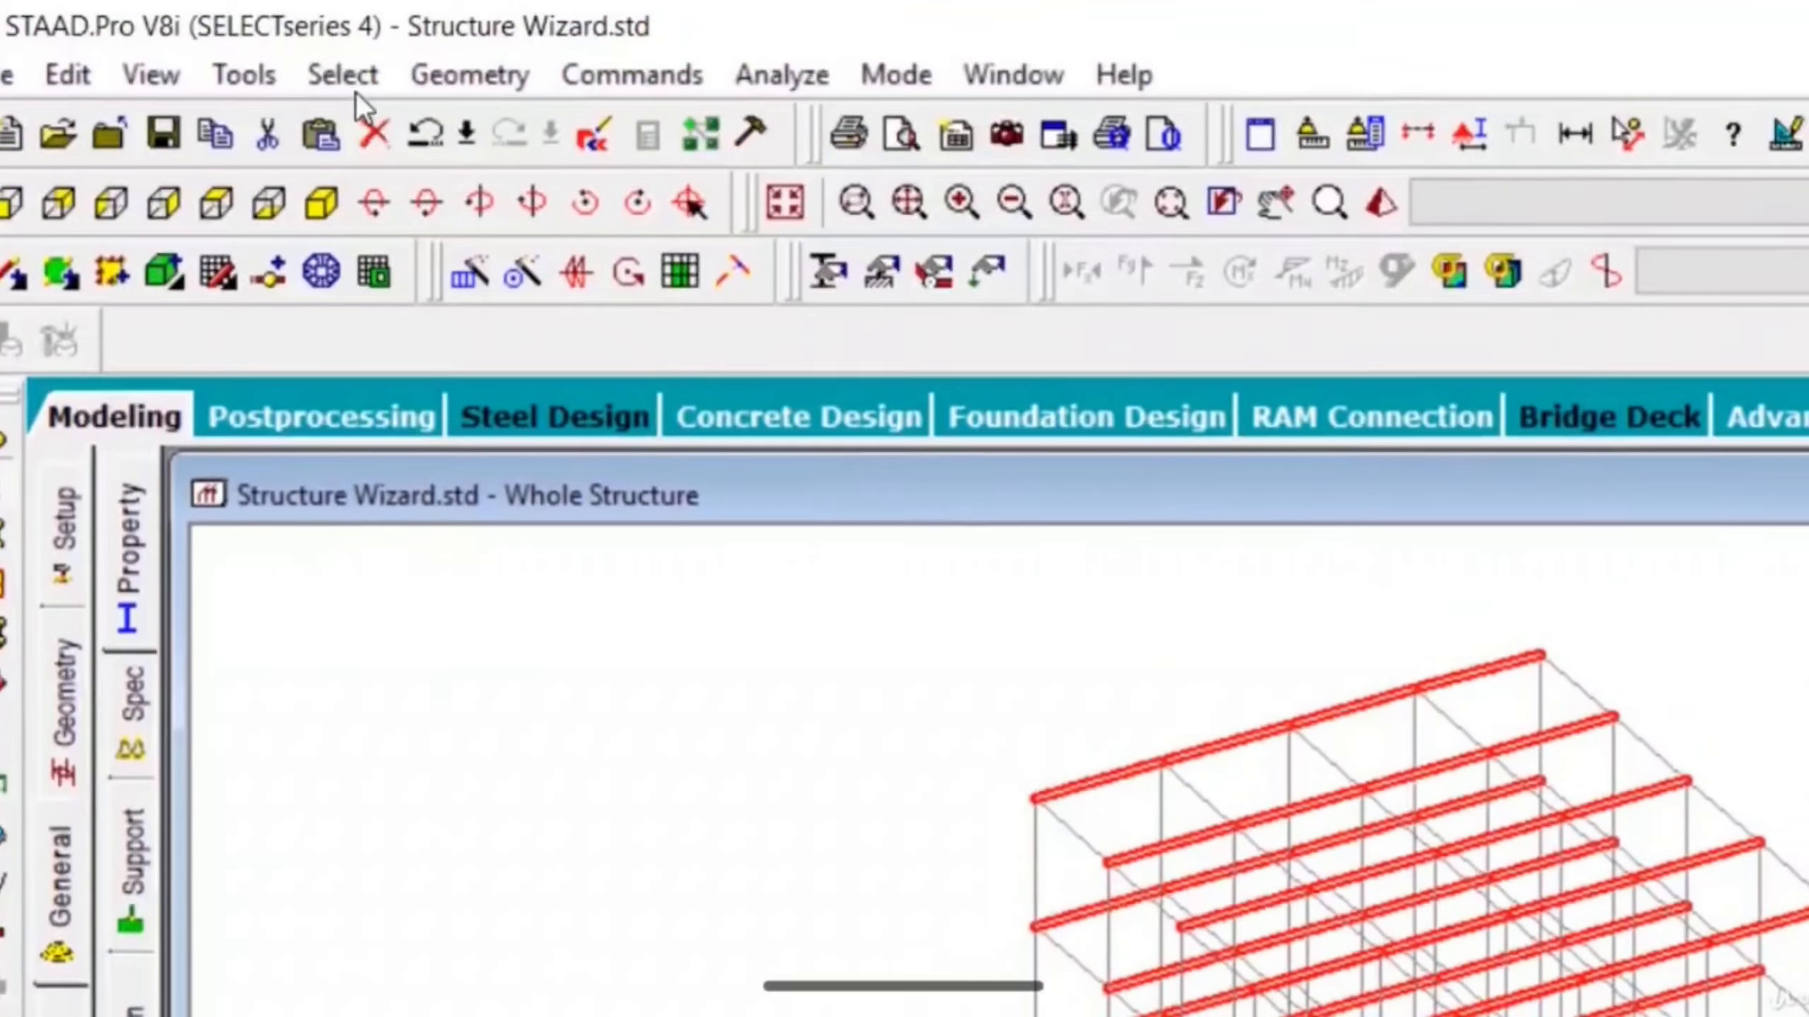
left_click(356, 84)
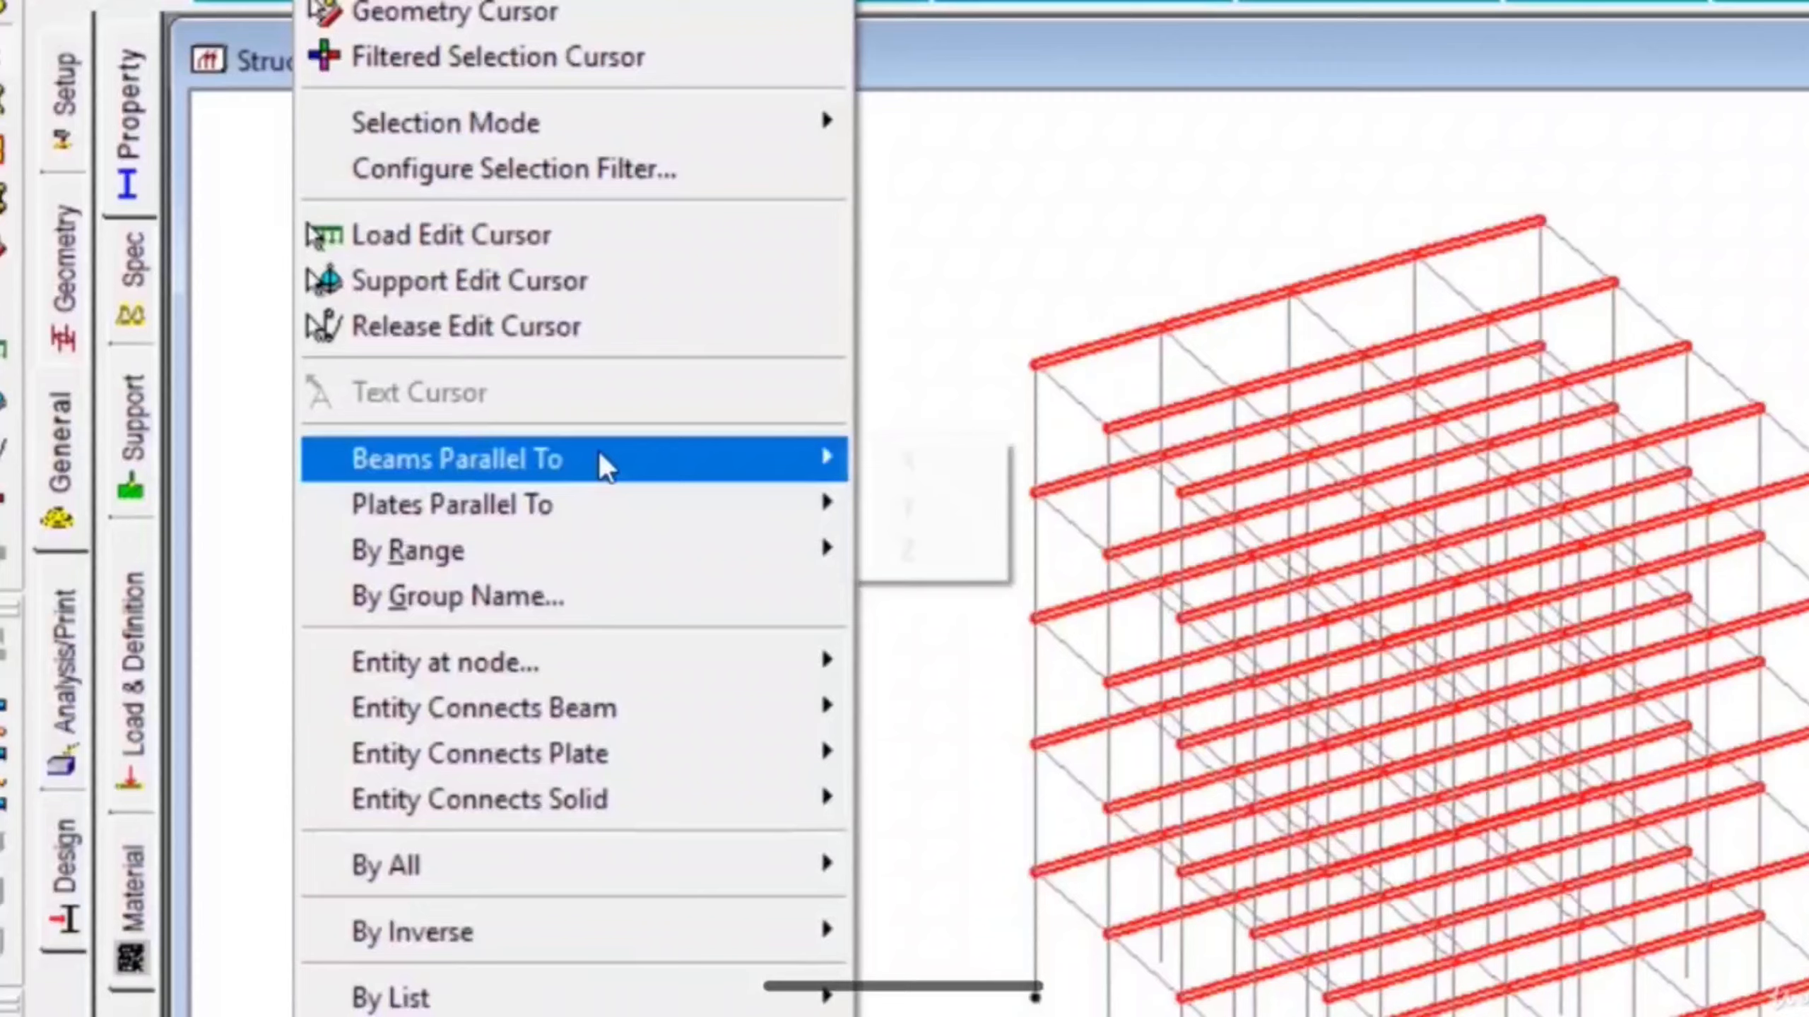
mouse_move(599, 575)
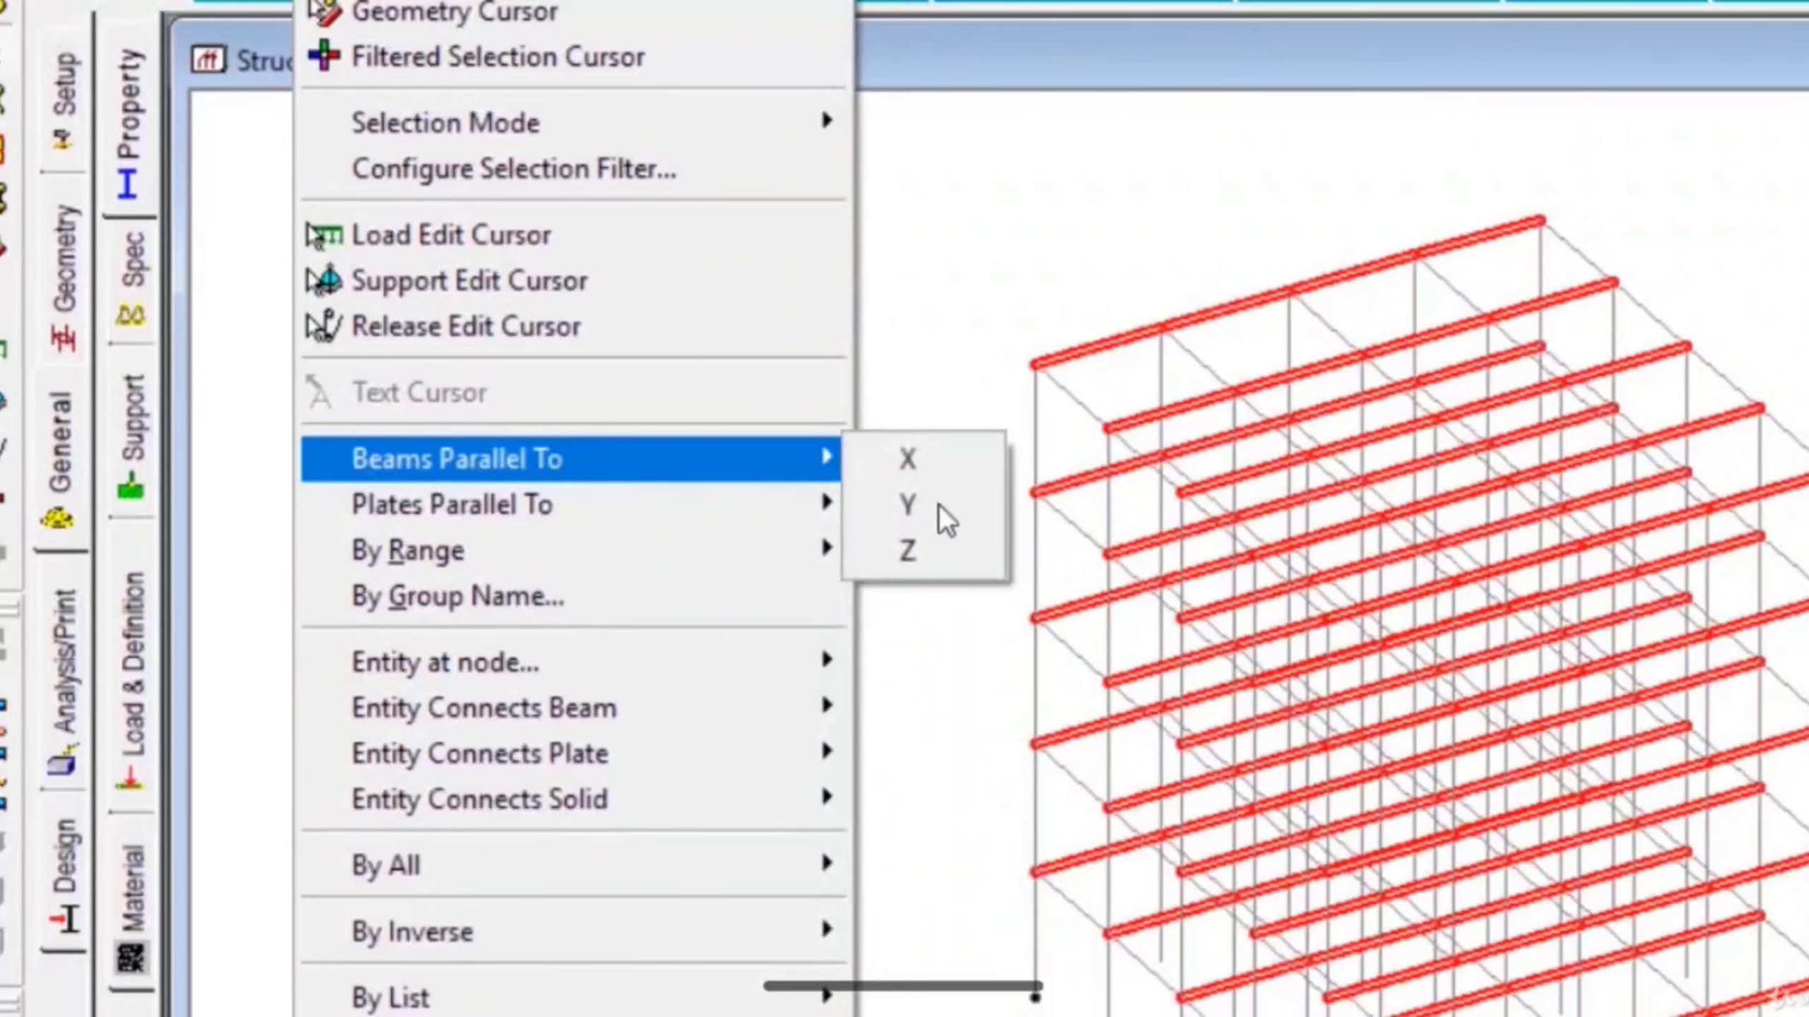
left_click(944, 571)
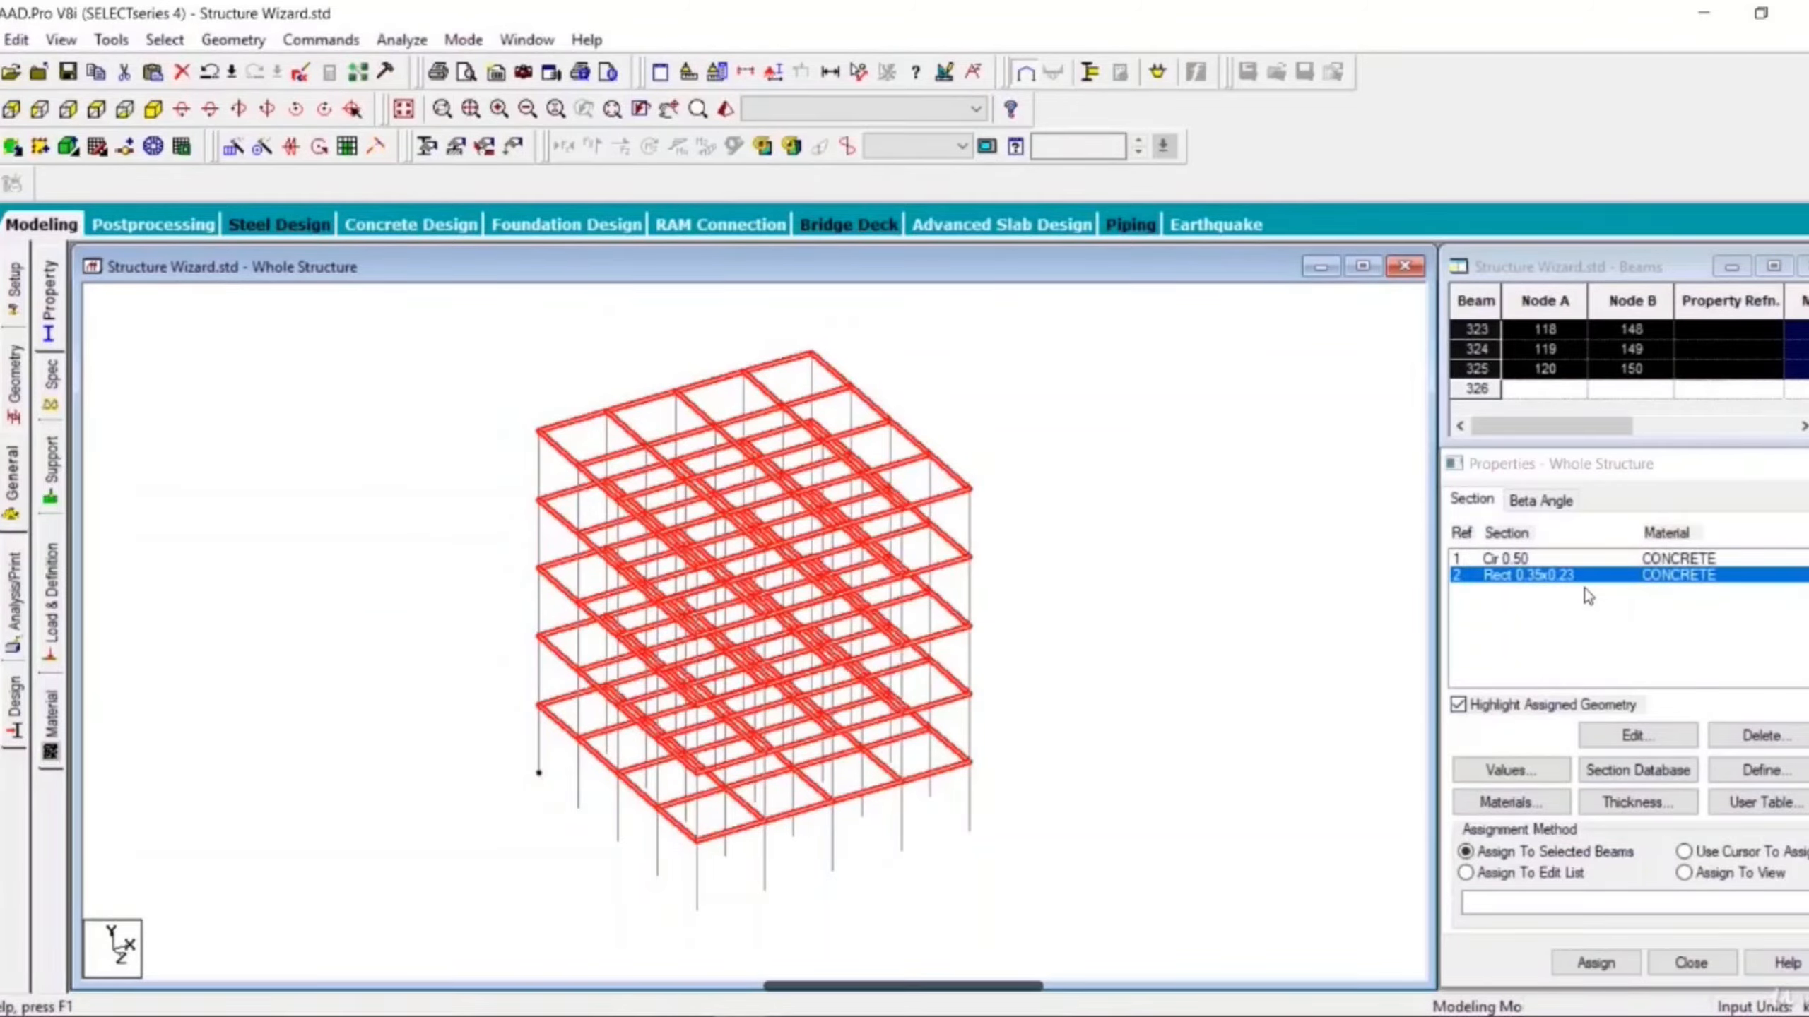
- Assign the 0.35 x 0.23 rectangular section to the selected horizontal beams
left_click(1631, 737)
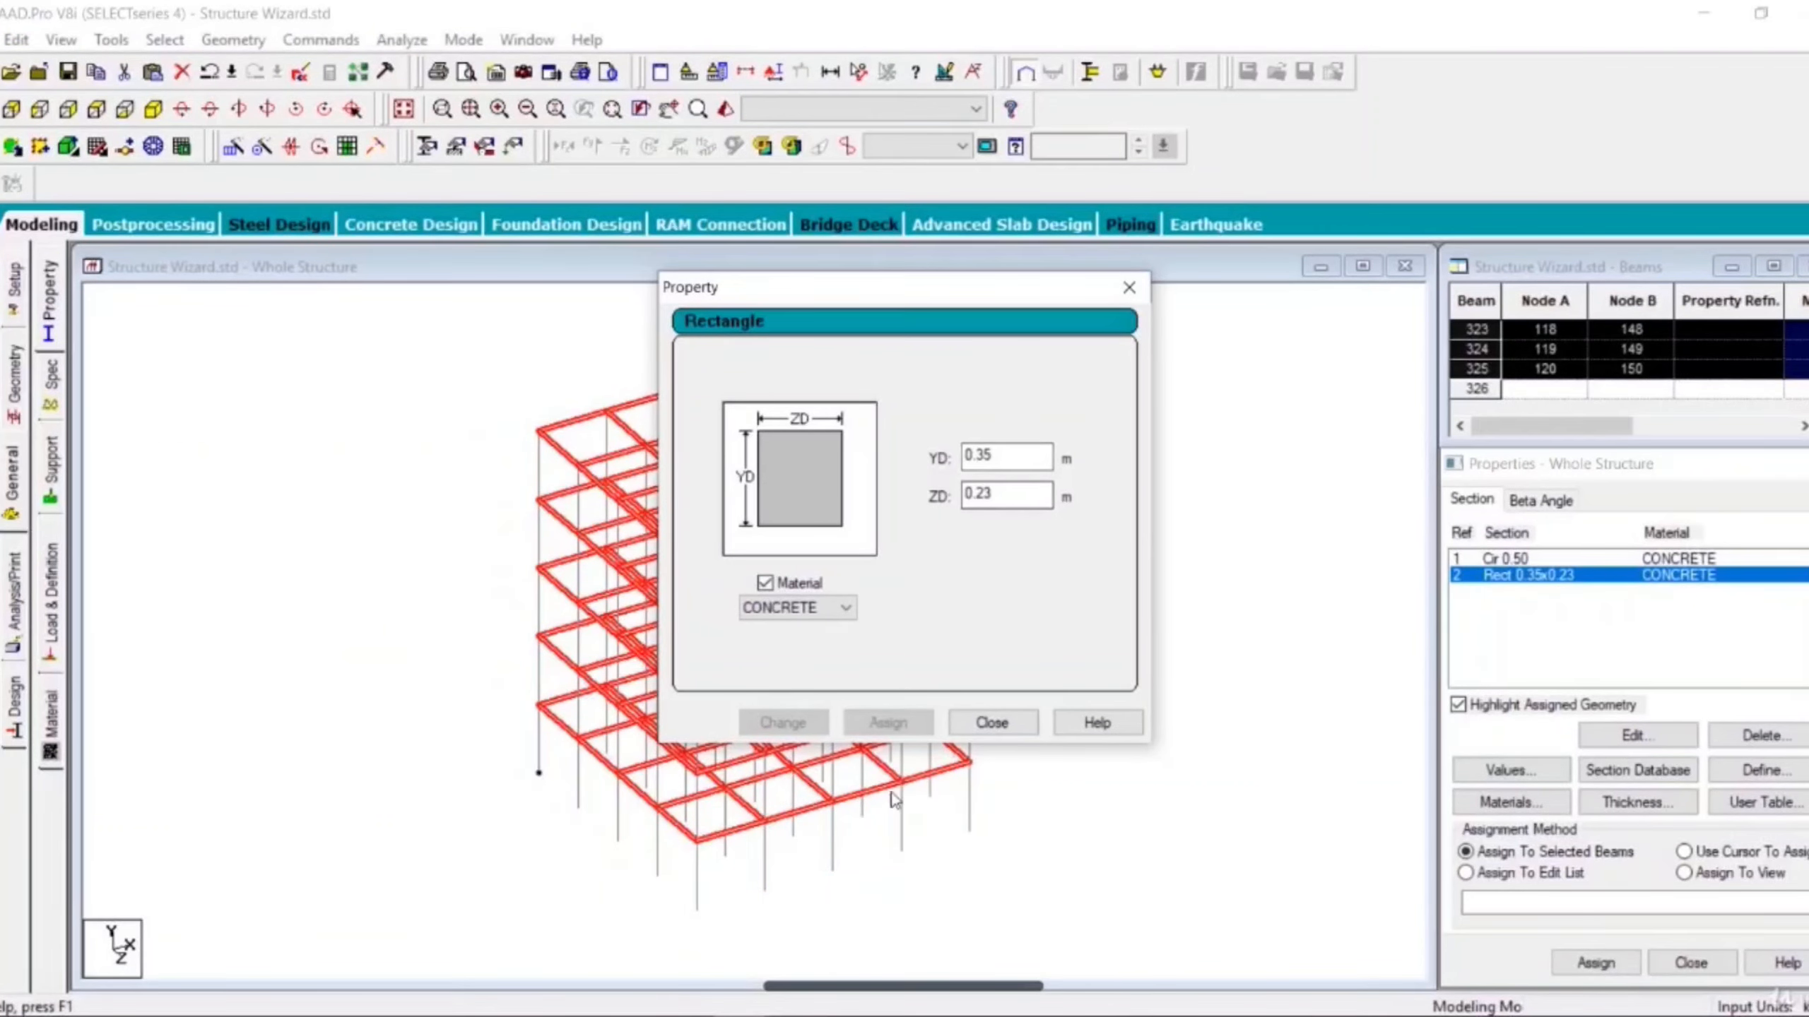
left_click(991, 722)
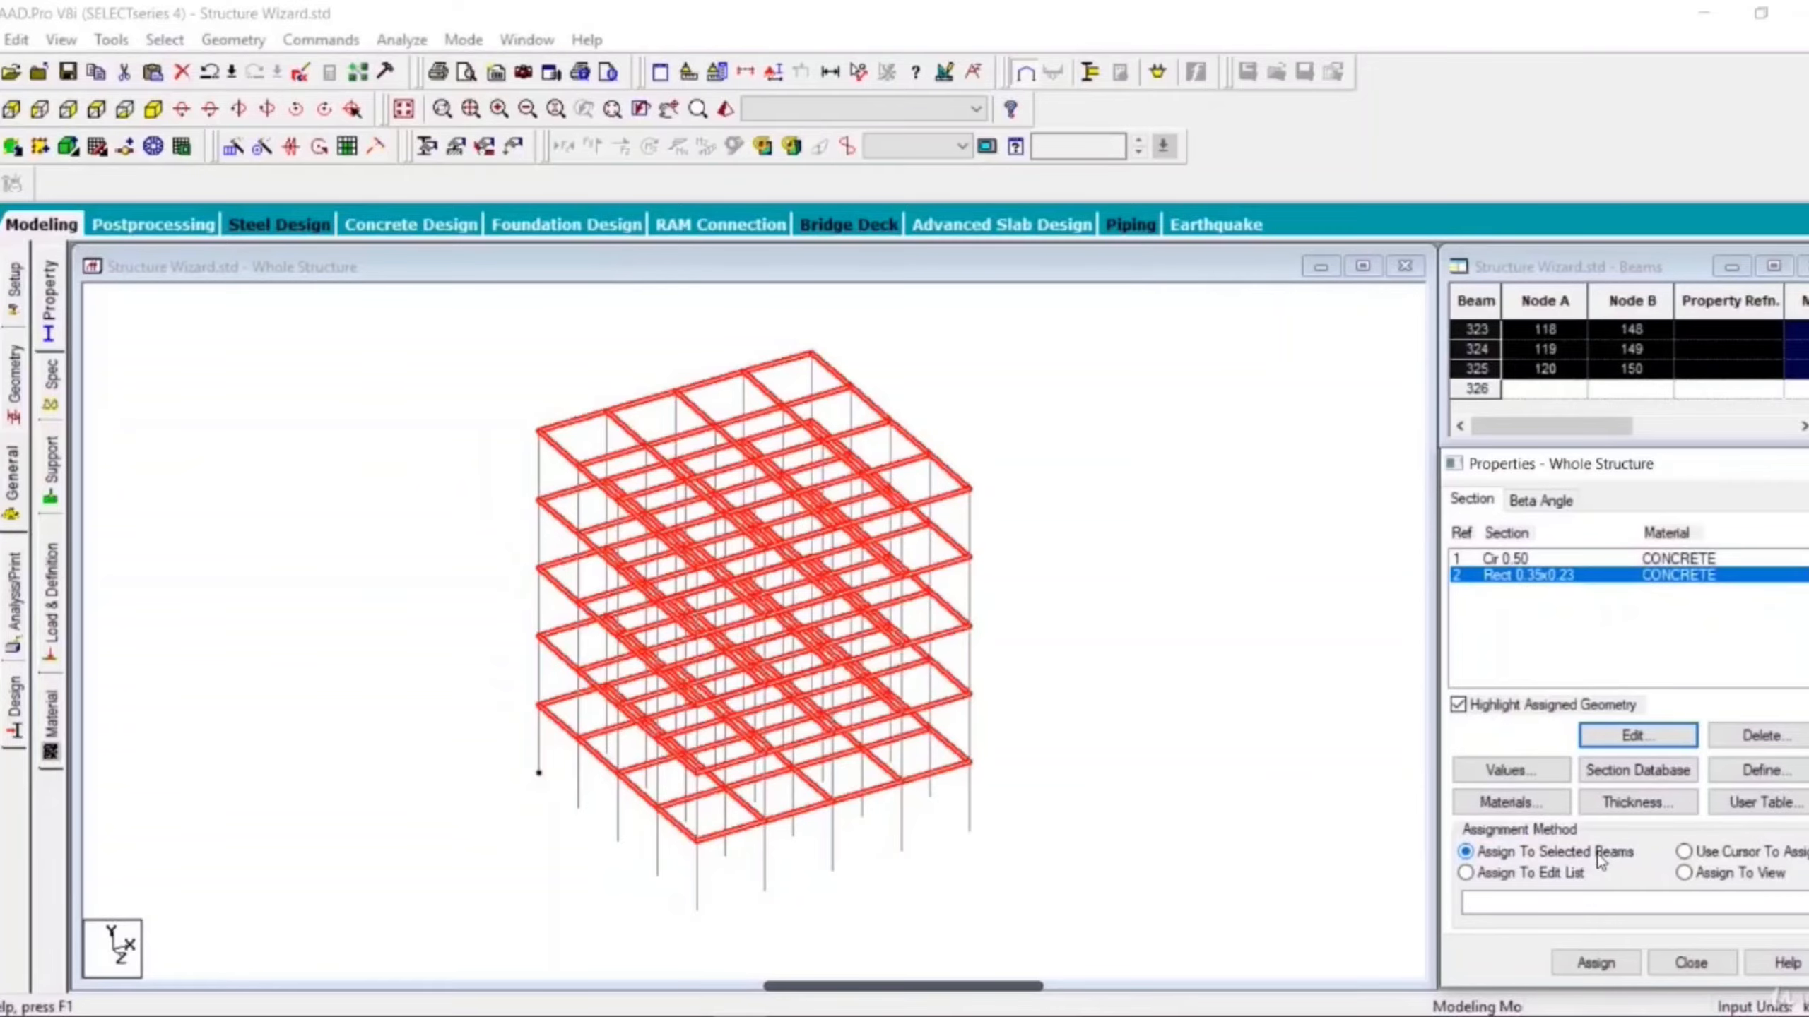
left_click(1602, 966)
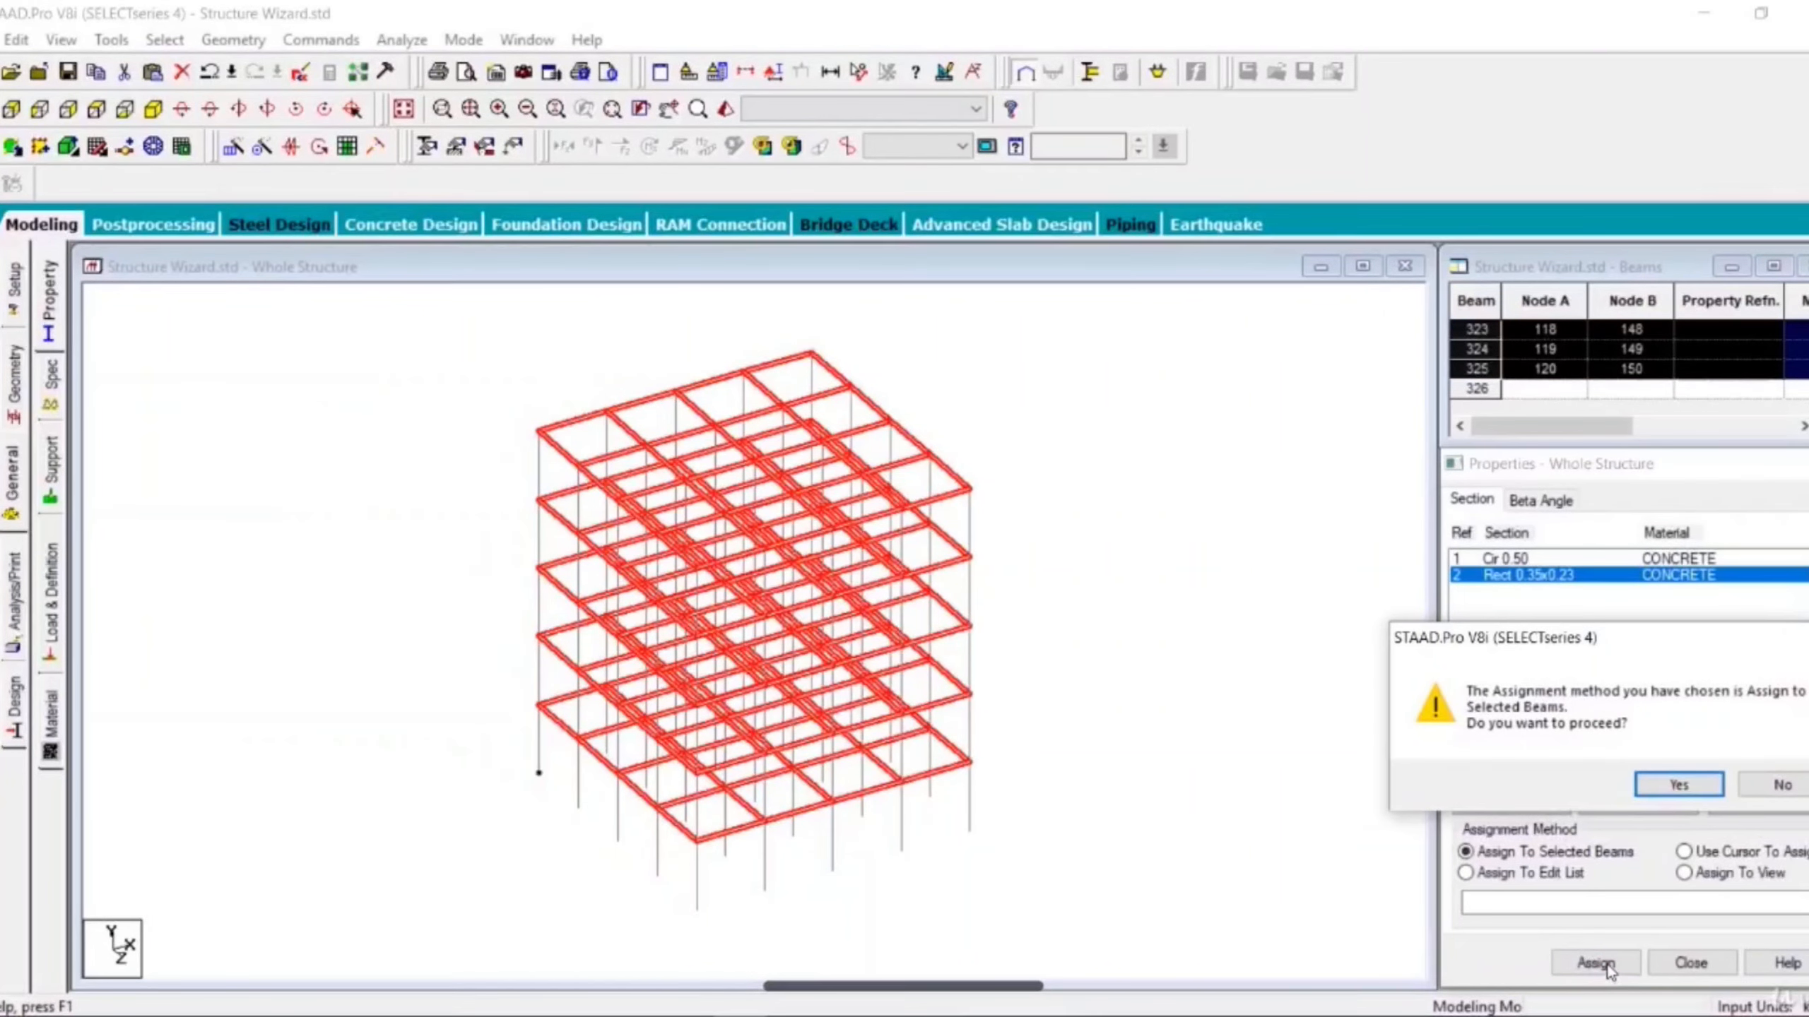
left_click(1655, 781)
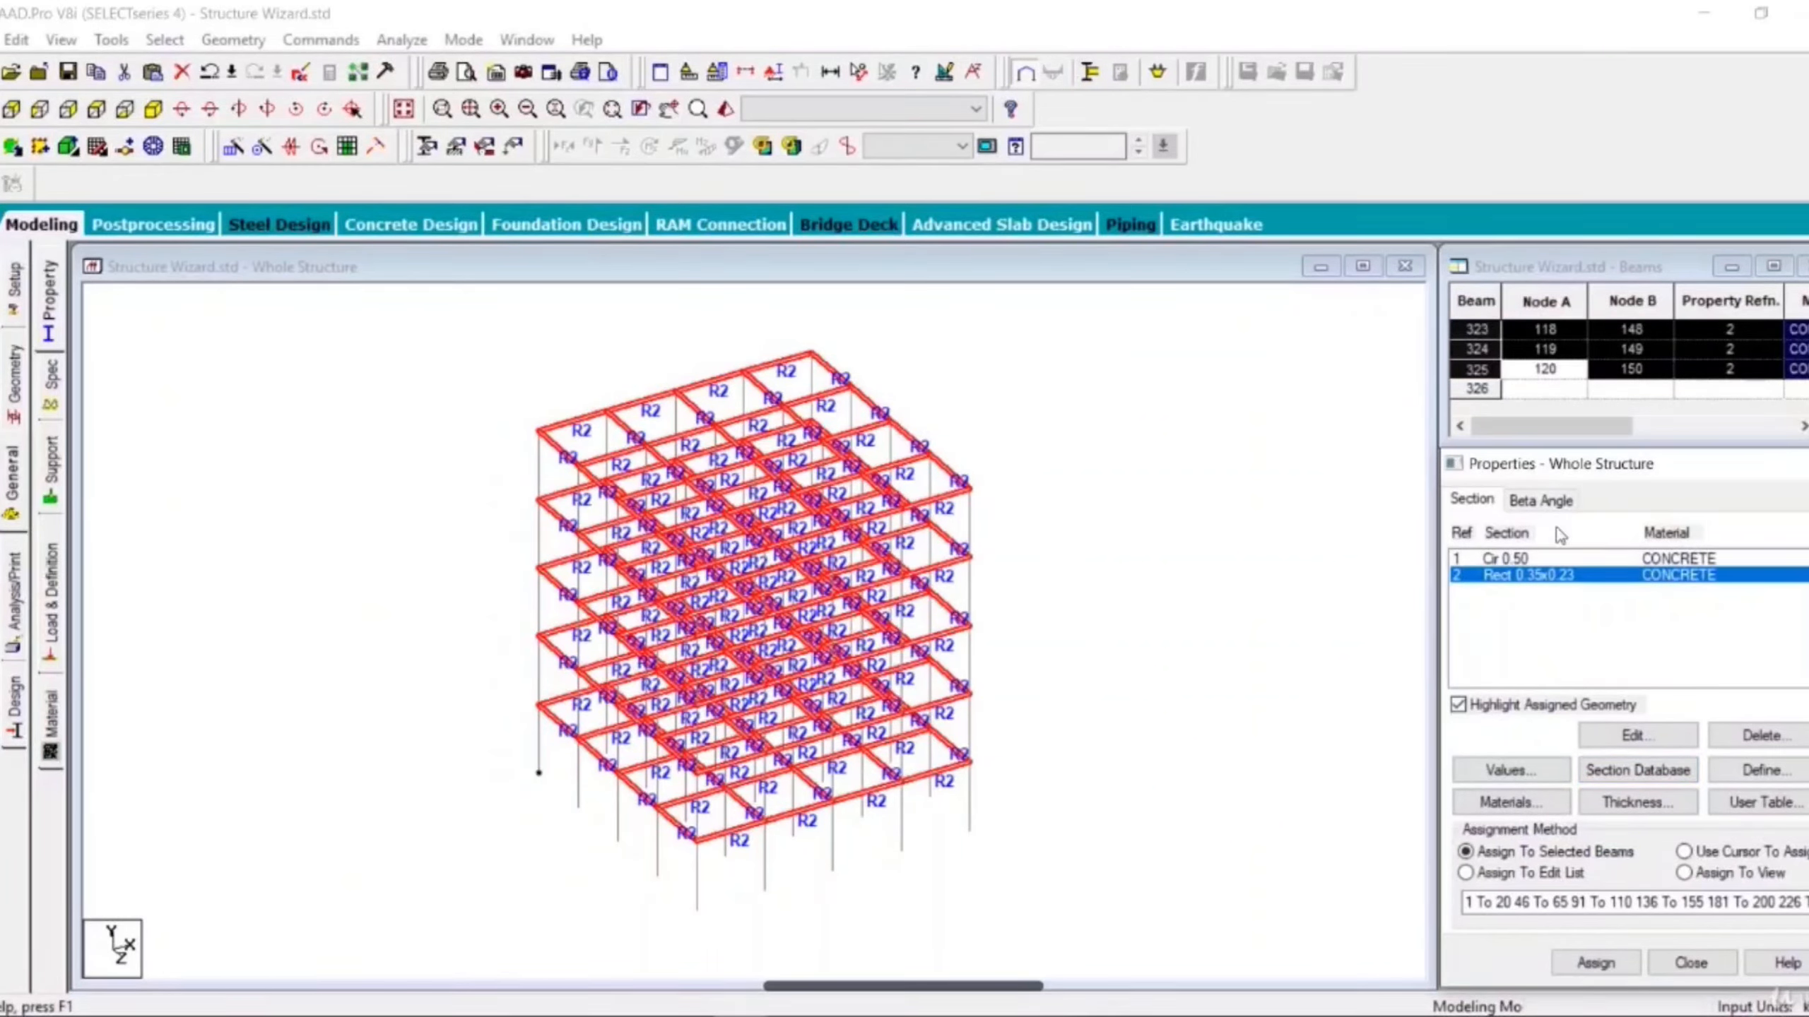
- Select all beams parallel to Y and assign the 0.50 circular section to these columns
left_click(1513, 560)
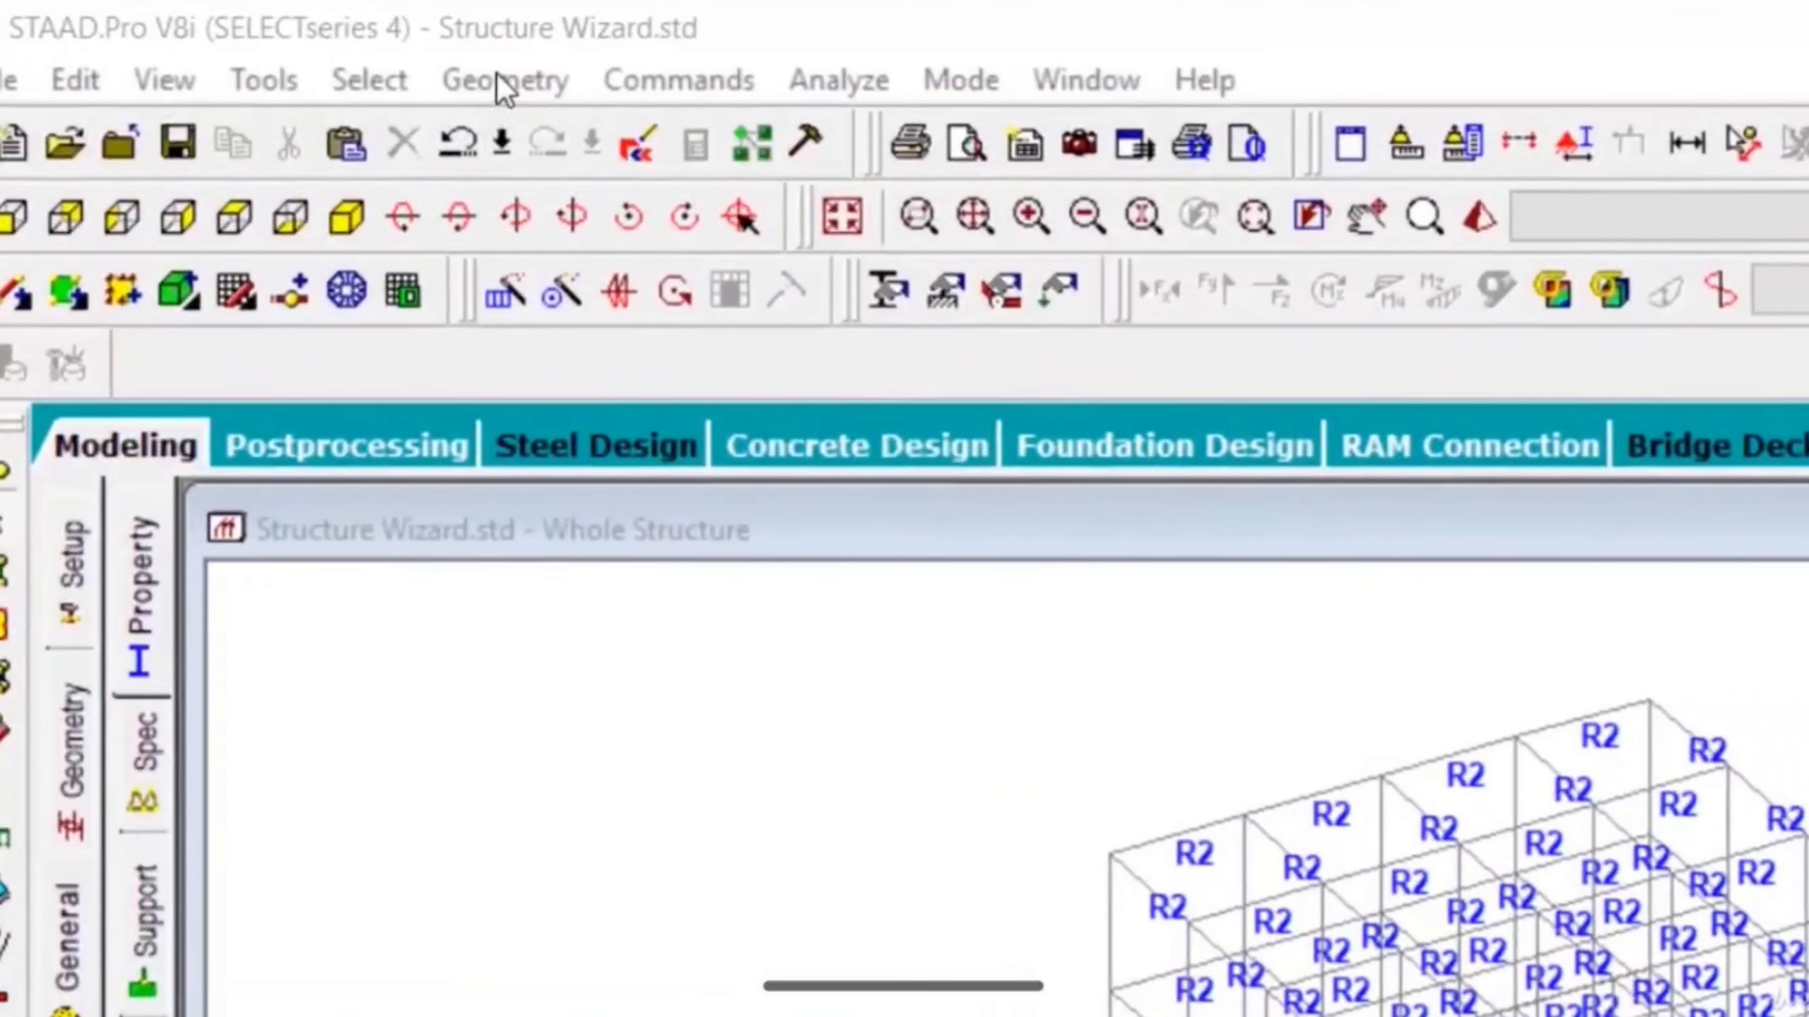
left_click(228, 37)
left_click(496, 74)
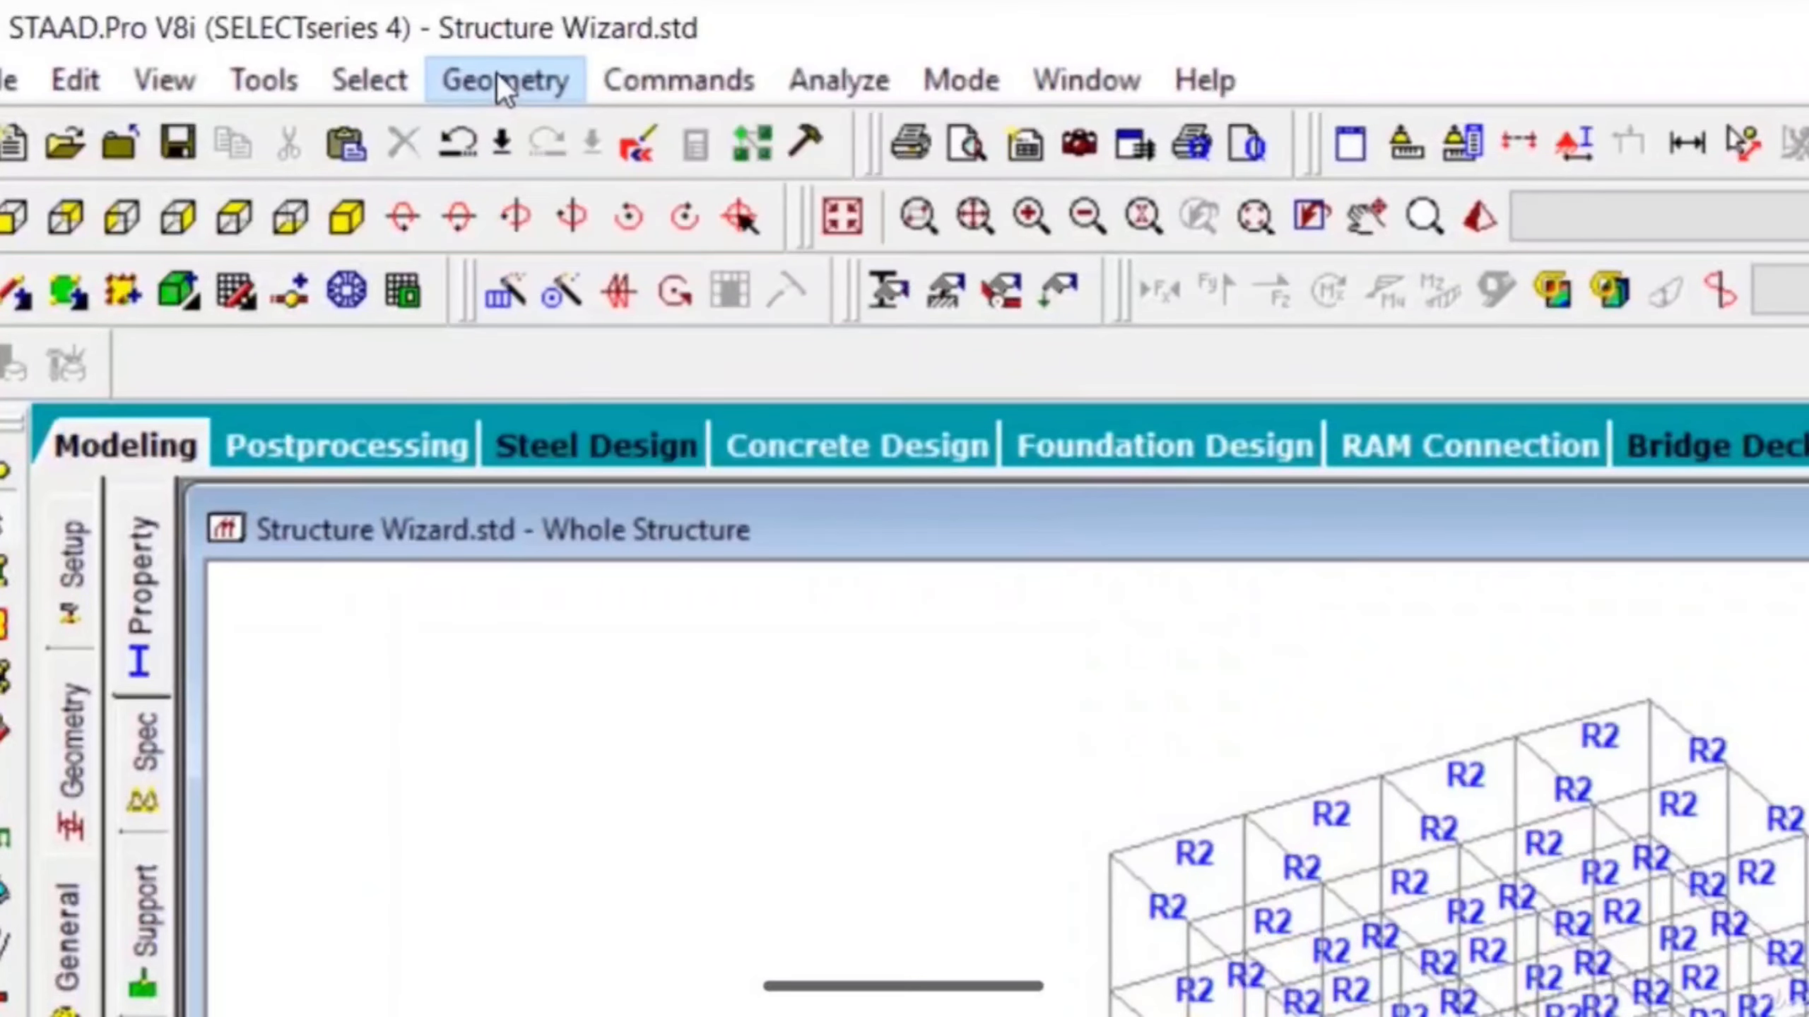
left_click(359, 79)
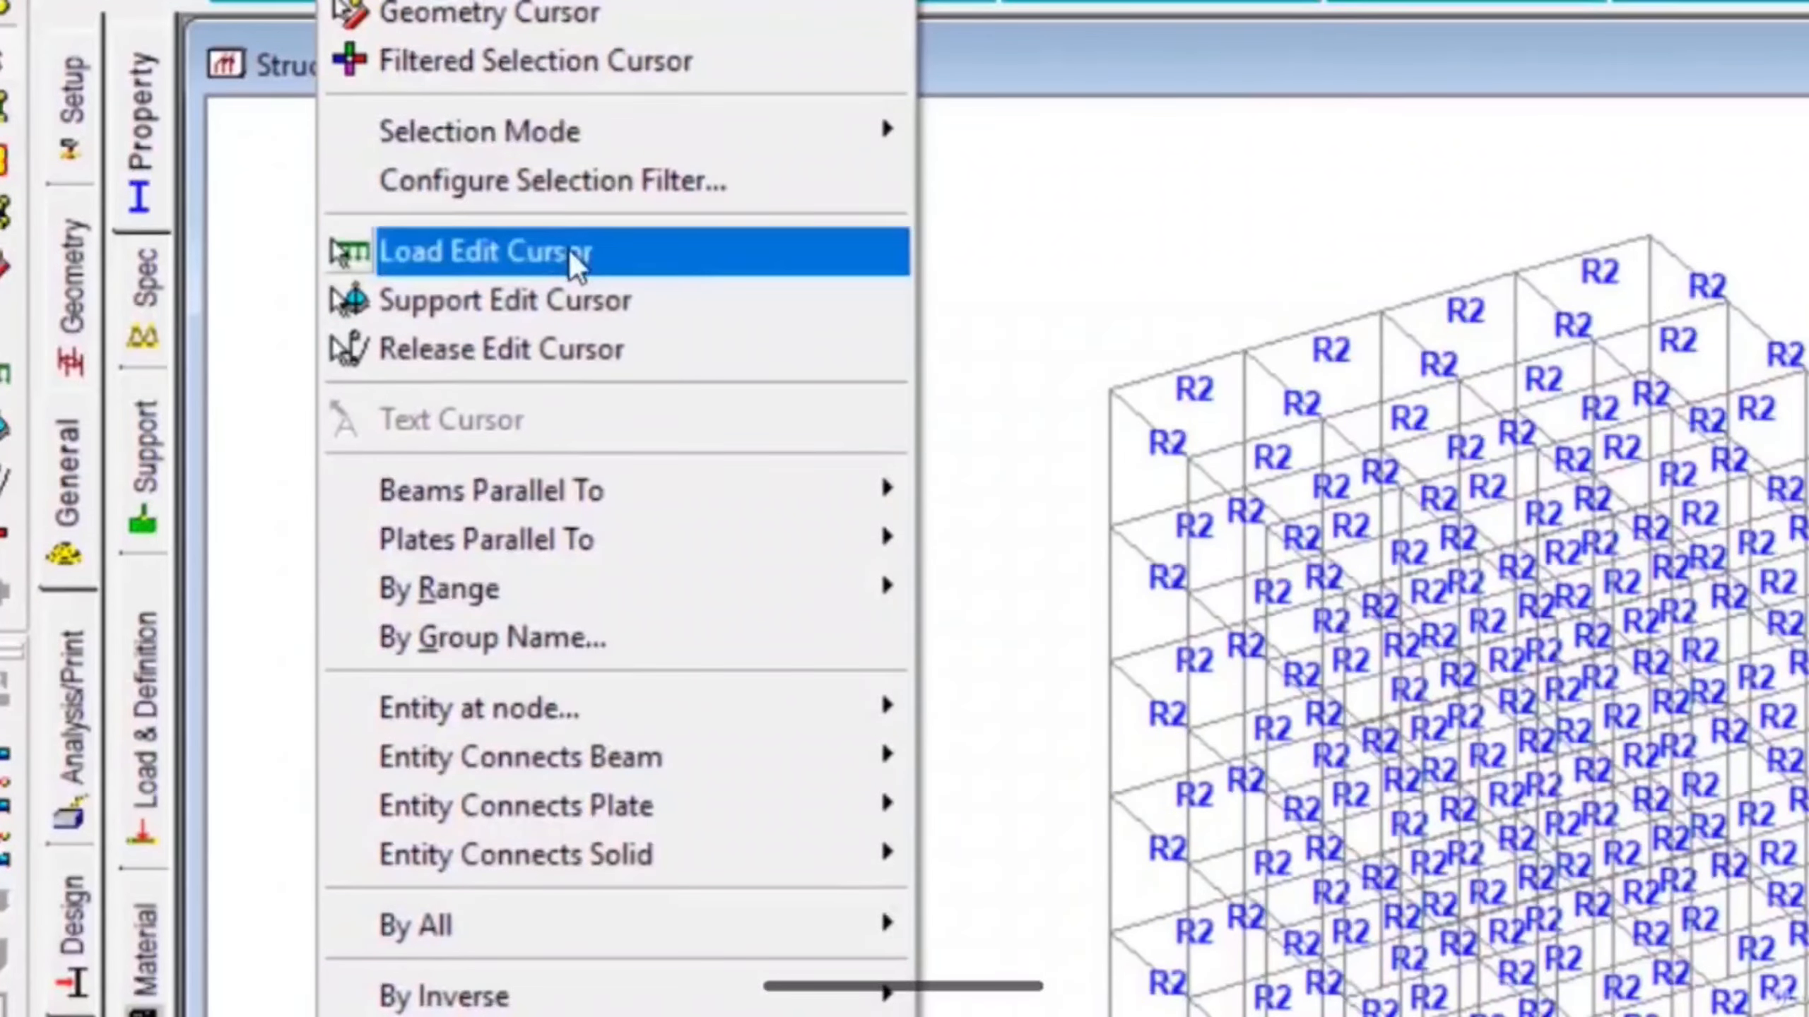
mouse_move(592, 998)
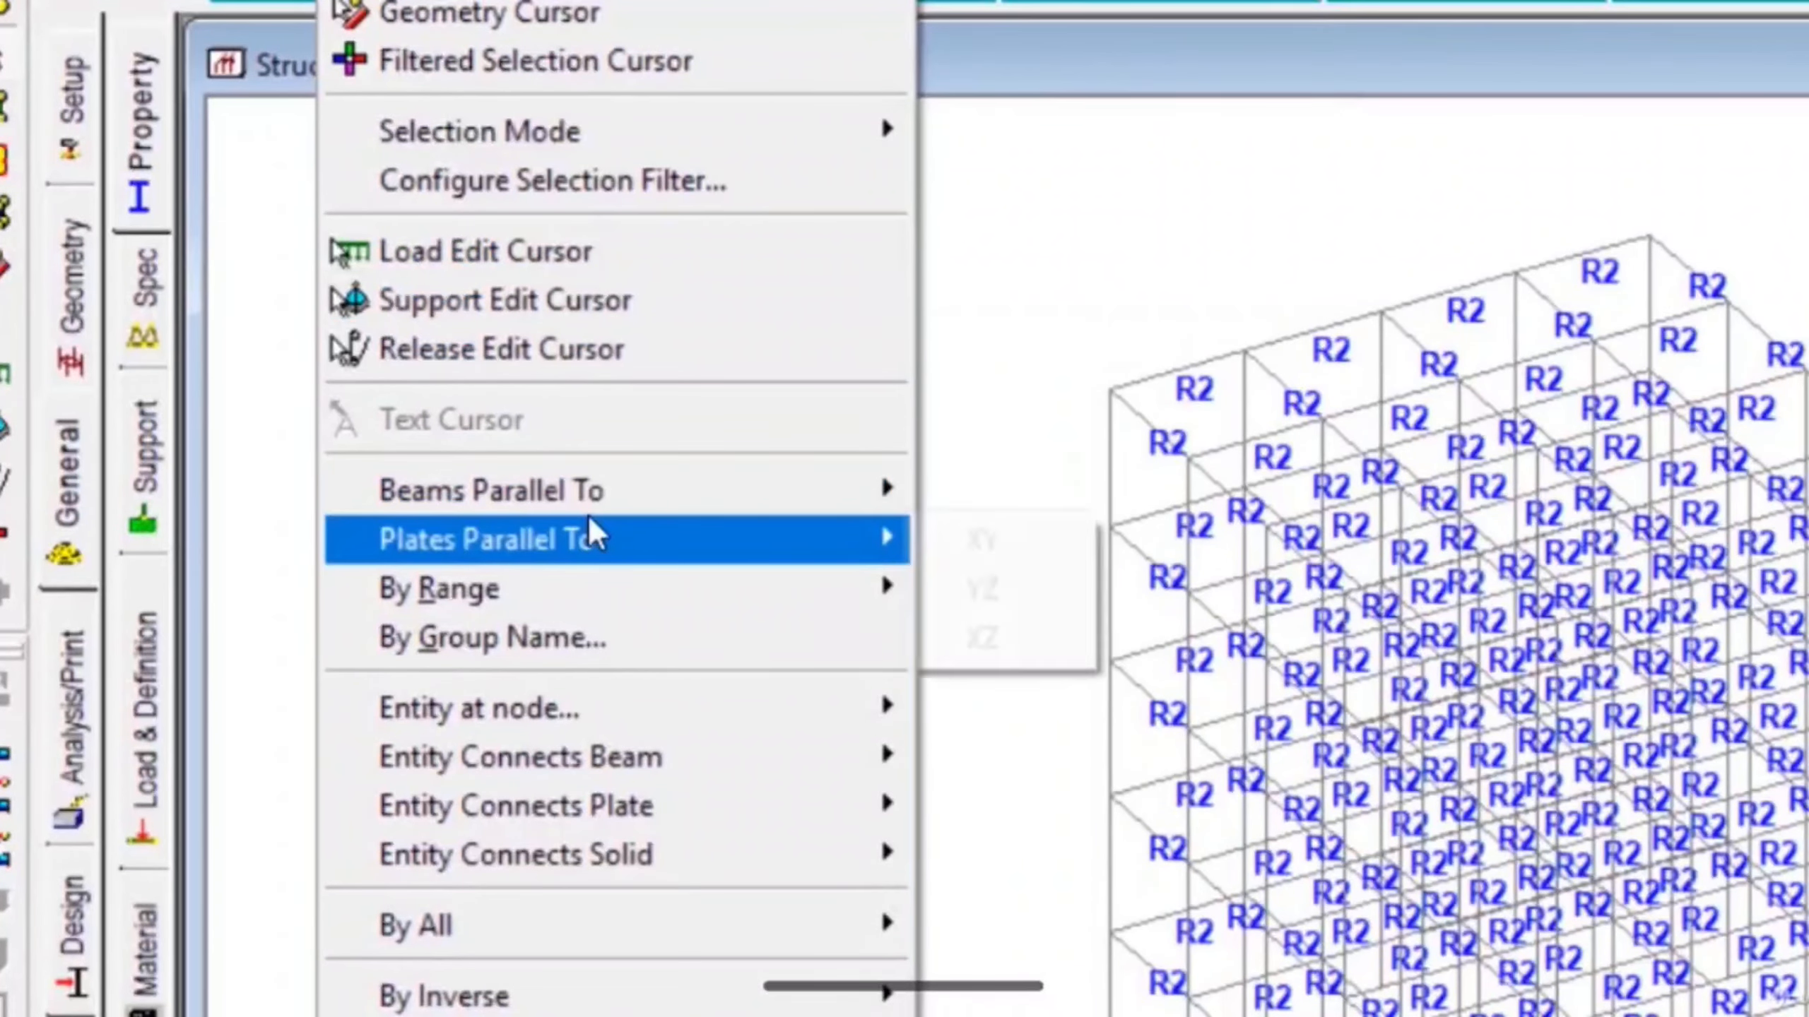
mouse_move(595, 510)
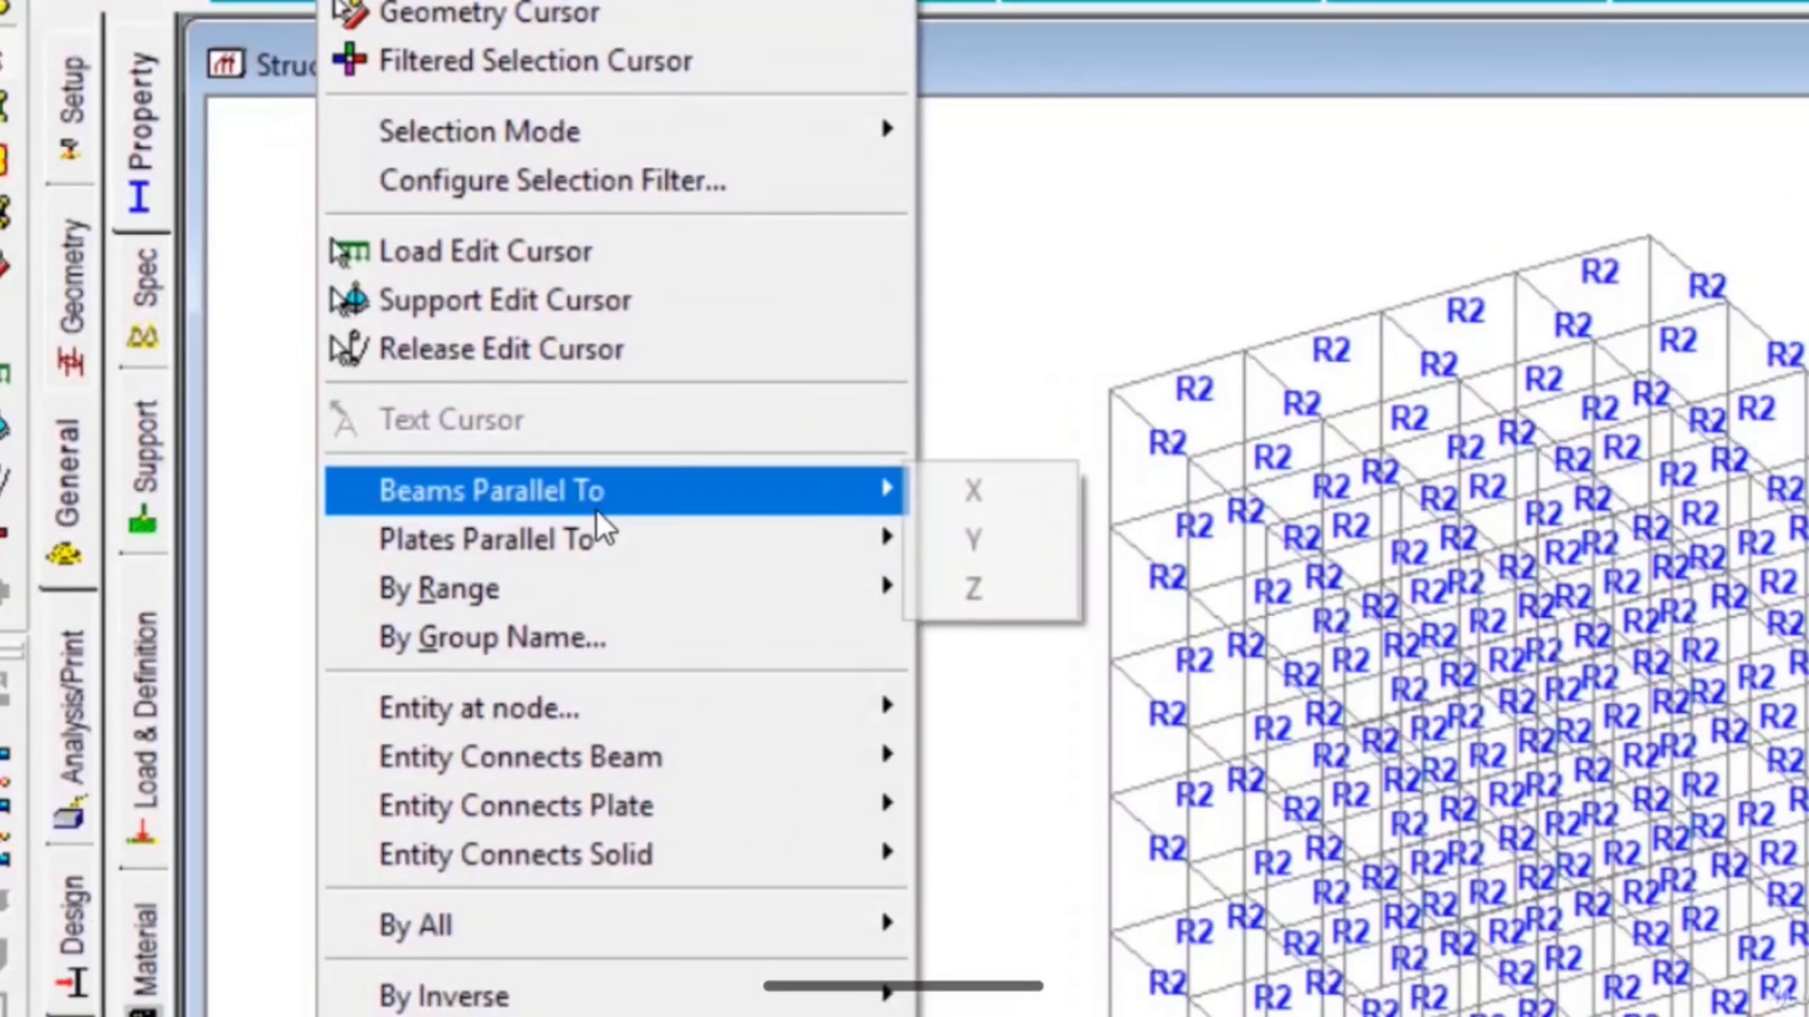
left_click(970, 545)
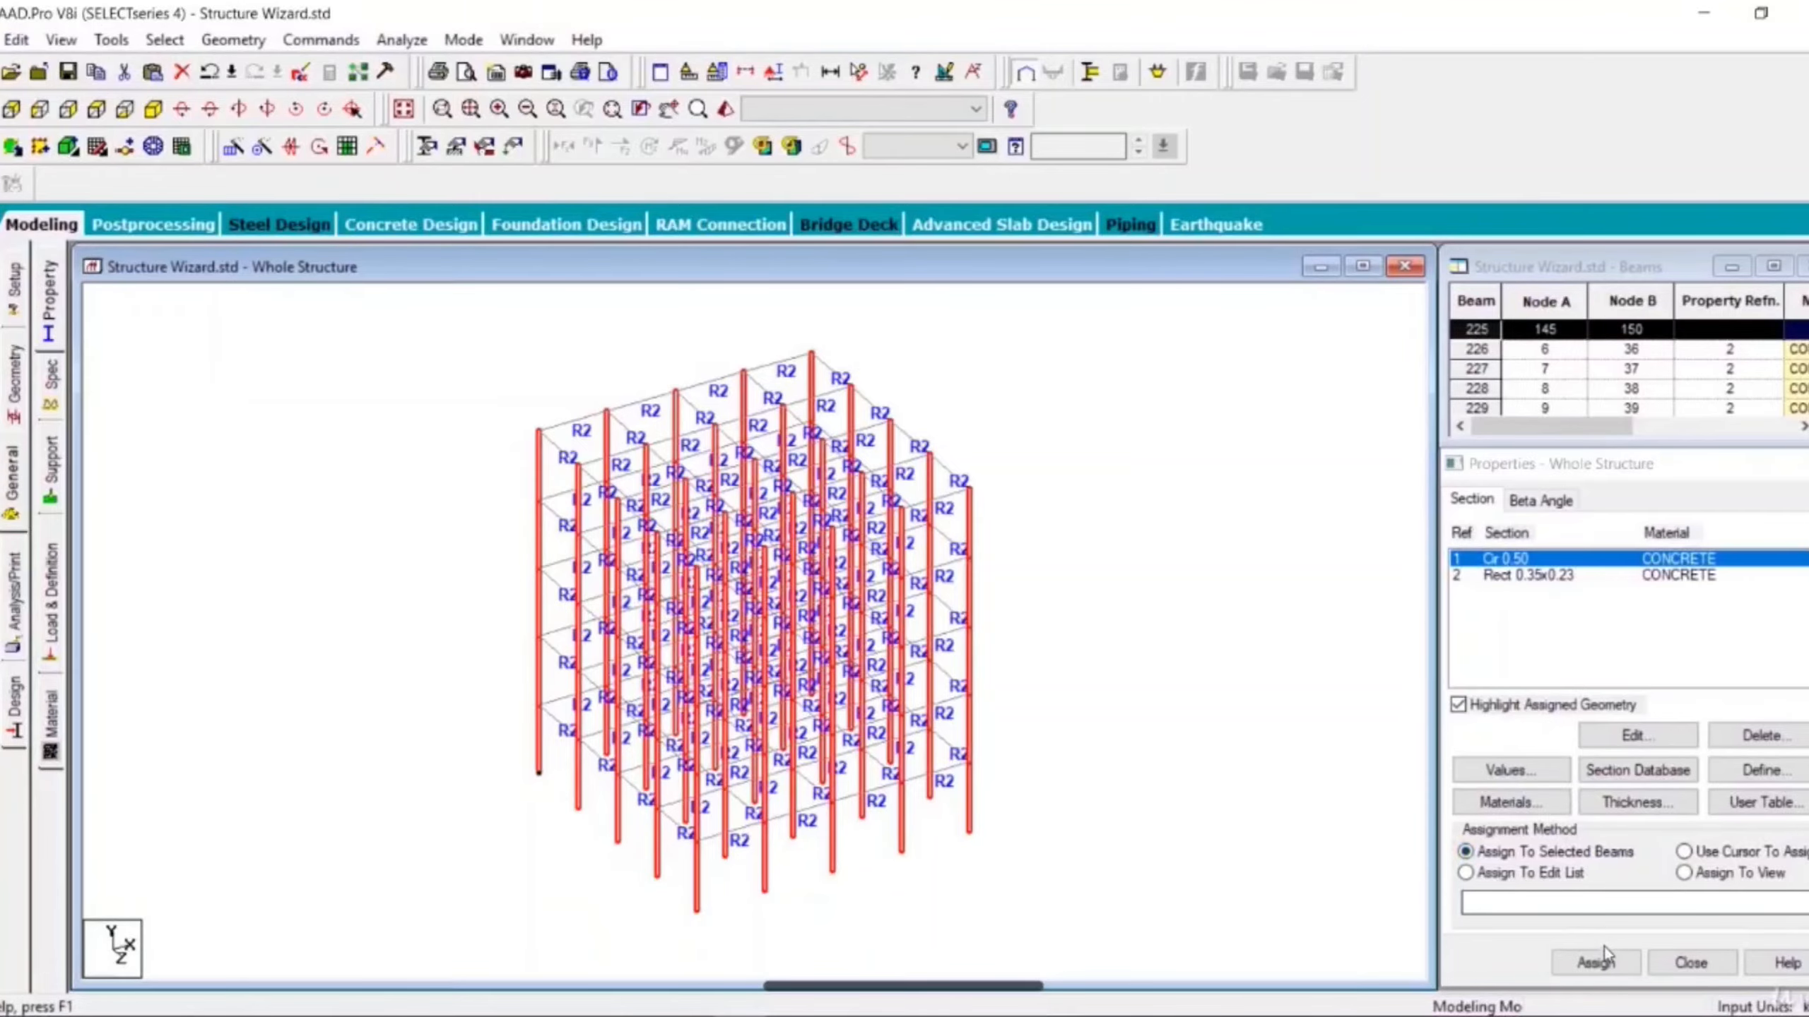
left_click(1596, 963)
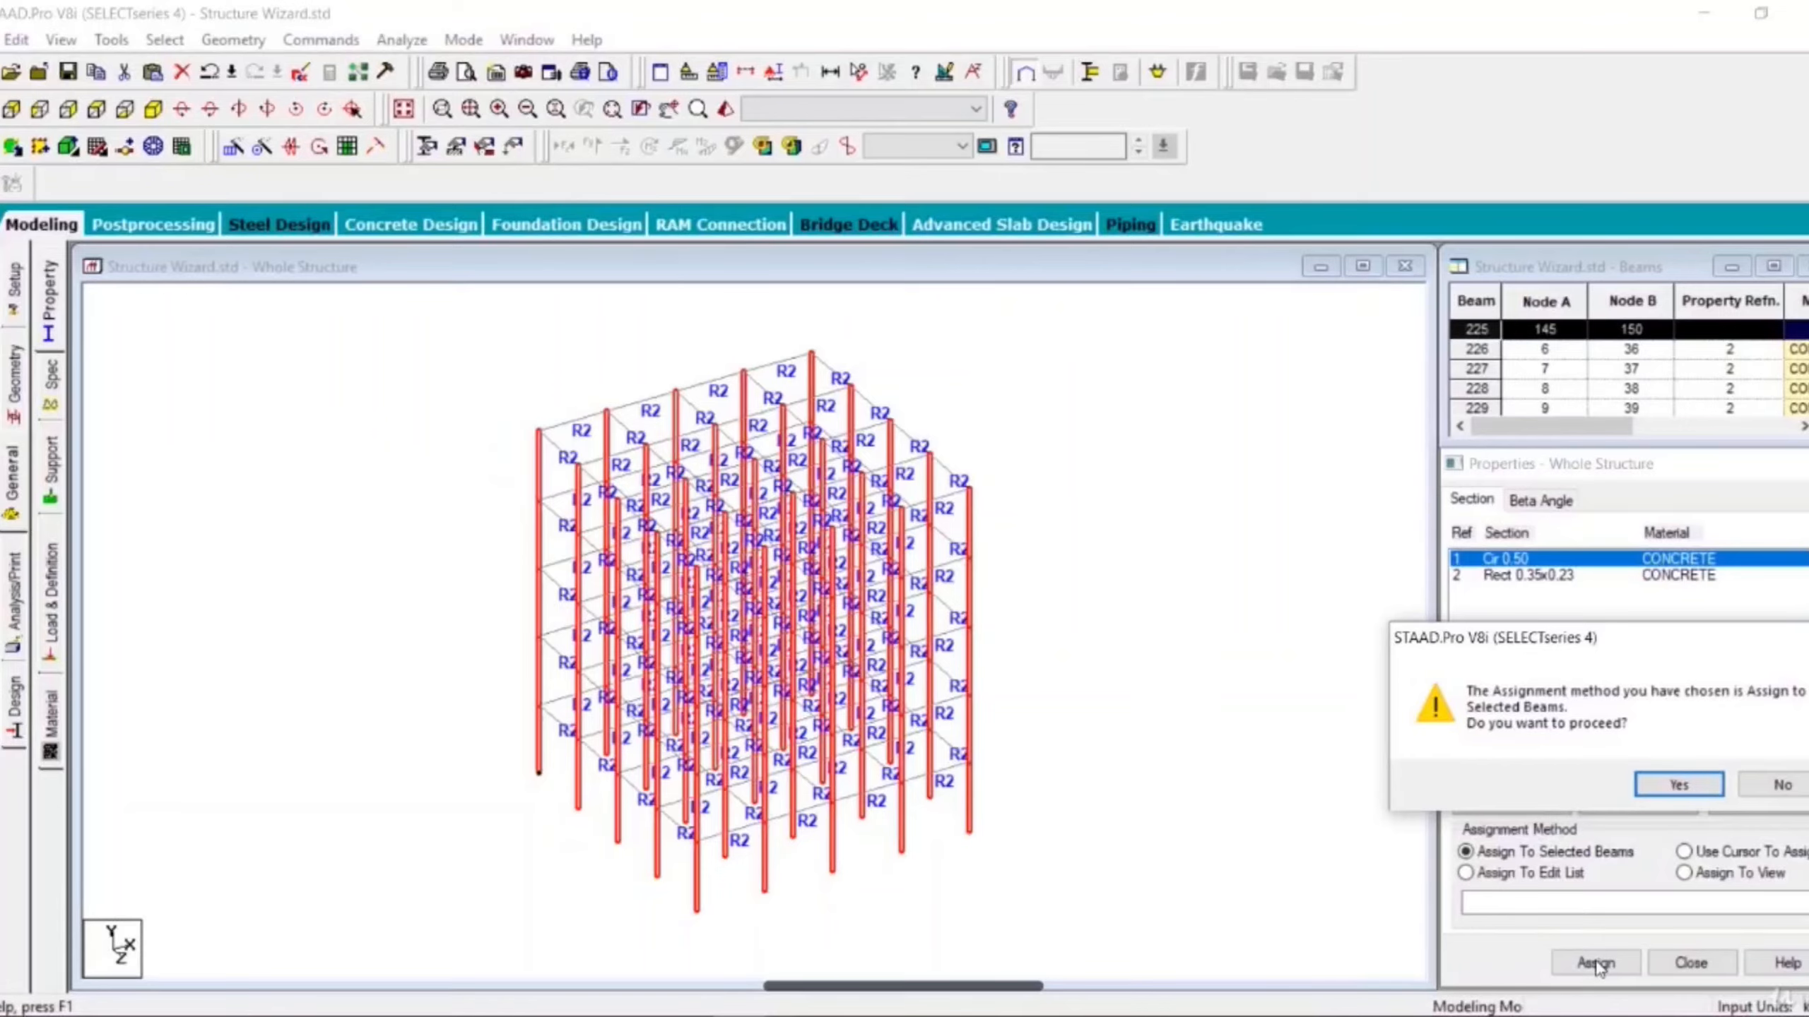
left_click(1671, 795)
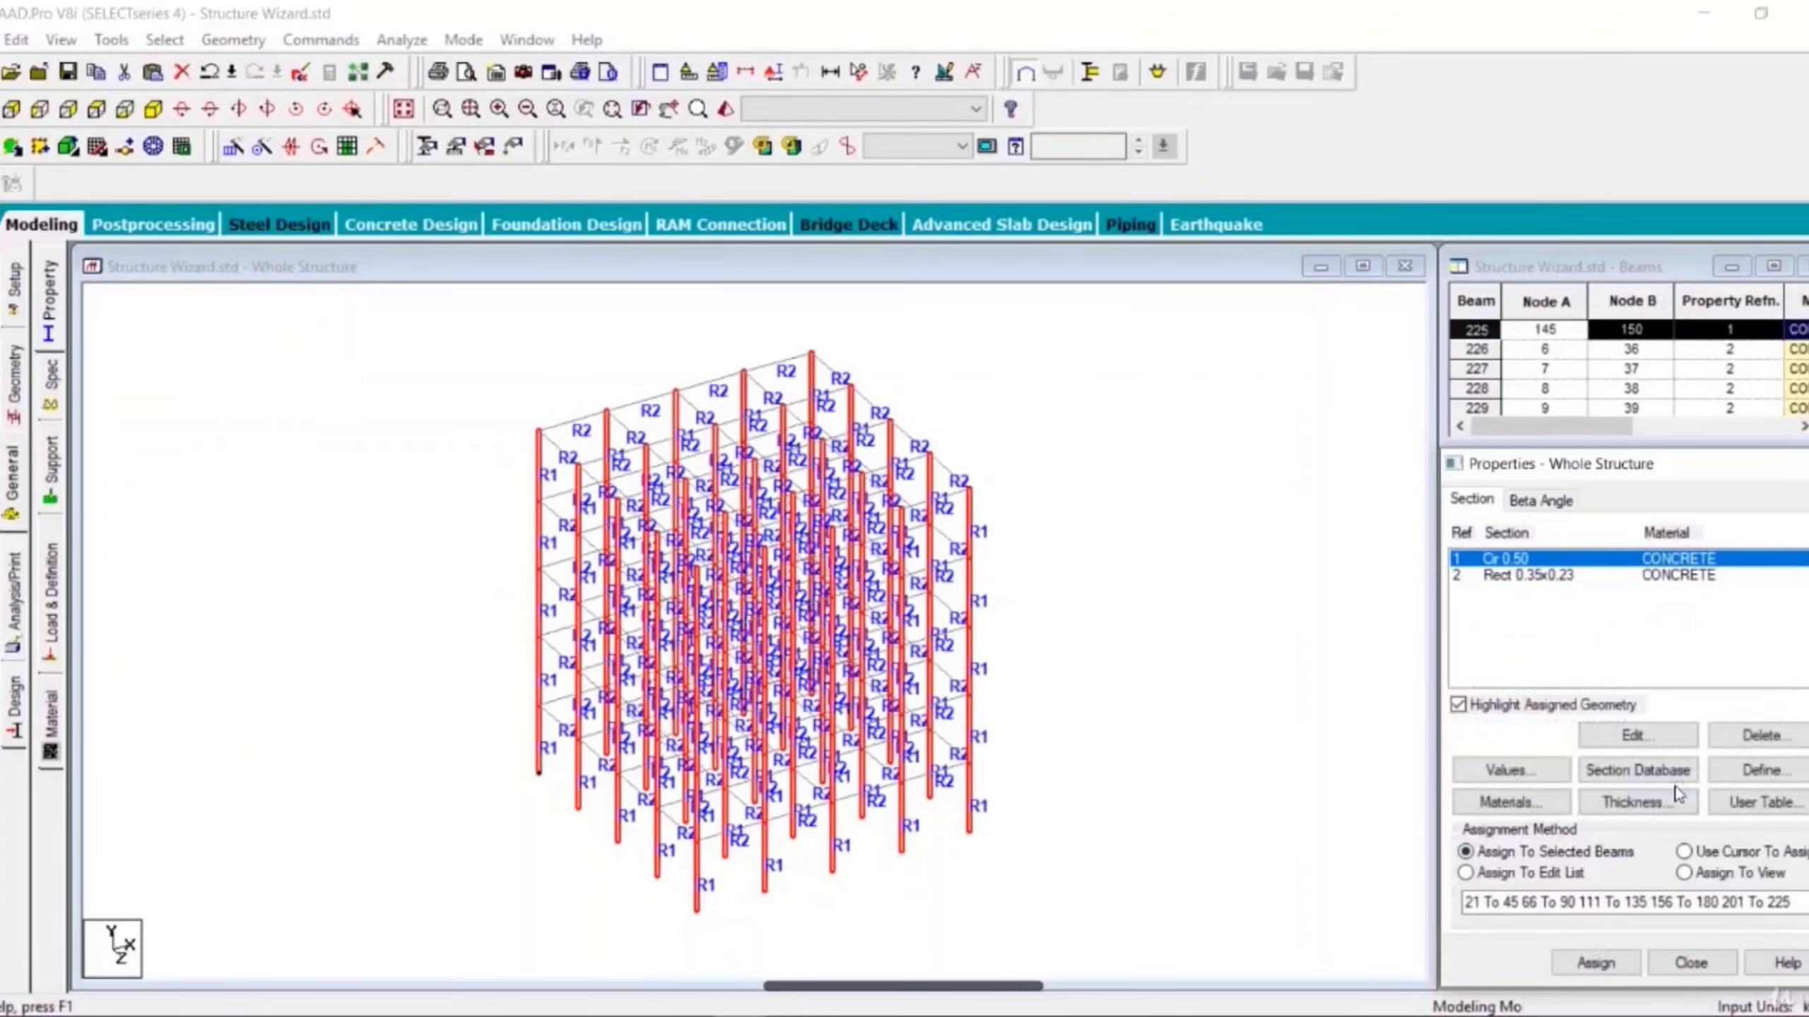
- Open a 3D rendered view of the frame, rotate it to inspect the assigned sections, then close it
left_click(1187, 684)
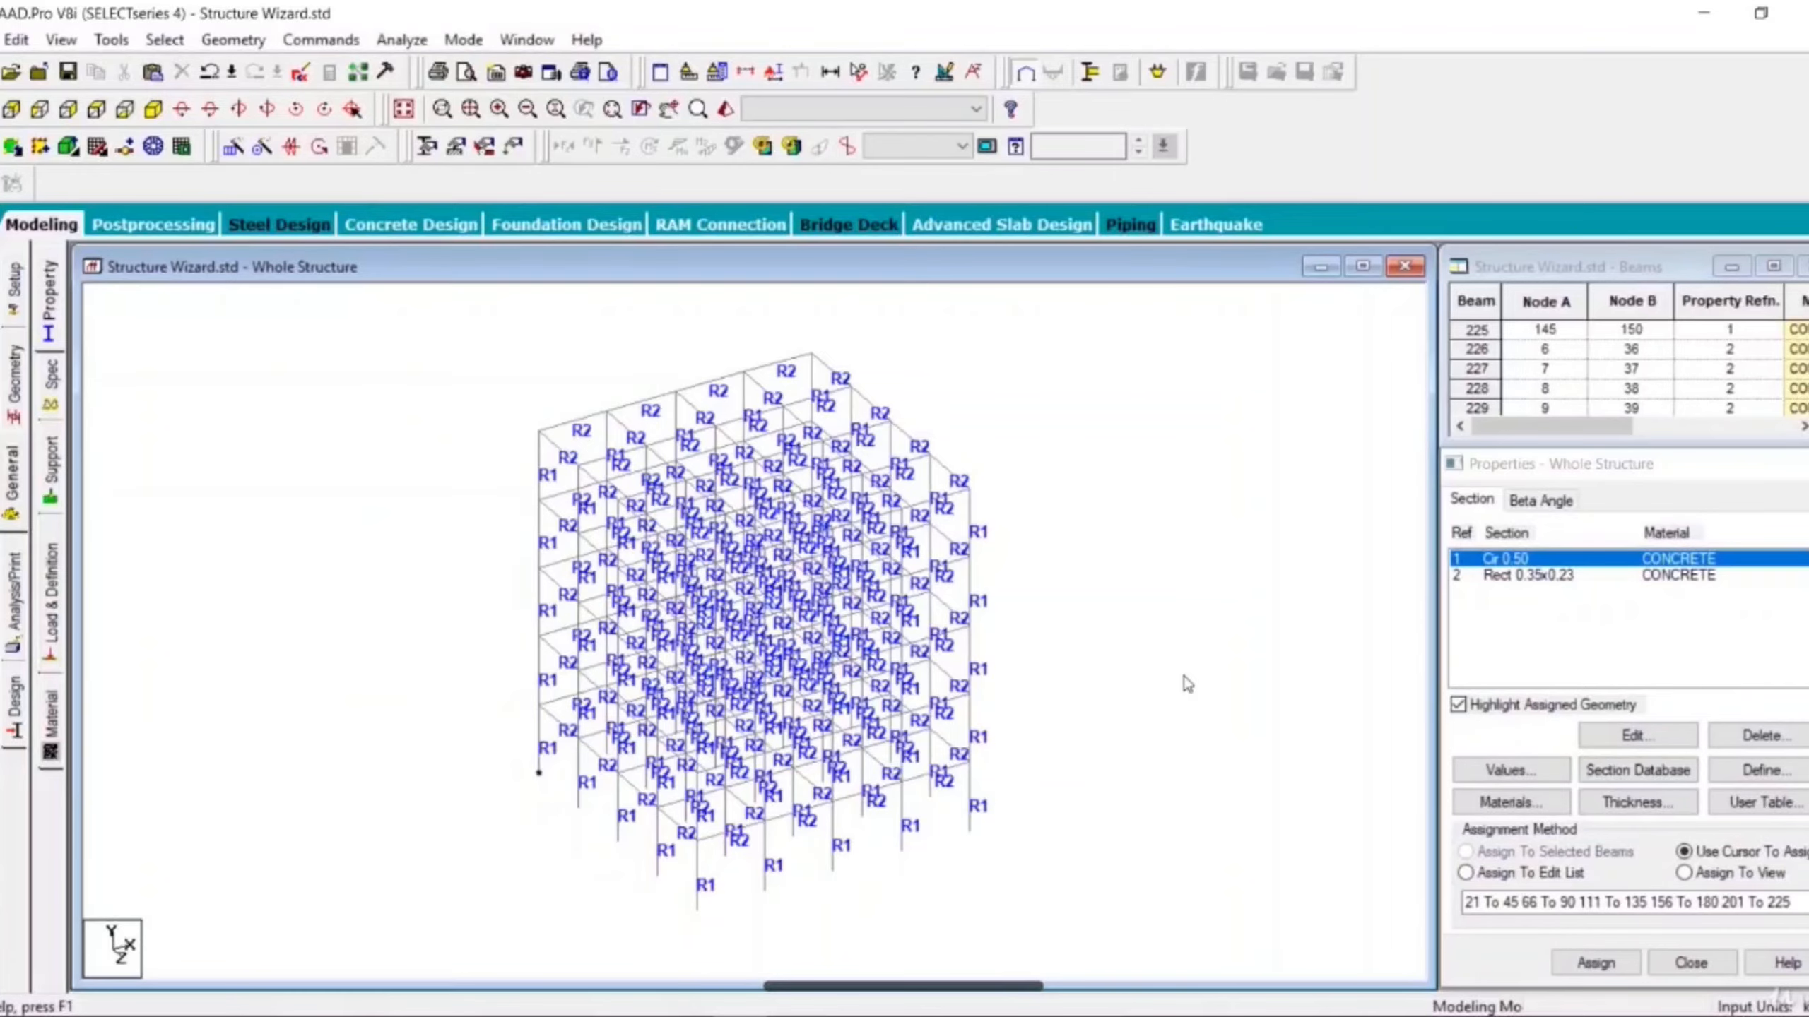
scroll(1187, 684, "down", 1)
middle_click_drag(1187, 684, 1202, 669)
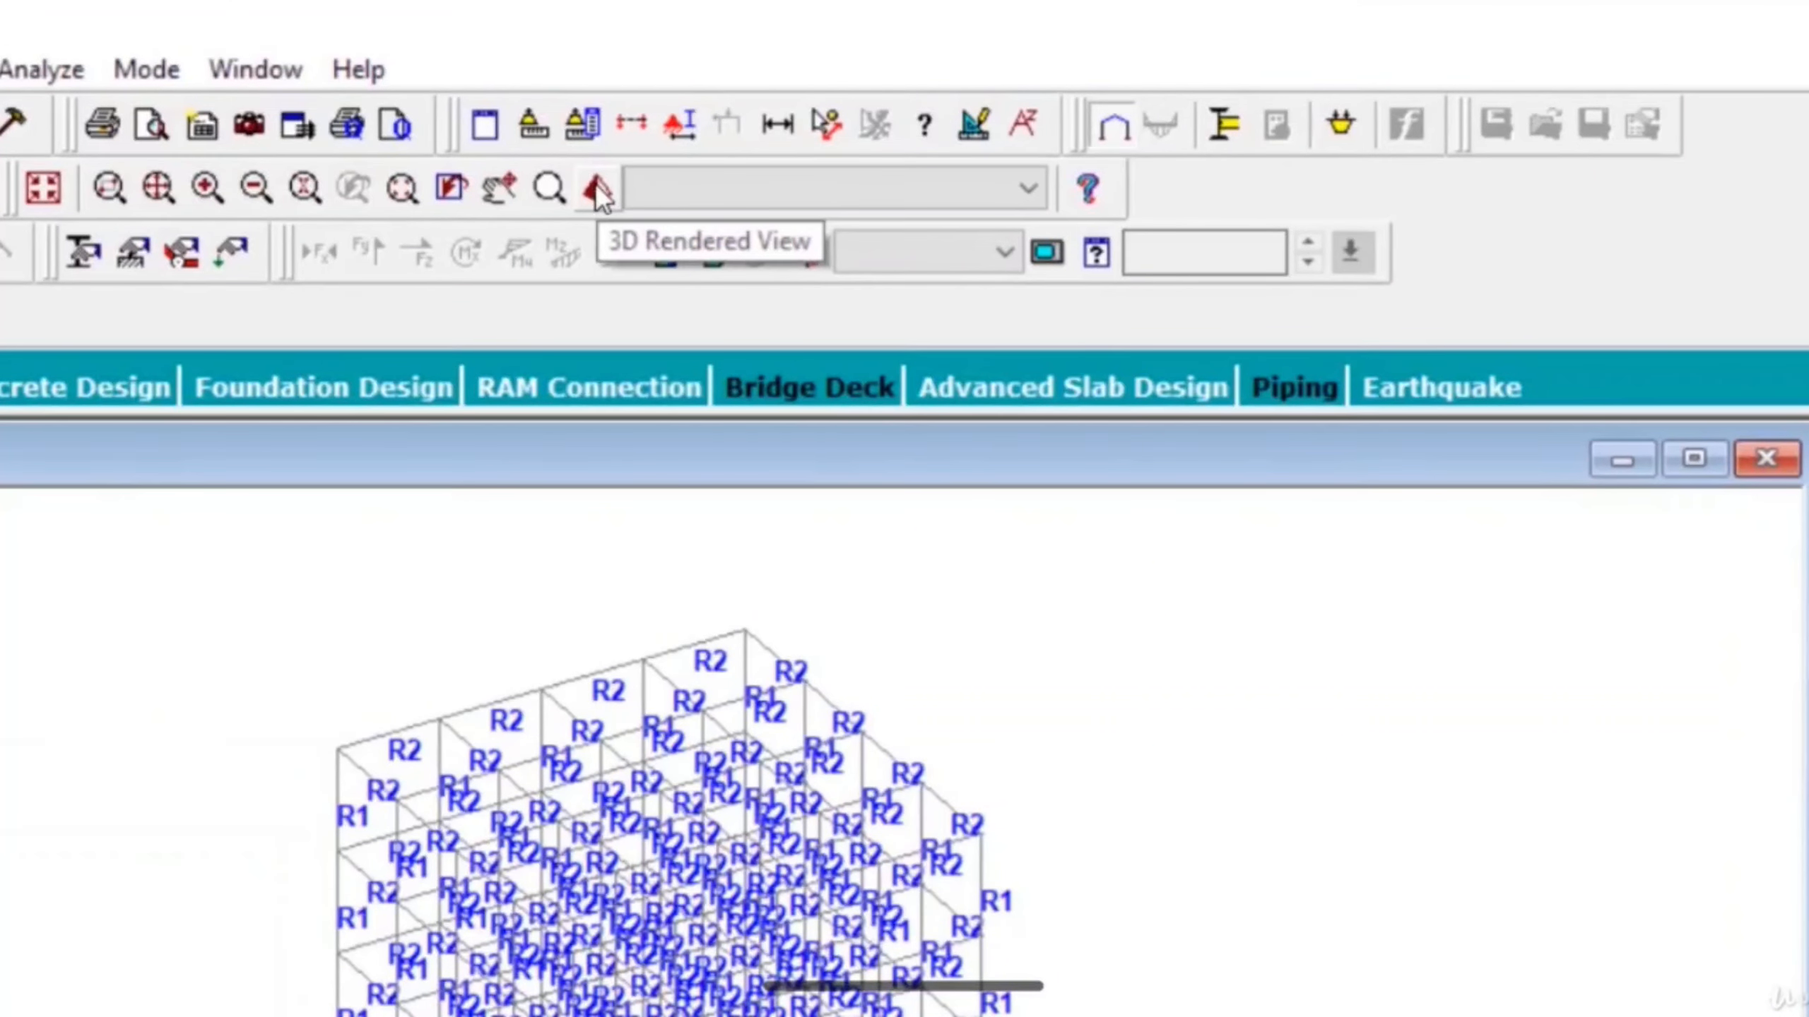
left_click(595, 182)
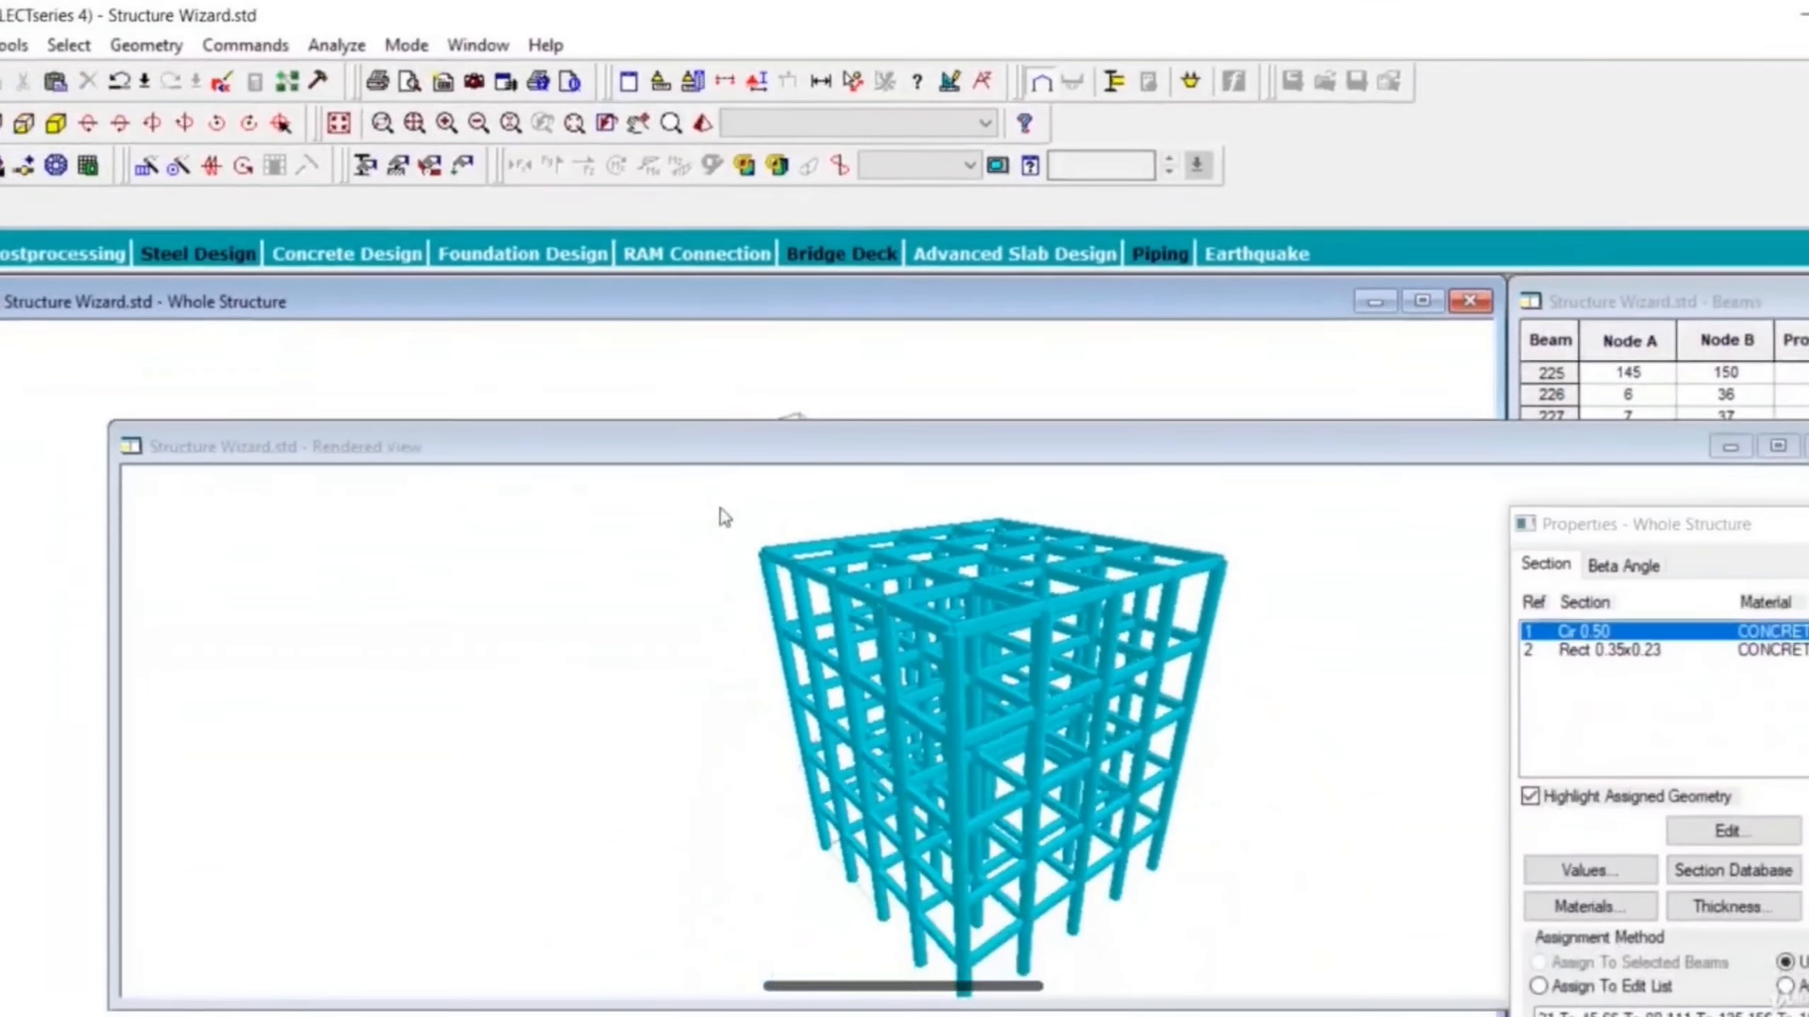
double_click(820, 444)
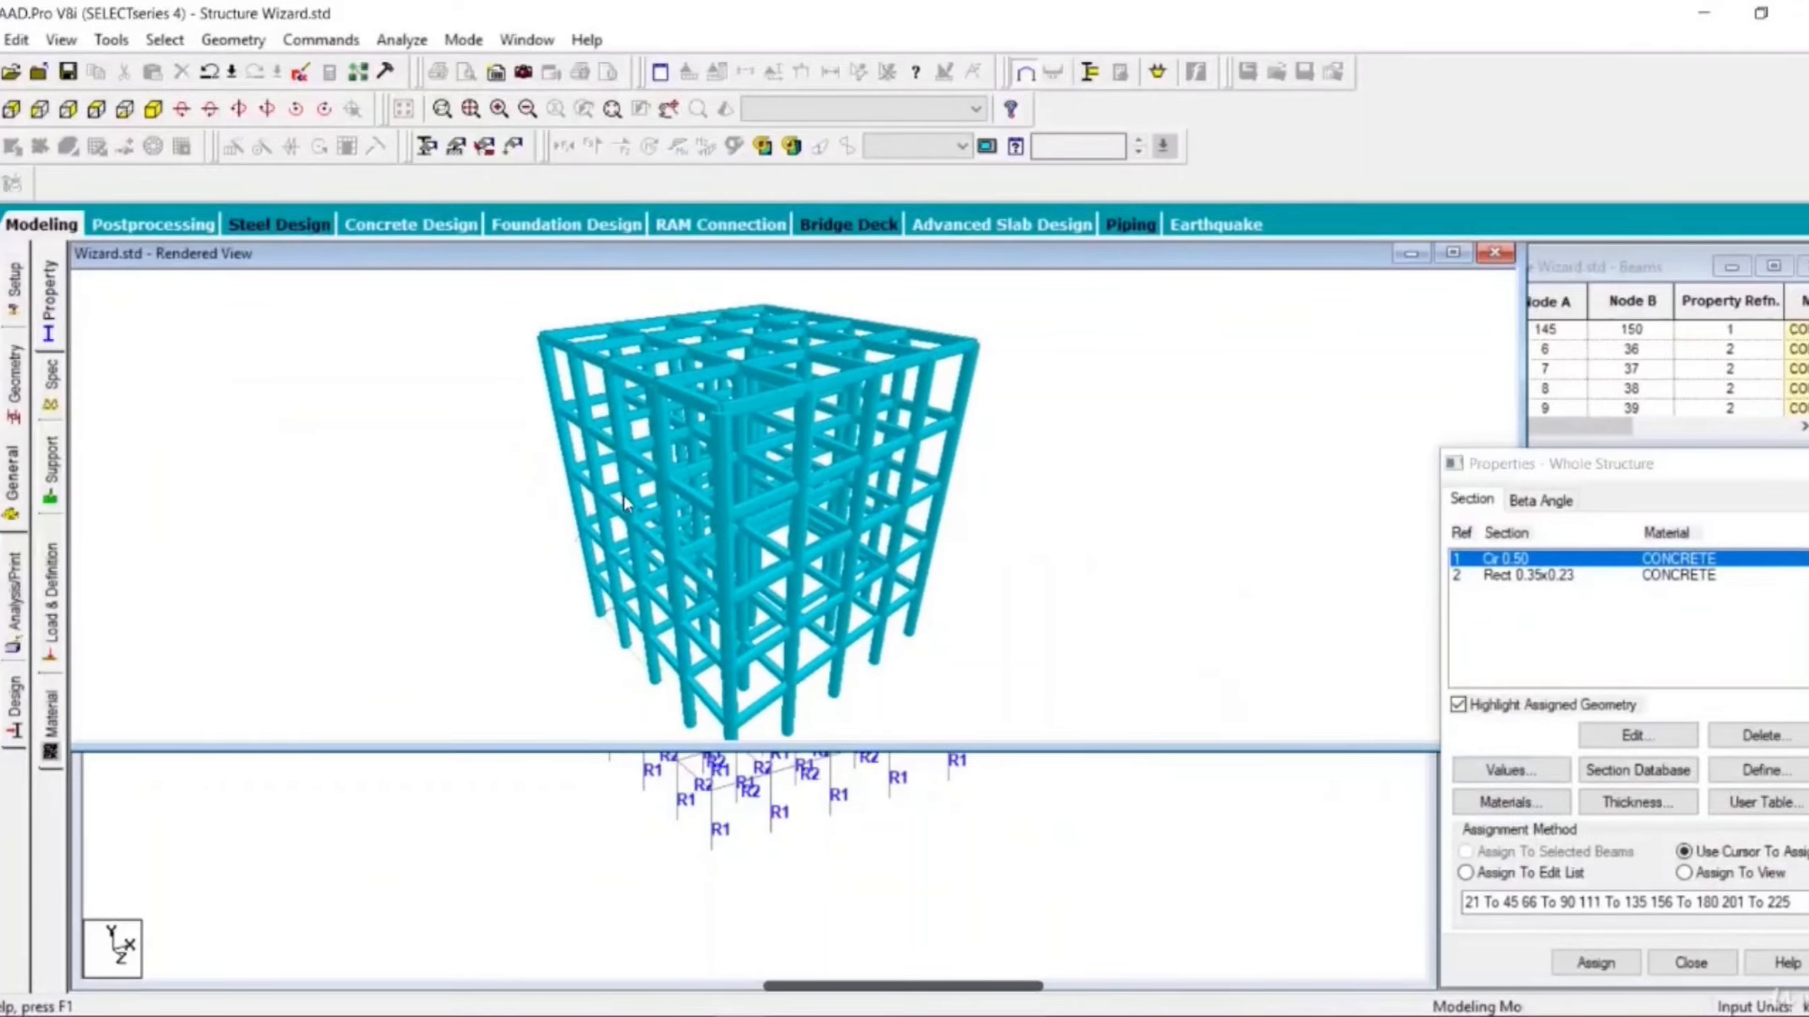
scroll(623, 496, "up", 4)
left_click(1508, 528)
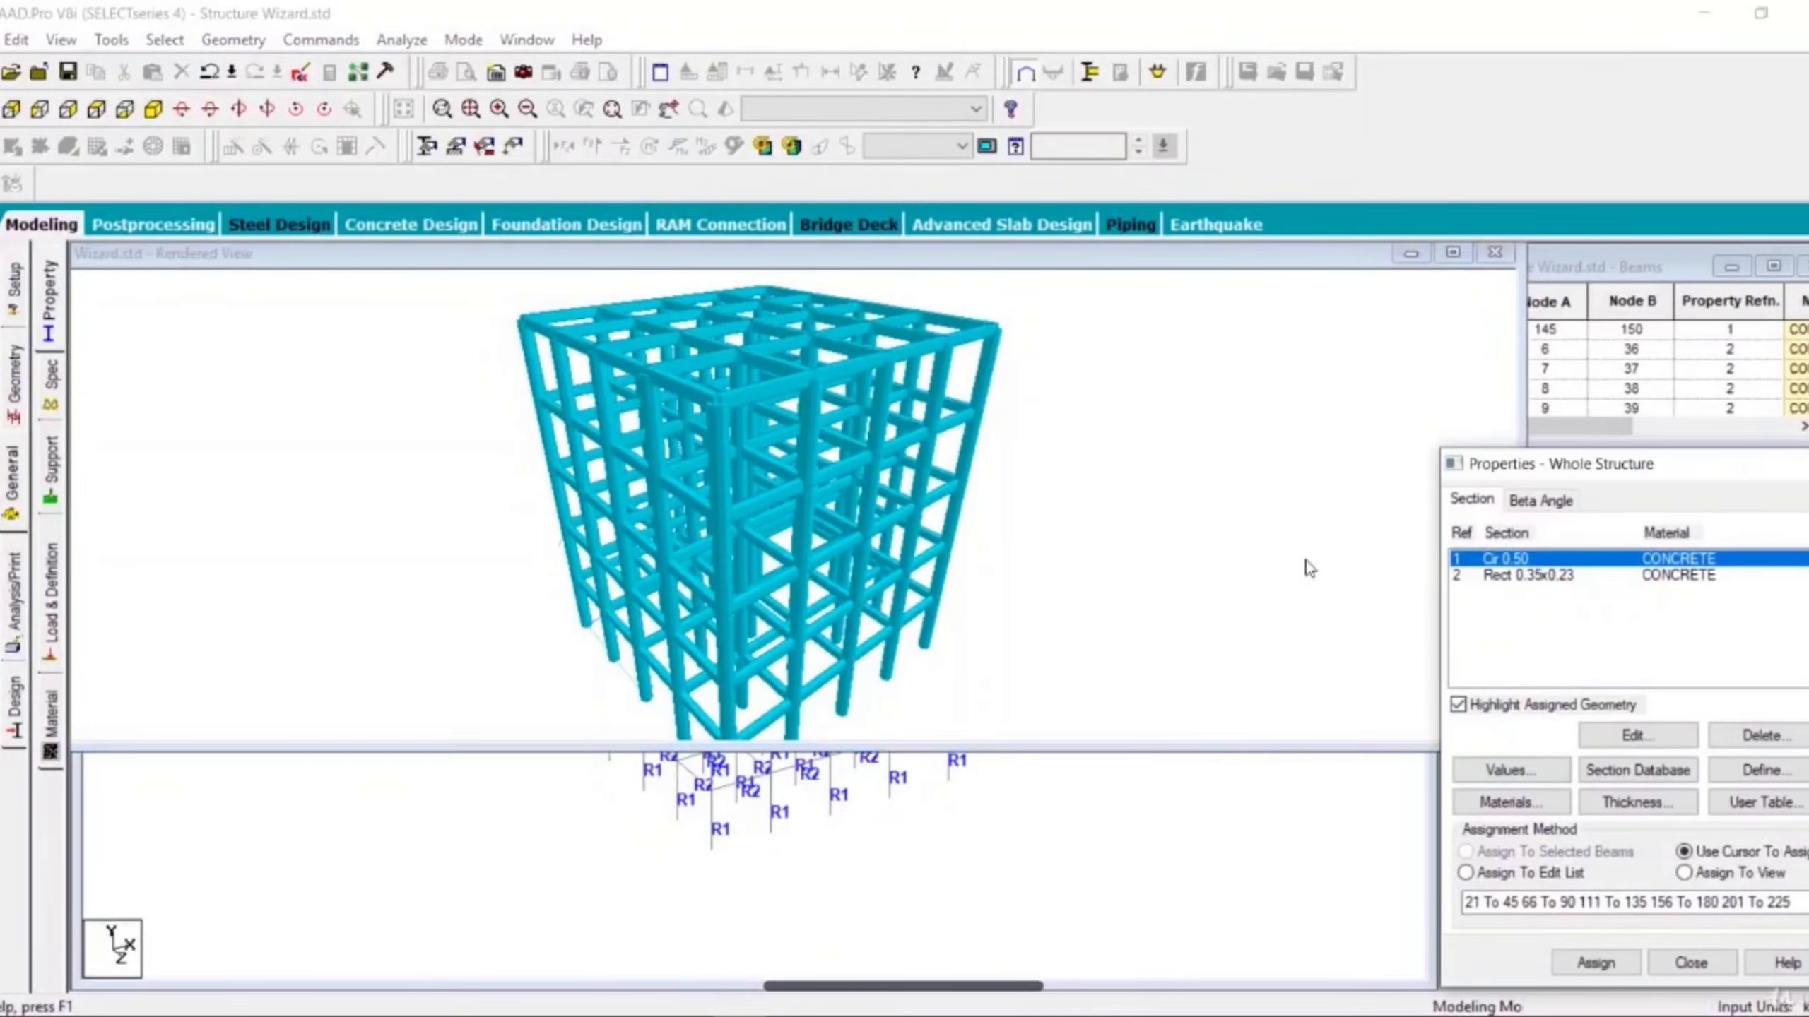
left_click_drag(944, 497, 543, 670)
left_click_drag(1324, 606, 465, 535)
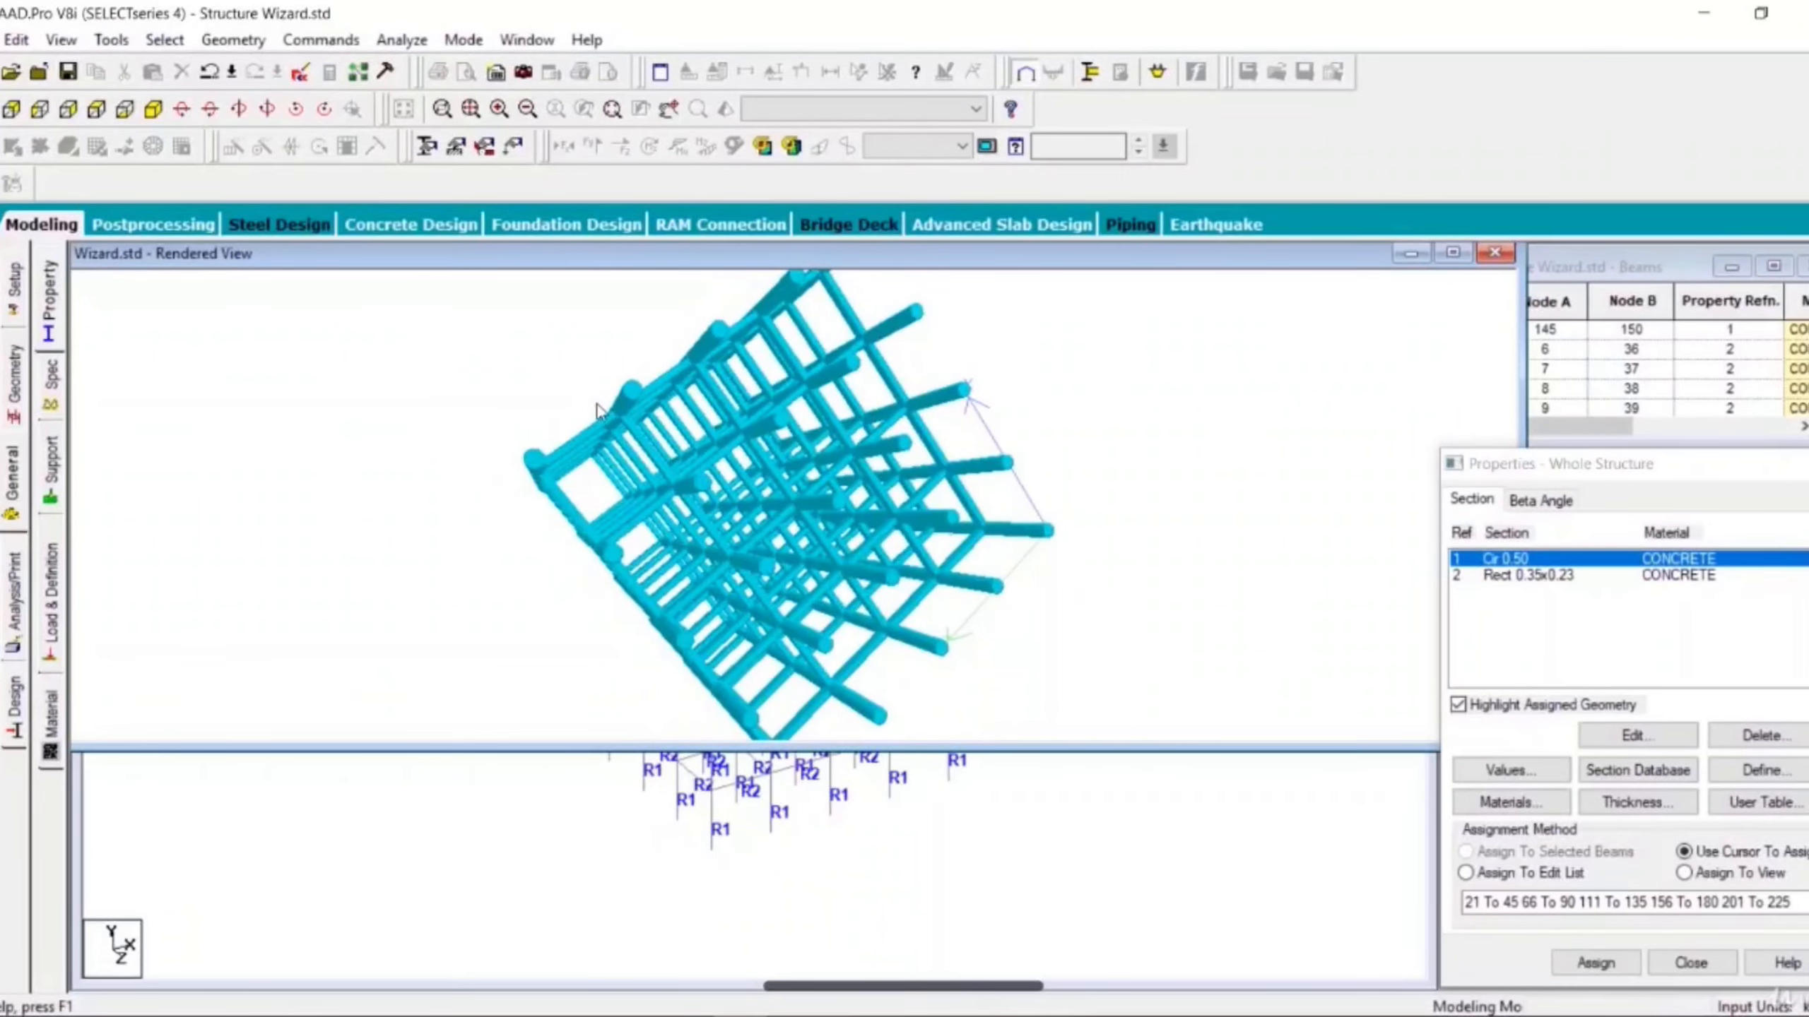
left_click_drag(598, 410, 980, 613)
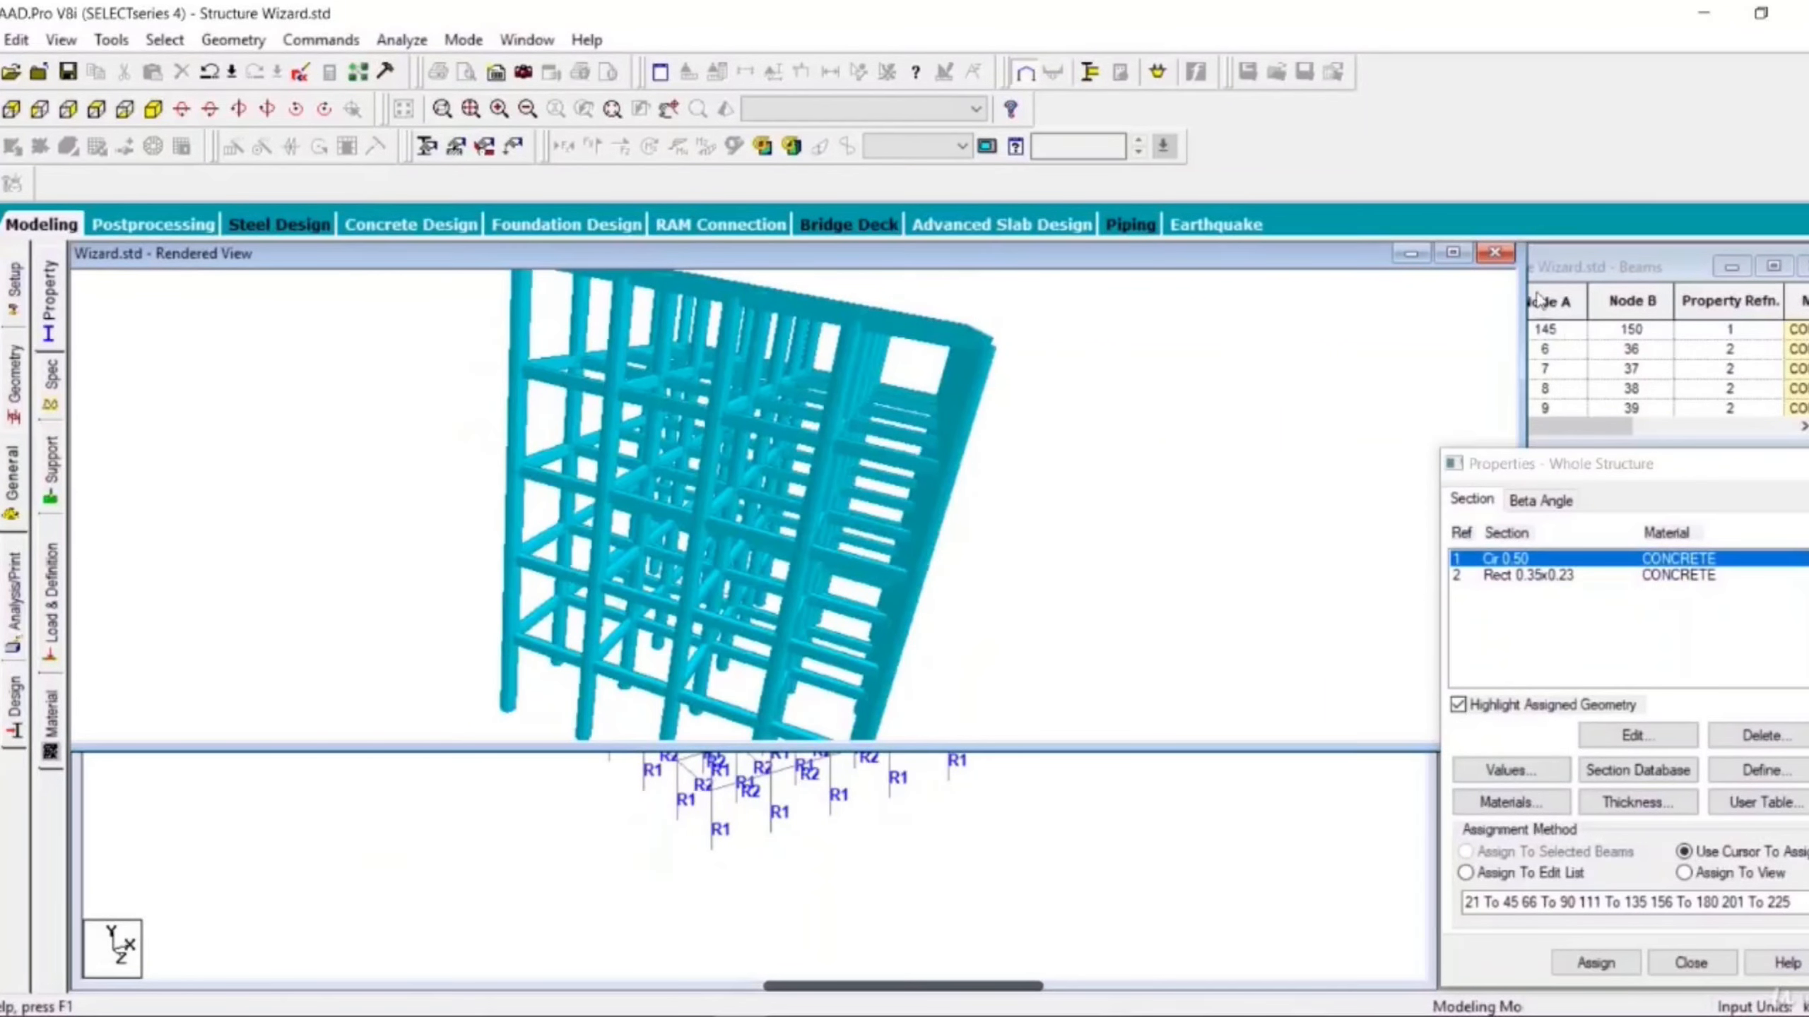
left_click(1494, 254)
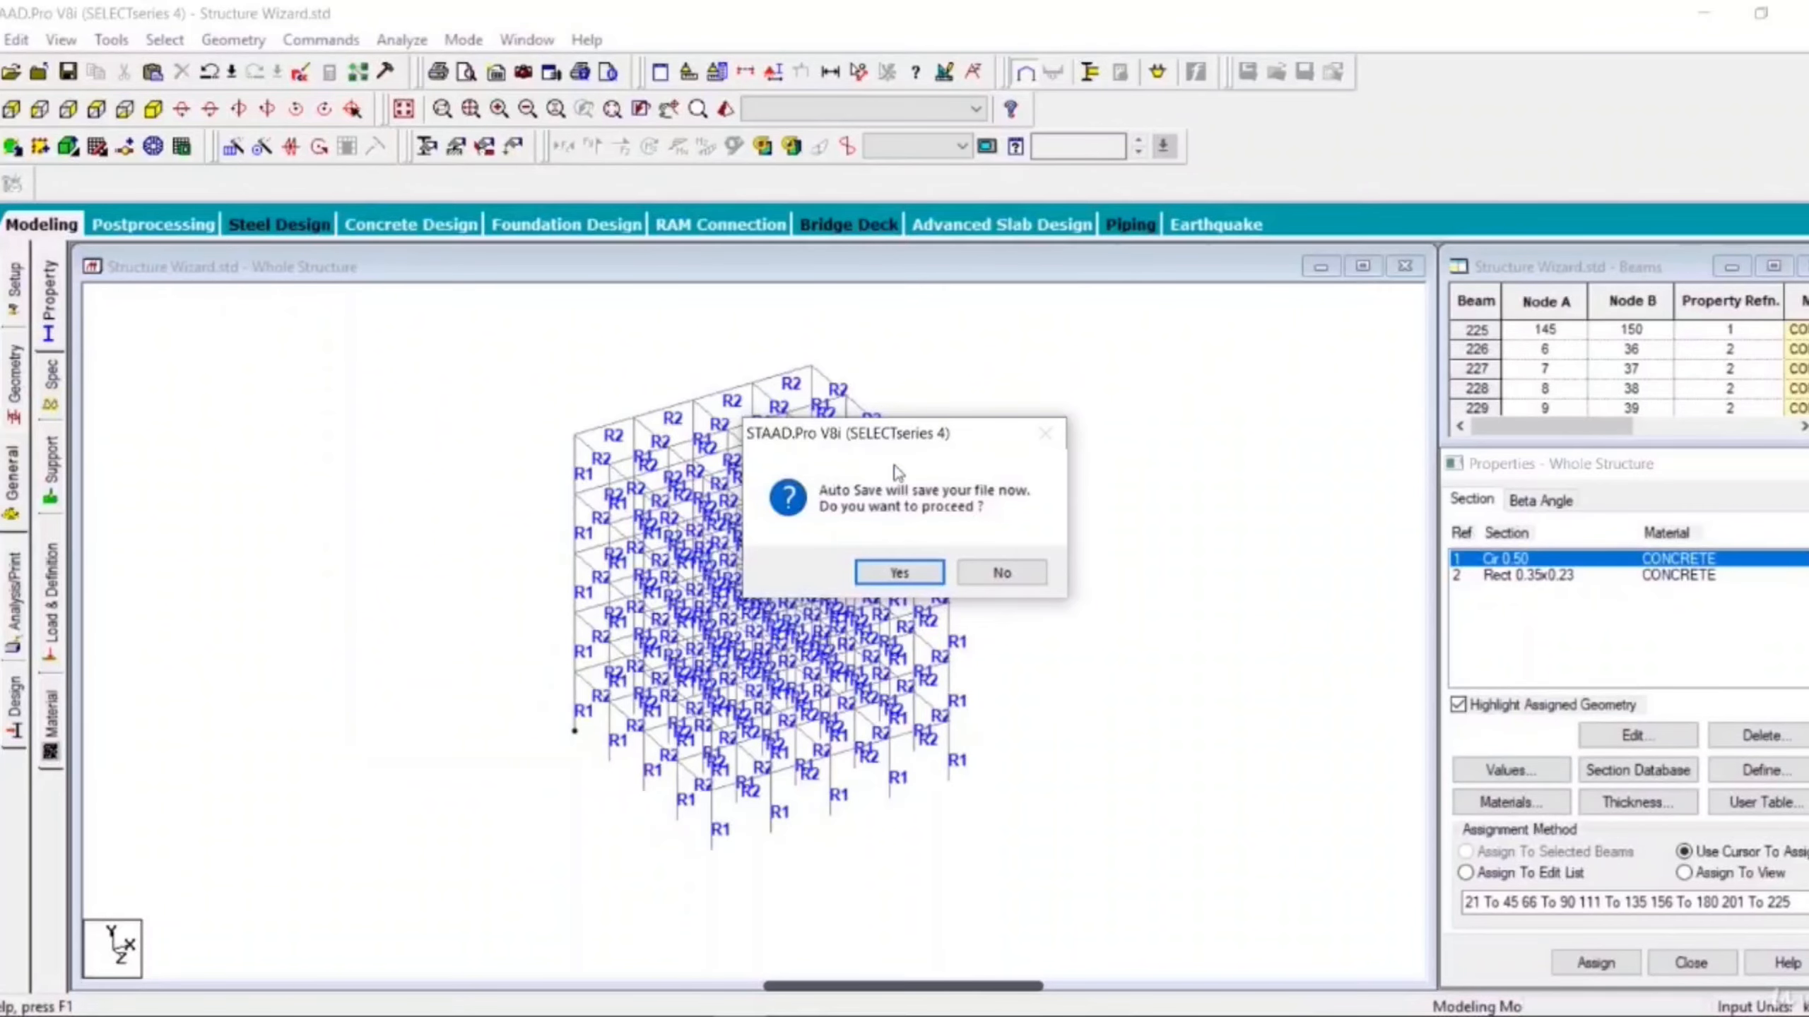
- Save the modified file and switch to the Geometry page
left_click(919, 581)
left_click(873, 558)
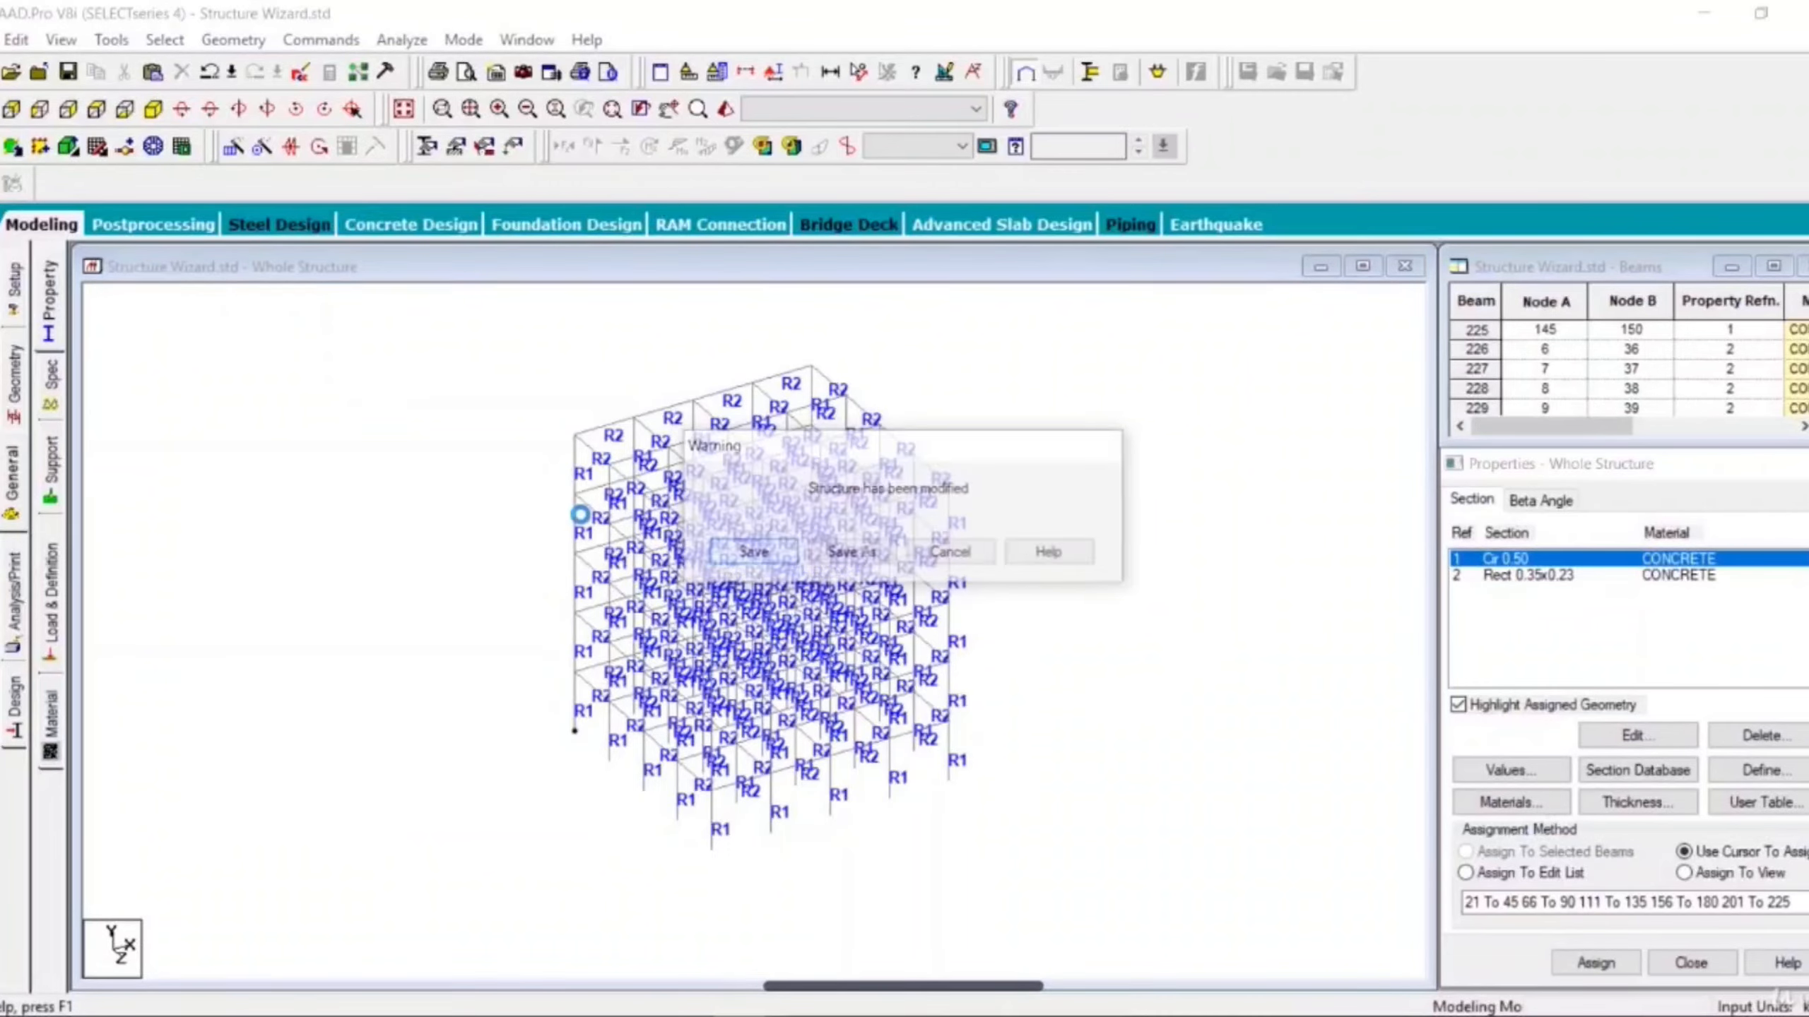
left_click(14, 377)
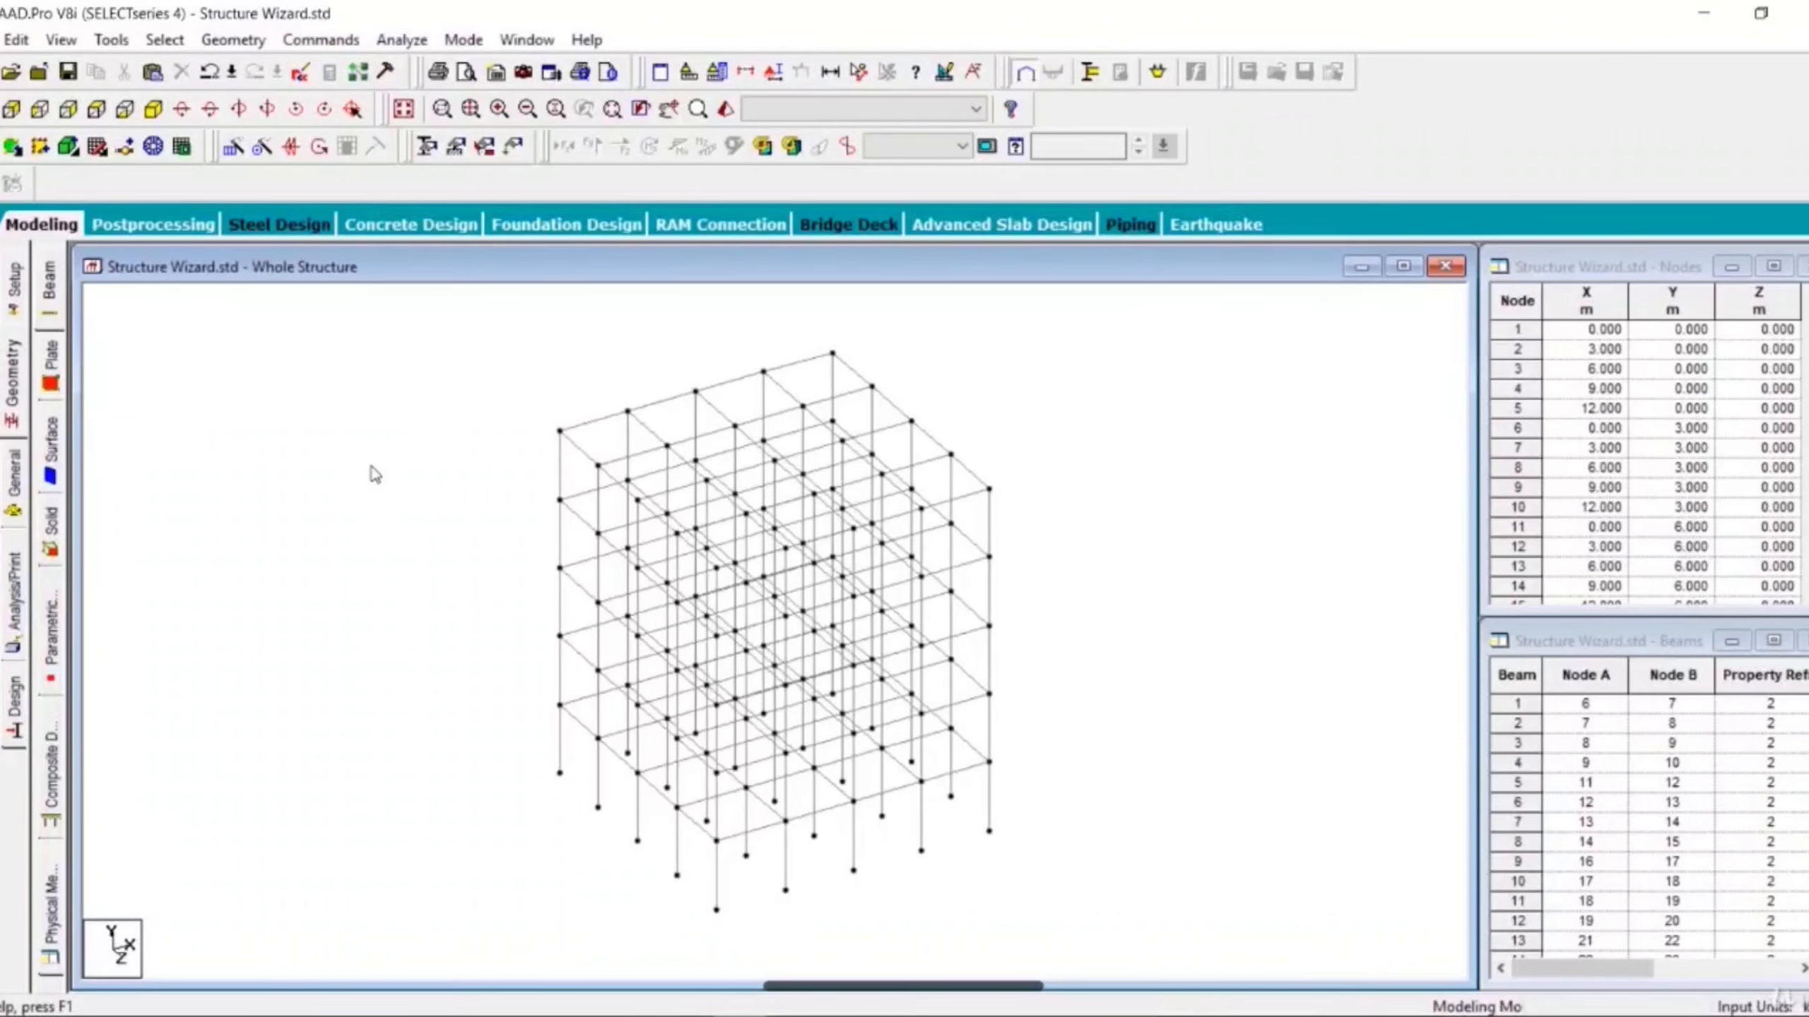
- Delete one upper-level beam near the frame's front-left corner
scroll(490, 484, "up", 5)
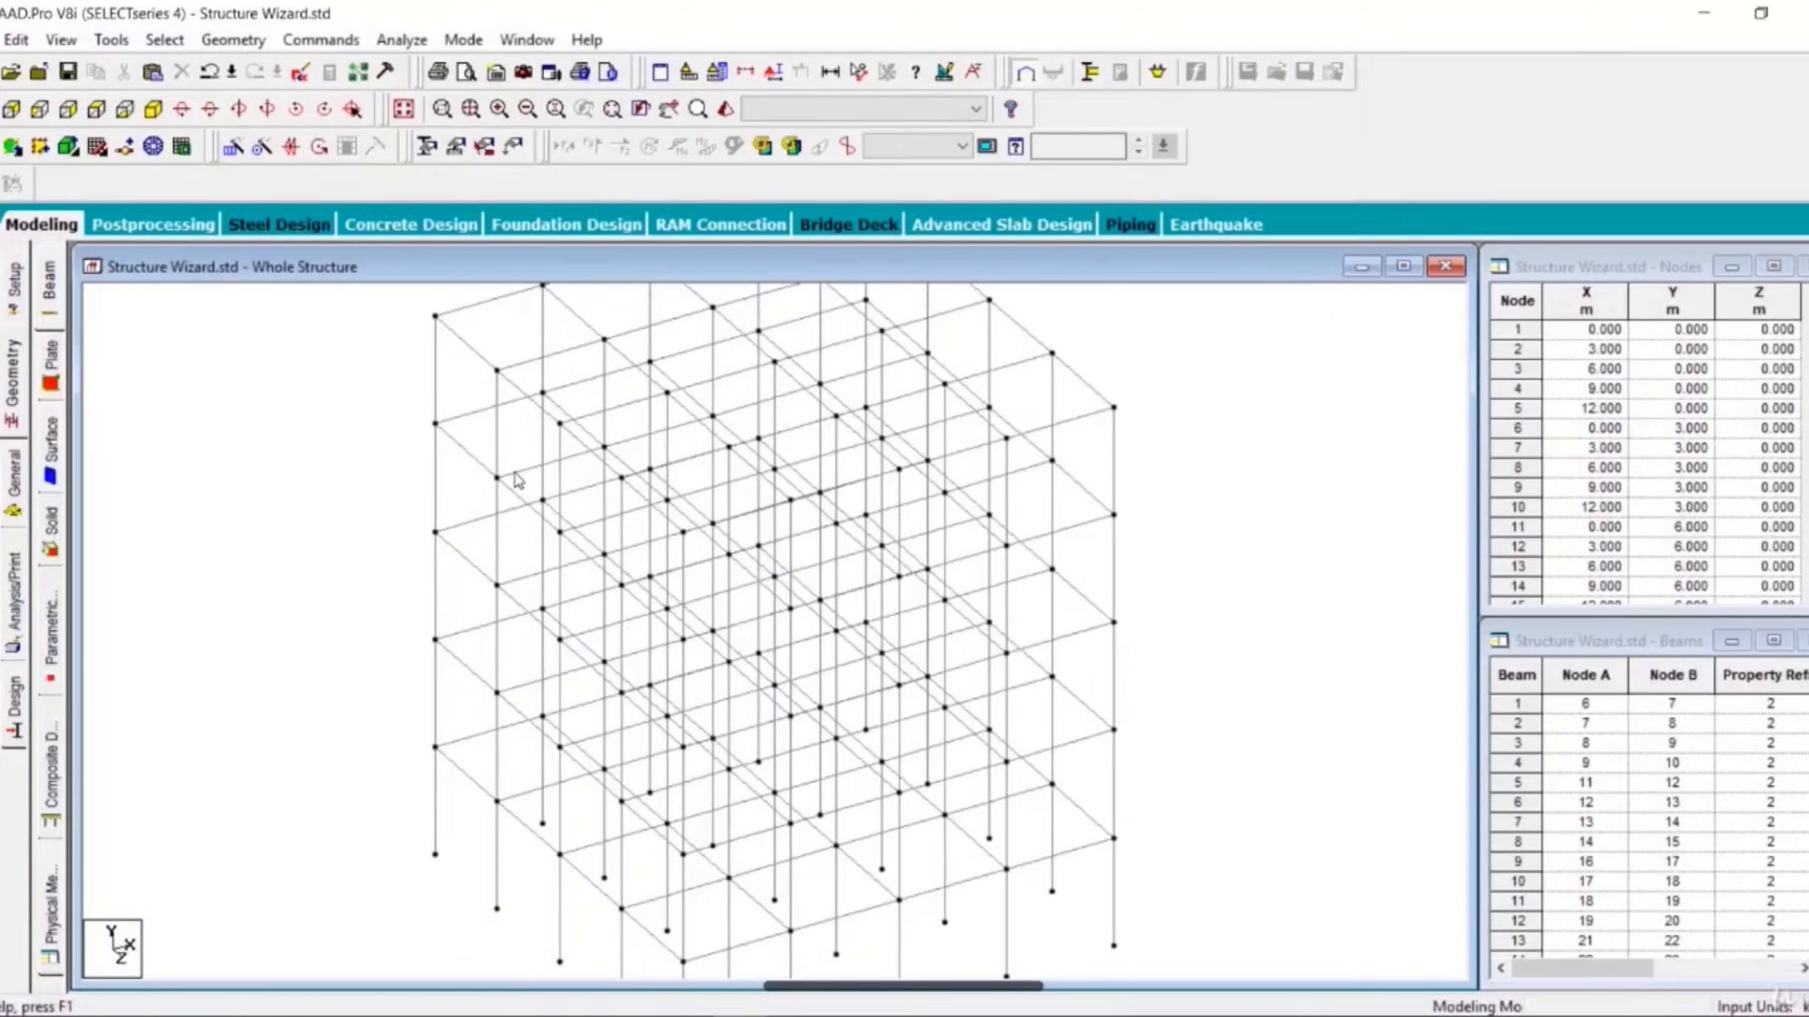
left_click(518, 481)
key("Delete")
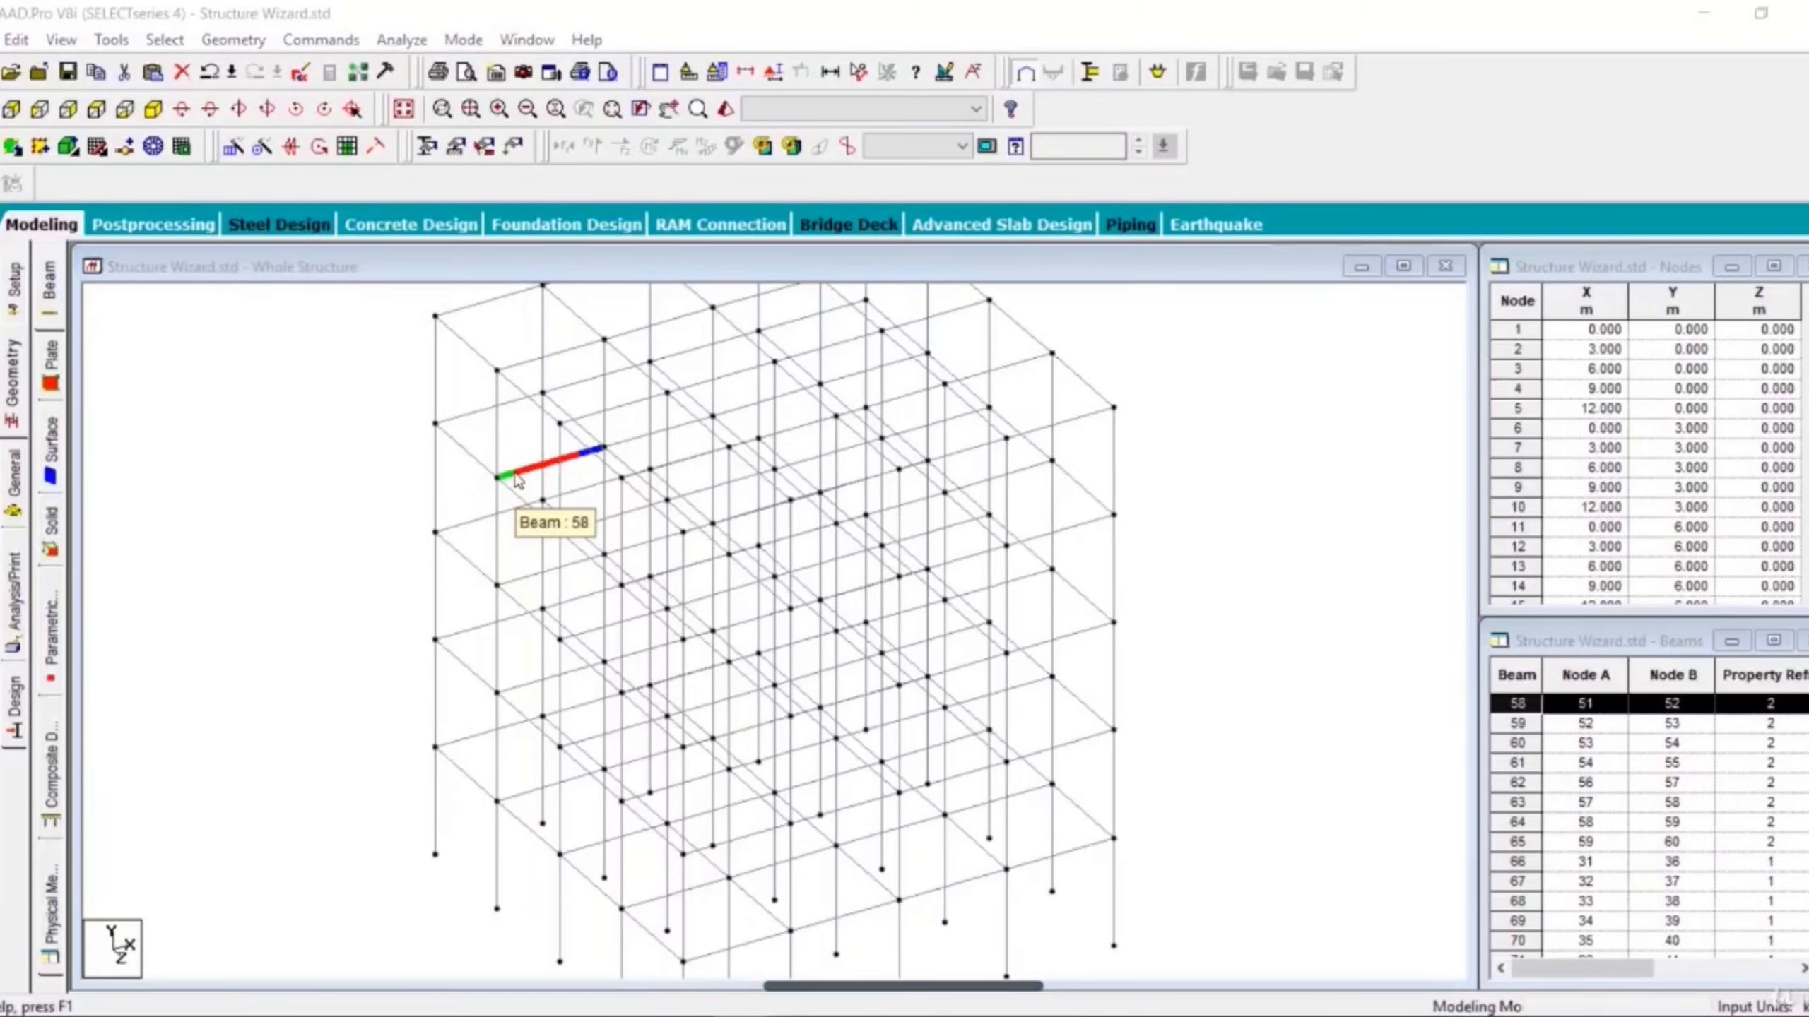
left_click(1014, 581)
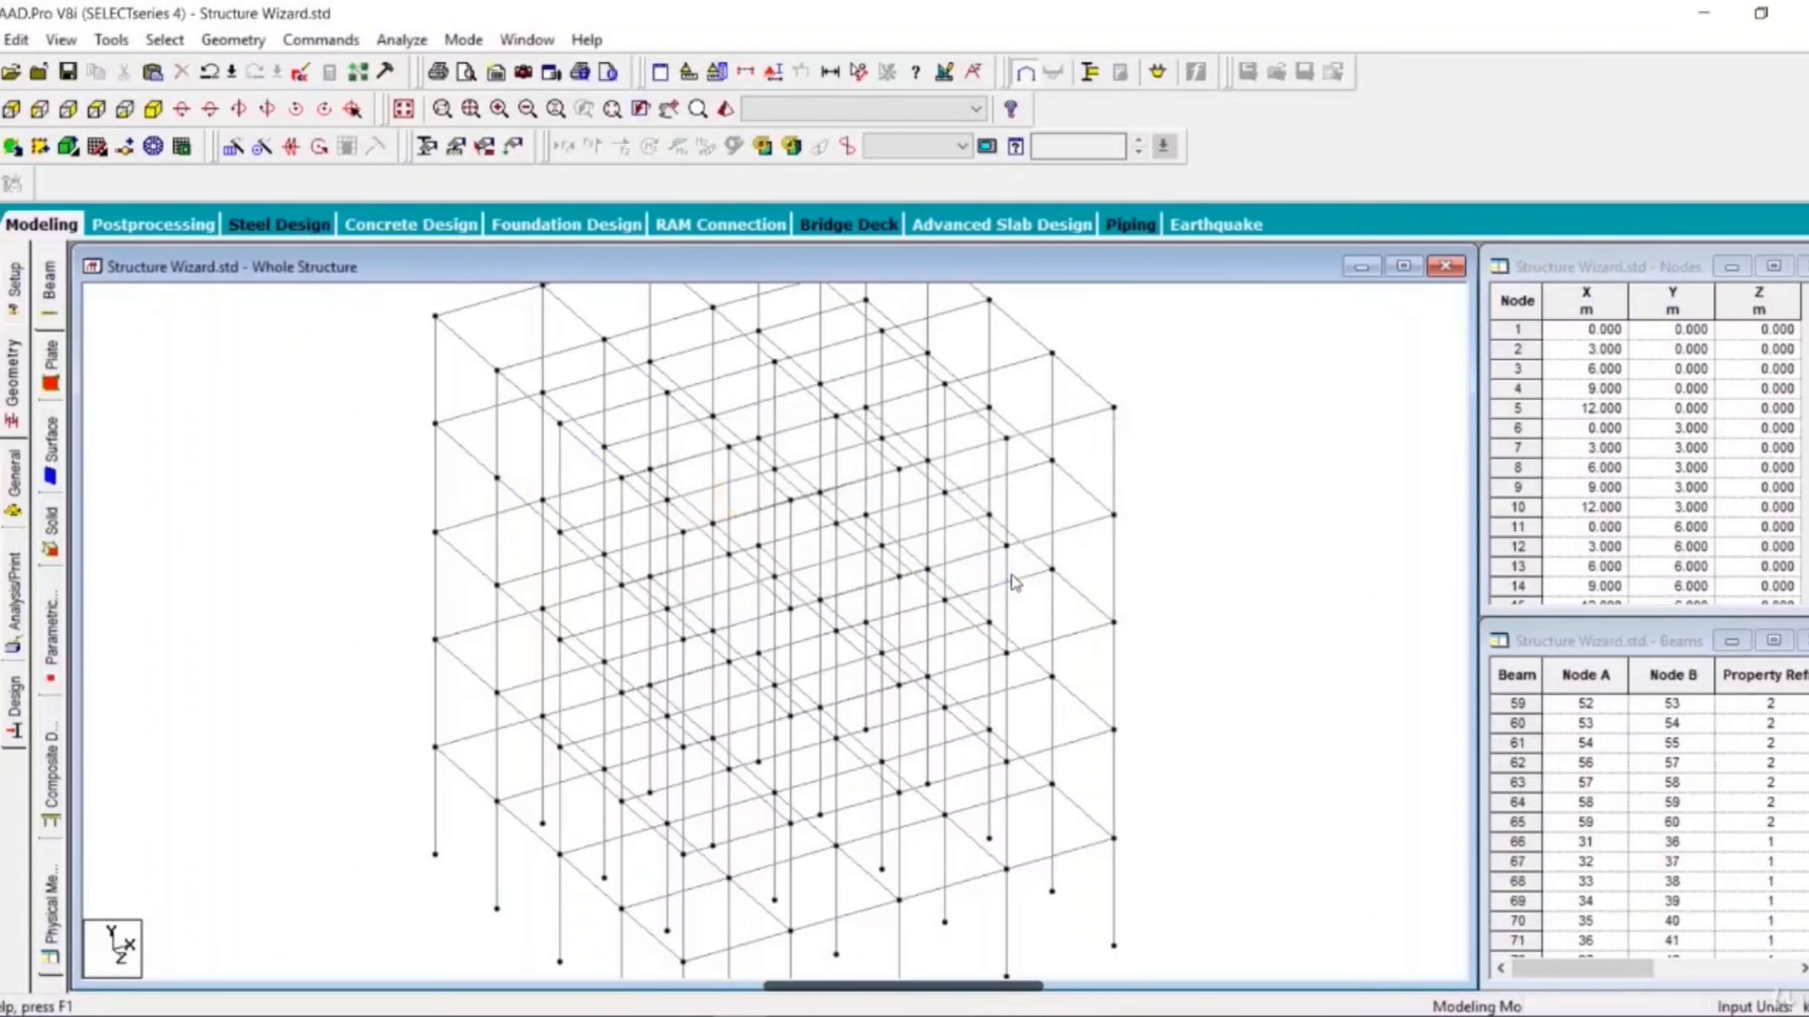
- Open a 3D rendered view of the whole frame, rotate and zoom it to inspect the members, then close it
scroll(1014, 583, "down", 3)
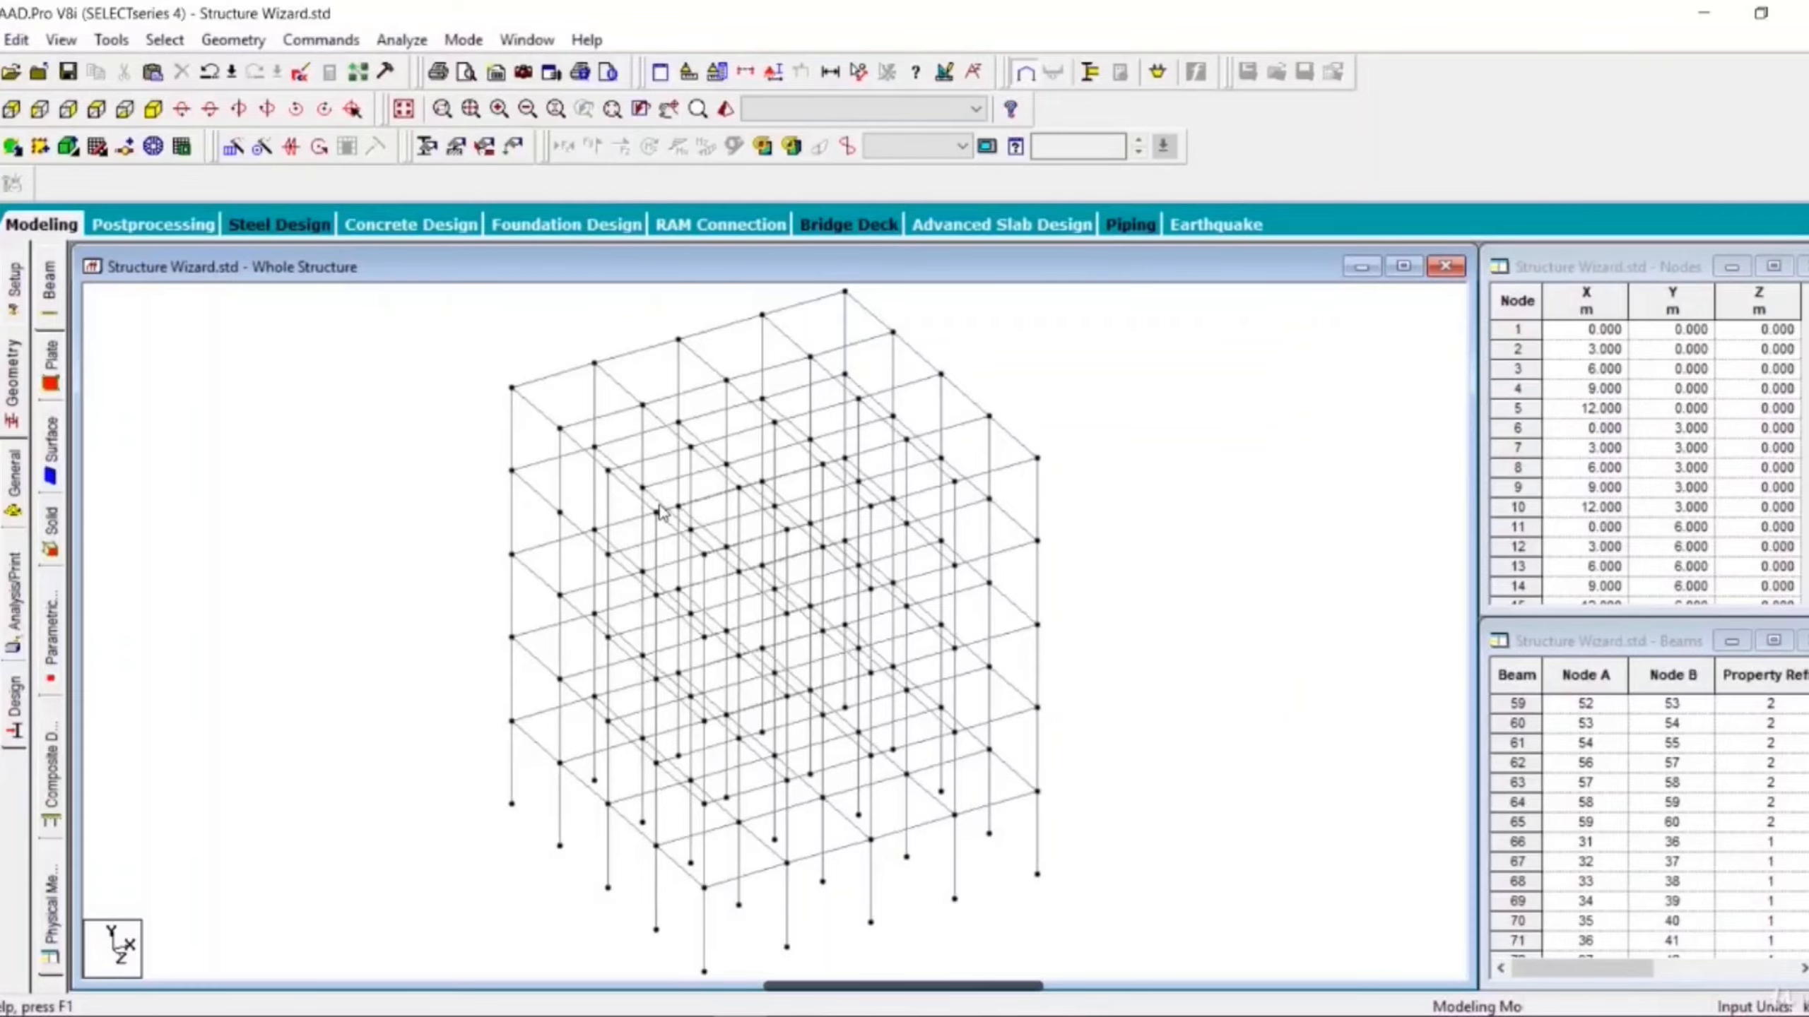
scroll(660, 511, "down", 1)
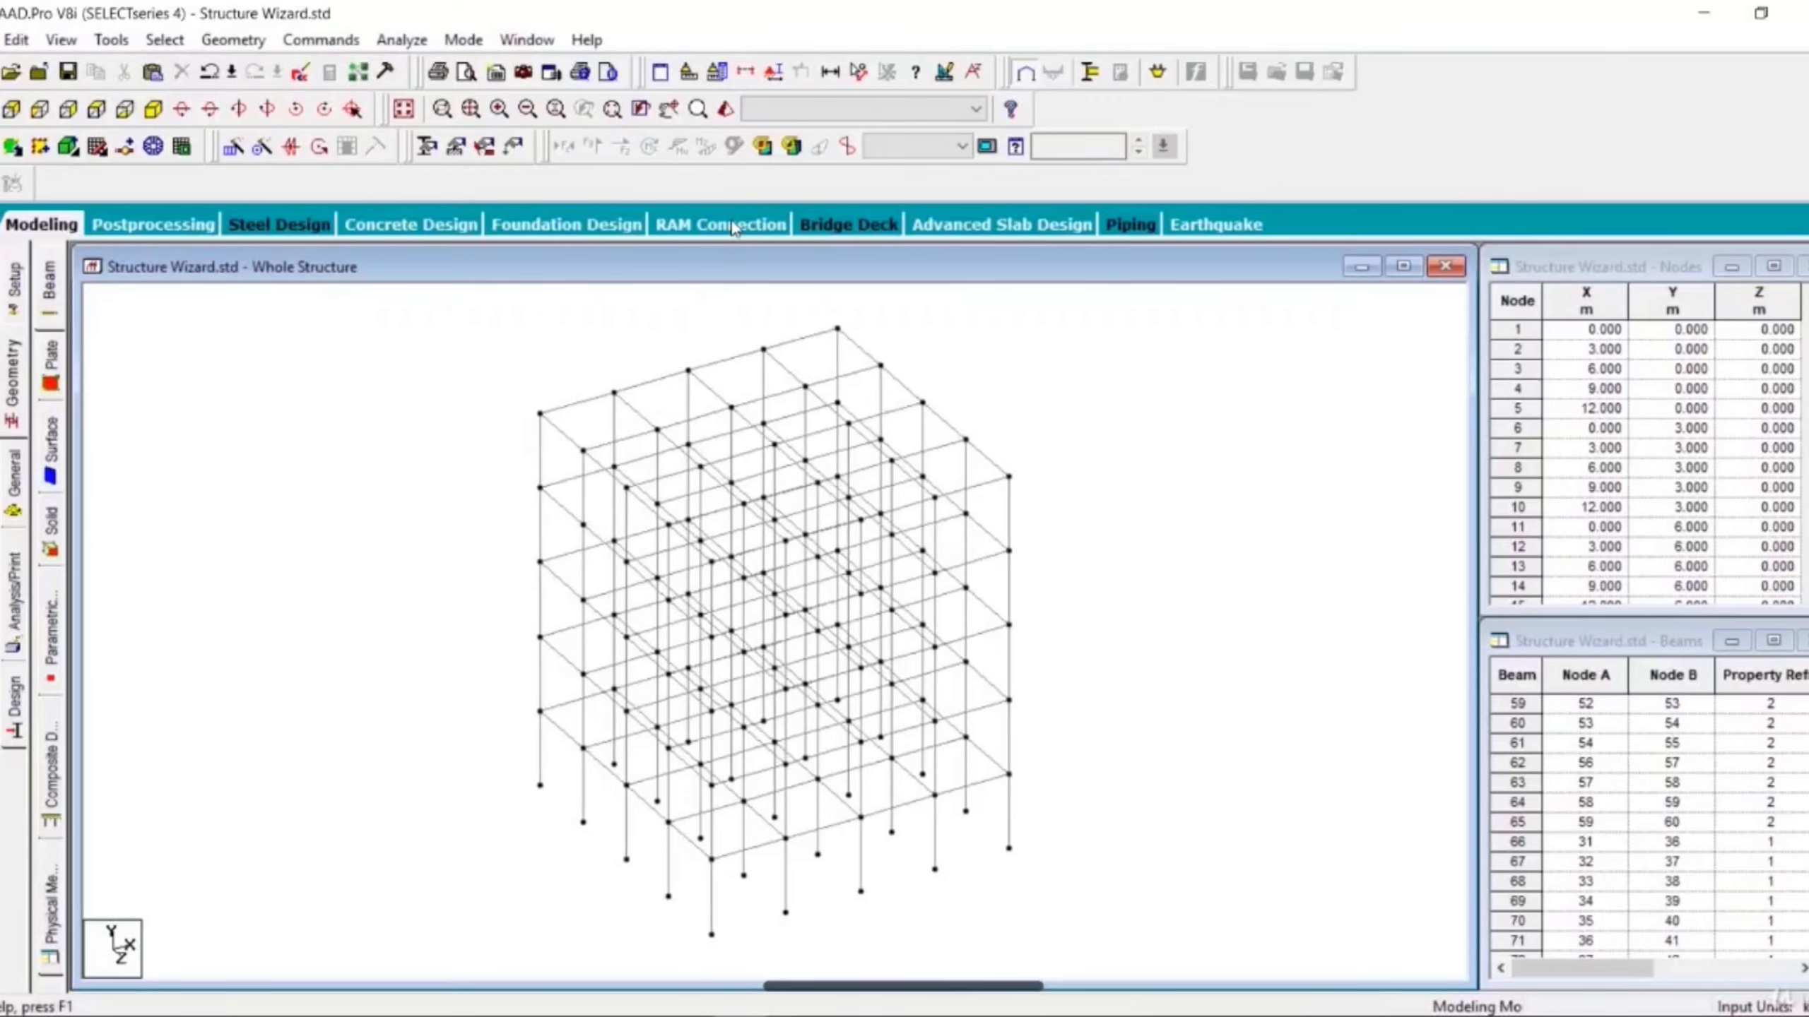
left_click(725, 109)
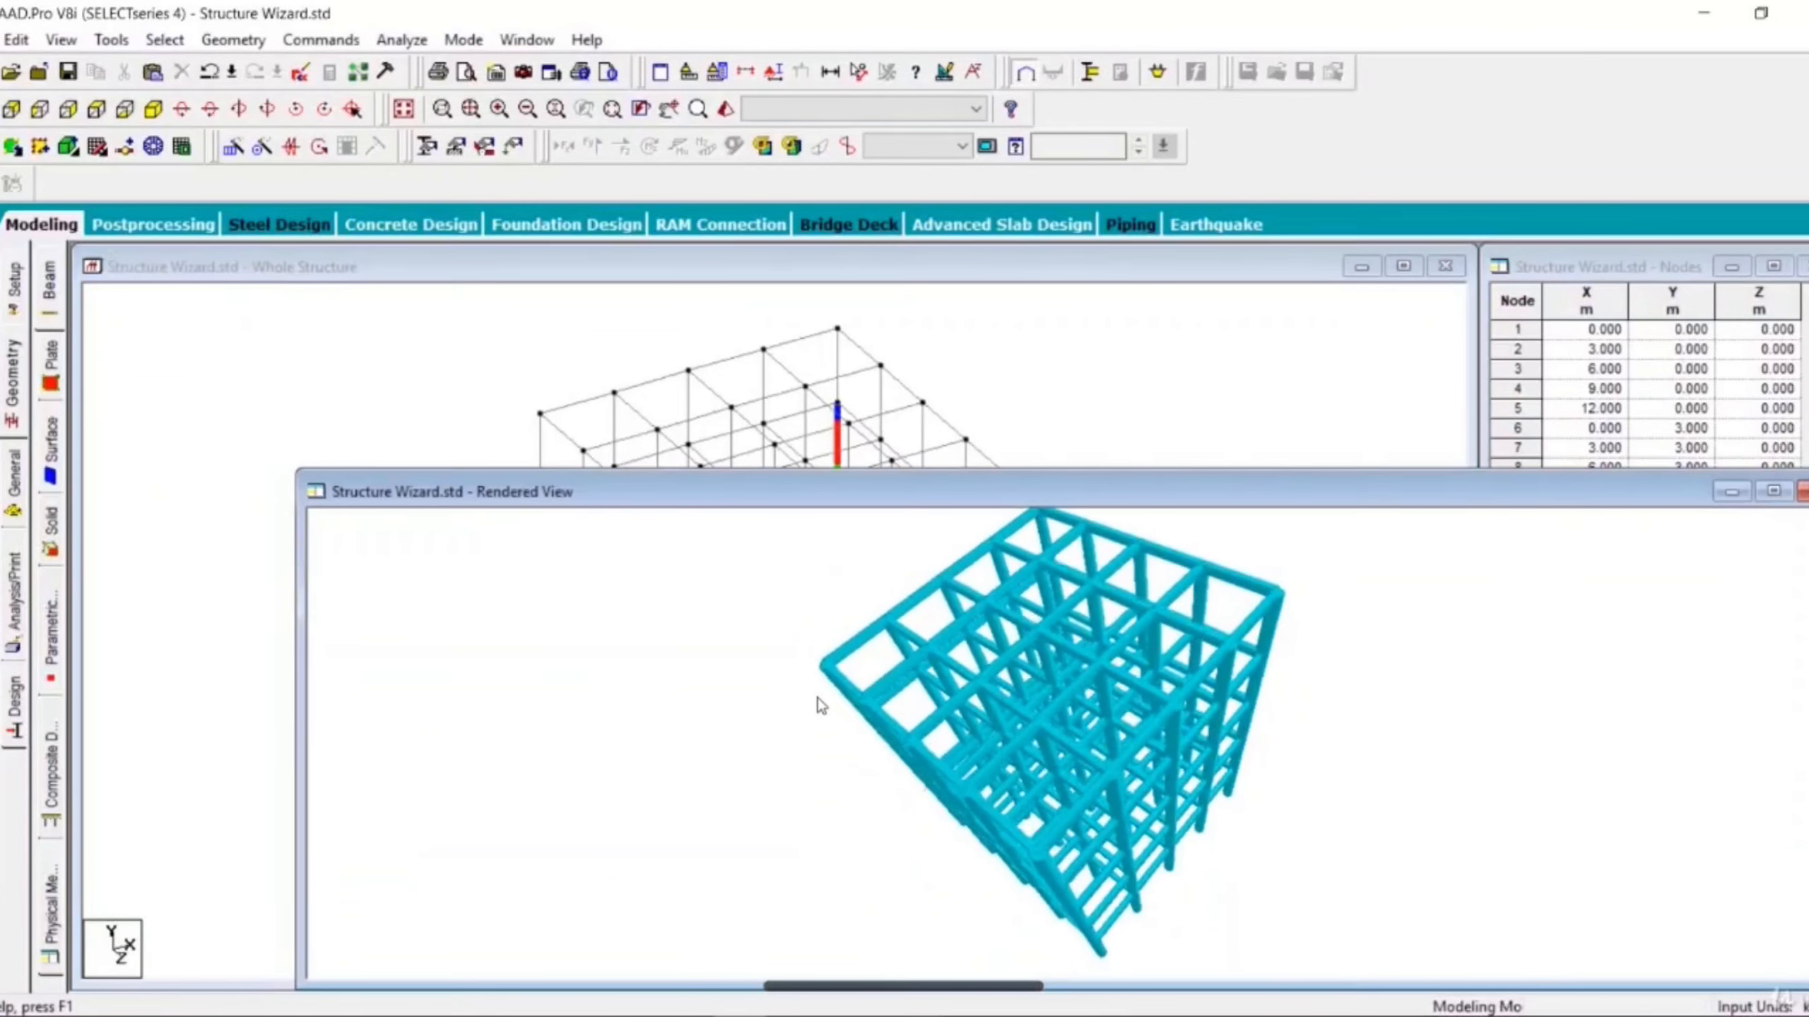
left_click_drag(817, 698, 756, 619)
left_click_drag(1423, 735, 1234, 795)
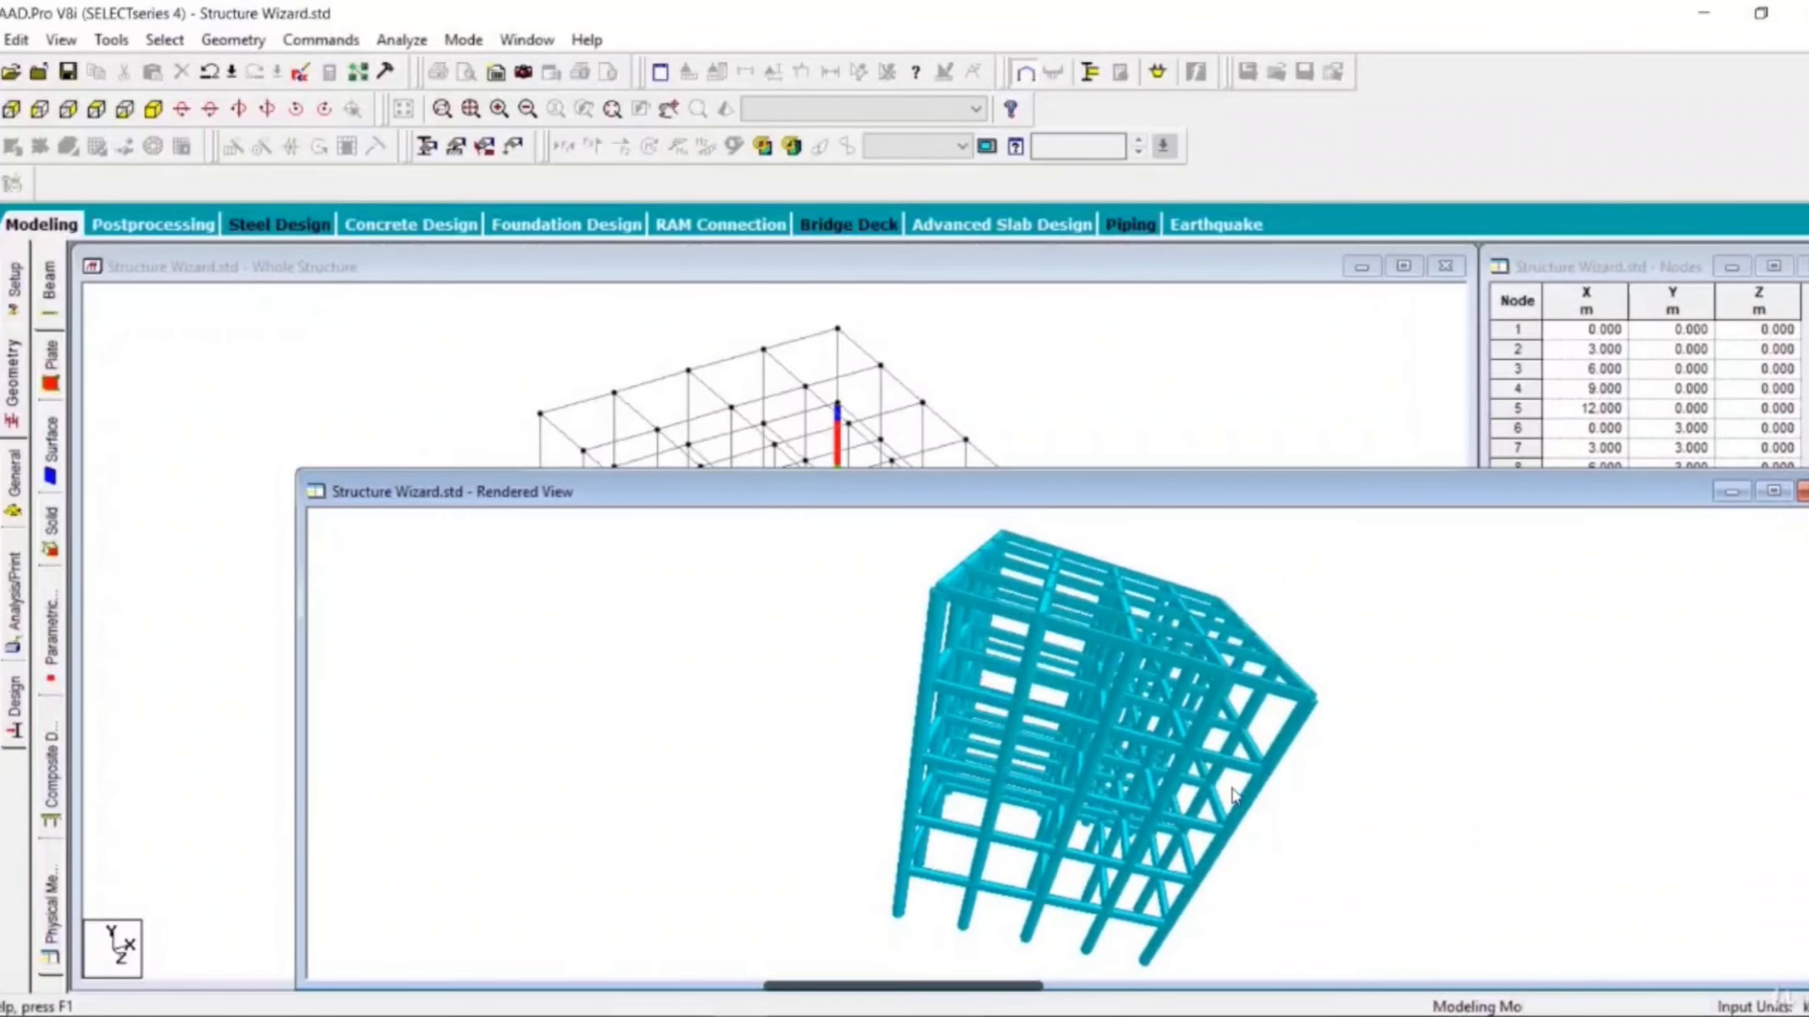
left_click_drag(918, 491, 780, 306)
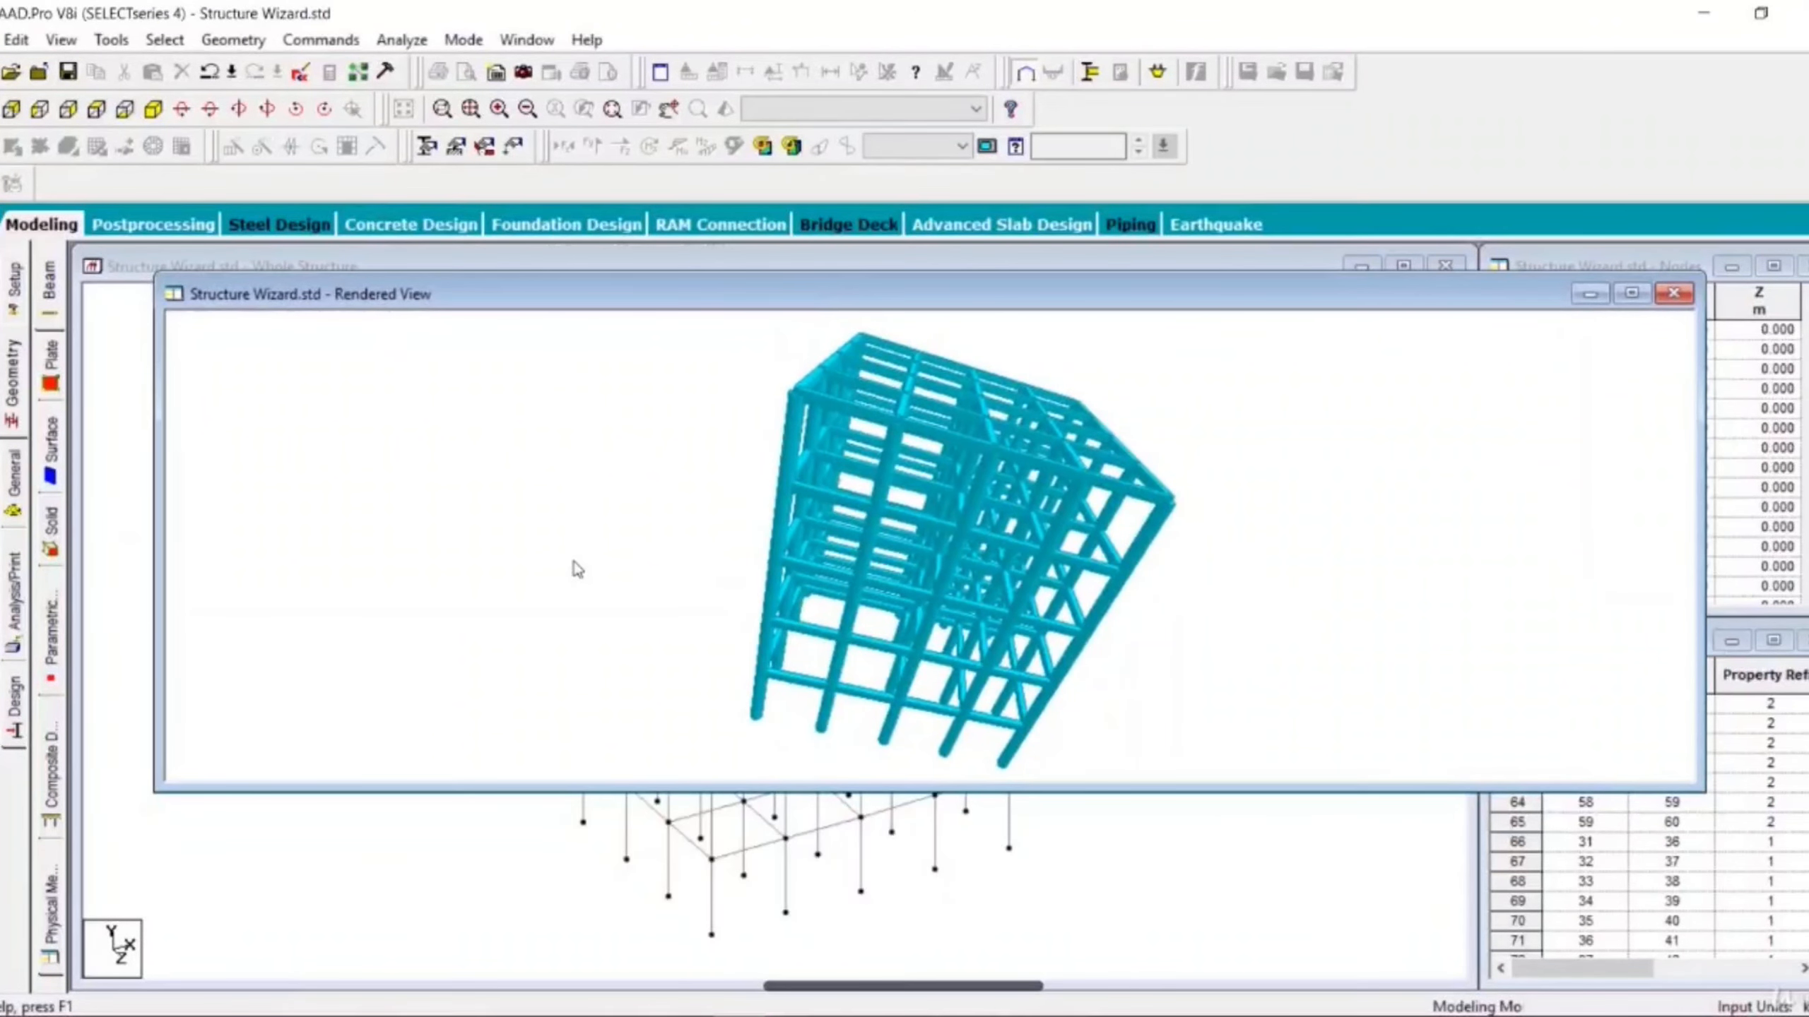
left_click_drag(637, 611, 930, 645)
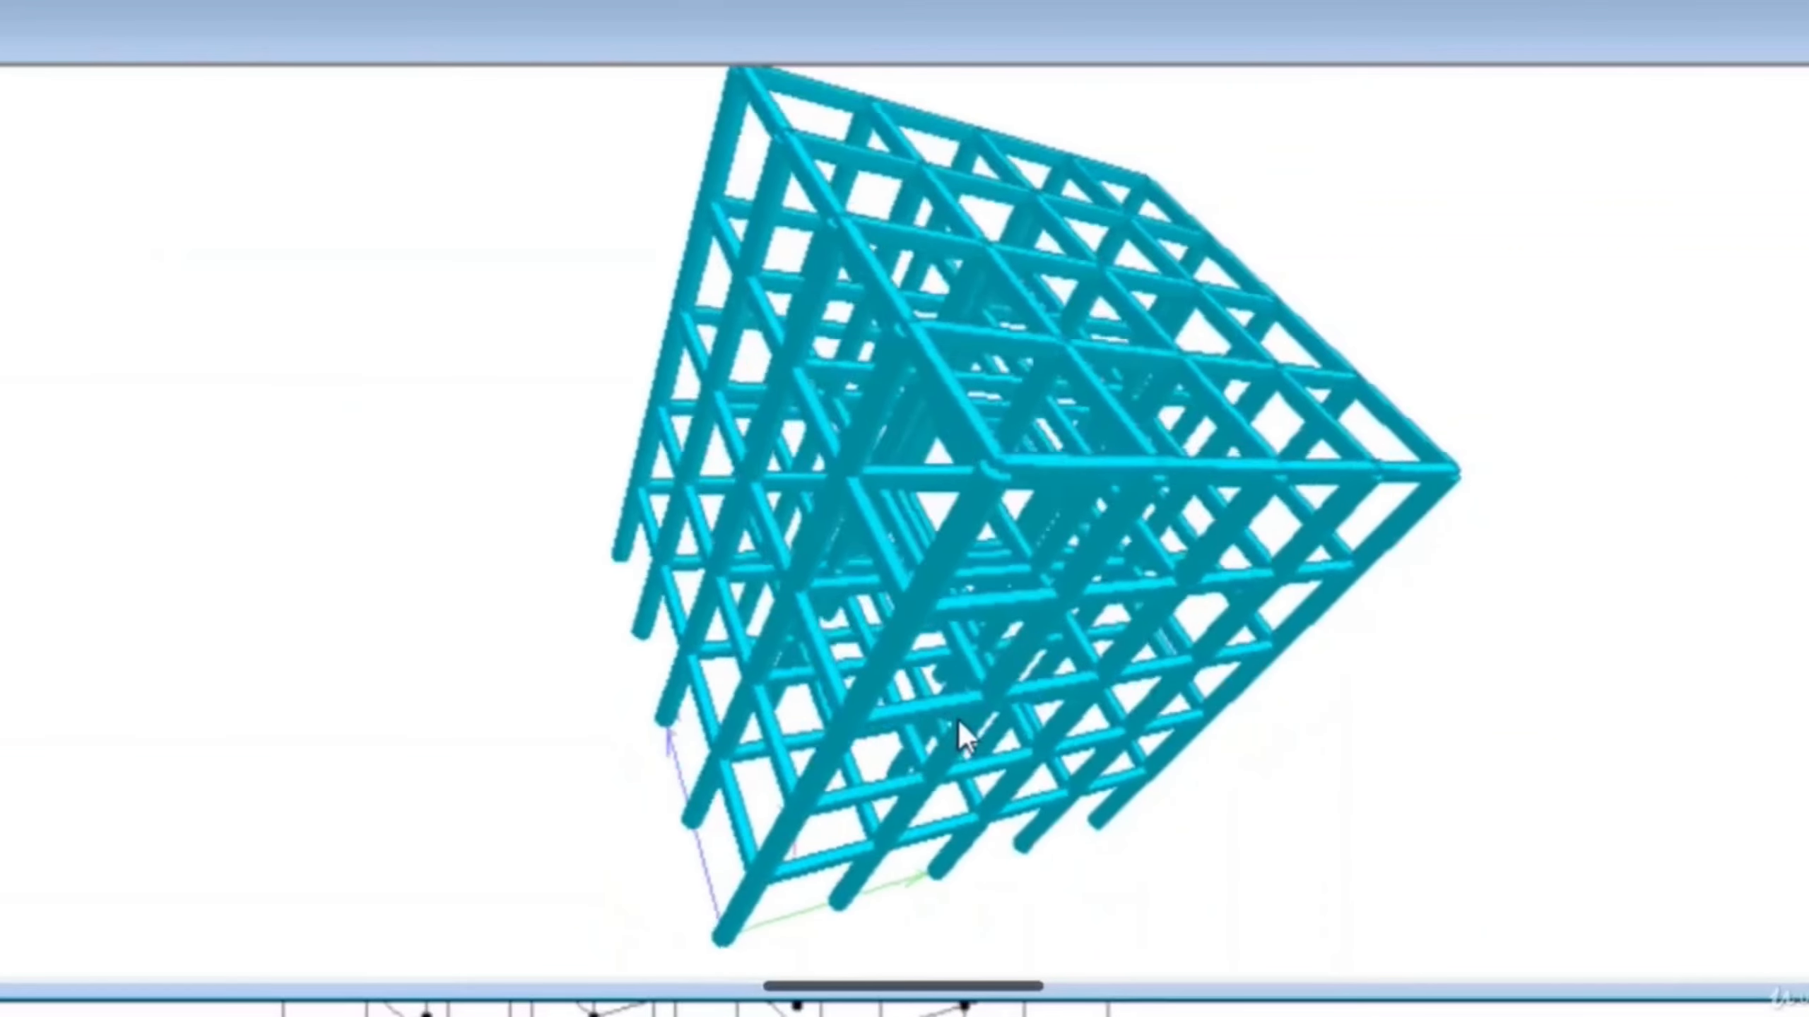
left_click_drag(958, 719, 165, 660)
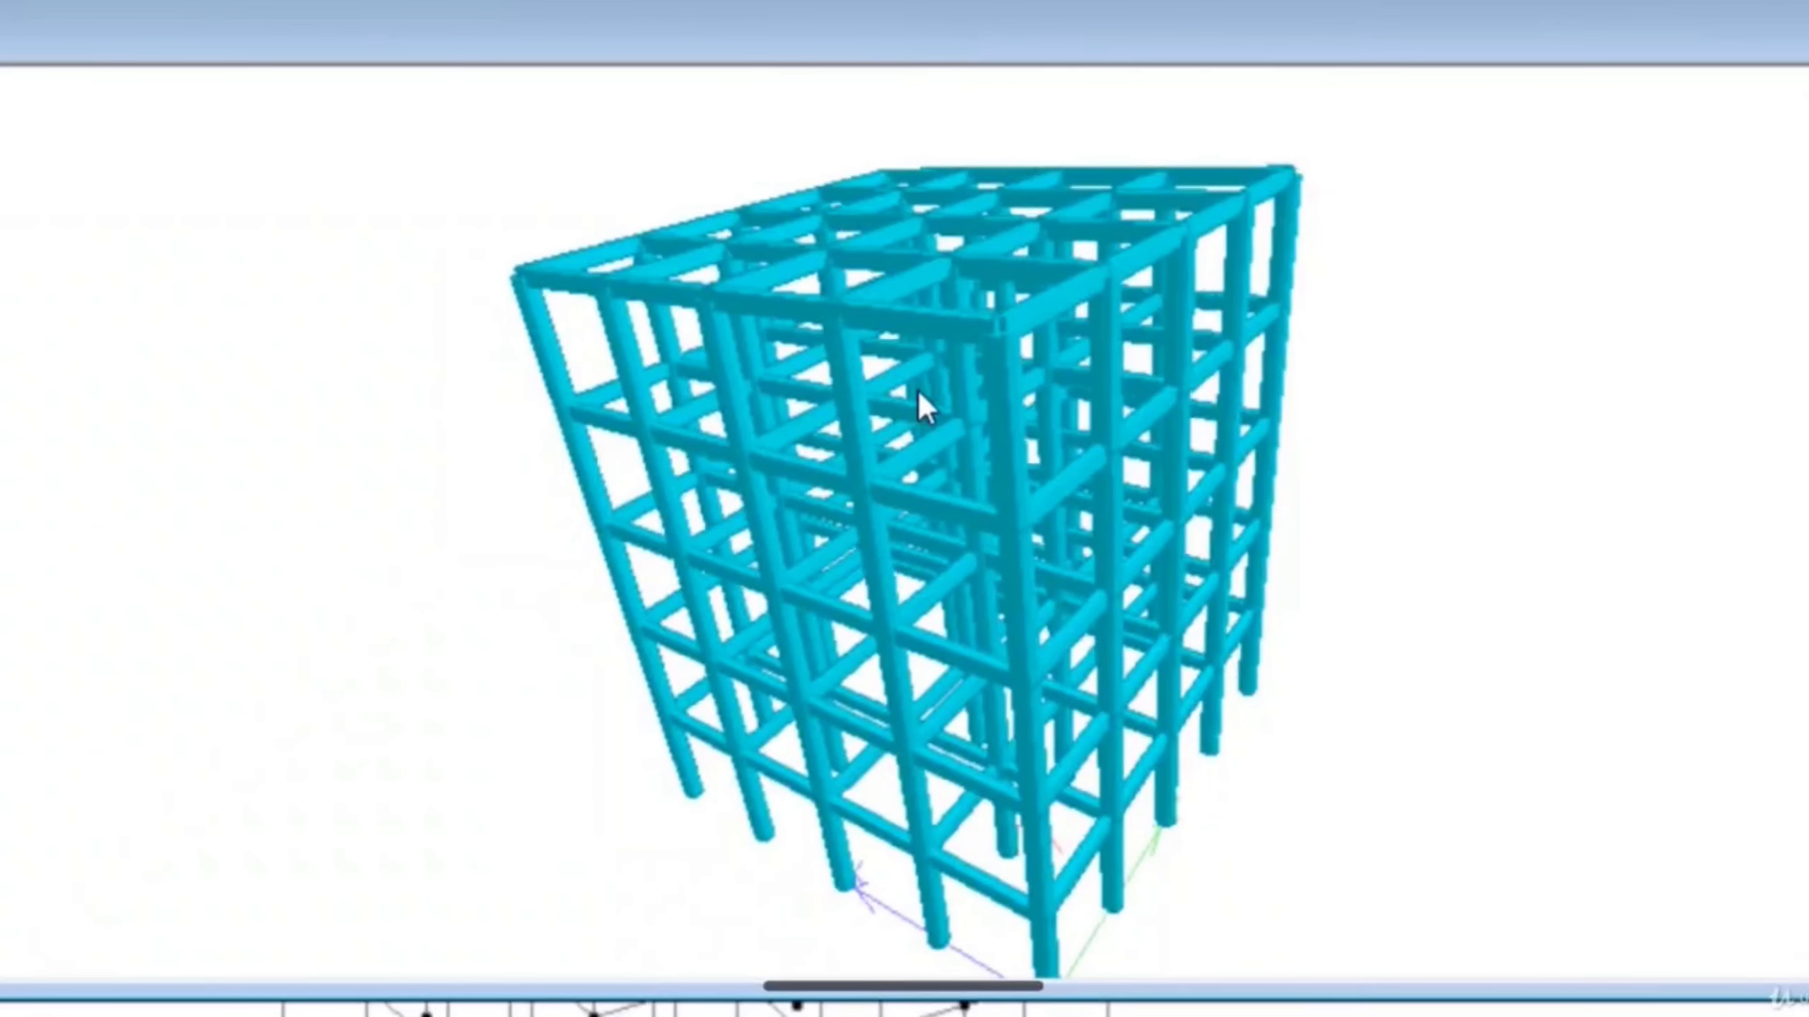
left_click_drag(1290, 518, 1096, 578)
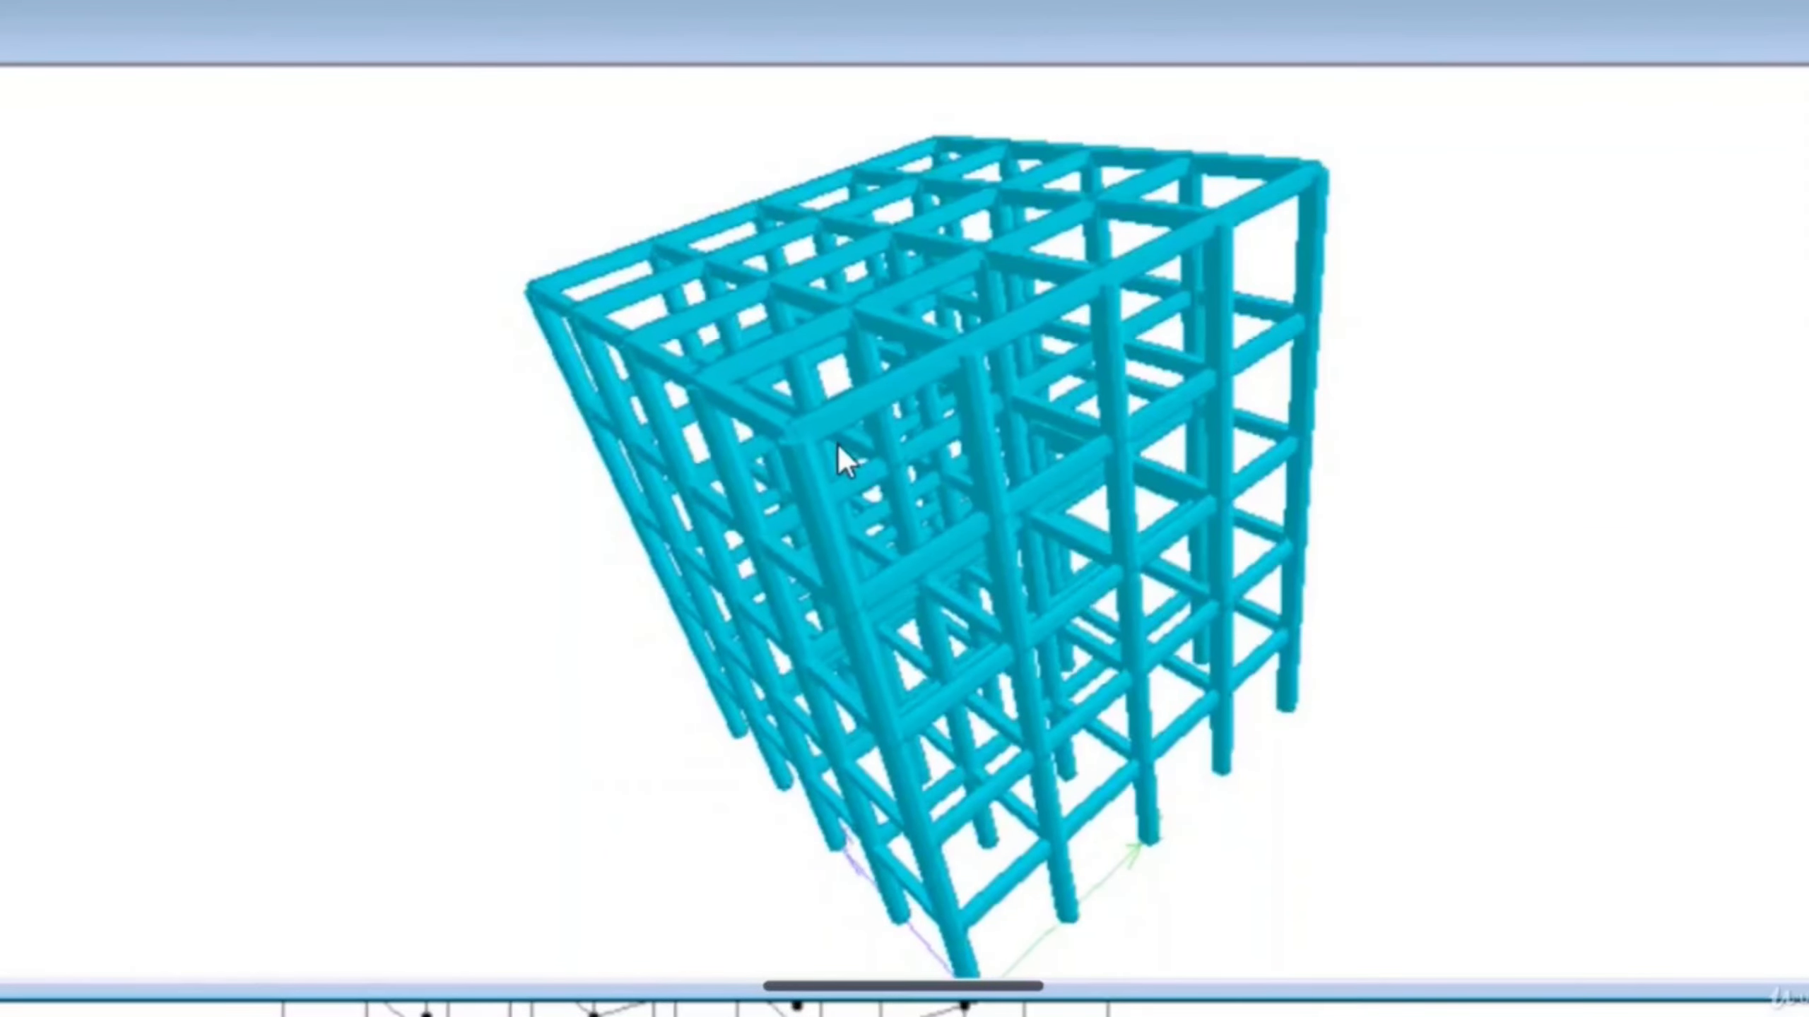
scroll(1005, 529, "up", 5)
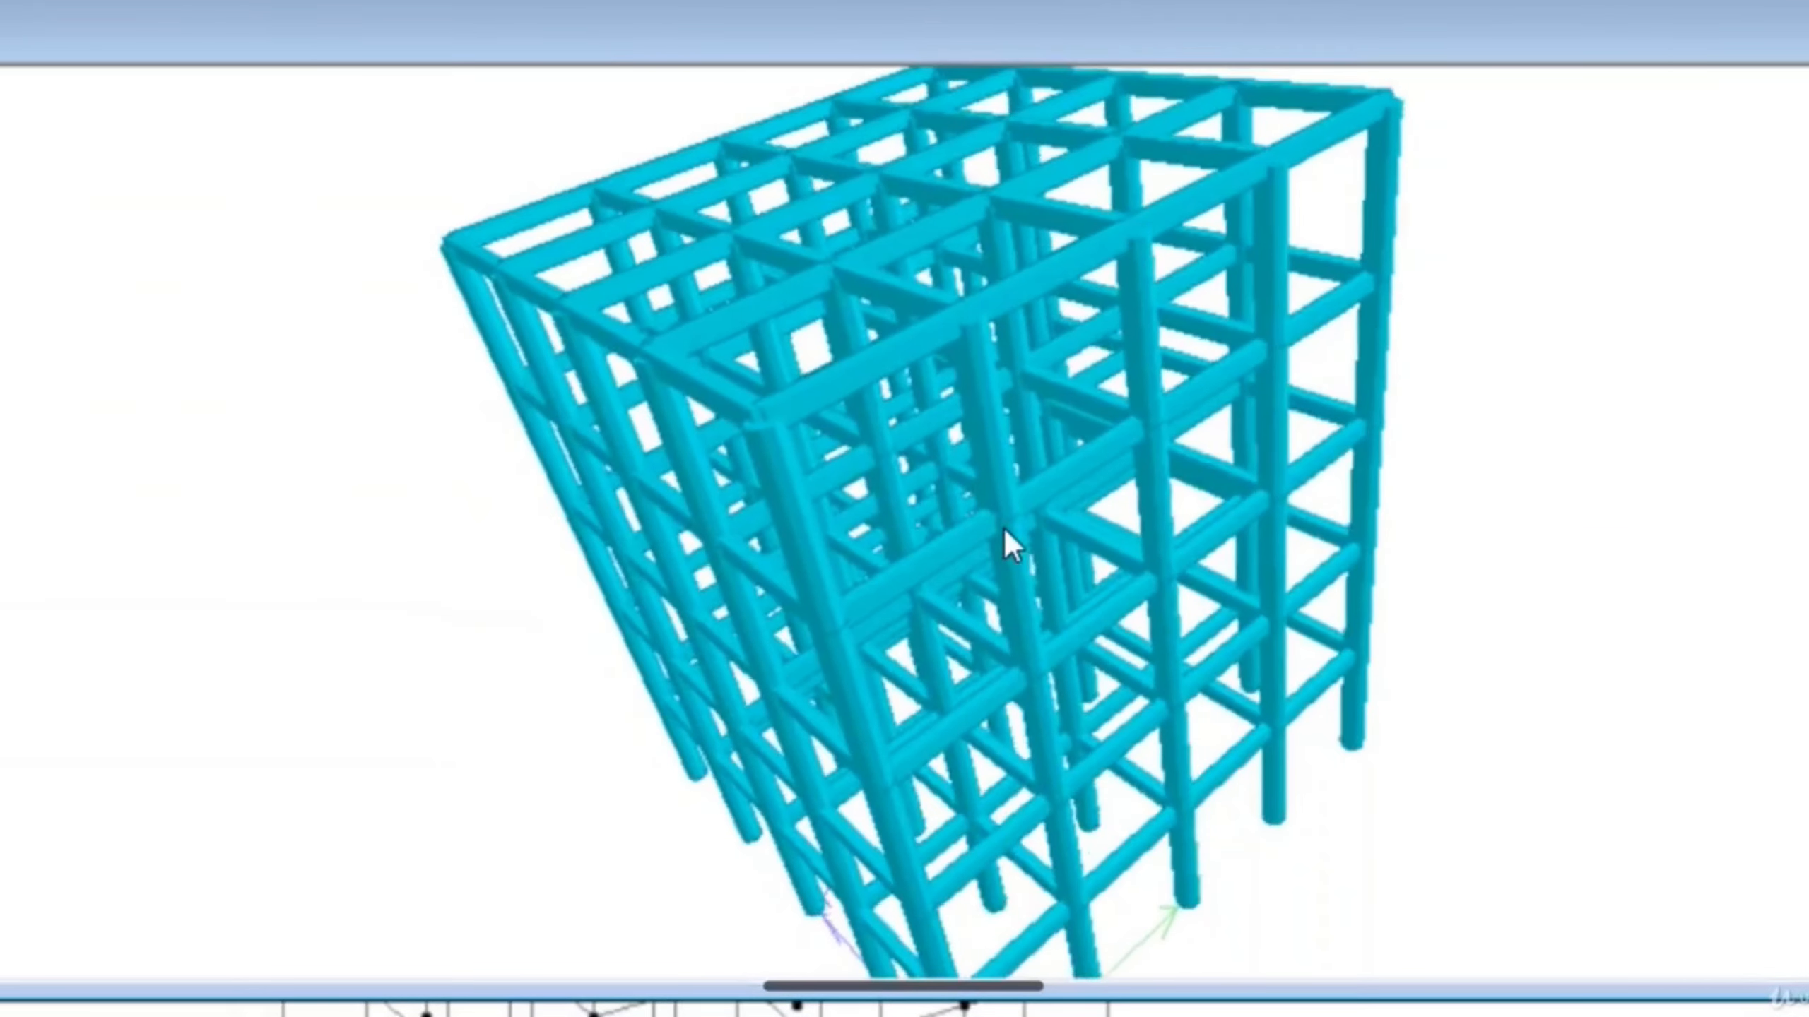
scroll(1003, 524, "up", 5)
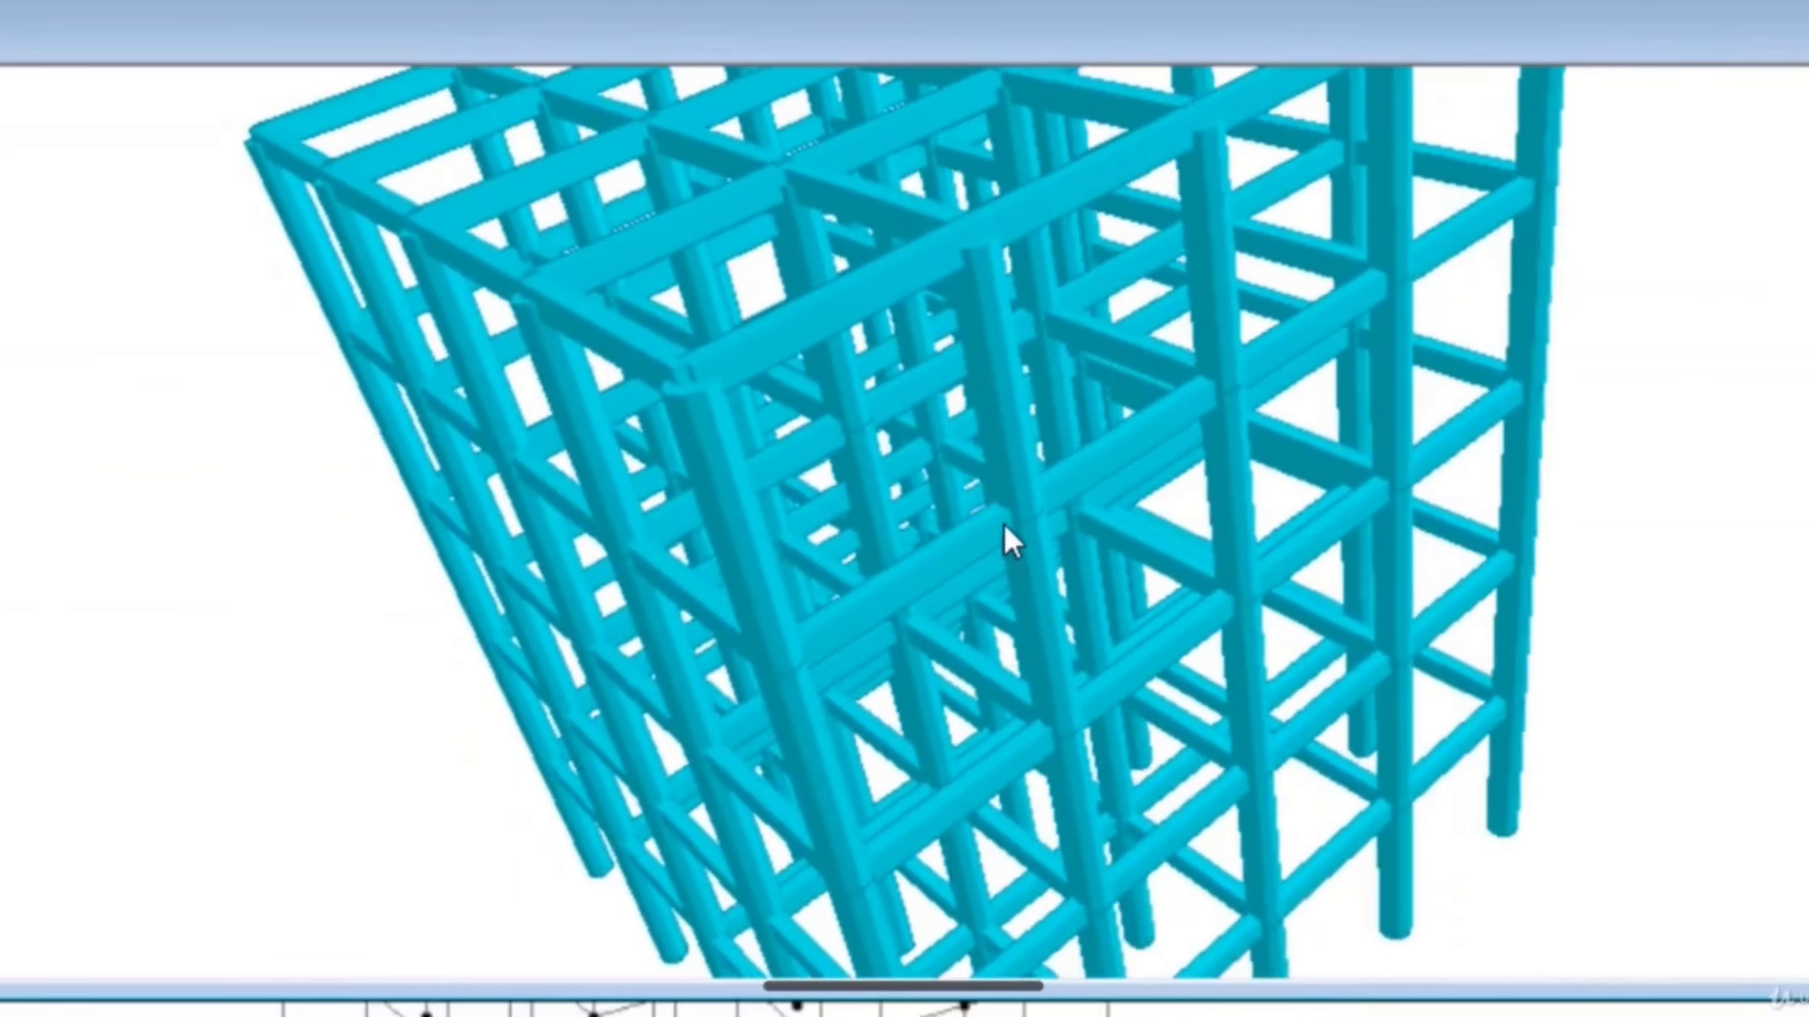
scroll(1001, 519, "up", 2)
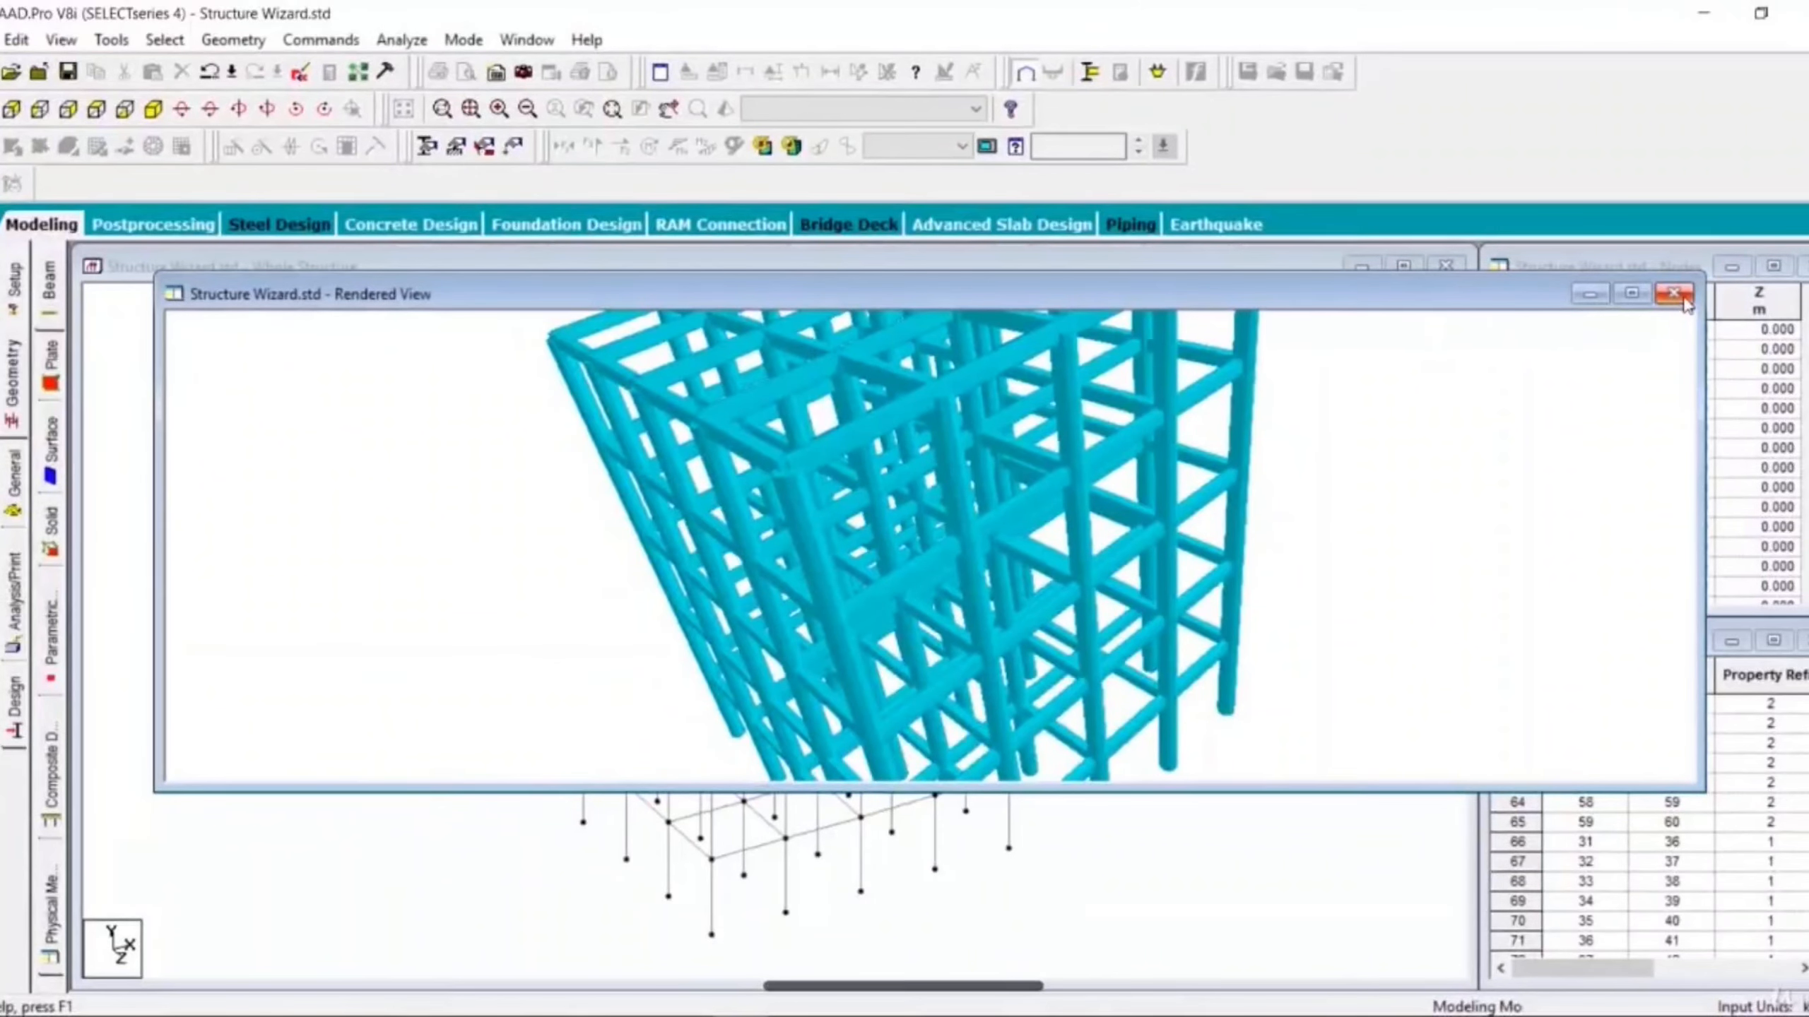
left_click(1674, 293)
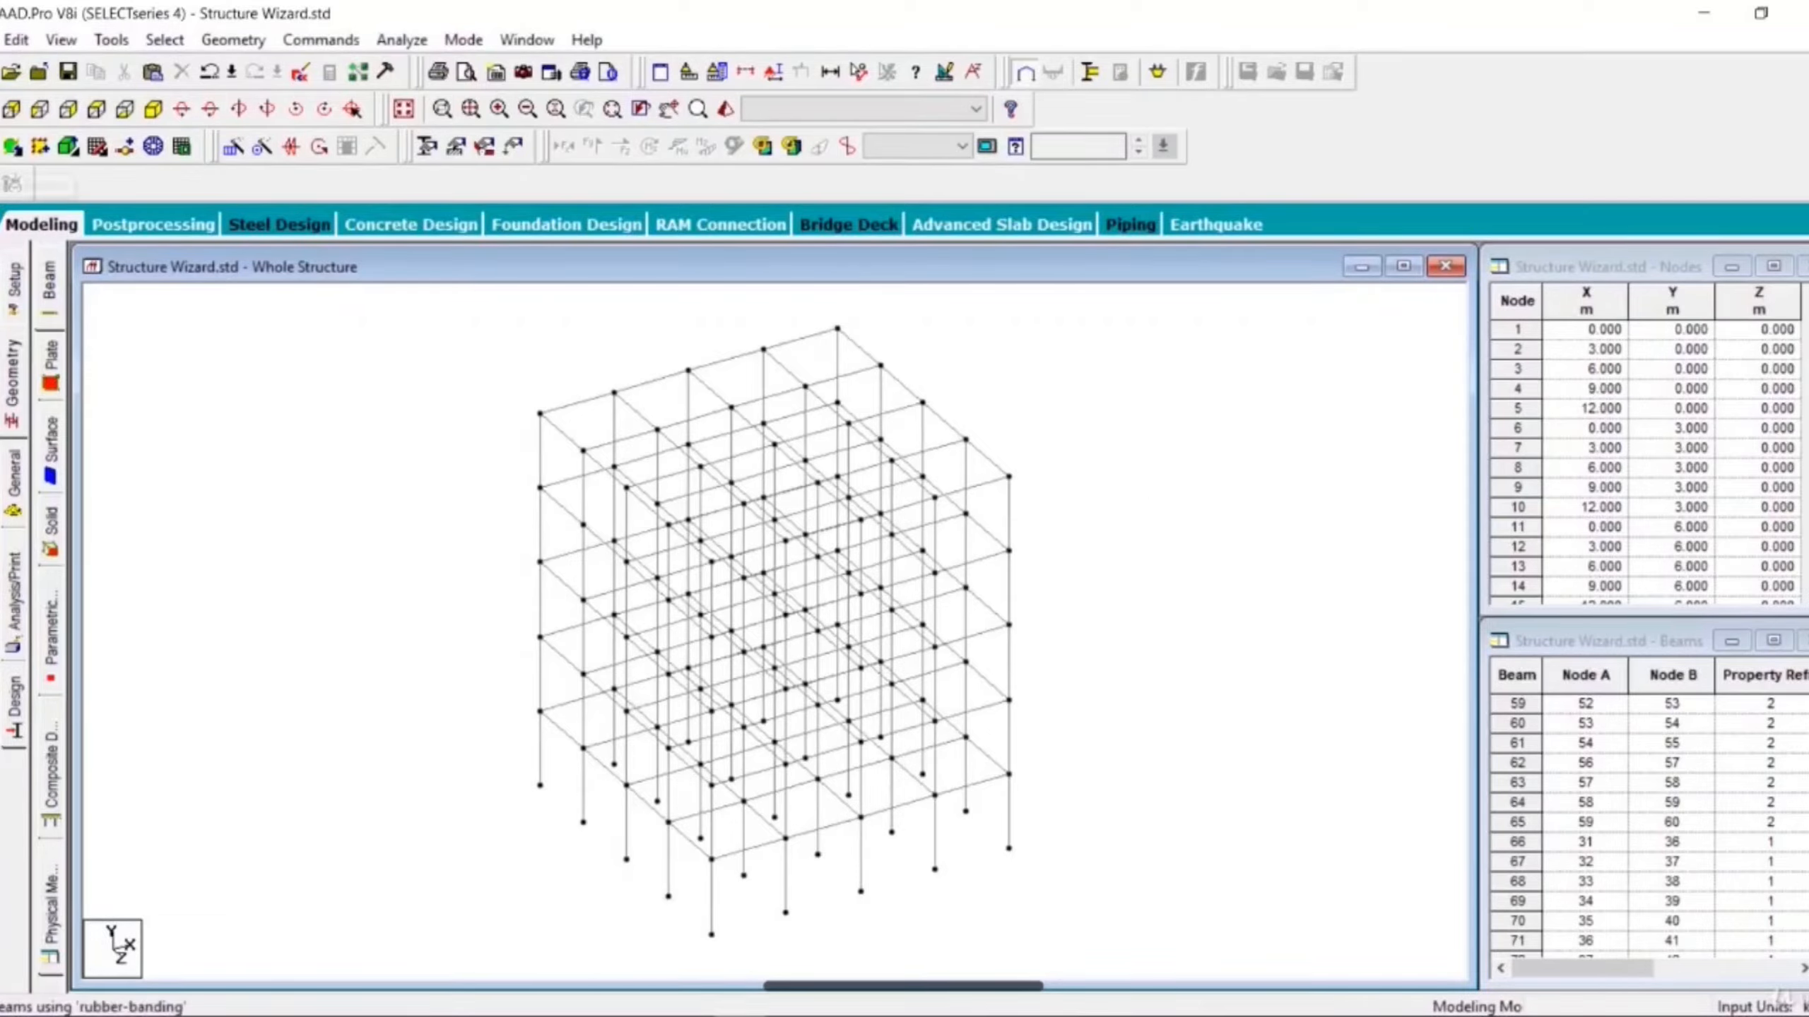
- Add a beam between two nodes on the frame's left side where the member was removed
left_click(13, 183)
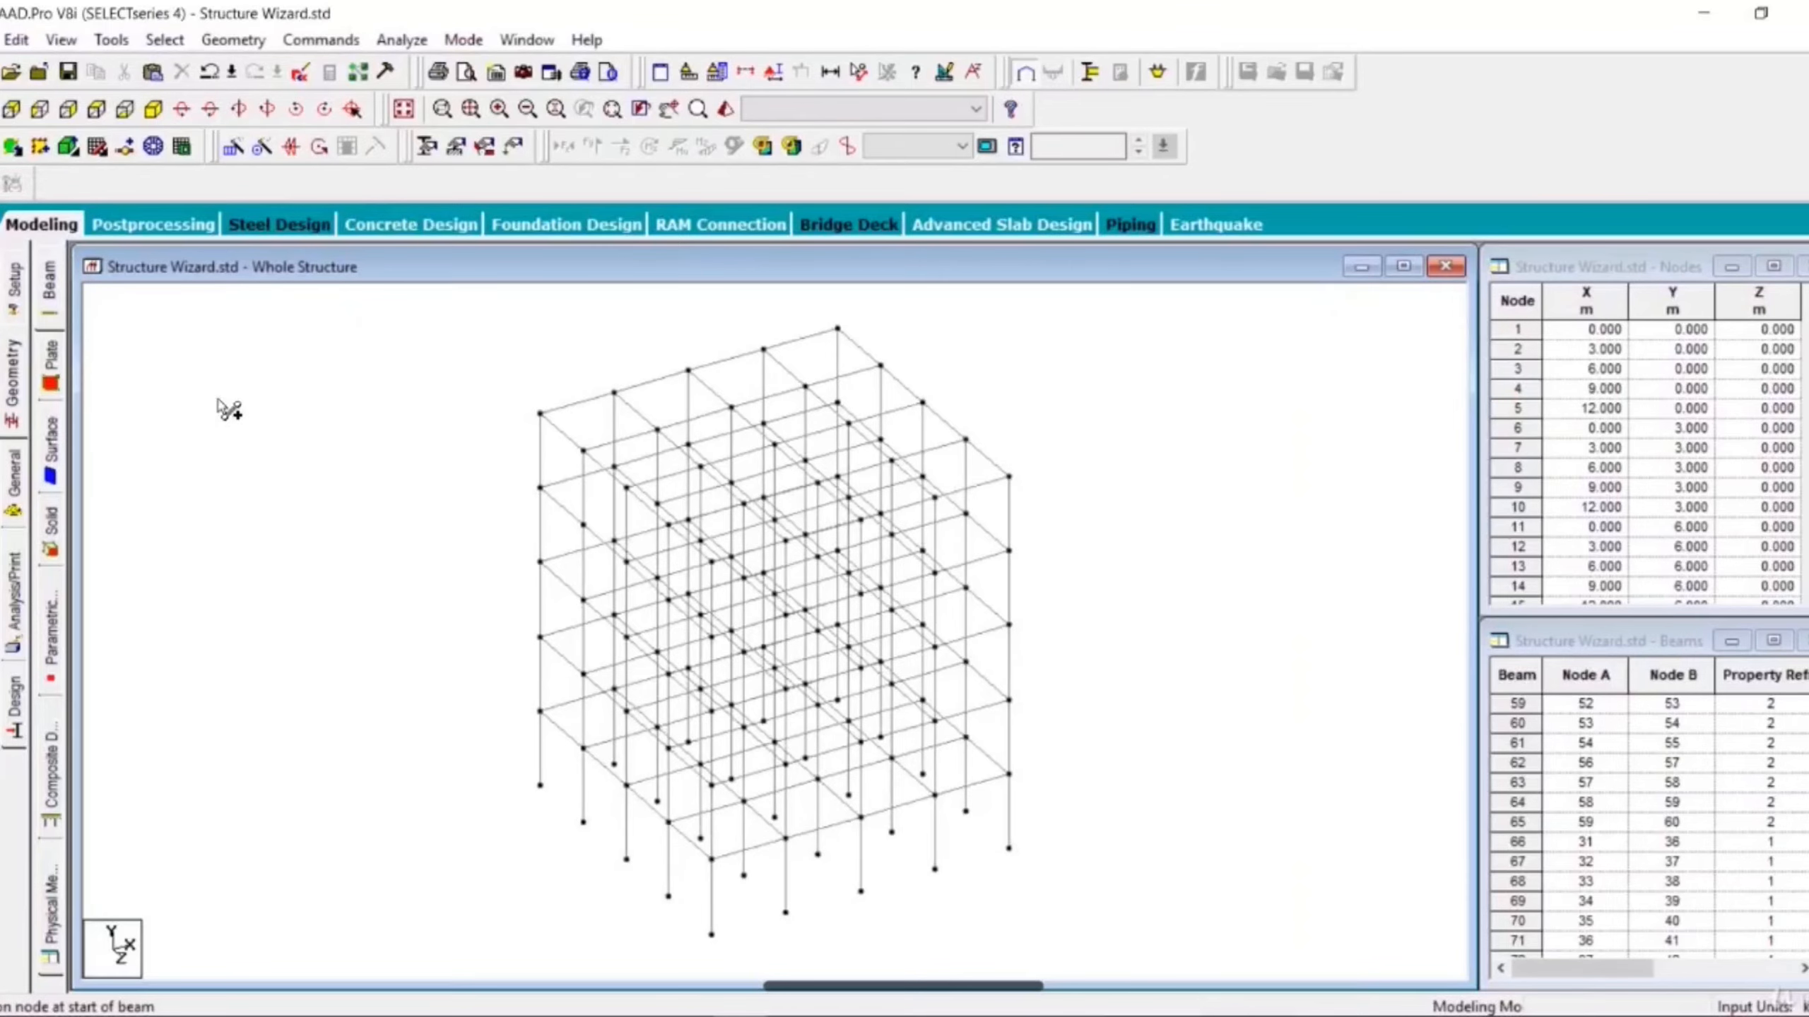
left_click(583, 525)
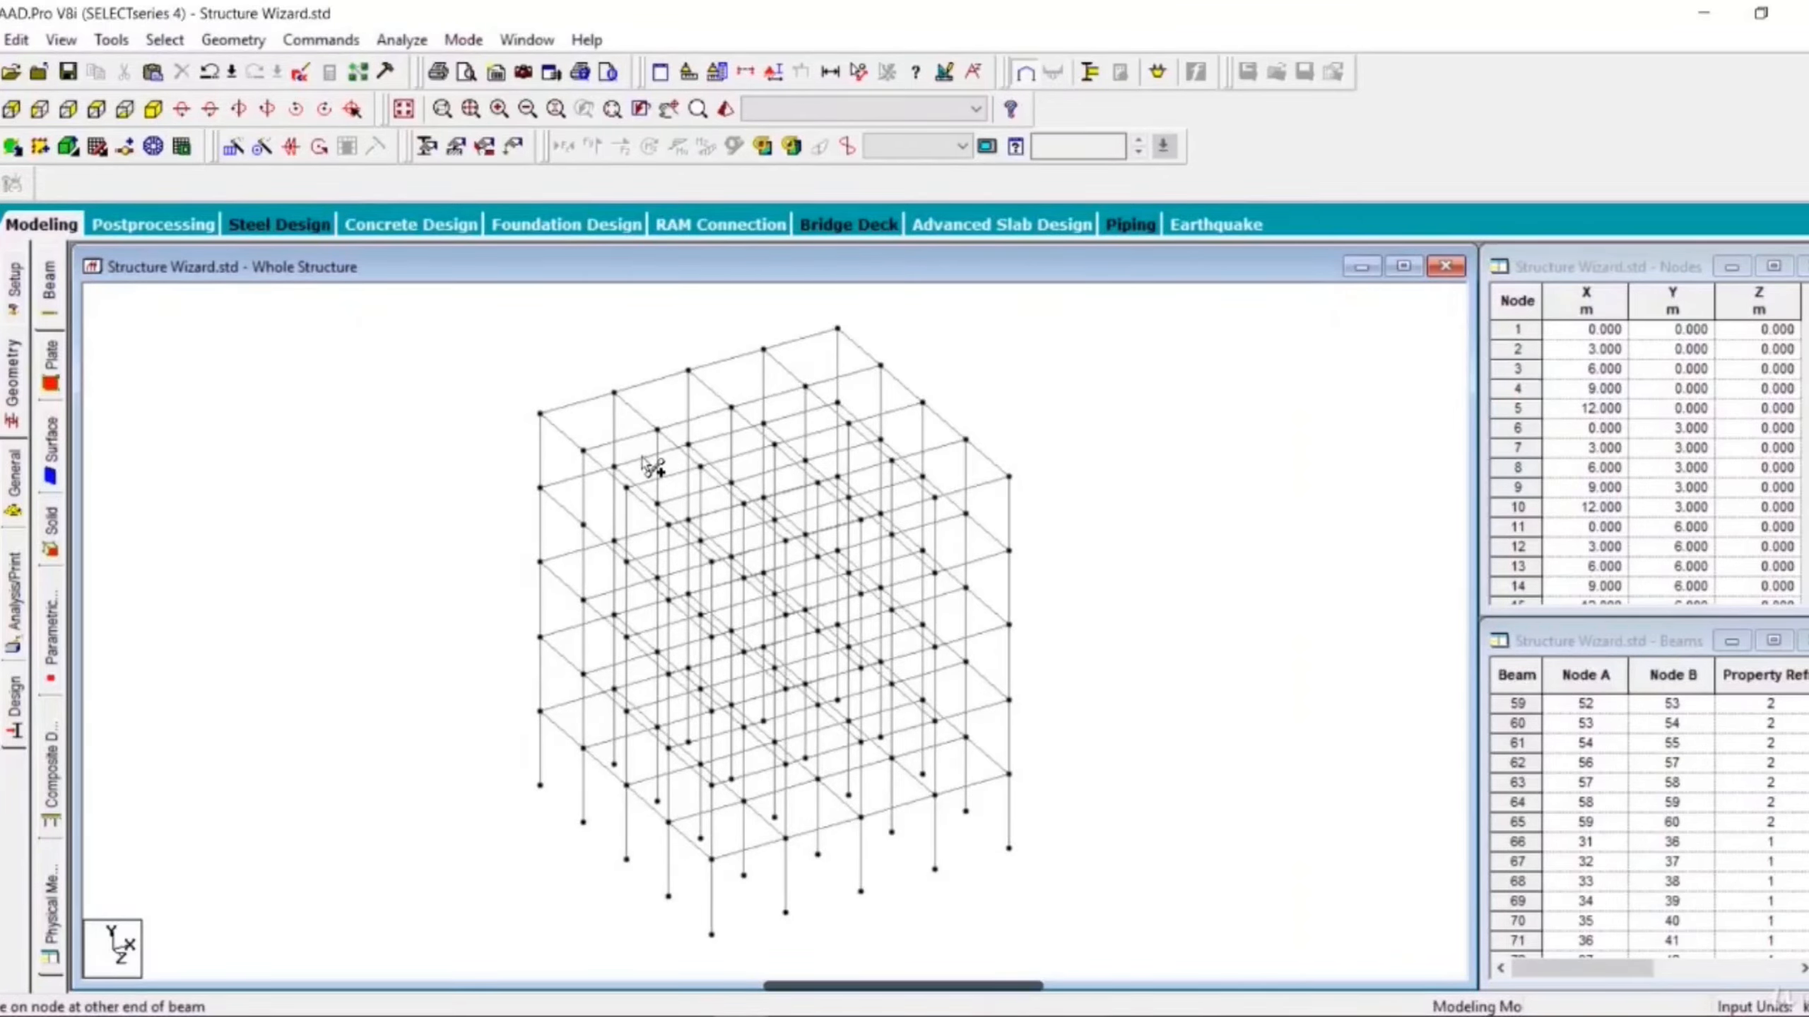
left_click(659, 506)
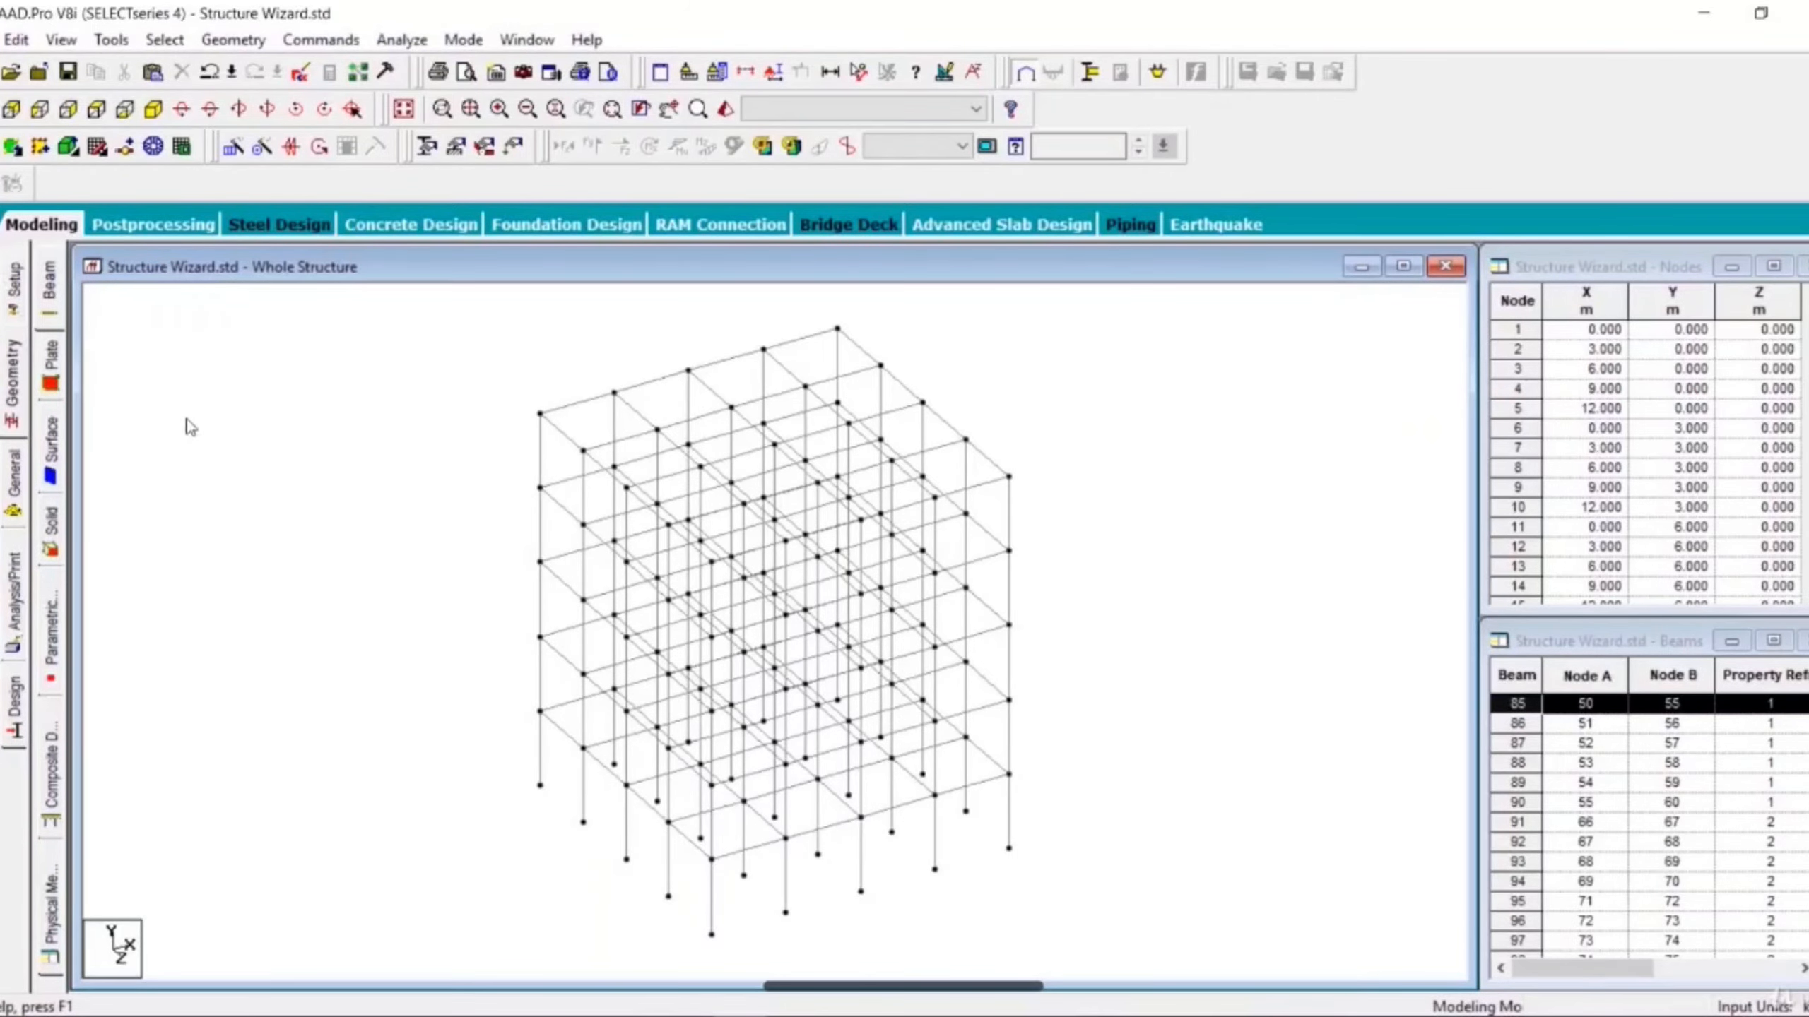
- Select the corner column and the two beams meeting at the top-left corner and inspect them in a 3D rendered view
scroll(445, 499, "up", 5)
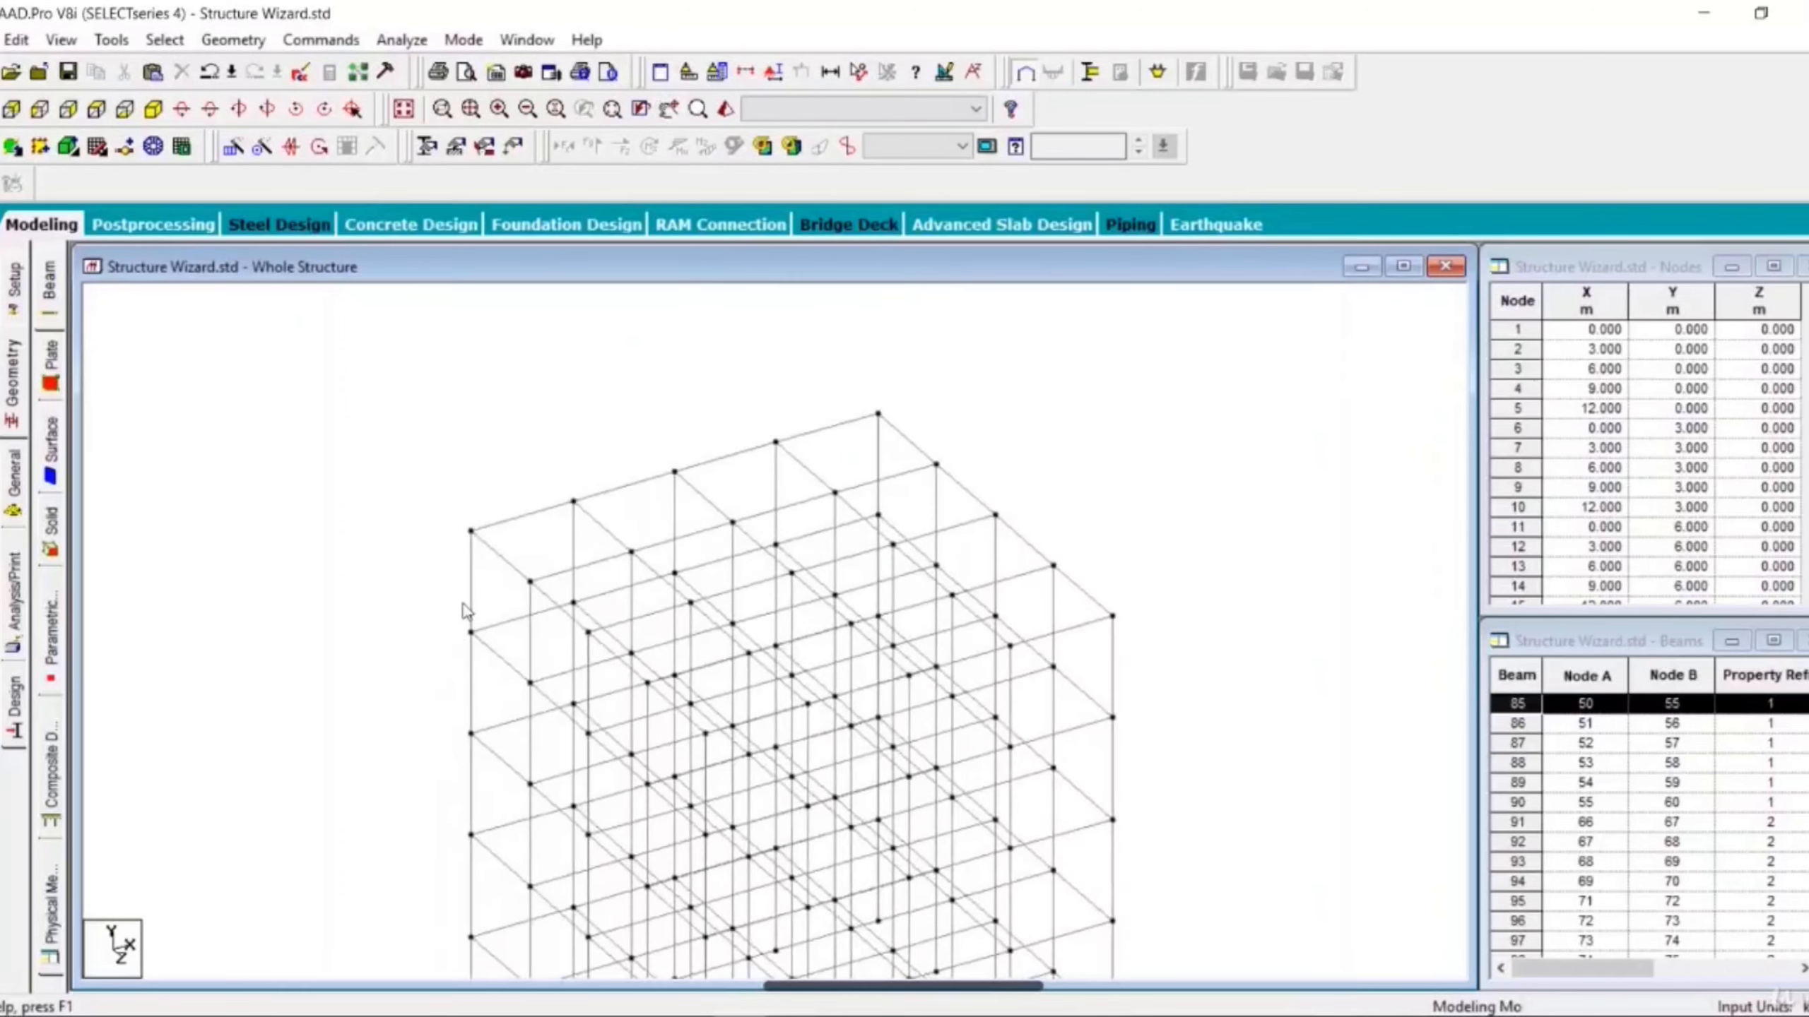
left_click(471, 590)
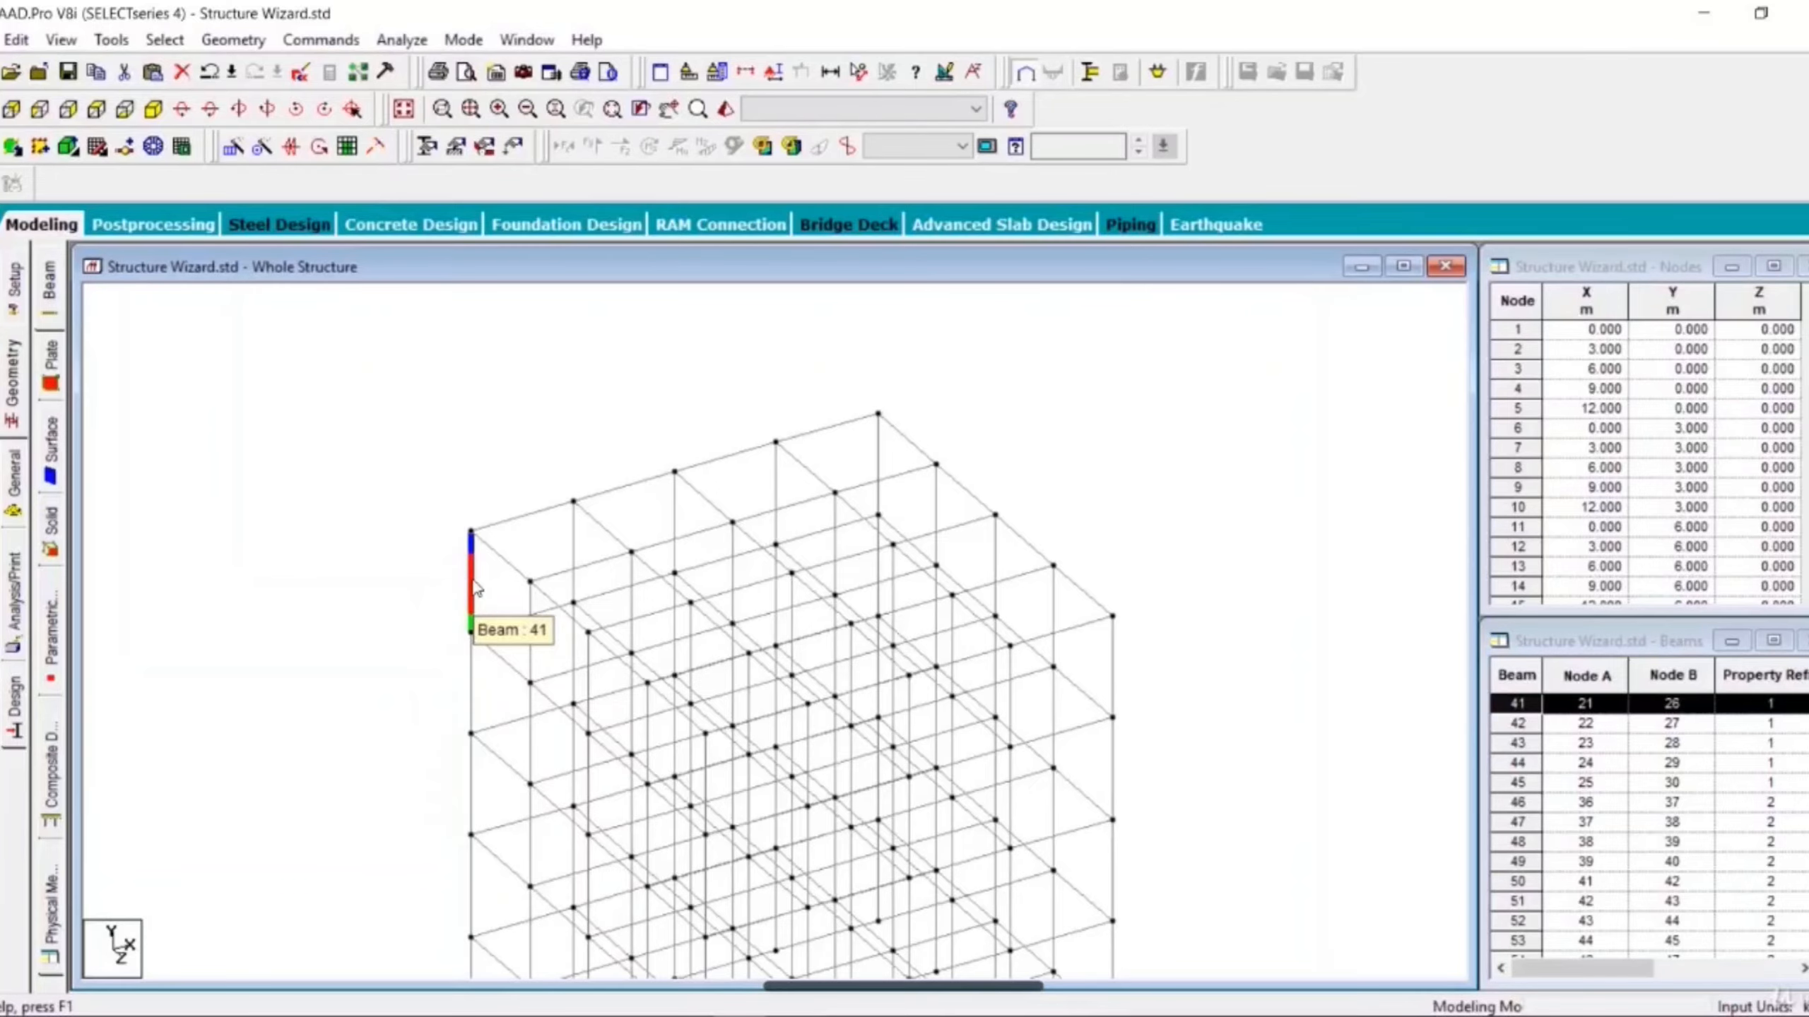
left_click(540, 524, "ctrl")
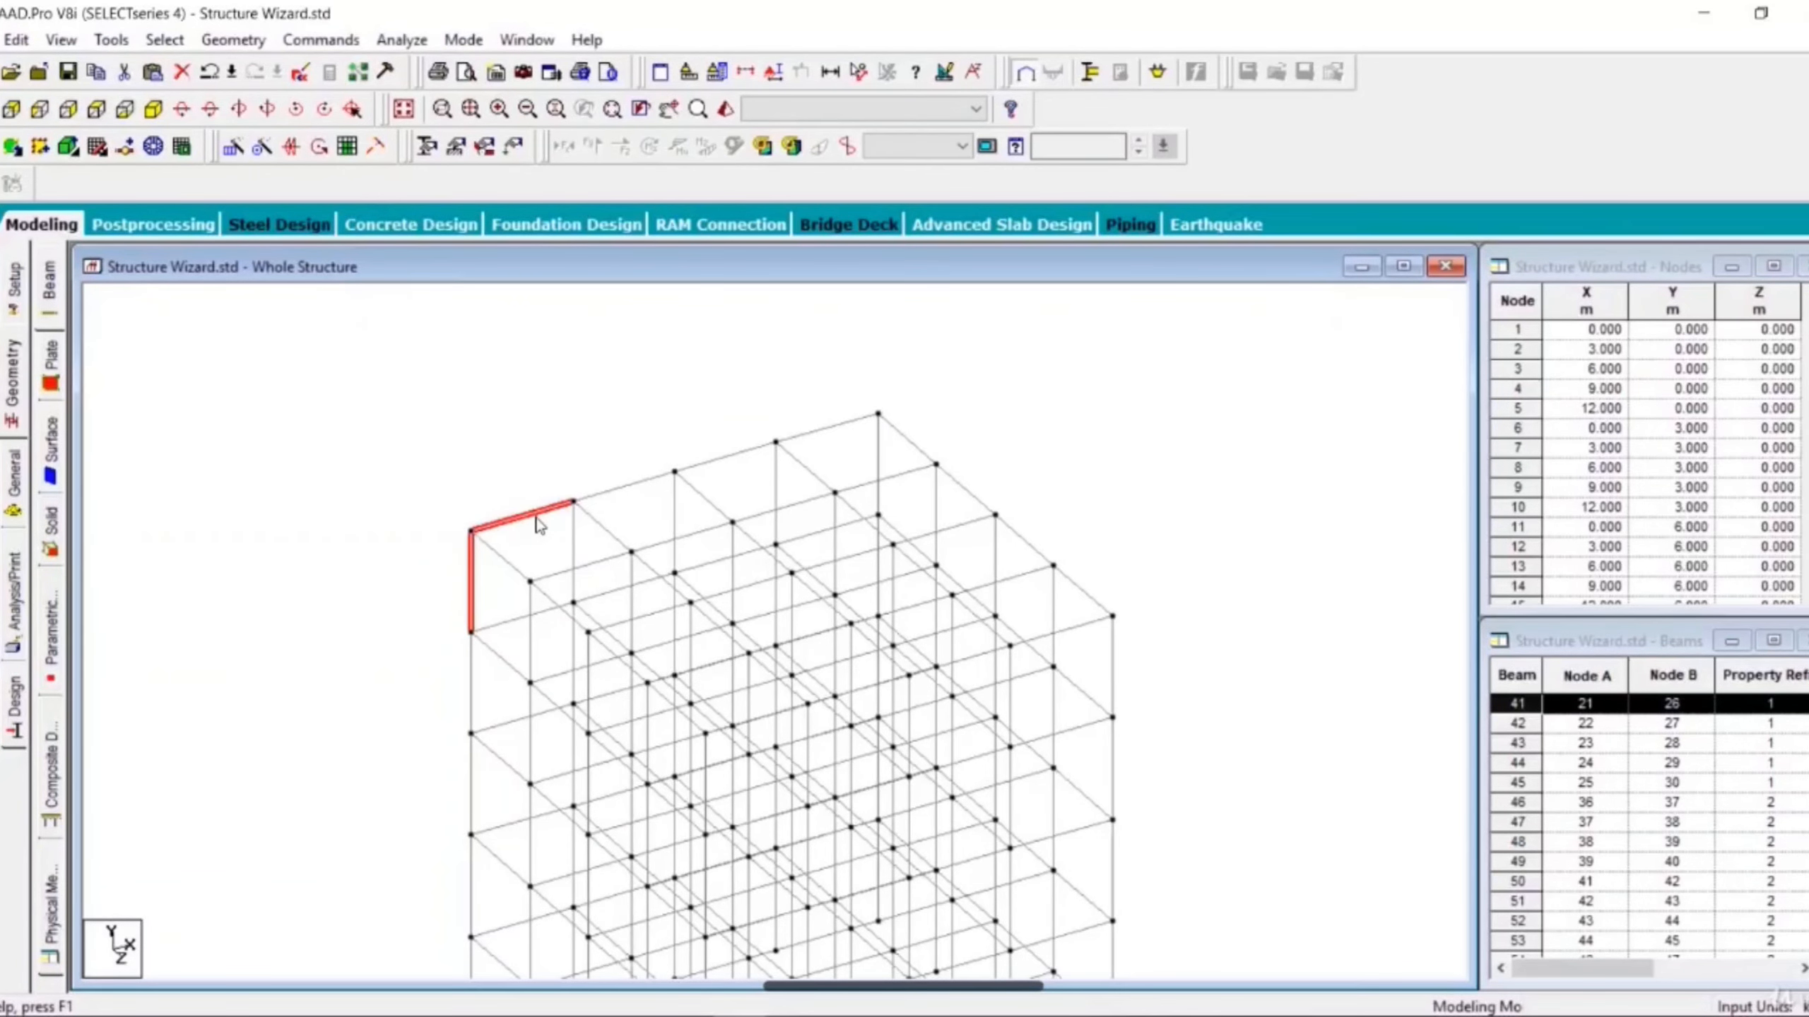
left_click(513, 571, "ctrl")
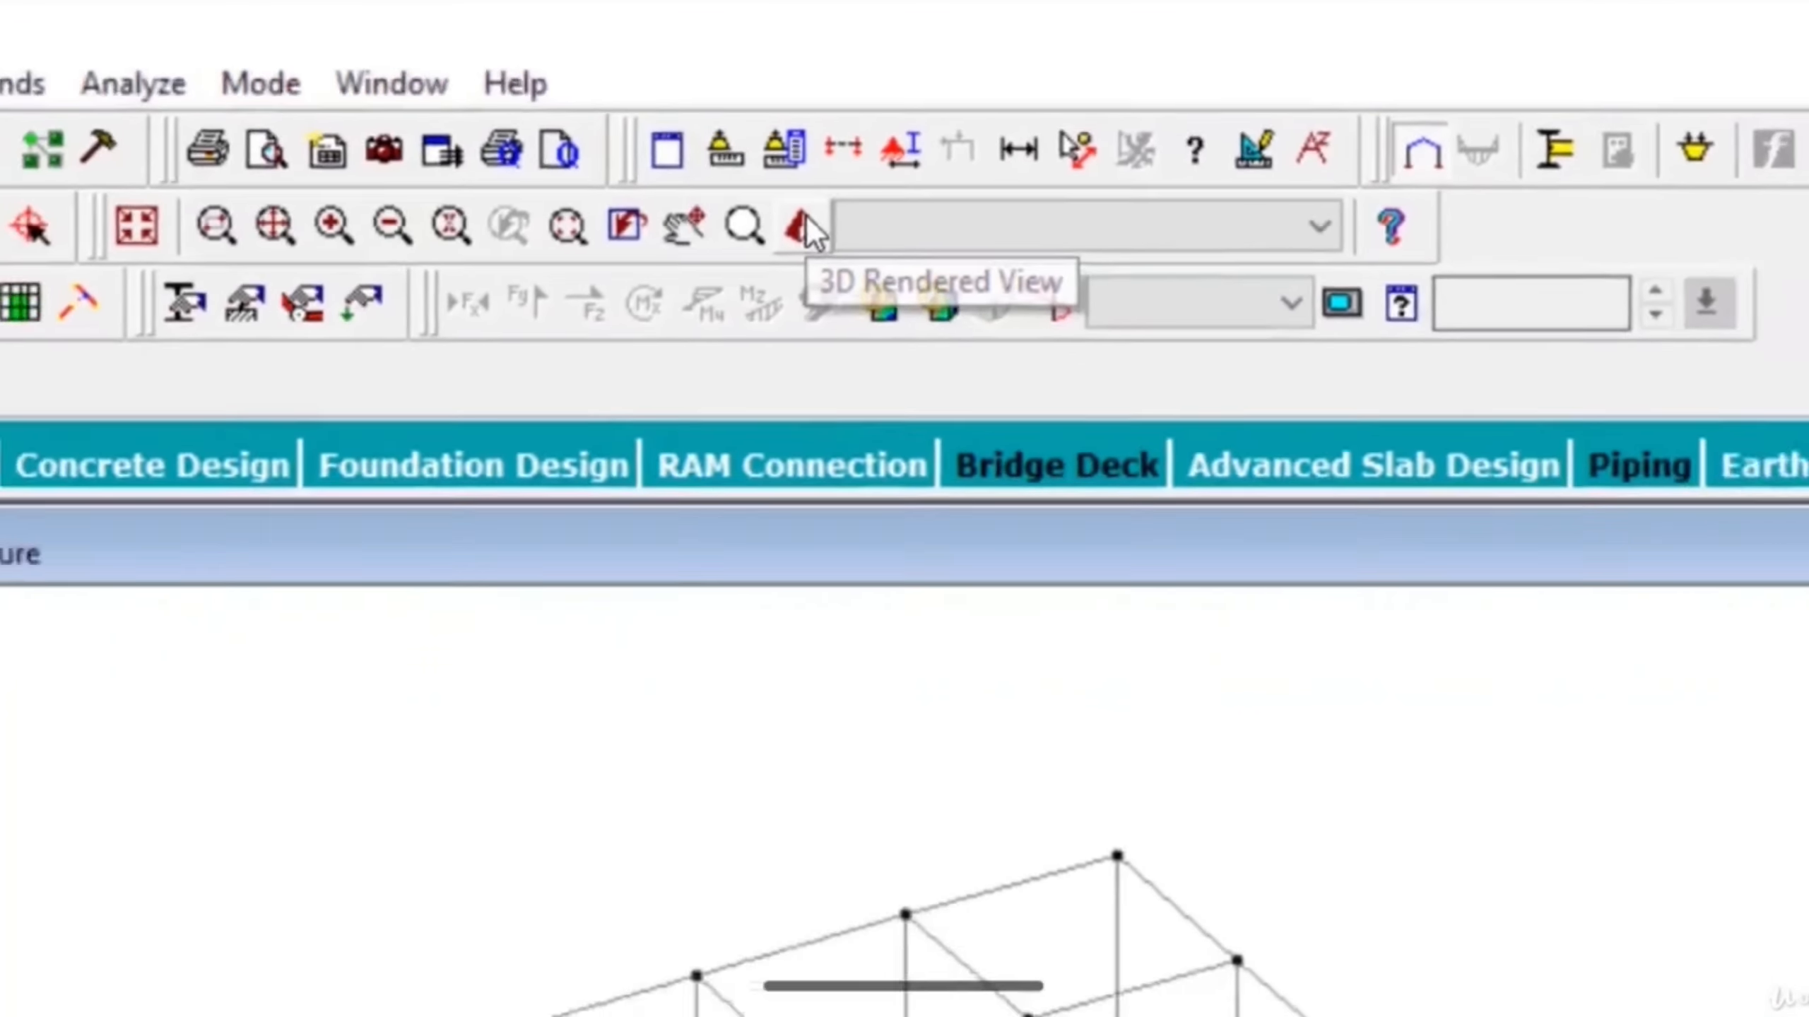
left_click(826, 251)
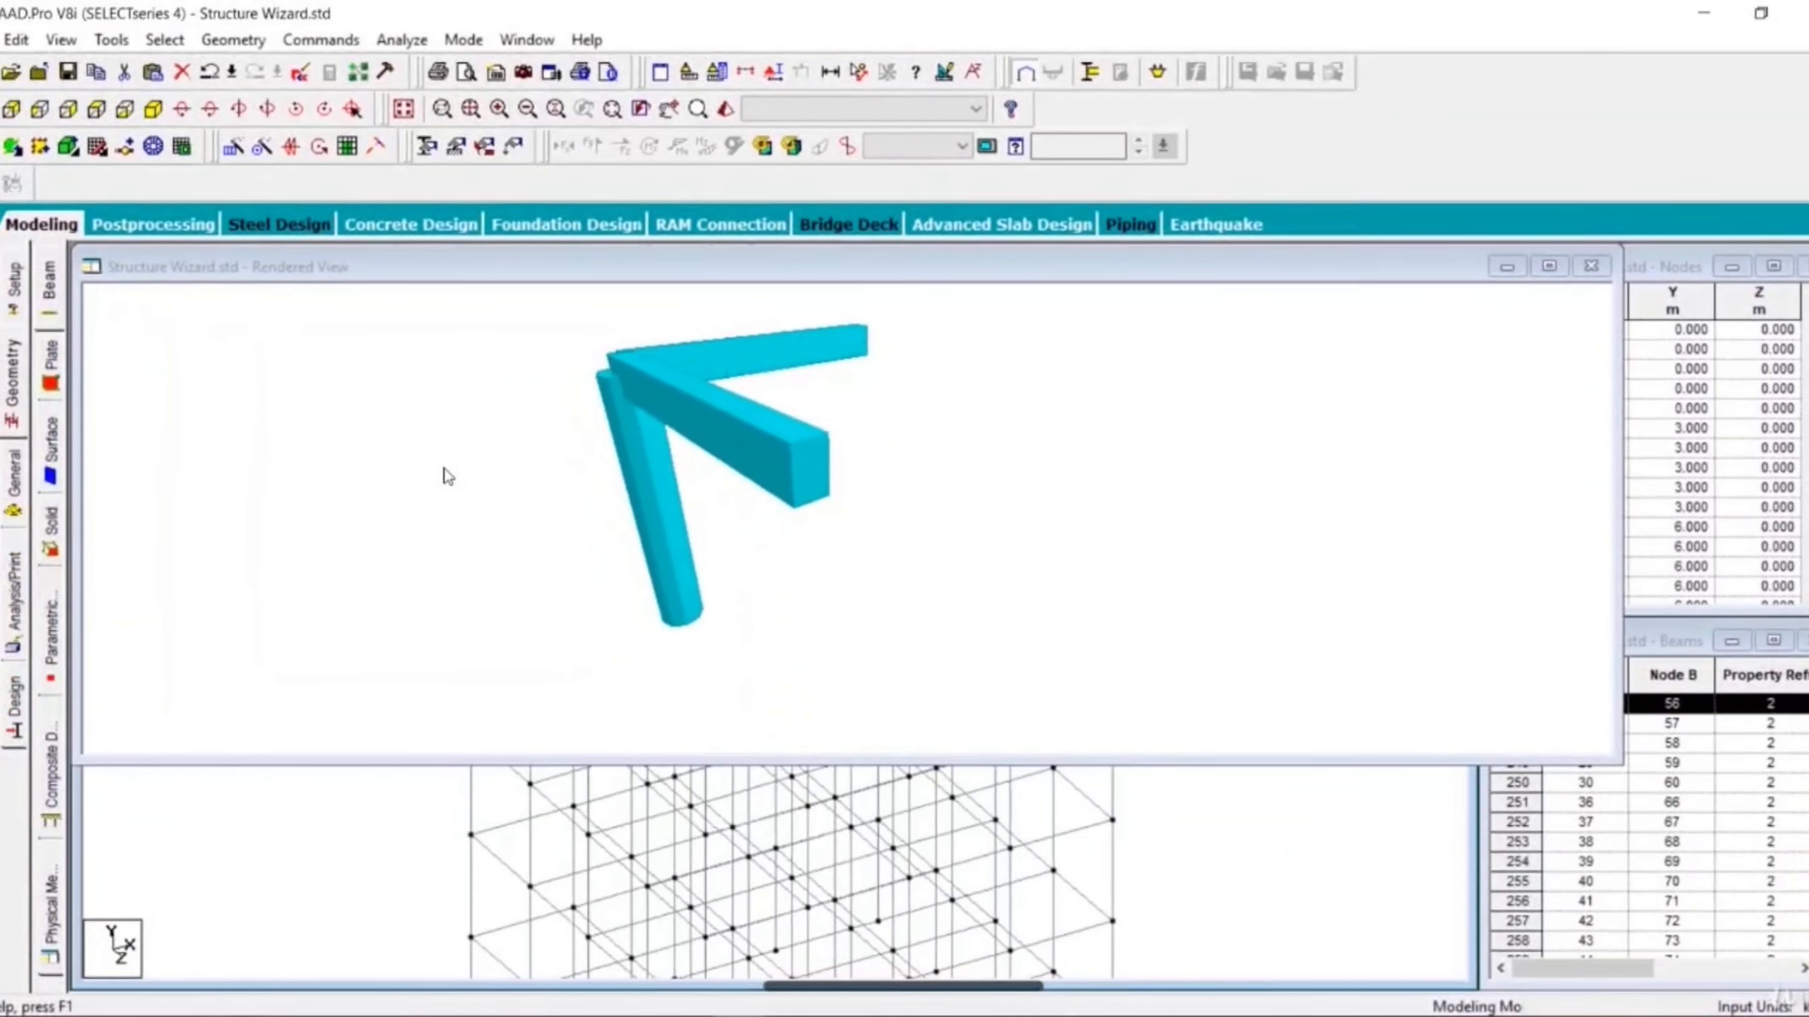
left_click_drag(455, 551, 873, 534)
left_click_drag(496, 537, 724, 586)
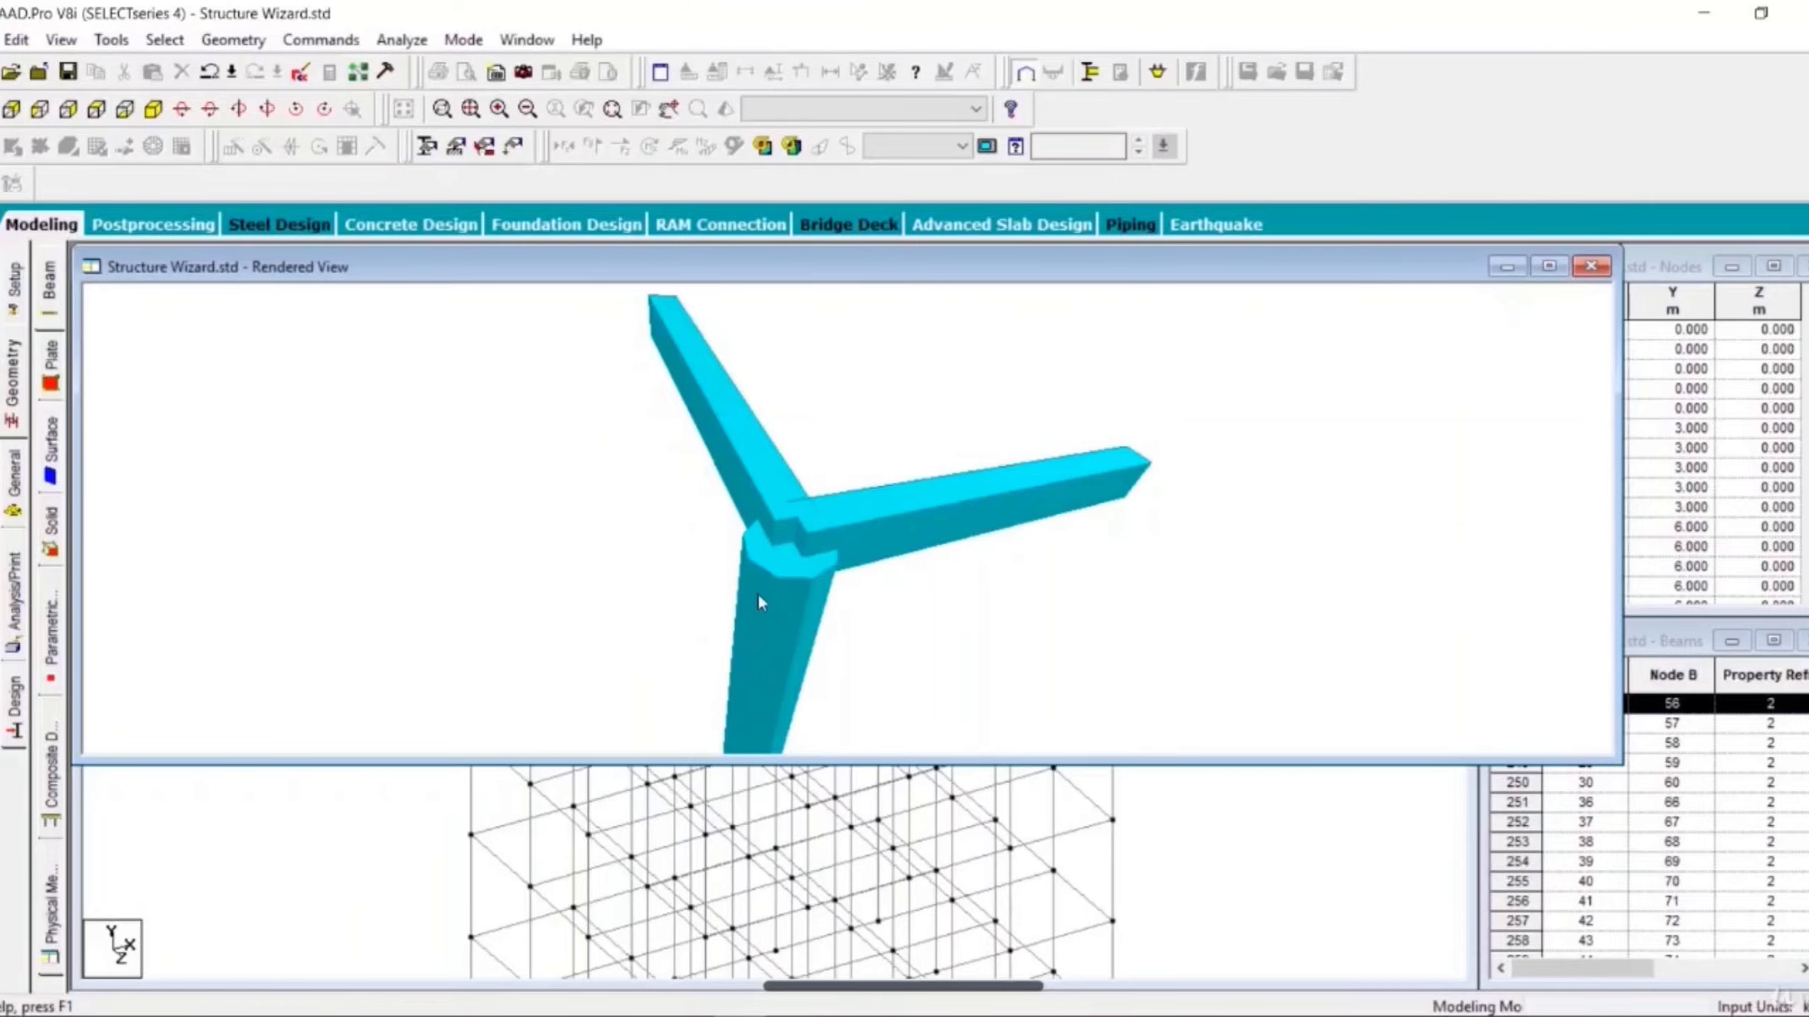
mouse_move(757, 593)
left_mouse_down()
mouse_move(463, 579)
mouse_move(483, 639)
mouse_move(692, 642)
mouse_move(745, 582)
left_mouse_up()
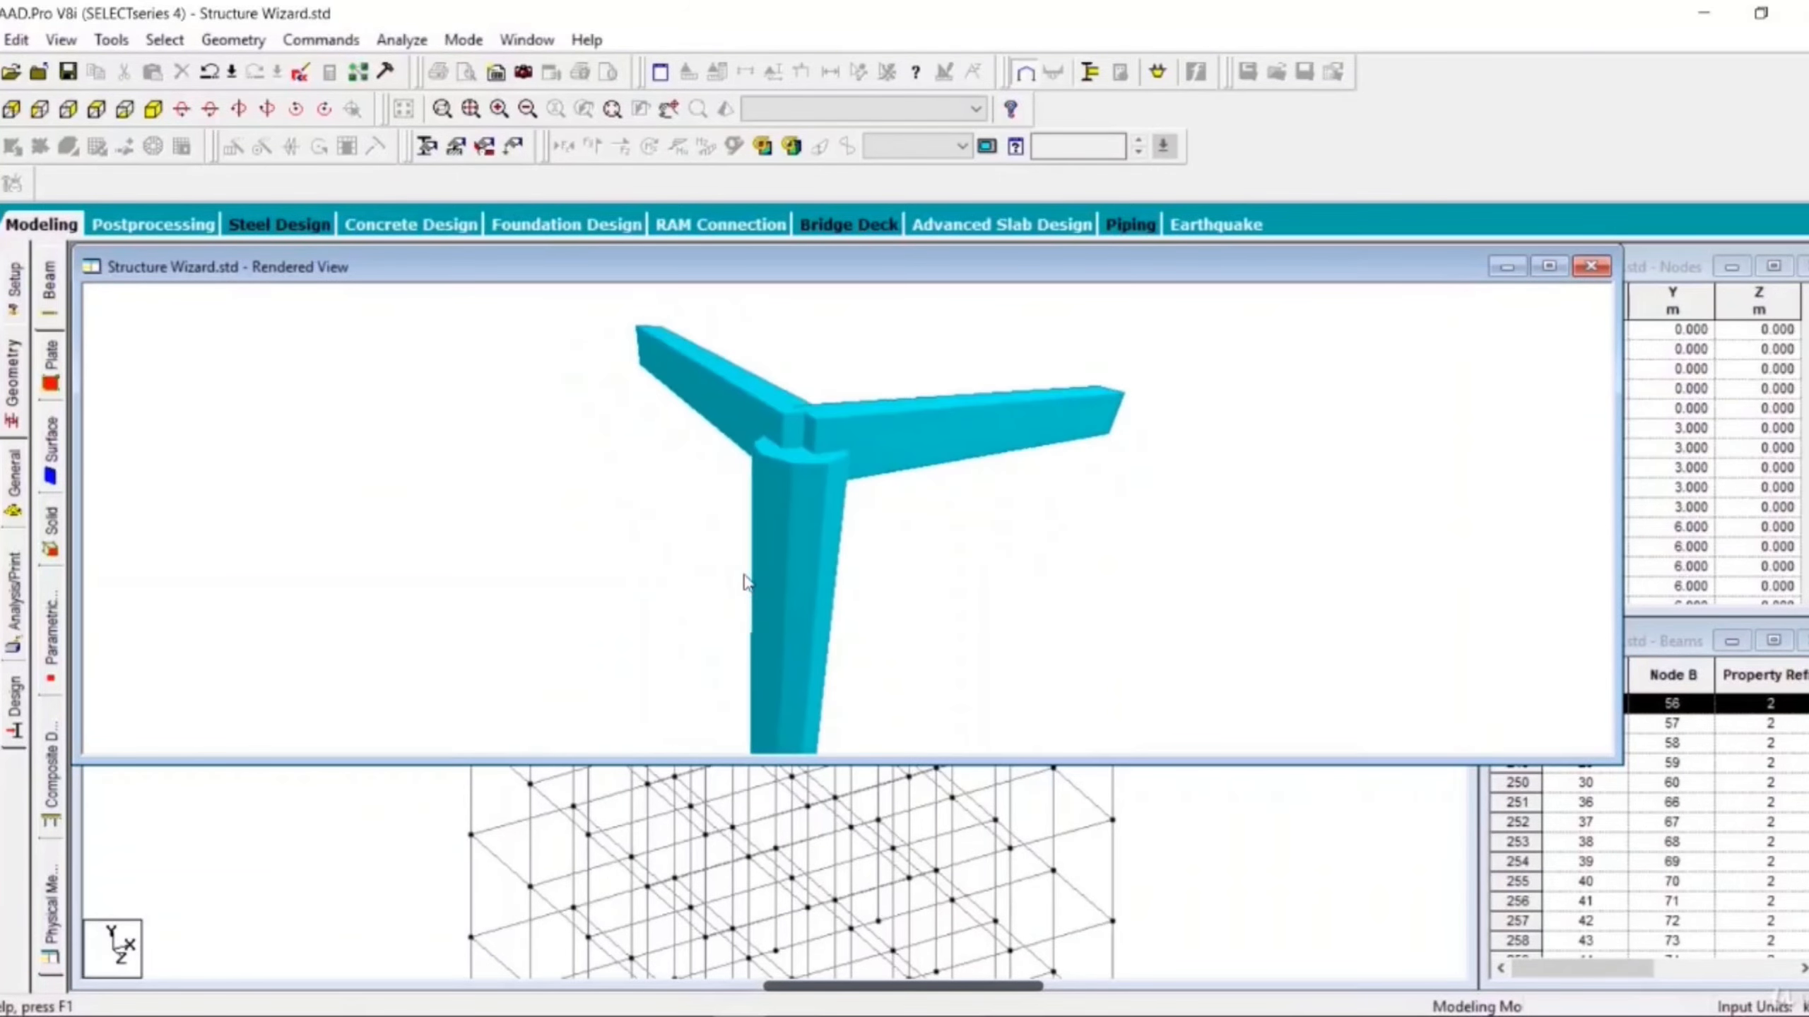
left_click(1591, 266)
- Switch to the view from +Y and add a 4-noded plate over the top-left bay of the roof
scroll(1090, 510, "down", 3)
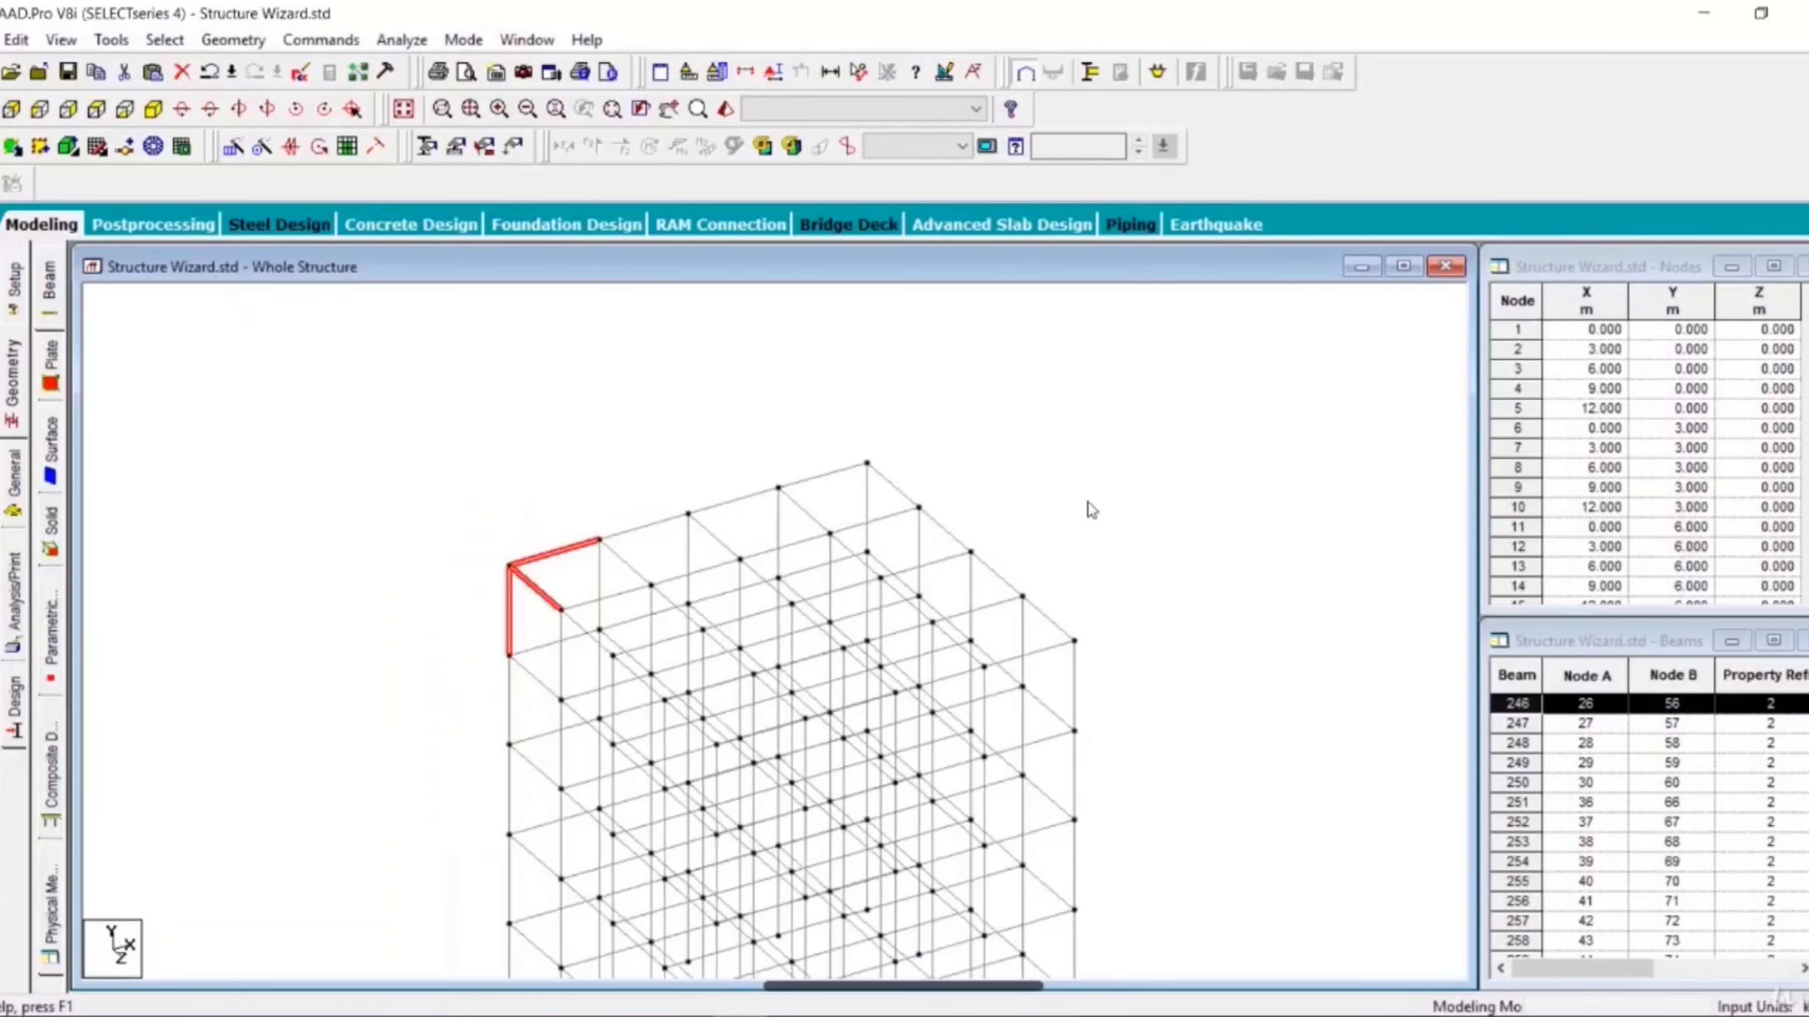
middle_click_drag(1086, 634, 994, 511)
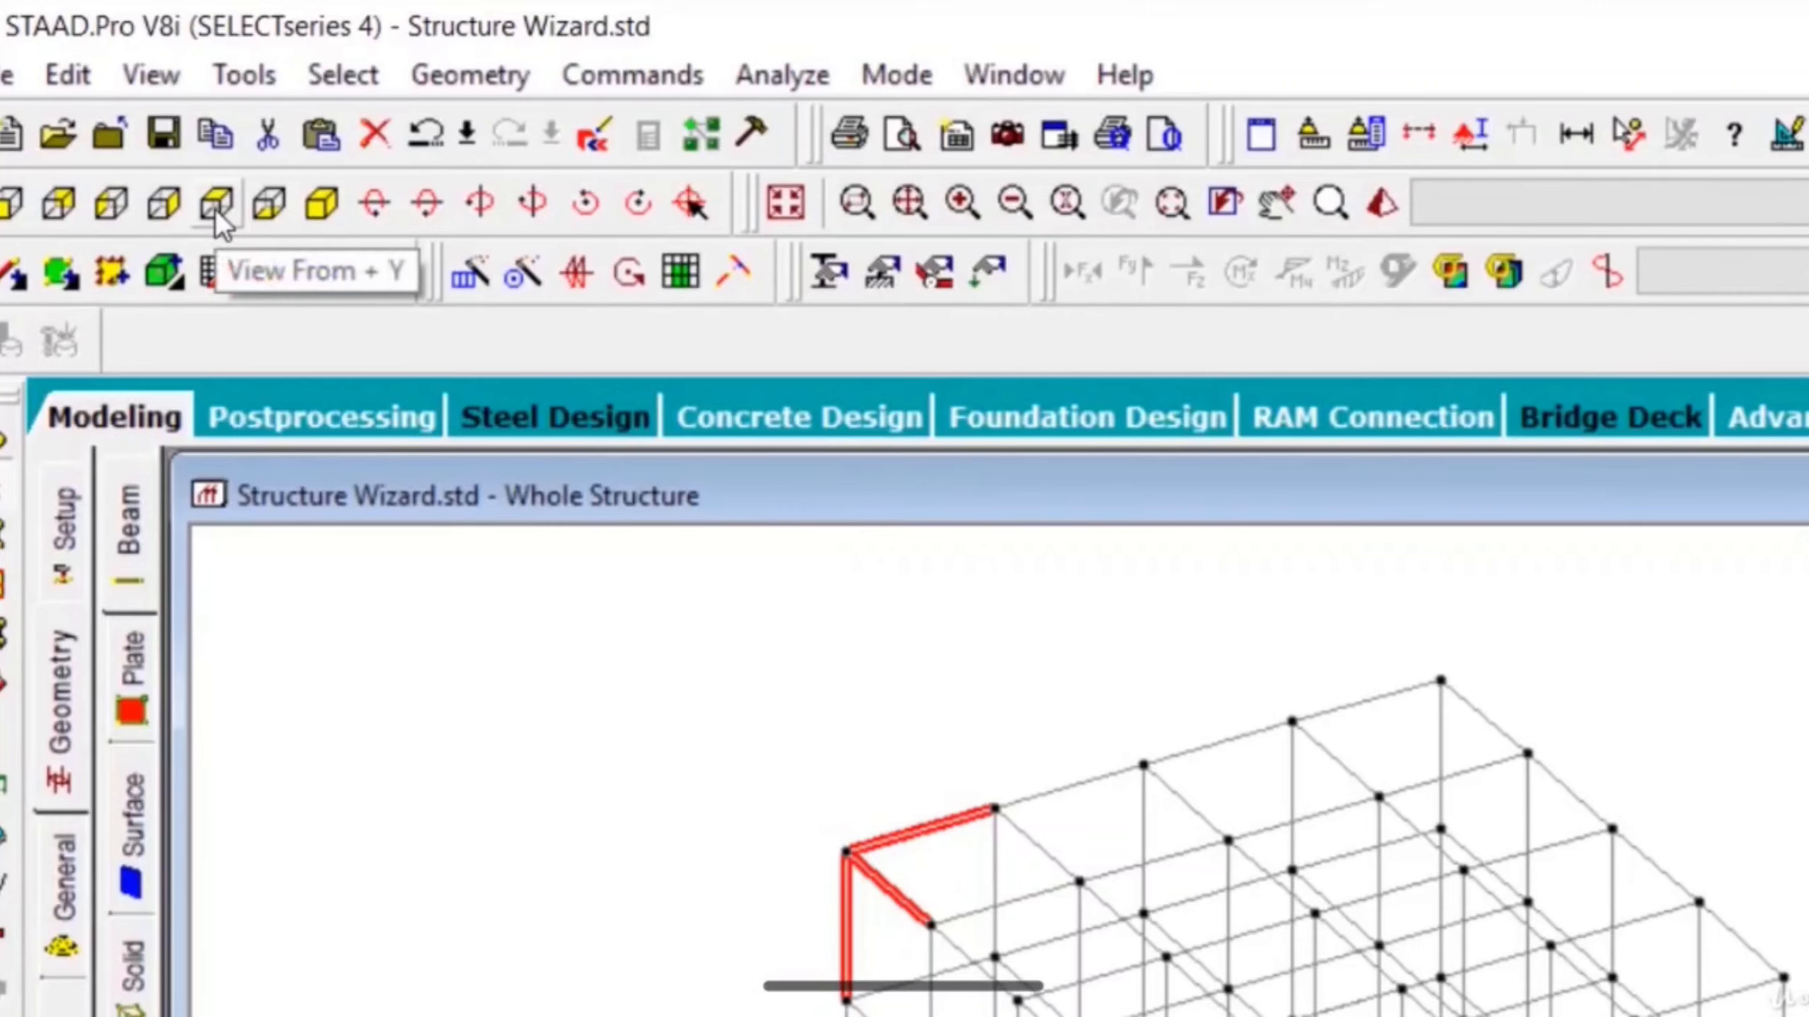
left_click(215, 209)
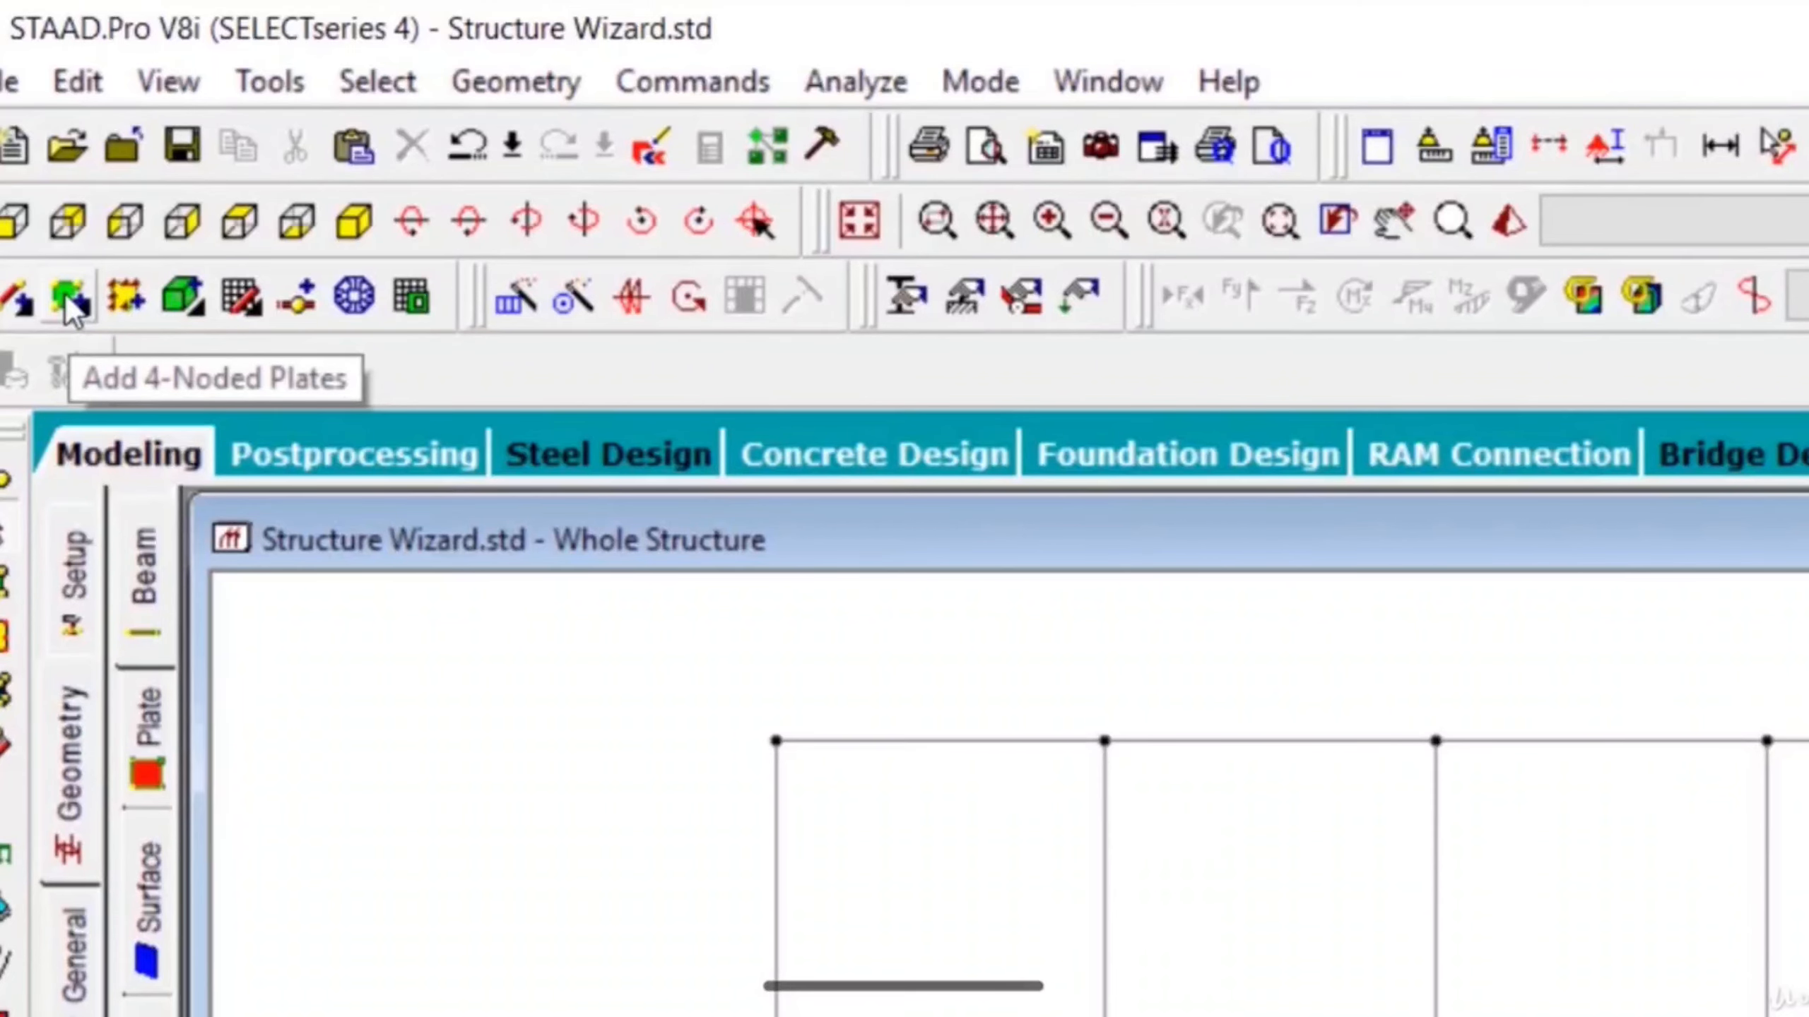
left_click(65, 294)
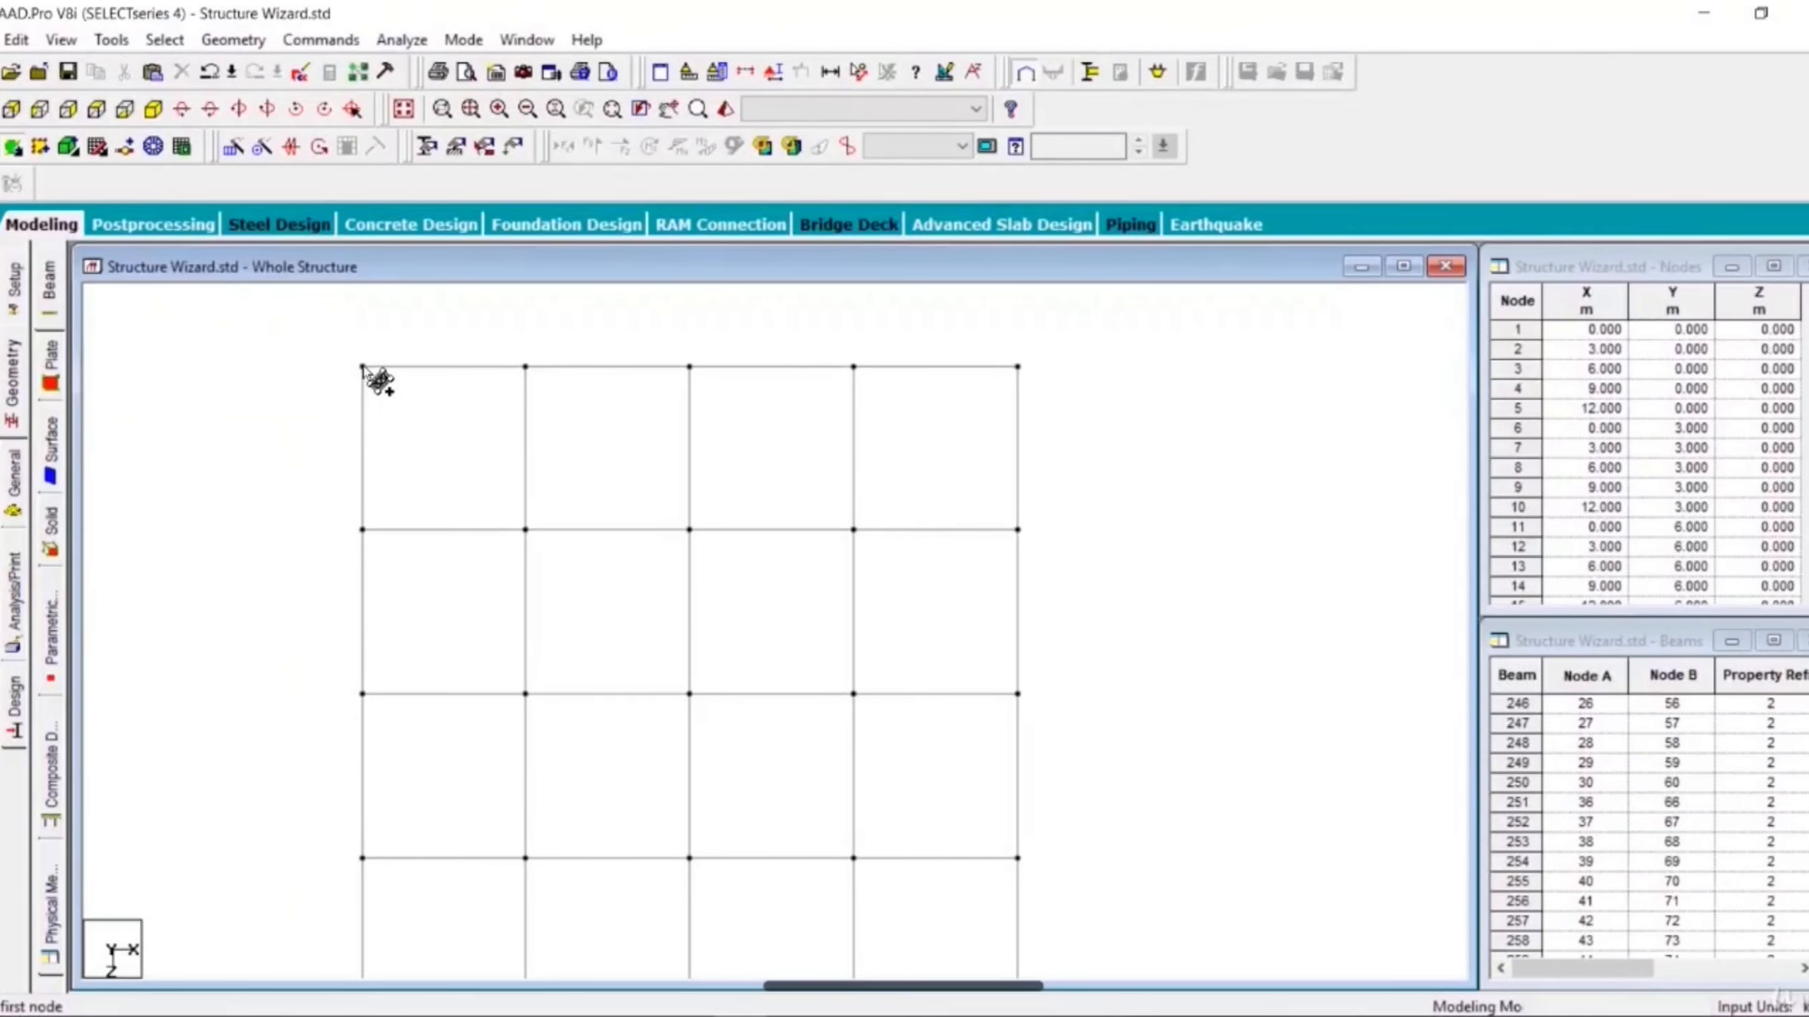
left_click(362, 367)
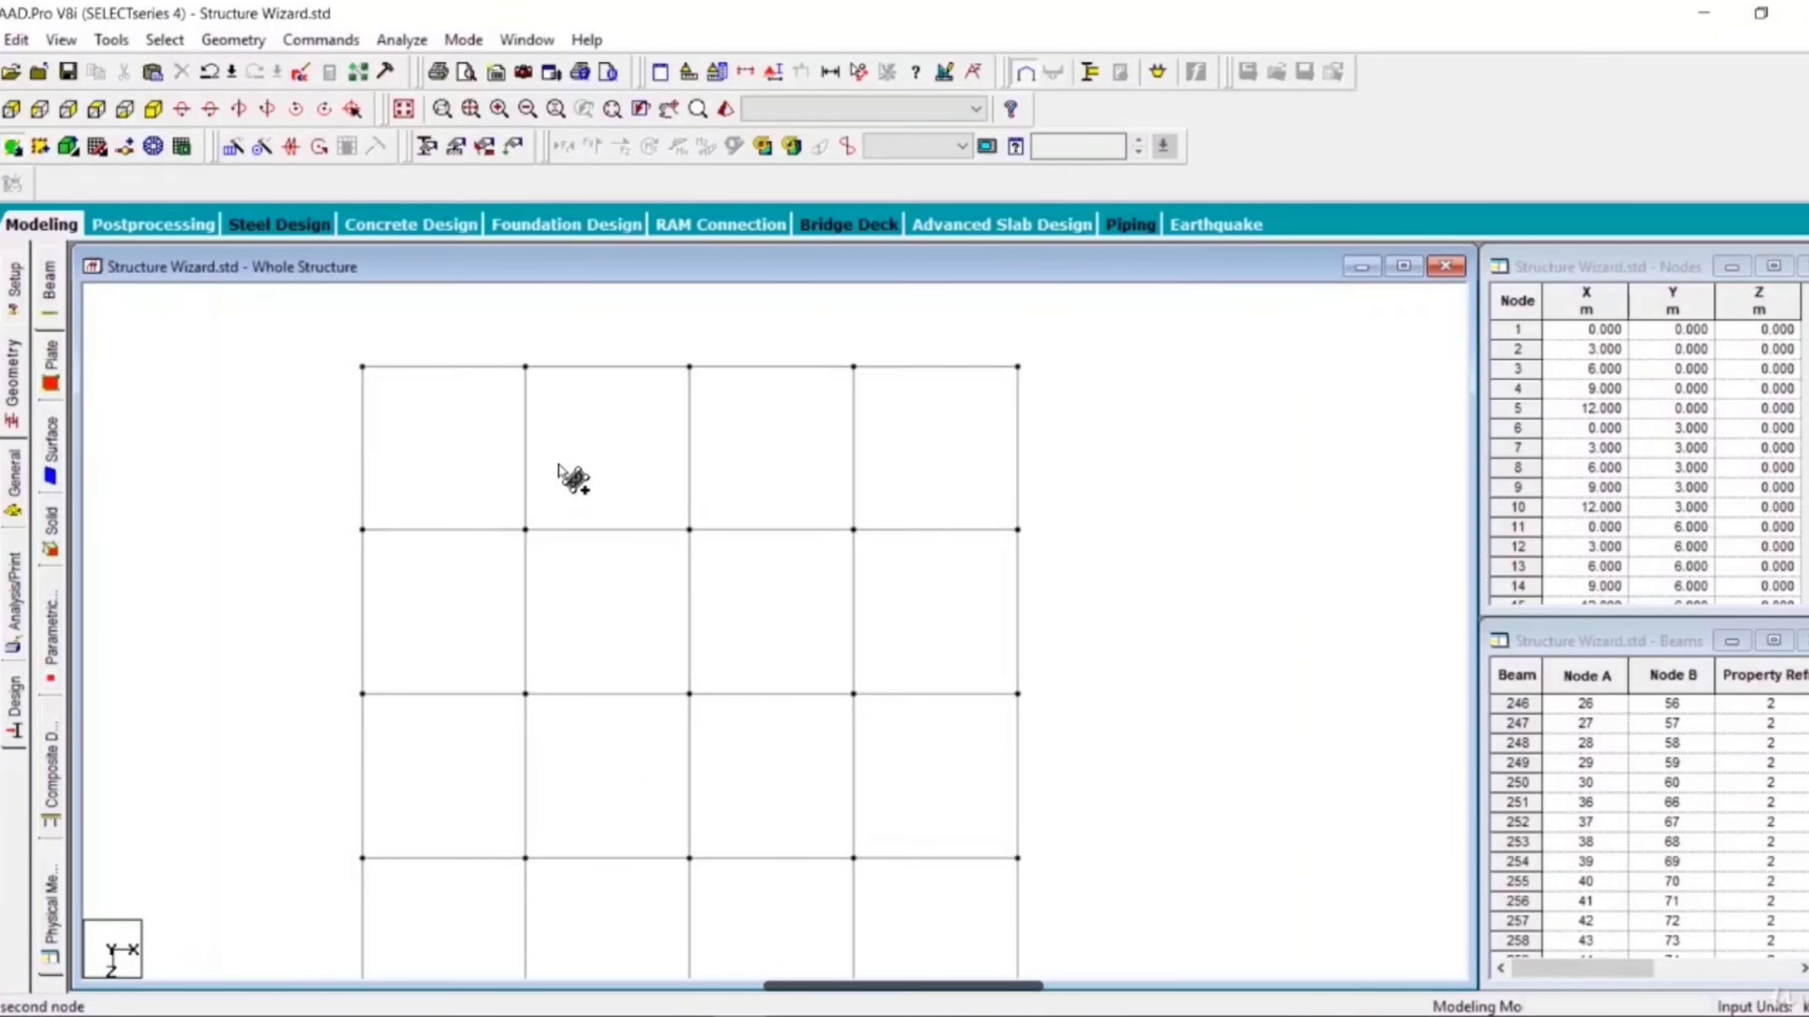
left_click(526, 368)
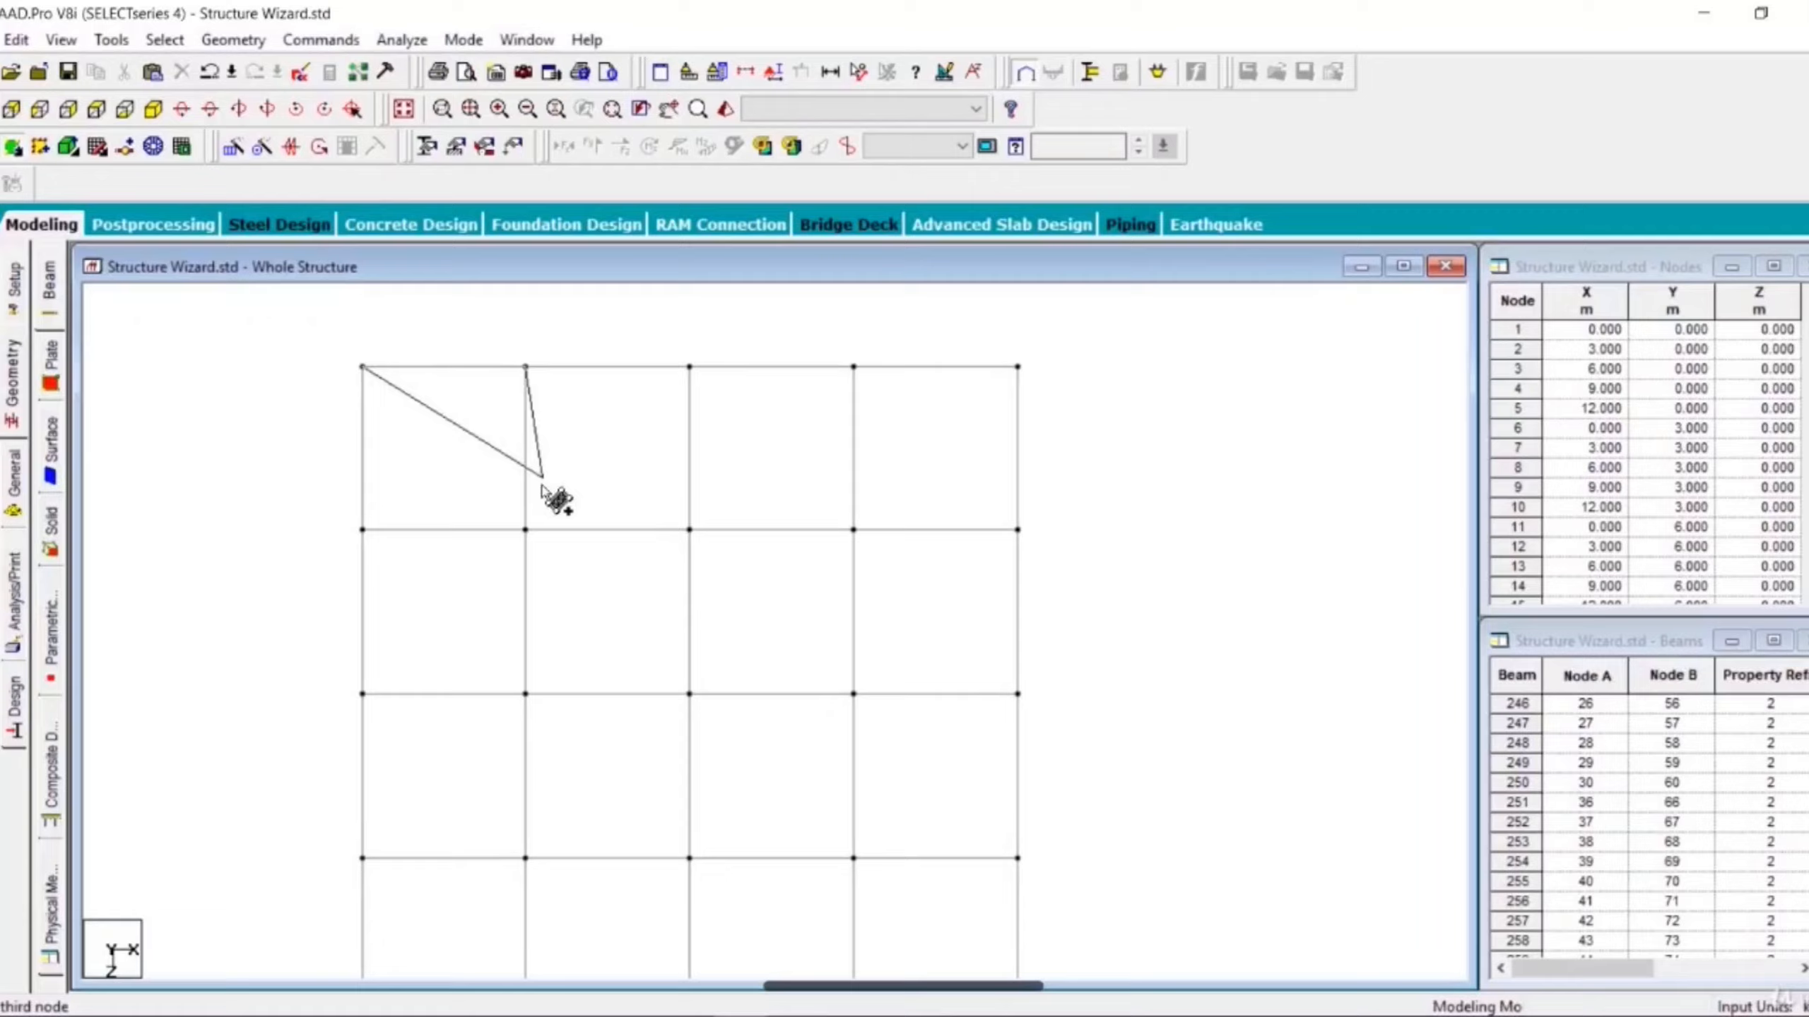
left_click(526, 529)
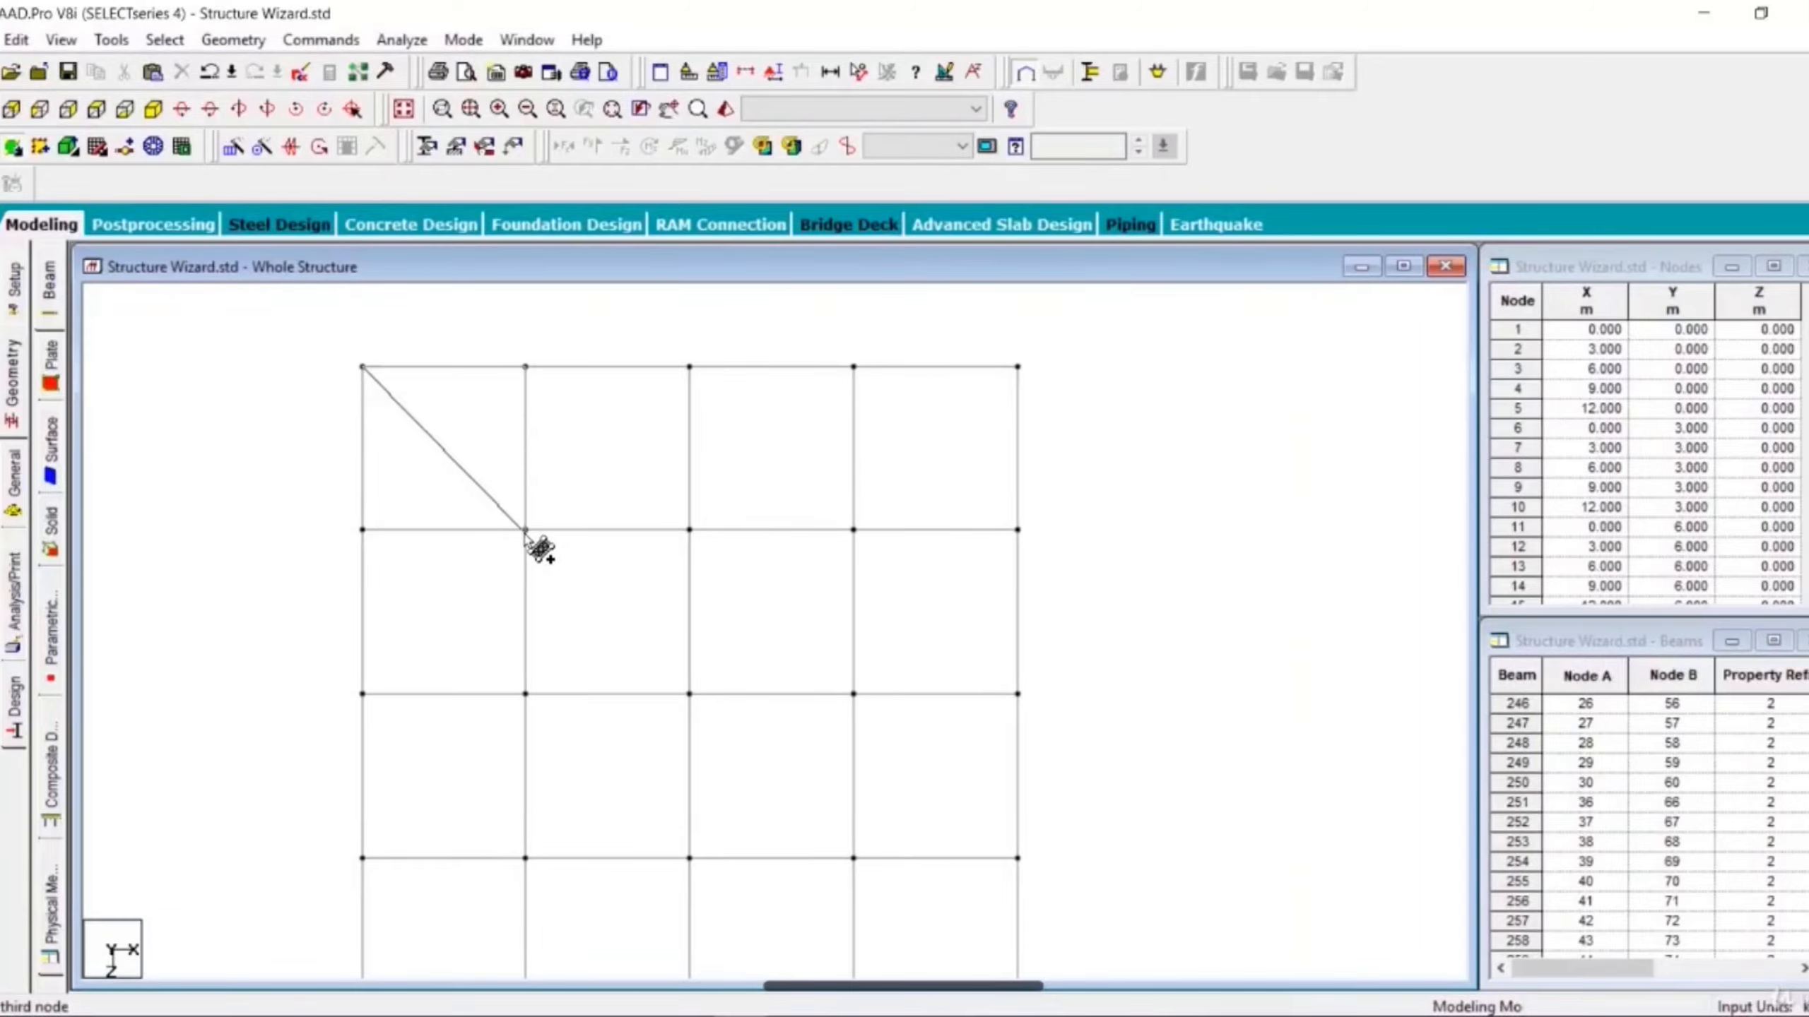
left_click(364, 529)
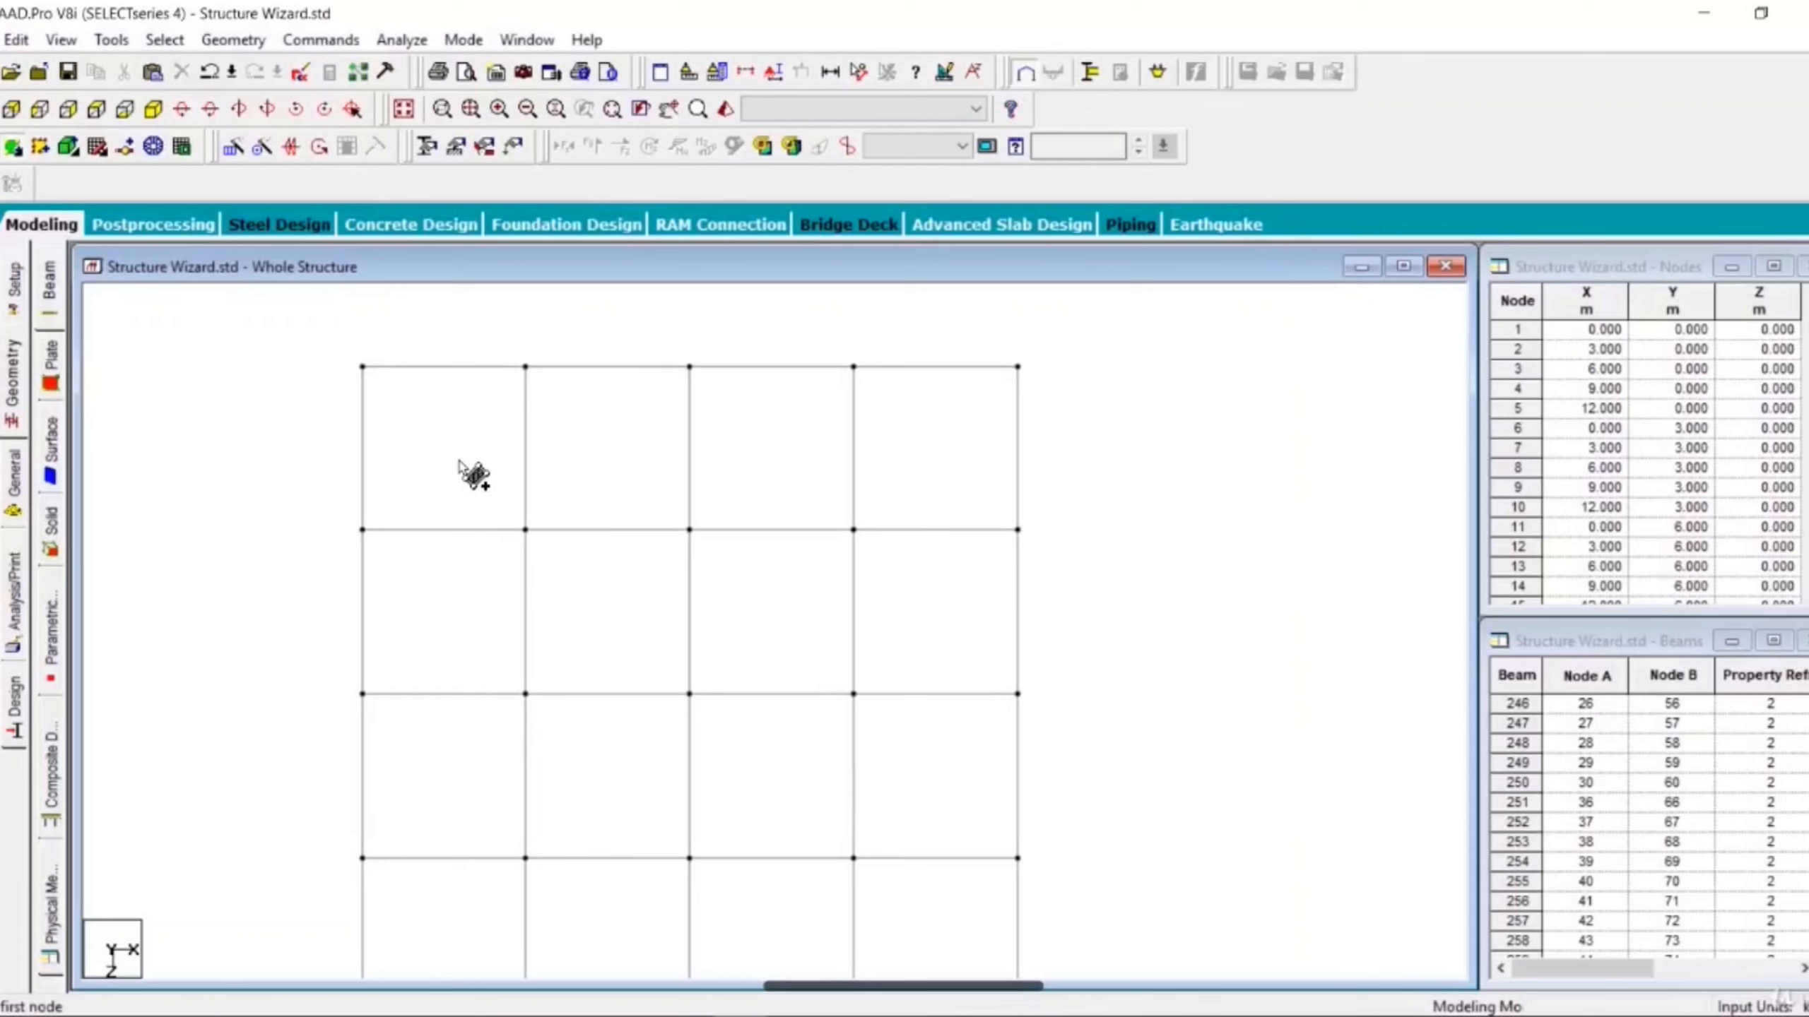
- Add a 4-noded plate spanning the remaining three-by-three bays of the roof
left_click(525, 366)
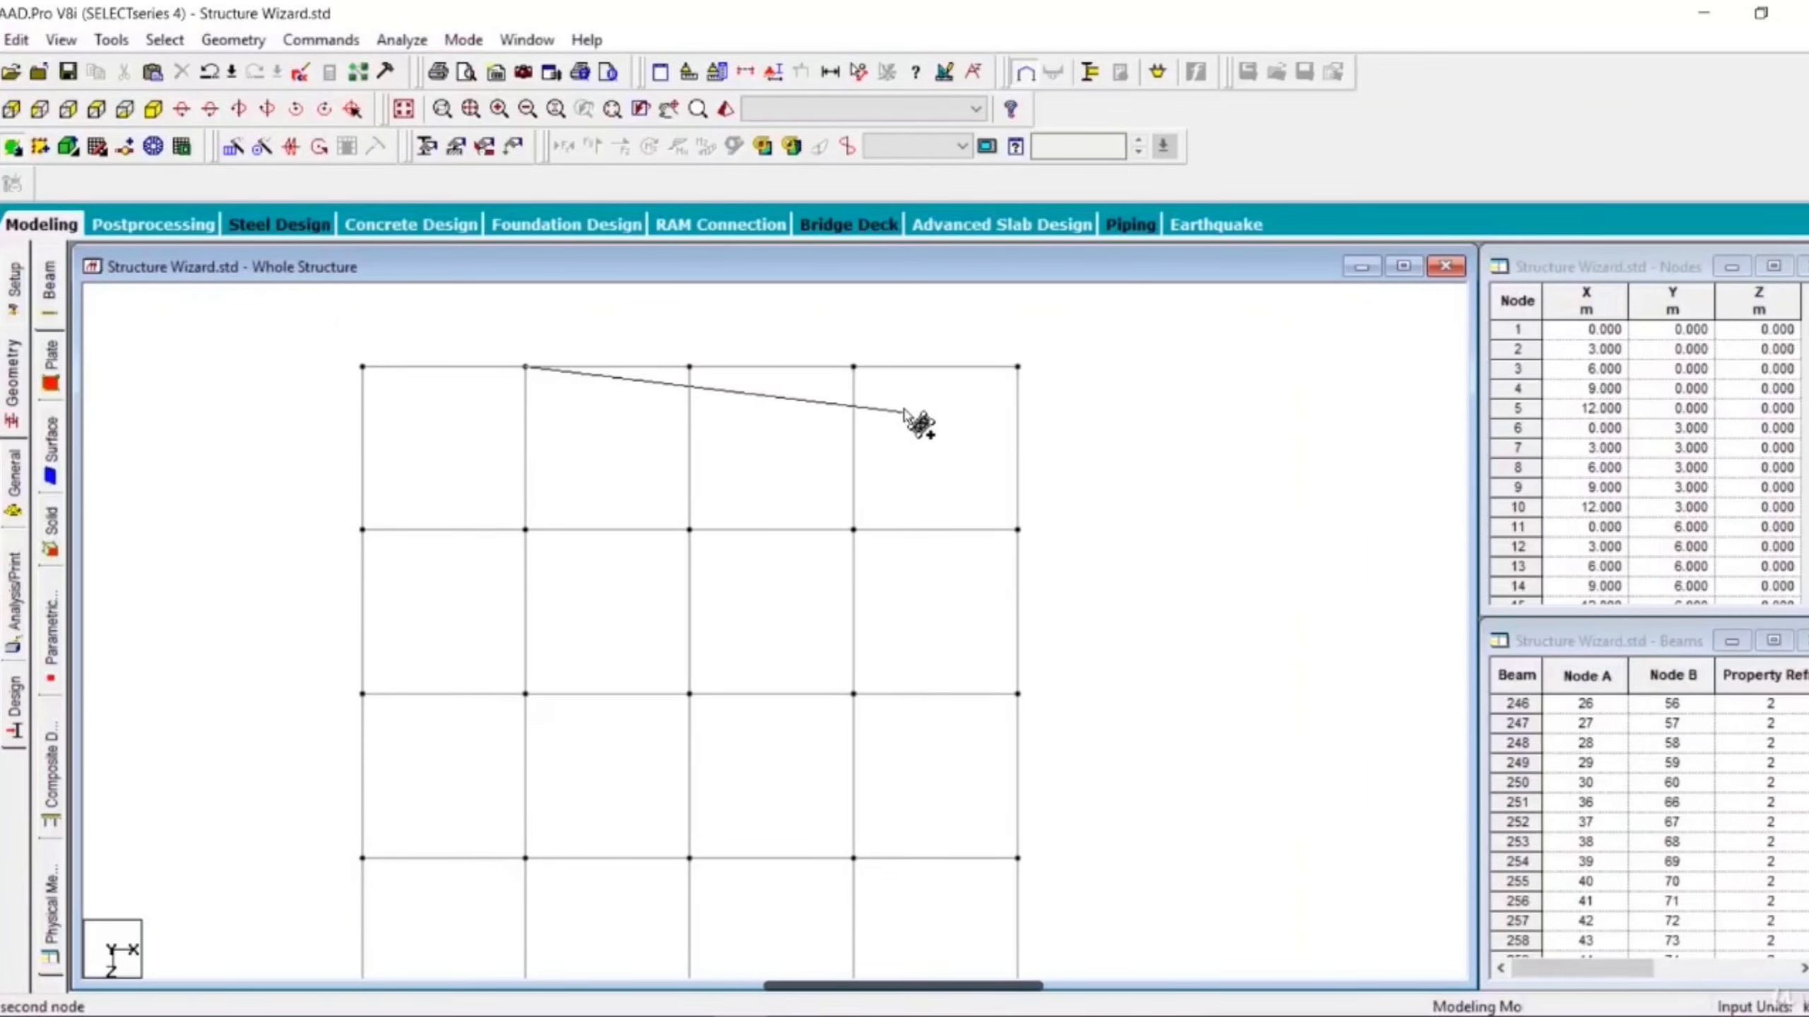
left_click(1015, 369)
middle_click_drag(1018, 590, 1062, 351)
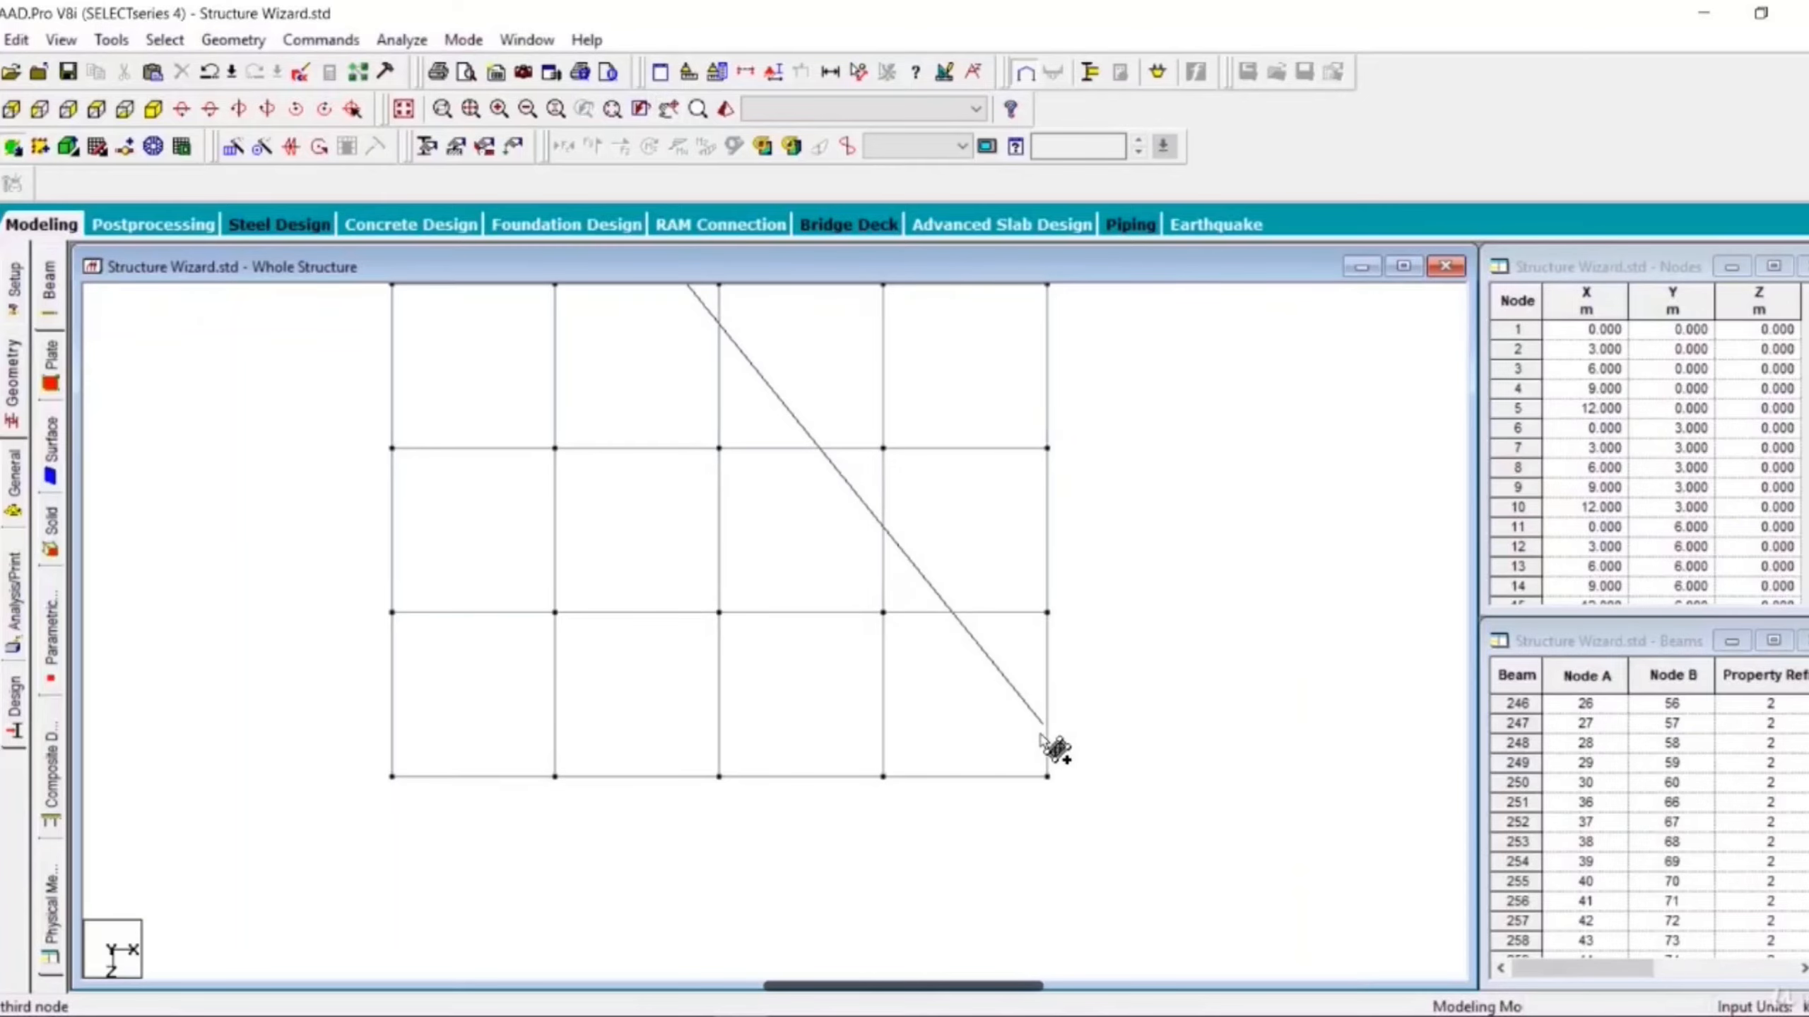
left_click(1052, 777)
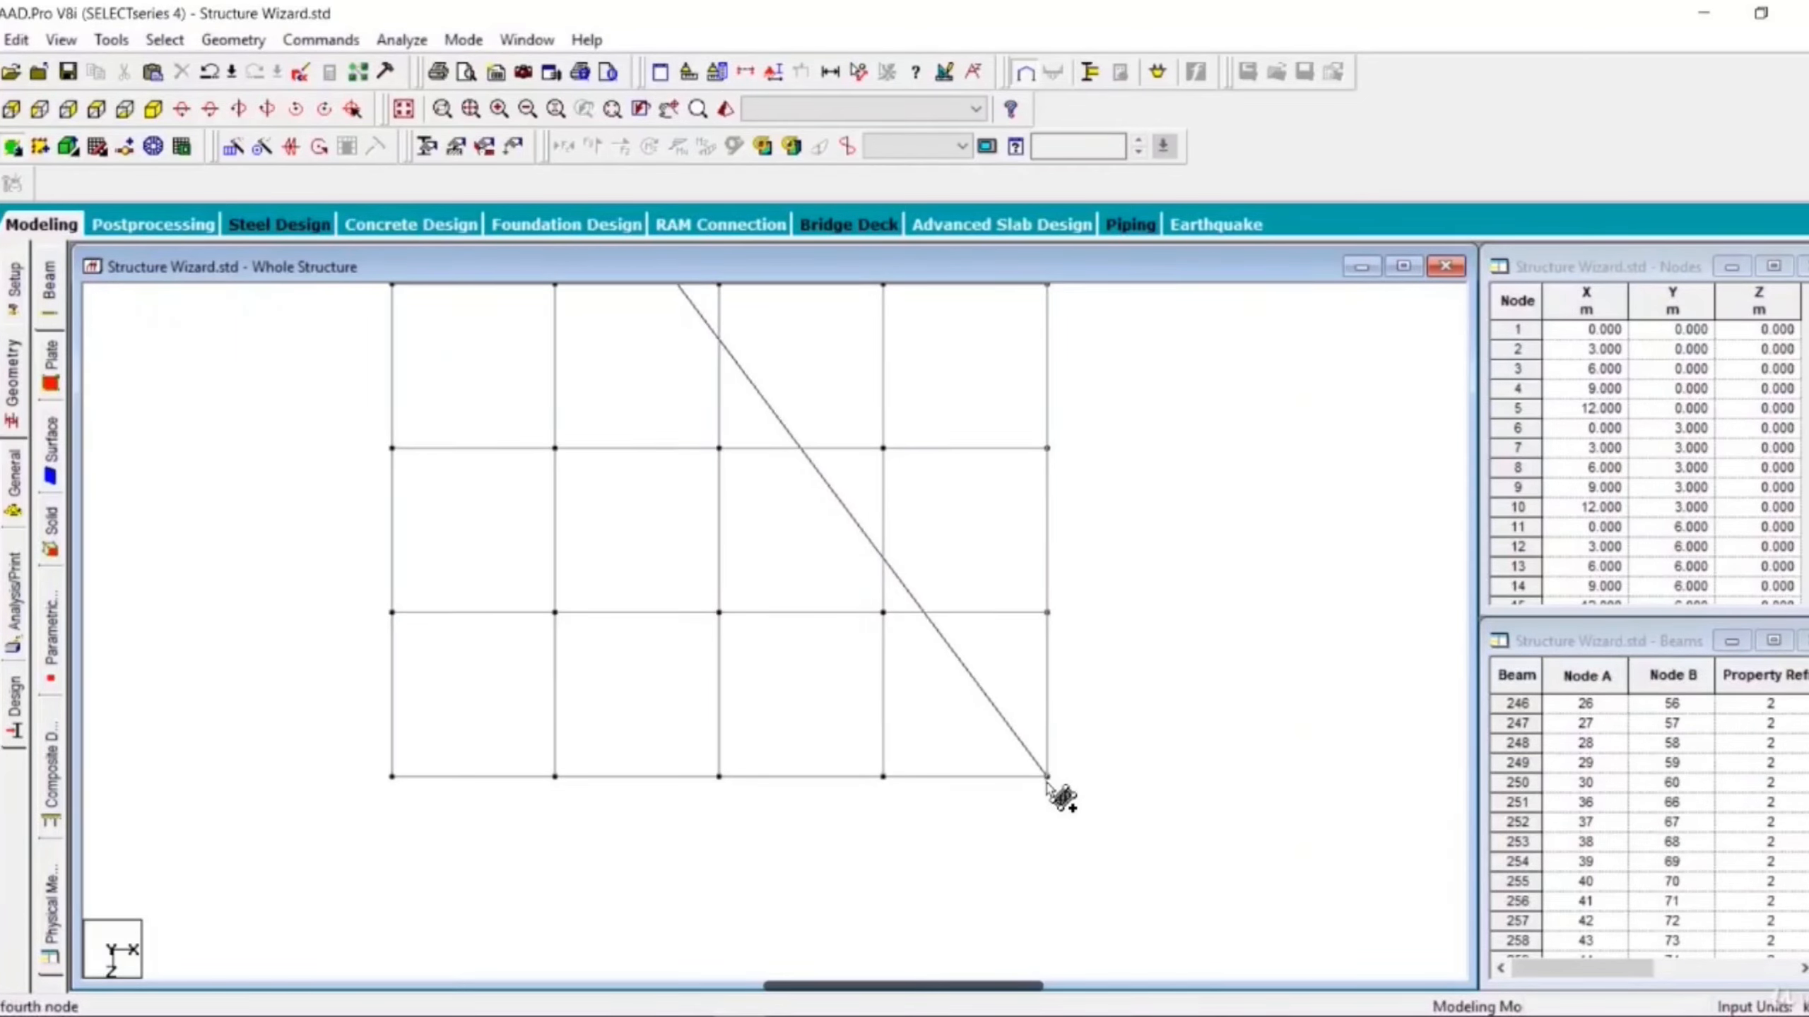
left_click(554, 776)
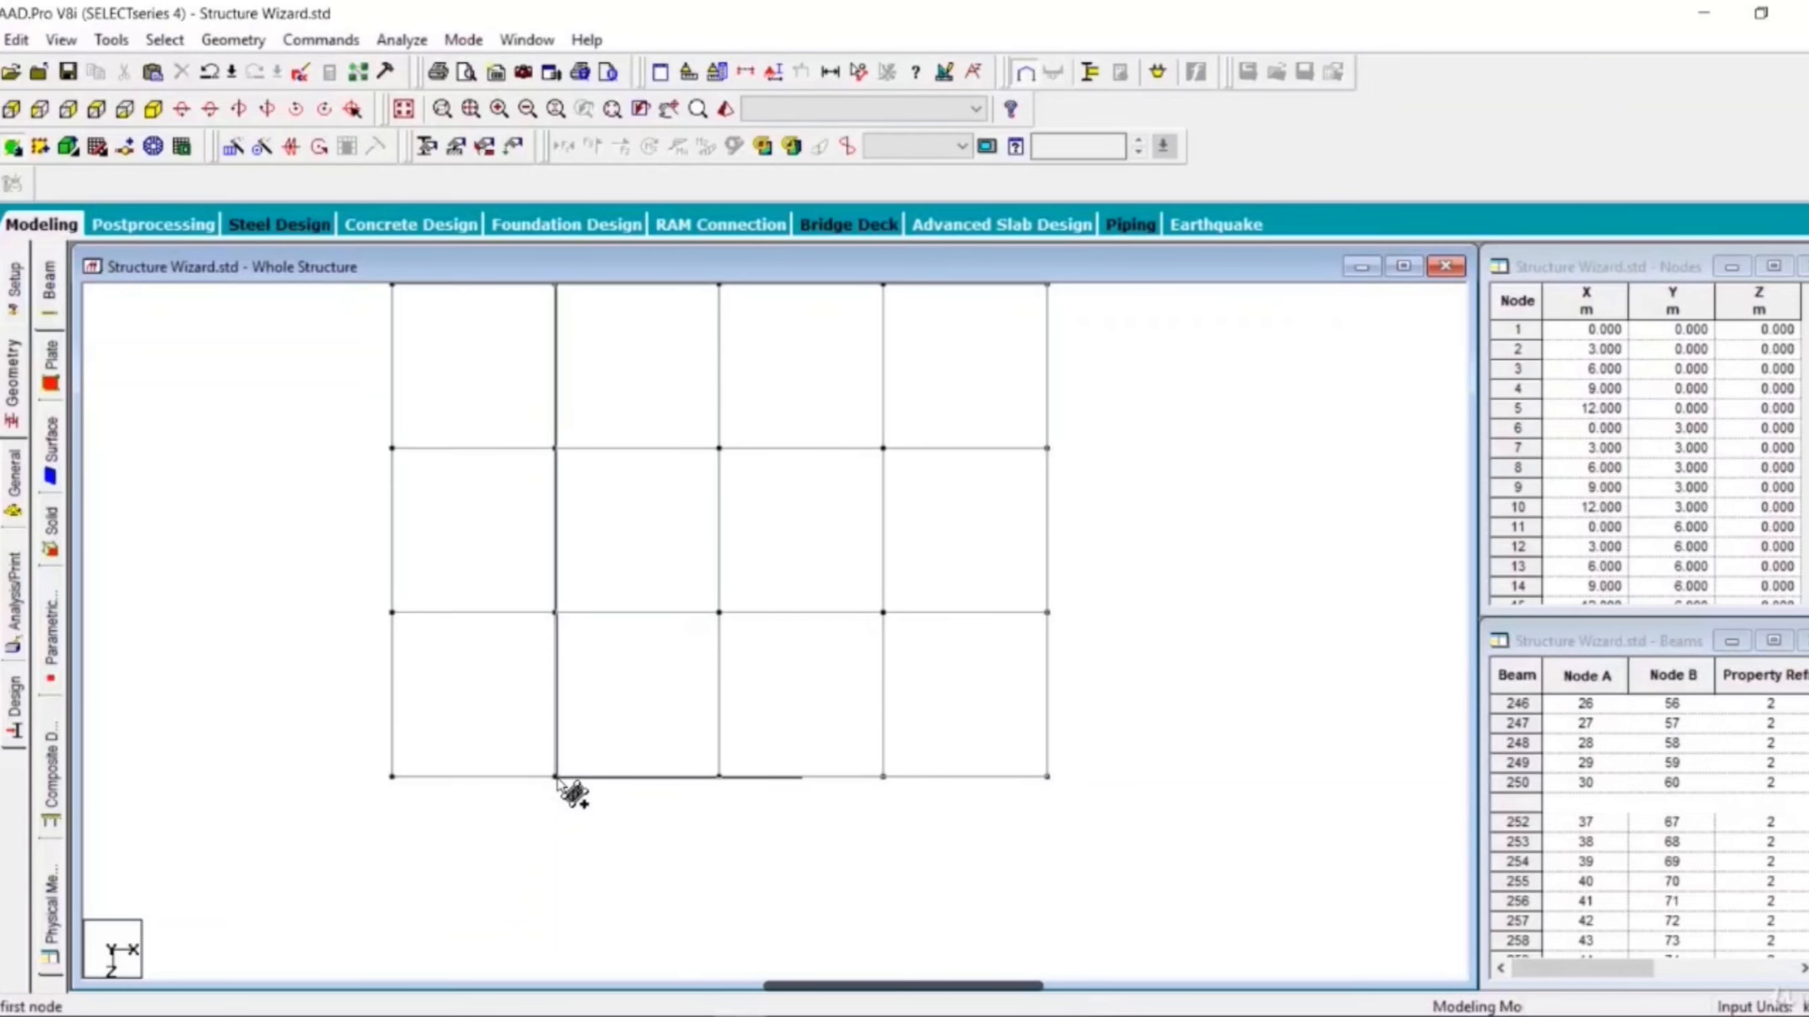
- Open a 3D rendered view of the structure, rotate it to inspect the roof plates, then close it
scroll(712, 570, "down", 1)
scroll(713, 558, "down", 1)
middle_click_drag(722, 575, 759, 771)
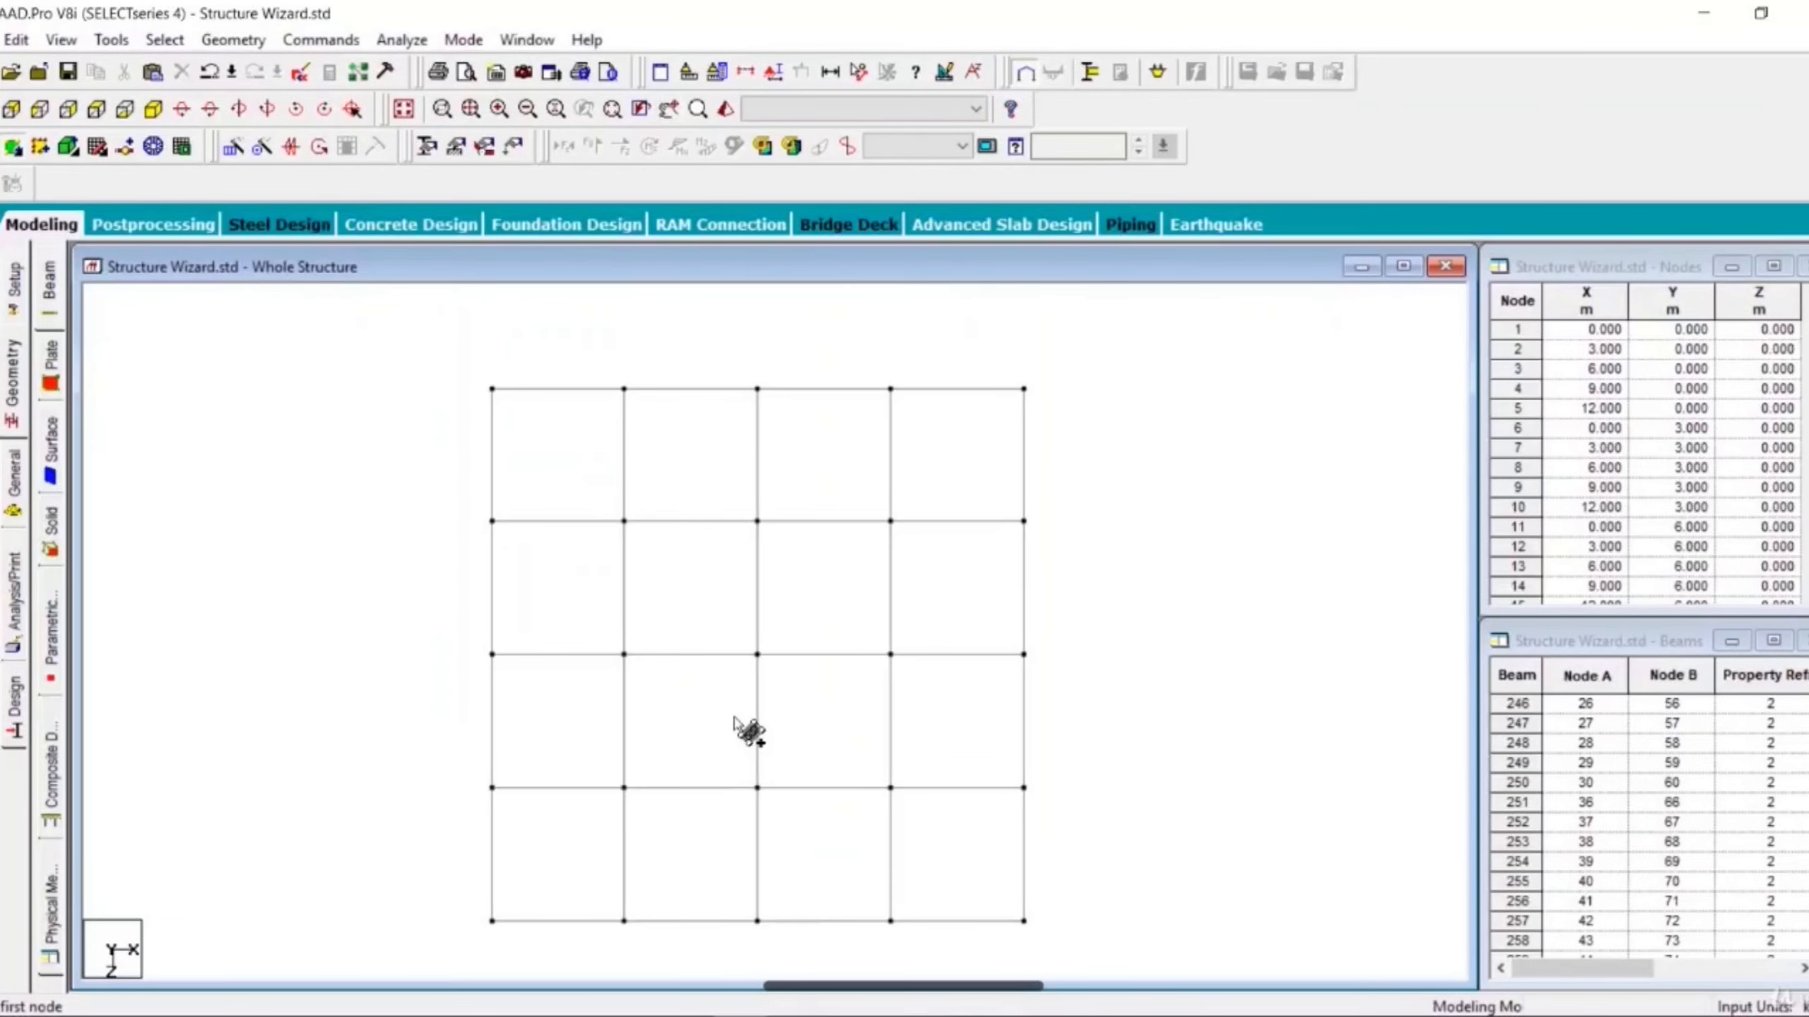
left_click(726, 111)
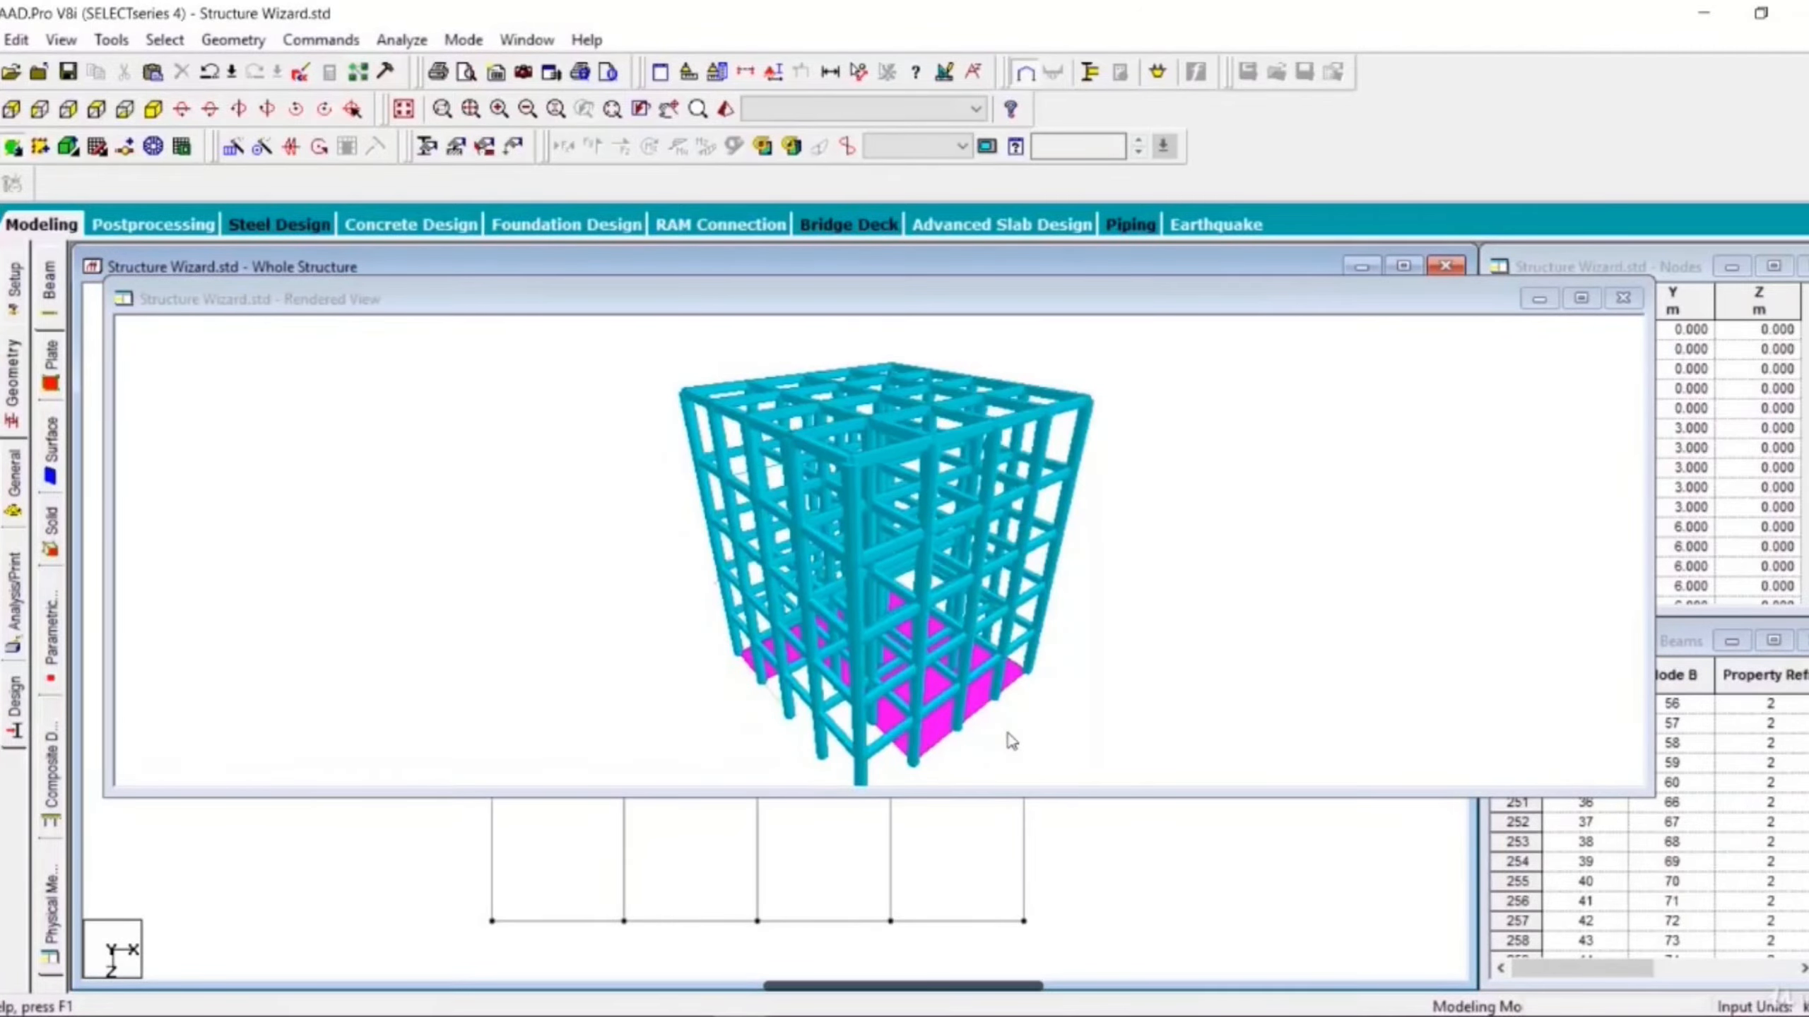
middle_click_drag(980, 717, 953, 671)
left_click_drag(943, 674, 1125, 634)
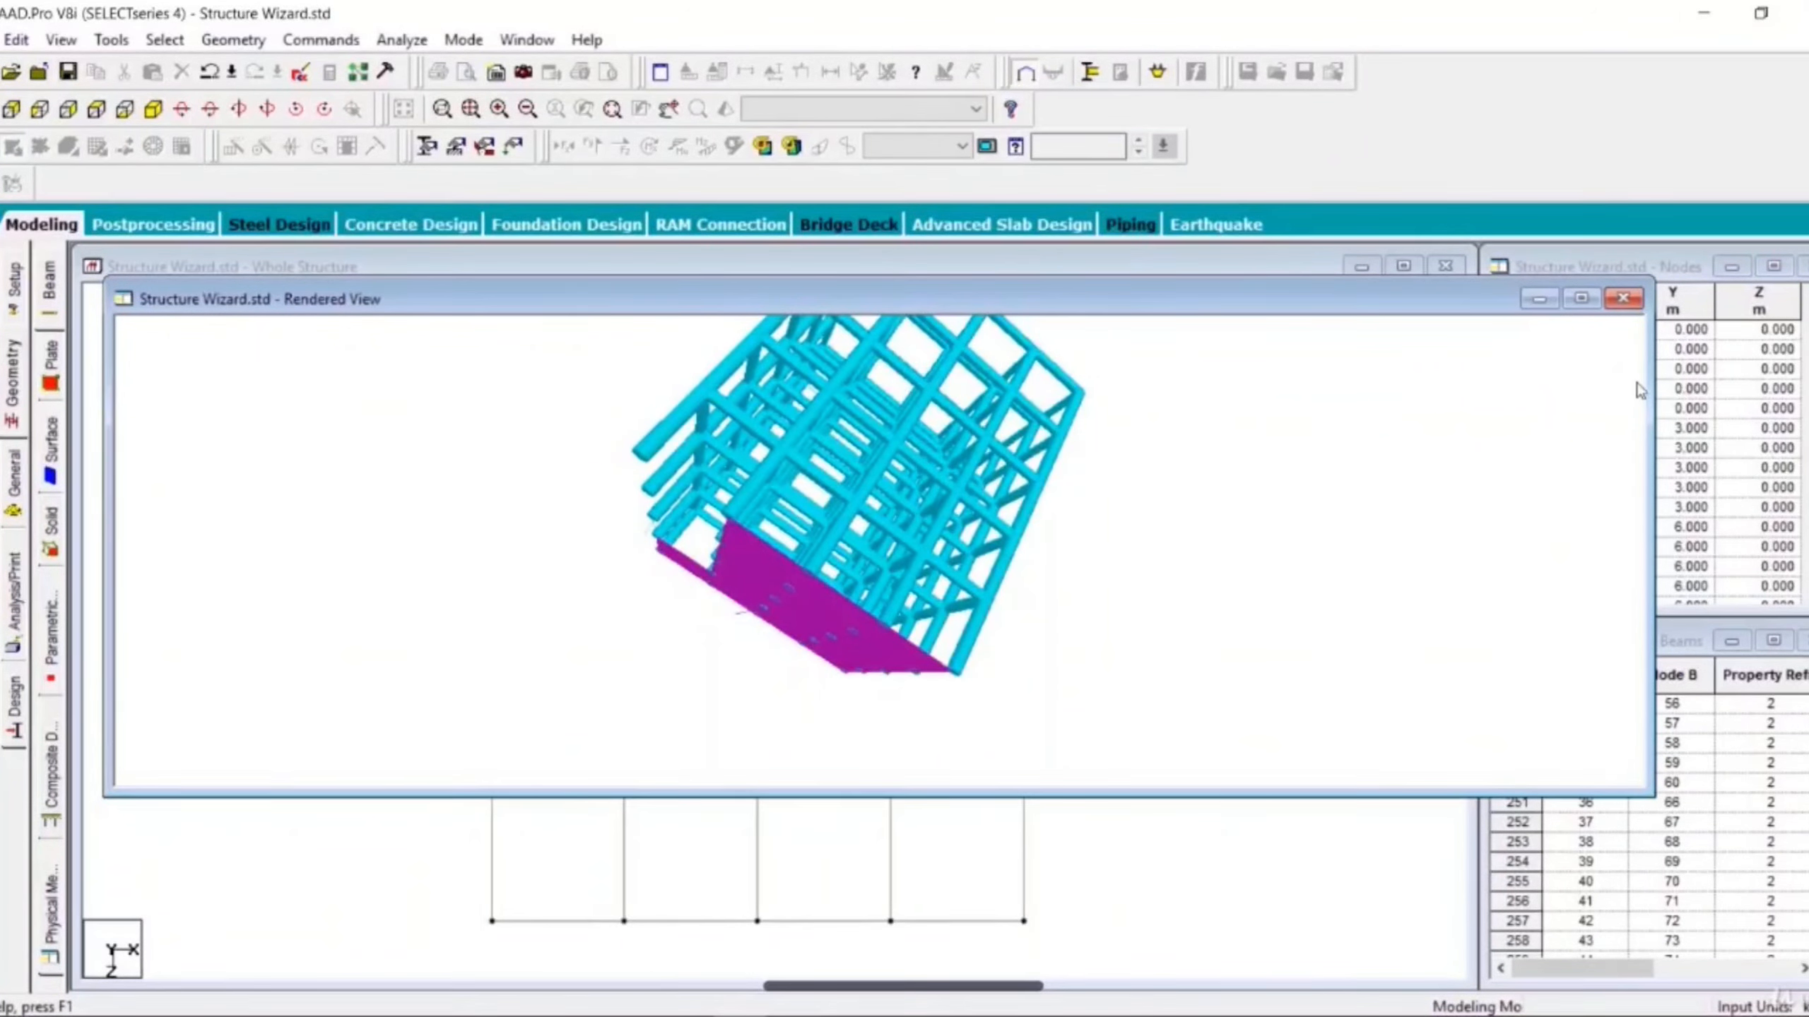
left_click(1623, 299)
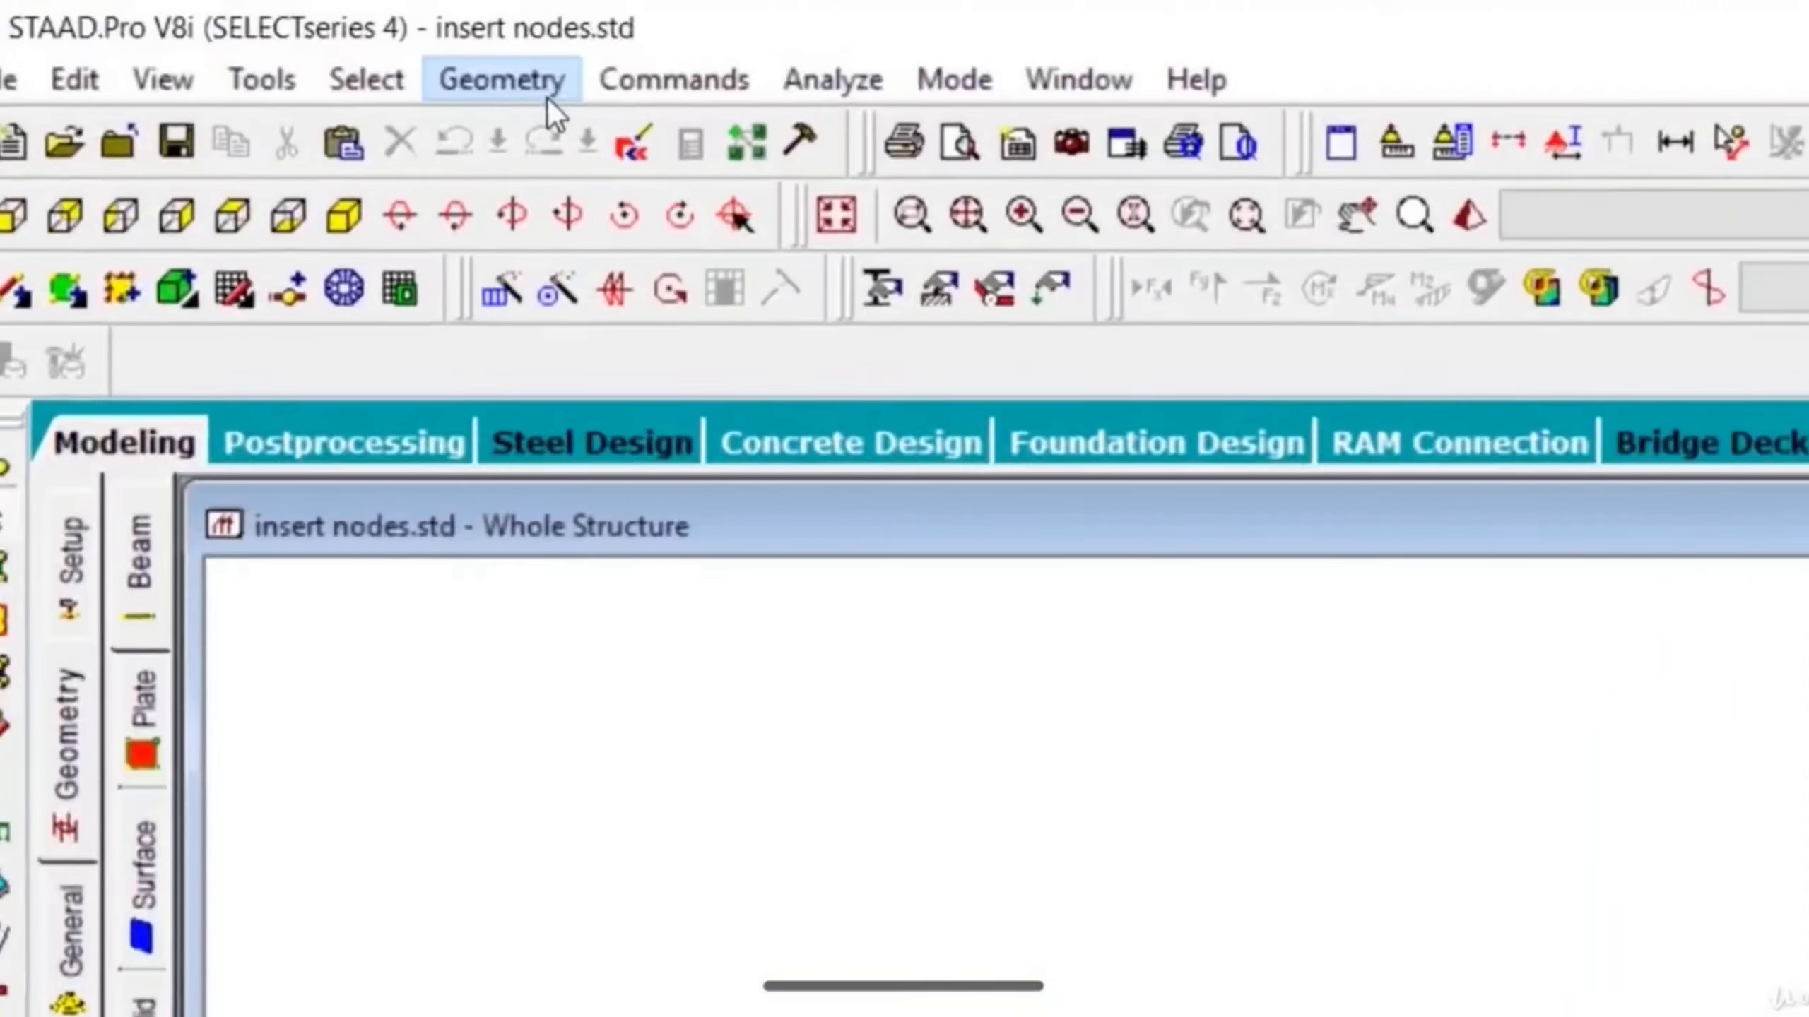
- Run the Structure Wizard and generate a Floor Grid frame 12 m long and 12 m wide with 4 bays each way
left_click(281, 46)
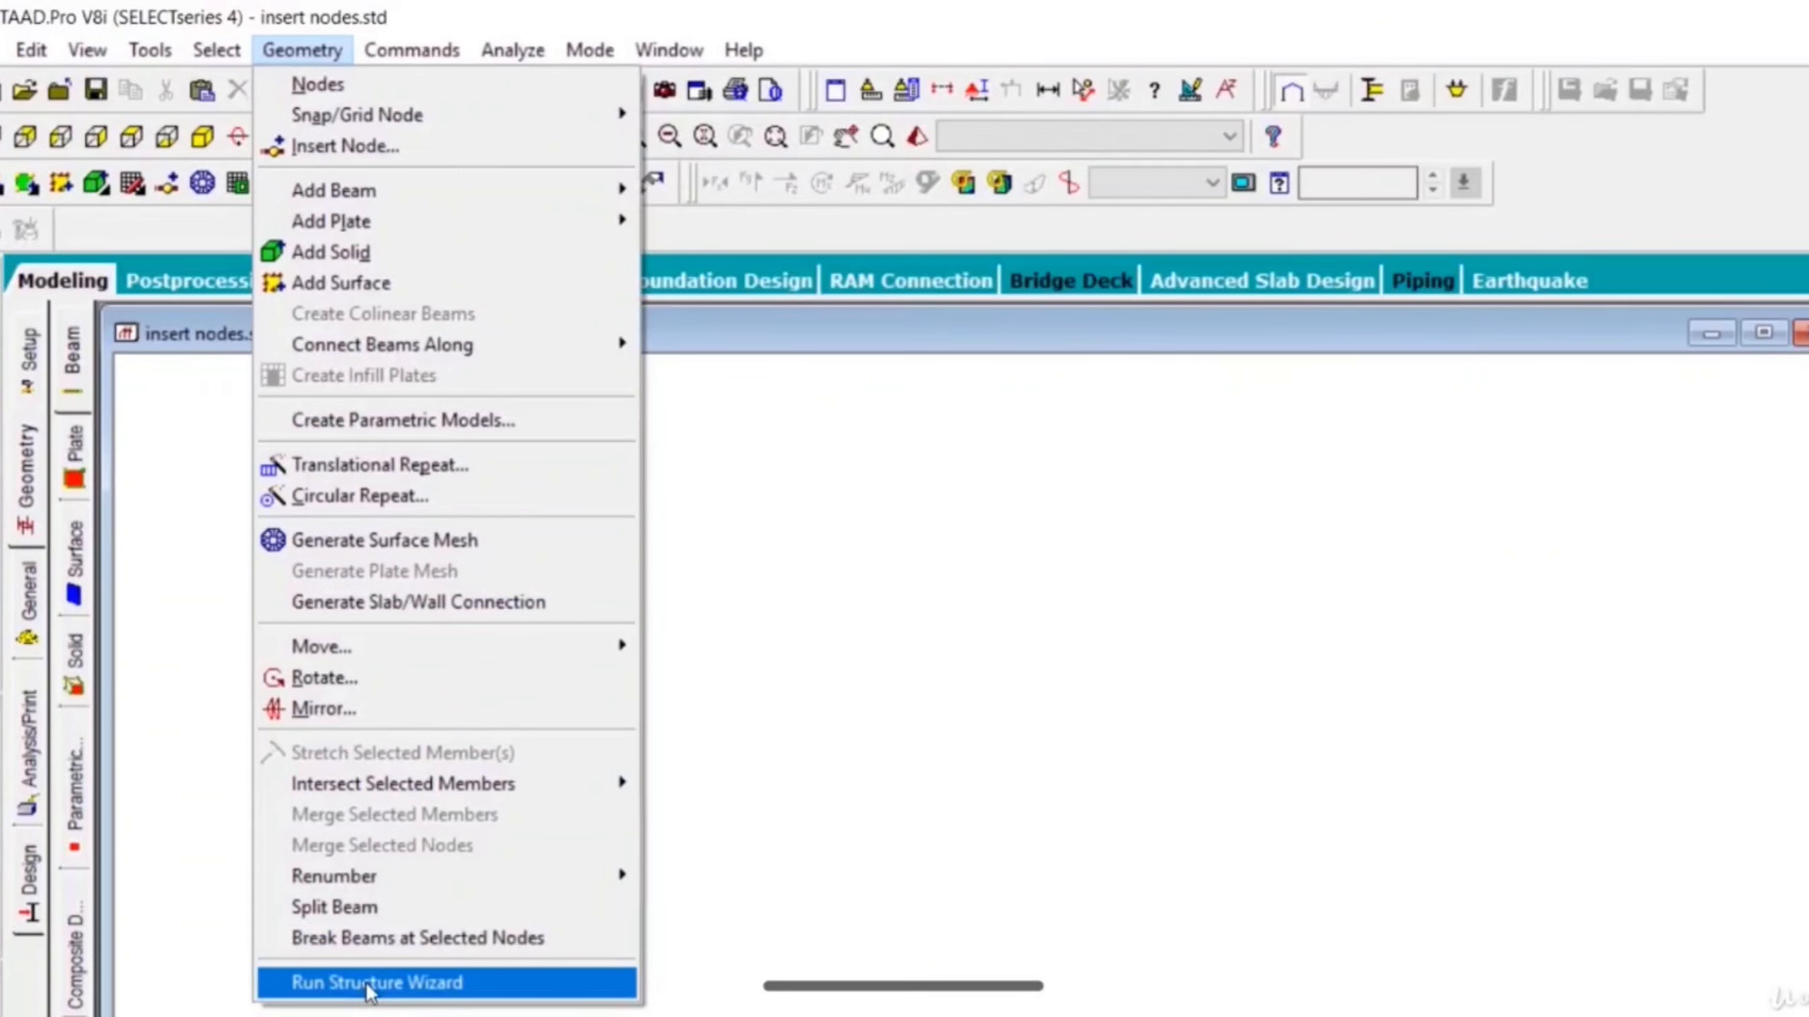
left_click(366, 984)
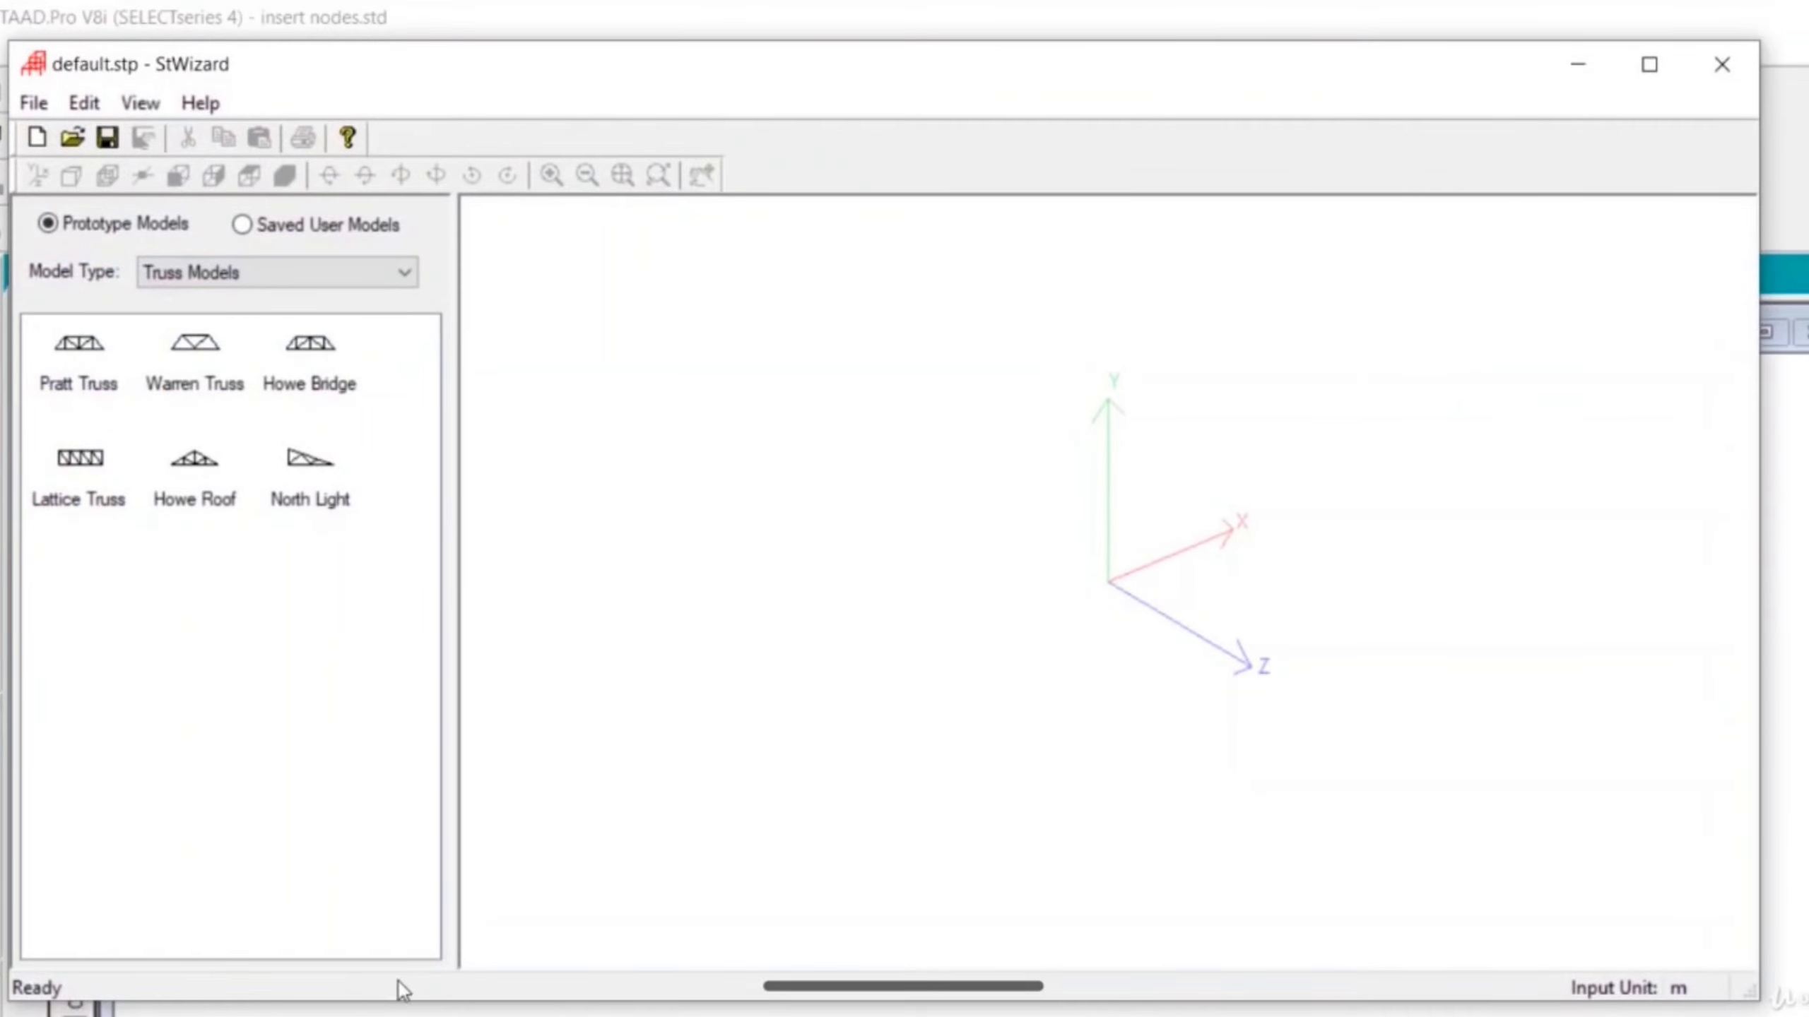
left_click(281, 272)
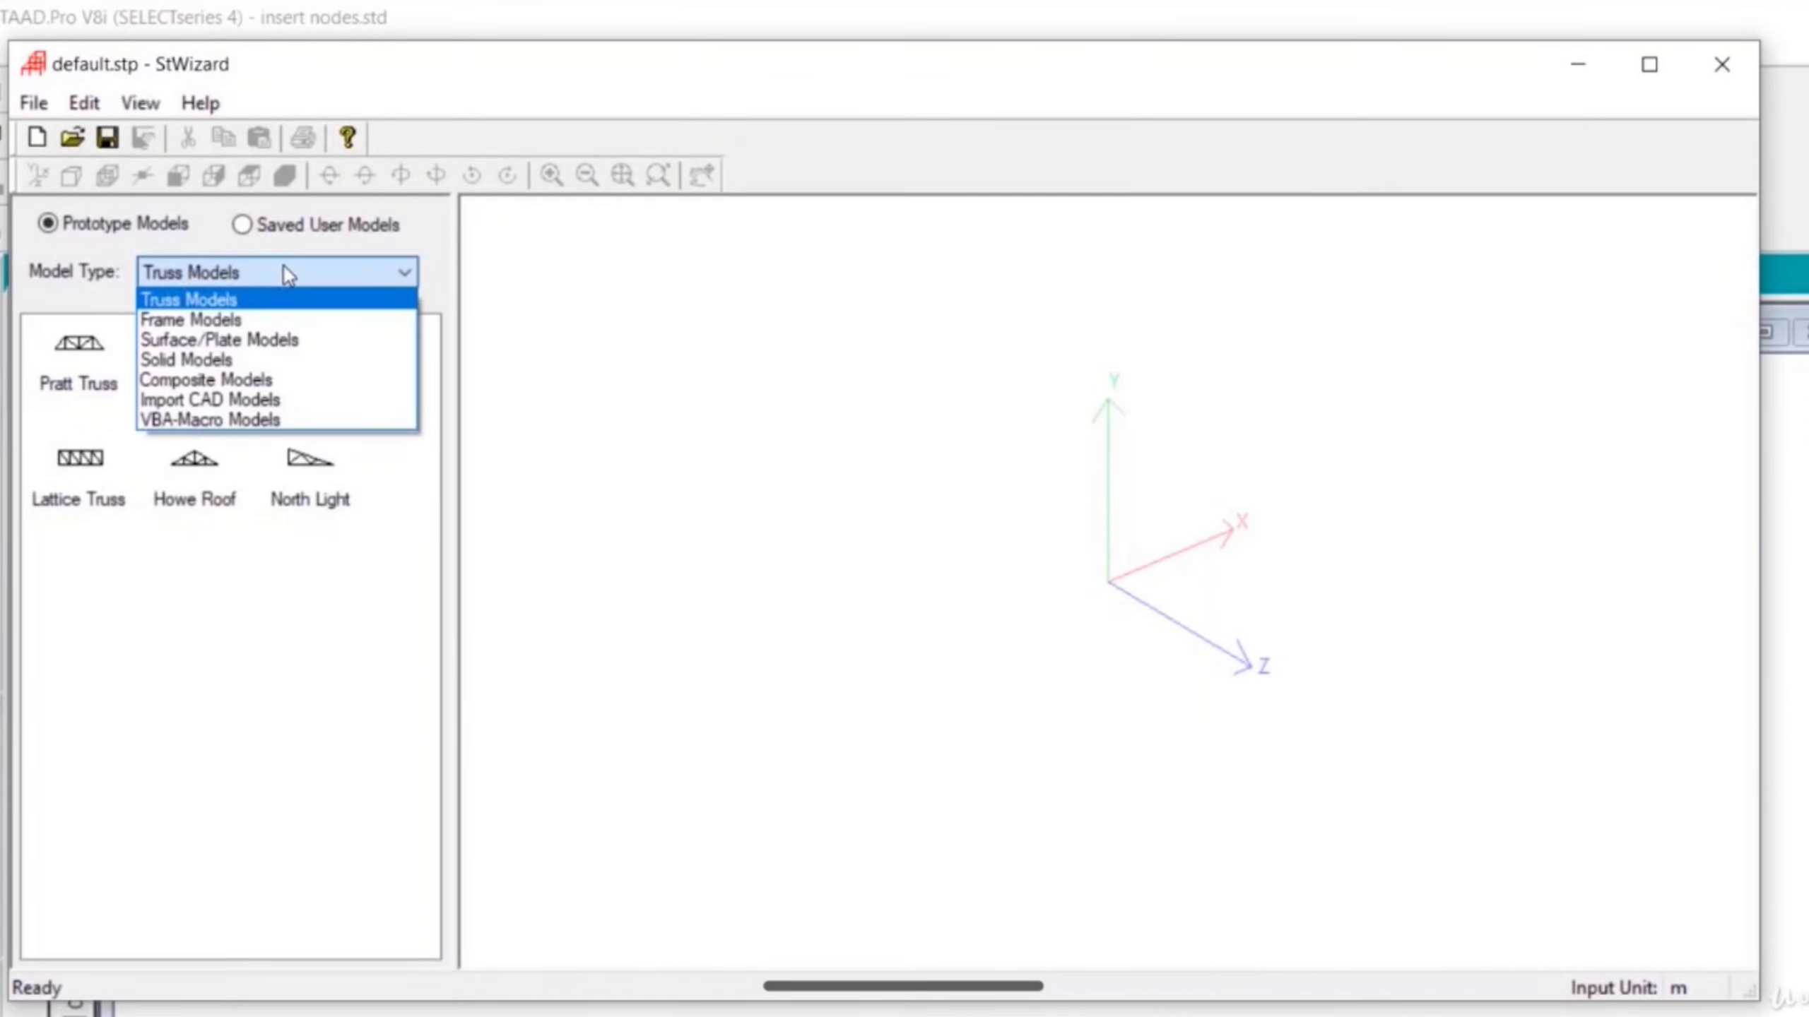
left_click(274, 321)
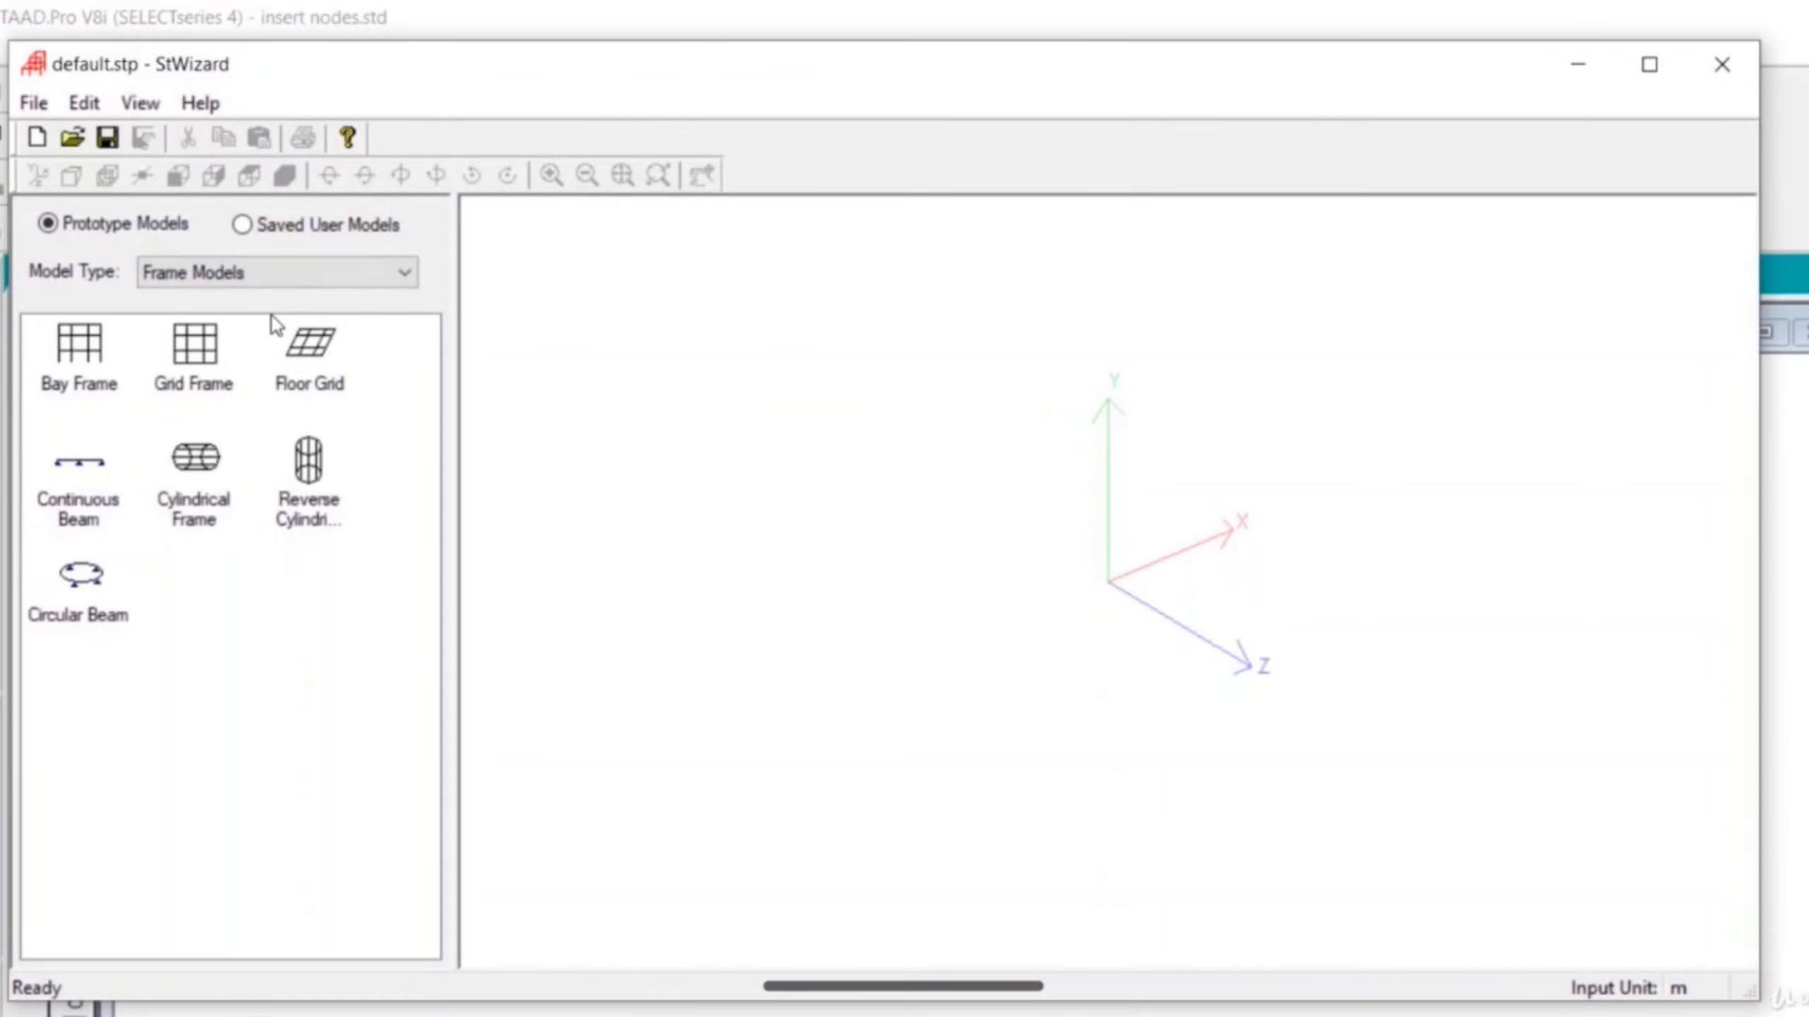
left_click(308, 352)
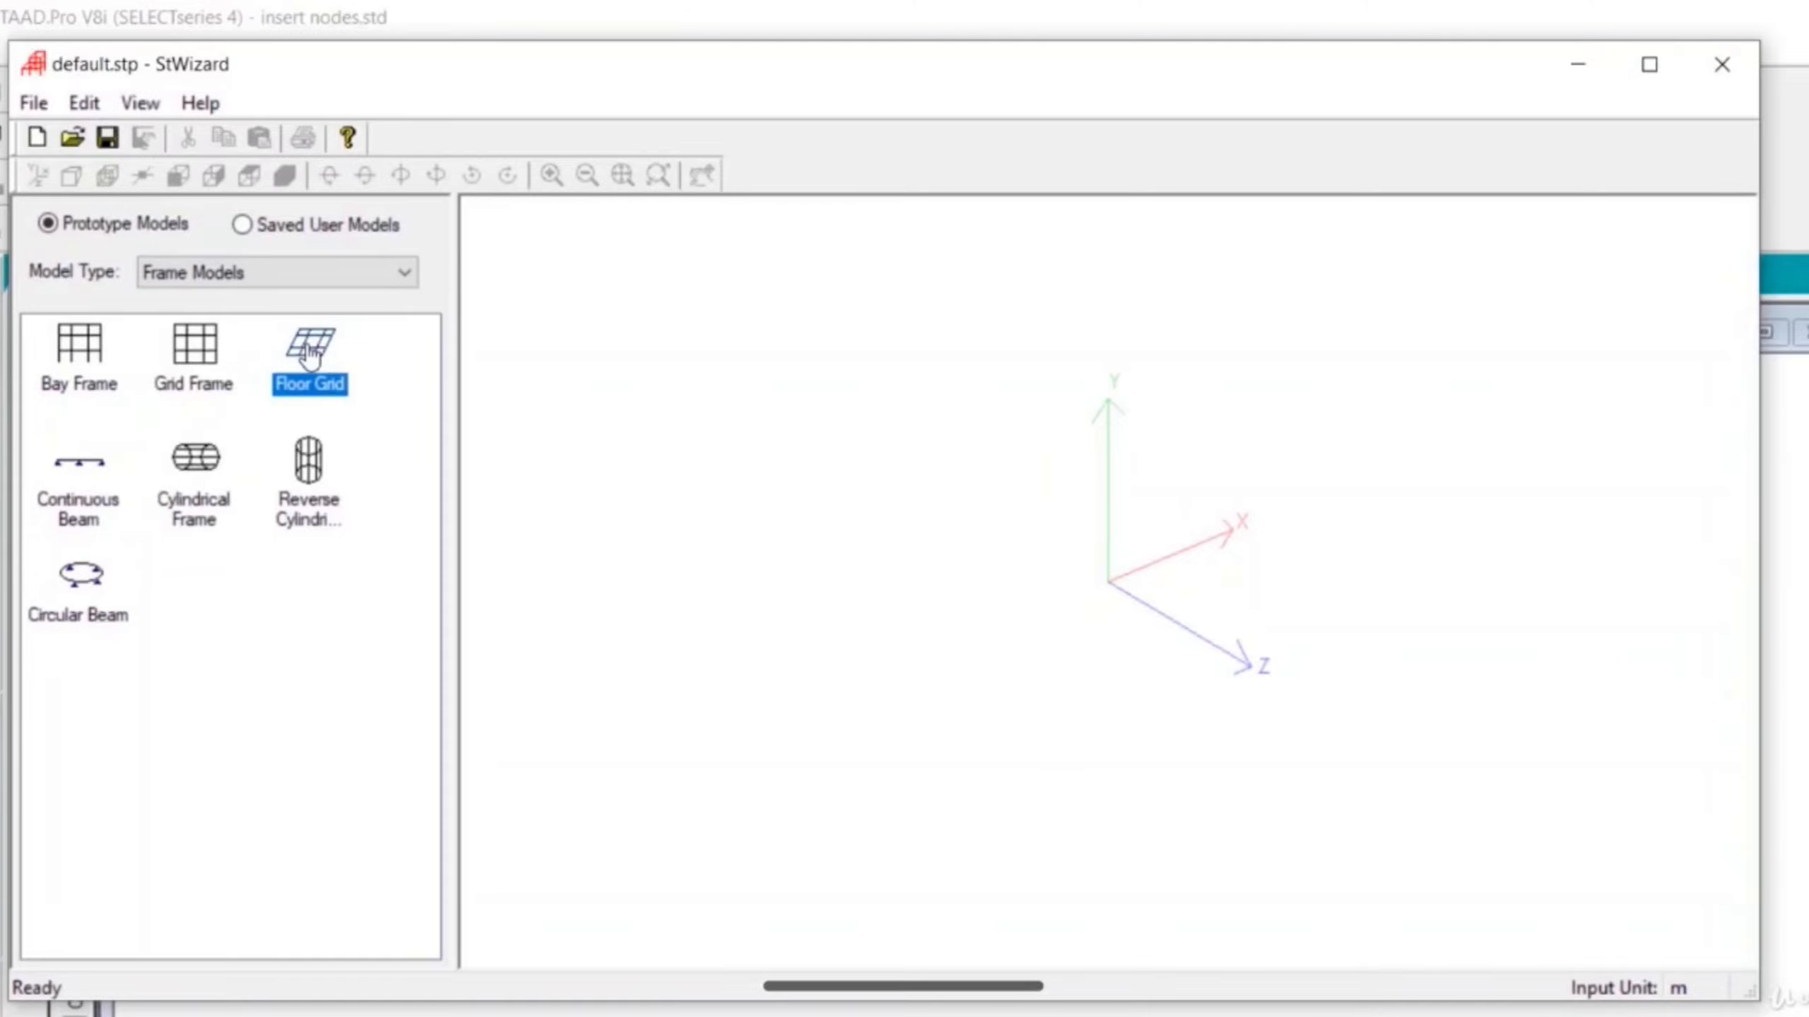
double_click(310, 353)
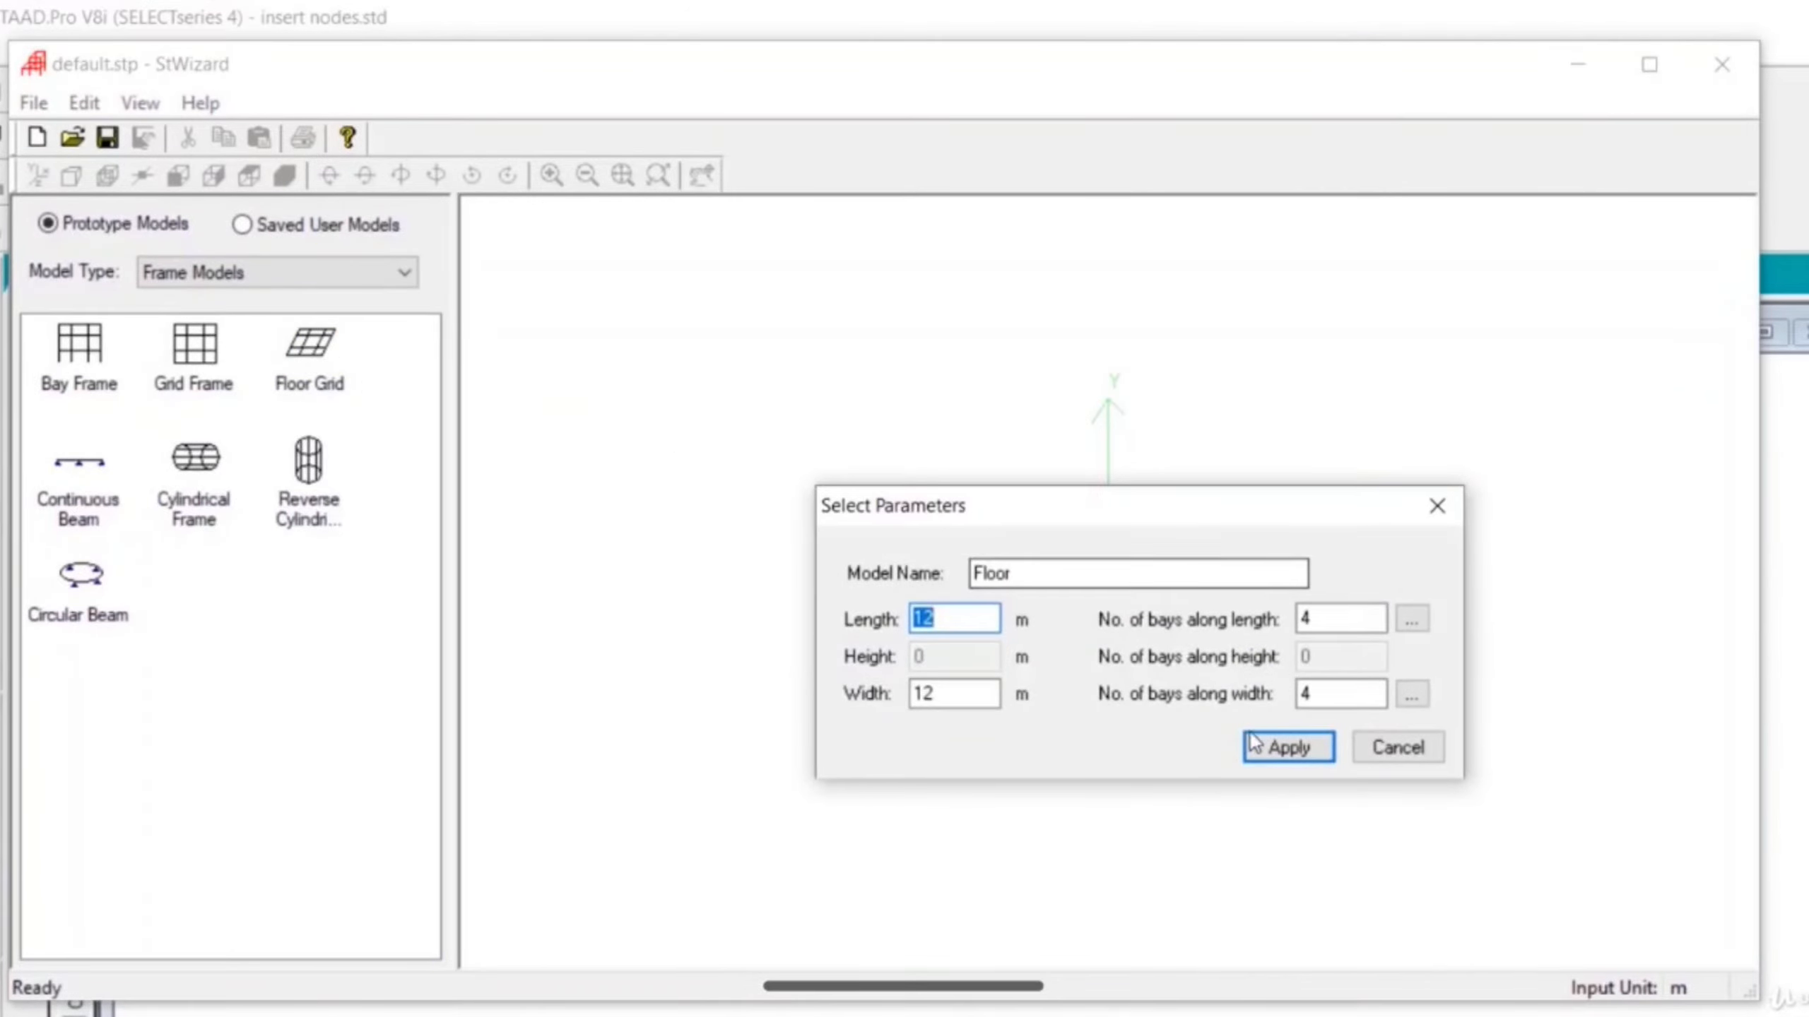
left_click(1279, 749)
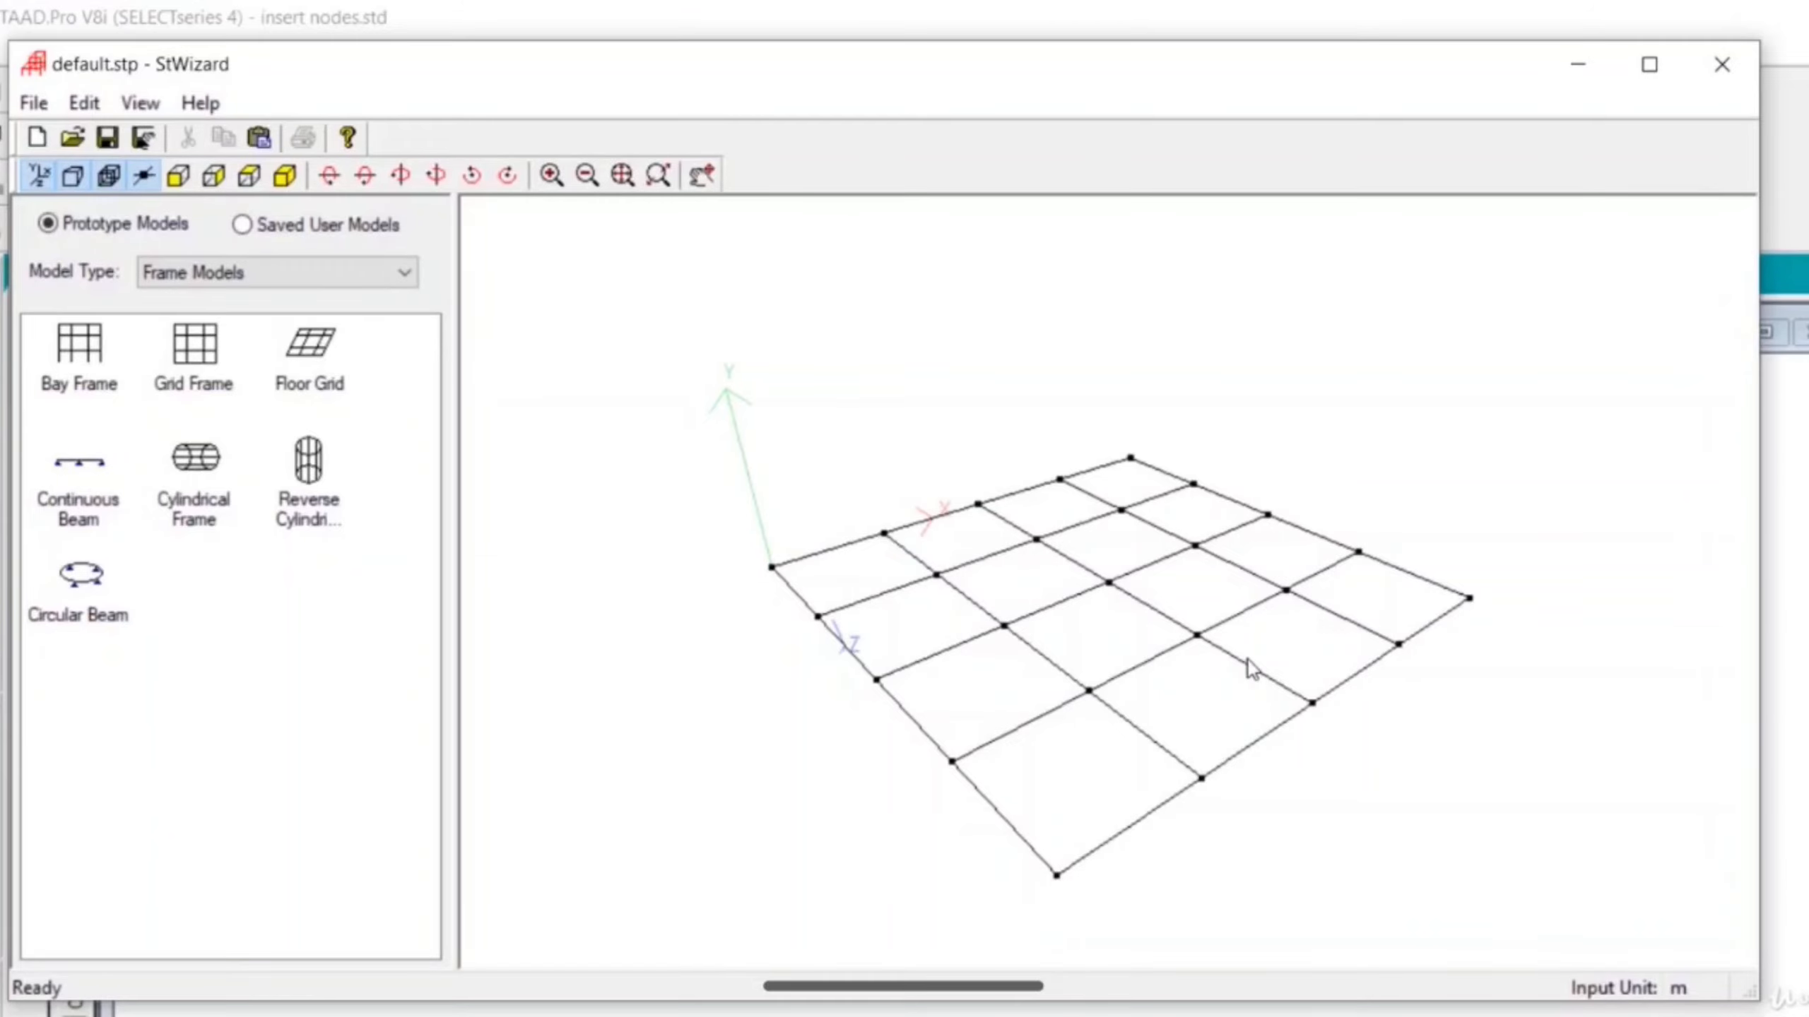
- Close the wizard and merge the floor grid into the model at X, Y and Z offsets of 0 m
left_click(1707, 64)
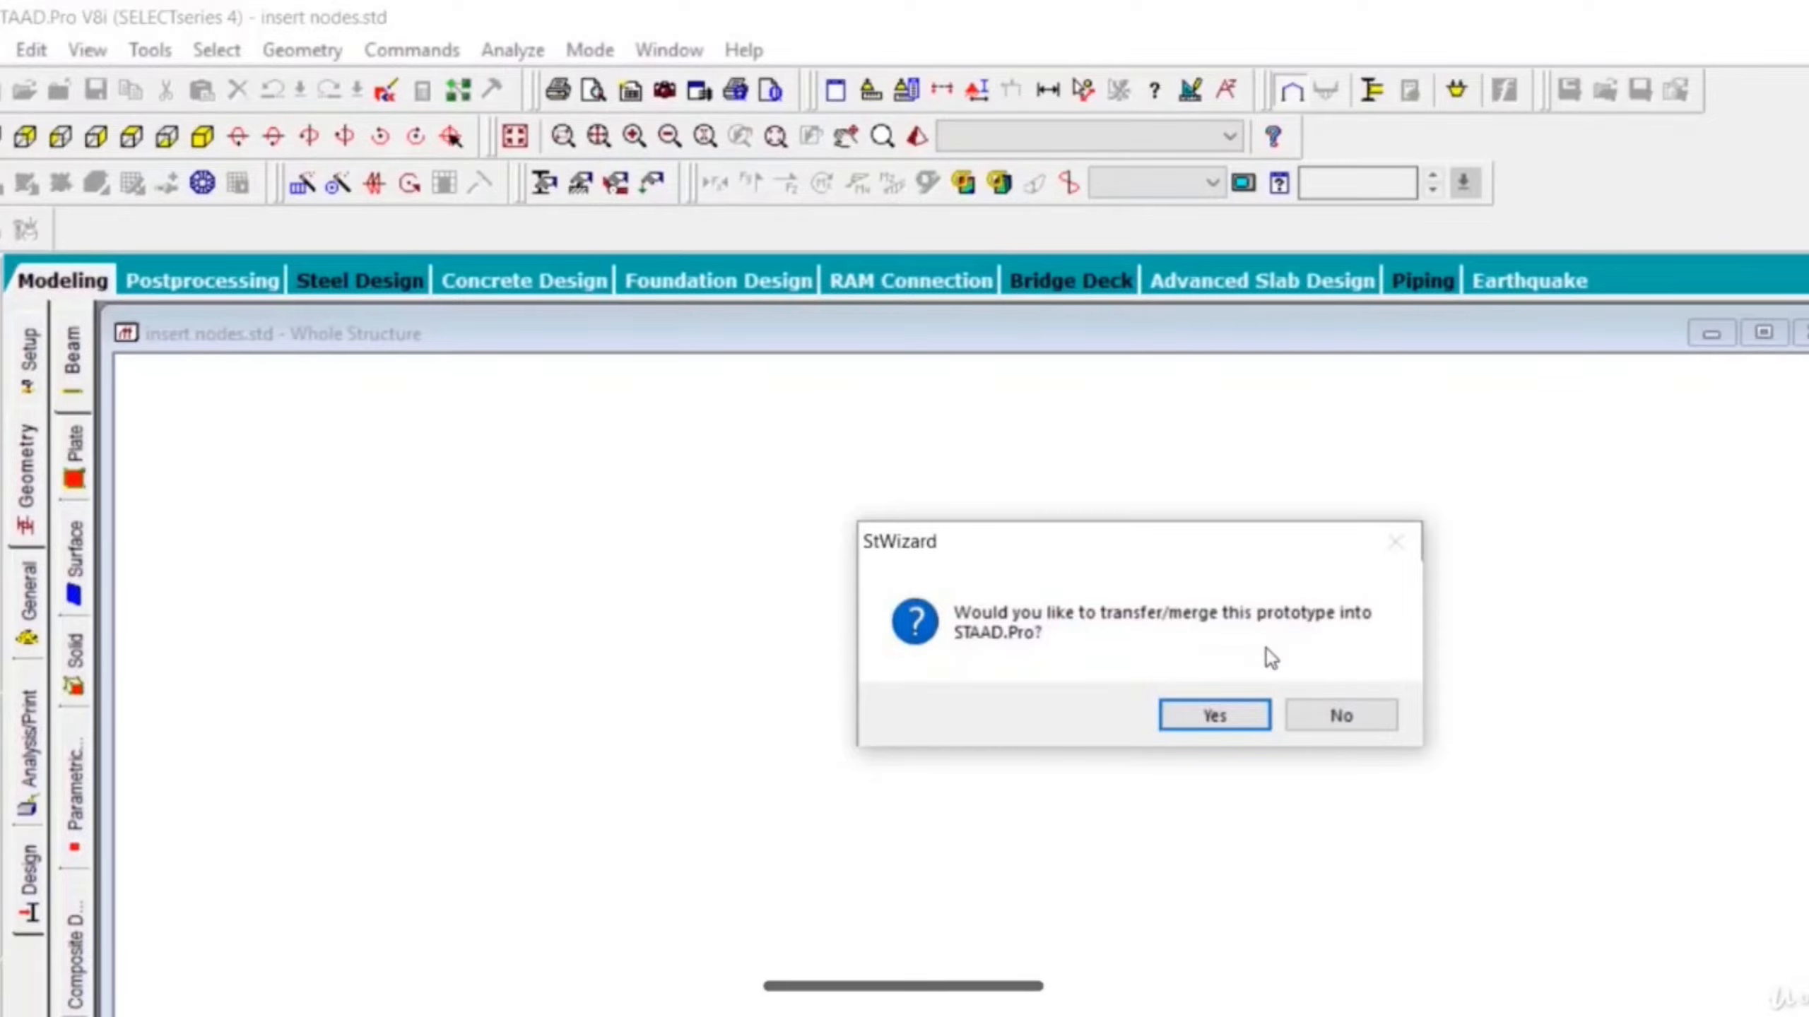
left_click(1228, 715)
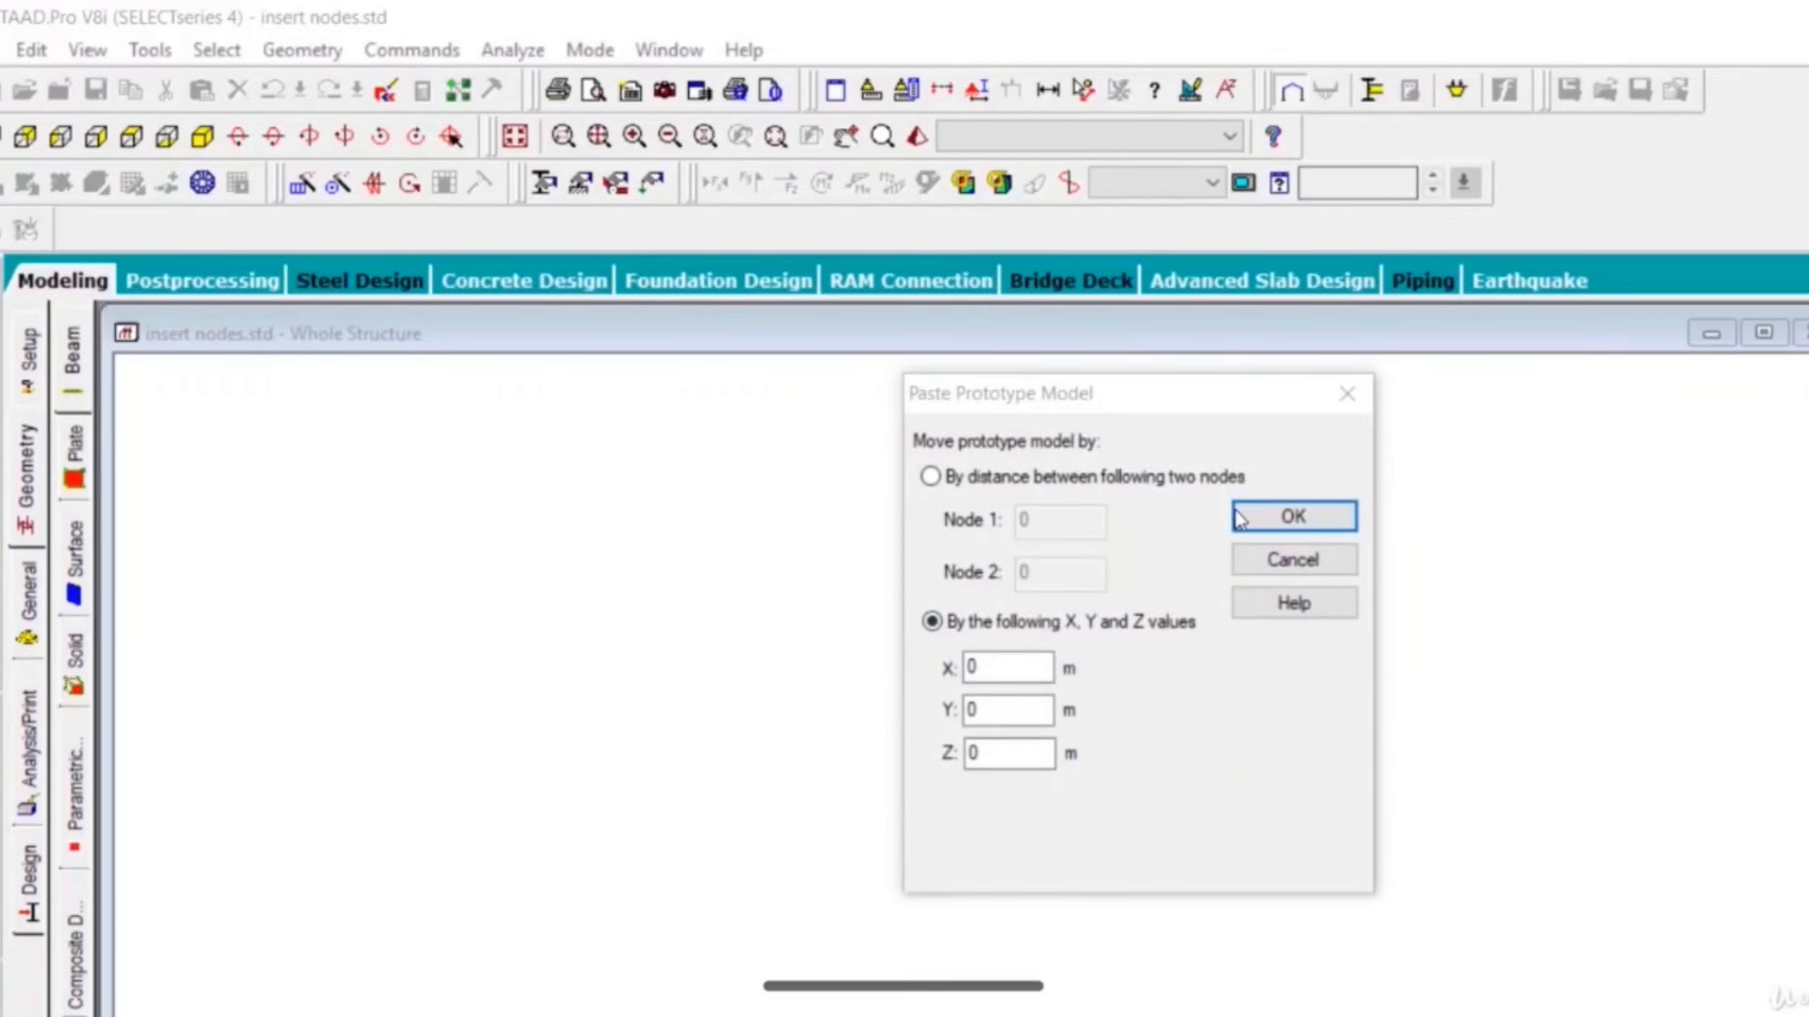
left_click(1292, 518)
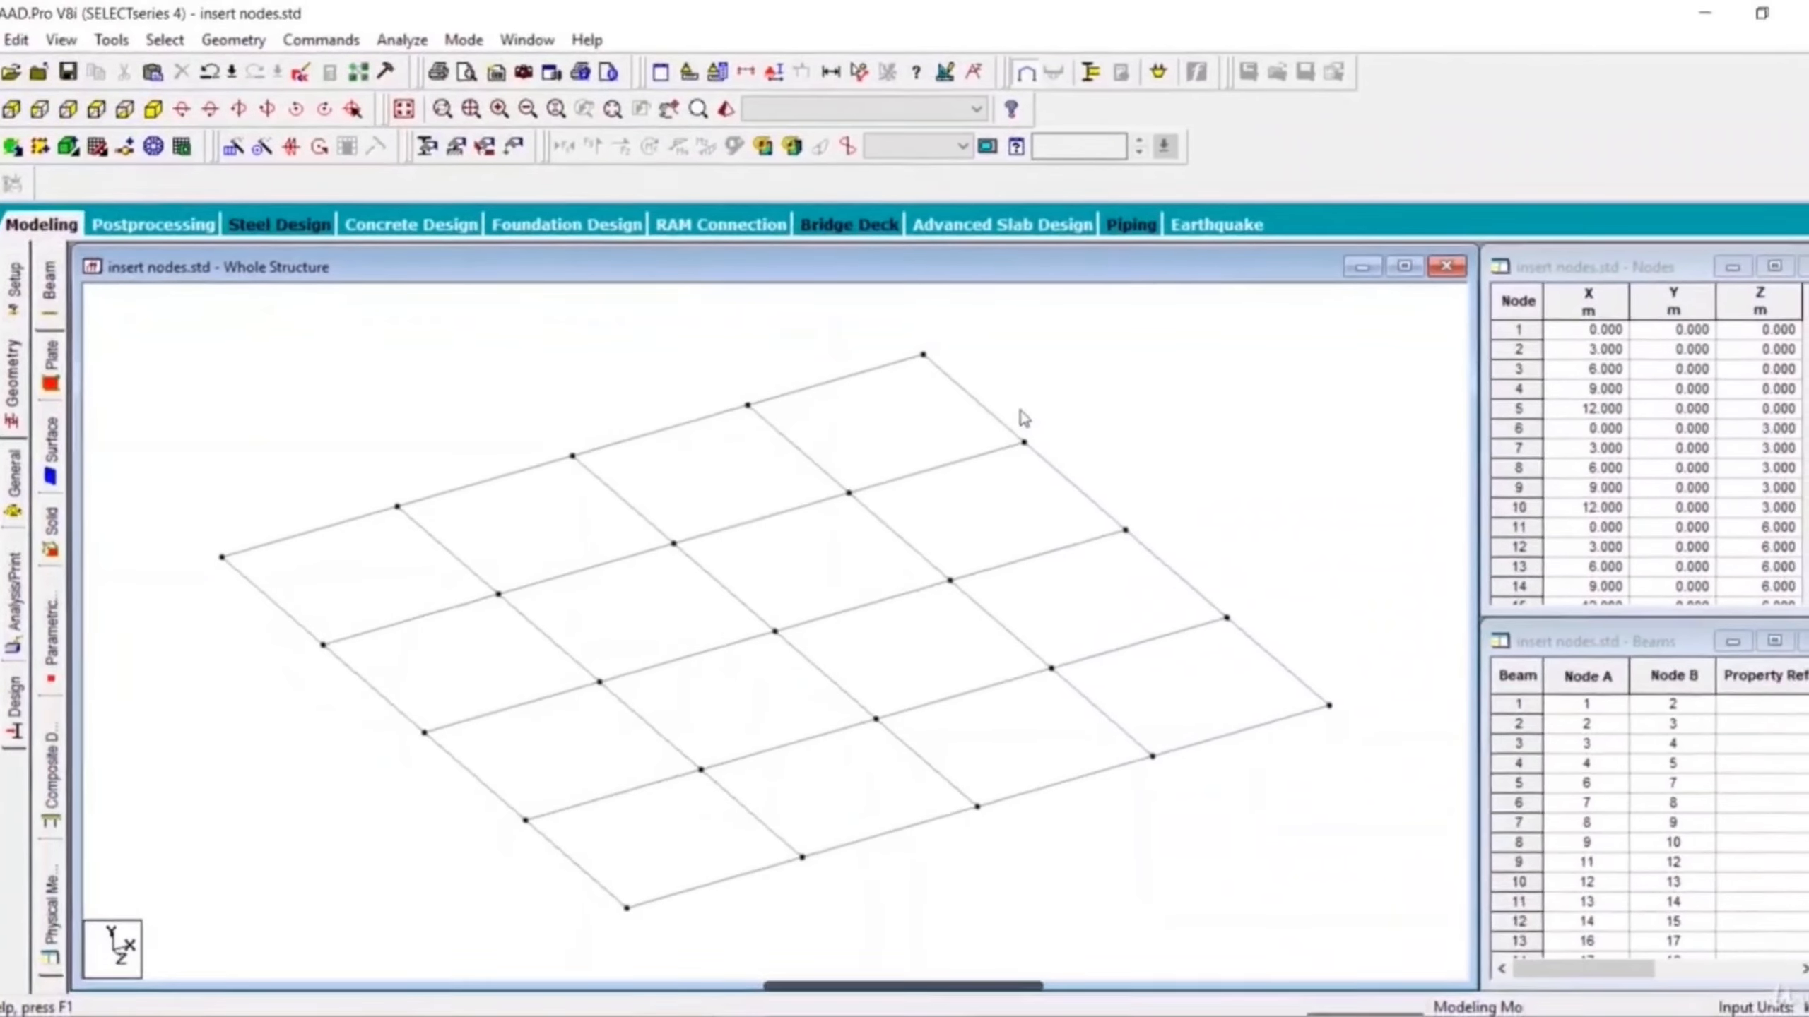
- Examine the floor grid's near corner nodes and edge beams close up
middle_click_drag(780, 565, 908, 477)
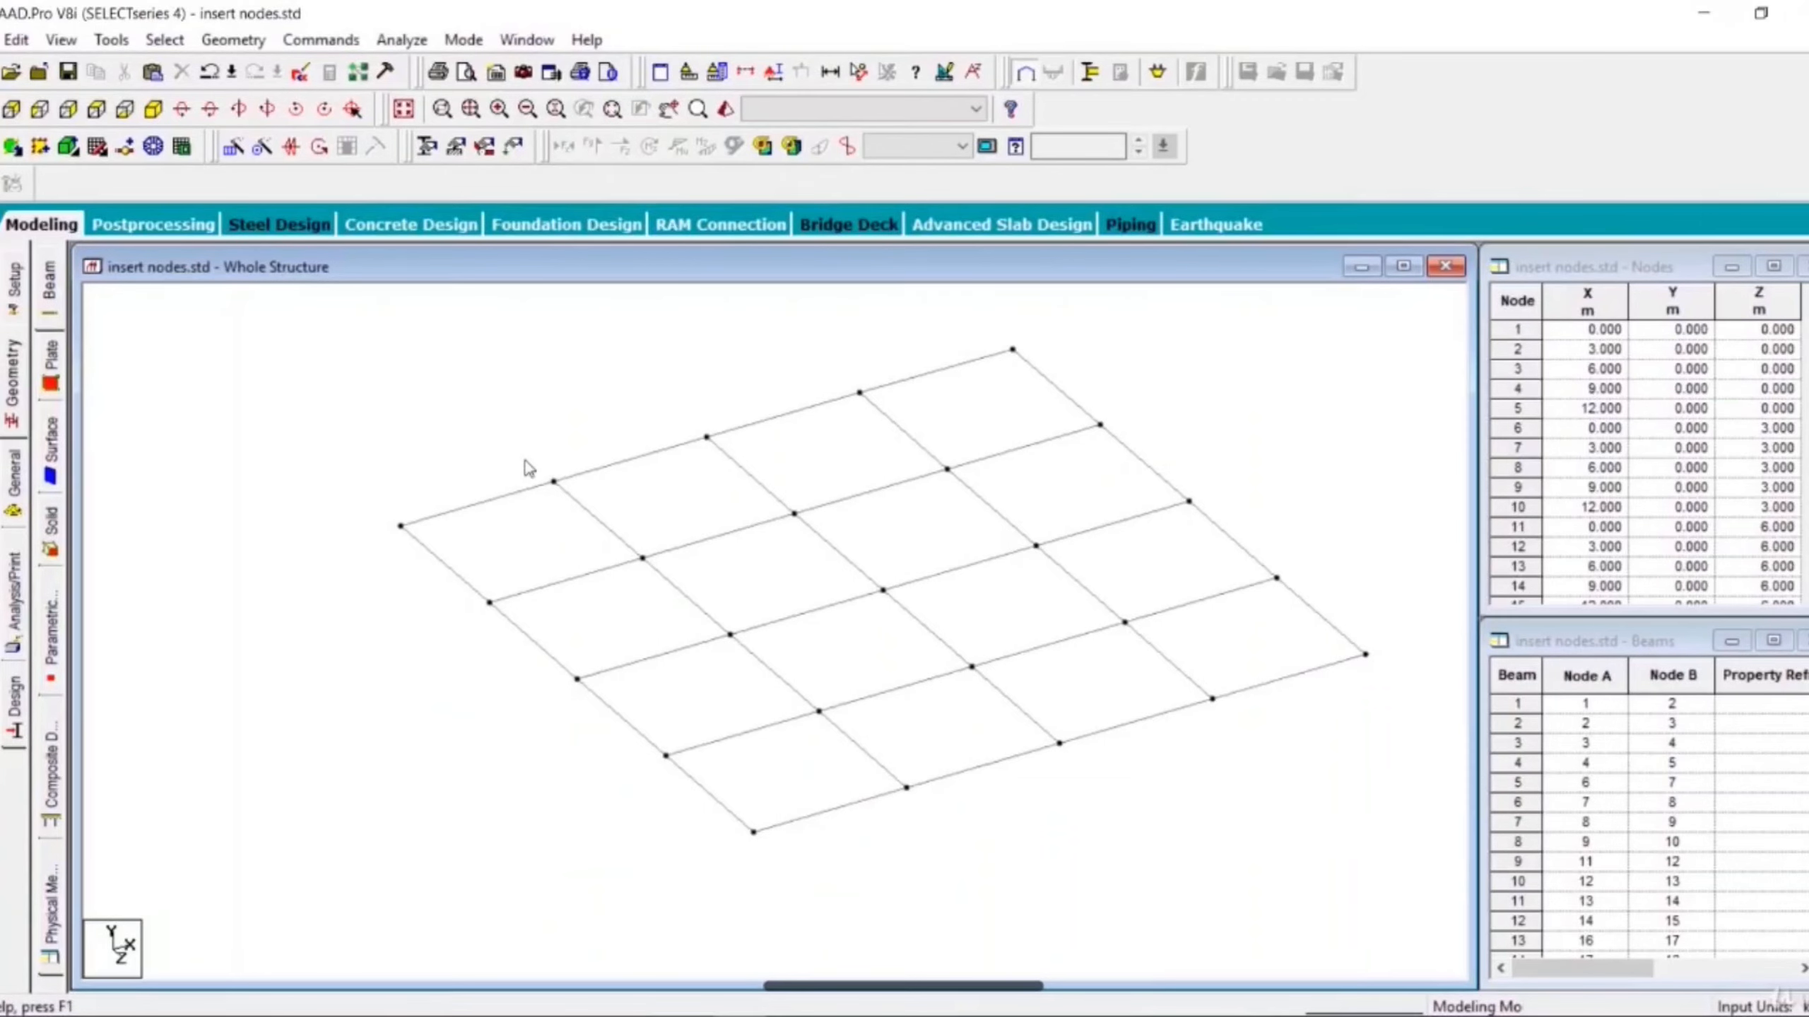
scroll(525, 531, "up", 5)
middle_click_drag(530, 547, 549, 705)
scroll(404, 659, "up", 5)
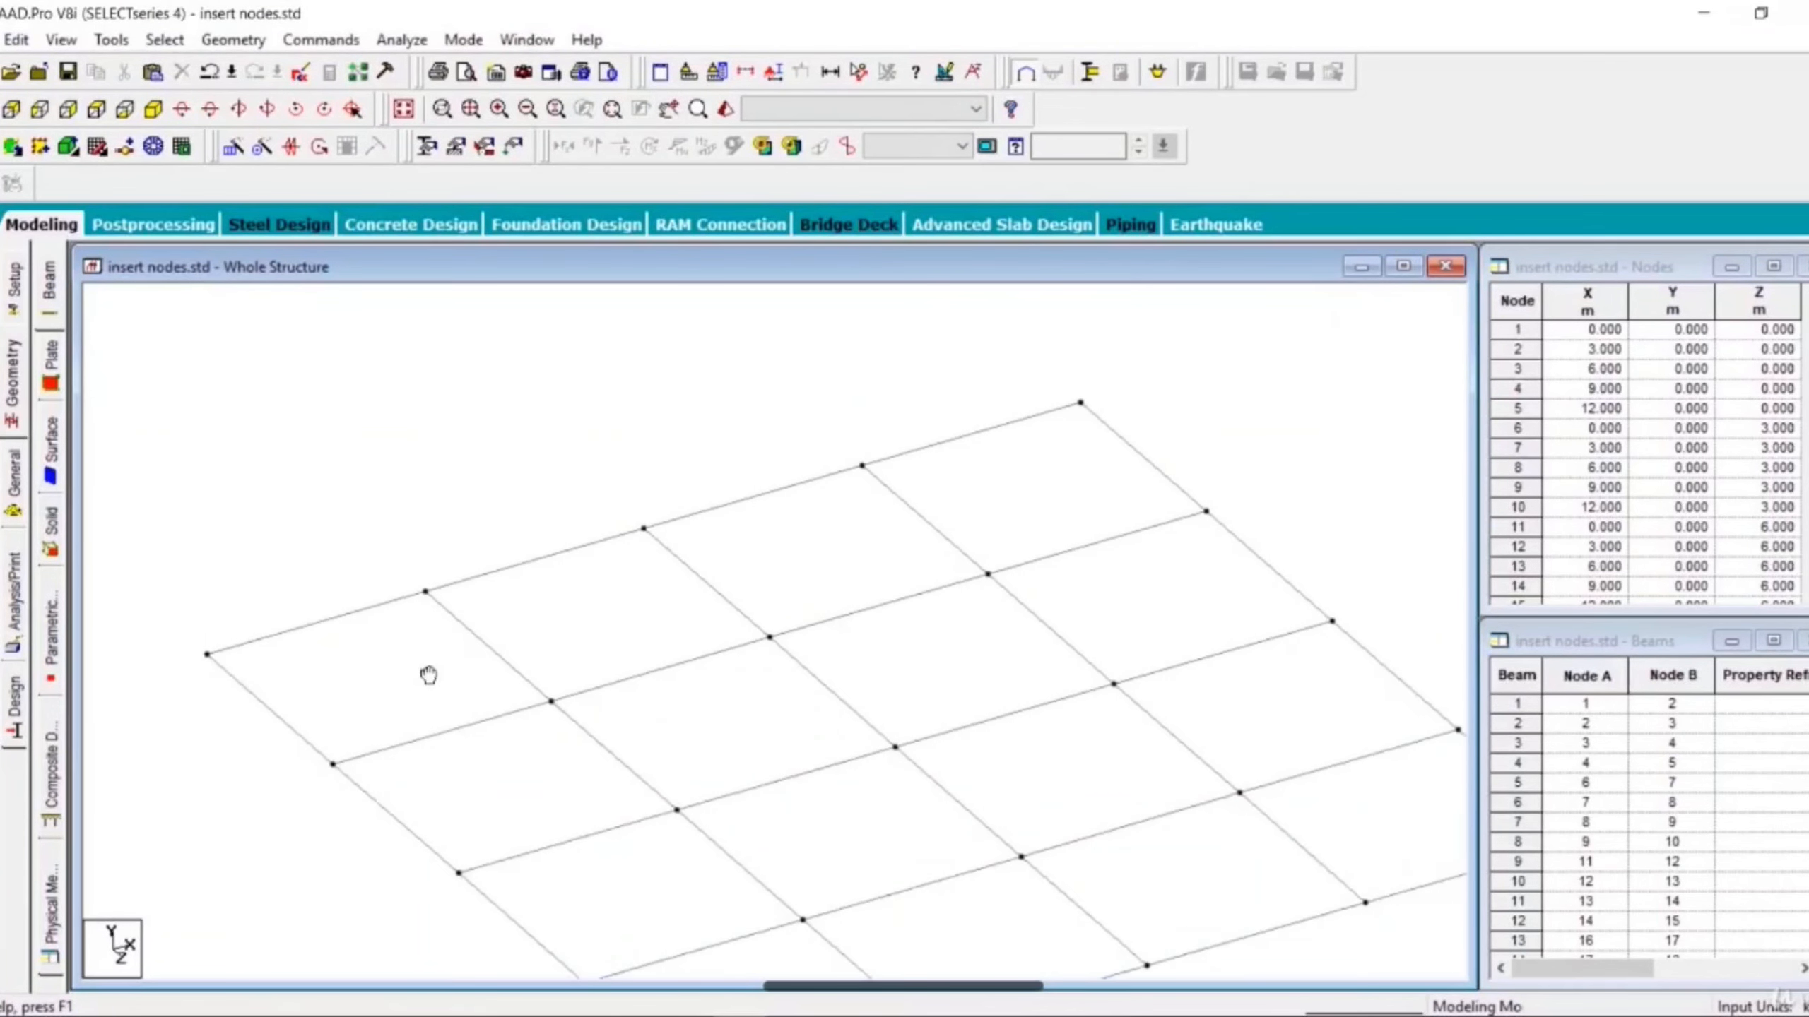
middle_click_drag(428, 675, 621, 533)
scroll(484, 556, "up", 3)
middle_click_drag(476, 554, 456, 678)
scroll(452, 670, "up", 2)
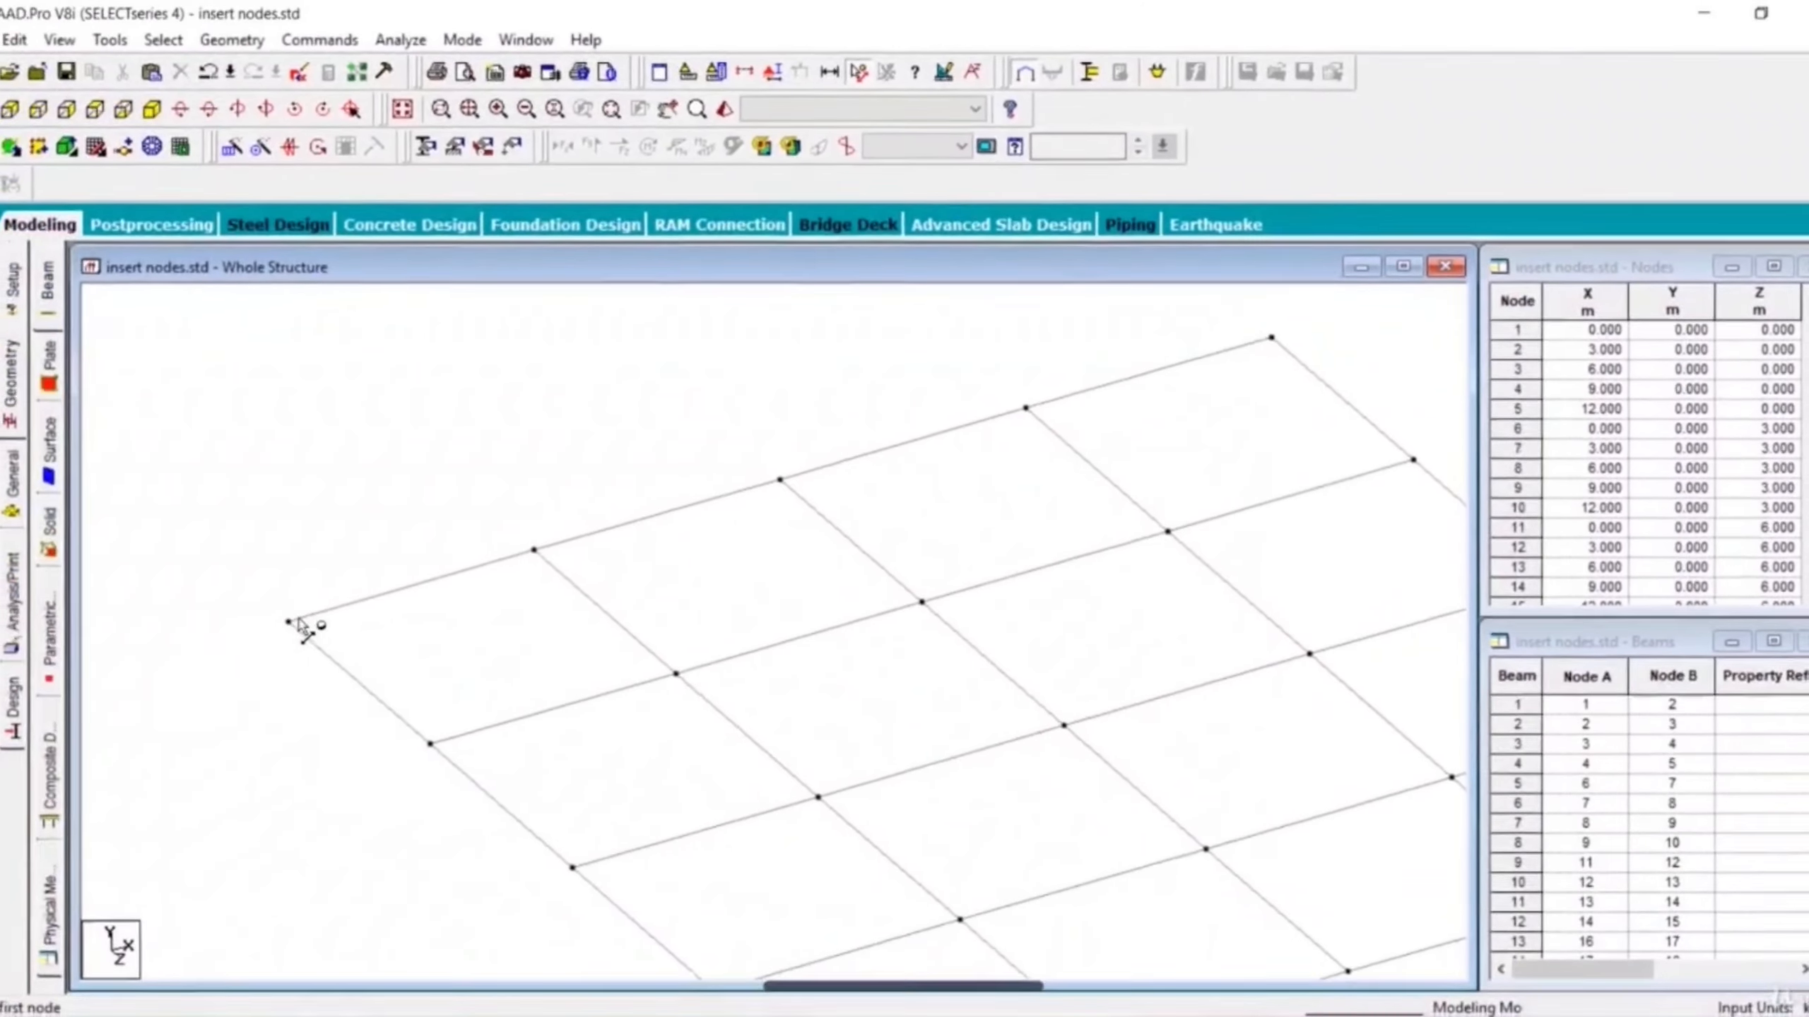
left_click(535, 552)
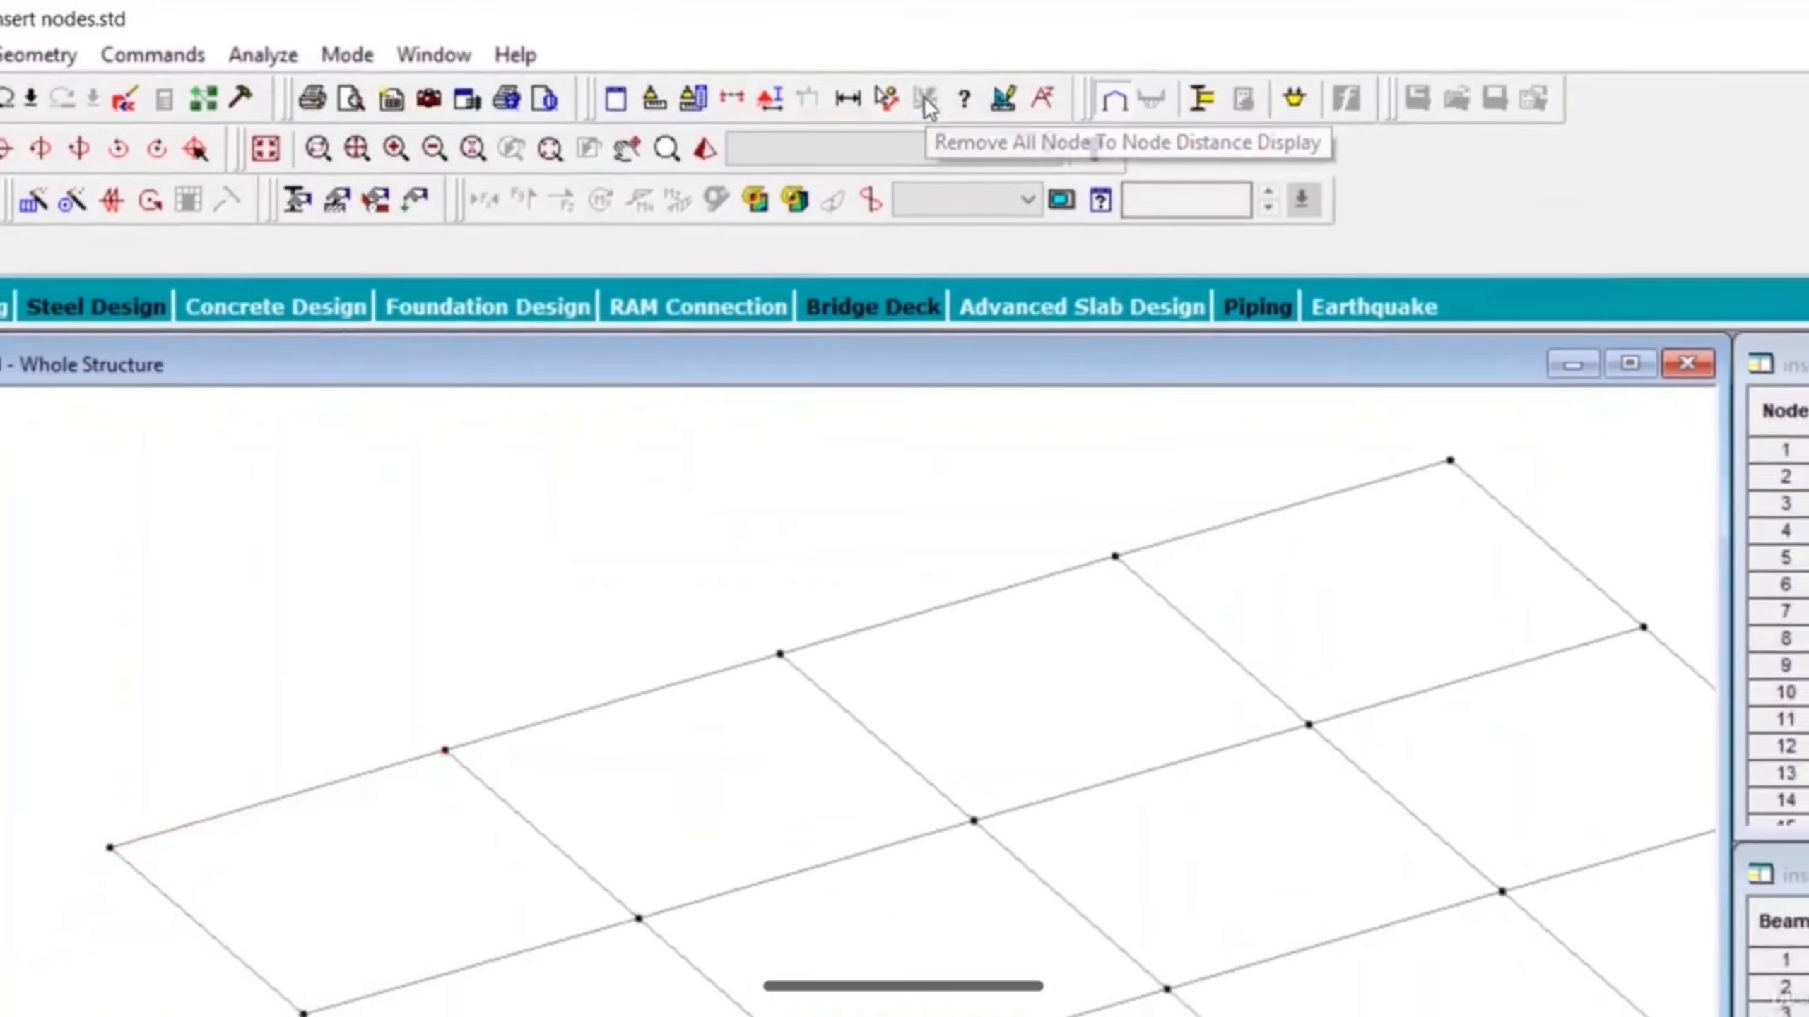
left_click(931, 104)
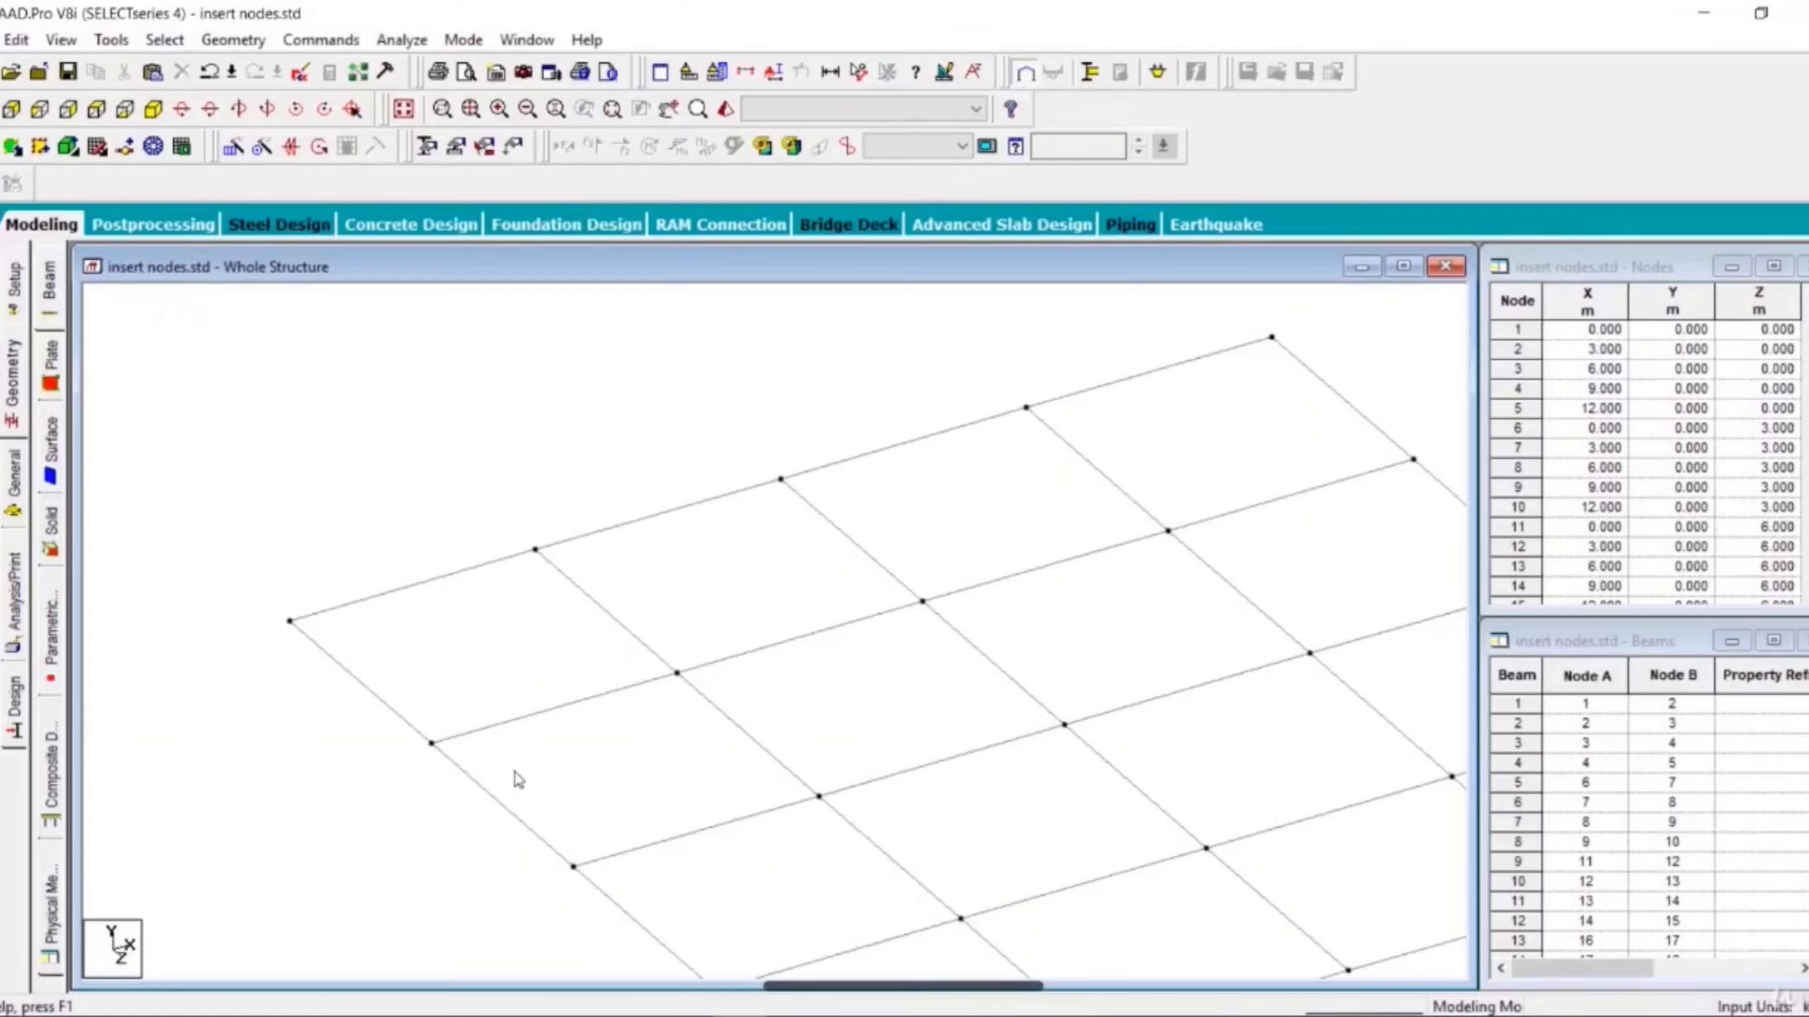
left_click(355, 604)
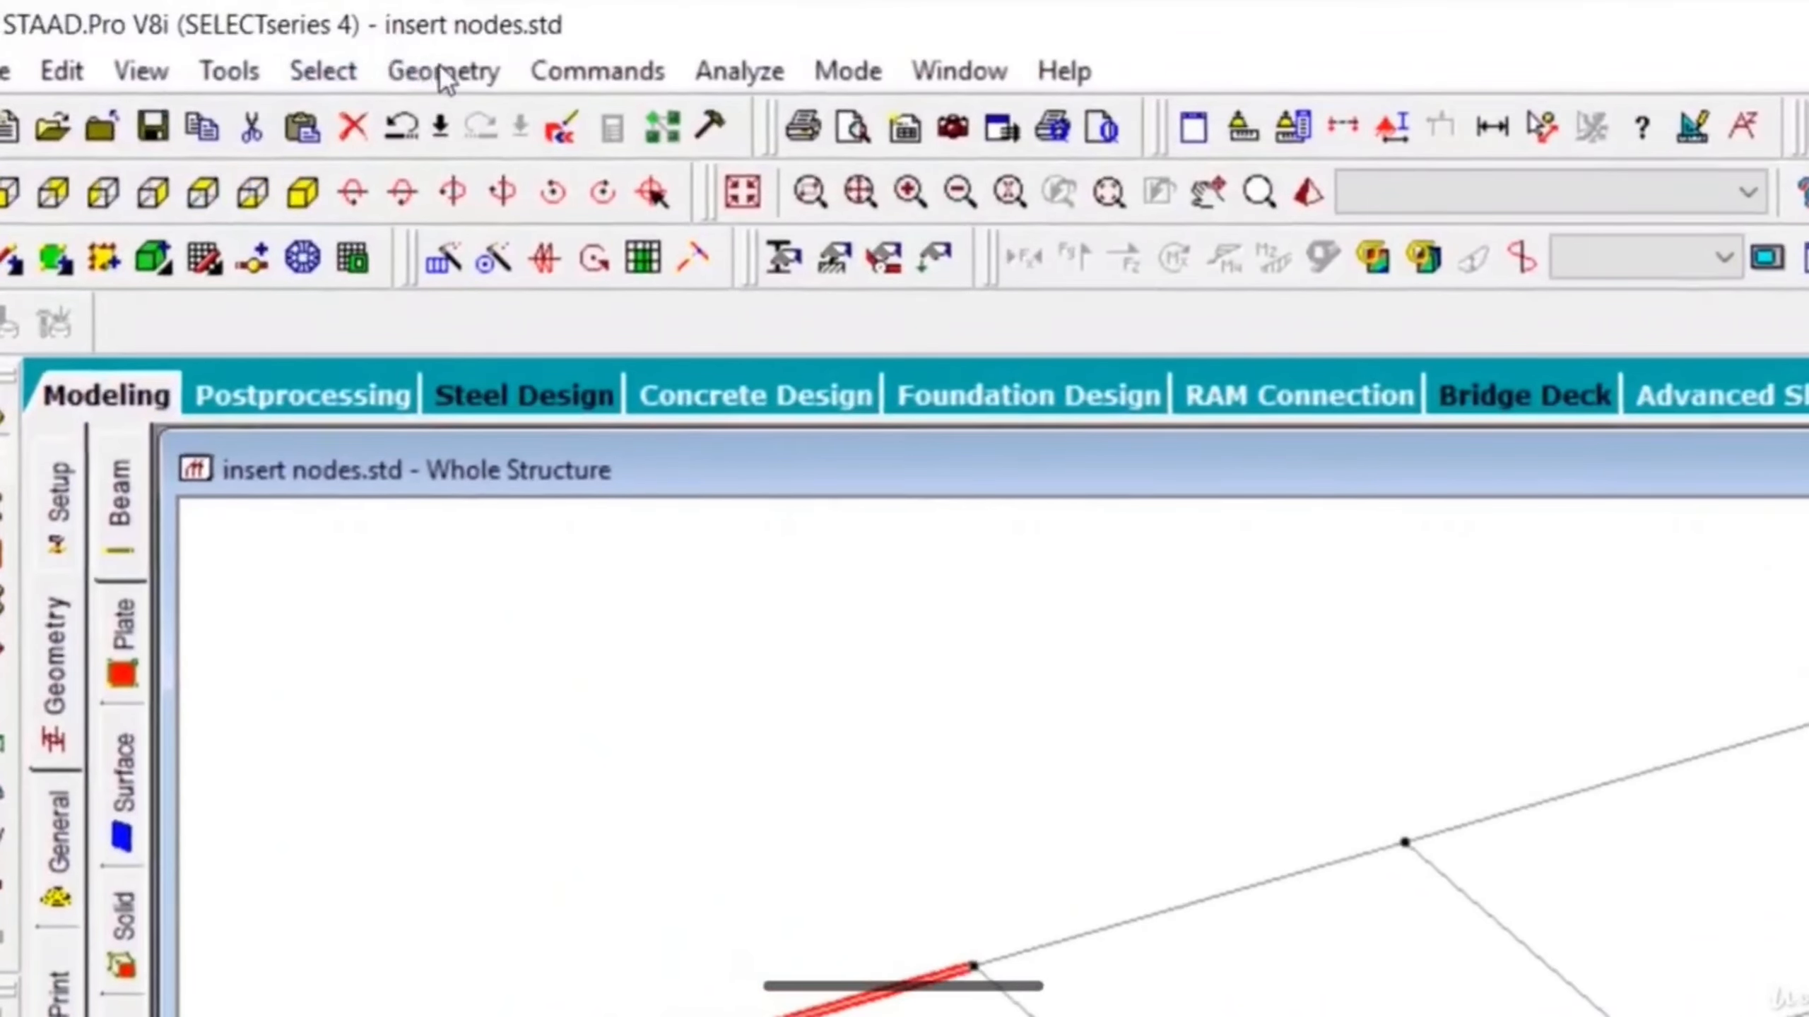
left_click(232, 37)
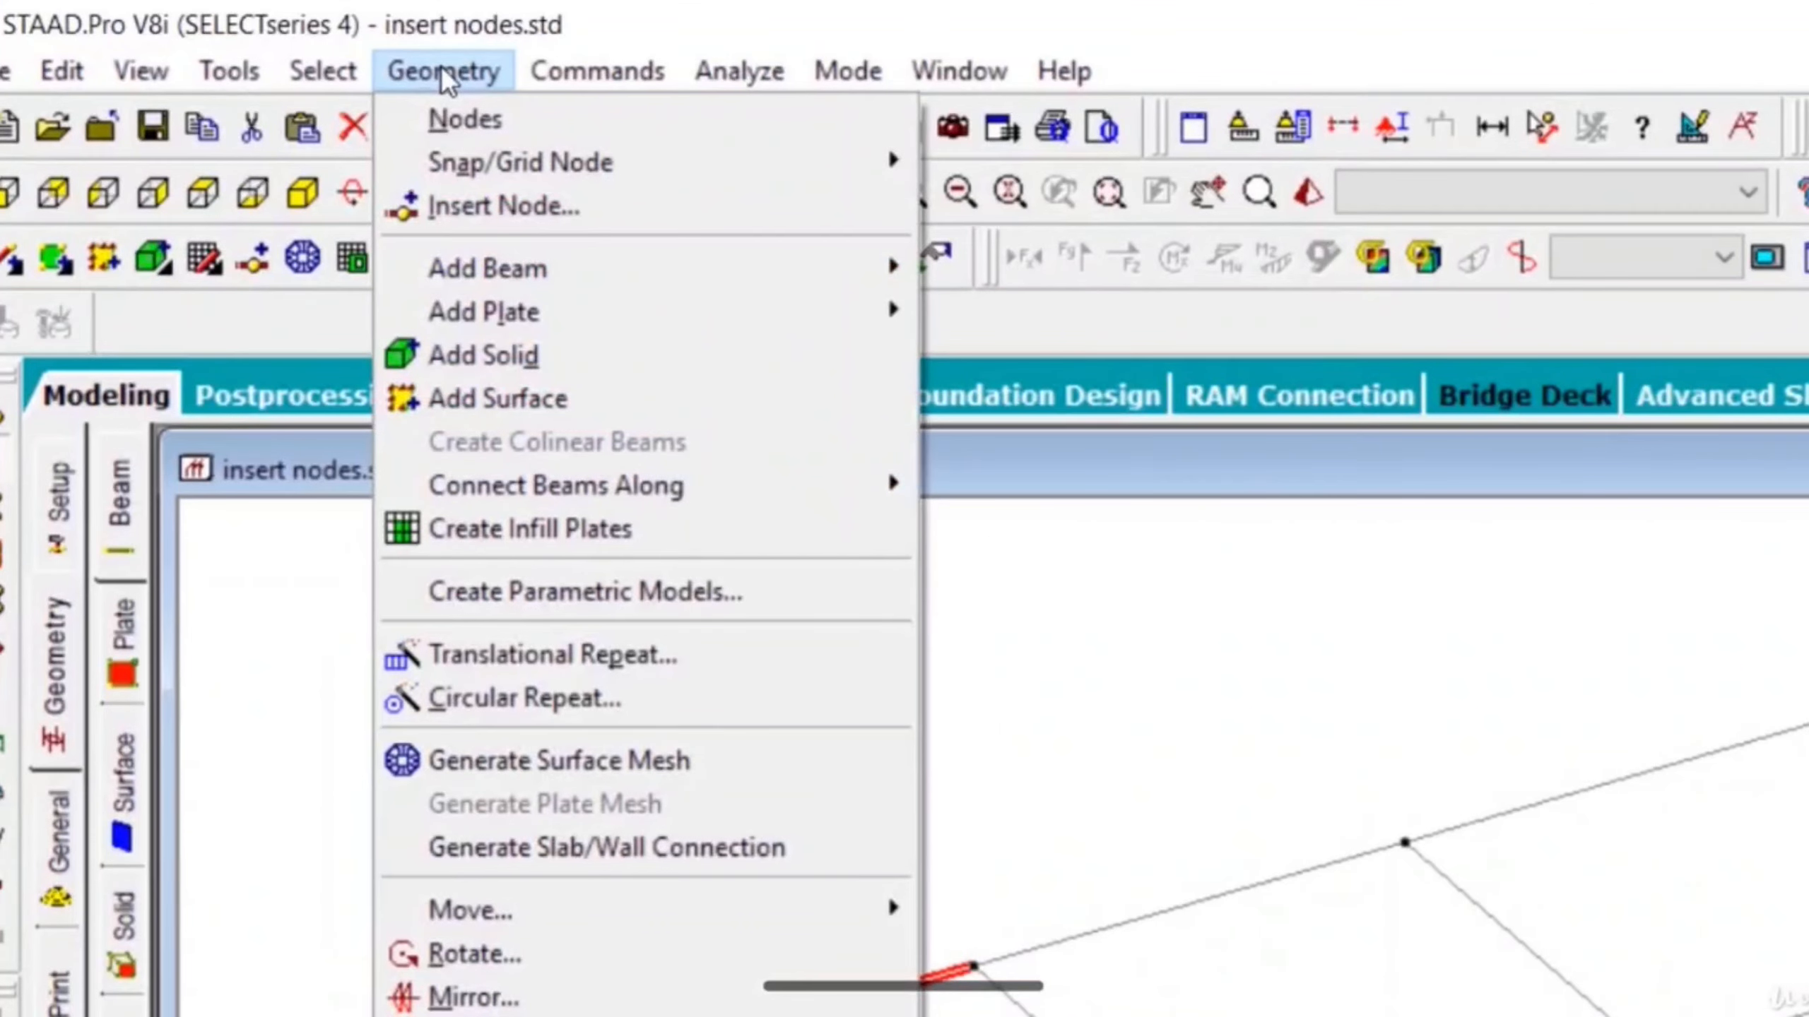
left_click(507, 208)
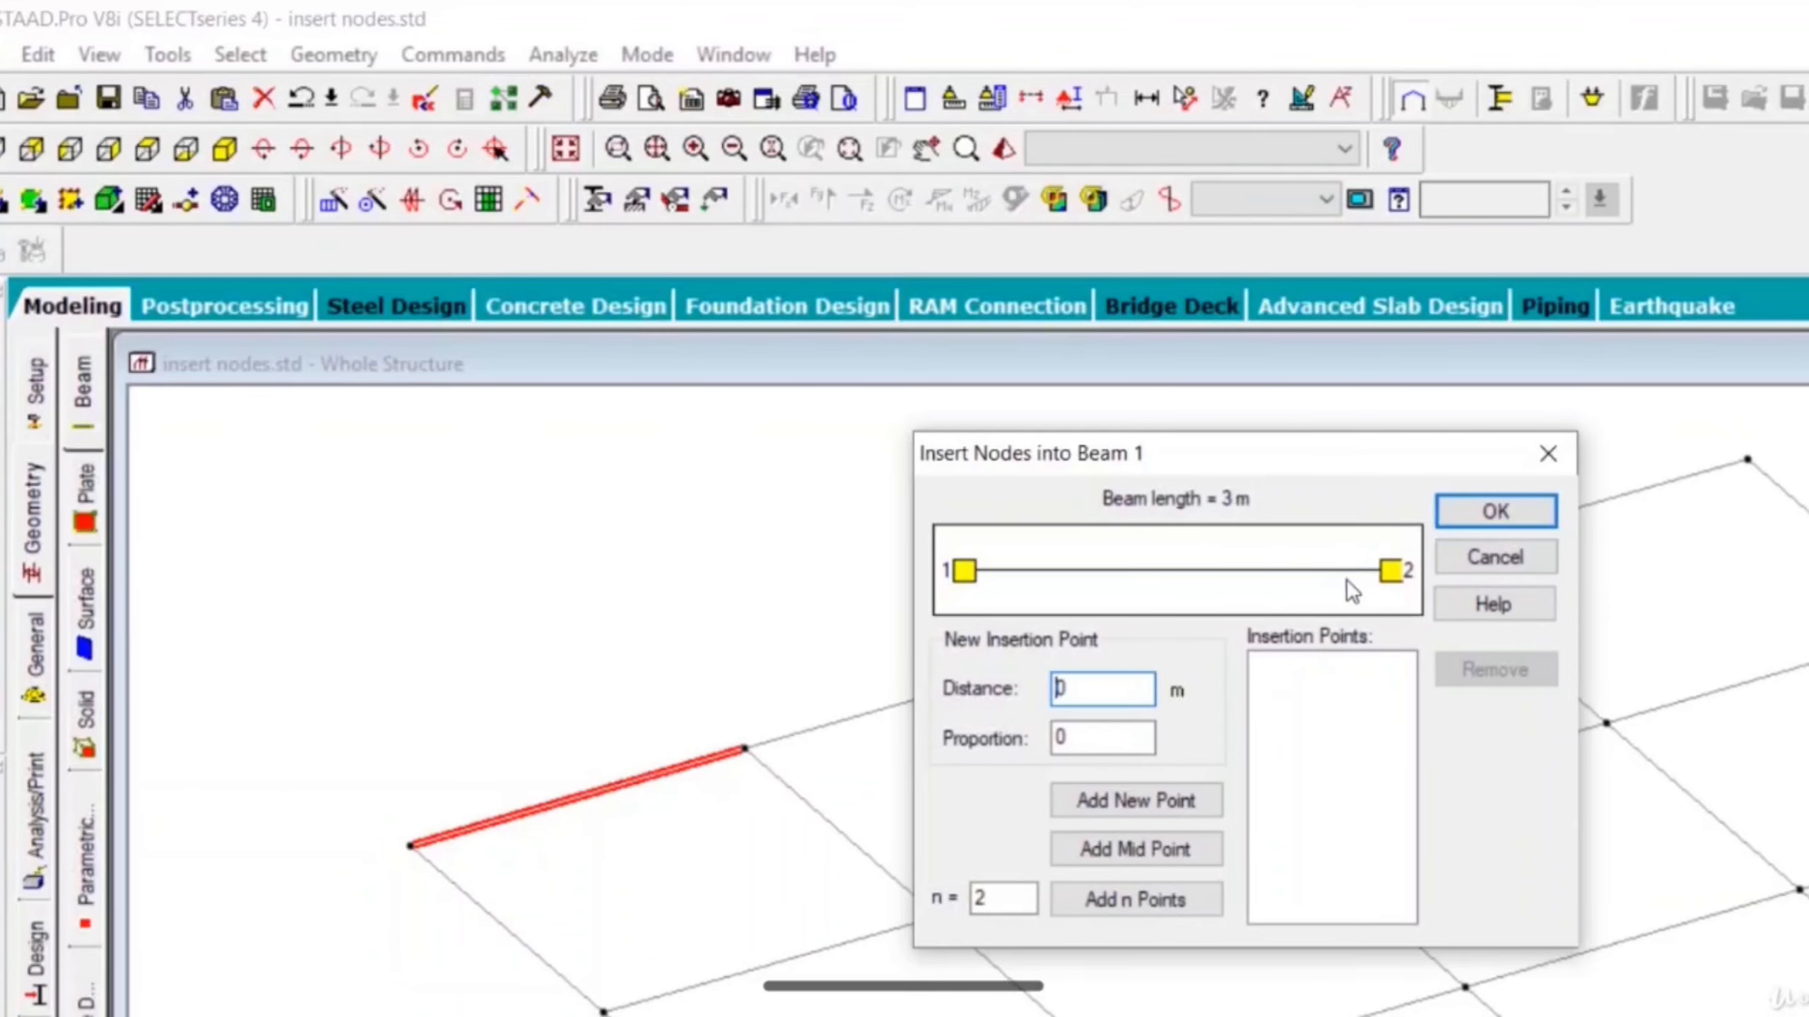
left_click(1500, 559)
left_click(641, 880)
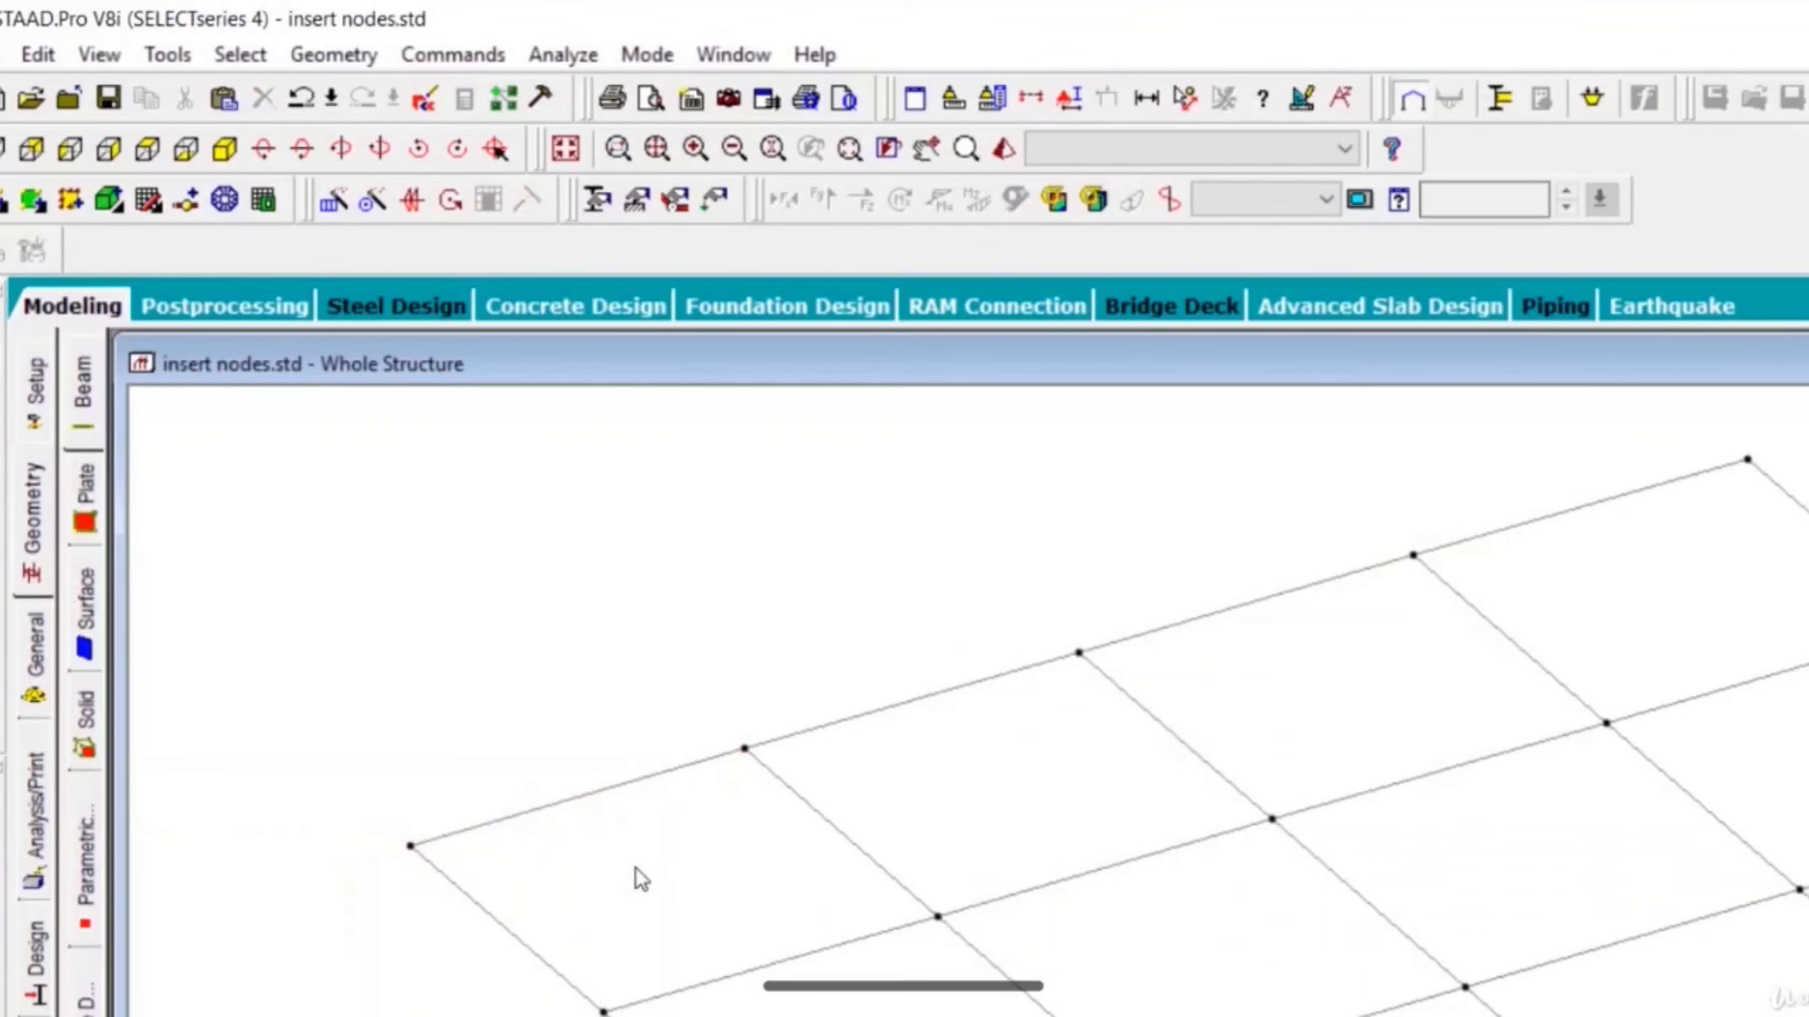
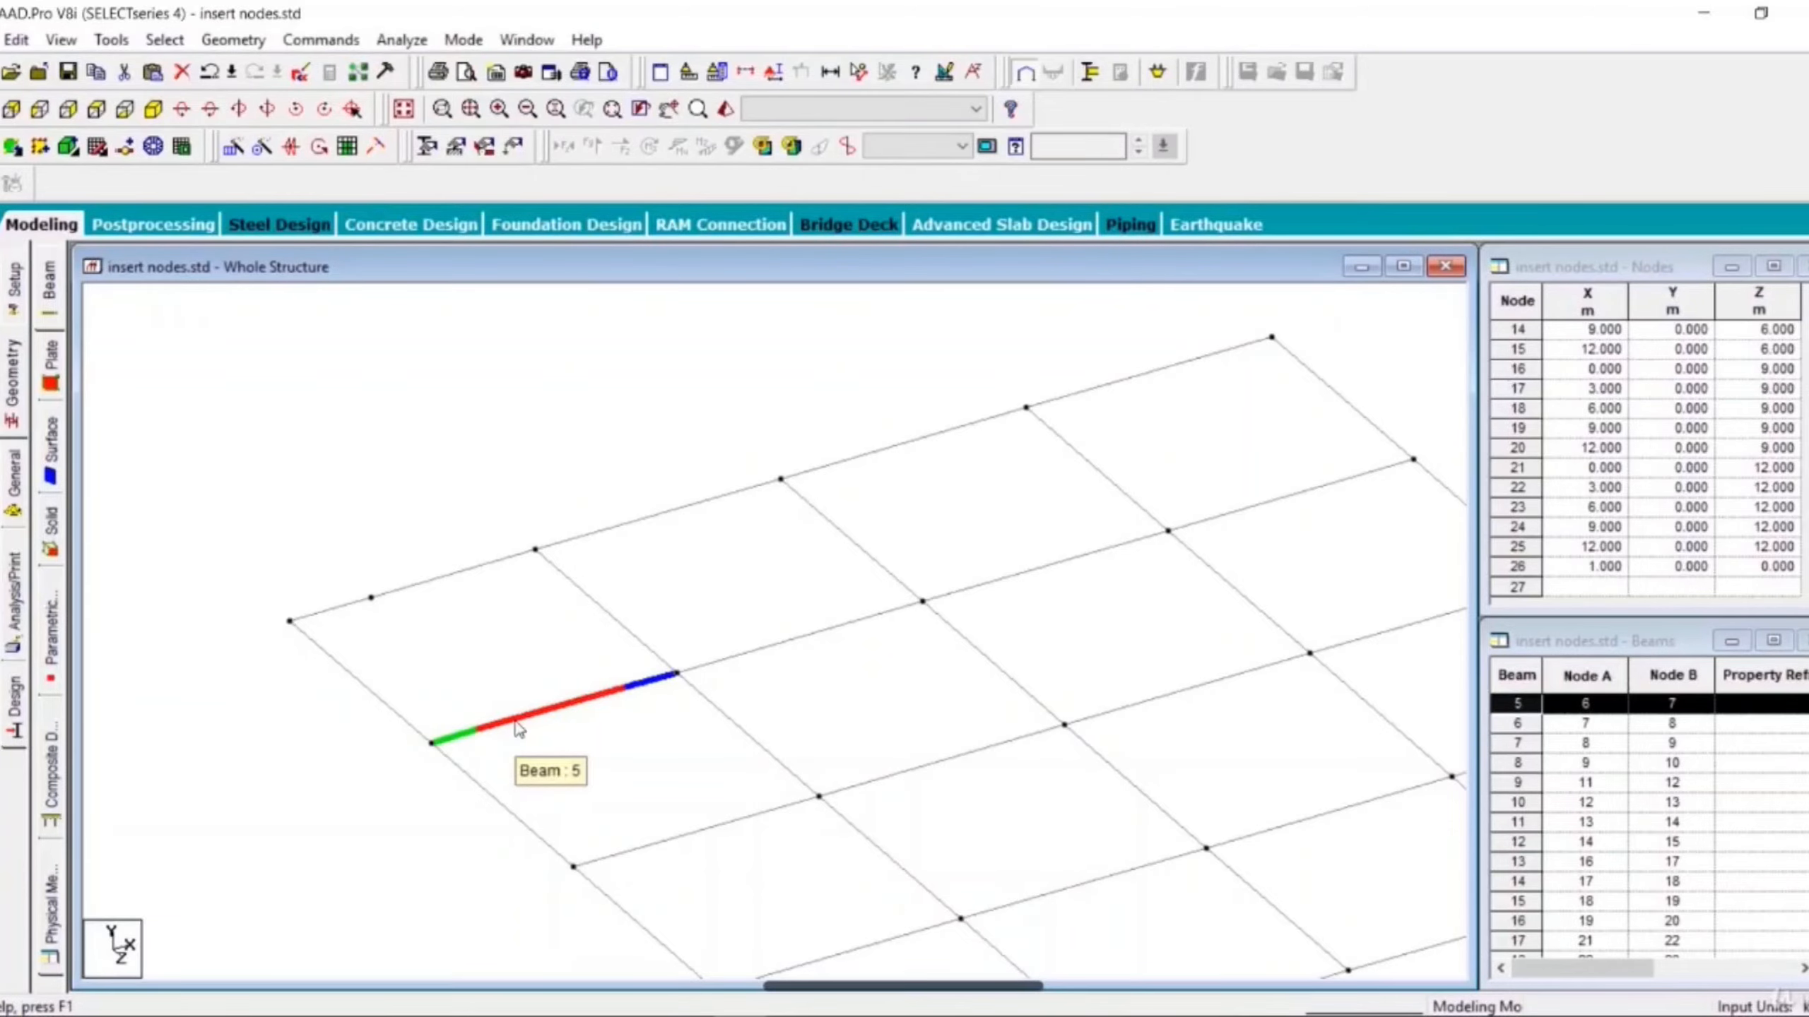
- Insert a node into beam 5 at a distance of 1 m from its start
right_click(519, 728)
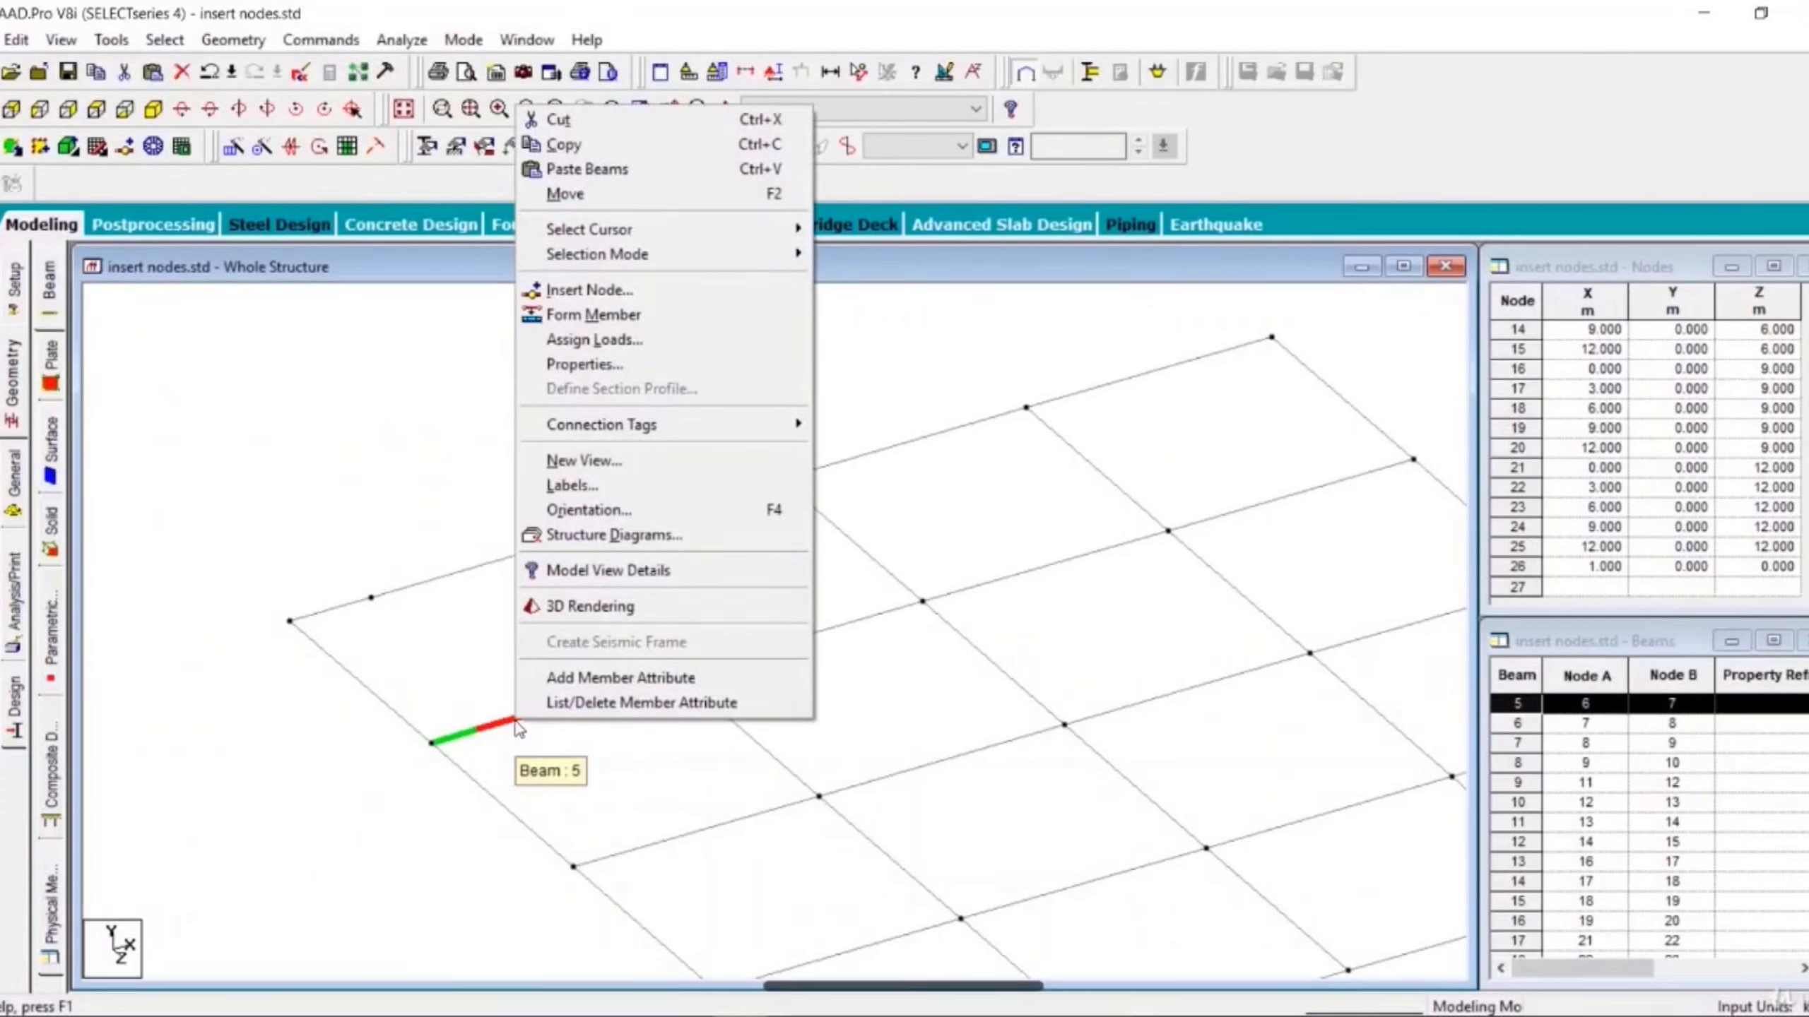
left_click(589, 292)
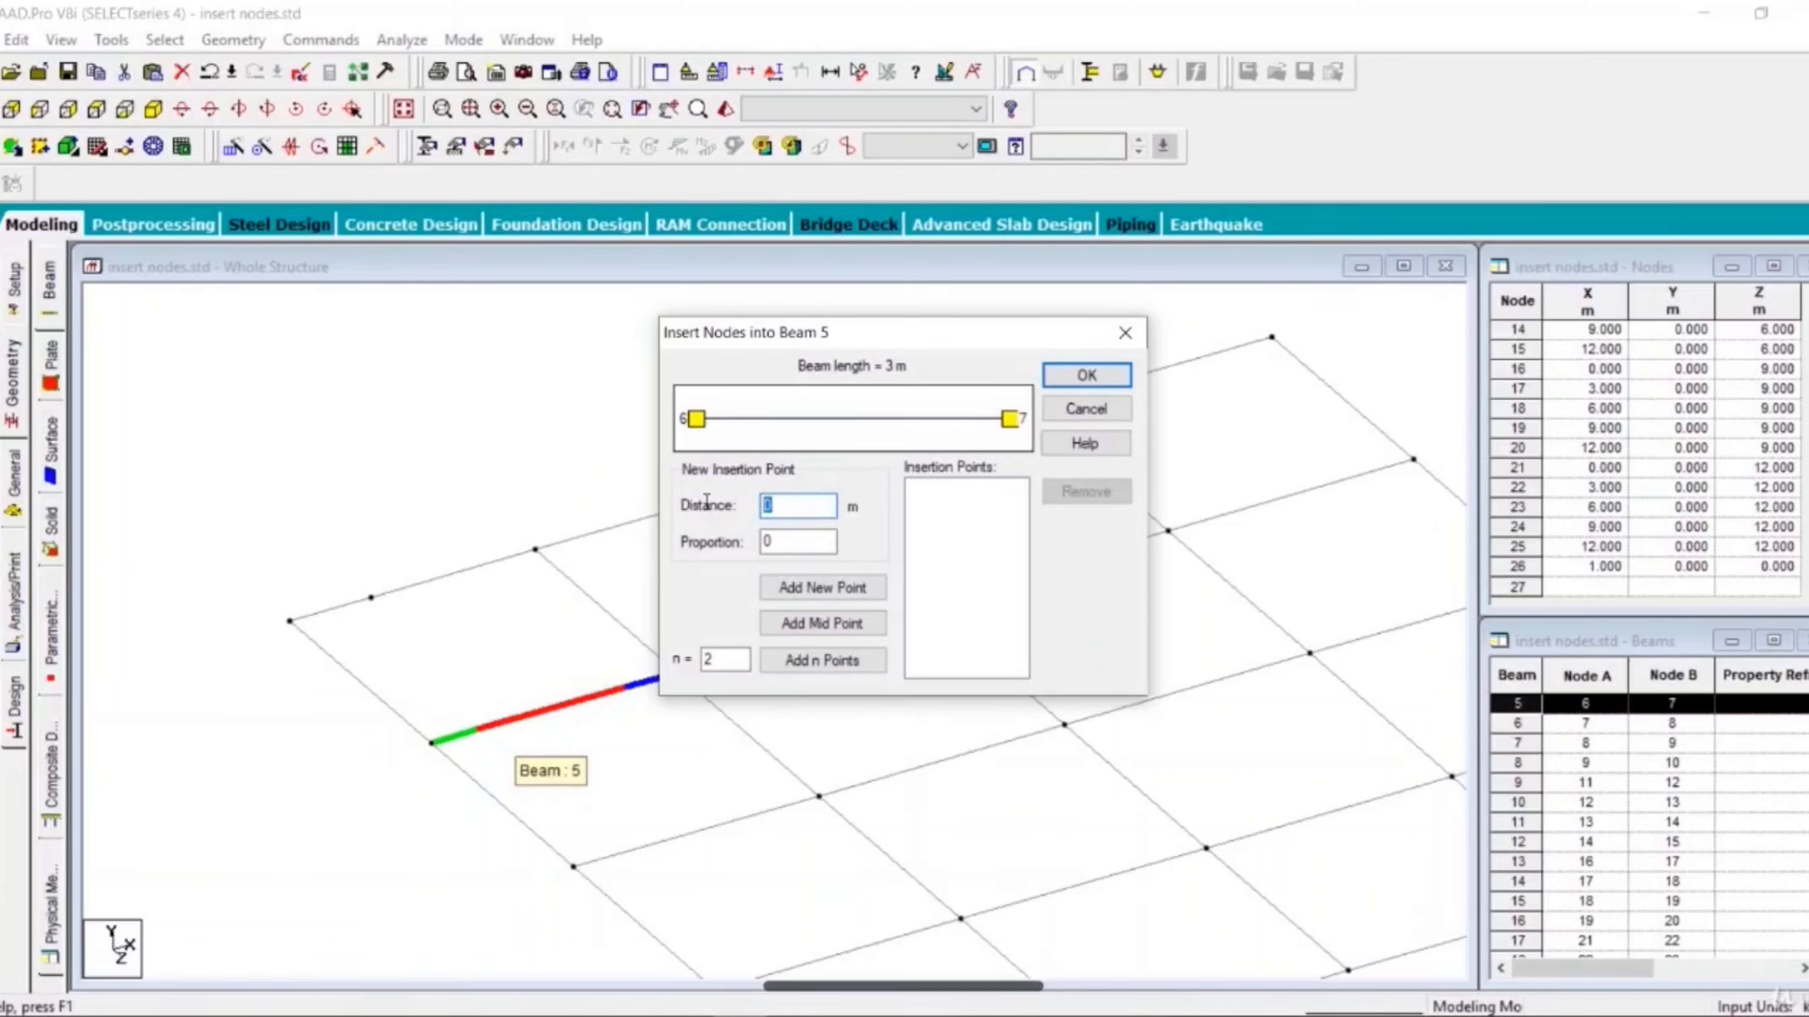
type("1")
left_click(867, 593)
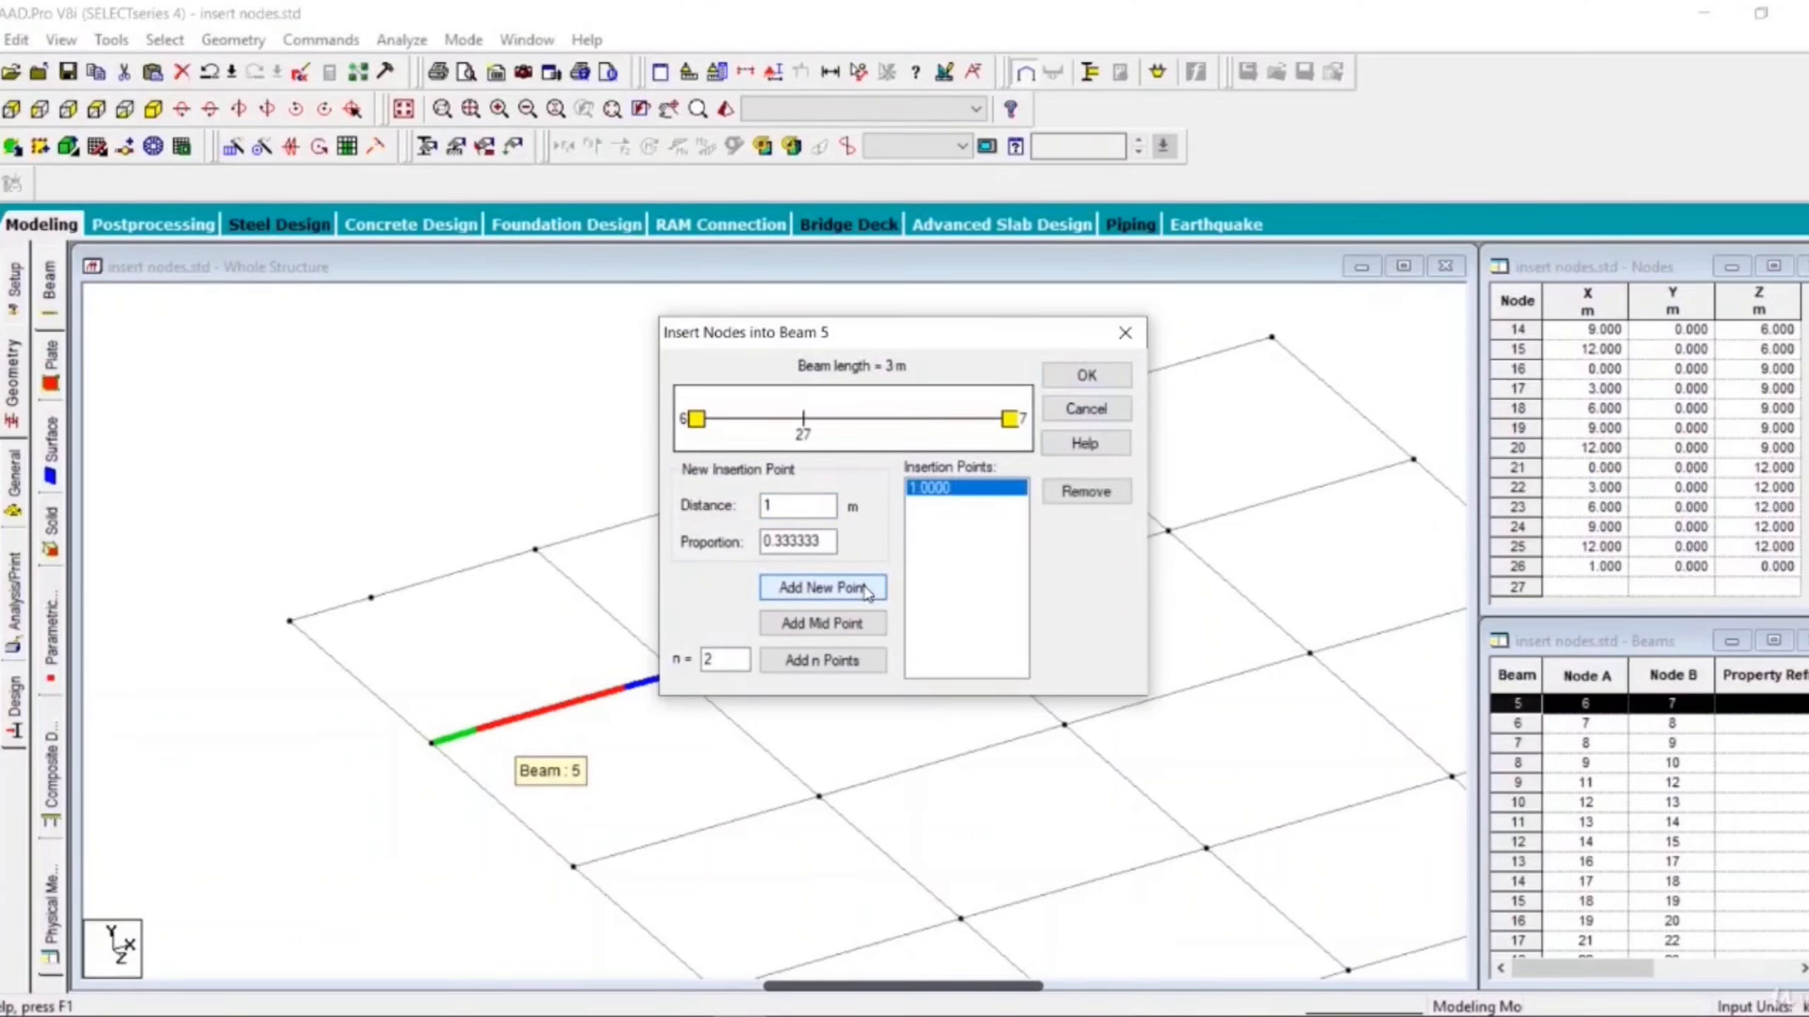
left_click(1070, 376)
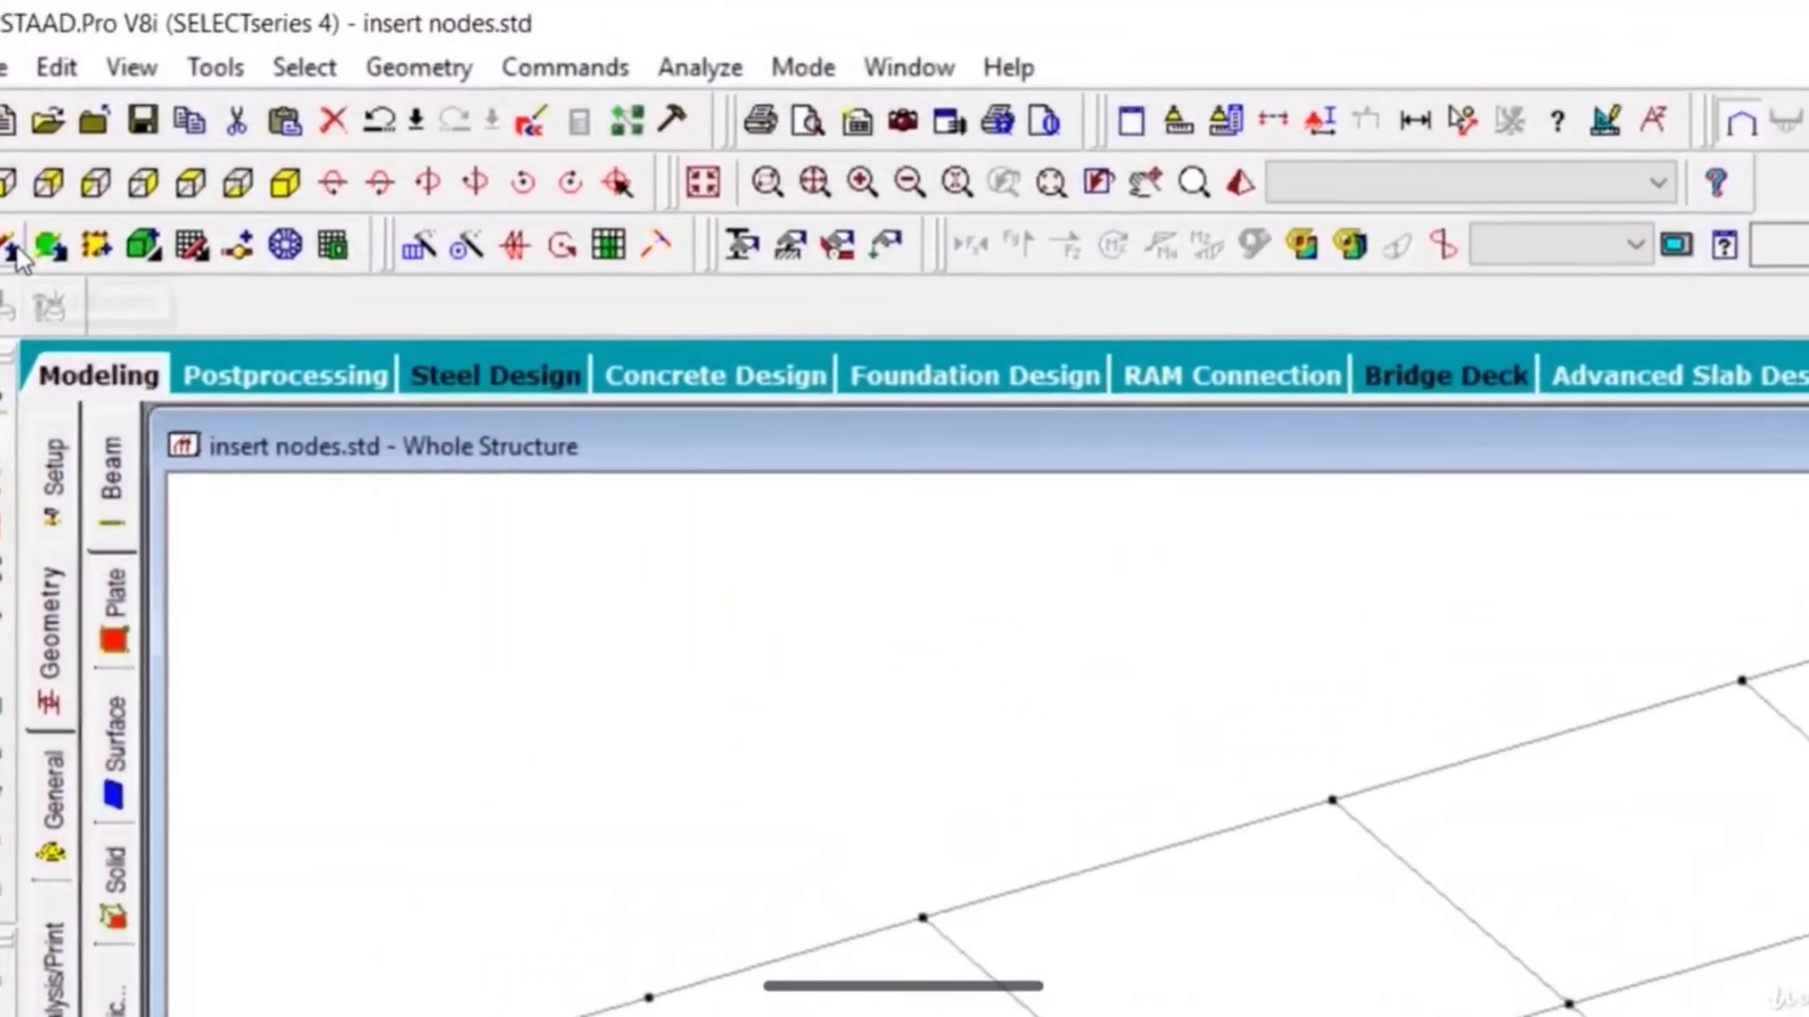
- Add a beam from the edge node at 1 m to the new node on beam 5, and save the model
left_click(13, 251)
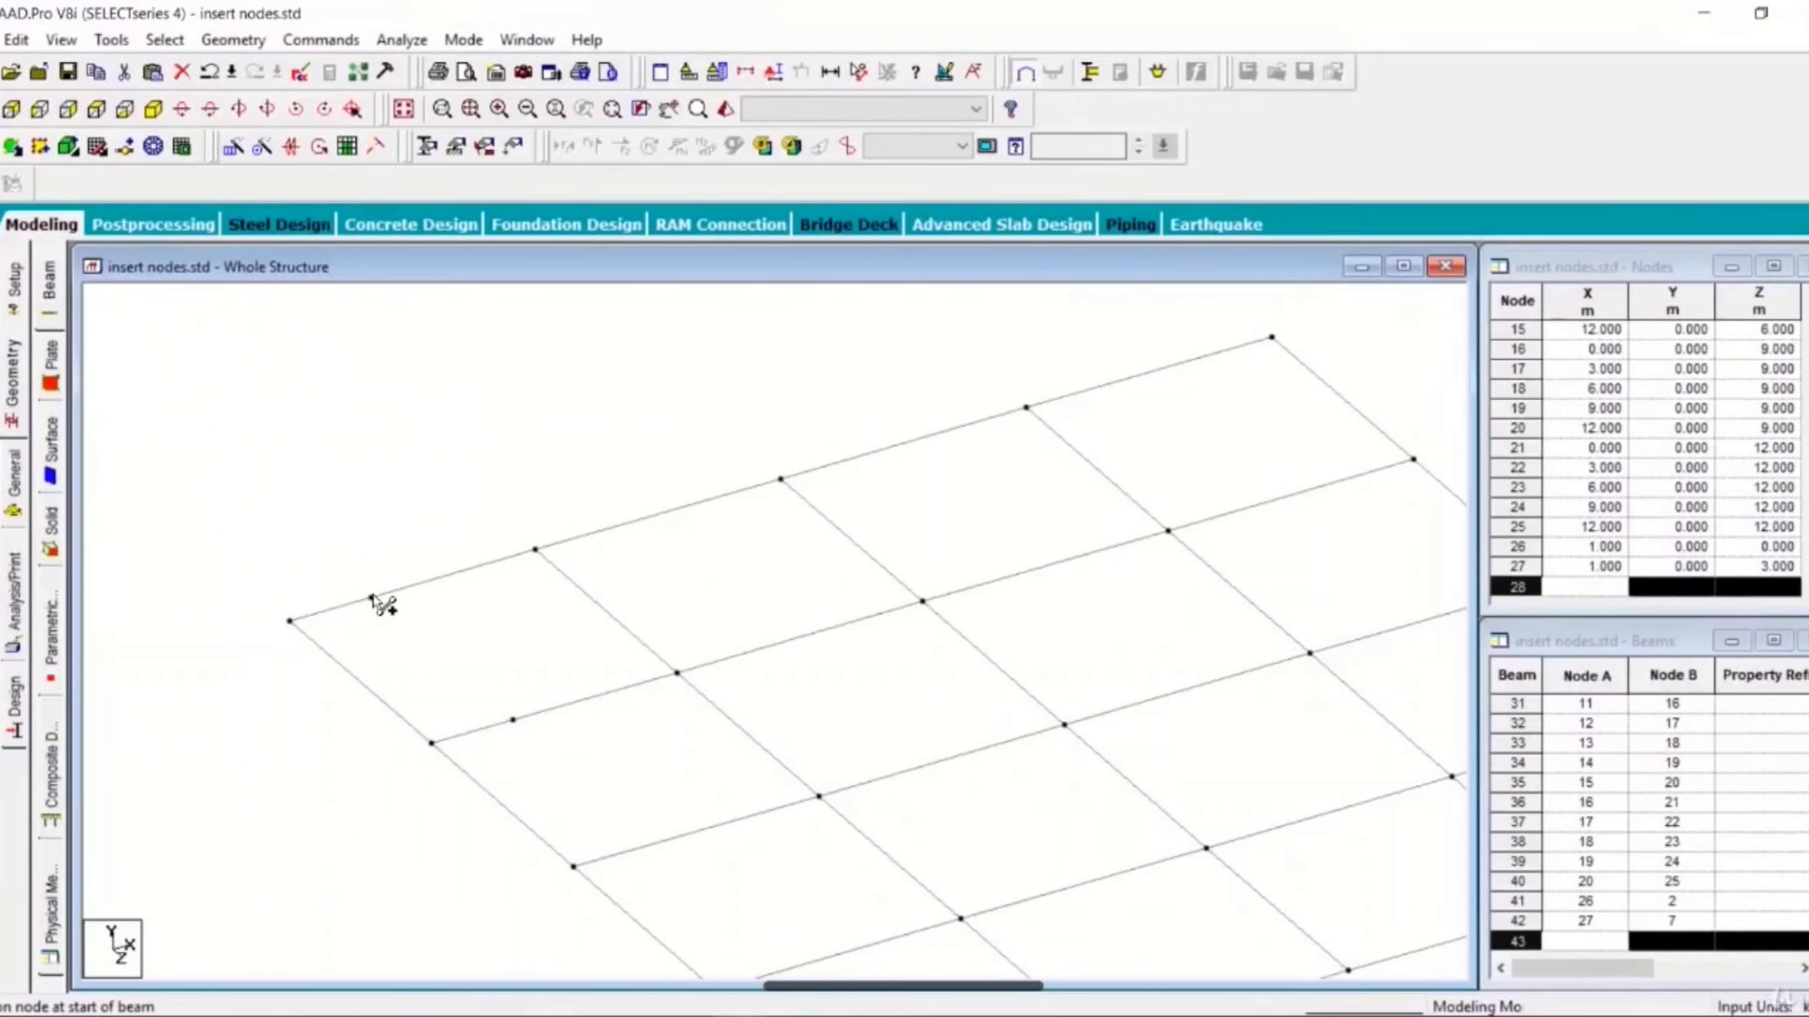
left_click(371, 597)
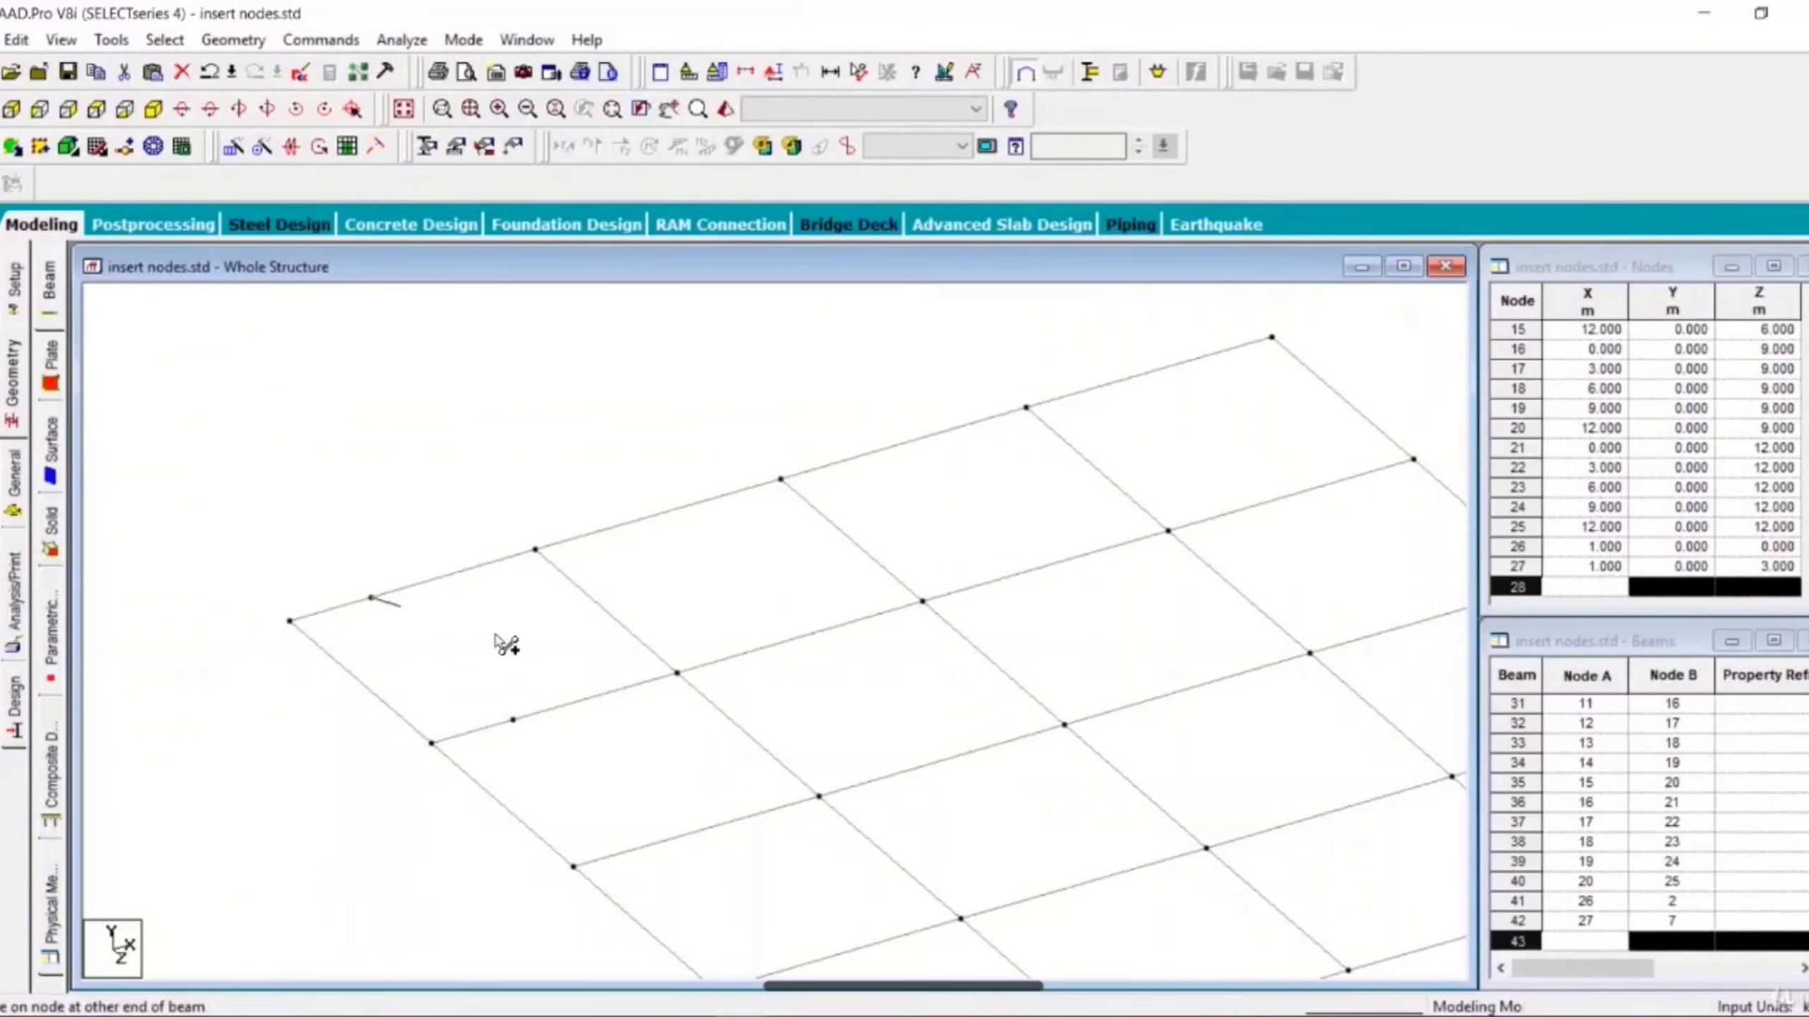
left_click(513, 719)
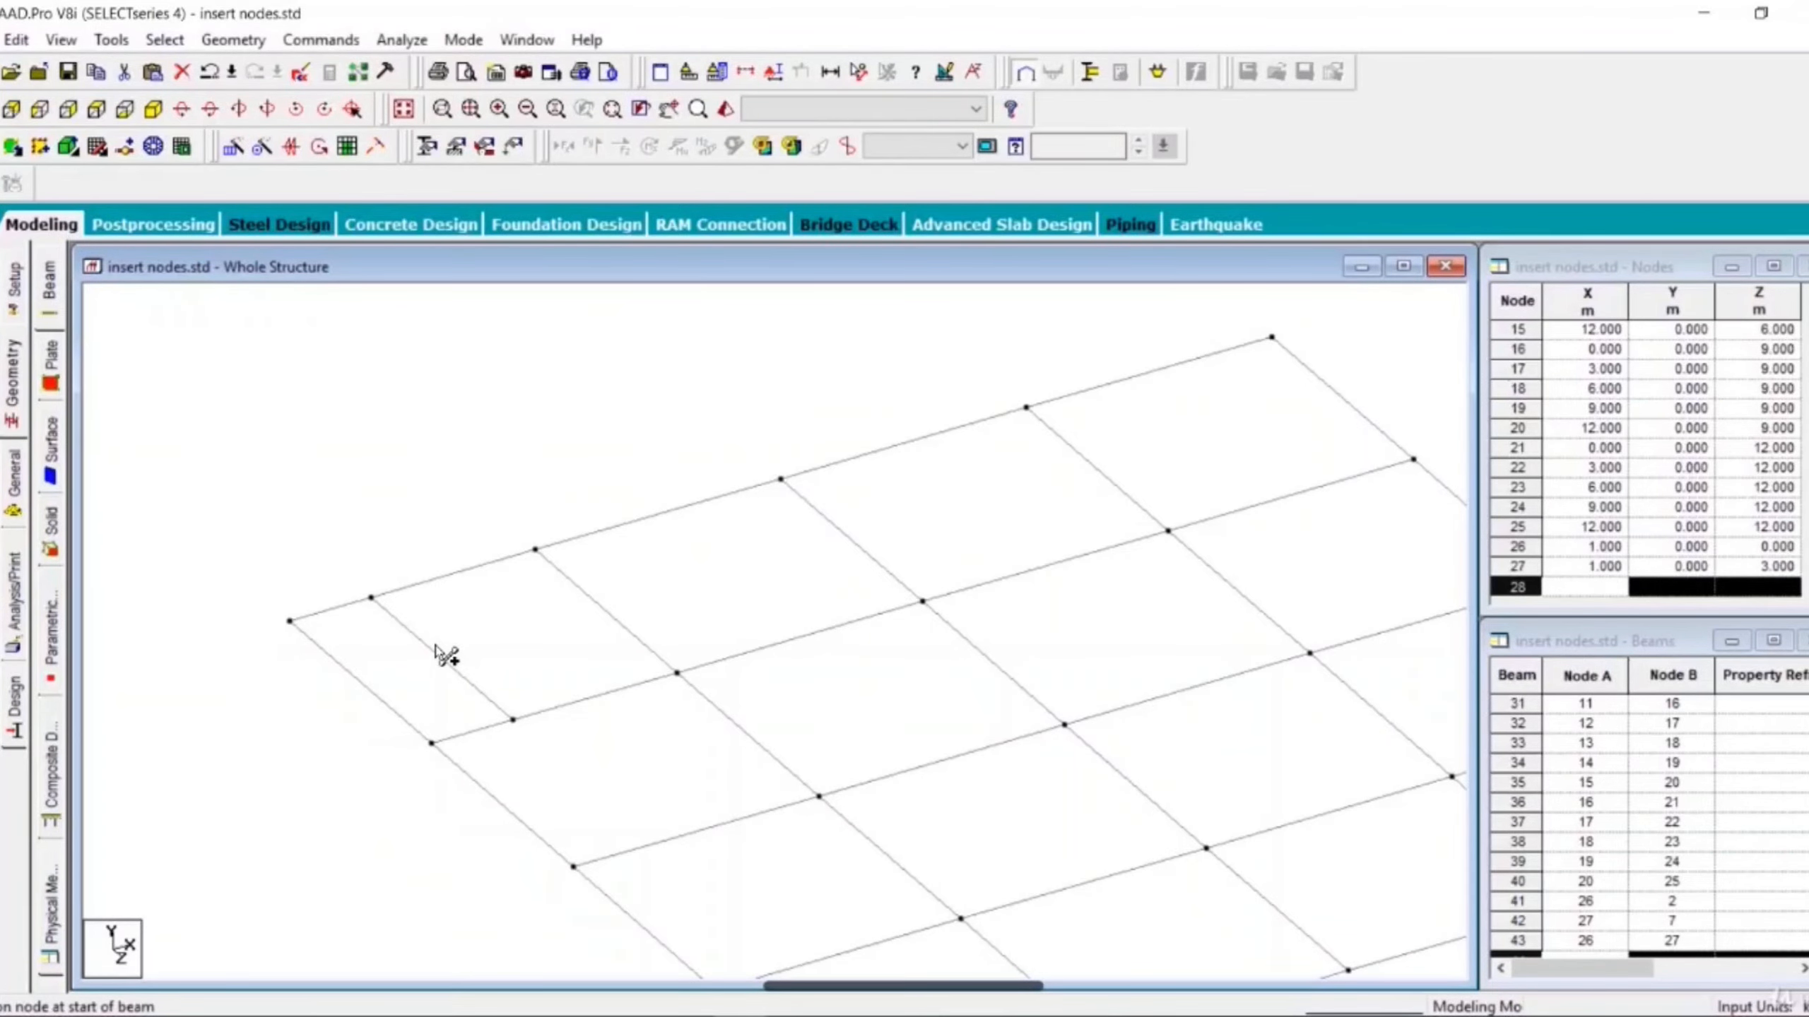
middle_click_drag(844, 525, 668, 588)
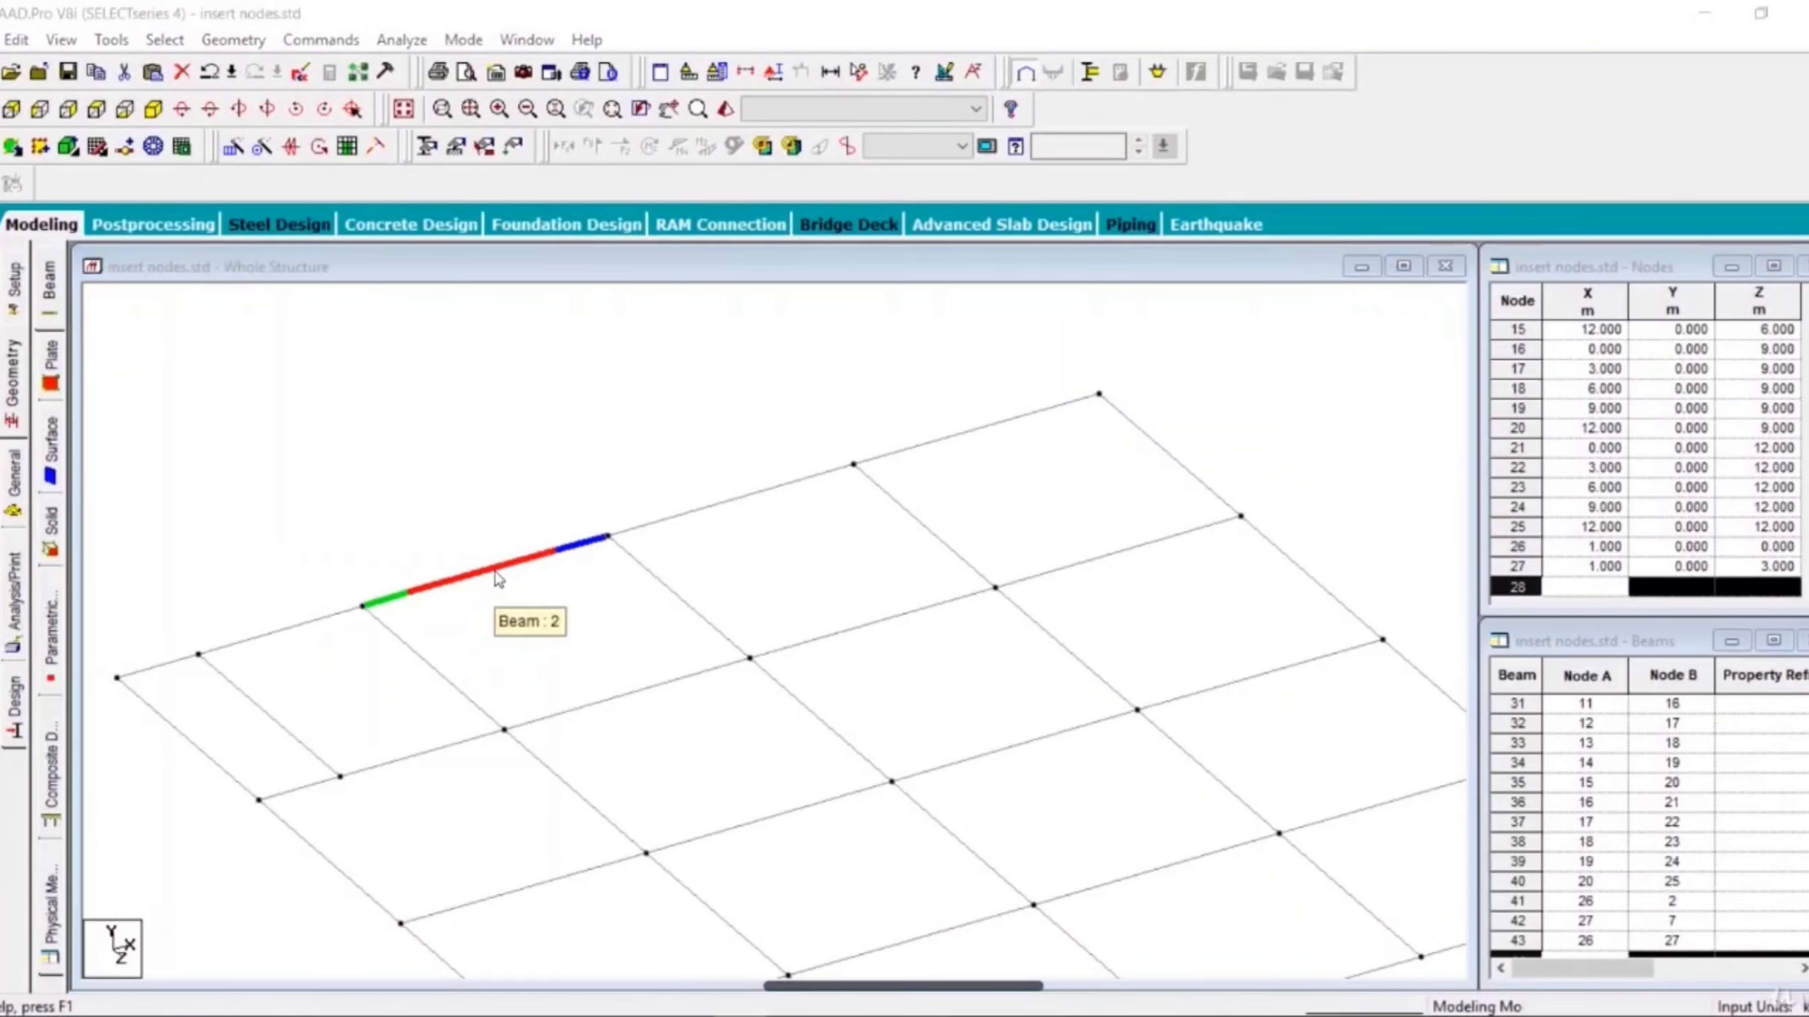
left_click(899, 574)
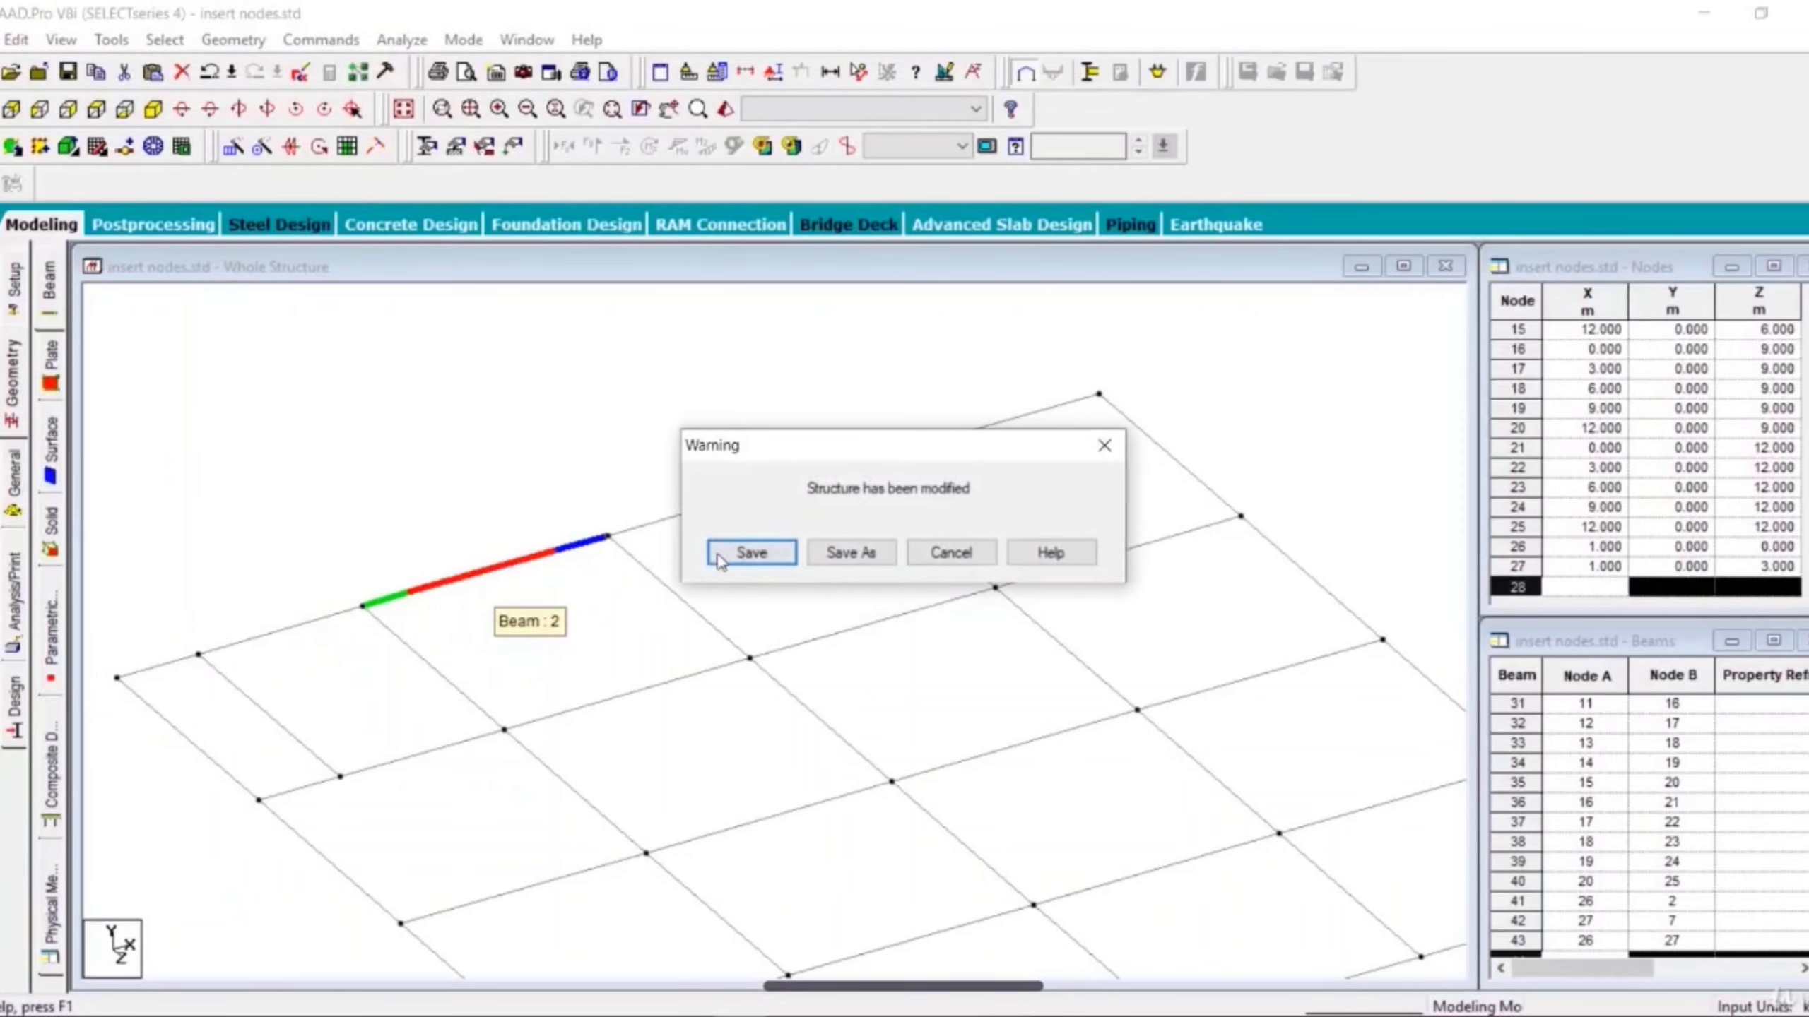
left_click(740, 554)
- Insert a node at the midpoint of beam 2
left_click(489, 574)
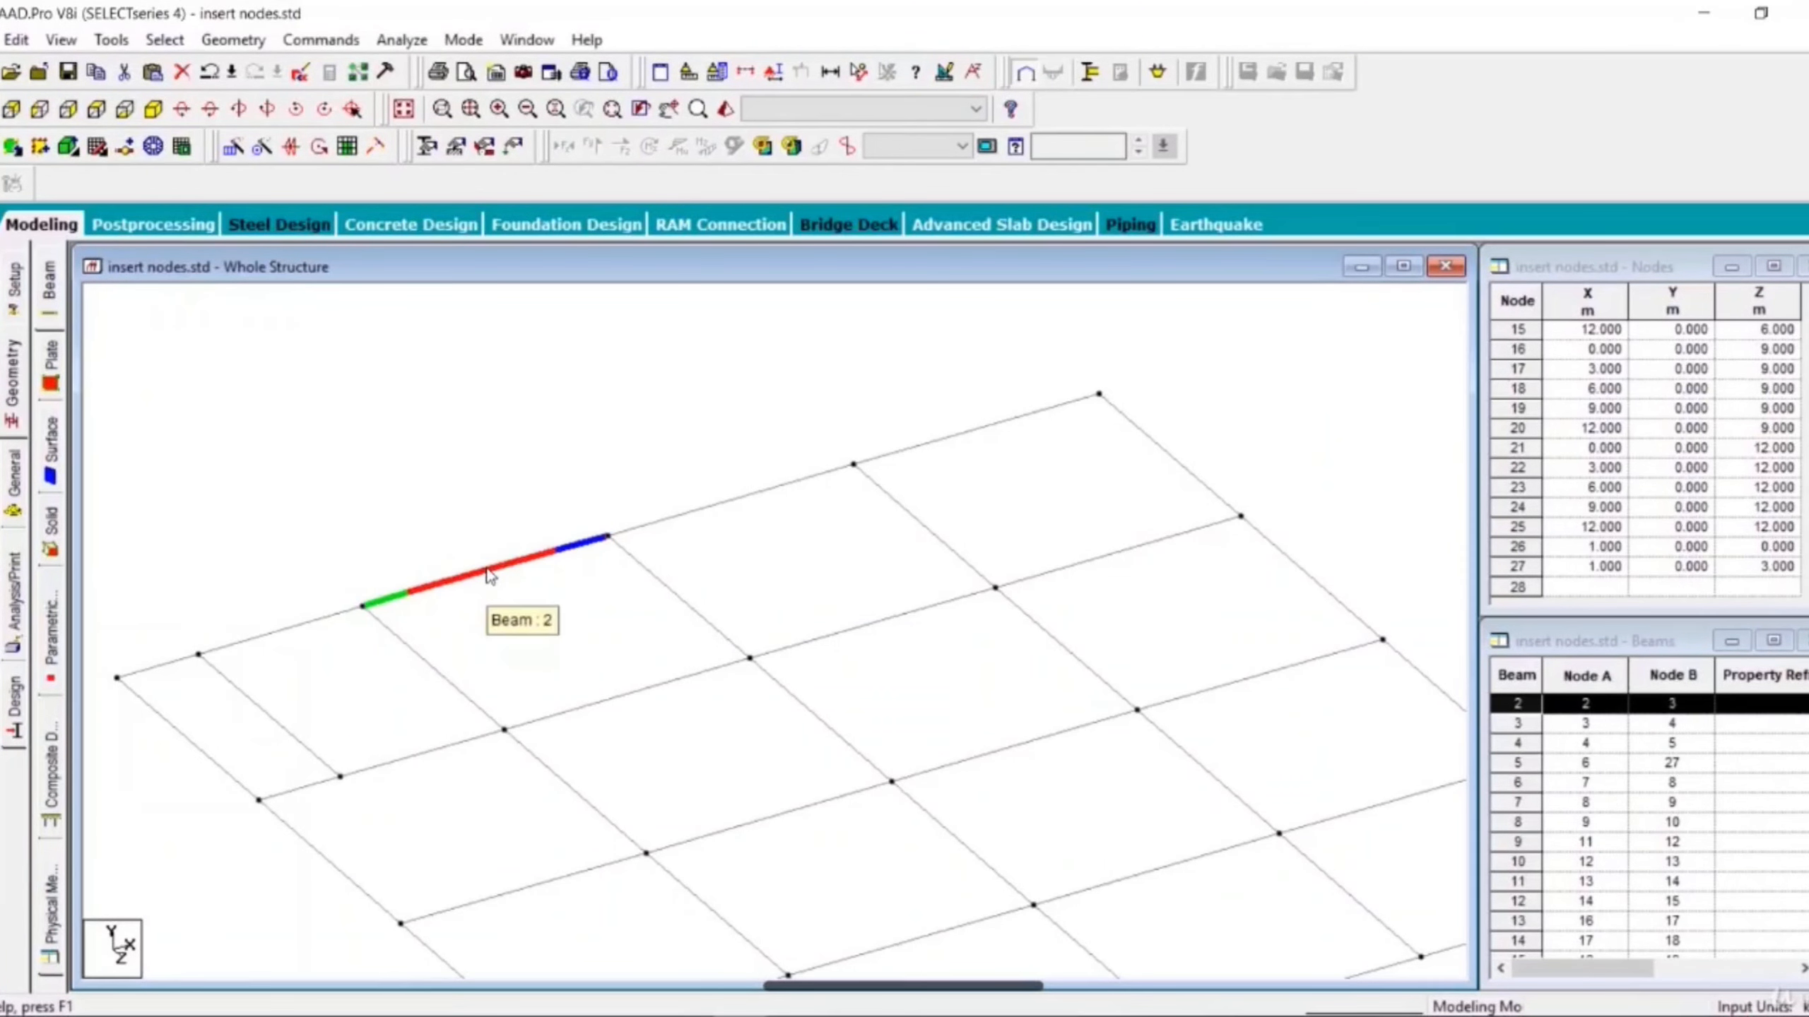
right_click(489, 573)
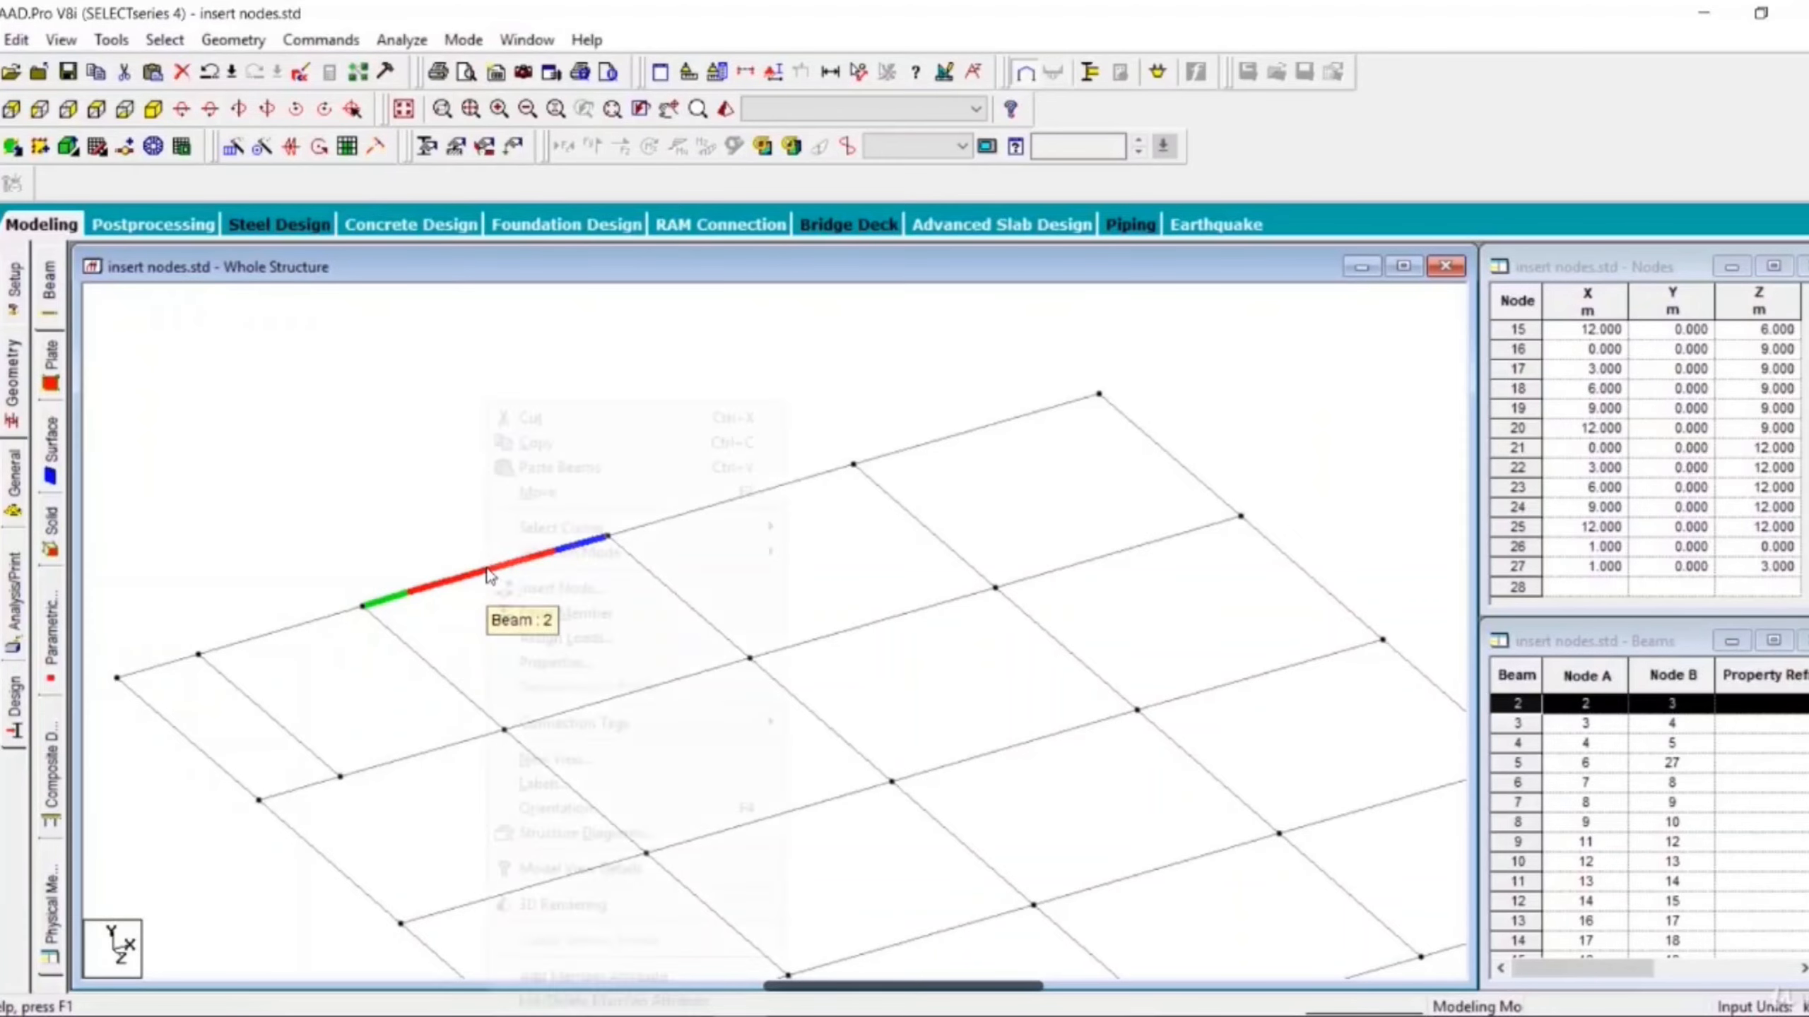
left_click(559, 588)
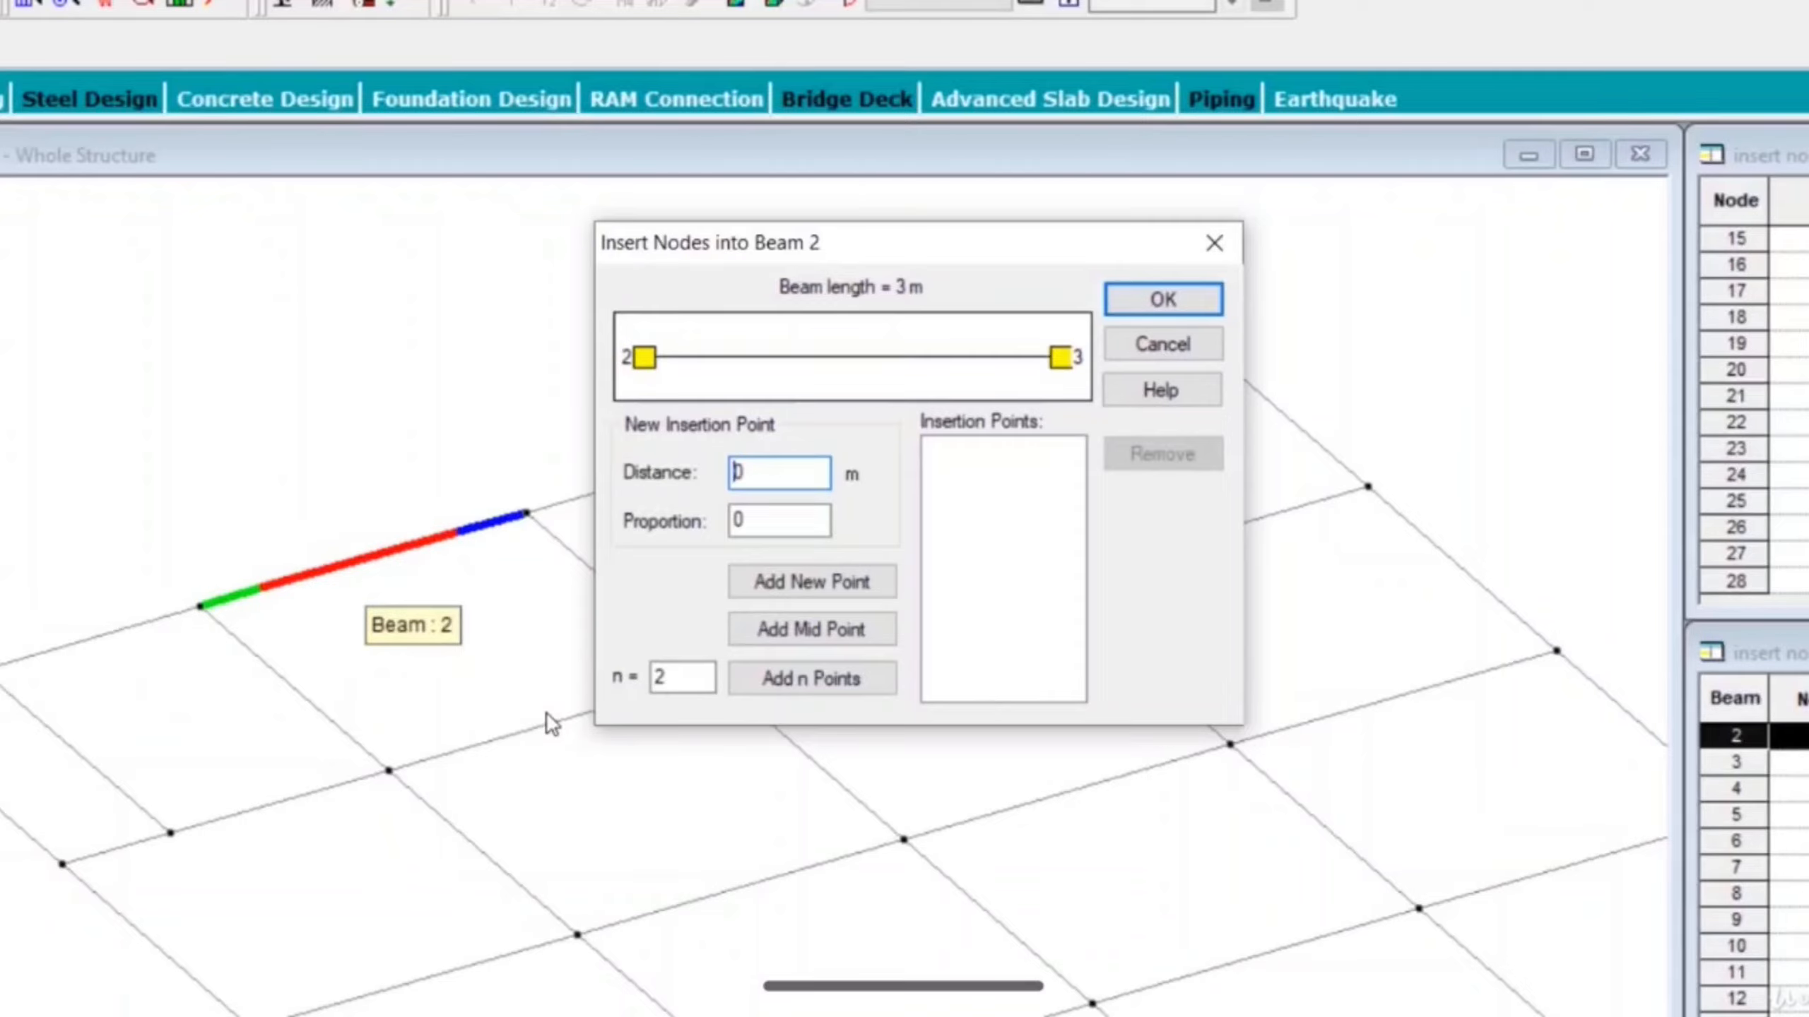
left_click(788, 622)
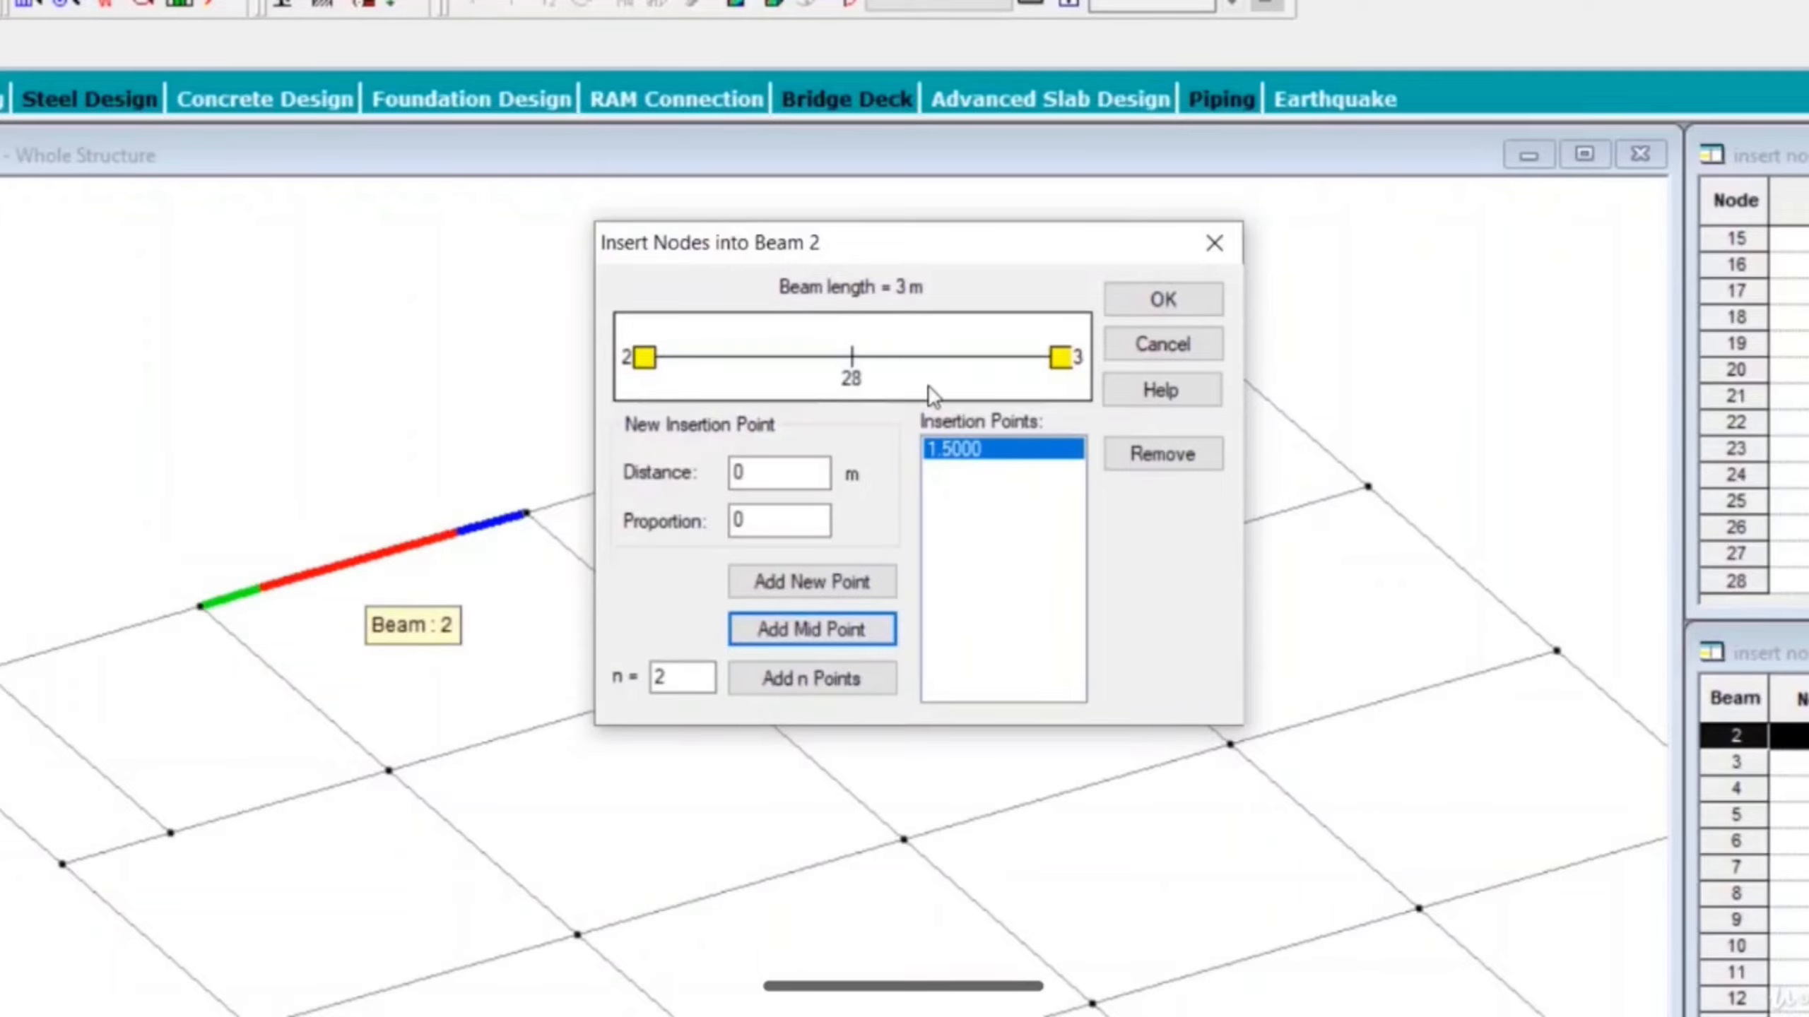
left_click(1156, 305)
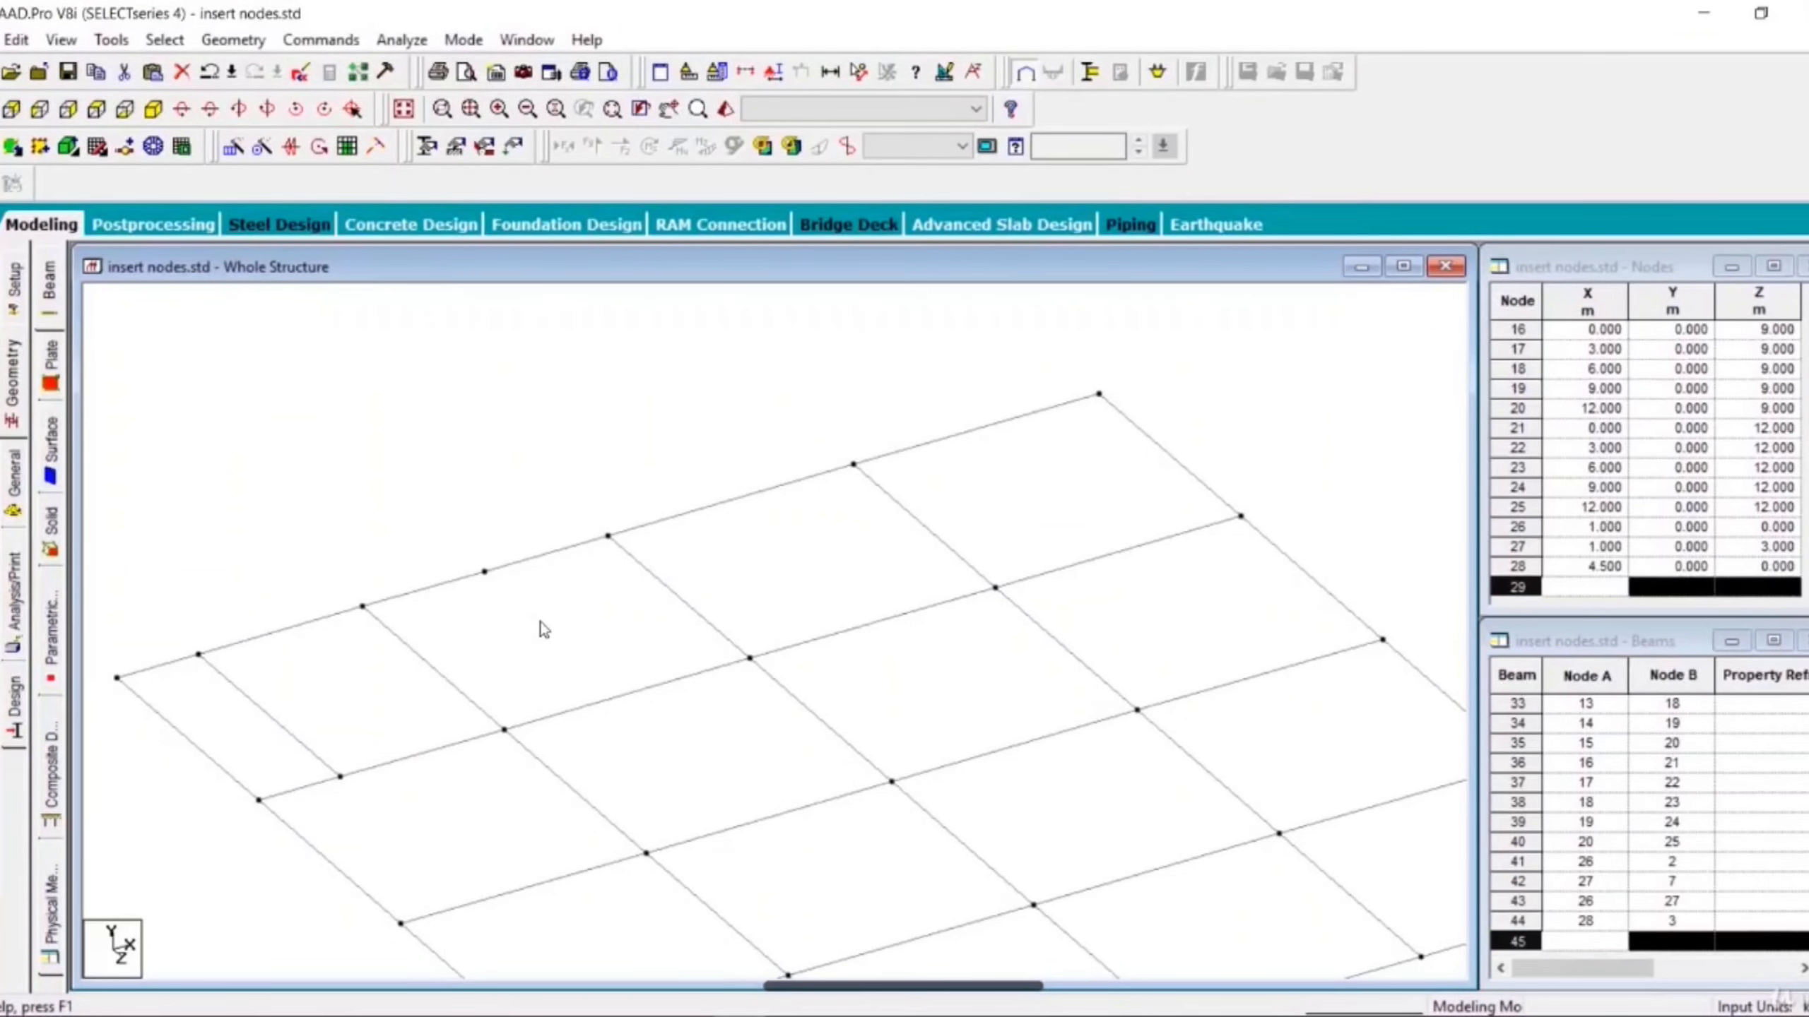
- Merge beams 2 and 44 back into a single member, keeping beam number 2
left_click_drag(540, 620, 433, 580)
left_click(446, 588)
left_click(527, 564)
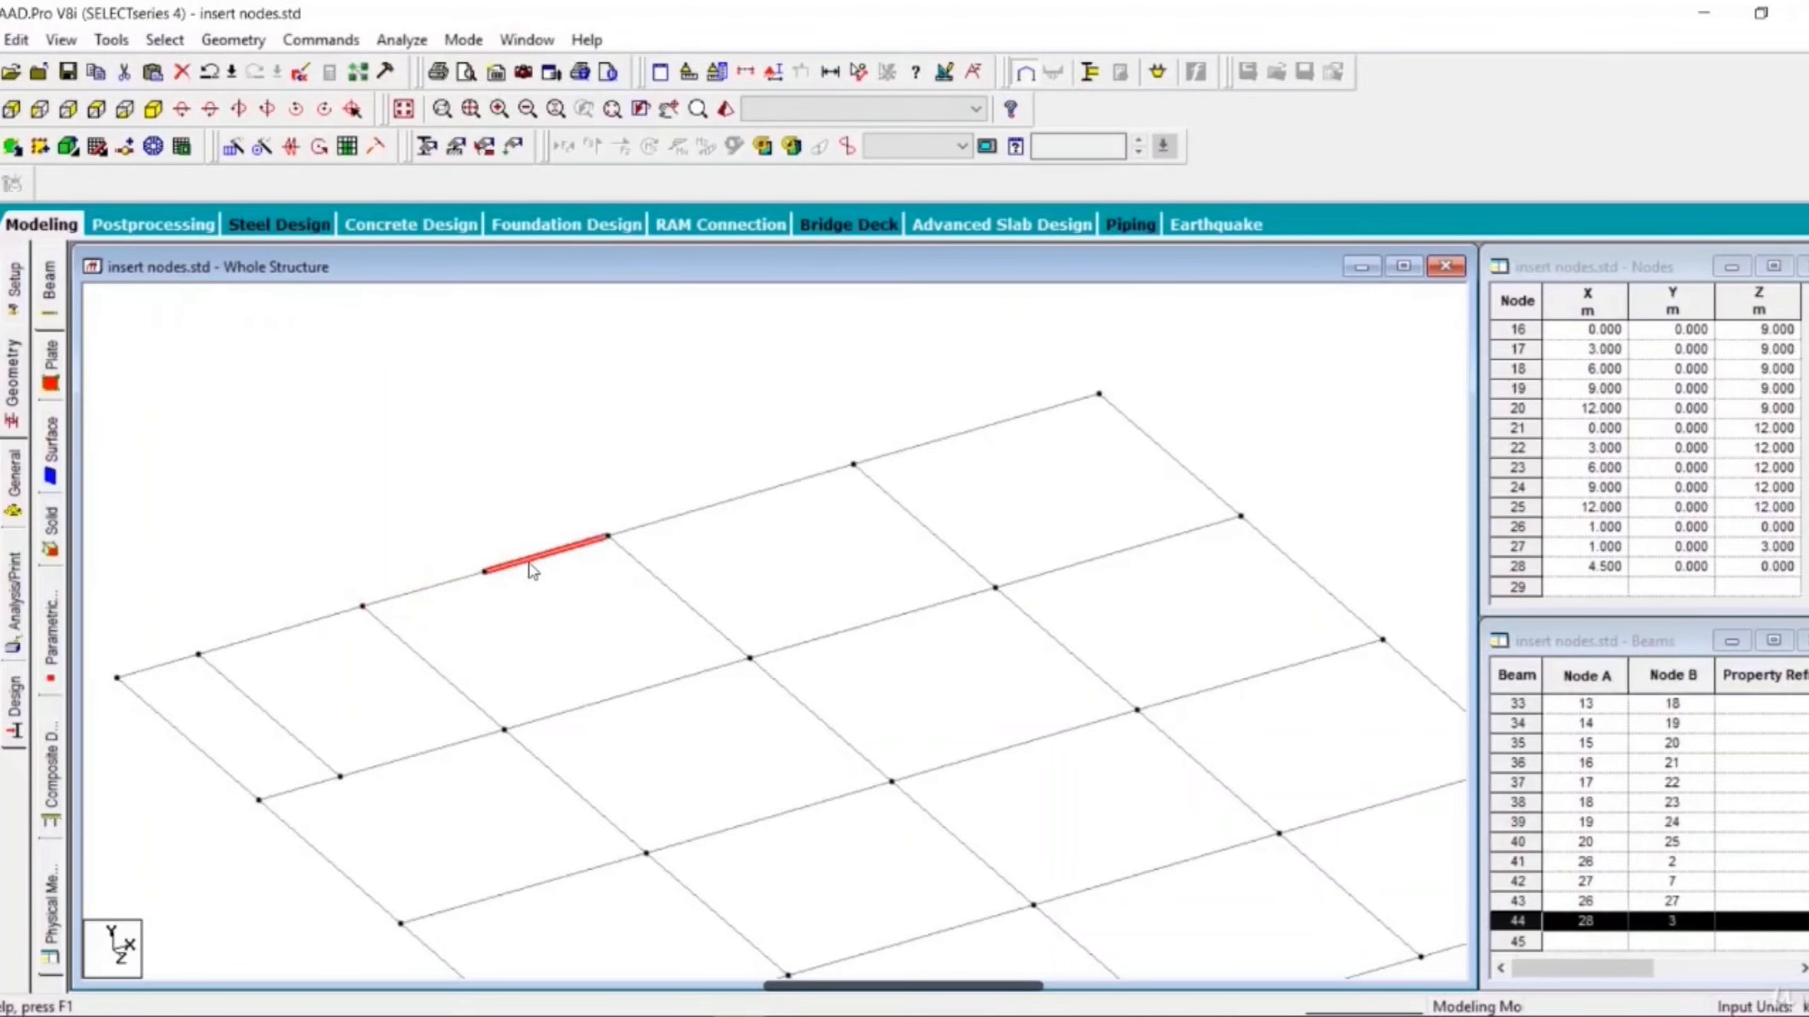
left_click(515, 676)
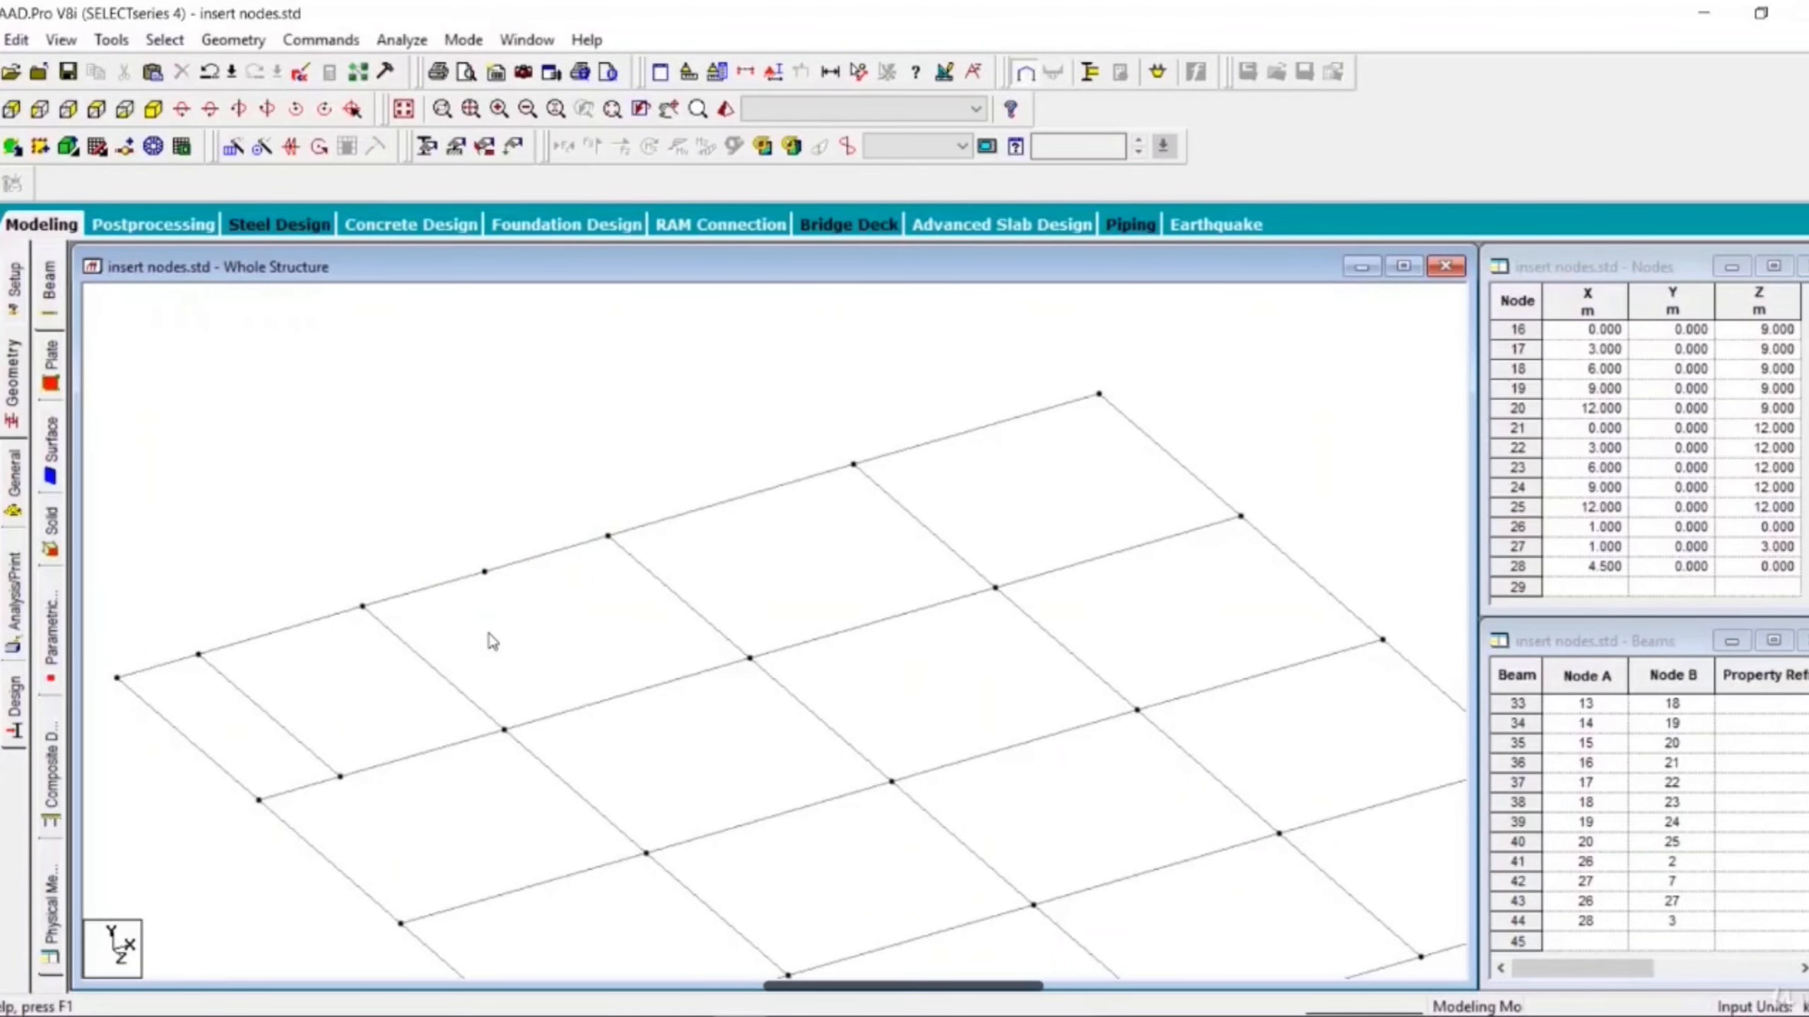
left_click(537, 563)
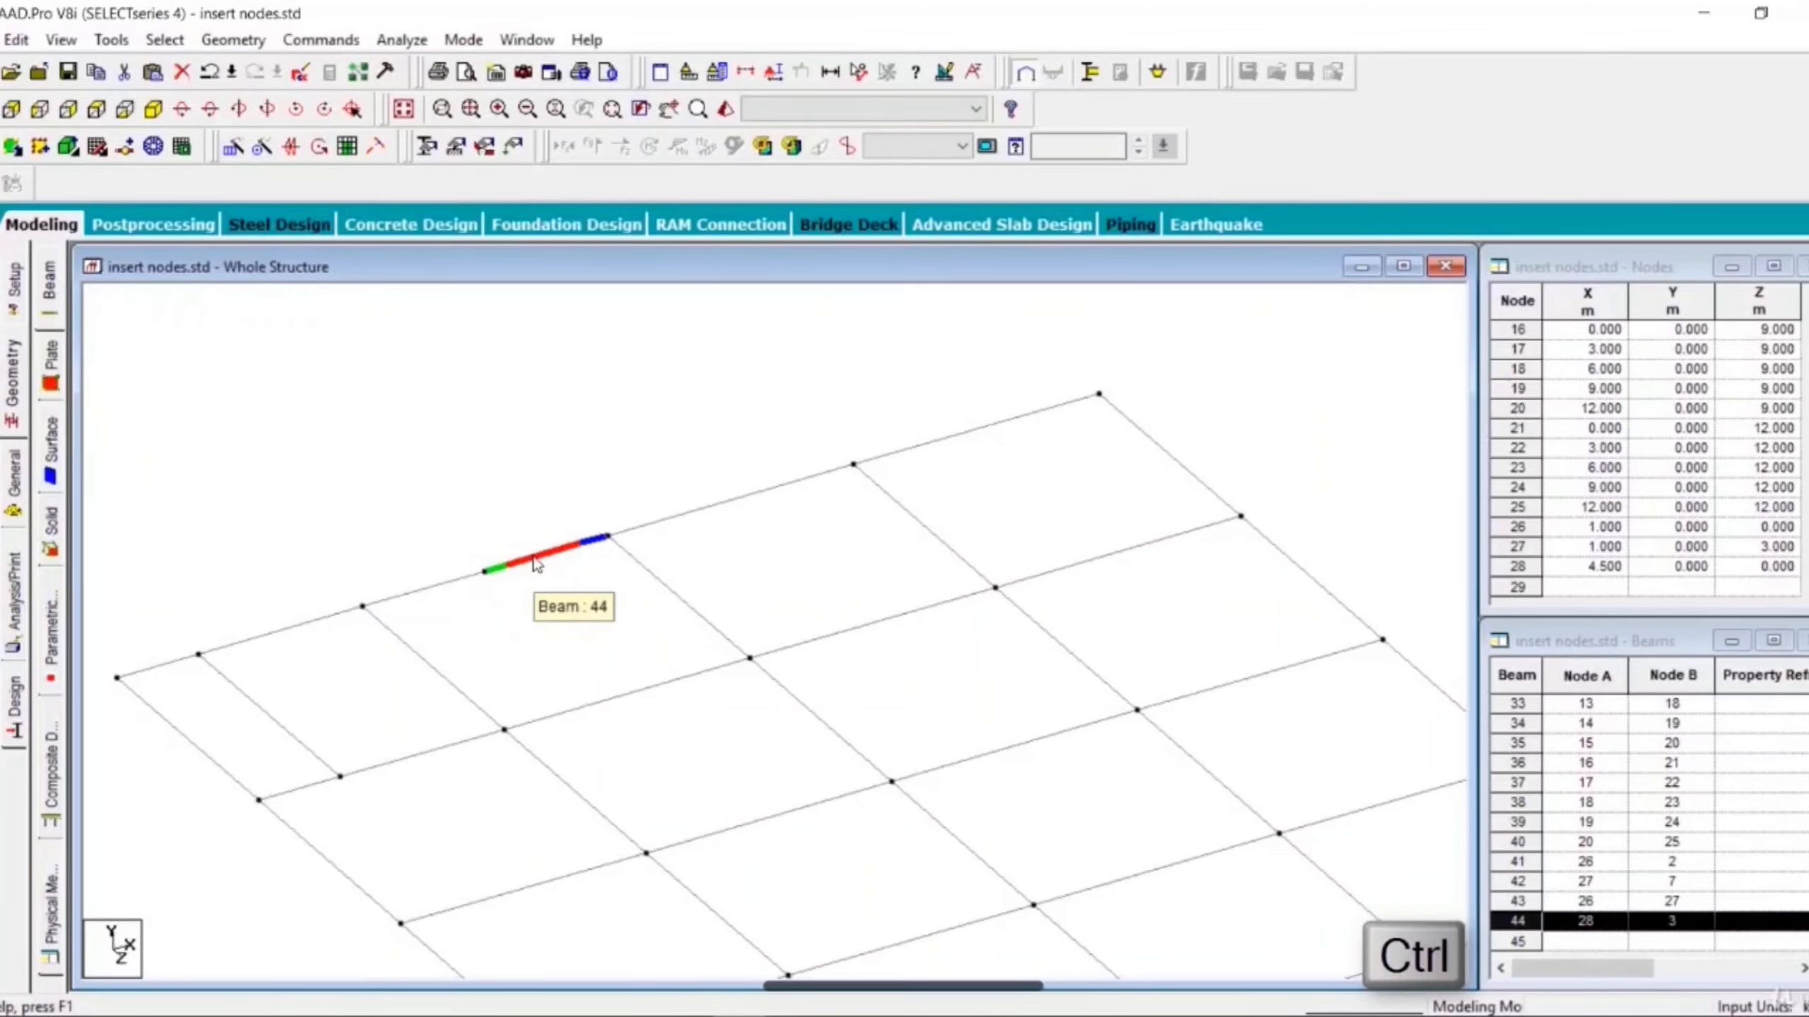
left_click(427, 597, "ctrl")
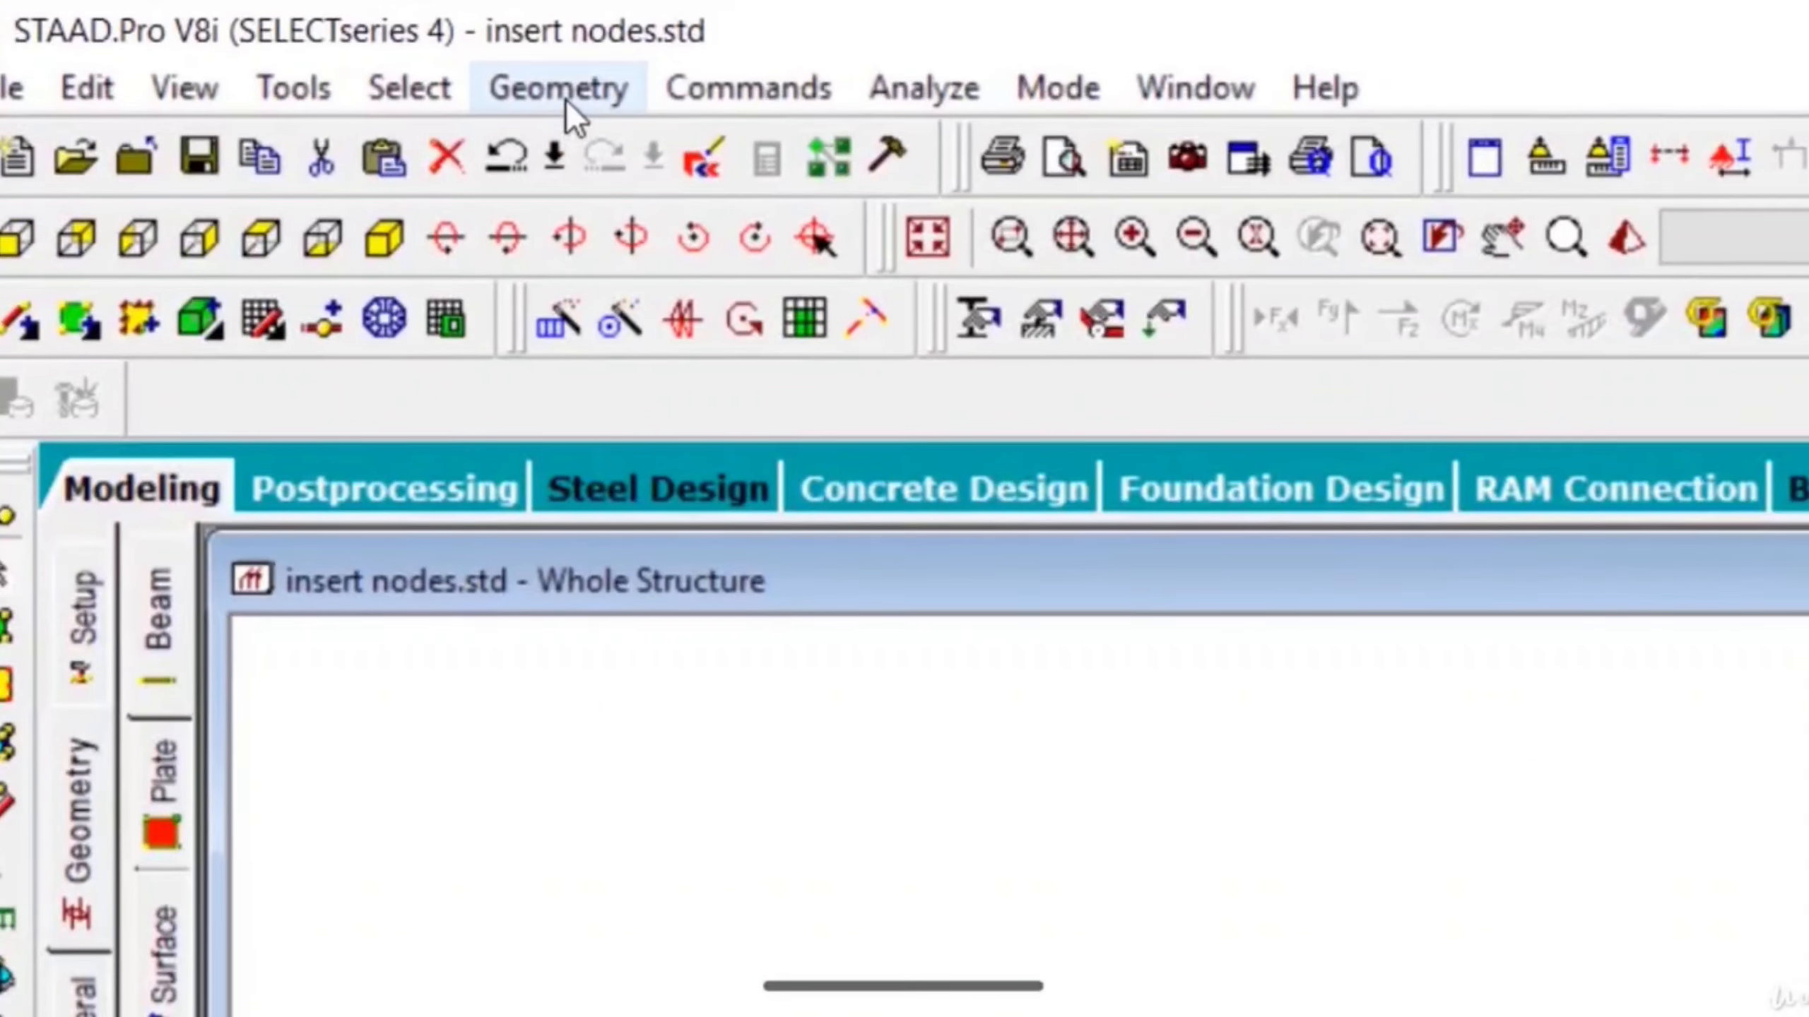
left_click(567, 101)
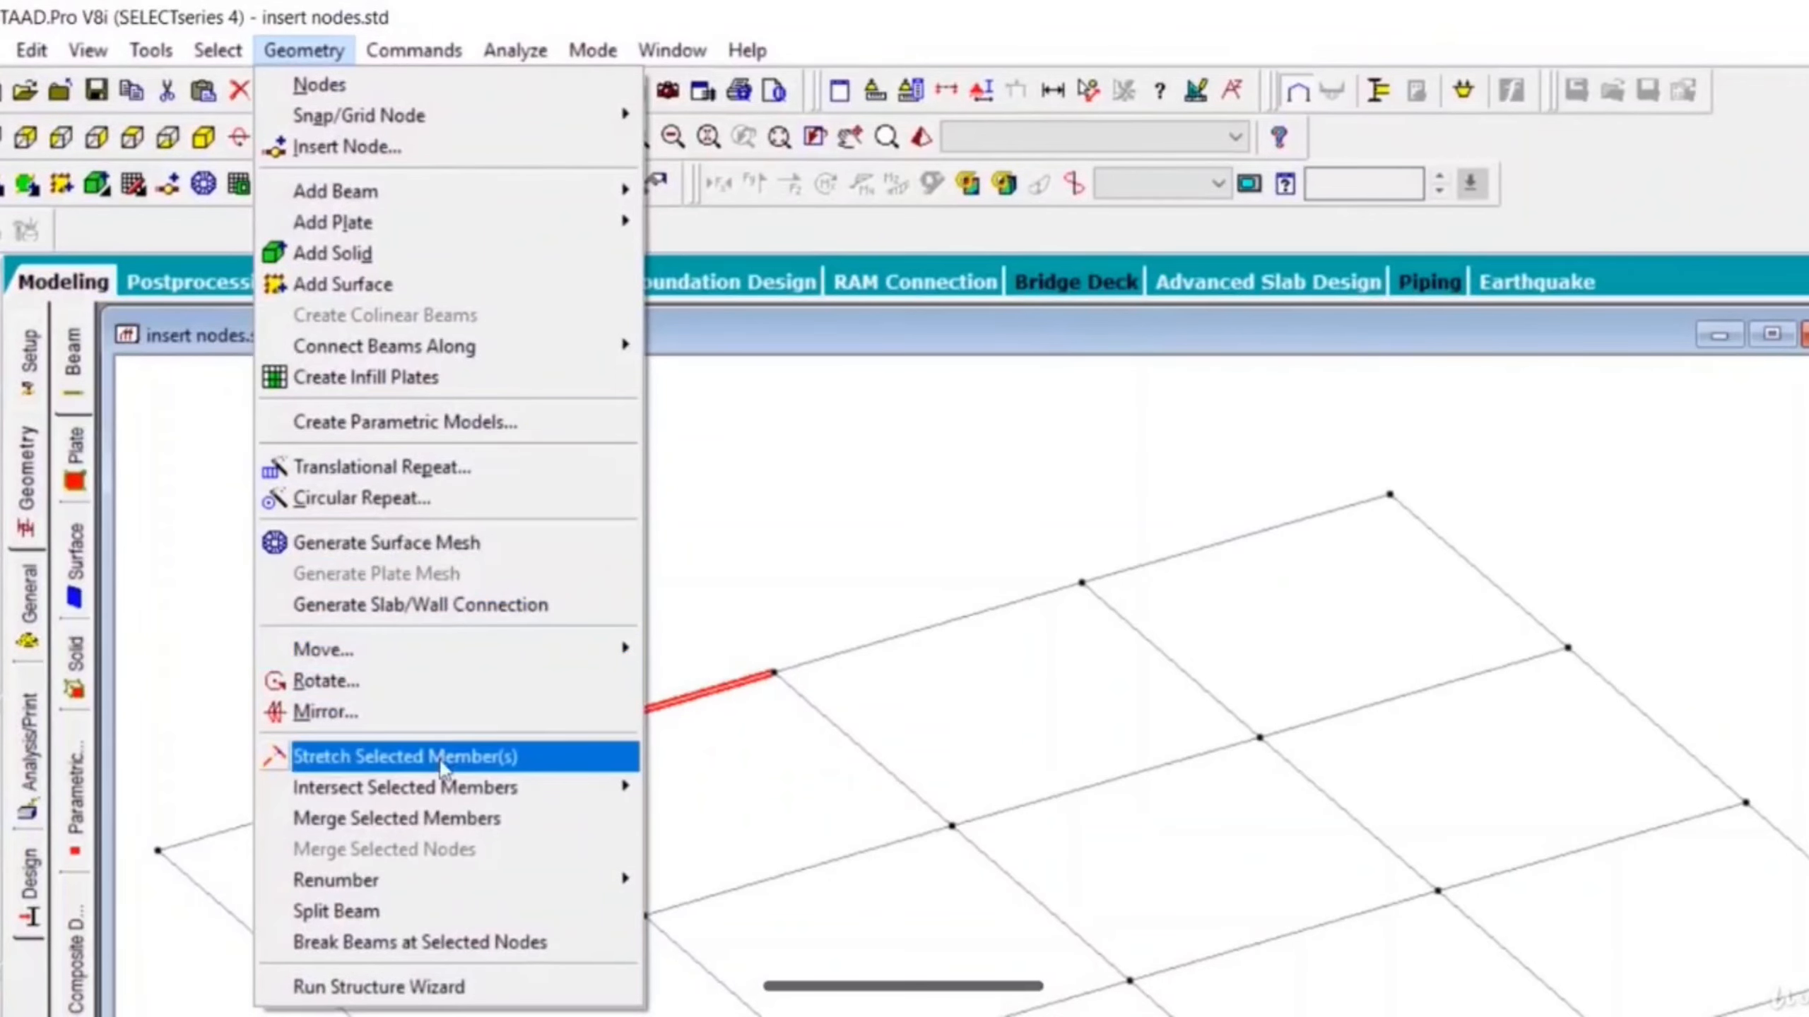
left_click(440, 832)
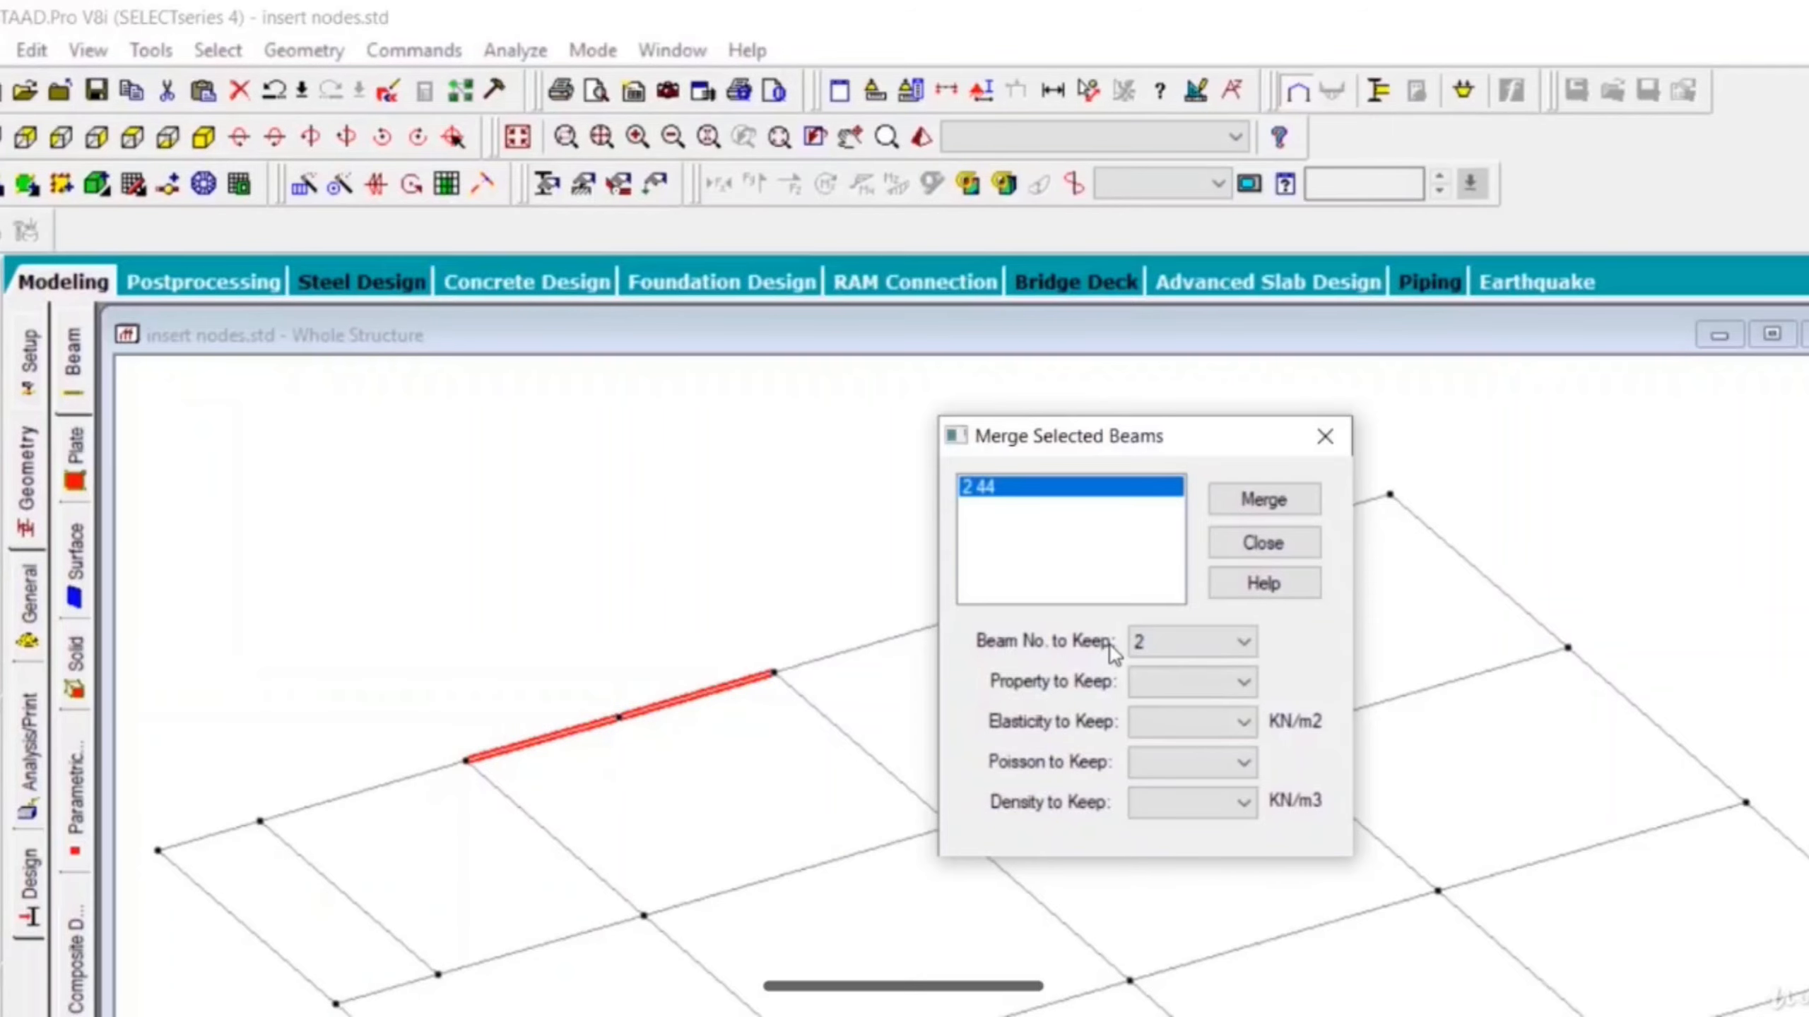
left_click(1145, 642)
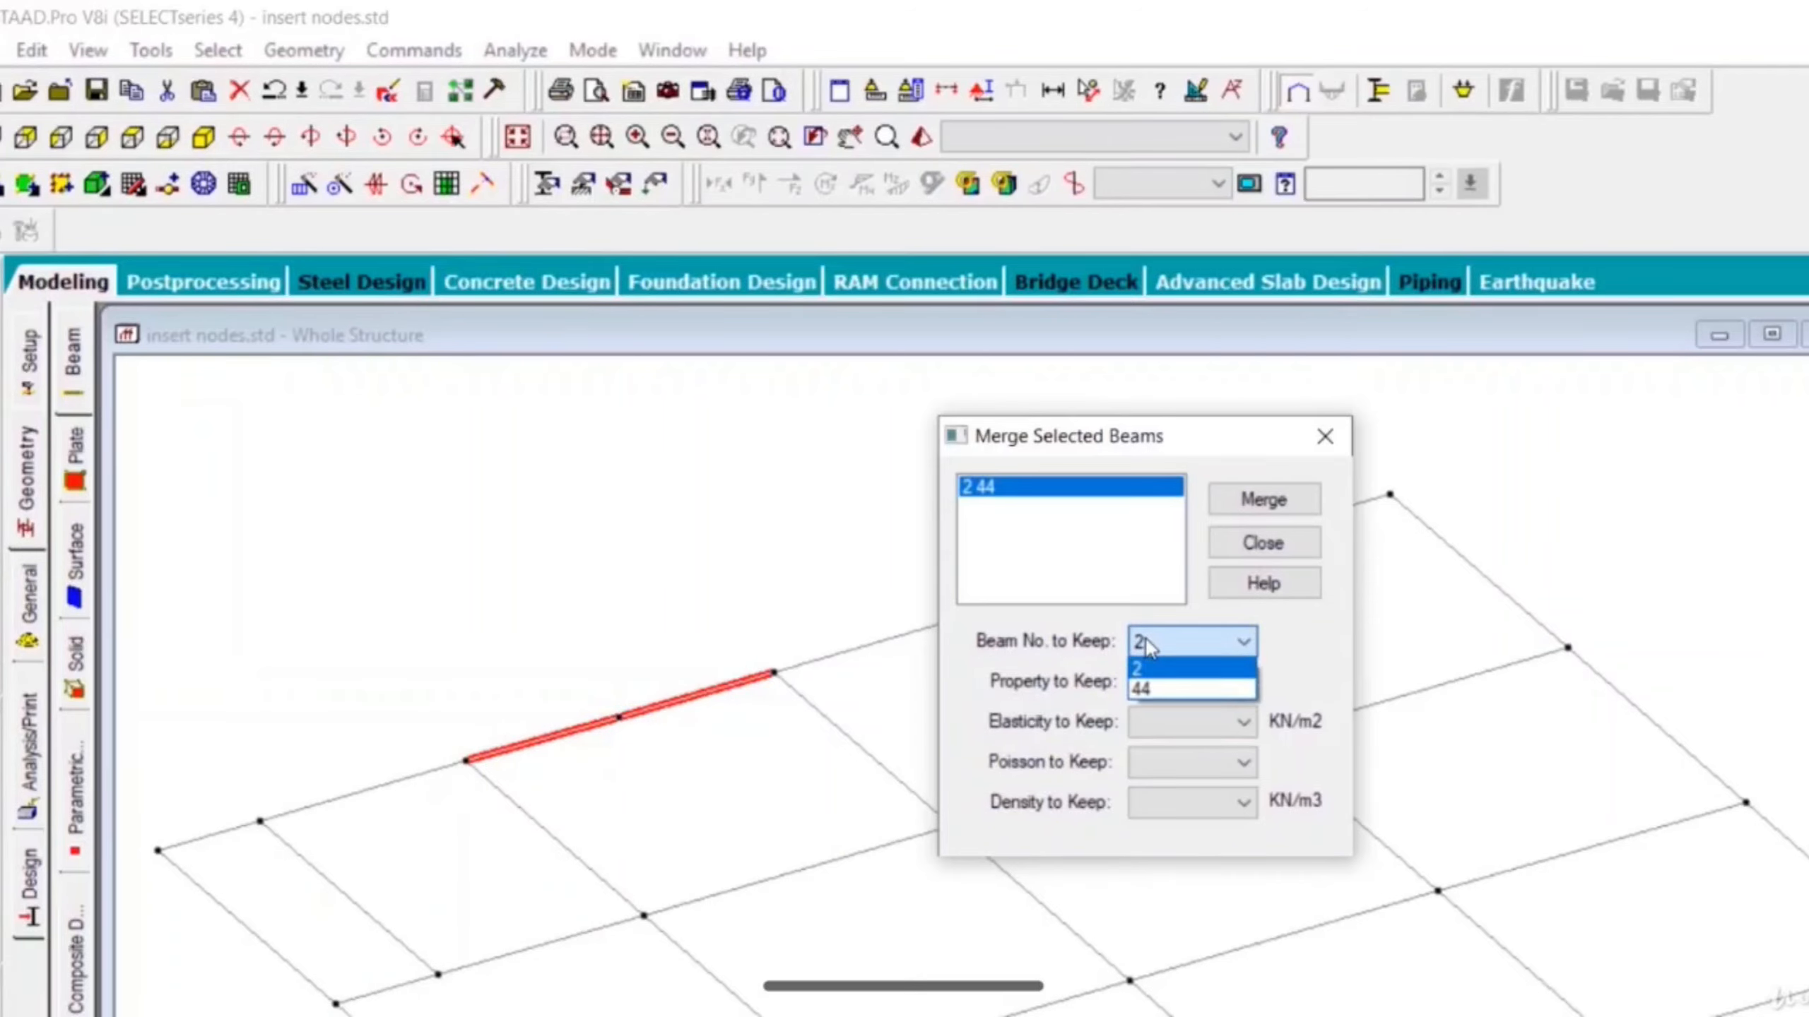
left_click(1145, 642)
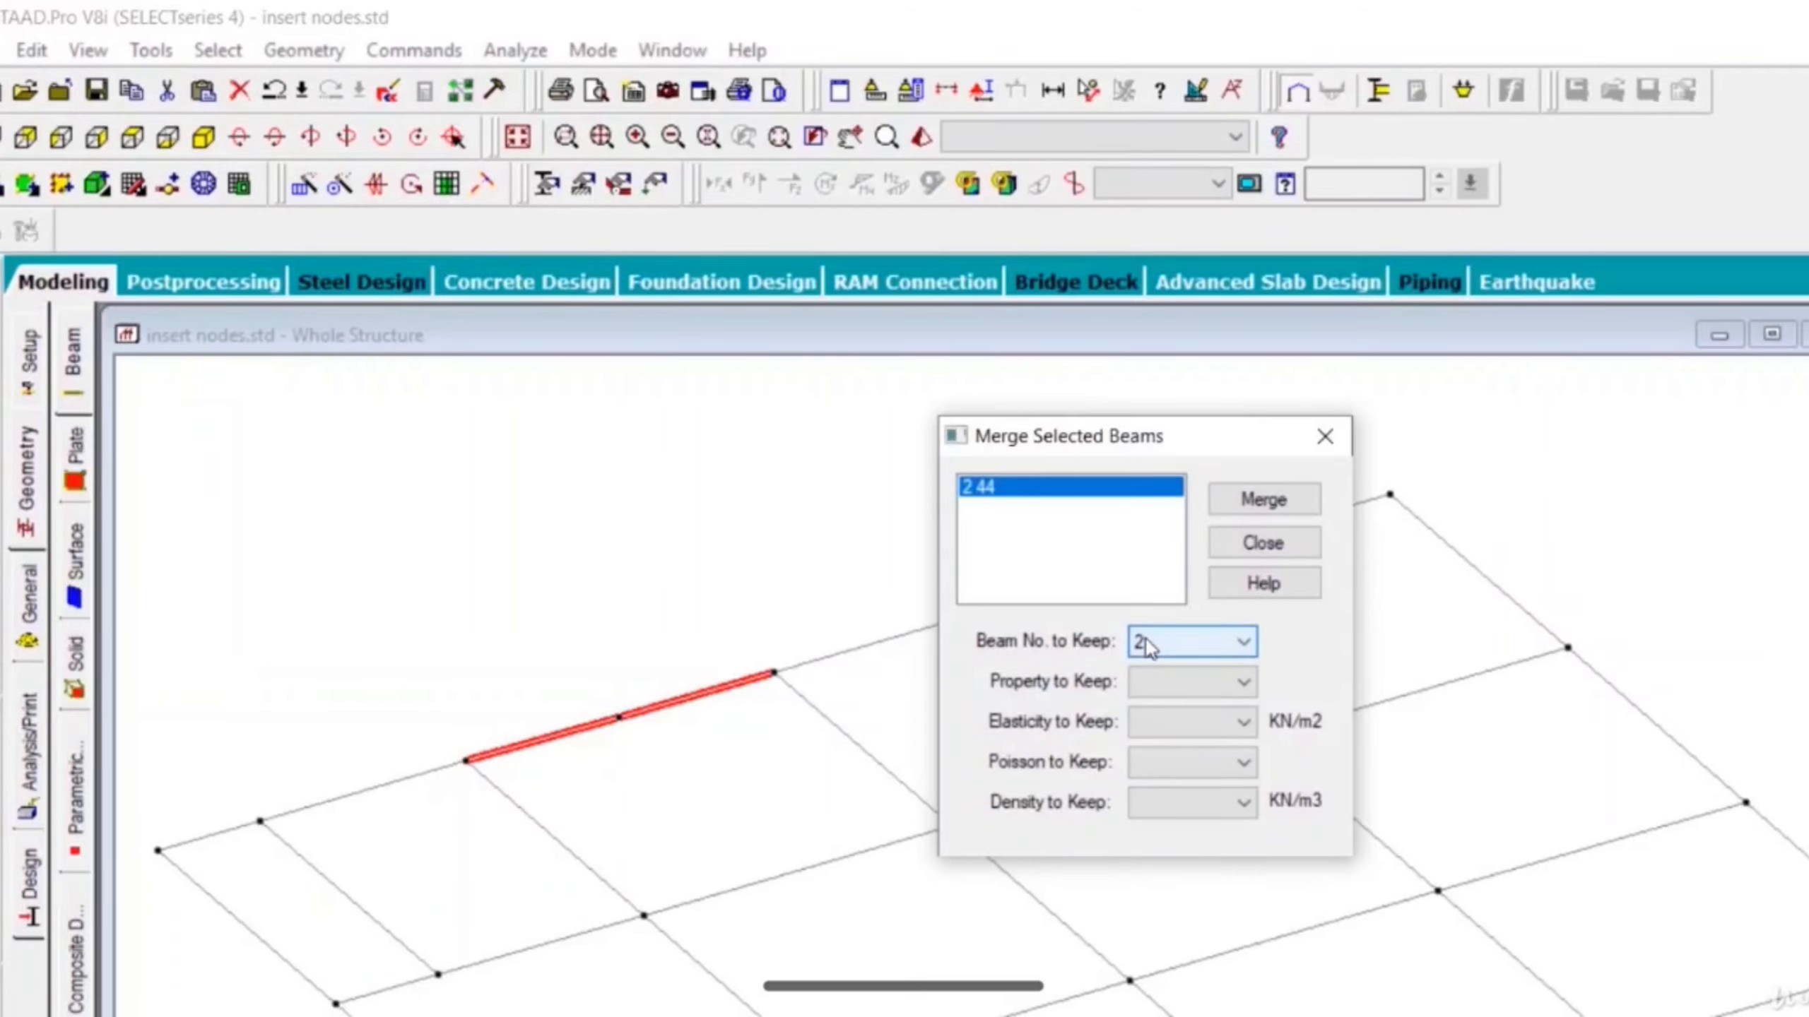
left_click(1262, 504)
left_click(1273, 548)
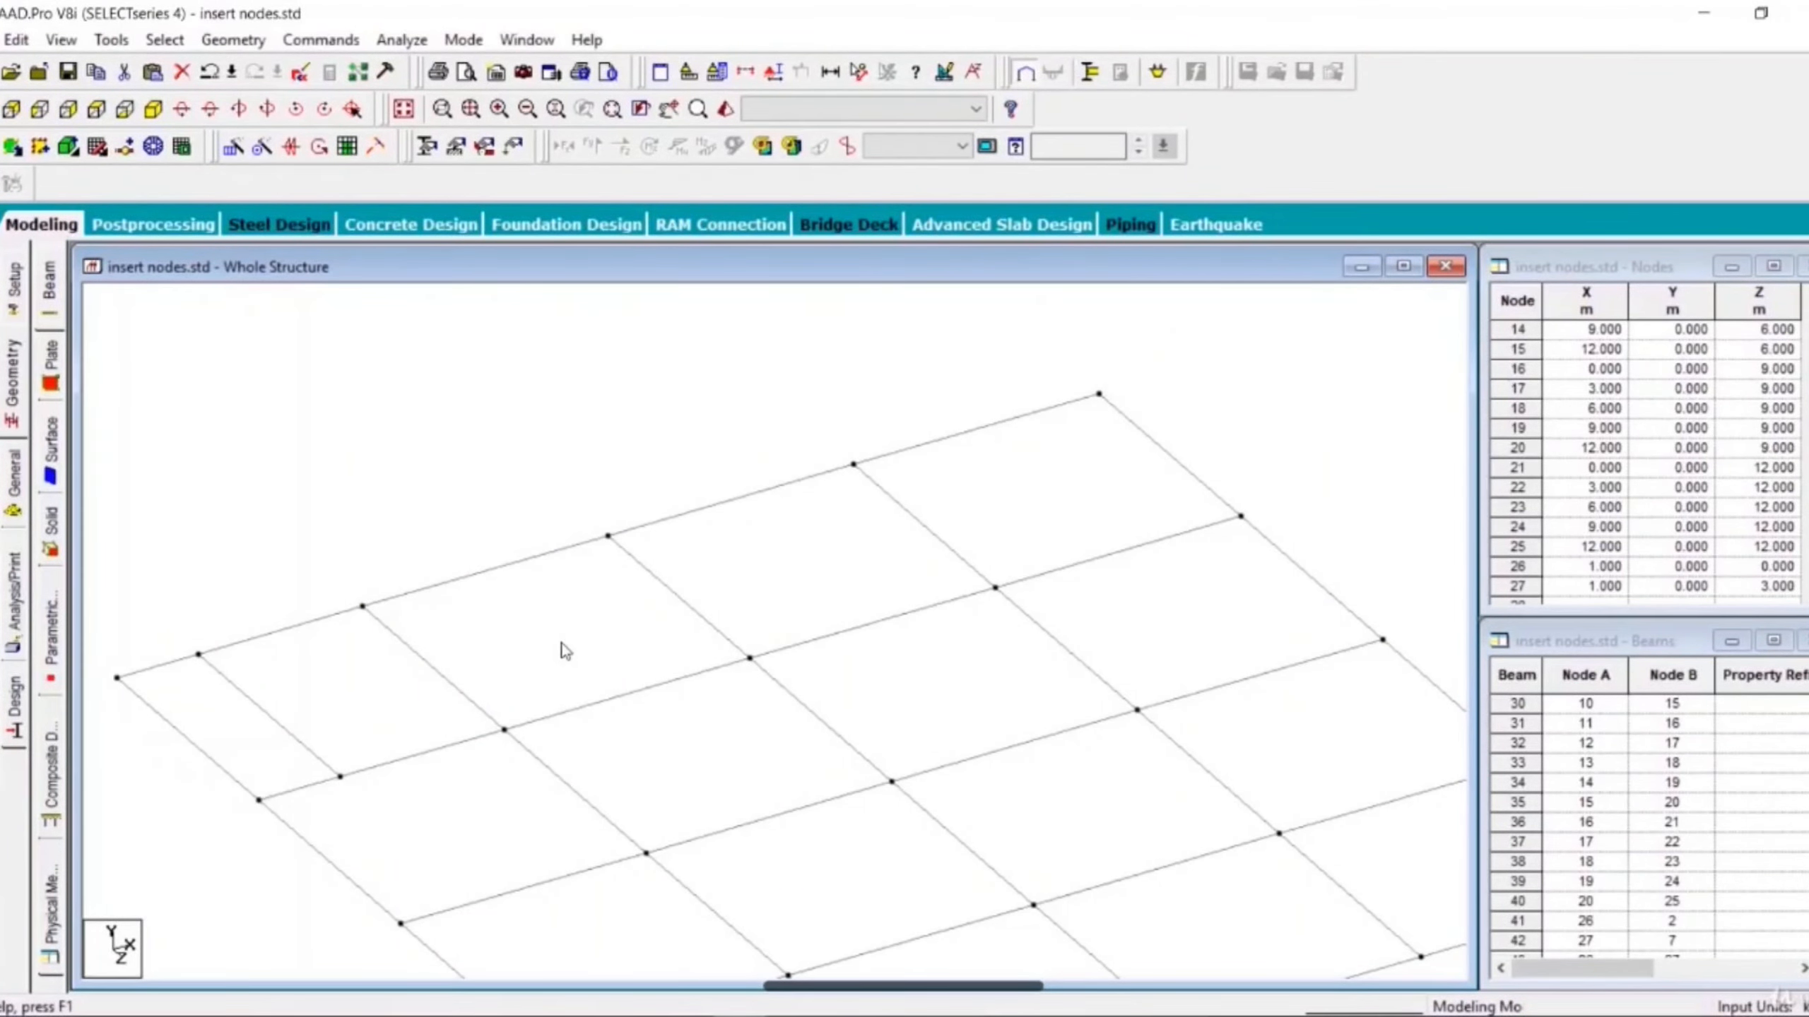
- Insert two equally spaced nodes into beam 6
left_click(603, 708)
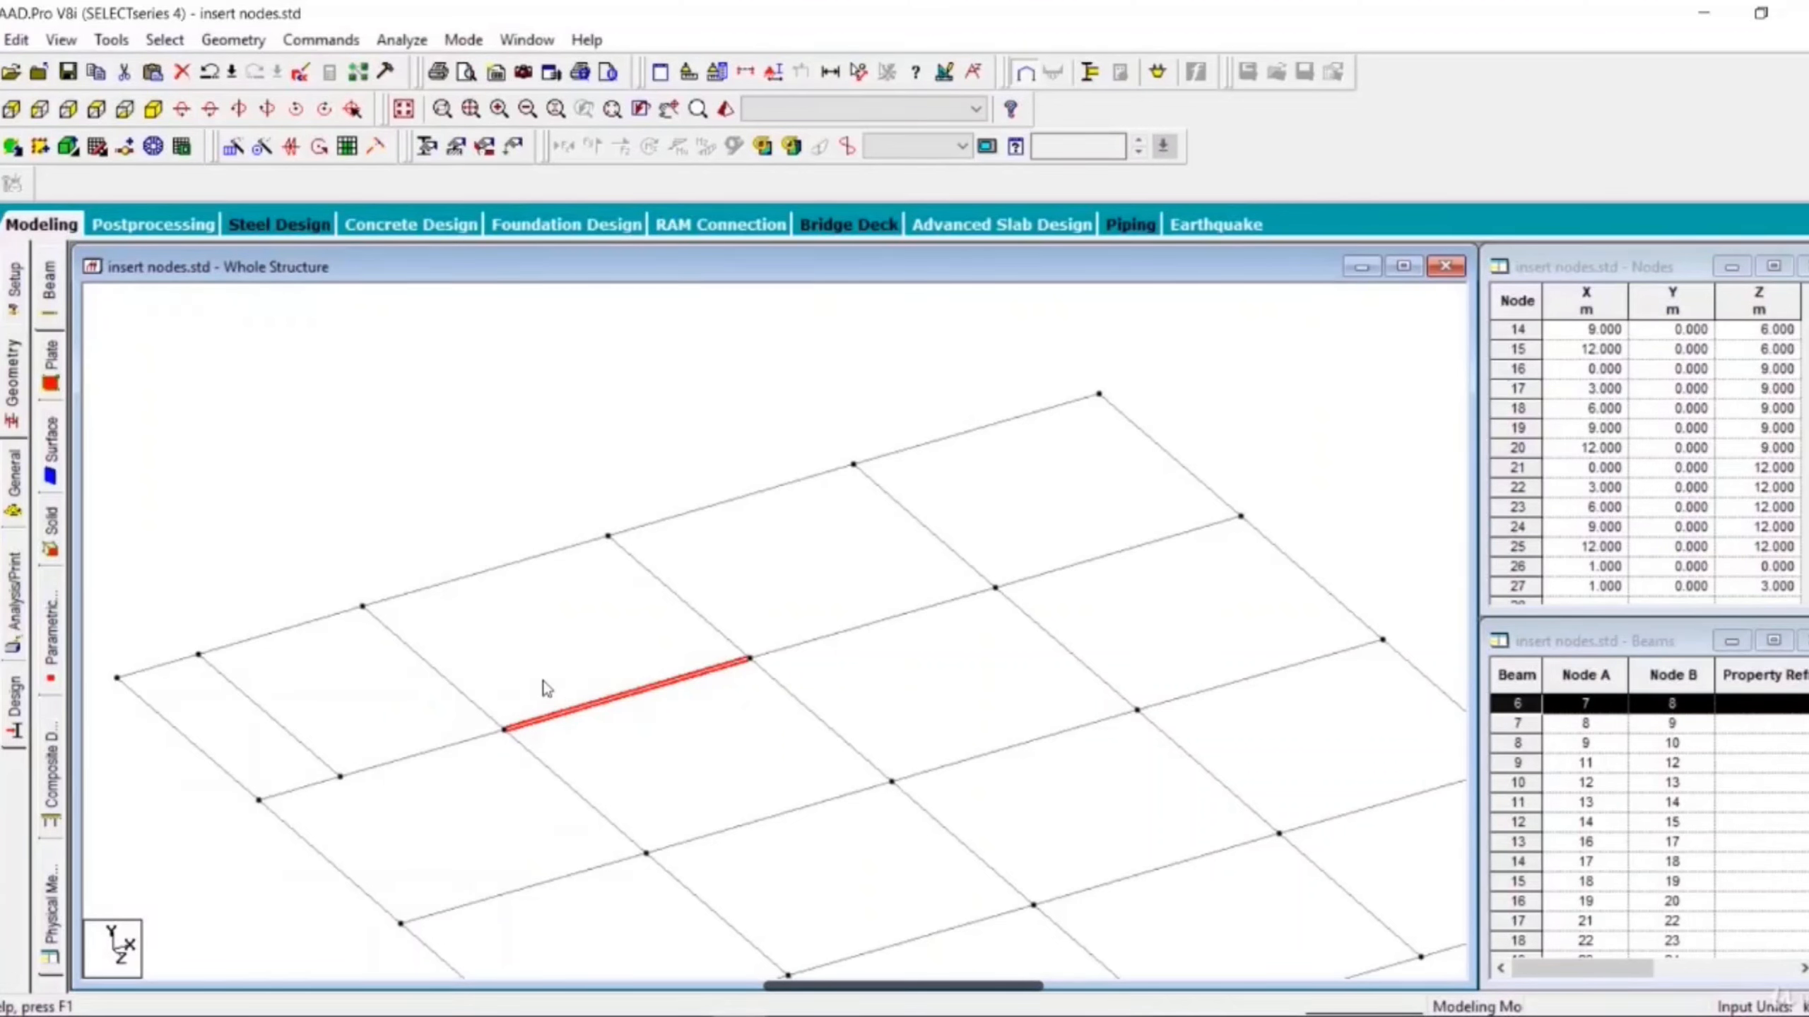
right_click(625, 707)
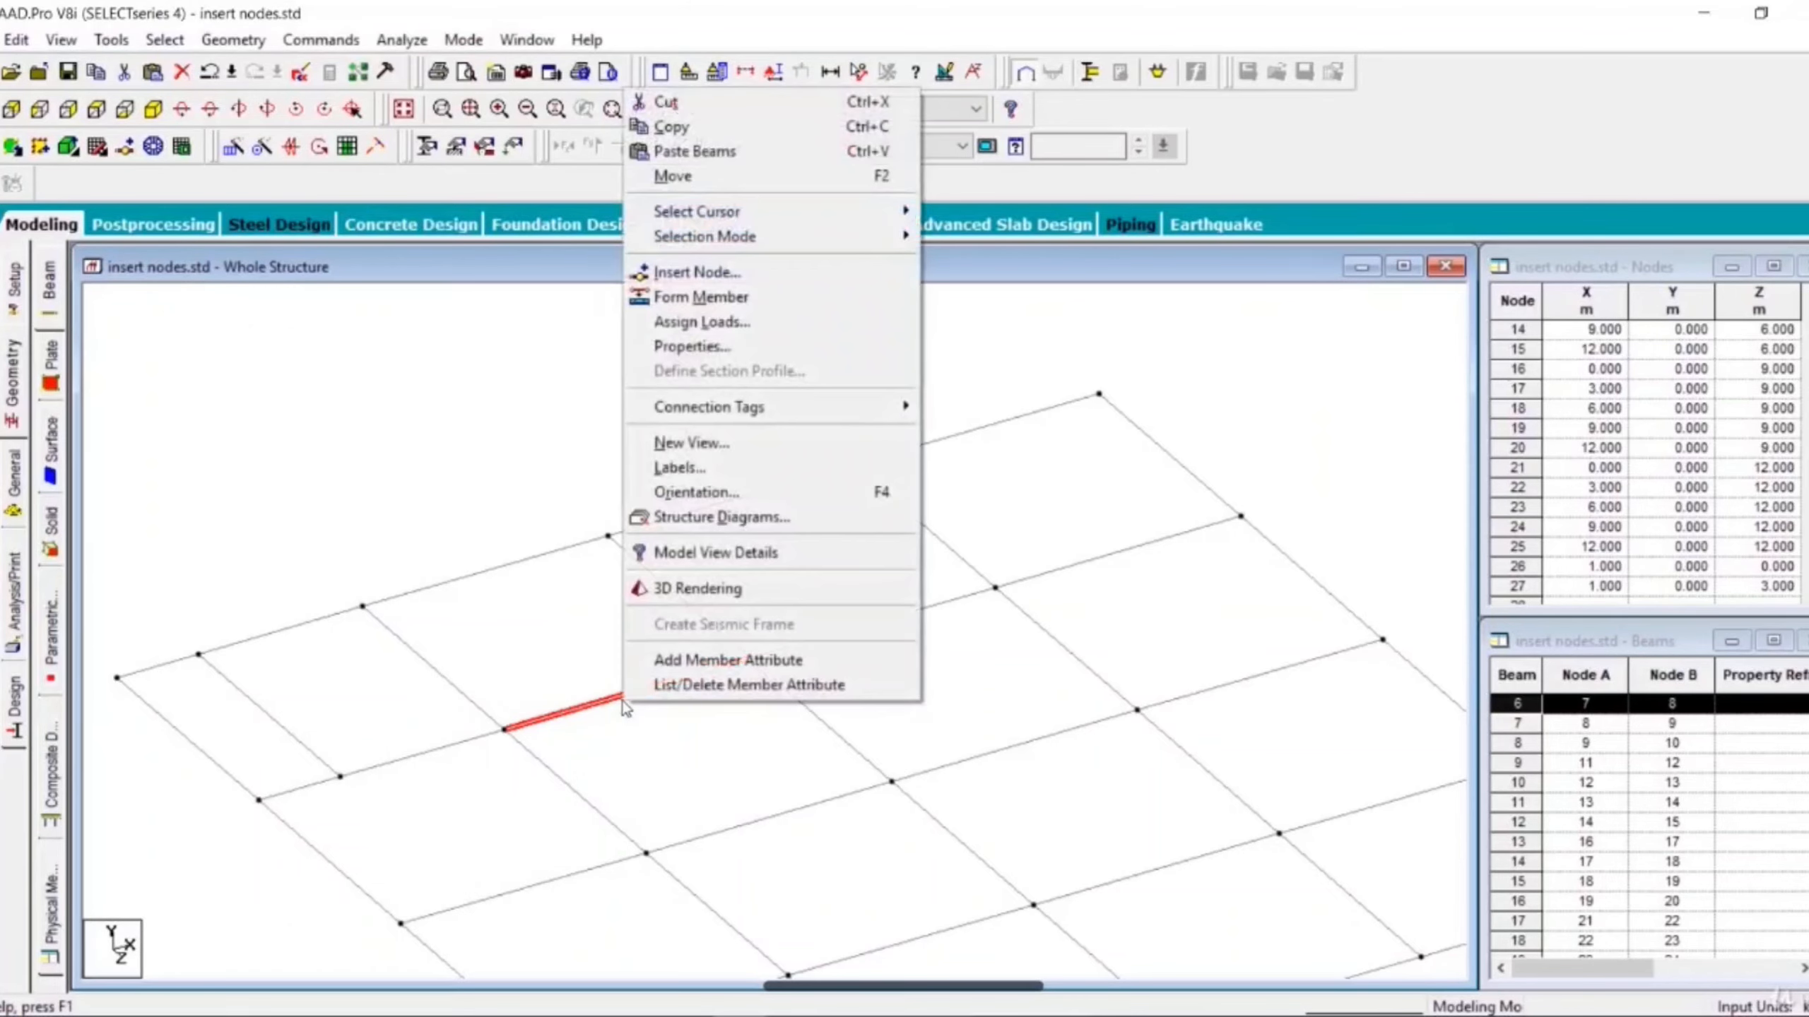
left_click(688, 273)
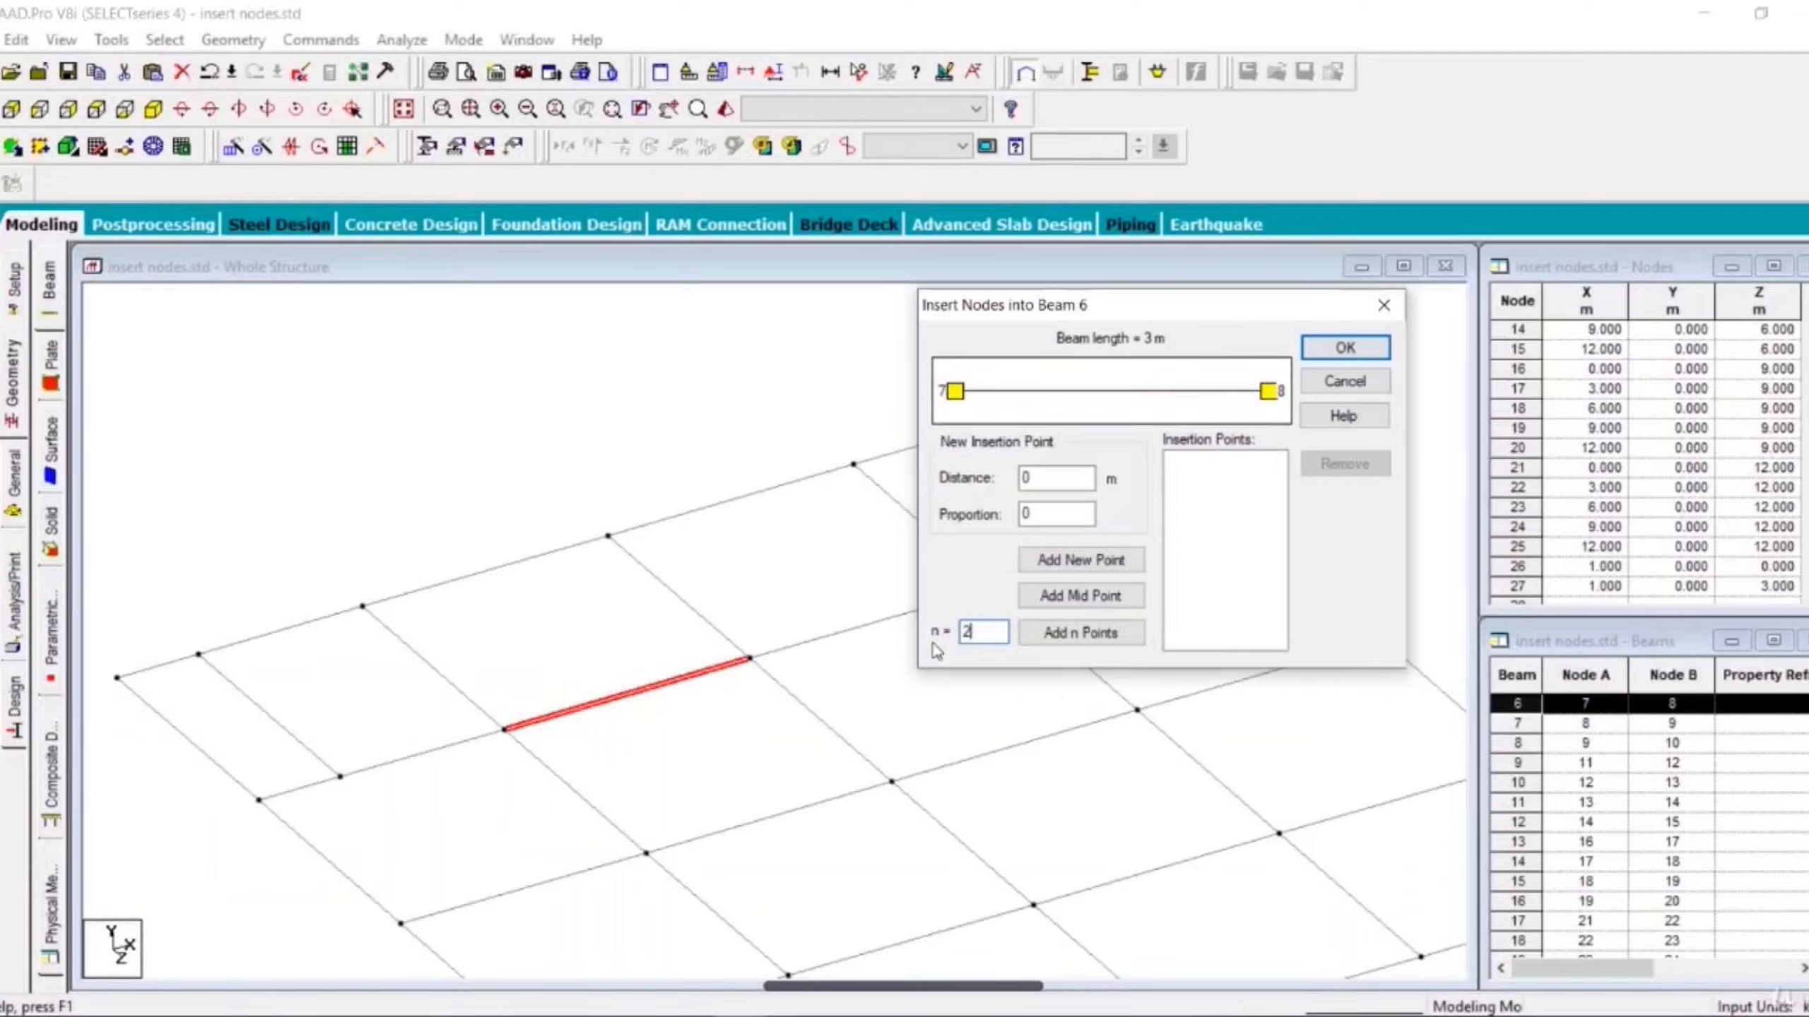
left_click(1099, 642)
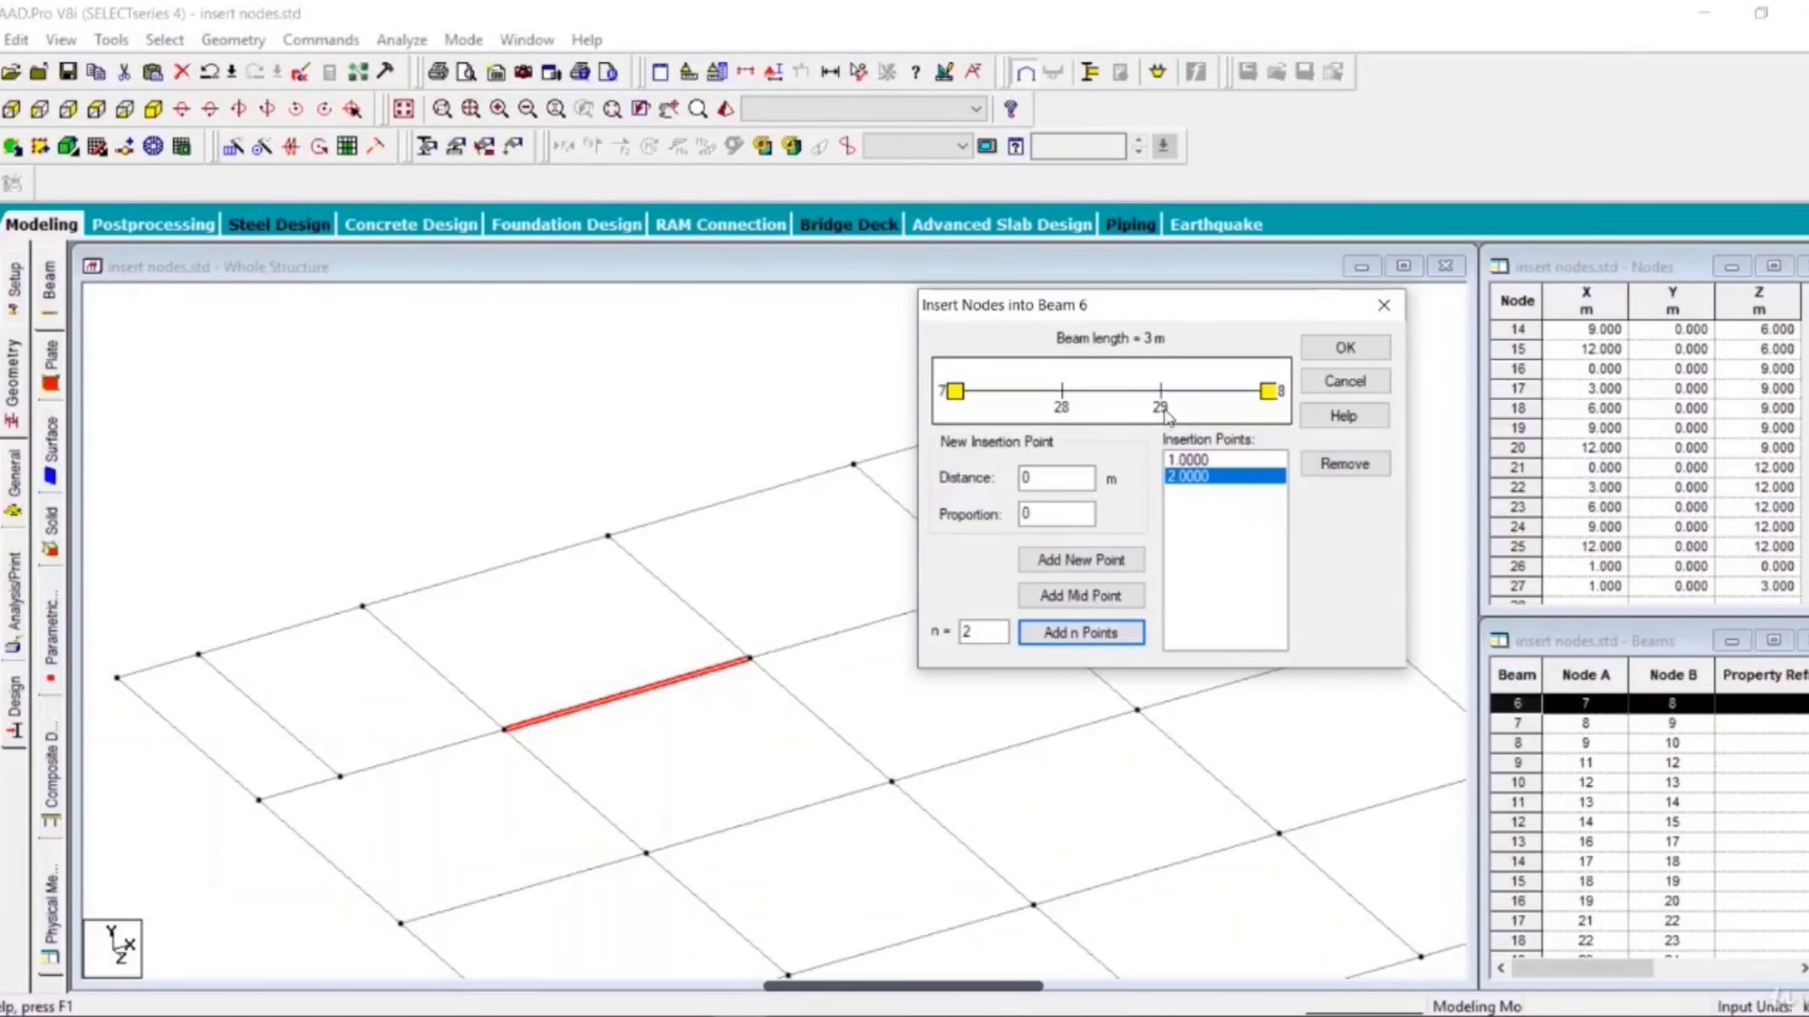
left_click(1336, 351)
- Examine the new segments of beam 6 and the neighbouring cross beams by selecting them one at a time
scroll(575, 740, "up", 2)
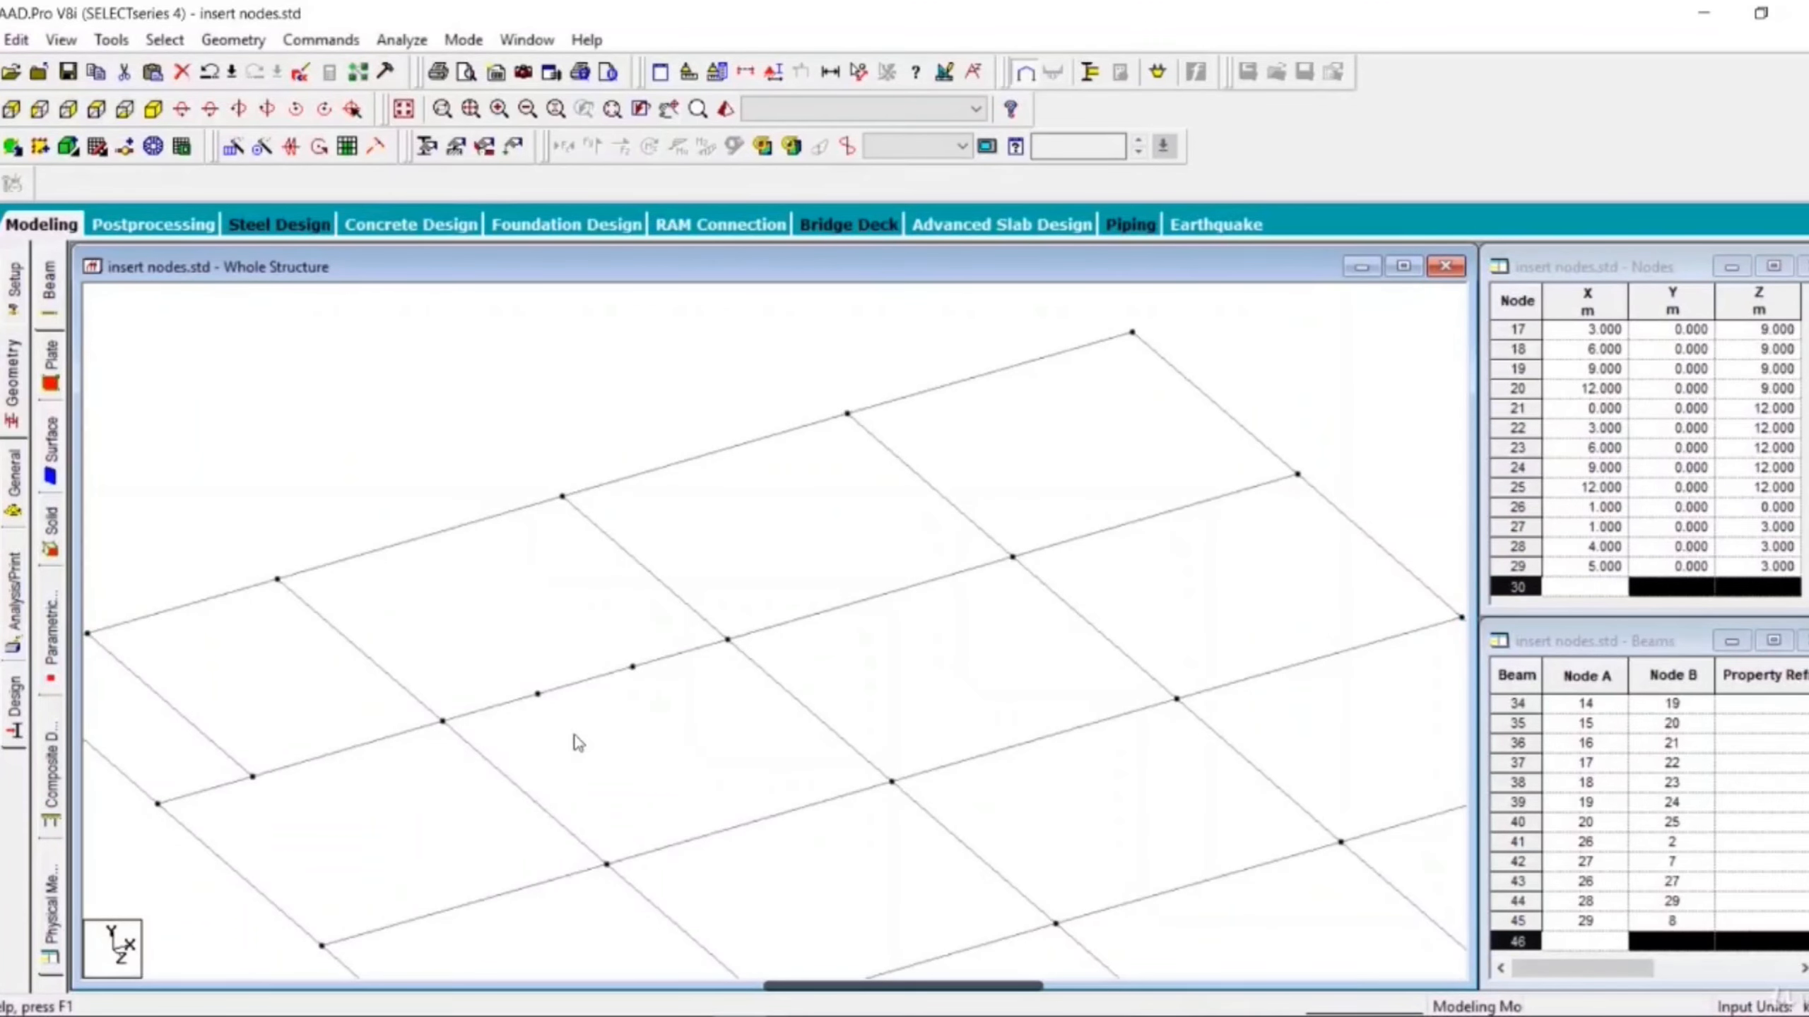
left_click(505, 695)
left_click(511, 703)
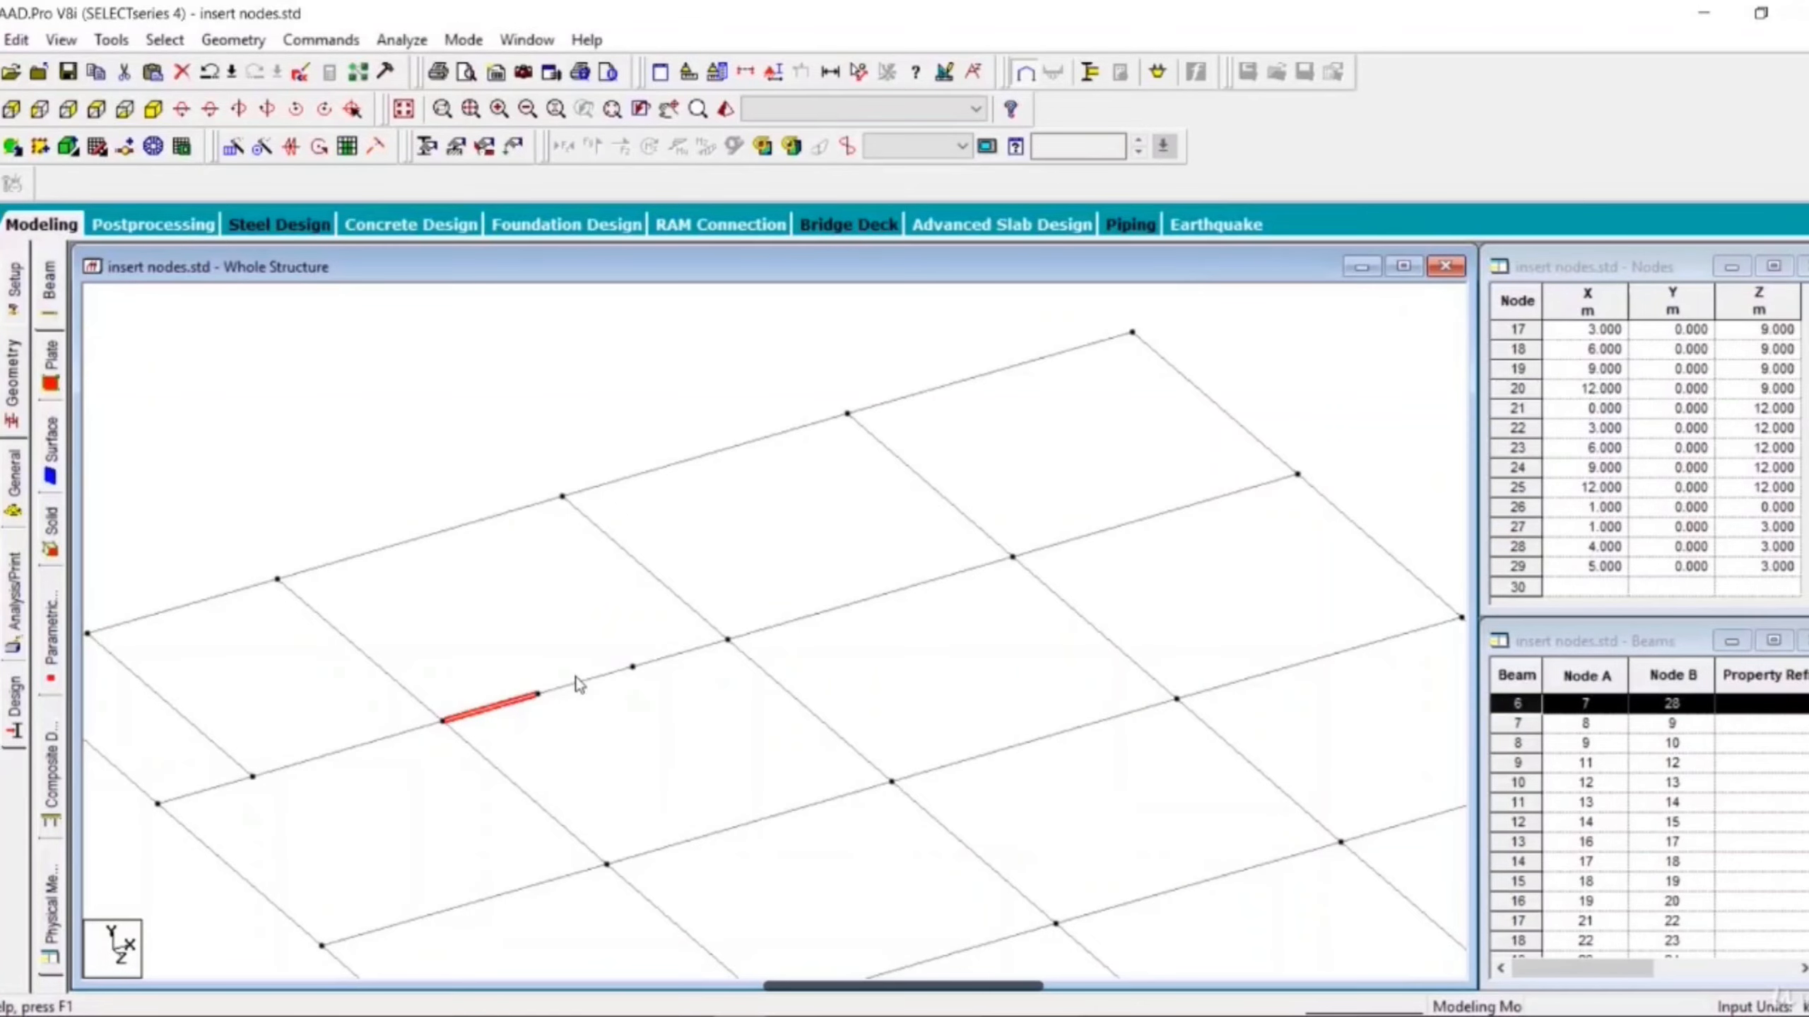
left_click(590, 683)
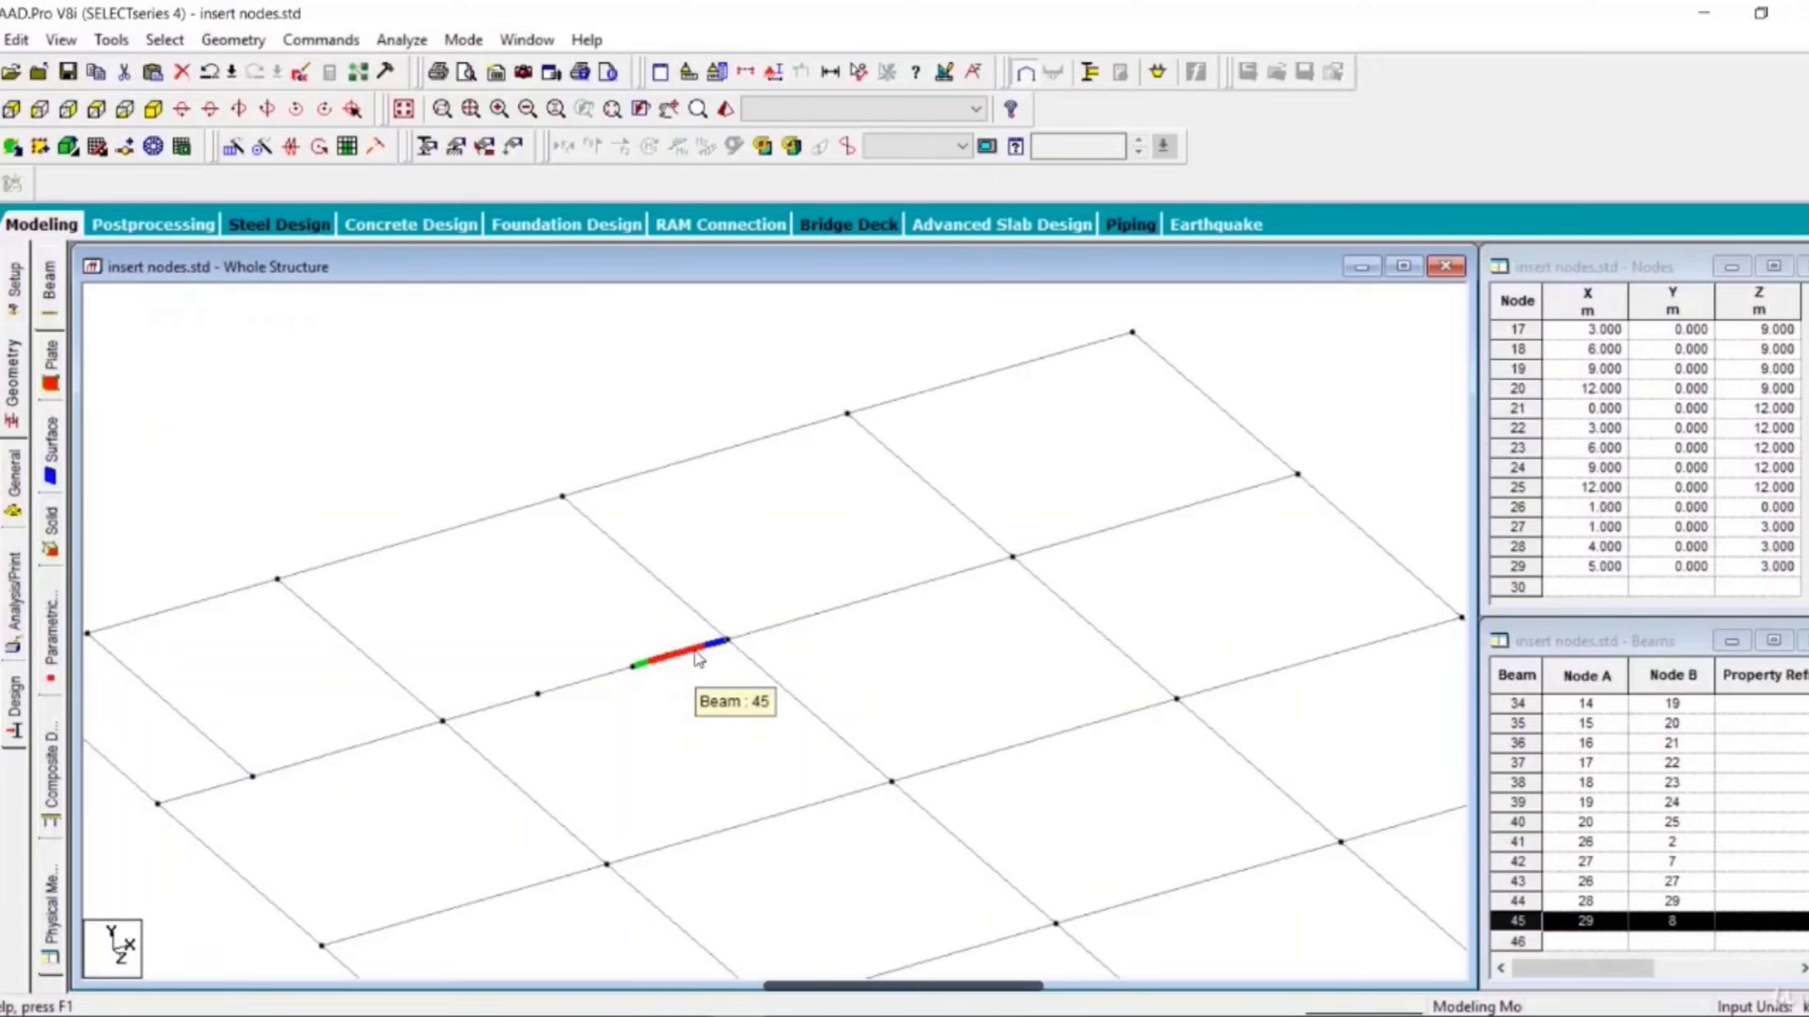
left_click(710, 709)
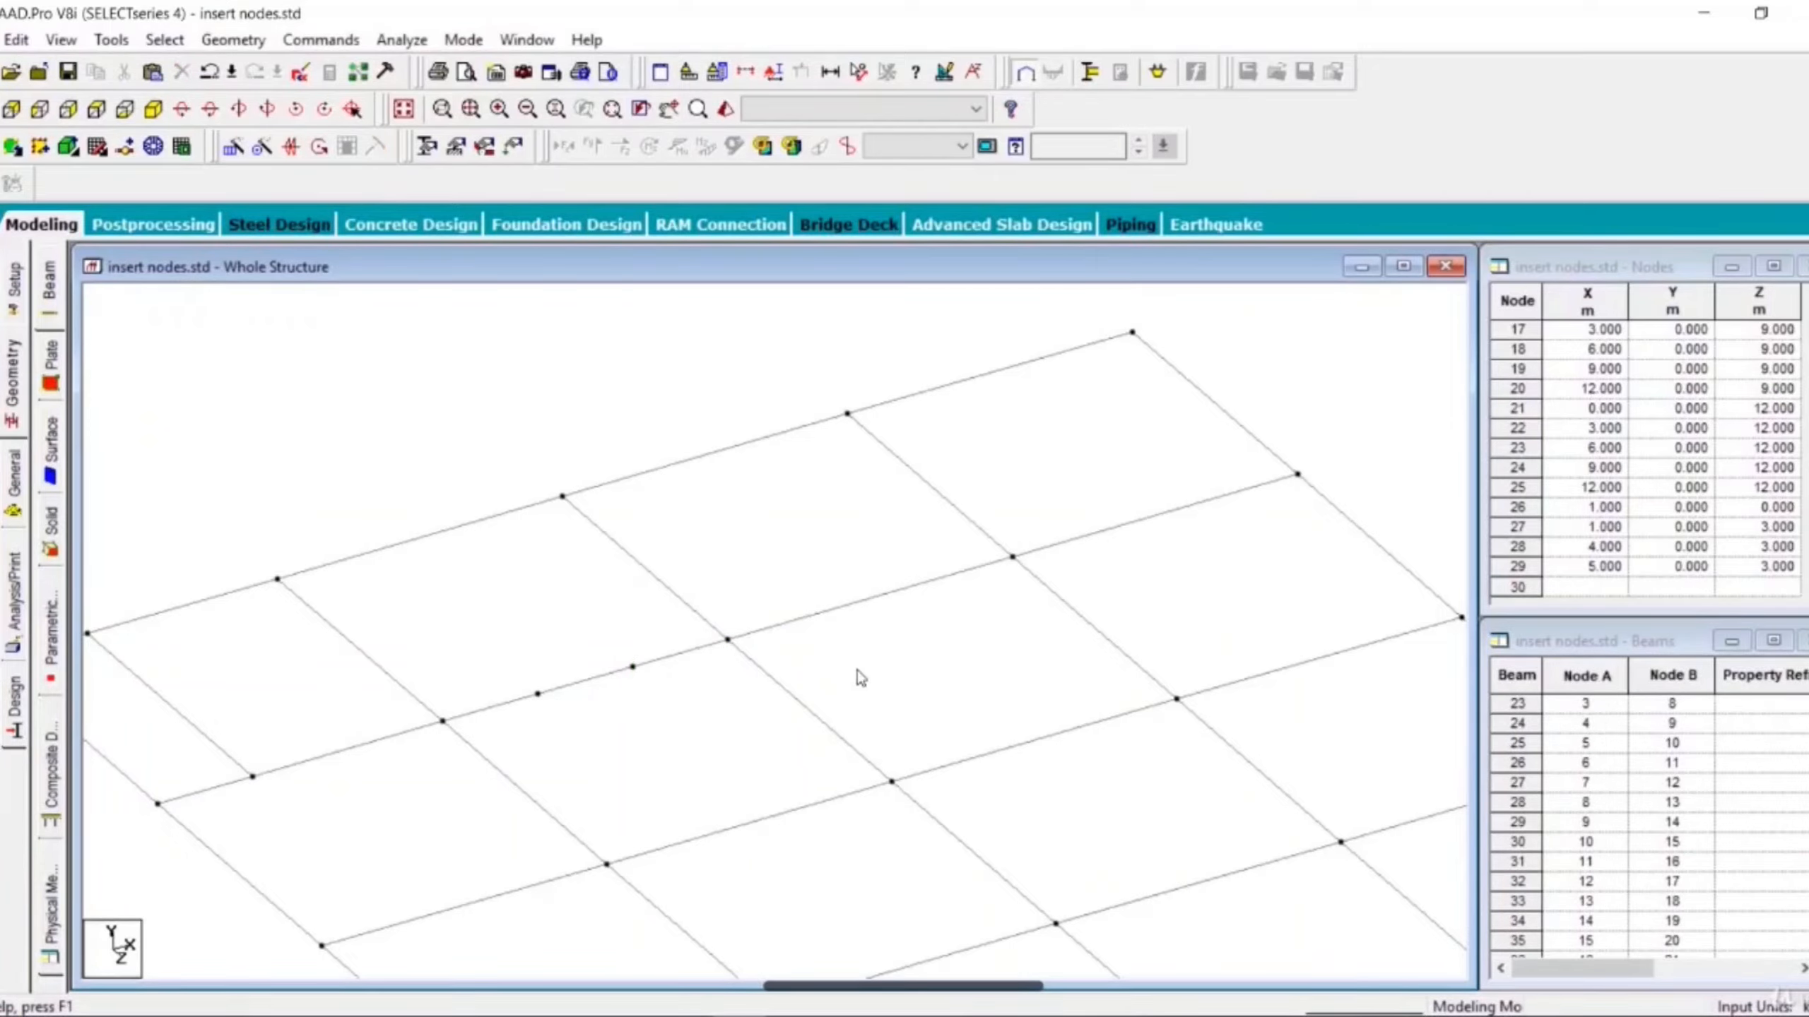
left_click(689, 608)
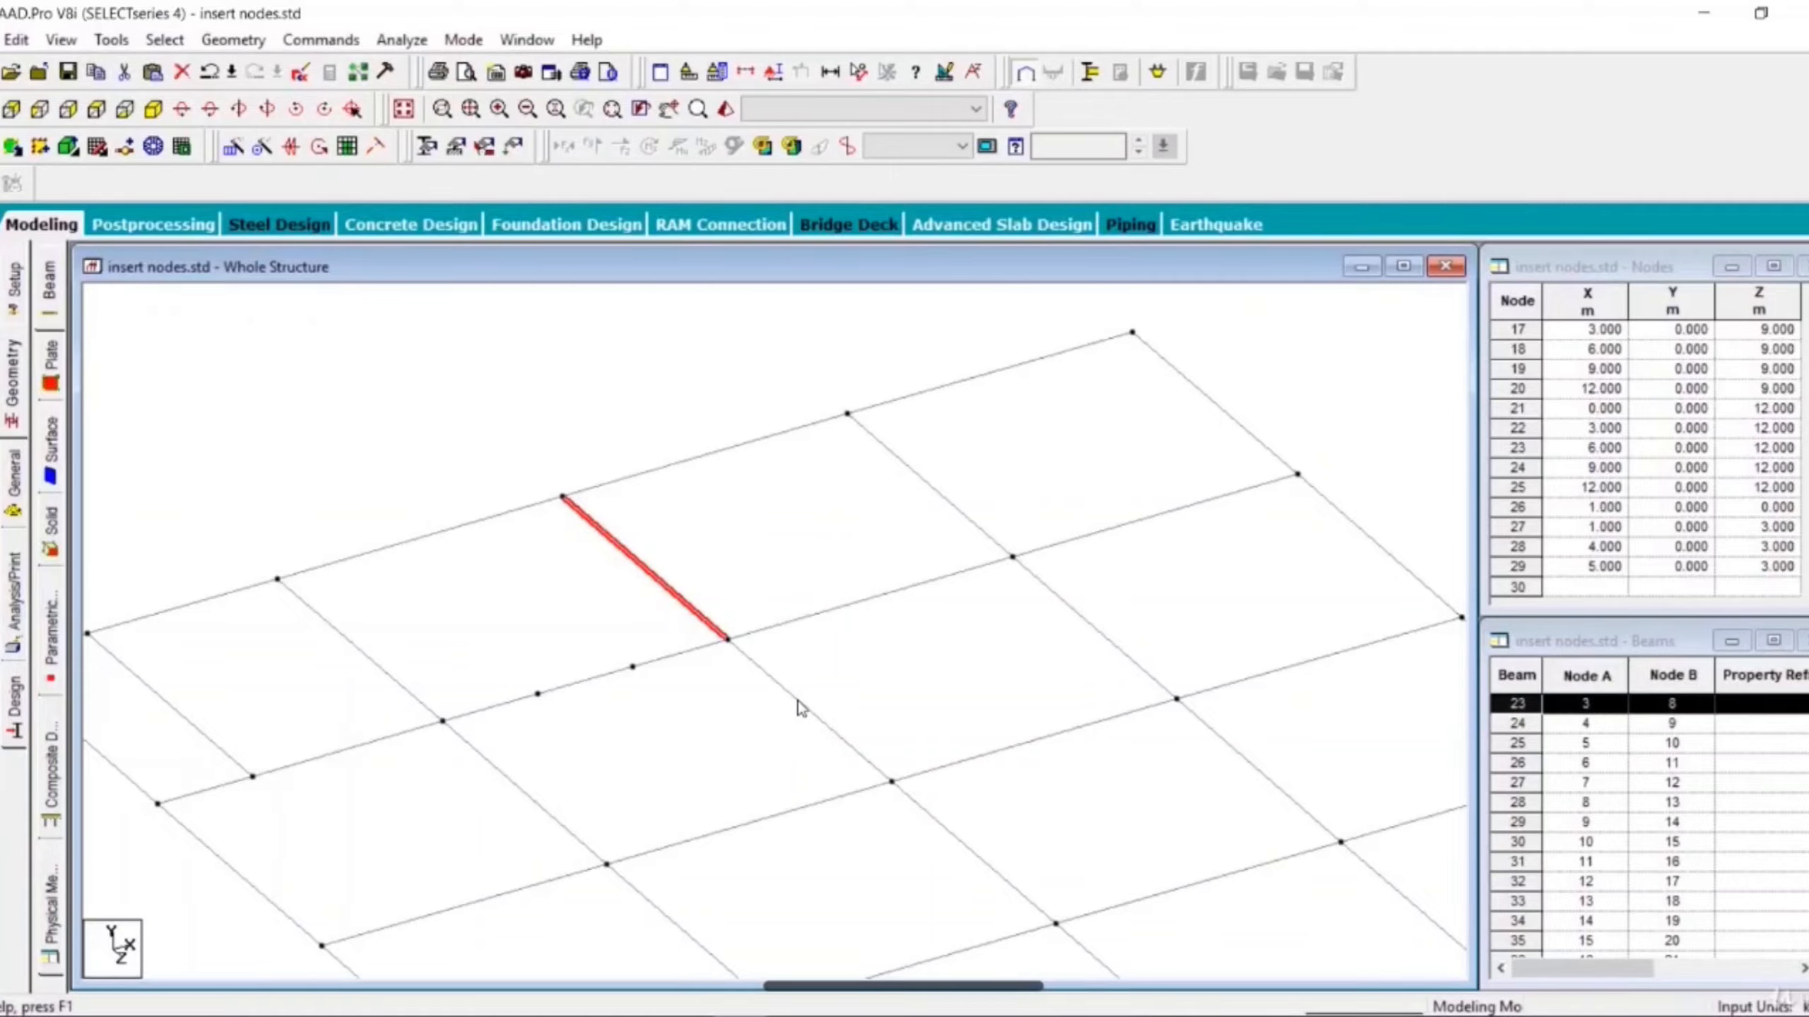
left_click(796, 701)
left_click(817, 734)
left_click(822, 722)
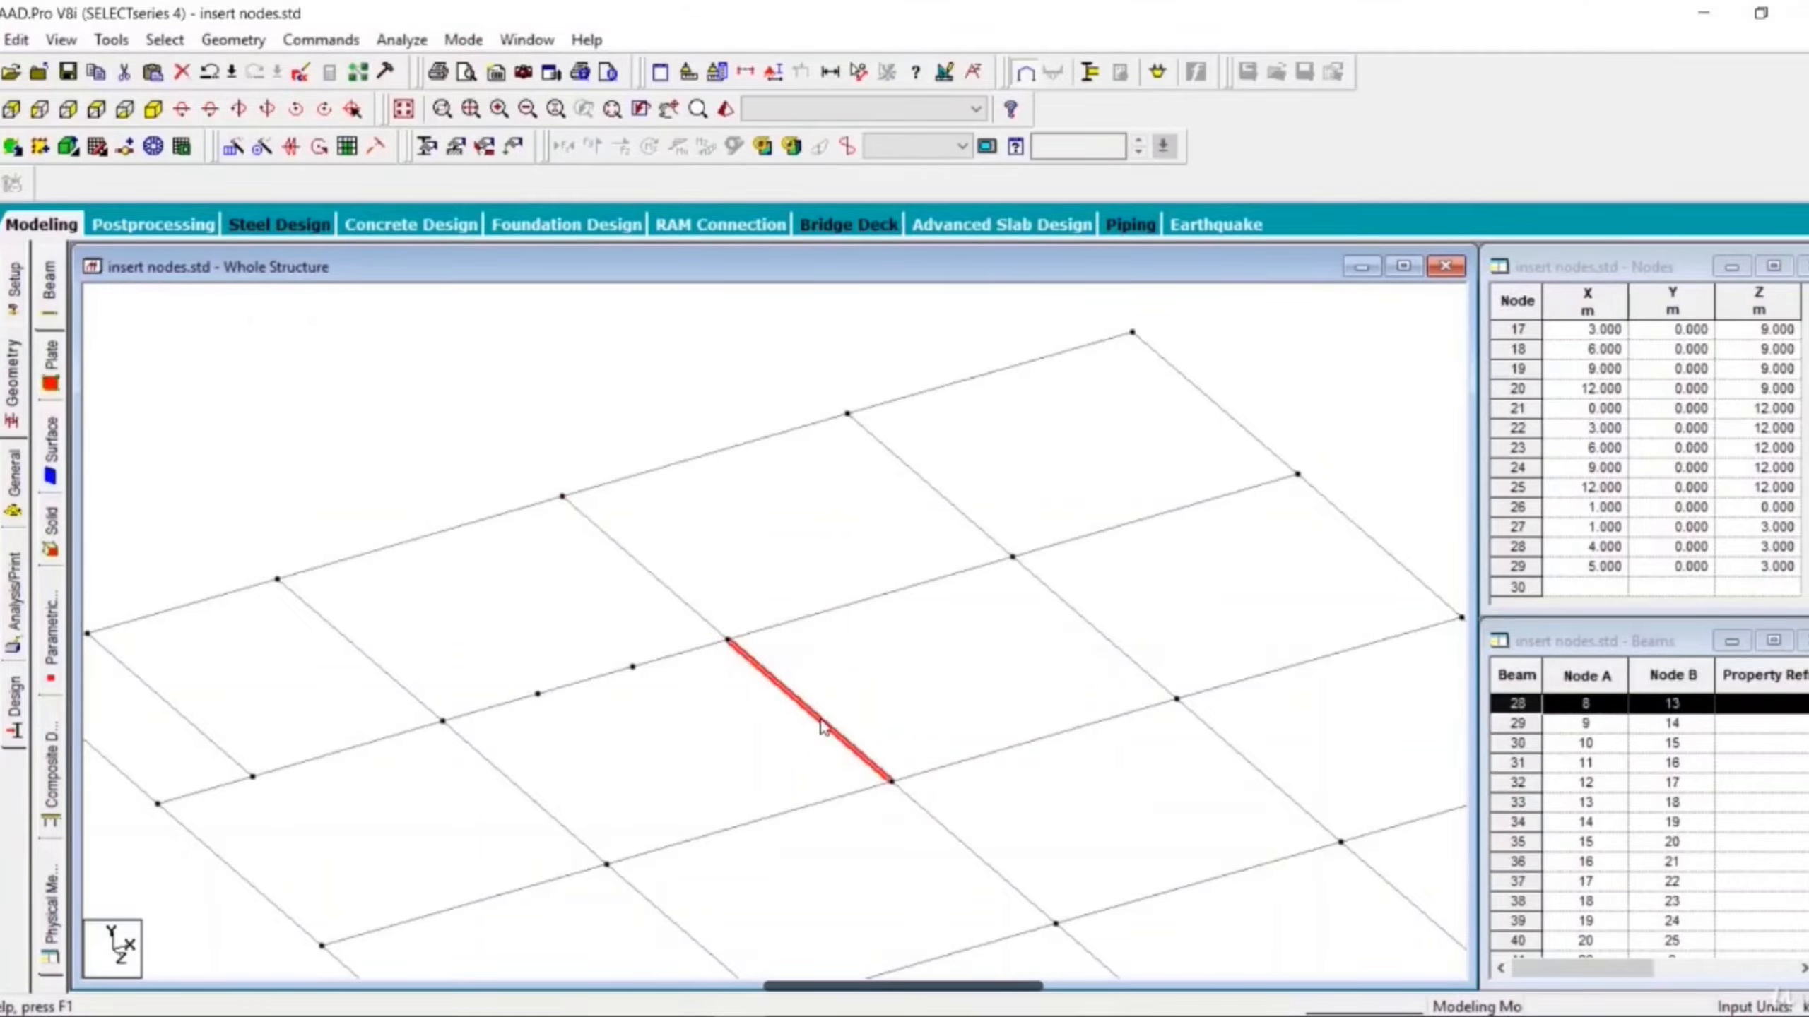
left_click(648, 573, "ctrl")
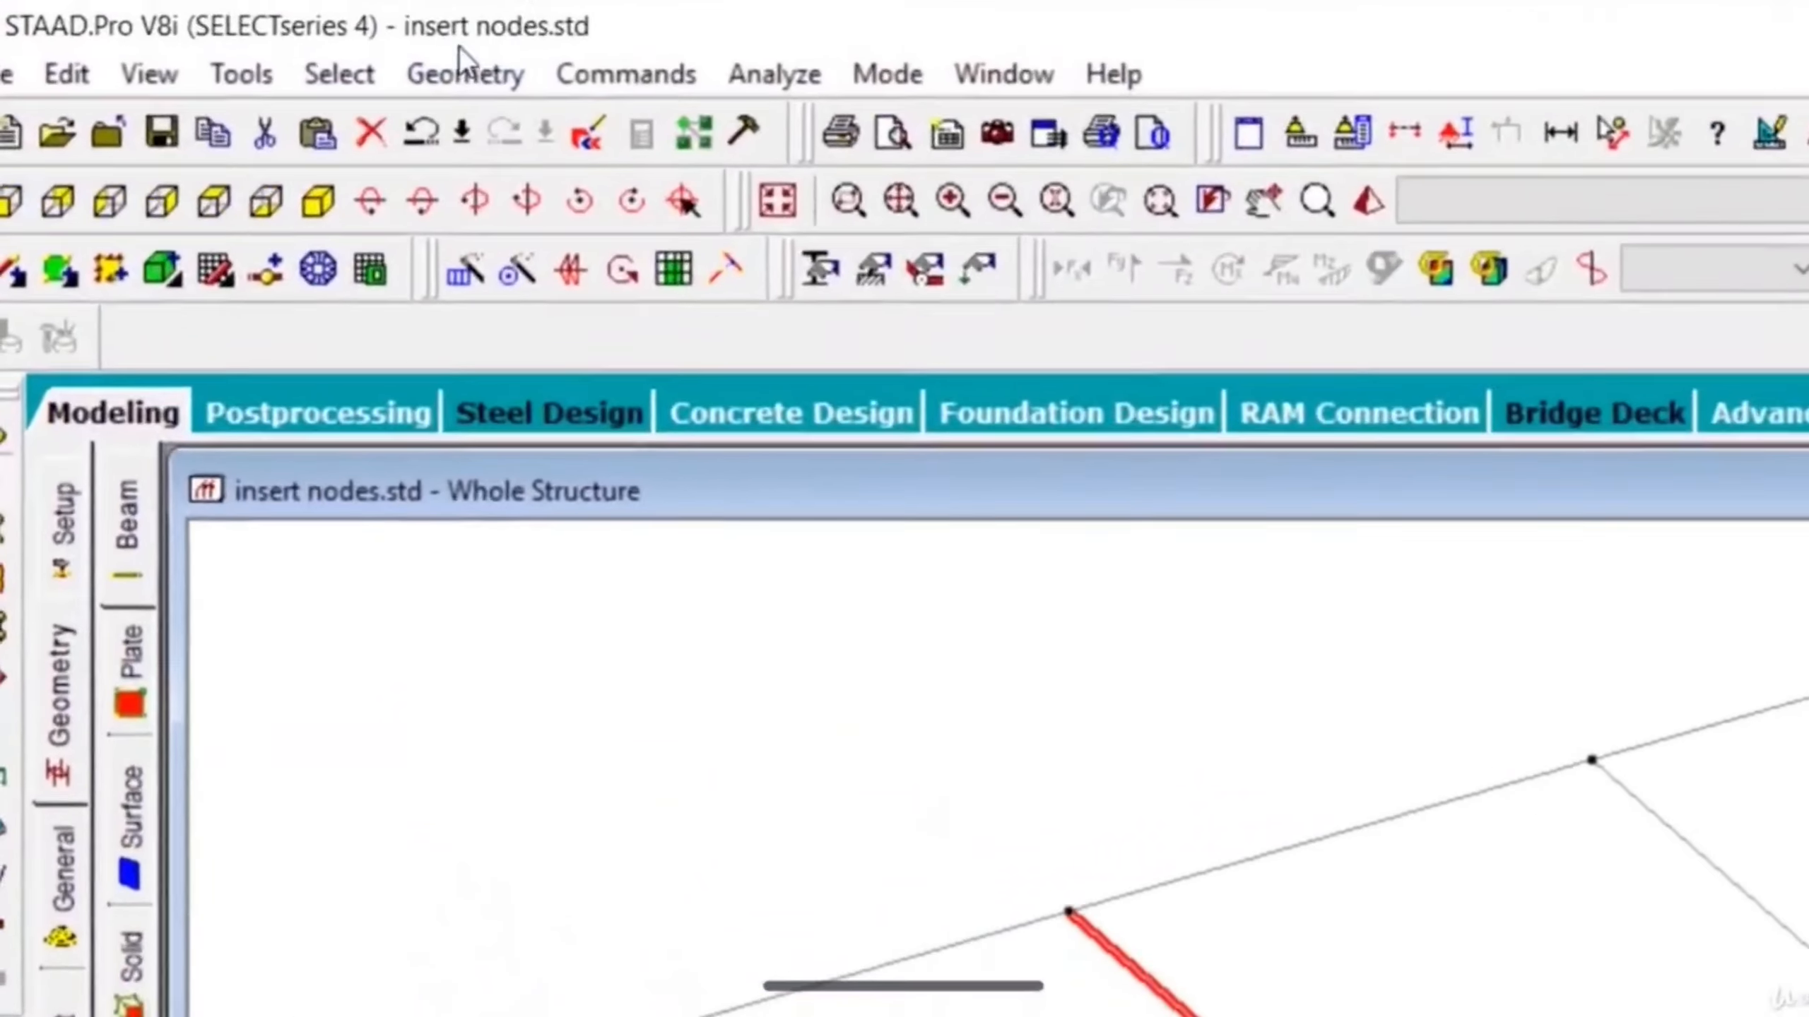
- Merge the two selected cross-beam segments, 23 and 28, into one member, accepting the loss of crossing connectivity
left_click(466, 71)
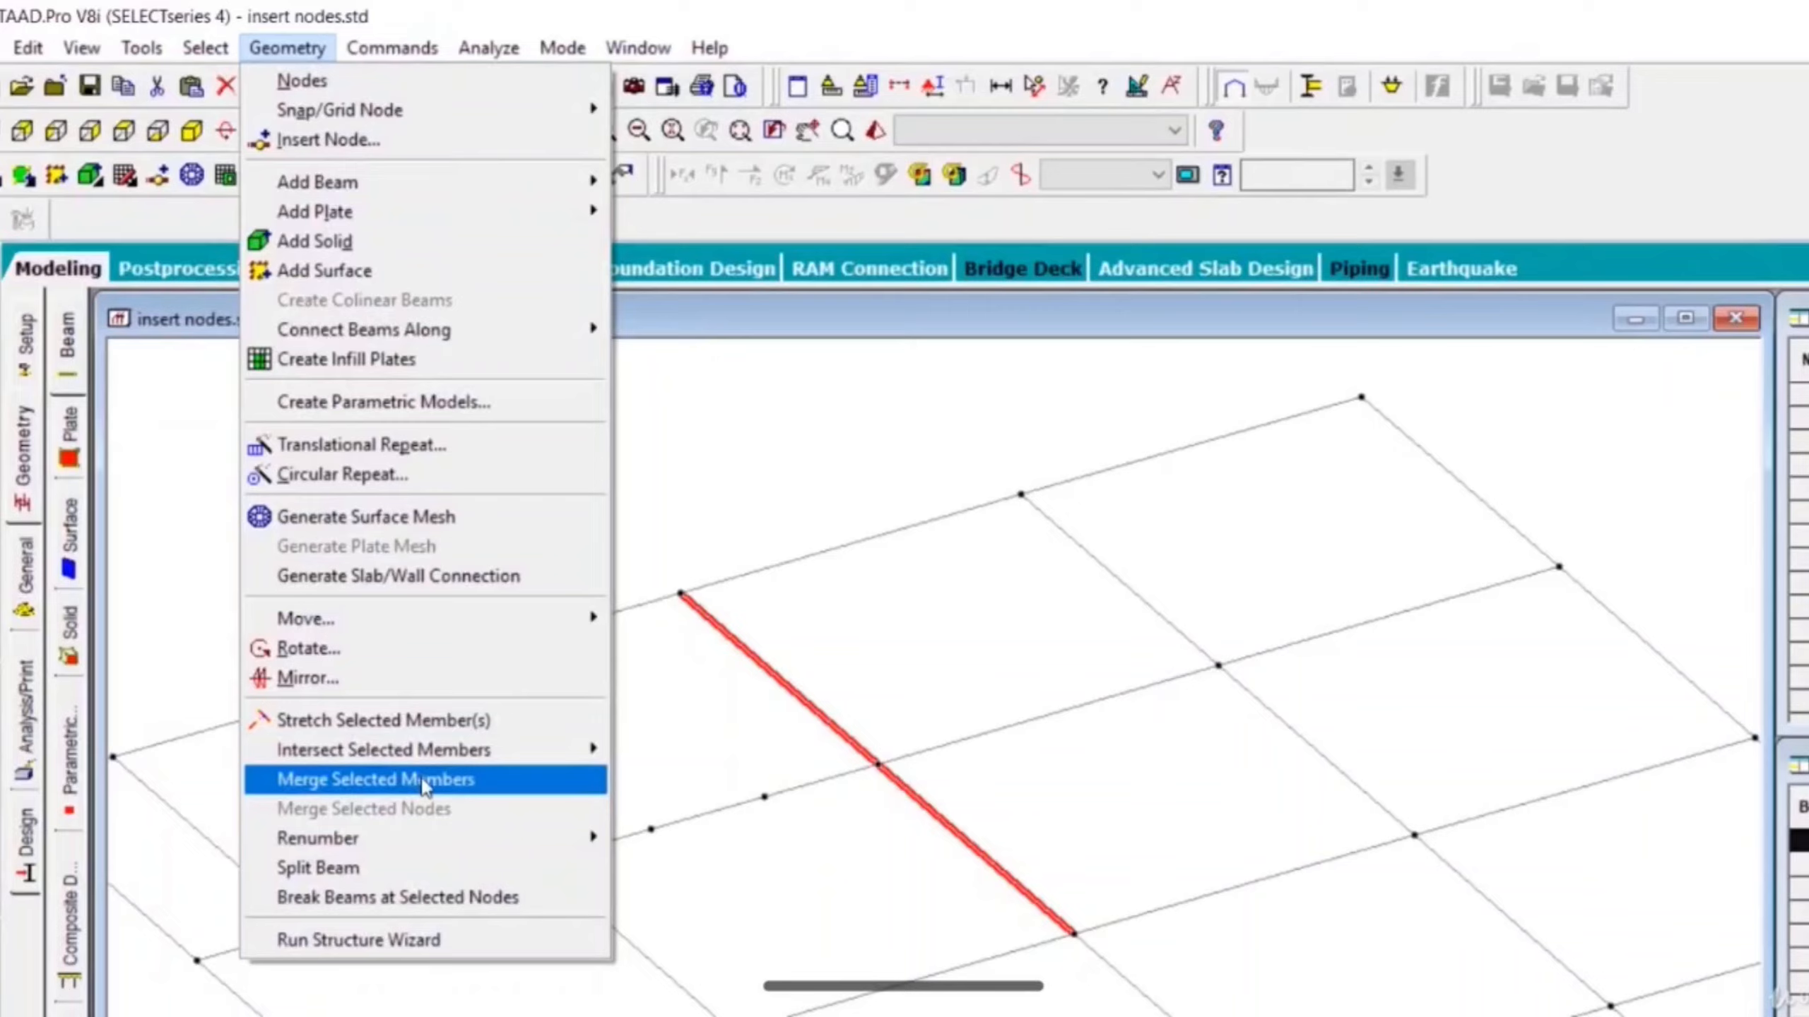
left_click(423, 780)
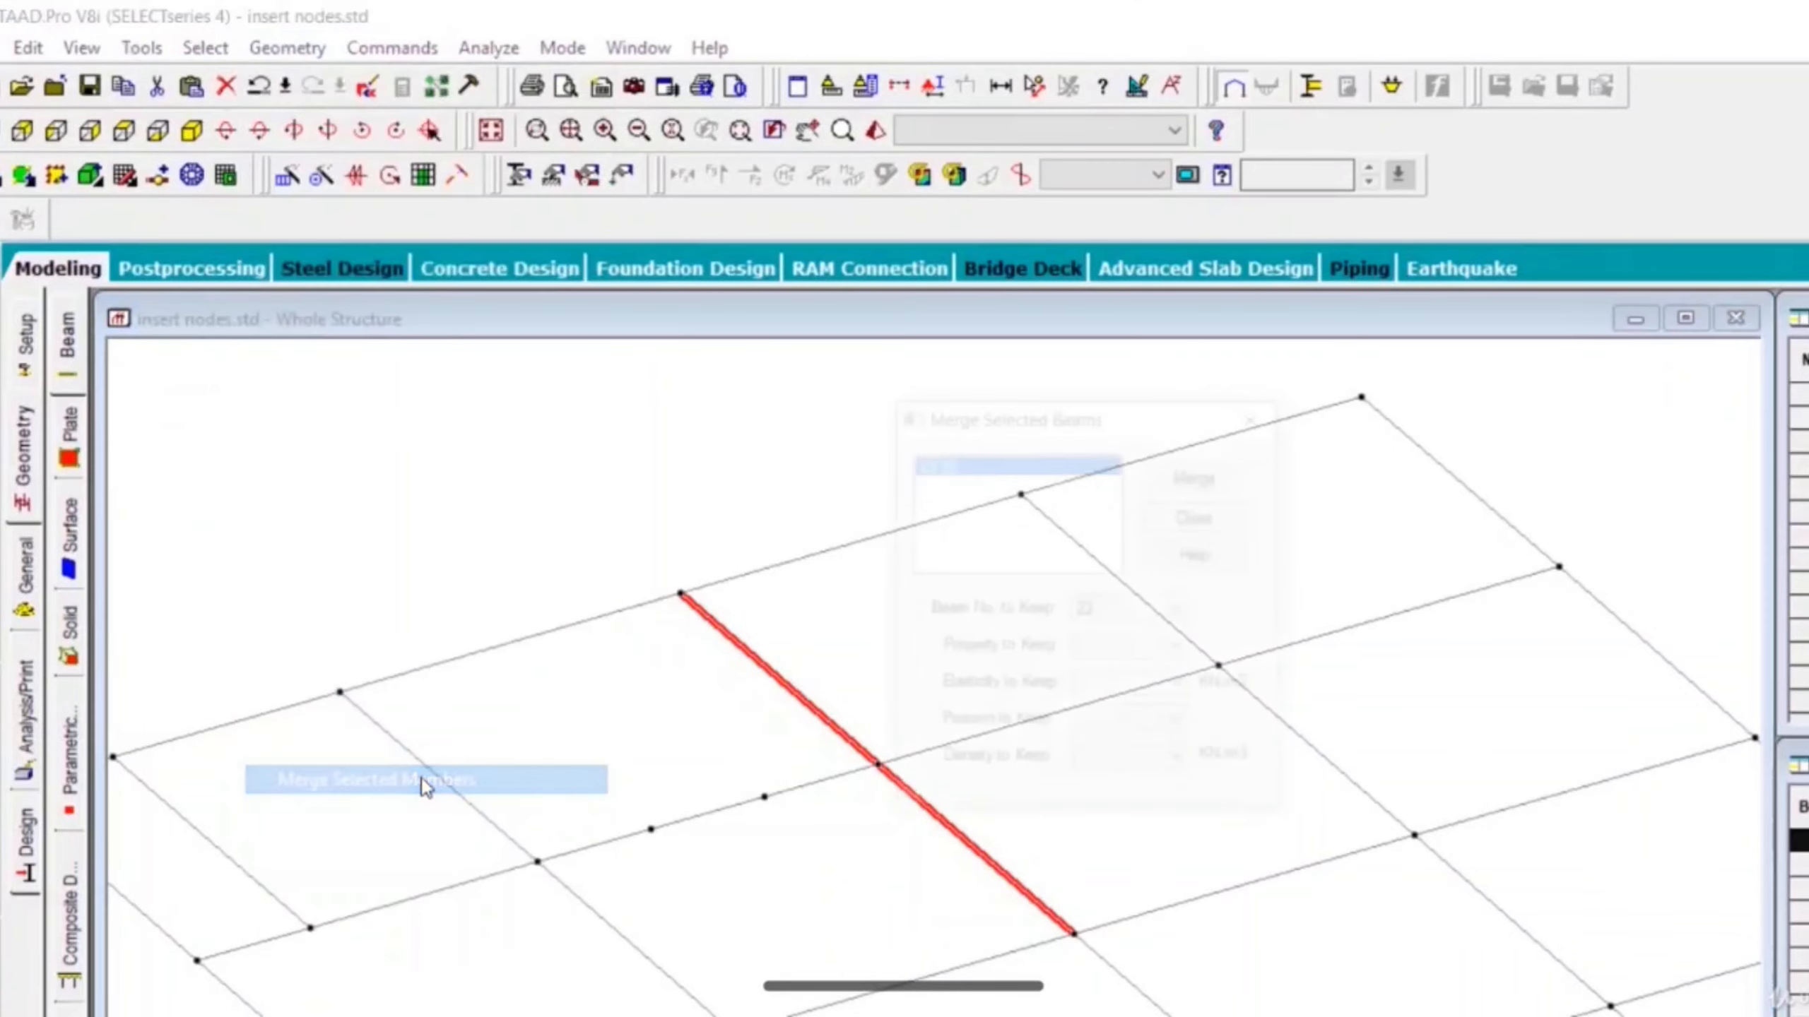
left_click(1202, 477)
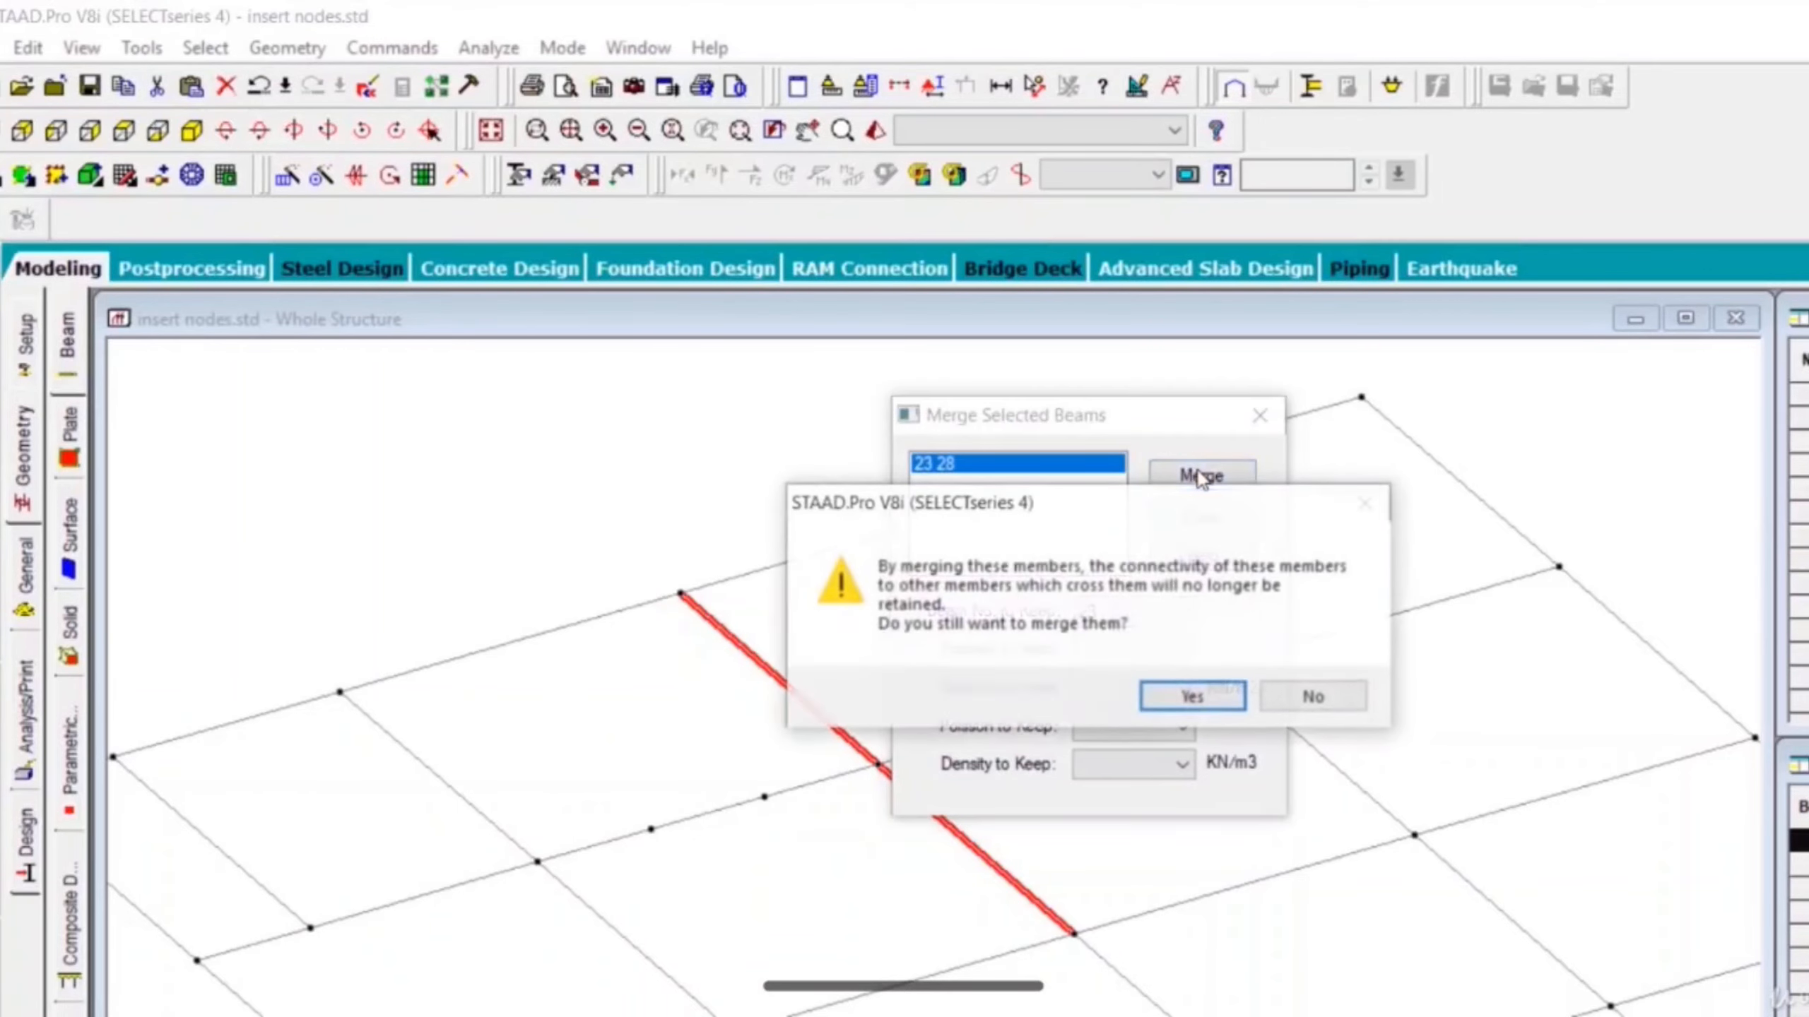
left_click(1201, 701)
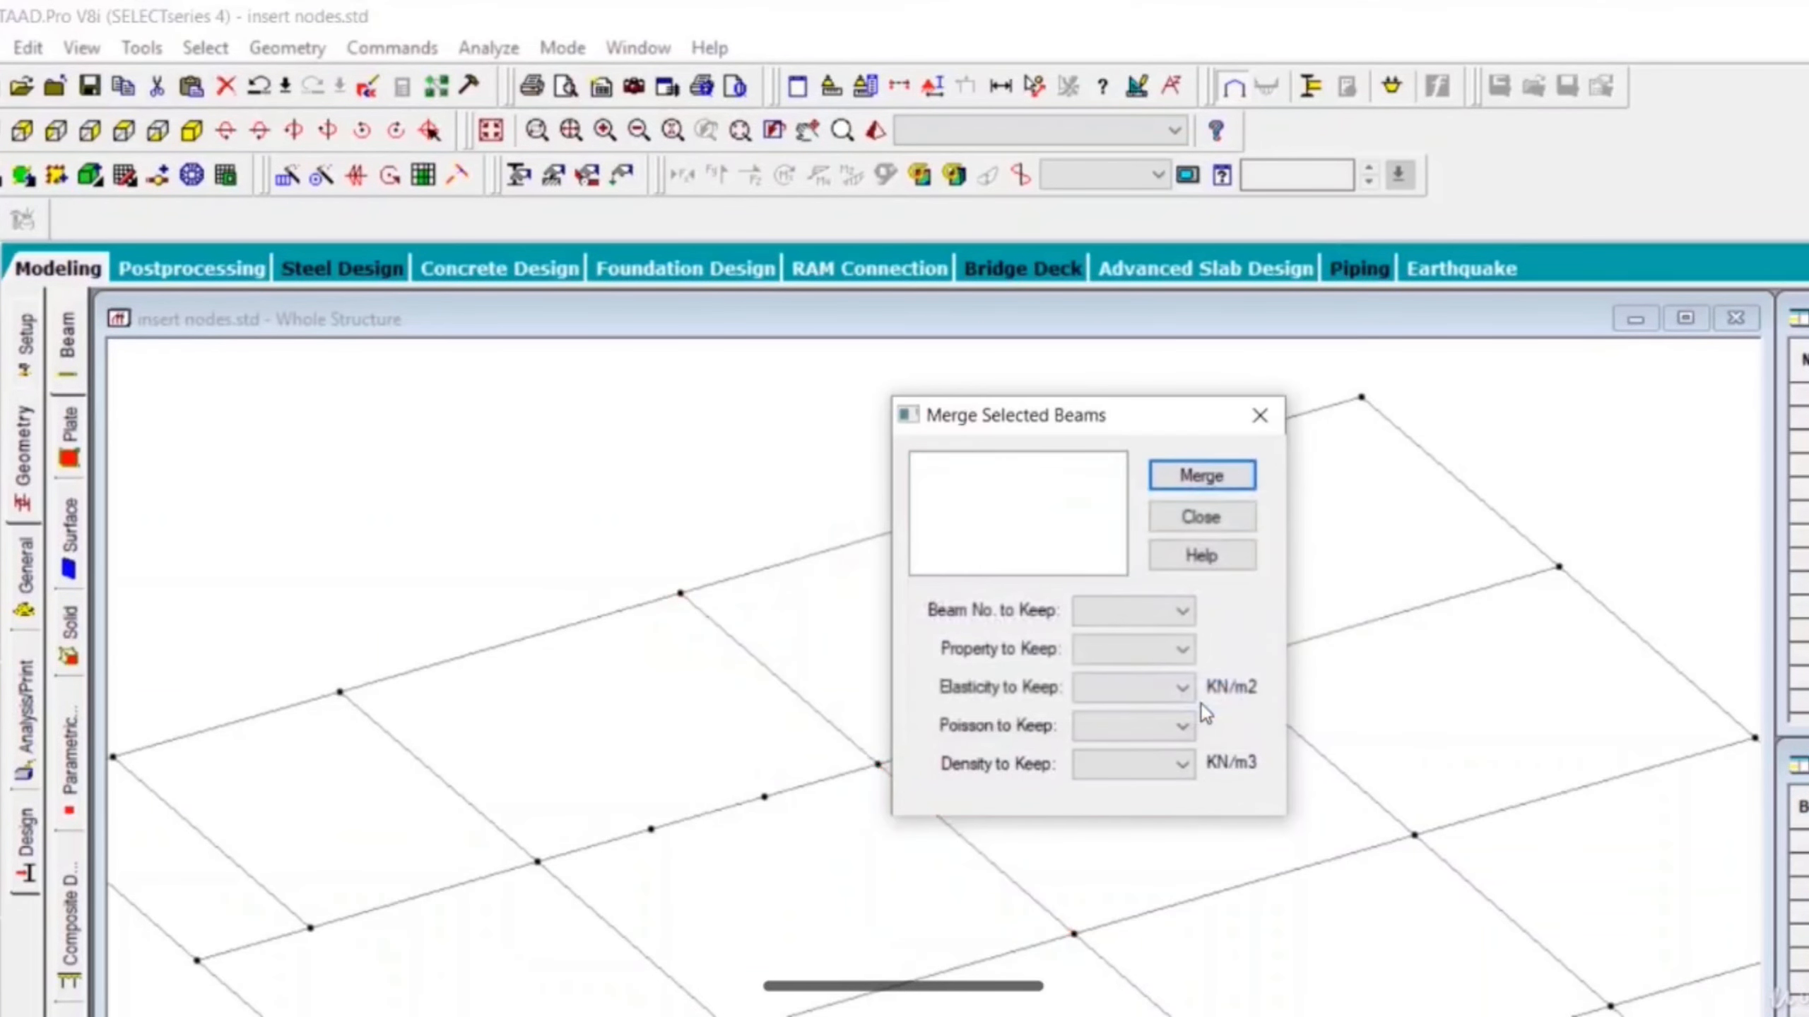
left_click(1201, 517)
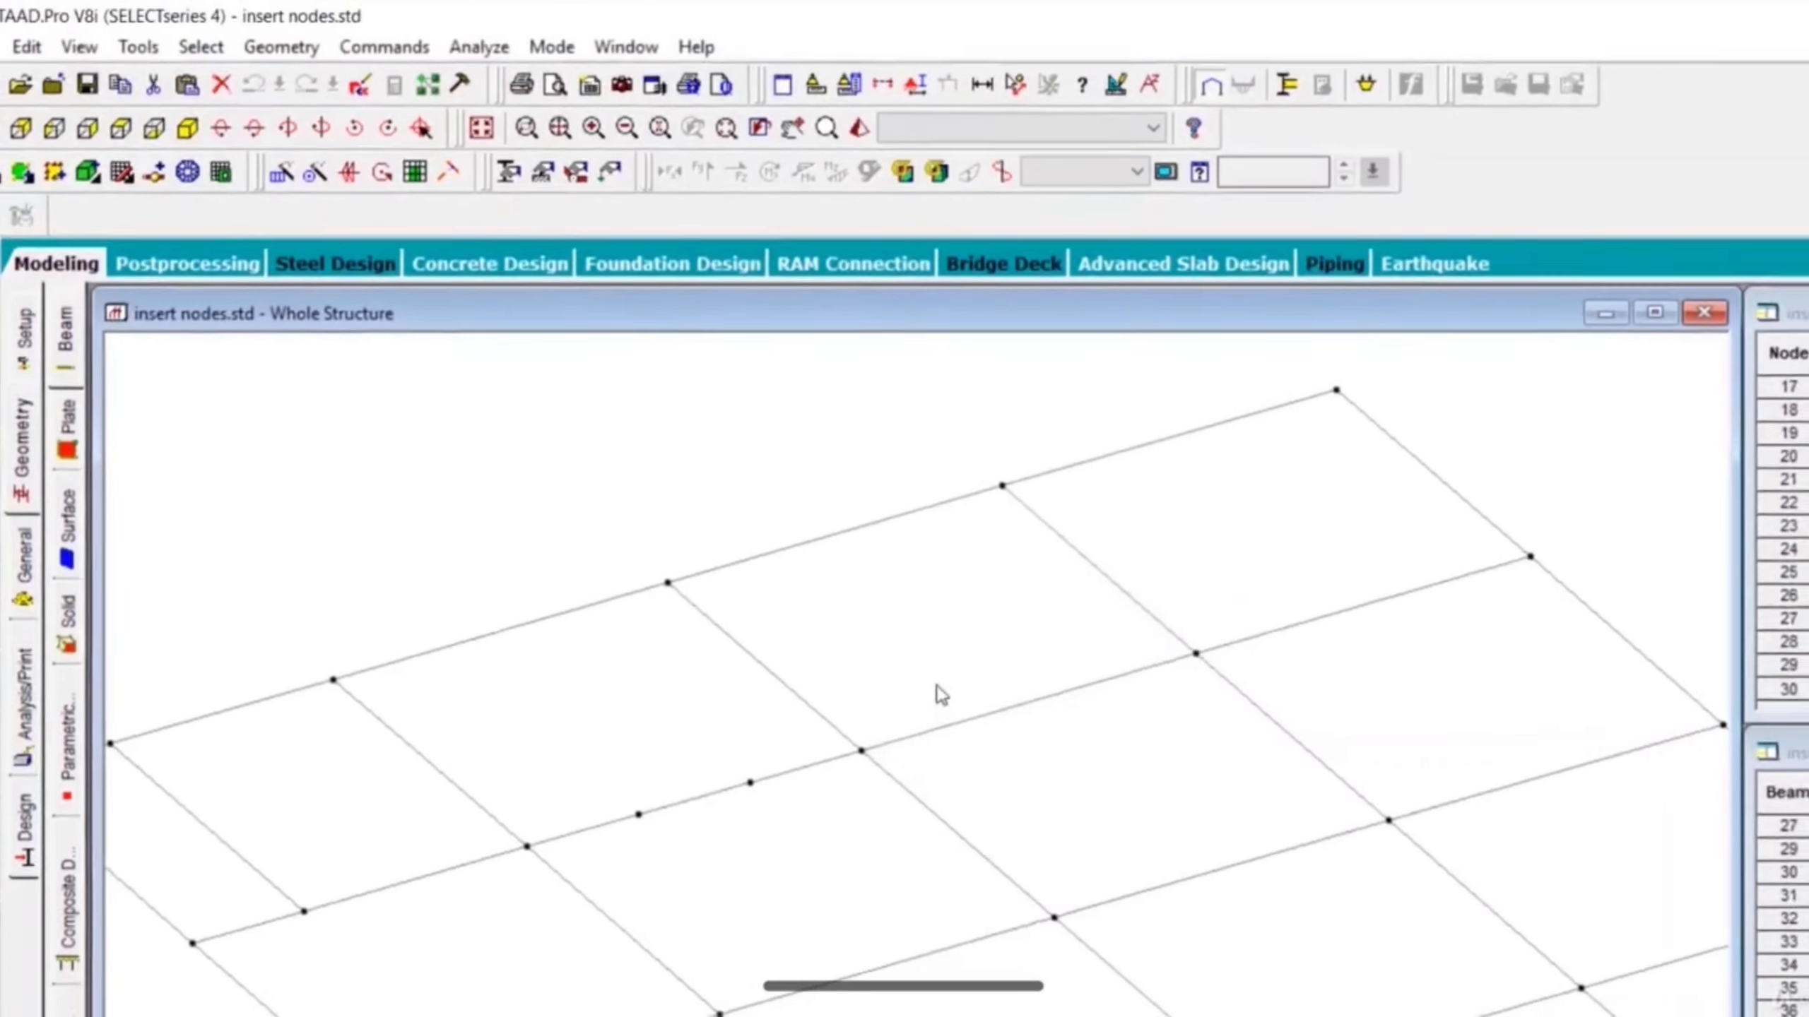
- Break the merged cross beam at the node where it crosses the middle longitudinal beam
left_click(824, 720)
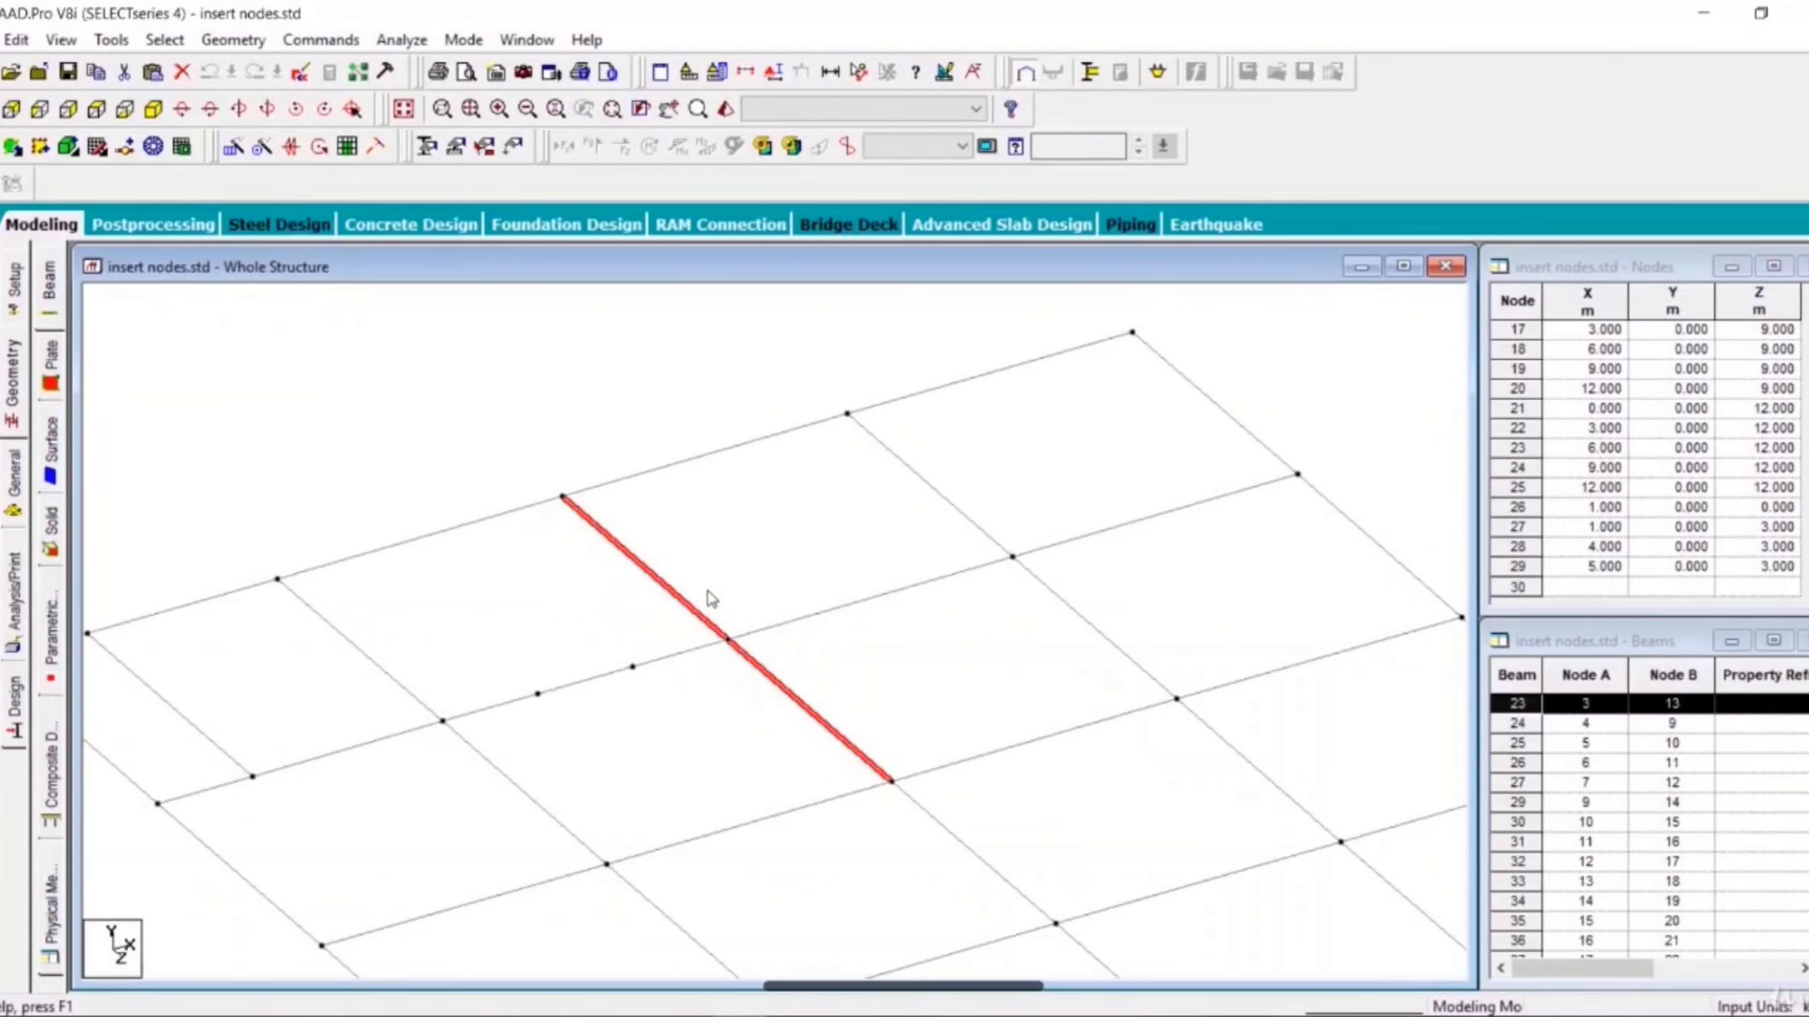
left_click(866, 677)
left_click(799, 704)
left_click(729, 642)
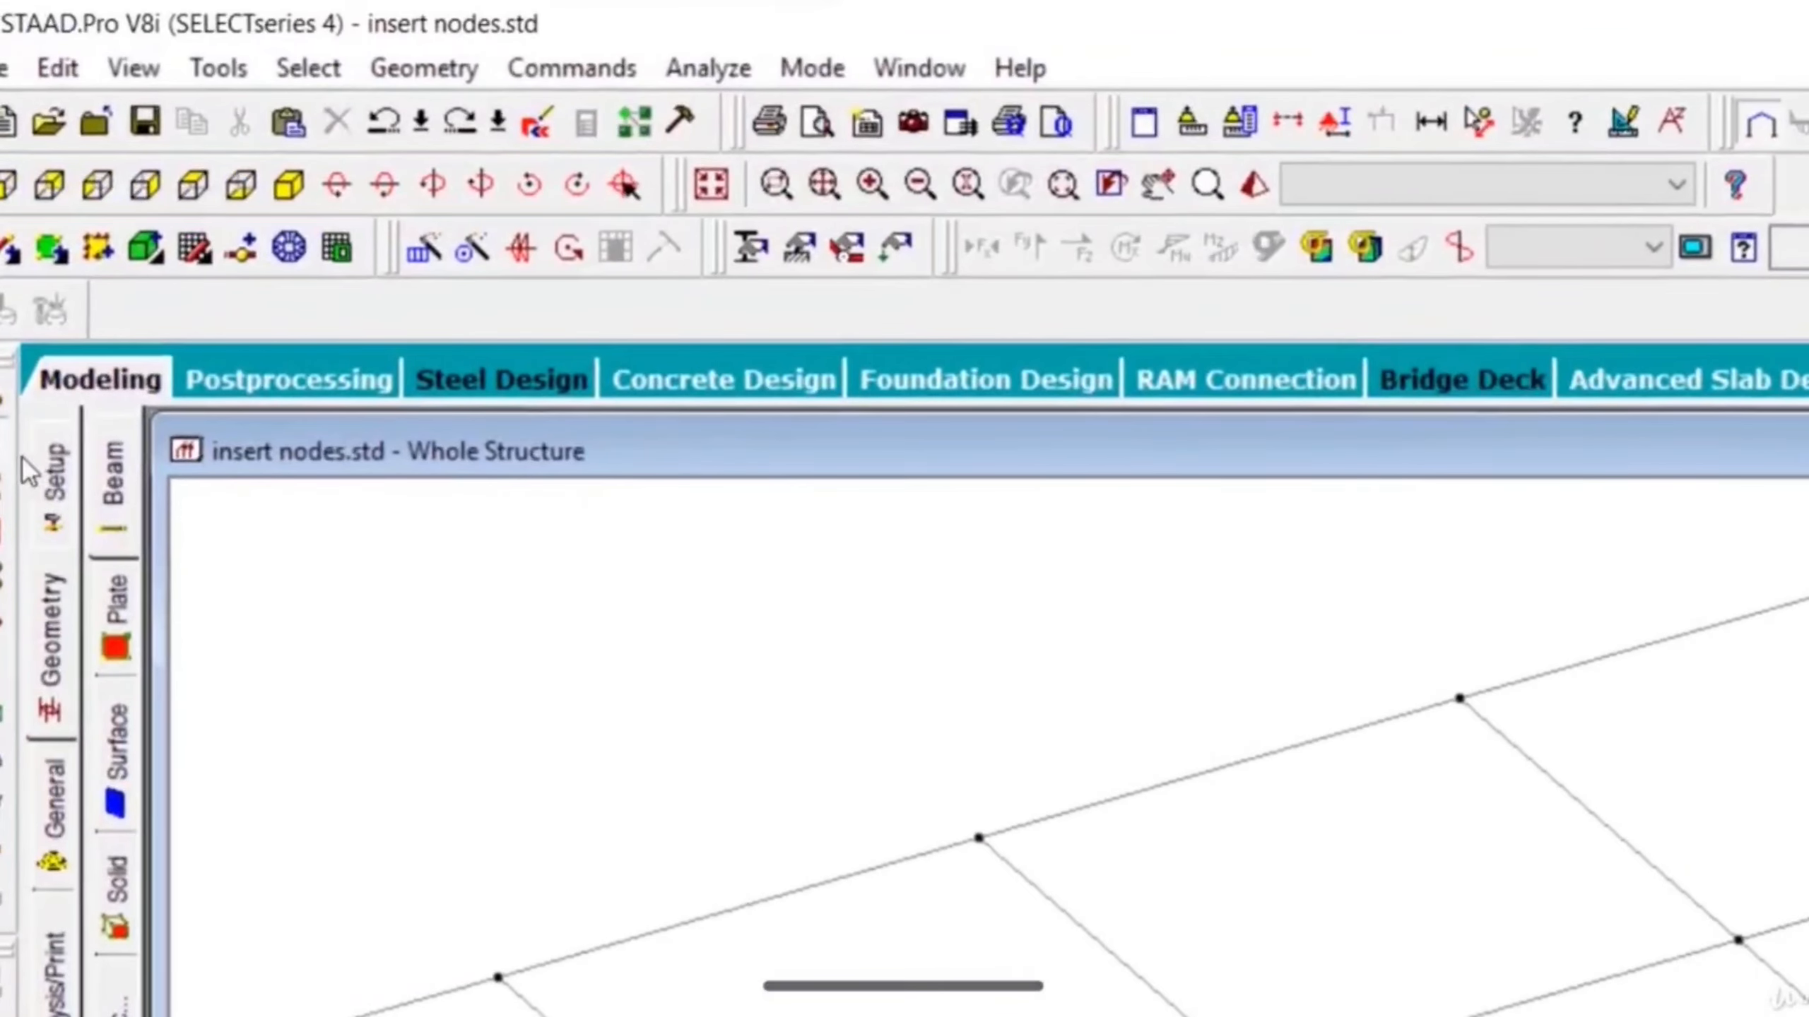
left_click(3, 413)
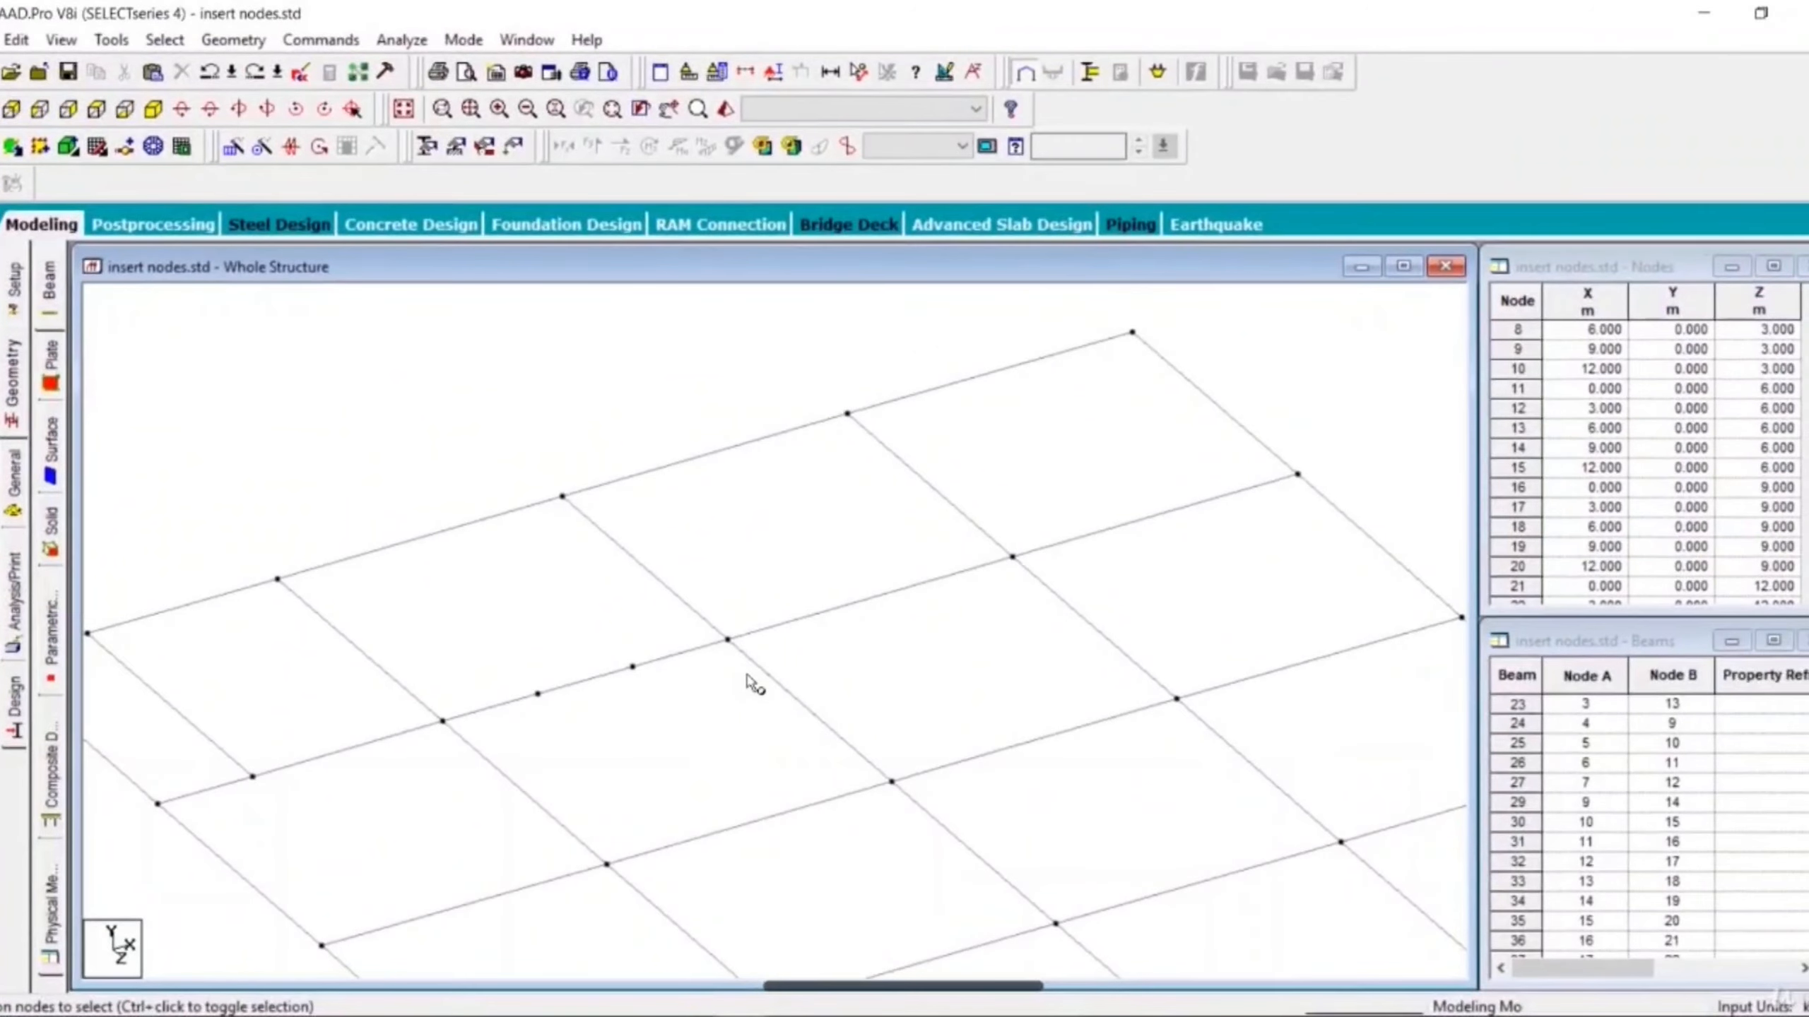
left_click(728, 641)
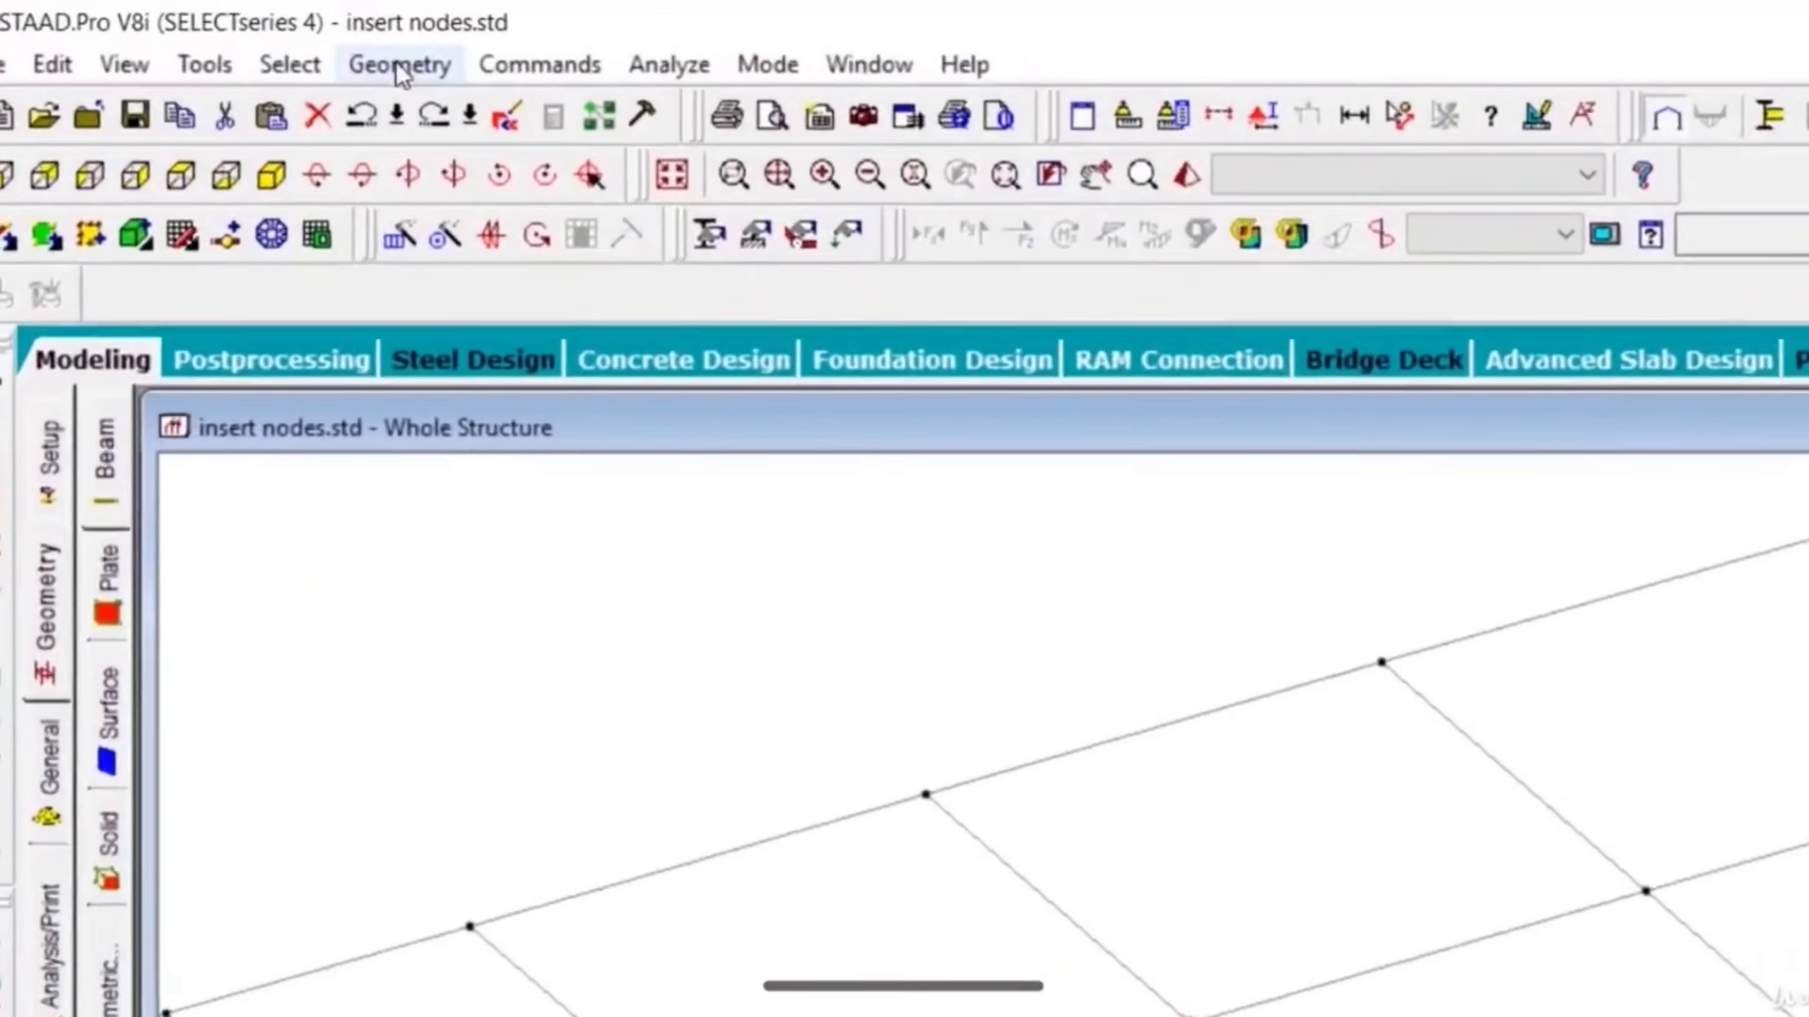
left_click(400, 66)
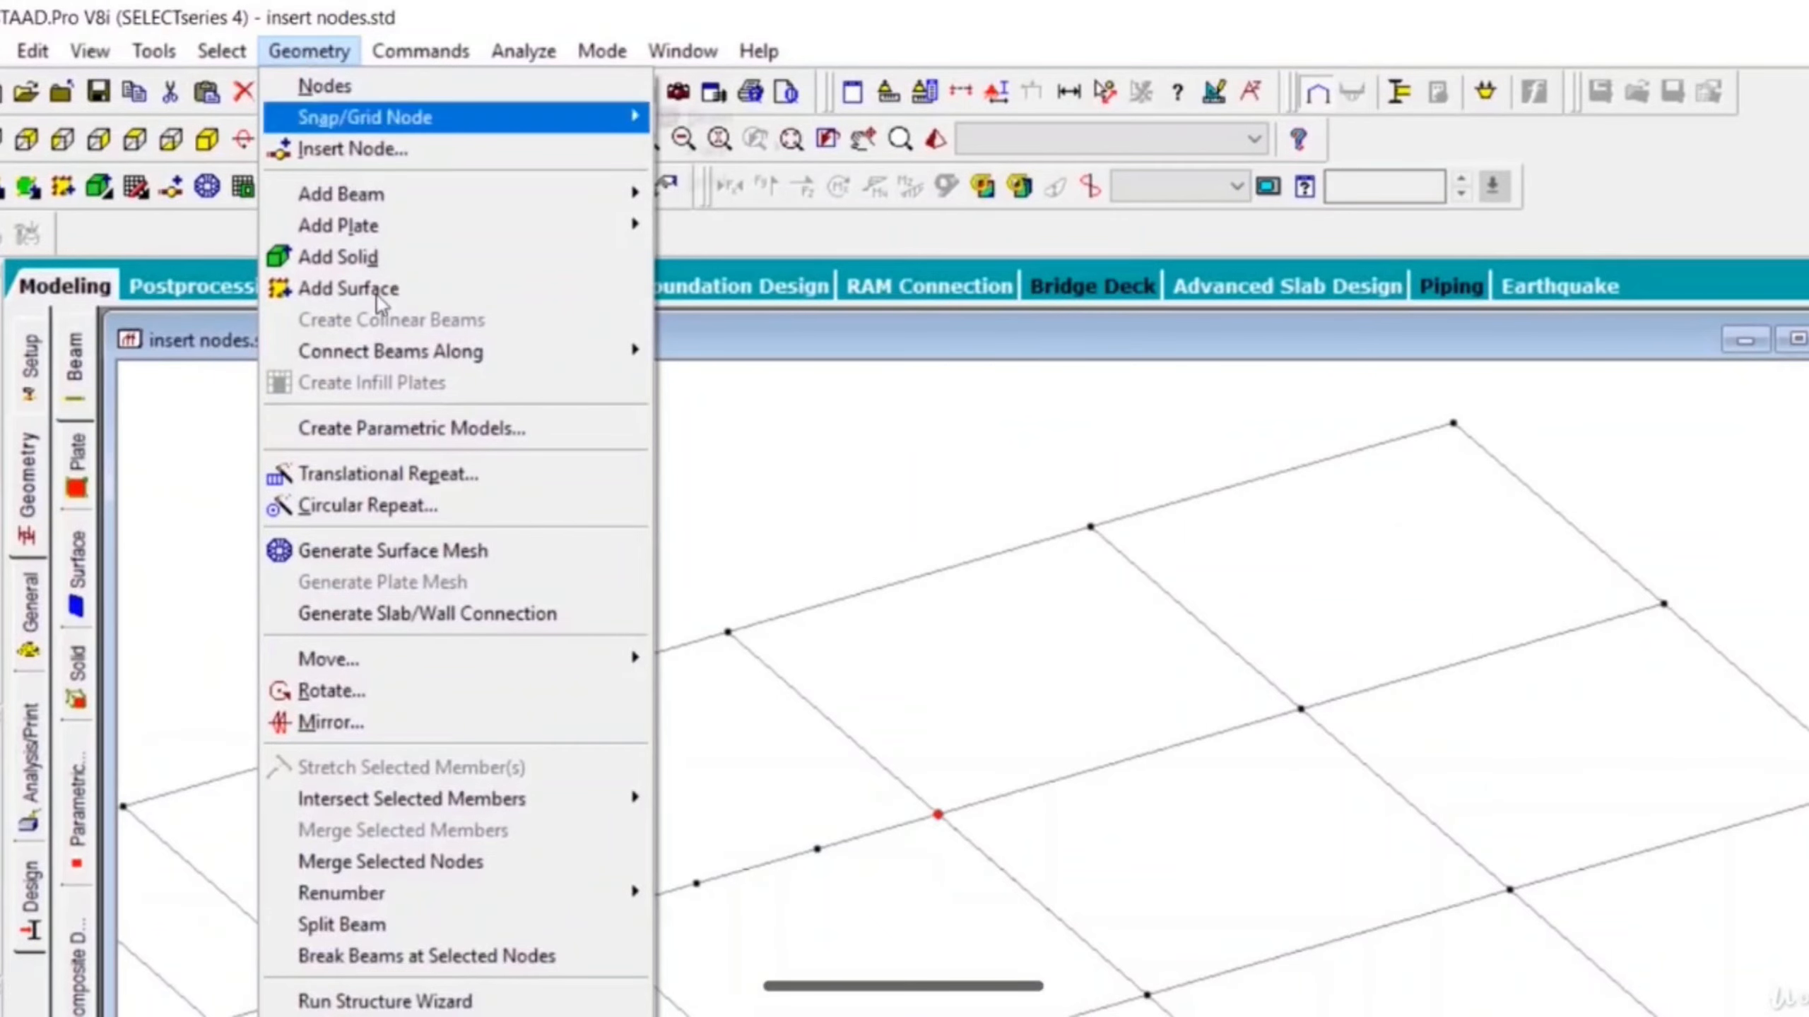
left_click(446, 951)
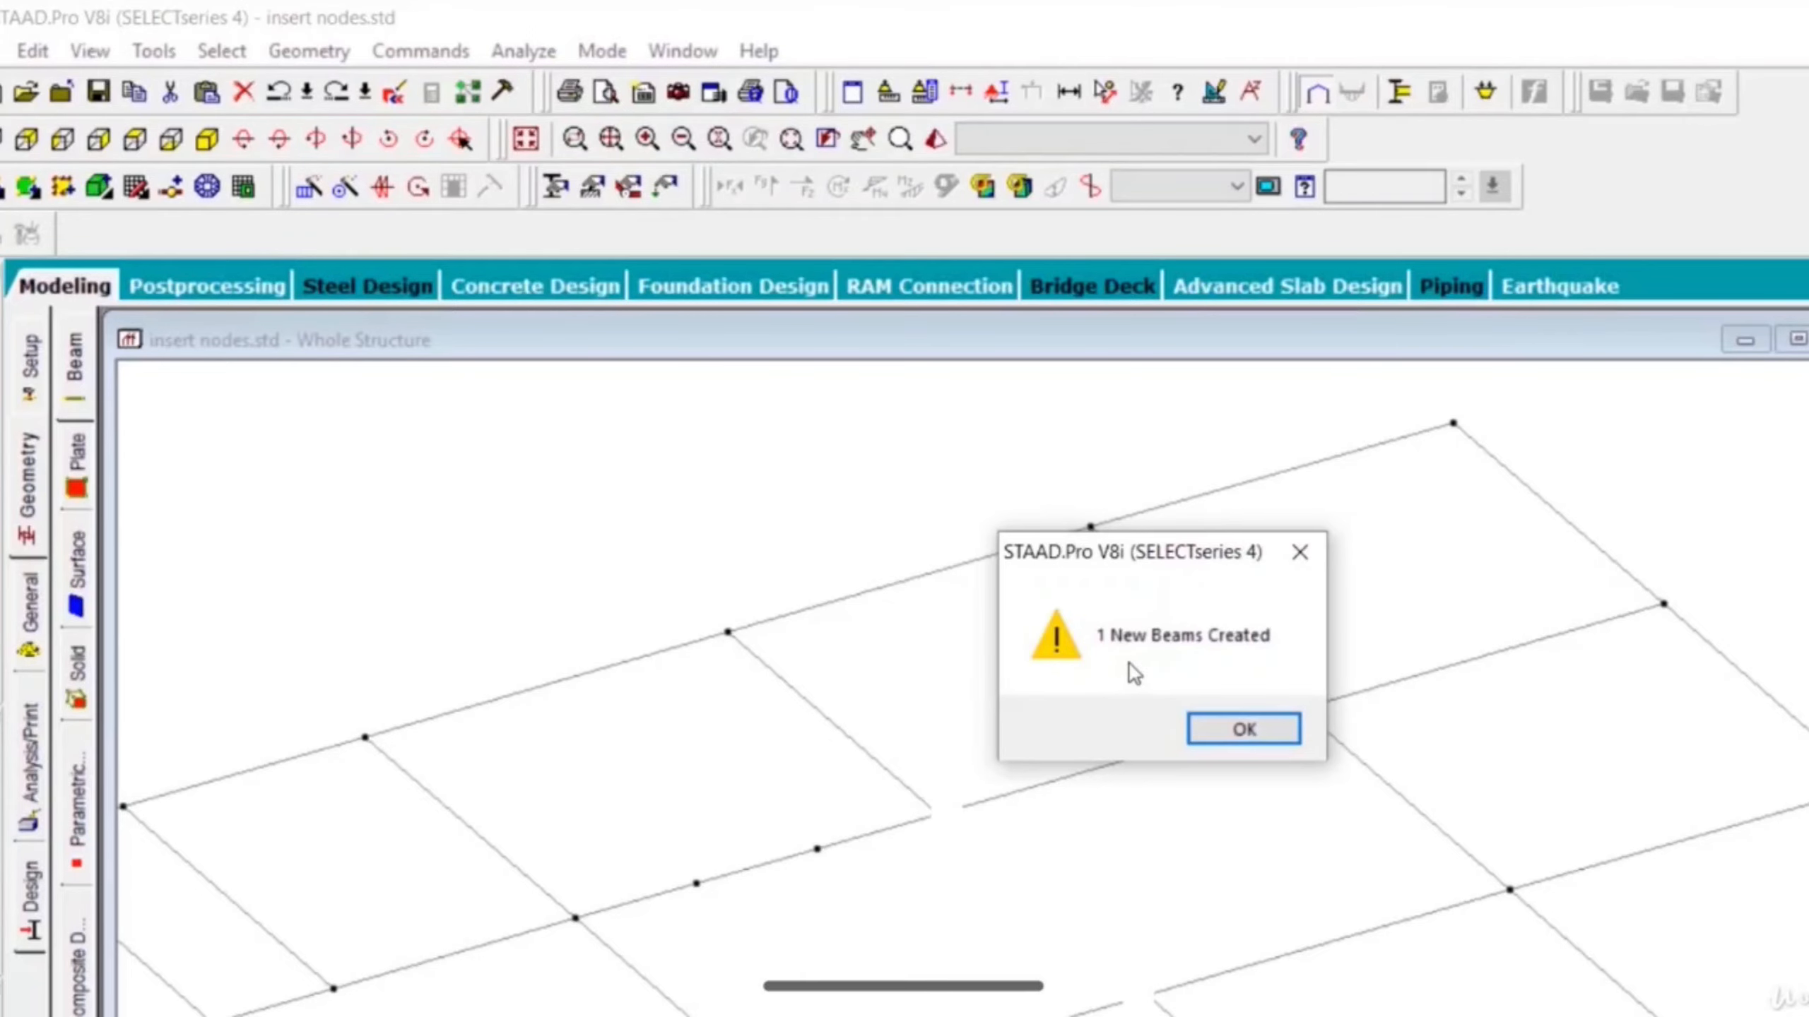
left_click(1245, 730)
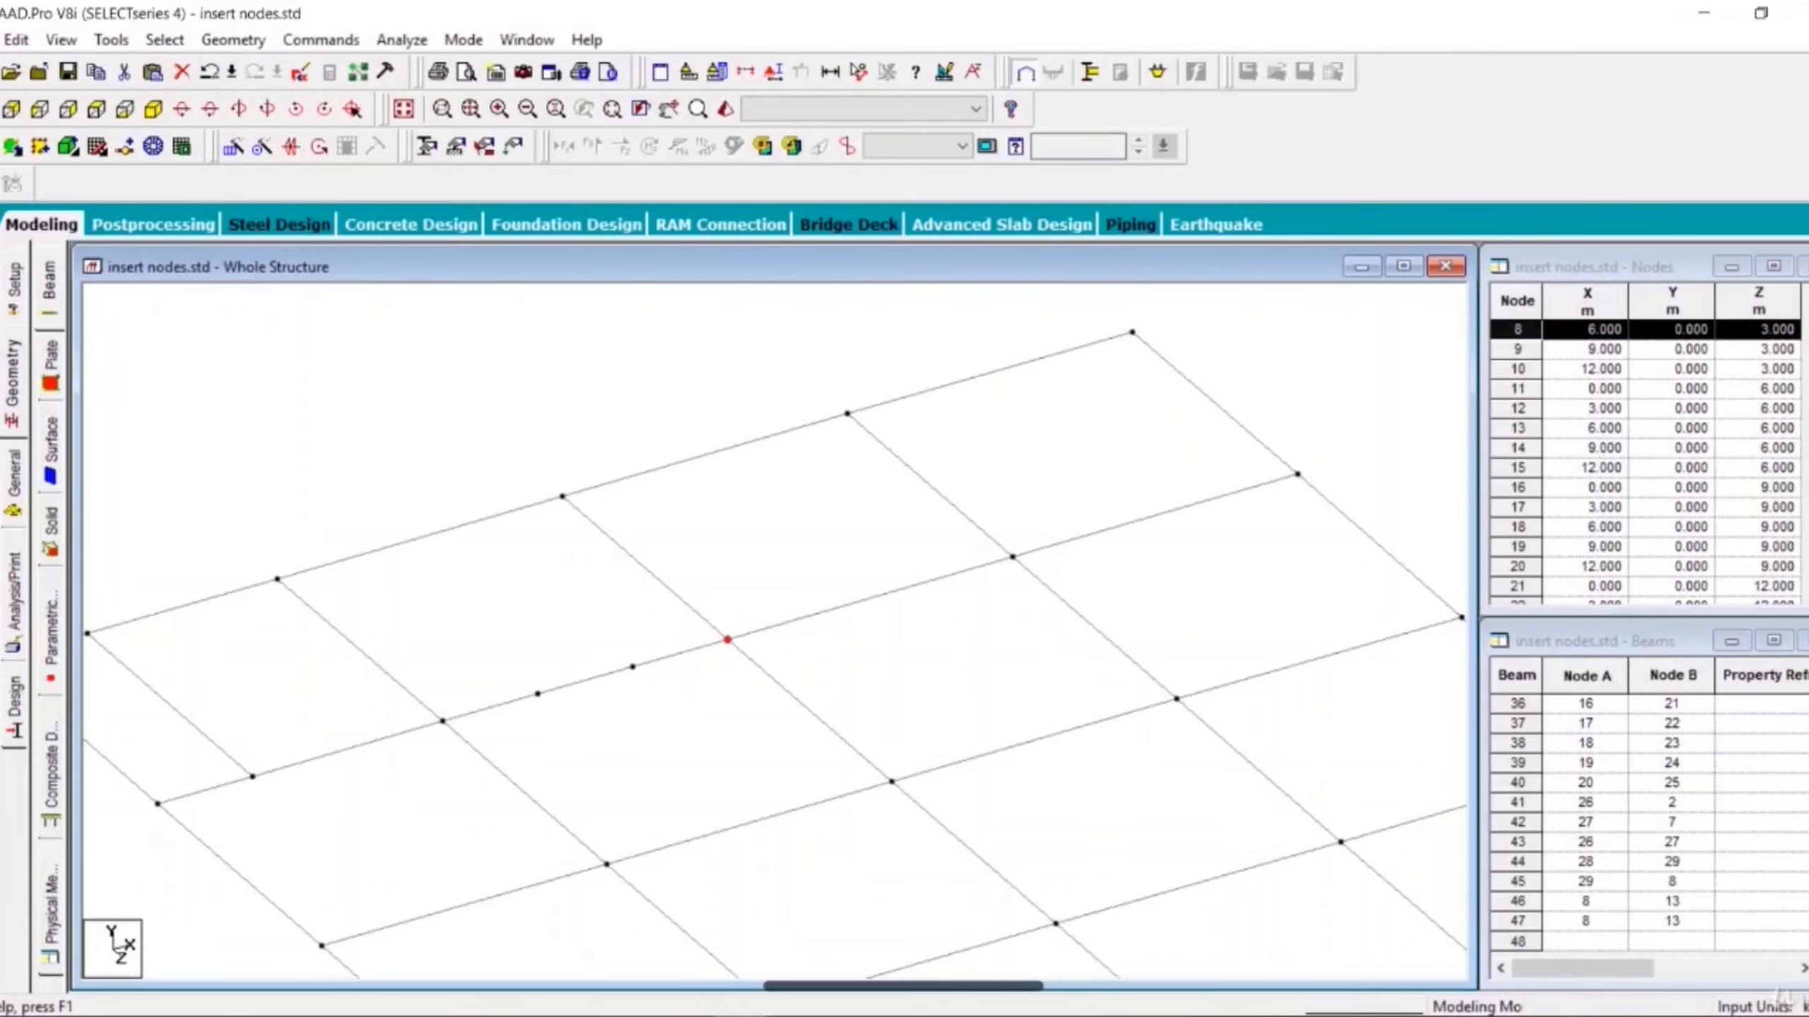
- Select the cross beam's segments on either side of the break node to examine the split
left_click(674, 595)
left_click(759, 667)
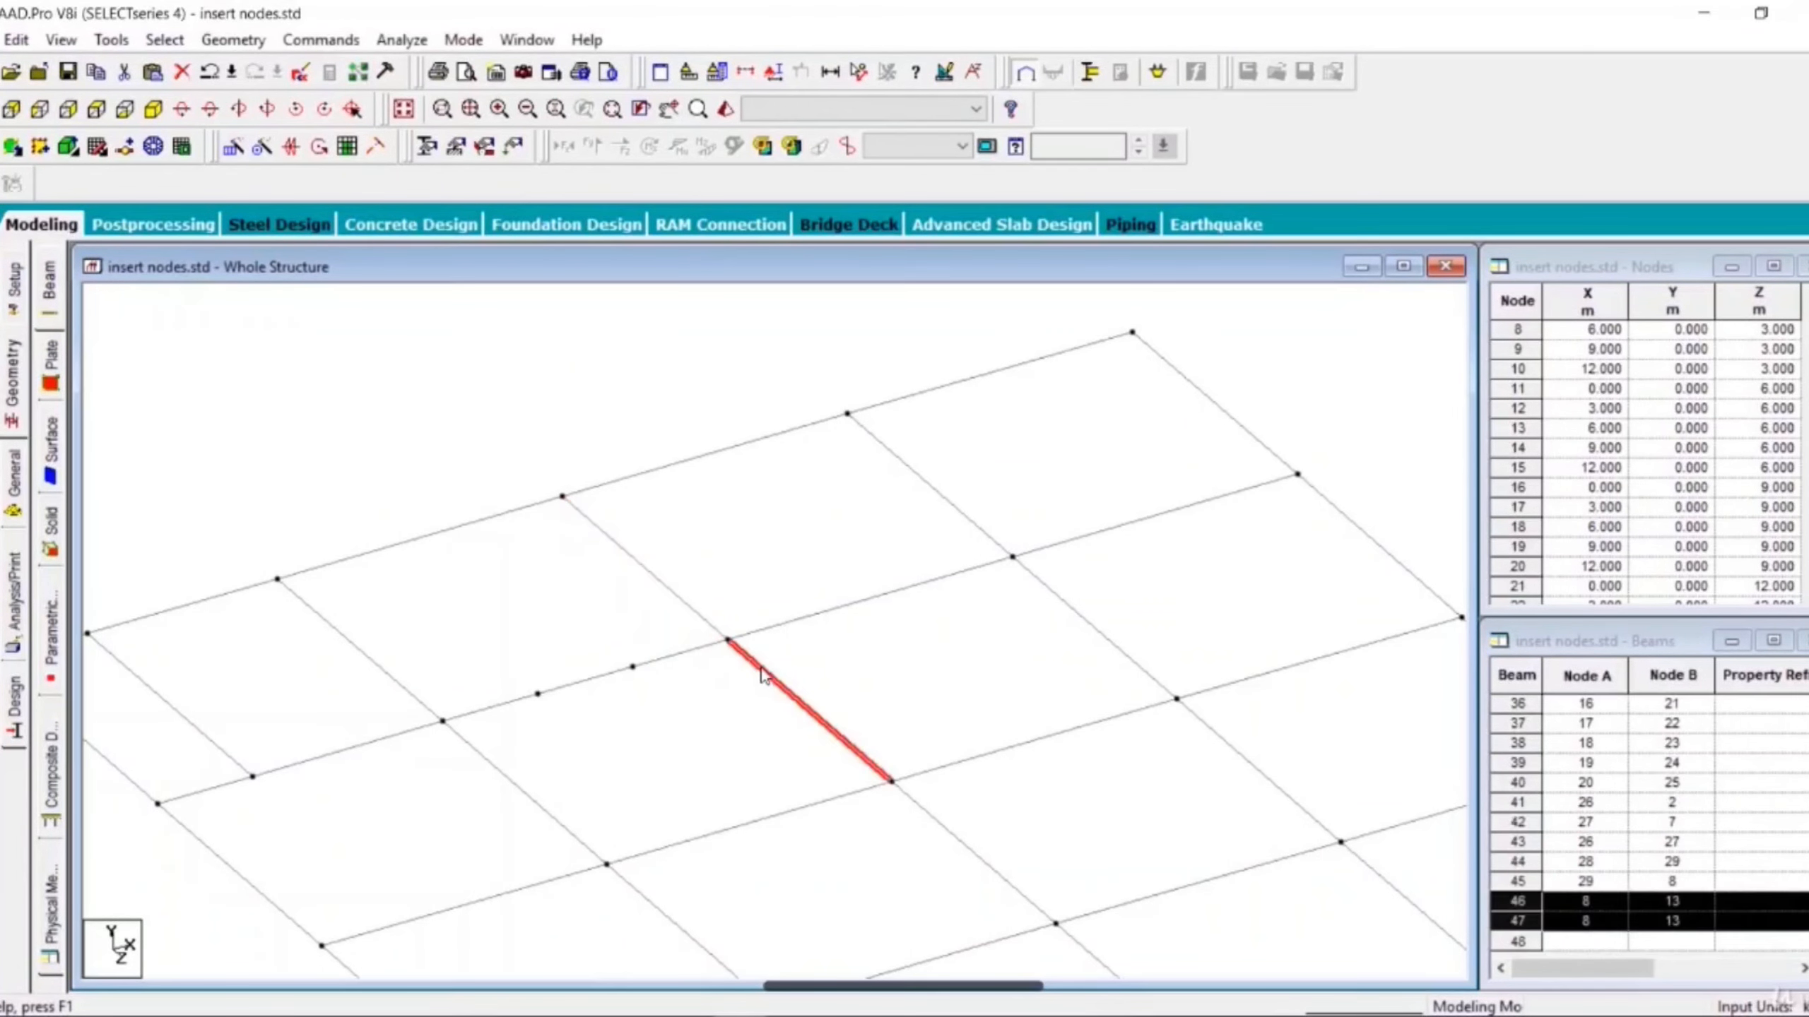
left_click(691, 611)
left_click(831, 668)
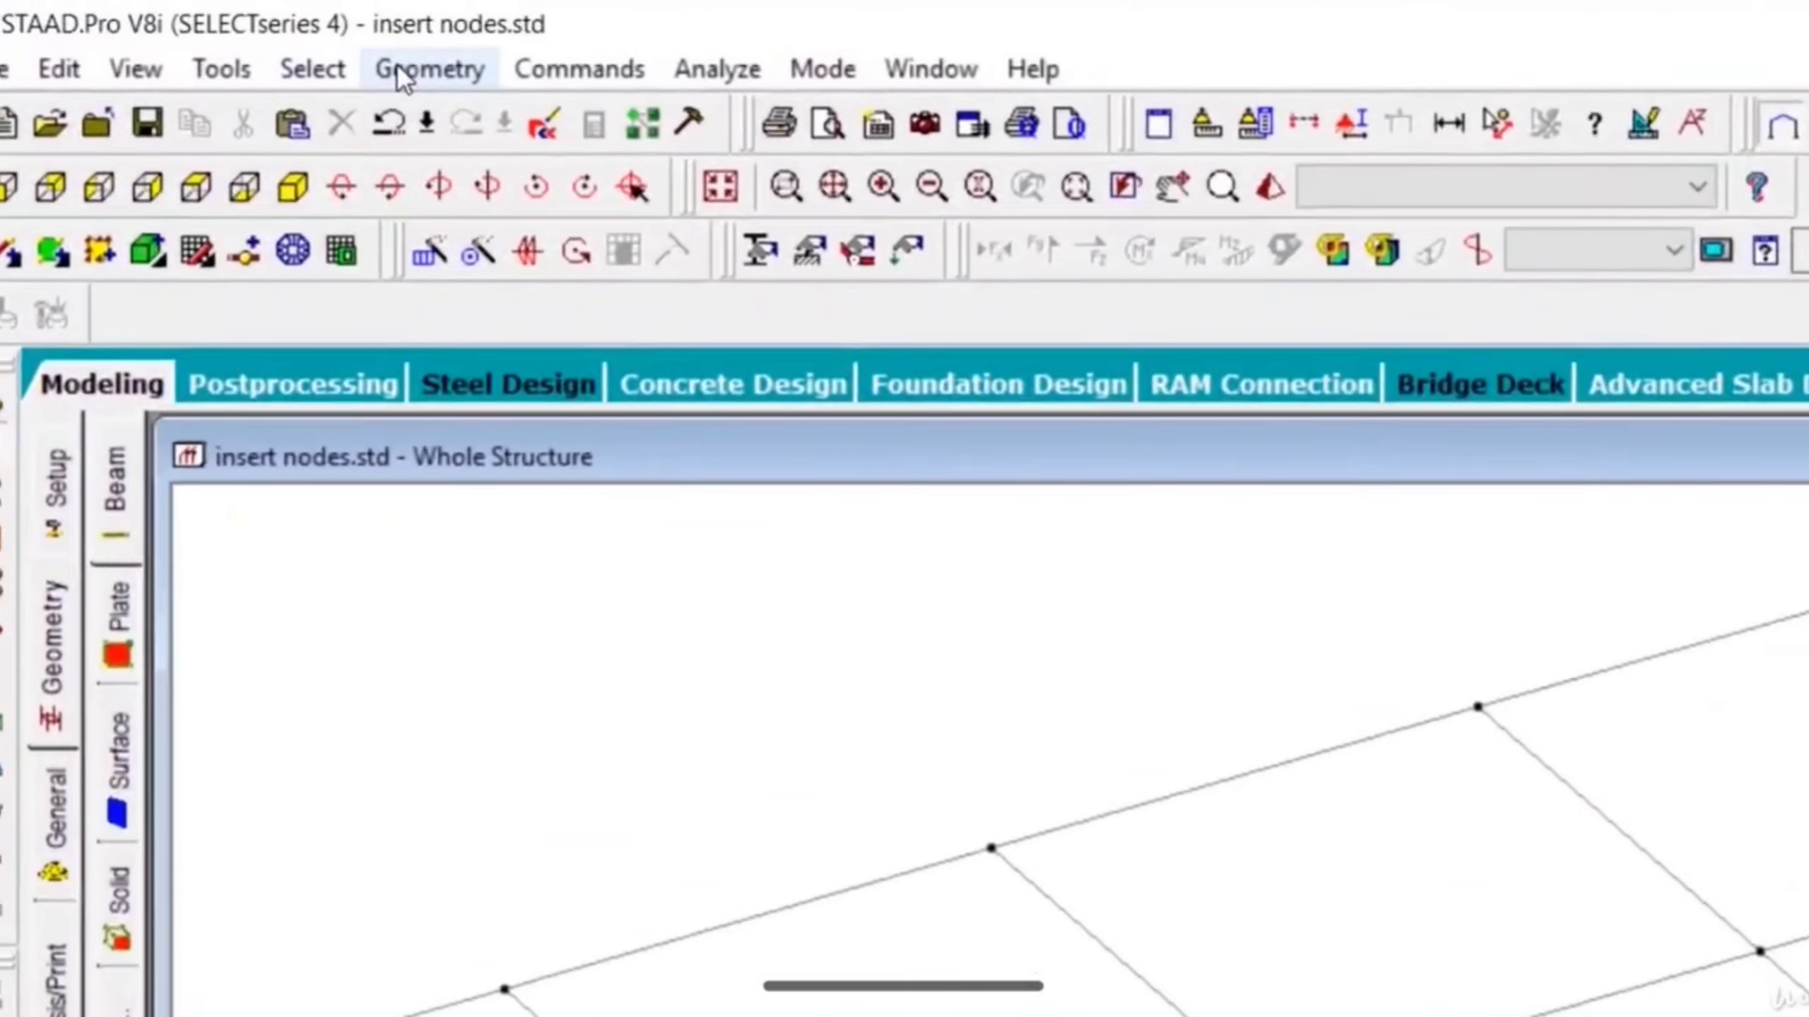
- Start breaking beams at the selected nodes again
left_click(402, 71)
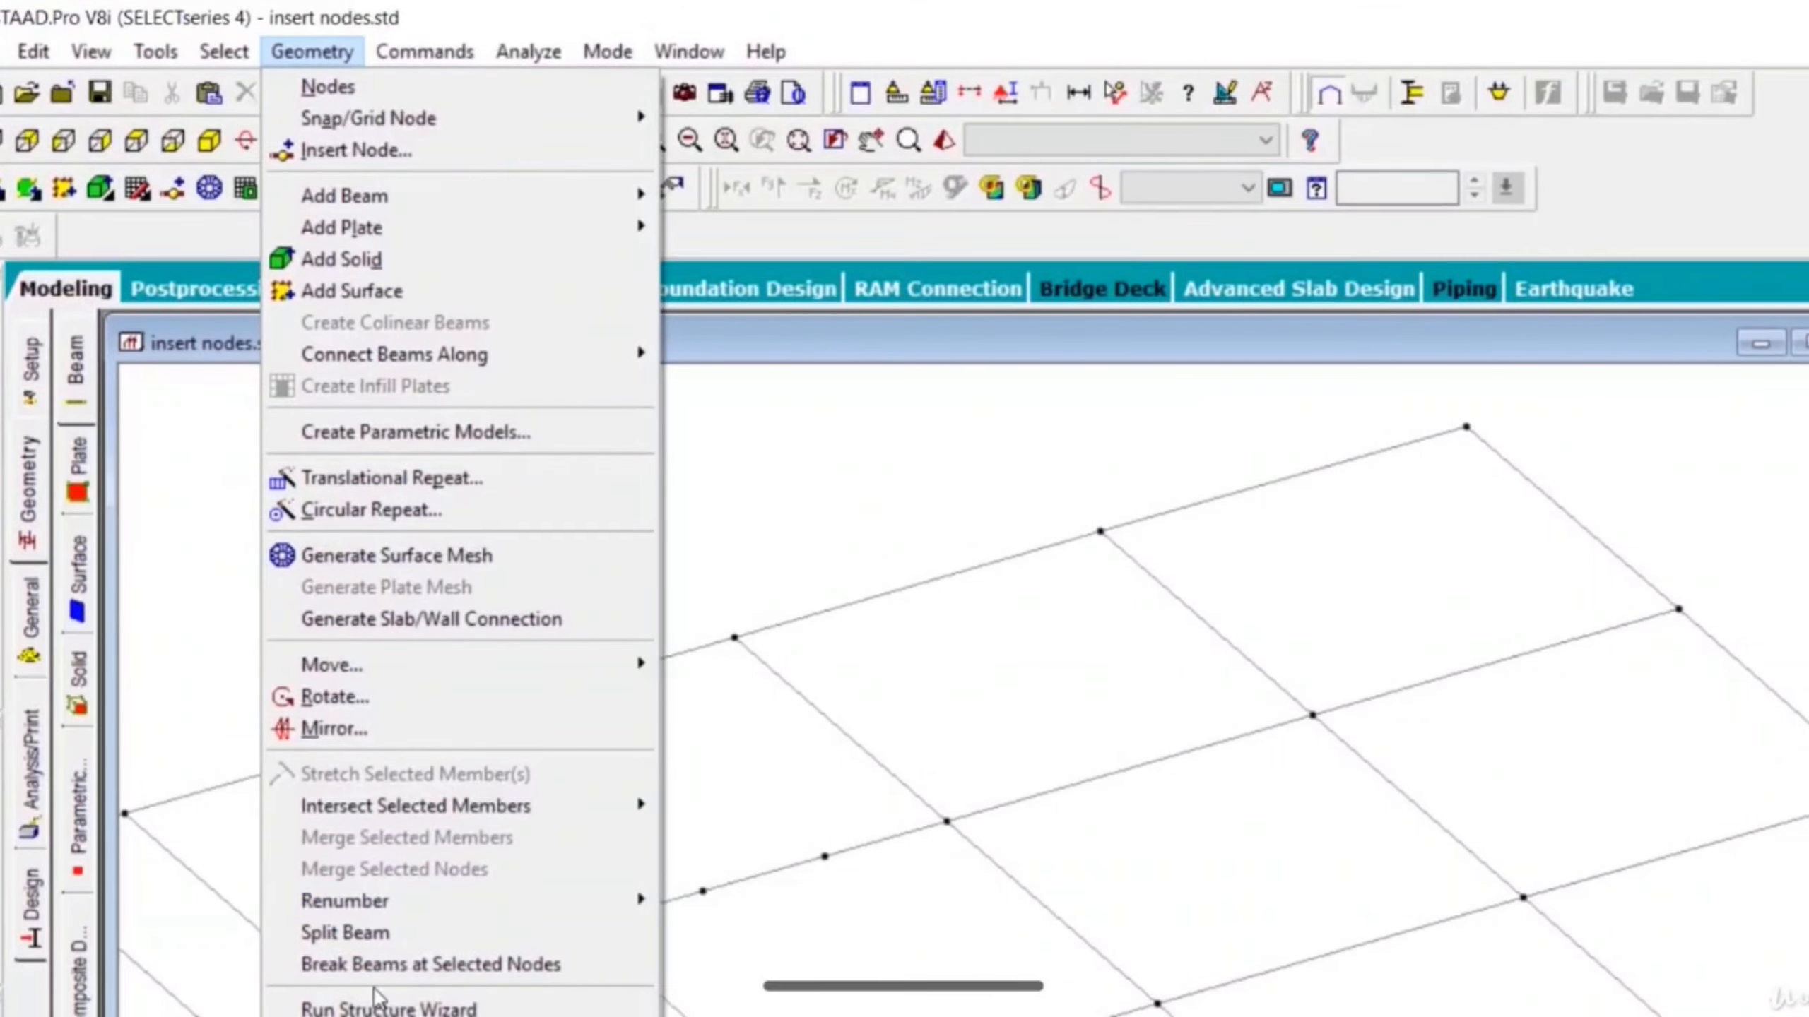
mouse_move(419, 955)
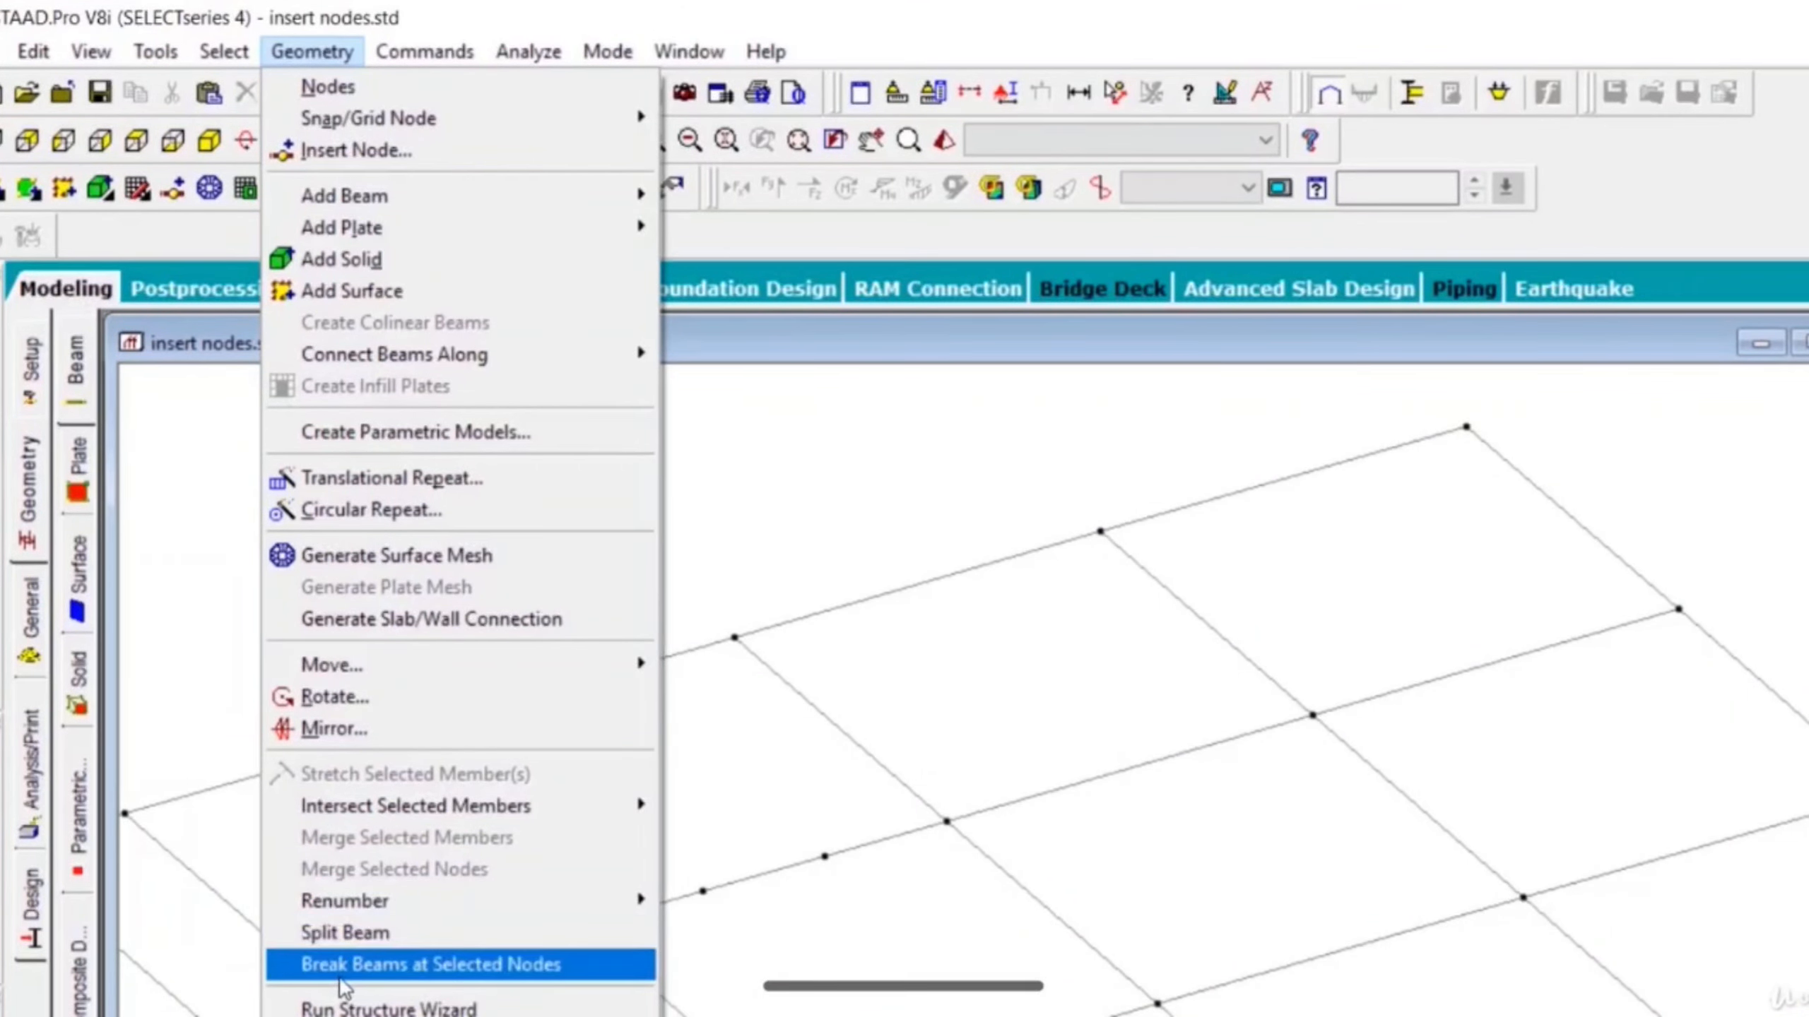